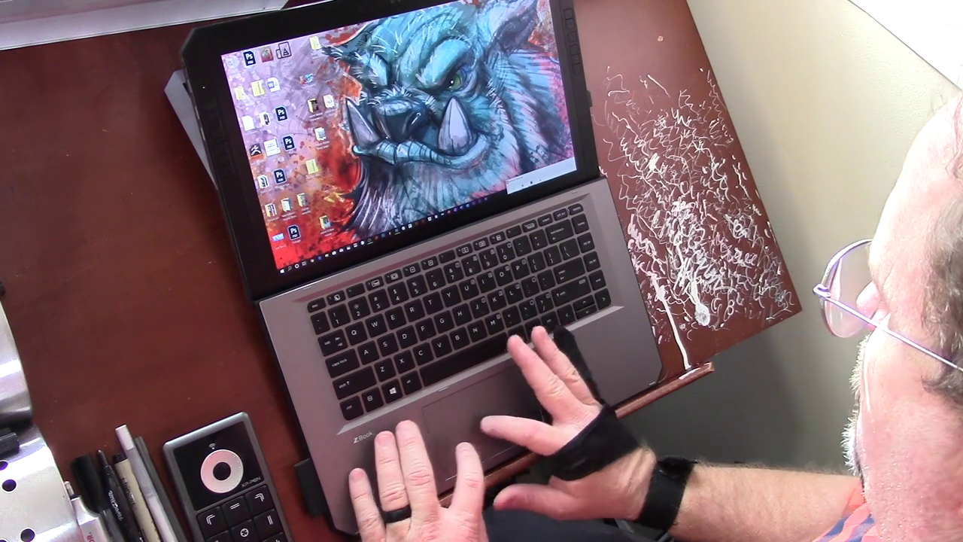
# View the shortcut remote's driver window, close it, and open the dark HP control panel
pyautogui.moveTo(539, 176); pyautogui.dragTo(325, 84)
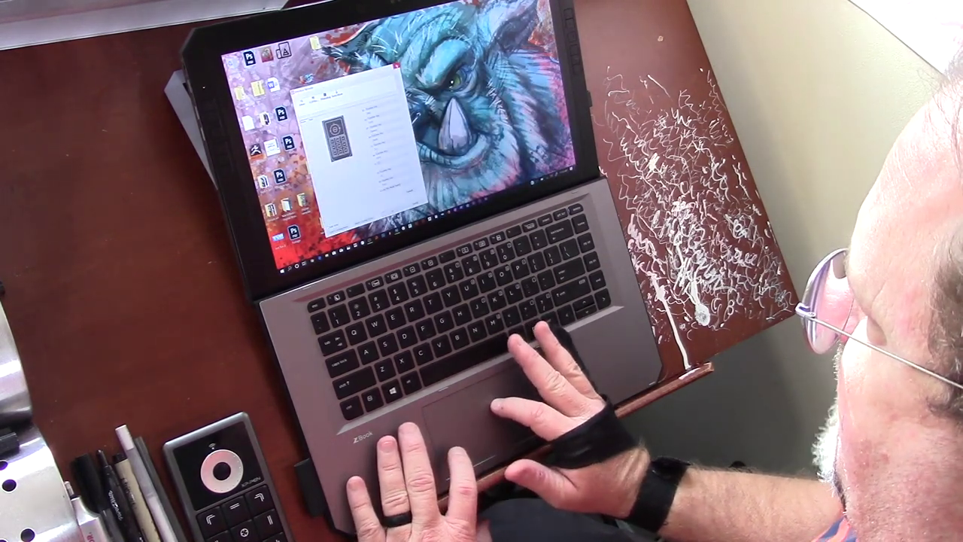
pyautogui.click(397, 66)
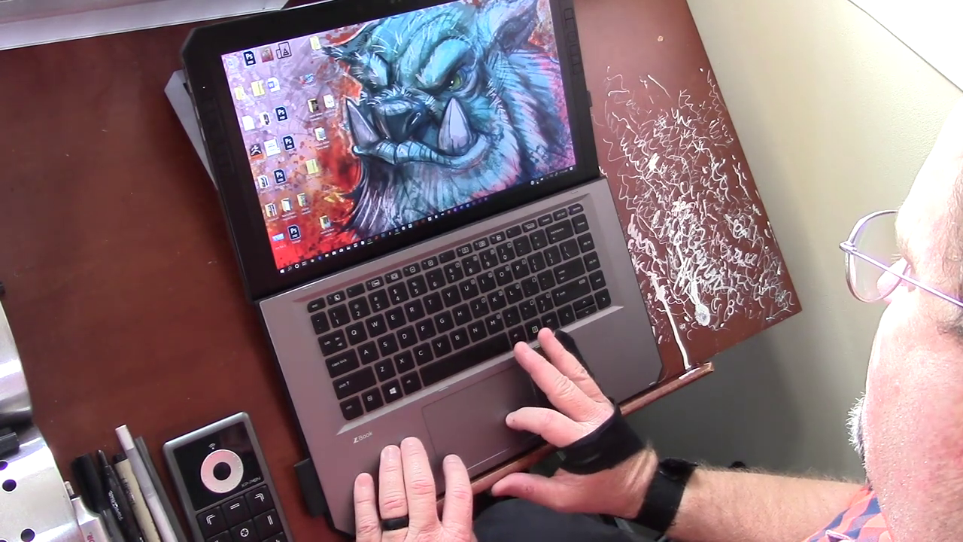
pyautogui.click(531, 173)
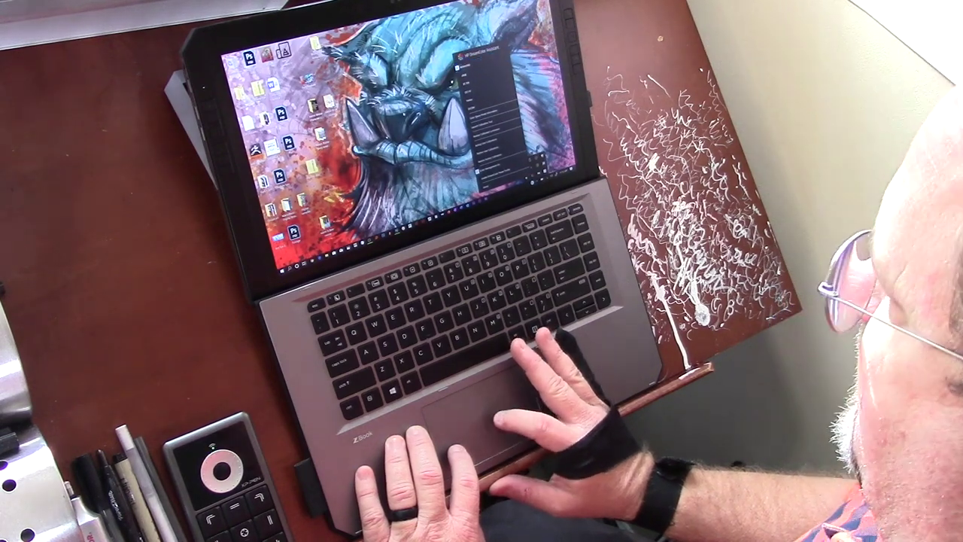
pyautogui.click(453, 82)
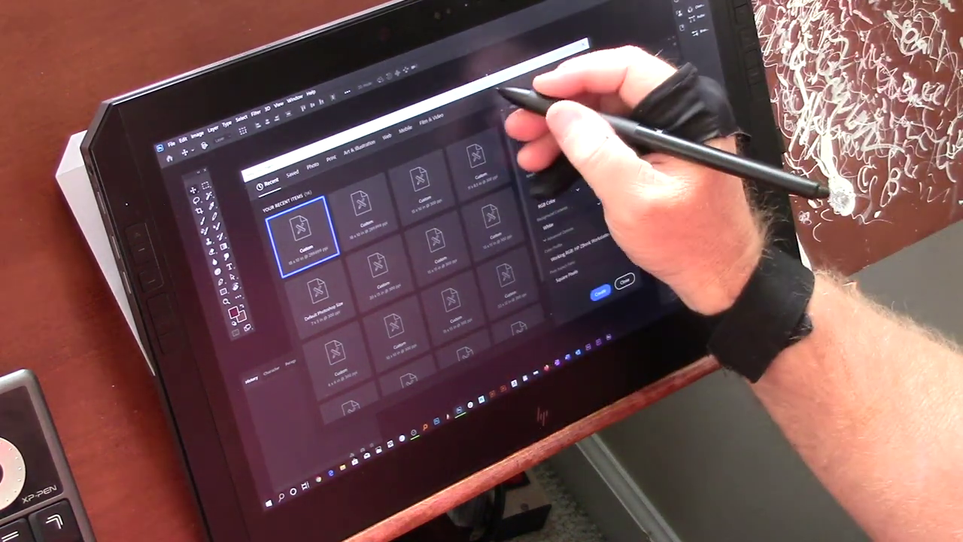
# Switch to Photoshop and create an RGB Color document from the first recent Custom preset with the Working RGB profile
pyautogui.moveTo(504, 84); pyautogui.dragTo(488, 288)
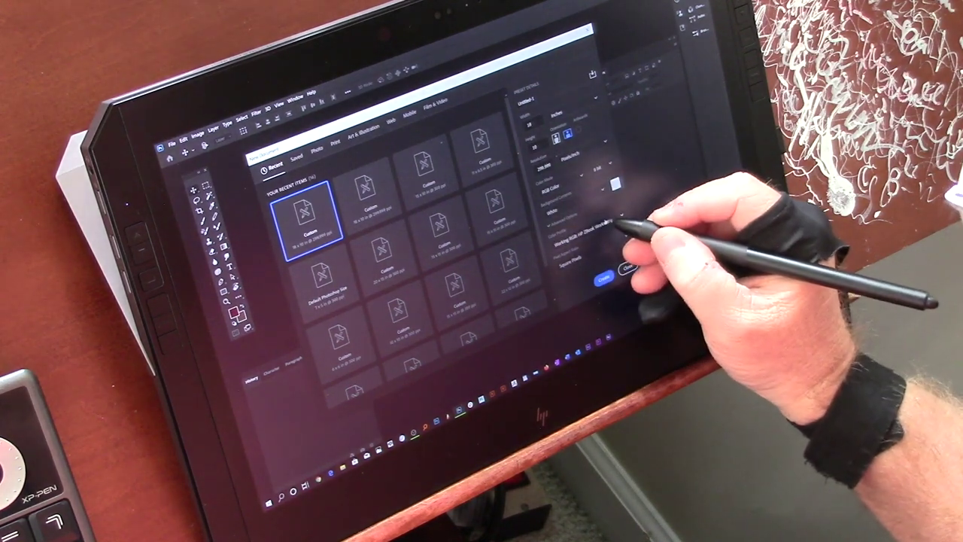
pyautogui.click(614, 222)
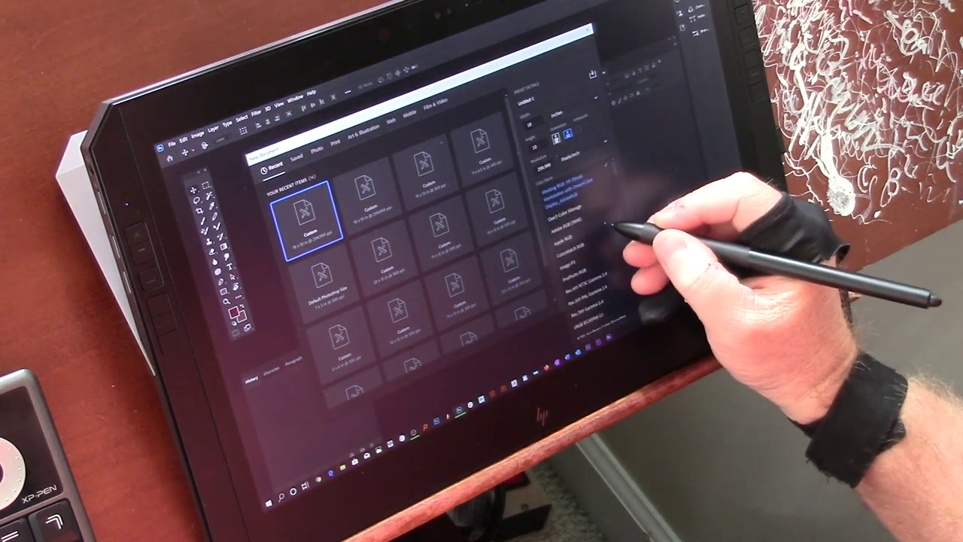
pyautogui.click(593, 190)
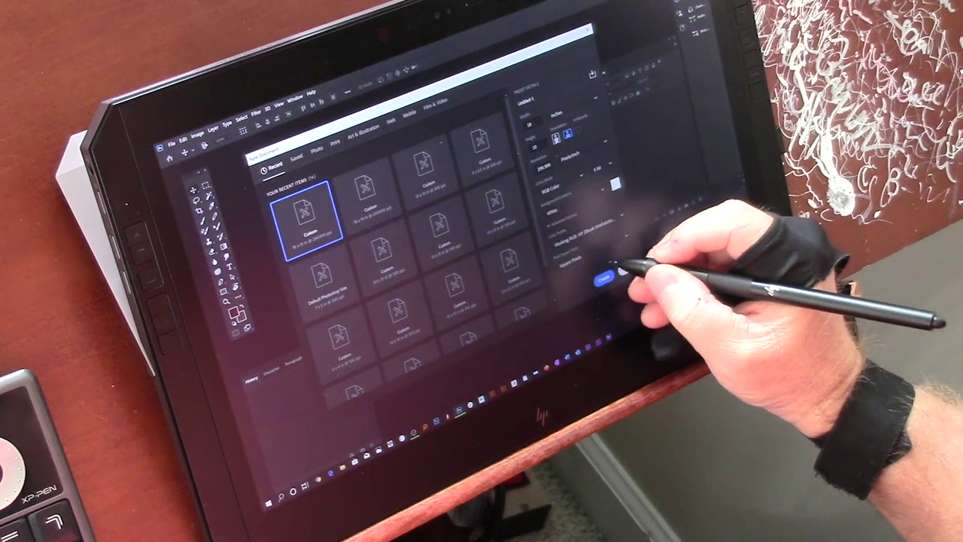
pyautogui.click(606, 279)
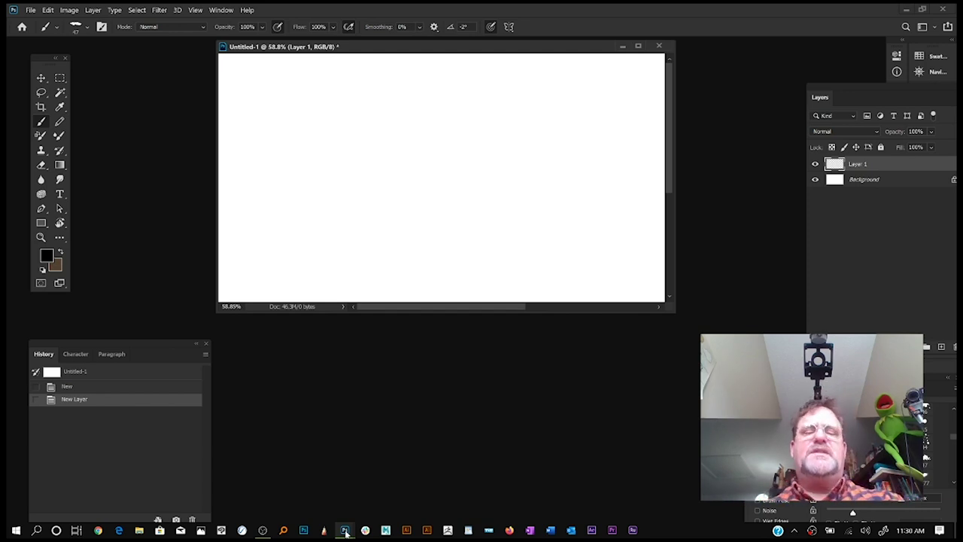
# Show the blank document in full-screen mode and move the brush settings panel out of the way
pyautogui.moveTo(672, 310); pyautogui.dragTo(717, 479)
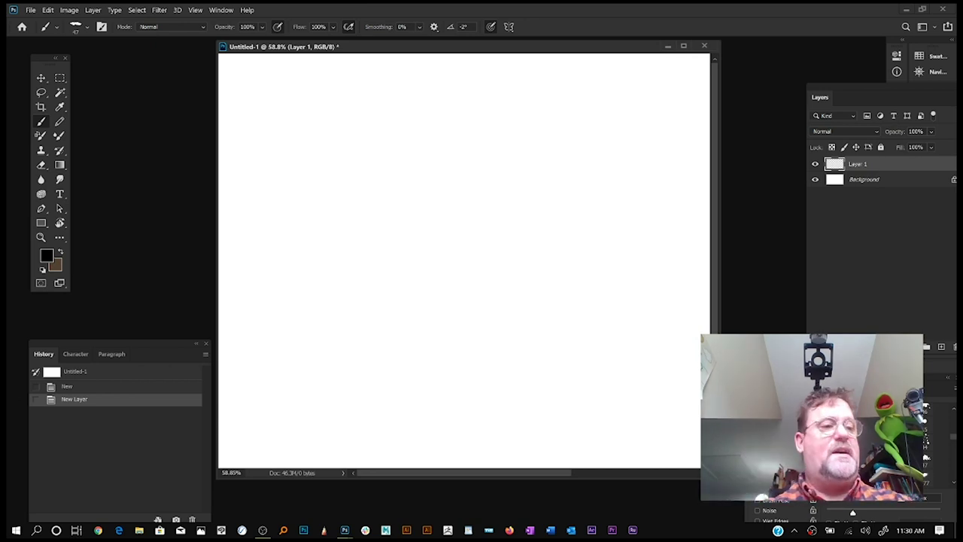
pyautogui.press('f')
pyautogui.moveTo(623, 192)
pyautogui.mouseDown()
pyautogui.moveTo(602, 213)
pyautogui.moveTo(611, 205)
pyautogui.mouseUp()
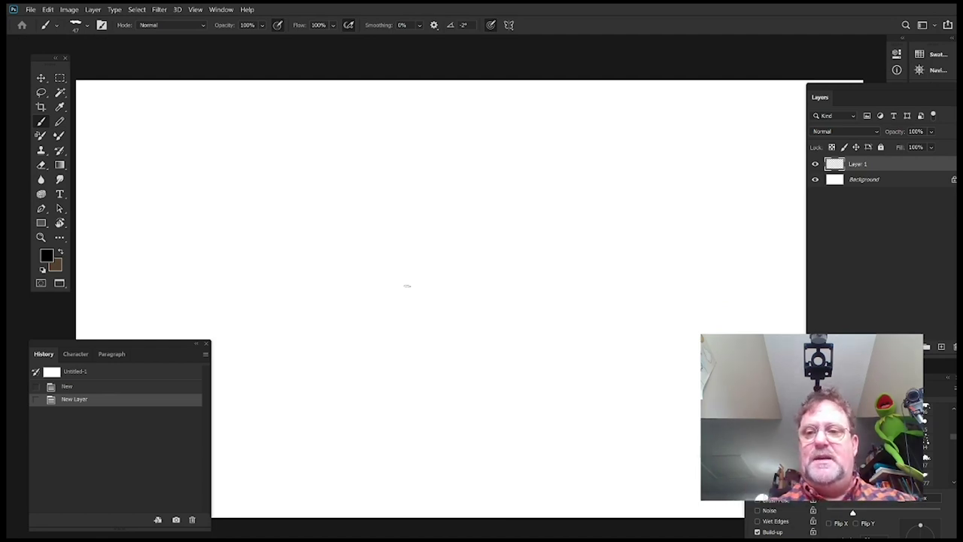
pyautogui.moveTo(790, 377)
pyautogui.mouseDown()
pyautogui.moveTo(785, 415)
pyautogui.moveTo(869, 449)
pyautogui.moveTo(897, 448)
pyautogui.mouseUp()
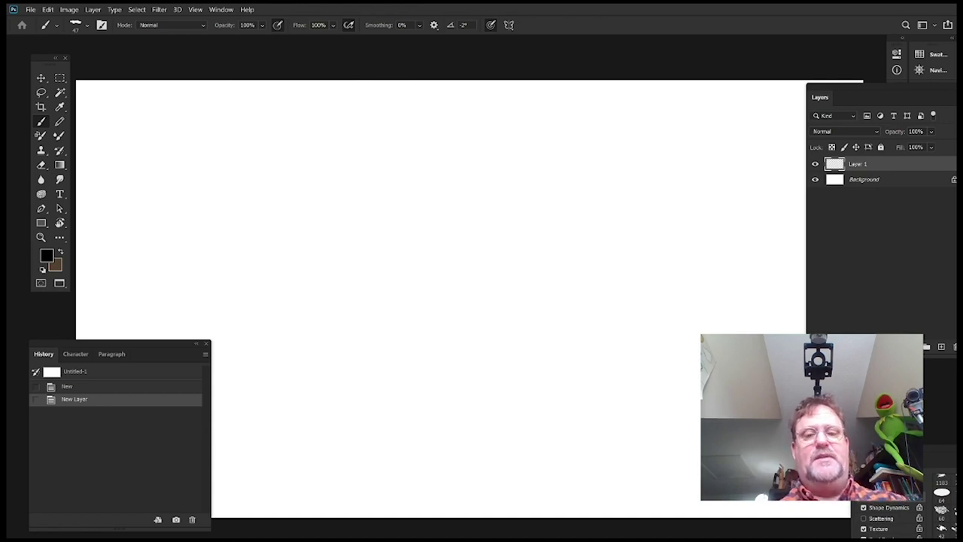
# Enlarge the textured Sampled Brush to 89 px, paint a tilted oval as a test and undo it
pyautogui.rightClick(510, 222)
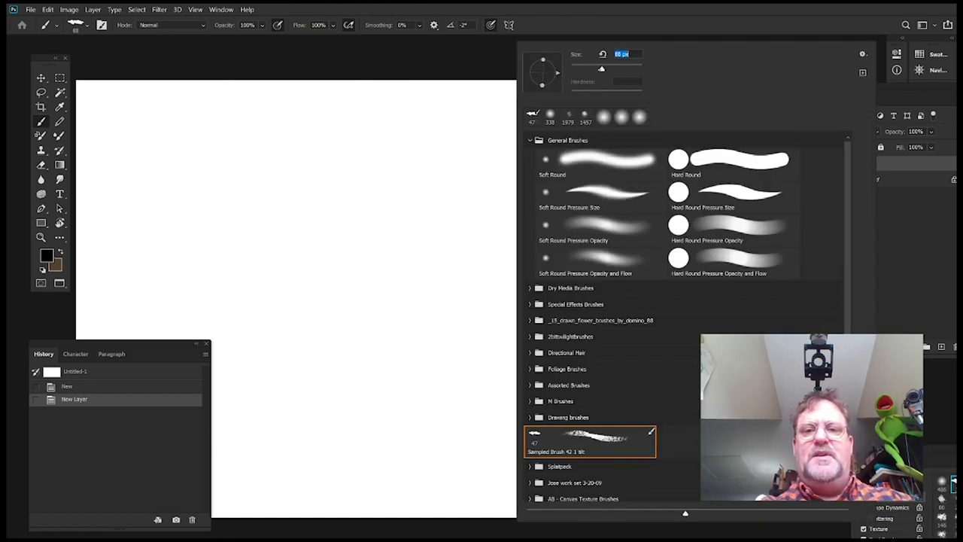
pyautogui.click(468, 49)
pyautogui.moveTo(552, 117)
pyautogui.mouseDown()
pyautogui.moveTo(594, 140)
pyautogui.moveTo(479, 315)
pyautogui.mouseUp()
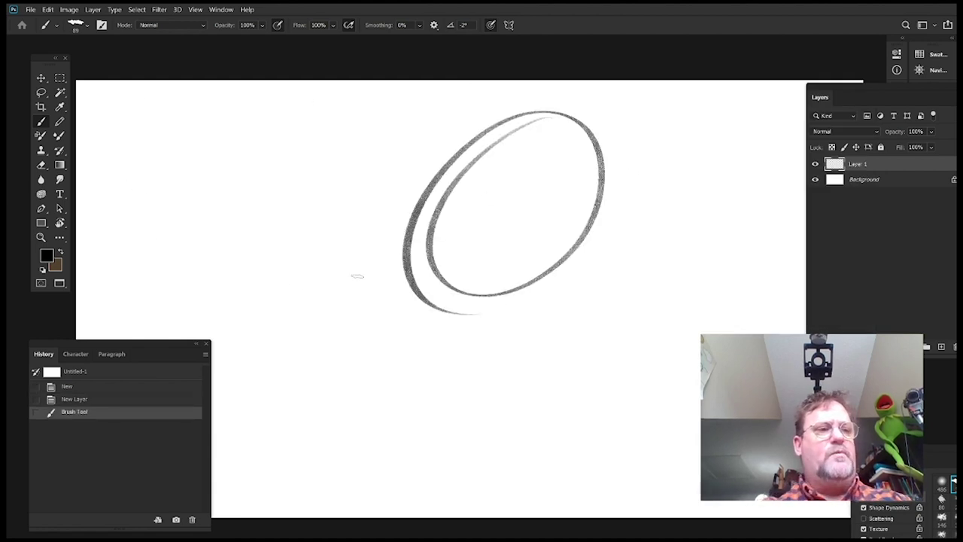
pyautogui.hotkey('ctrl', 'z')
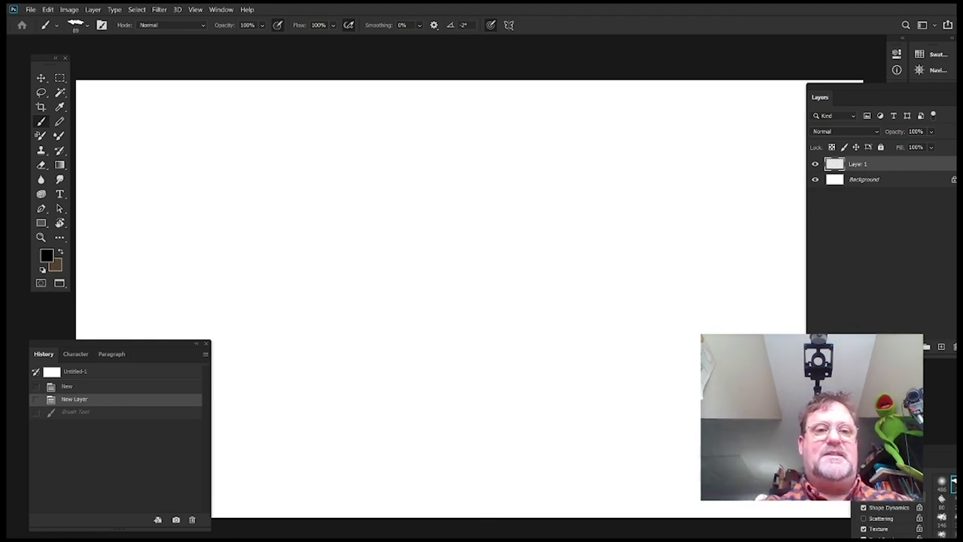
# In the brush's Shape Dynamics, try Pen Pressure for the Angle Jitter control and settle on Pen Tilt
pyautogui.press('F5')
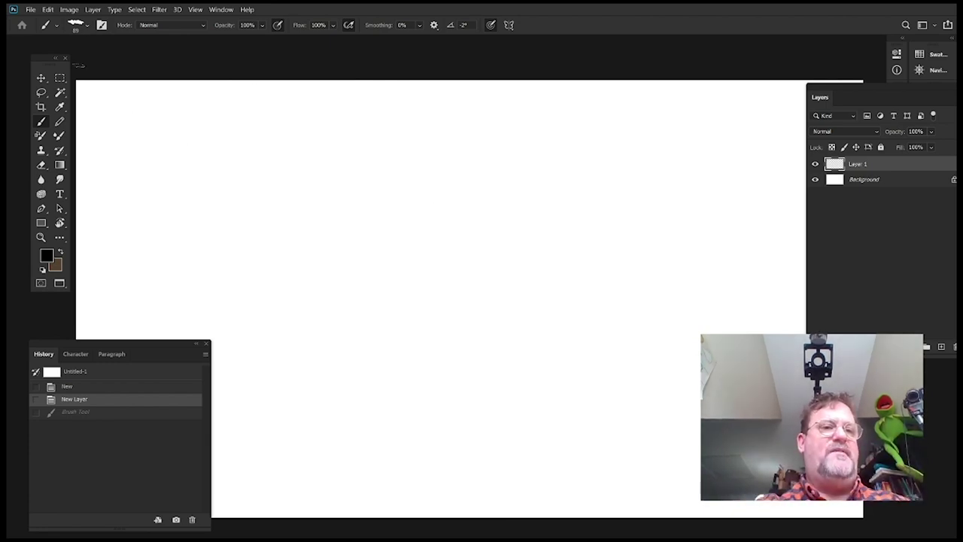
pyautogui.press('F5')
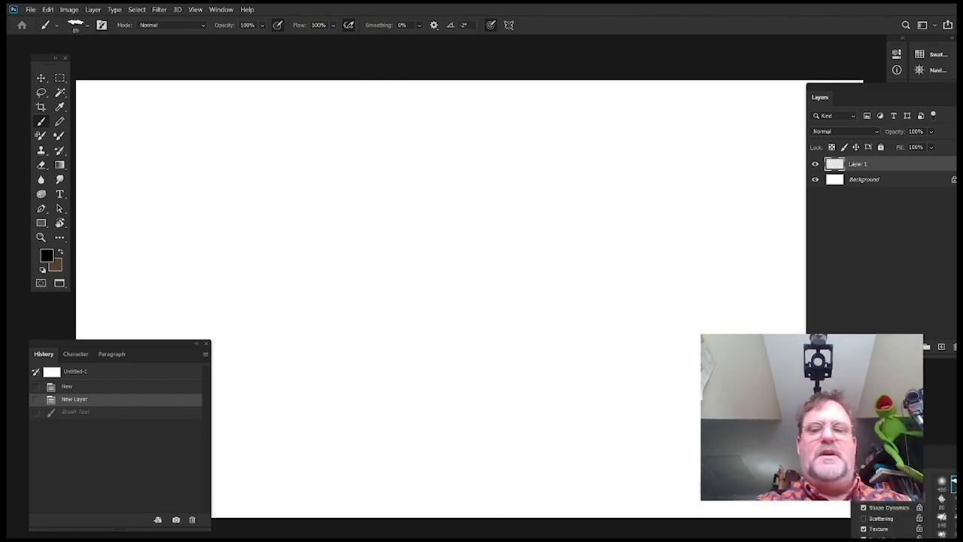
pyautogui.moveTo(935, 450)
pyautogui.mouseDown()
pyautogui.moveTo(504, 192)
pyautogui.moveTo(495, 90)
pyautogui.mouseUp()
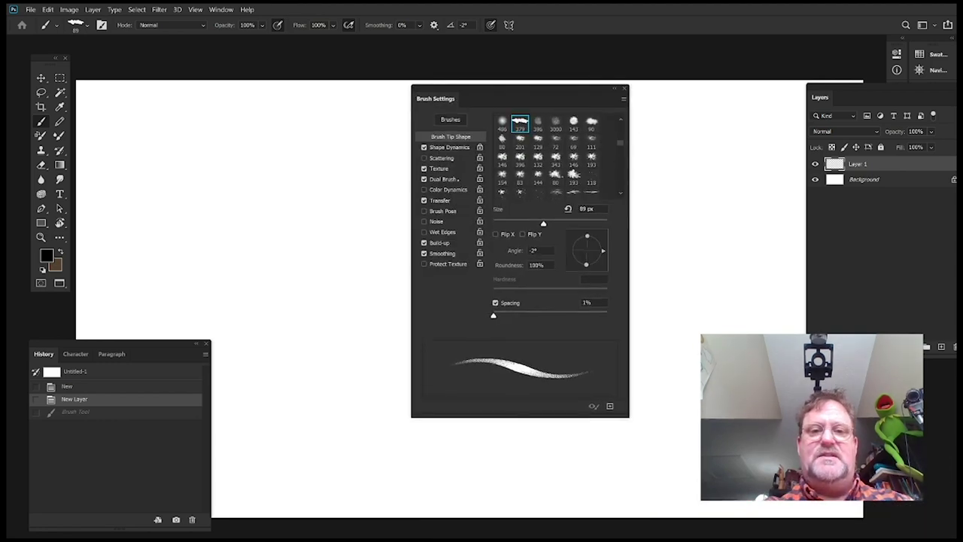
pyautogui.click(445, 148)
pyautogui.click(552, 227)
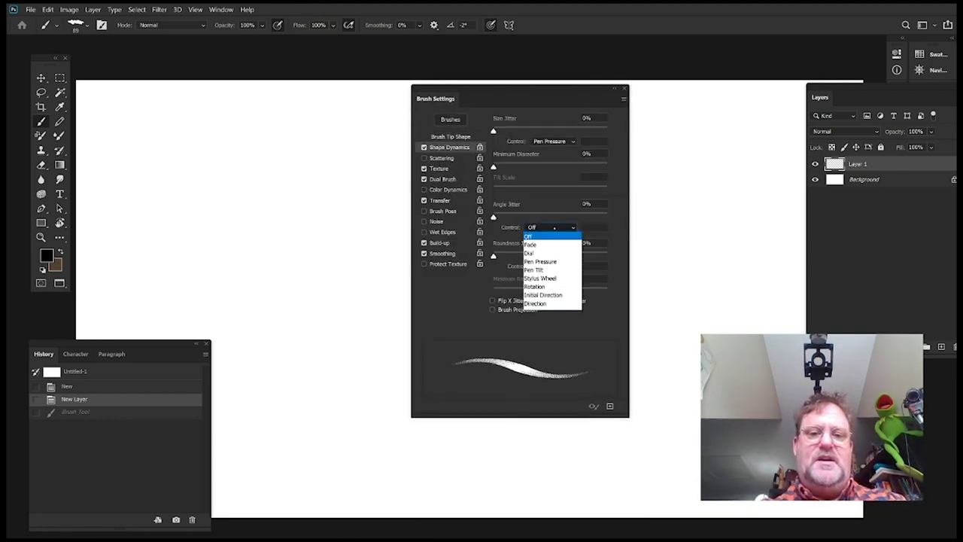
pyautogui.click(547, 261)
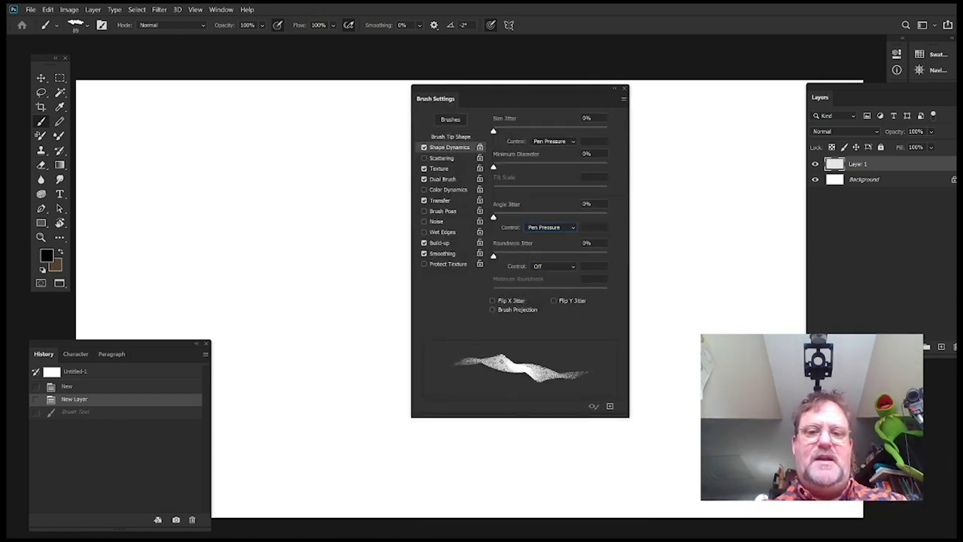
pyautogui.click(556, 226)
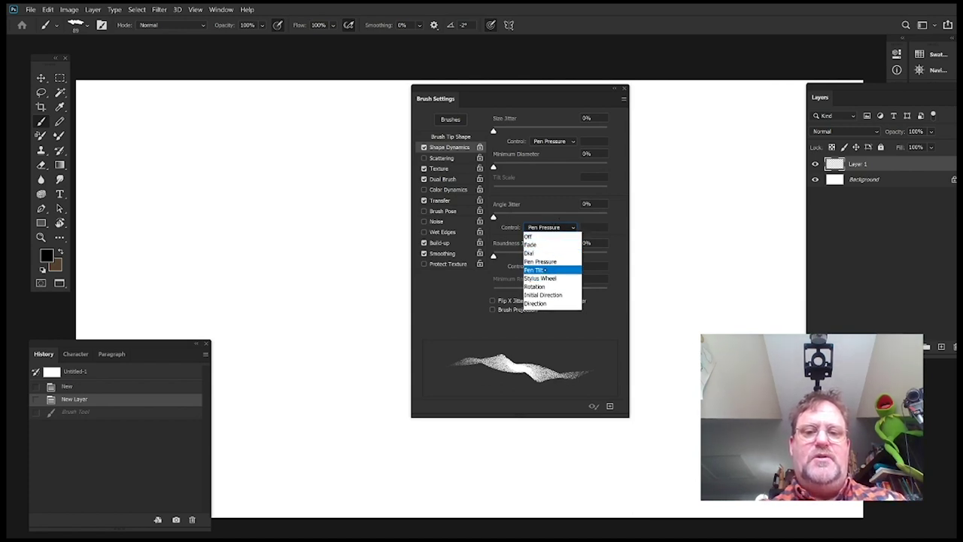
pyautogui.click(535, 269)
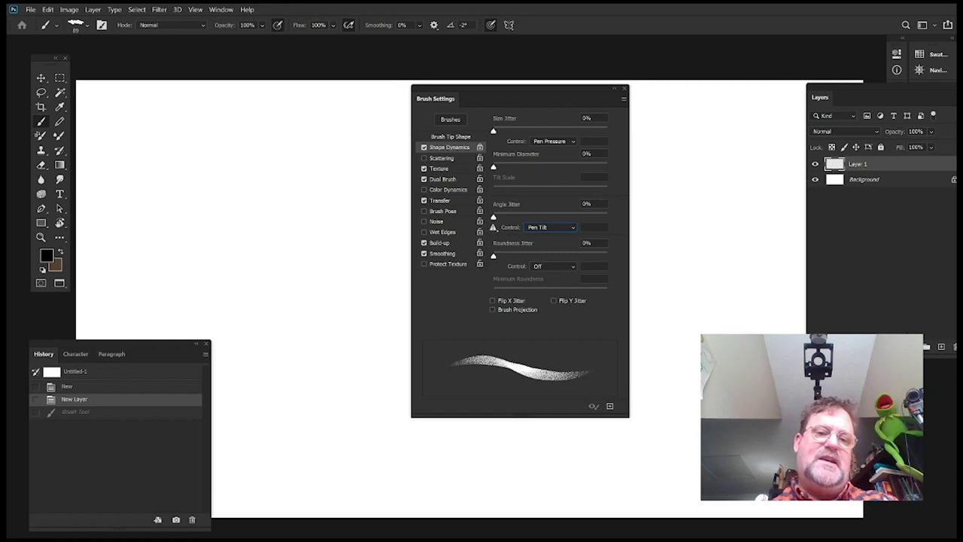
# Move the brush settings aside, paint loose looping strokes on the canvas to test the tilt response, and undo them
pyautogui.moveTo(548, 86)
pyautogui.mouseDown()
pyautogui.moveTo(486, 120)
pyautogui.moveTo(339, 88)
pyautogui.mouseUp()
pyautogui.click(570, 242)
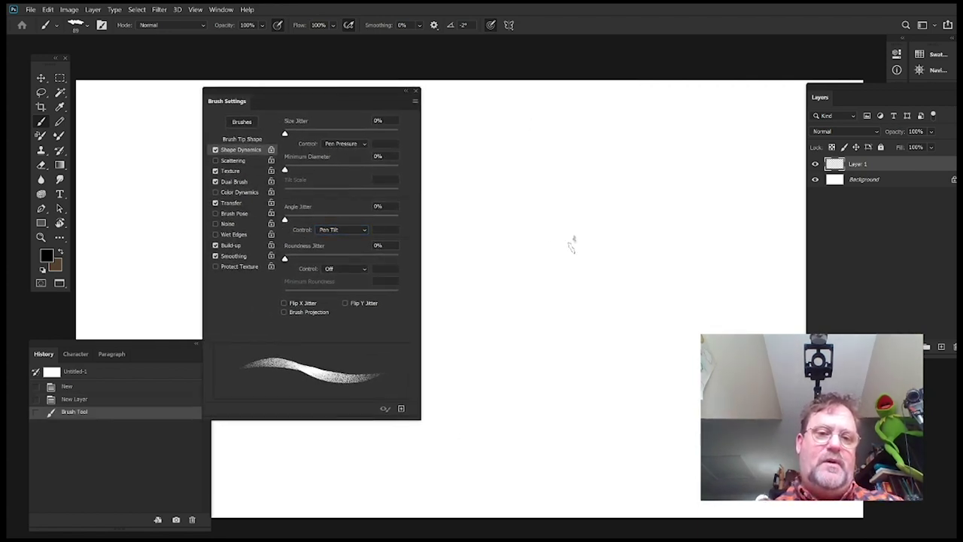
pyautogui.moveTo(582, 331)
pyautogui.mouseDown()
pyautogui.moveTo(582, 255)
pyautogui.moveTo(592, 234)
pyautogui.moveTo(614, 240)
pyautogui.moveTo(624, 310)
pyautogui.mouseUp()
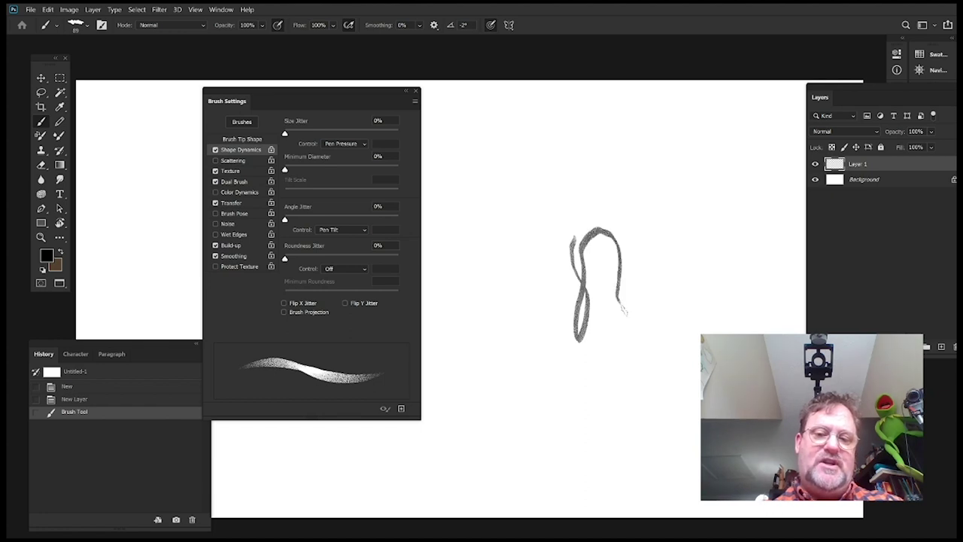
pyautogui.moveTo(654, 369)
pyautogui.mouseDown()
pyautogui.moveTo(573, 346)
pyautogui.moveTo(638, 207)
pyautogui.moveTo(602, 213)
pyautogui.mouseUp()
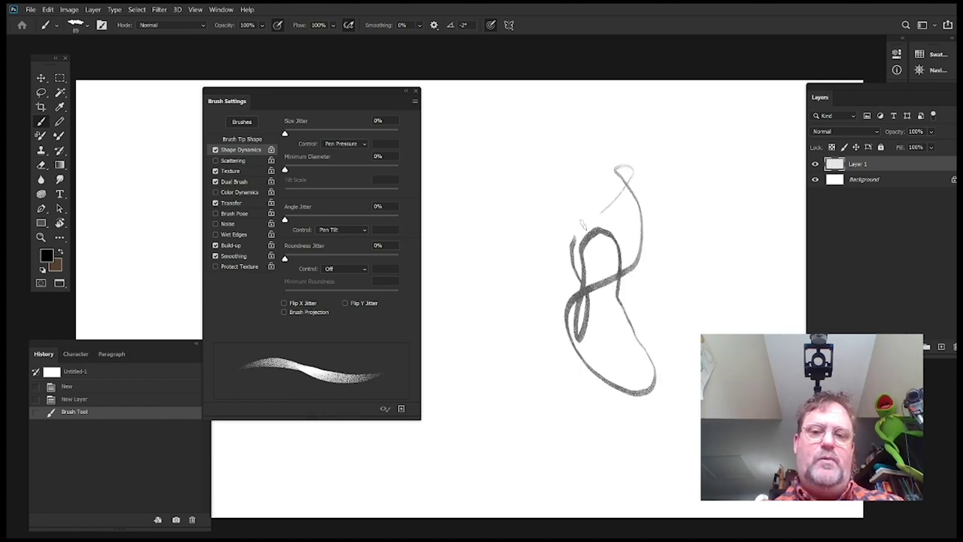
pyautogui.moveTo(557, 251)
pyautogui.mouseDown()
pyautogui.moveTo(566, 193)
pyautogui.moveTo(529, 226)
pyautogui.mouseUp()
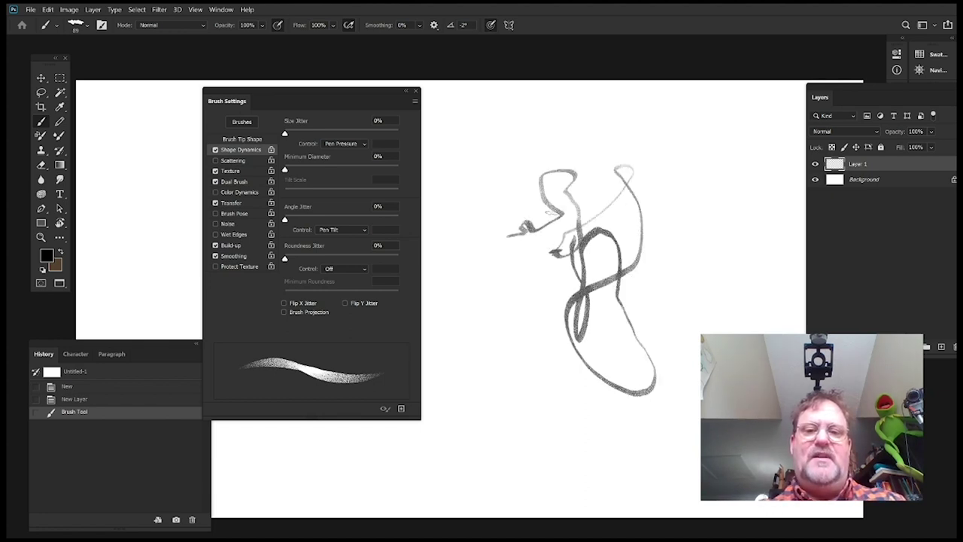
pyautogui.moveTo(626, 189)
pyautogui.mouseDown()
pyautogui.moveTo(609, 223)
pyautogui.moveTo(561, 191)
pyautogui.moveTo(584, 200)
pyautogui.moveTo(561, 254)
pyautogui.mouseUp()
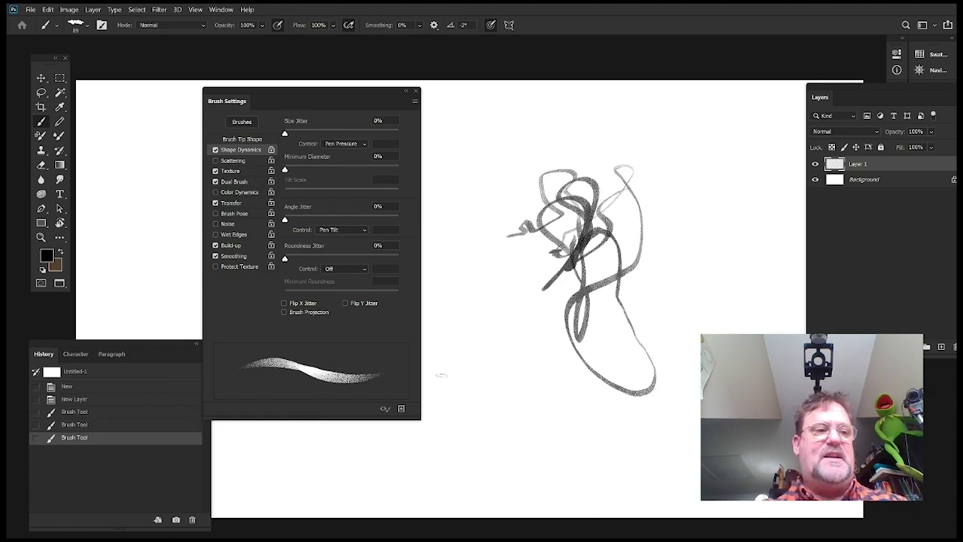
pyautogui.hotkey('ctrl', 'z')
pyautogui.hotkey('ctrl', 'z')
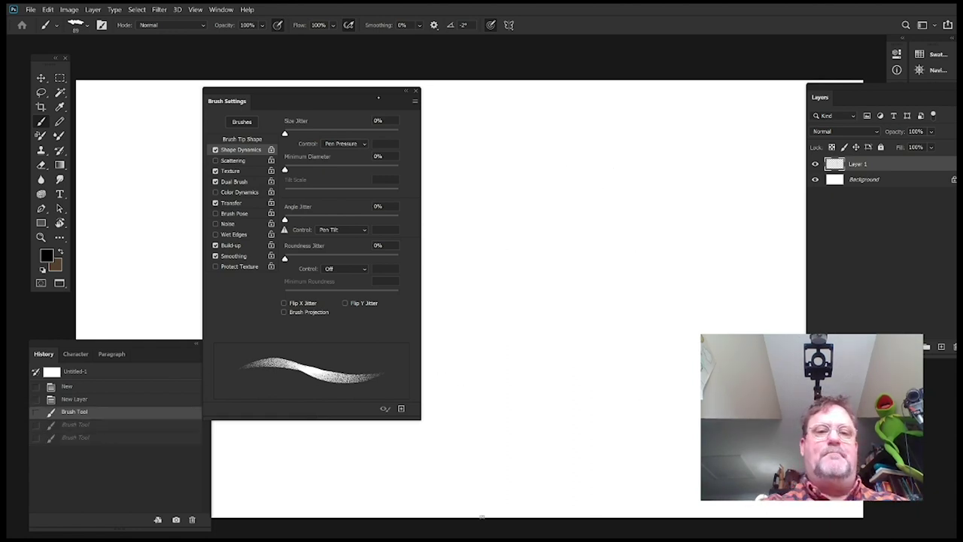
# Hide the brush settings and sketch a large circle on Layer 1 with overlapping light strokes
pyautogui.moveTo(378, 97)
pyautogui.mouseDown()
pyautogui.moveTo(454, 197)
pyautogui.moveTo(642, 116)
pyautogui.mouseUp()
pyautogui.press('F5')
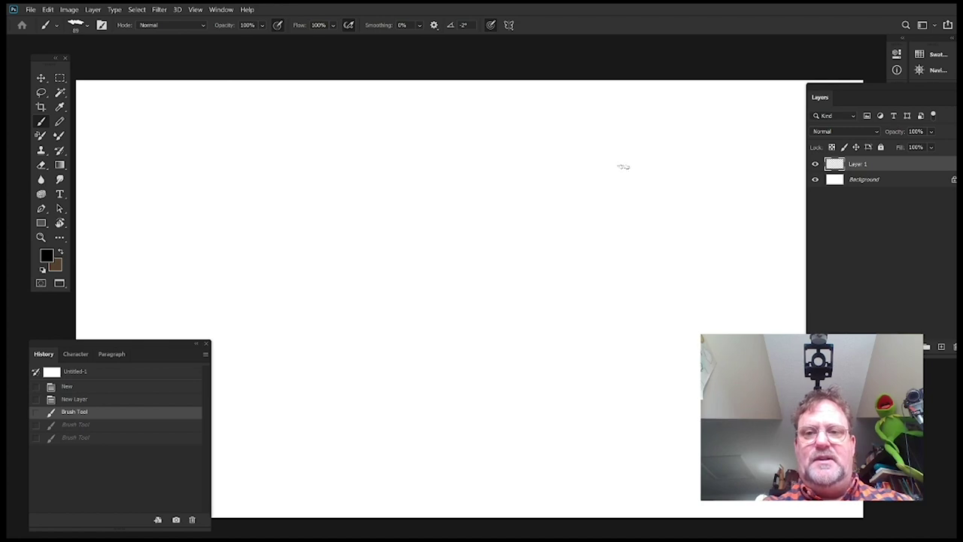
pyautogui.moveTo(560, 342); pyautogui.dragTo(541, 260)
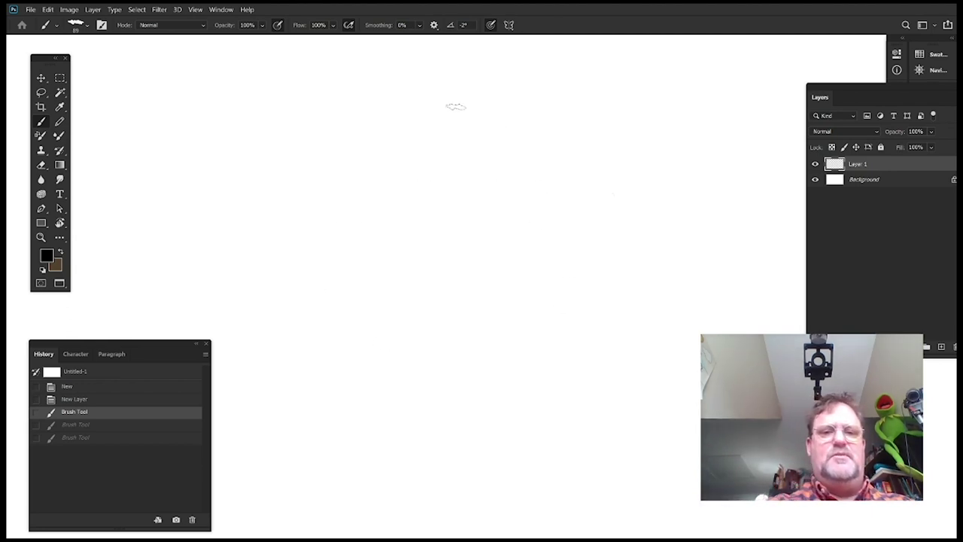
pyautogui.moveTo(456, 107); pyautogui.dragTo(536, 173)
pyautogui.moveTo(489, 85)
pyautogui.mouseDown()
pyautogui.moveTo(325, 143)
pyautogui.moveTo(314, 218)
pyautogui.moveTo(474, 75)
pyautogui.mouseUp()
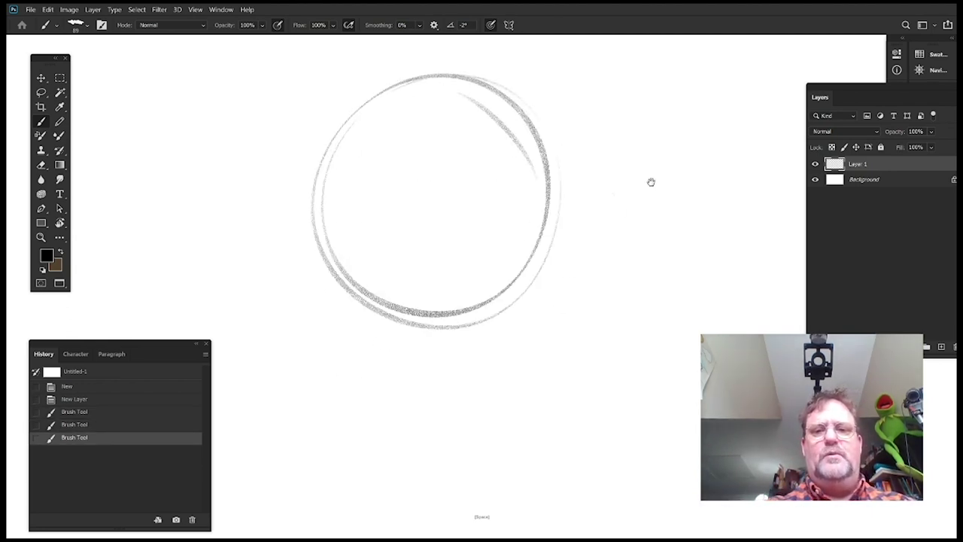
# Sketch an inner curve along the circle's left side, with short slanted strokes, a loop and a diagonal line beneath it
pyautogui.moveTo(651, 182)
pyautogui.mouseDown()
pyautogui.moveTo(660, 239)
pyautogui.moveTo(650, 264)
pyautogui.mouseUp()
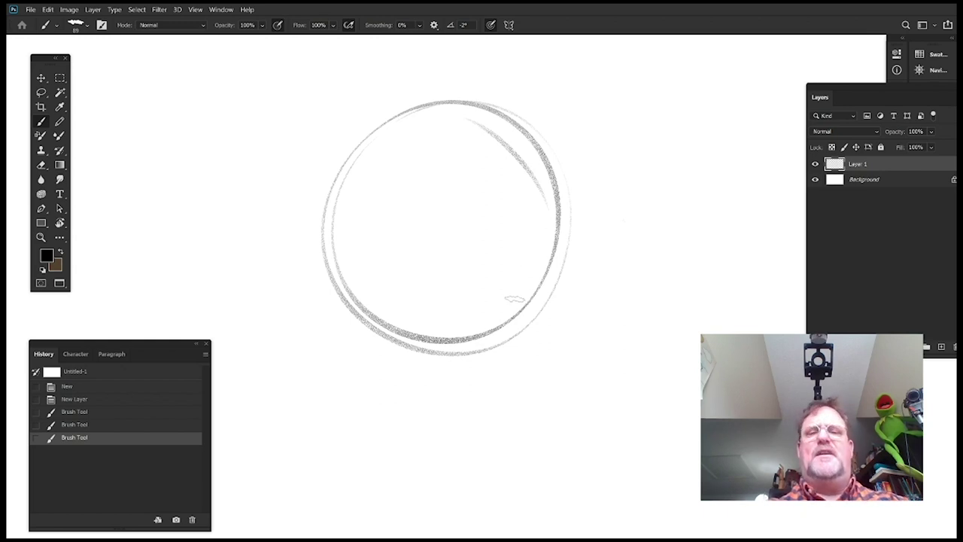
pyautogui.moveTo(477, 95); pyautogui.dragTo(416, 349)
pyautogui.moveTo(582, 325)
pyautogui.mouseDown()
pyautogui.moveTo(577, 374)
pyautogui.moveTo(577, 215)
pyautogui.moveTo(552, 233)
pyautogui.mouseUp()
pyautogui.moveTo(325, 115); pyautogui.dragTo(436, 295)
pyautogui.moveTo(301, 197)
pyautogui.mouseDown()
pyautogui.moveTo(389, 297)
pyautogui.moveTo(340, 382)
pyautogui.moveTo(472, 425)
pyautogui.mouseUp()
pyautogui.moveTo(631, 307); pyautogui.dragTo(549, 397)
# Draw two long diagonal lines descending from the circle's upper right and a lower contour curving up toward them
pyautogui.moveTo(426, 127); pyautogui.dragTo(574, 371)
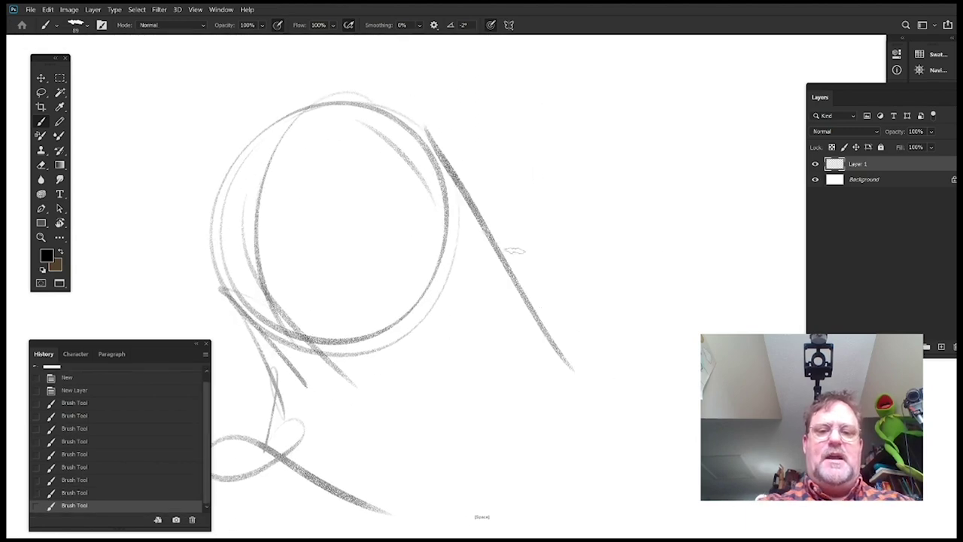
pyautogui.moveTo(442, 183); pyautogui.dragTo(638, 441)
pyautogui.moveTo(648, 264); pyautogui.dragTo(660, 183)
pyautogui.moveTo(268, 318)
pyautogui.mouseDown()
pyautogui.moveTo(533, 345)
pyautogui.moveTo(545, 320)
pyautogui.mouseUp()
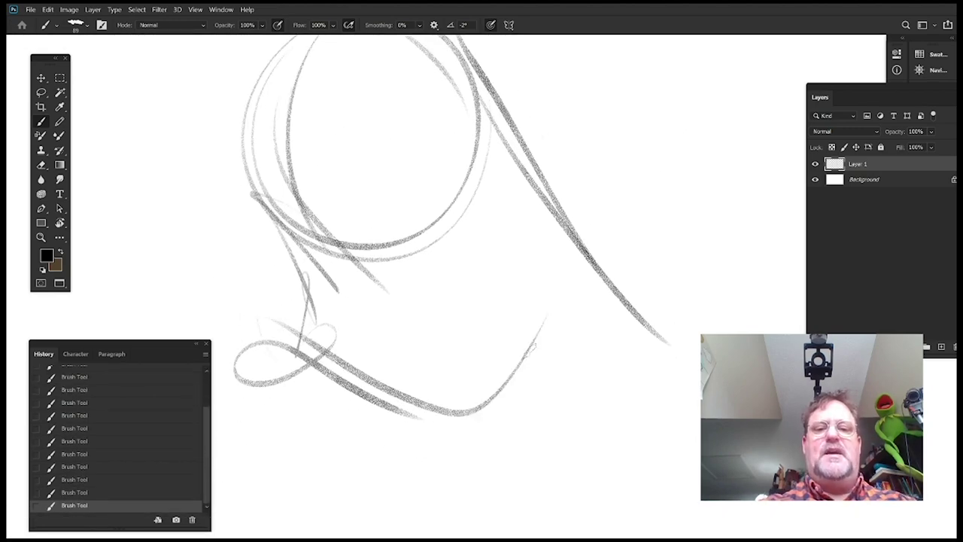
pyautogui.moveTo(494, 396); pyautogui.dragTo(588, 251)
pyautogui.moveTo(624, 272); pyautogui.dragTo(573, 331)
pyautogui.moveTo(631, 199); pyautogui.dragTo(701, 290)
# Sketch a sweeping arc over the top of the circle that extends outward past its left side
pyautogui.moveTo(509, 243); pyautogui.dragTo(618, 203)
pyautogui.moveTo(407, 128); pyautogui.dragTo(406, 150)
pyautogui.moveTo(569, 147); pyautogui.dragTo(384, 134)
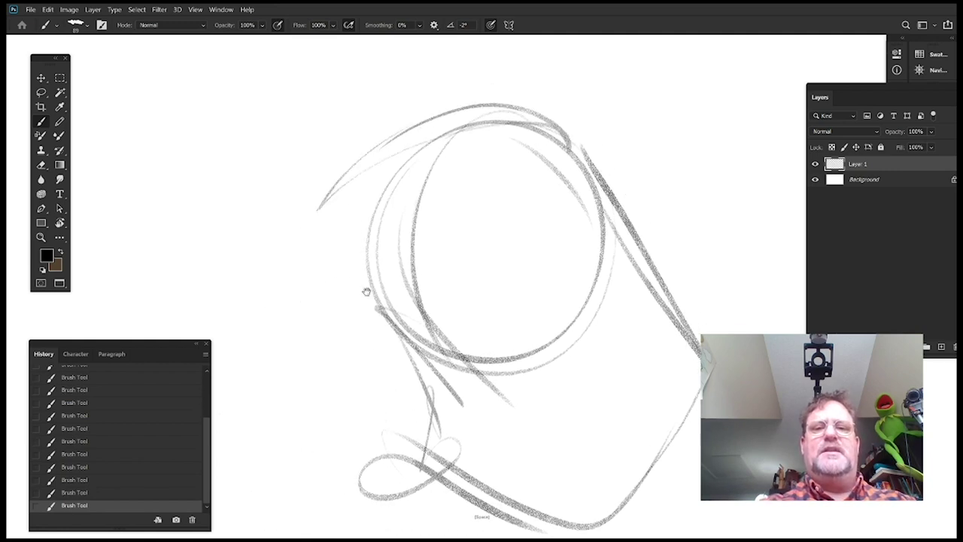
pyautogui.moveTo(647, 203); pyautogui.dragTo(570, 171)
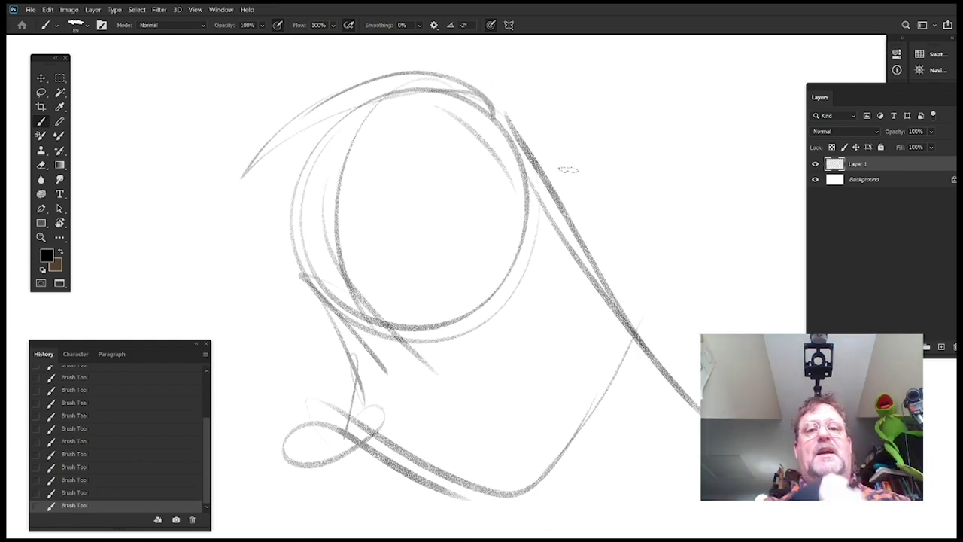
# Sketch a dark curve down the circle's inner left side and short zigzag strokes at its lower left edge
pyautogui.moveTo(566, 265); pyautogui.dragTo(578, 250)
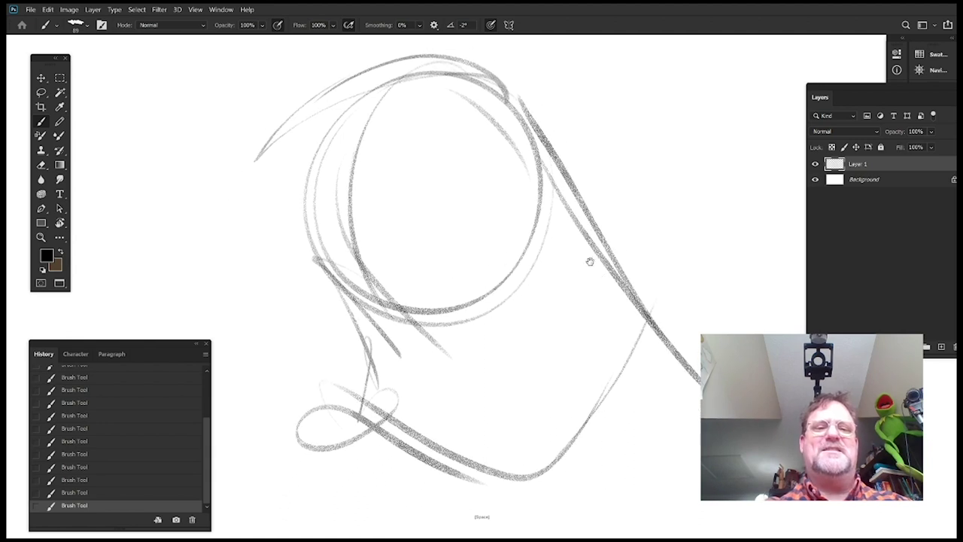
pyautogui.moveTo(331, 110); pyautogui.dragTo(344, 262)
pyautogui.moveTo(529, 262); pyautogui.dragTo(646, 183)
pyautogui.moveTo(479, 101); pyautogui.dragTo(459, 183)
pyautogui.moveTo(486, 147)
pyautogui.mouseDown()
pyautogui.moveTo(417, 161)
pyautogui.moveTo(418, 198)
pyautogui.mouseUp()
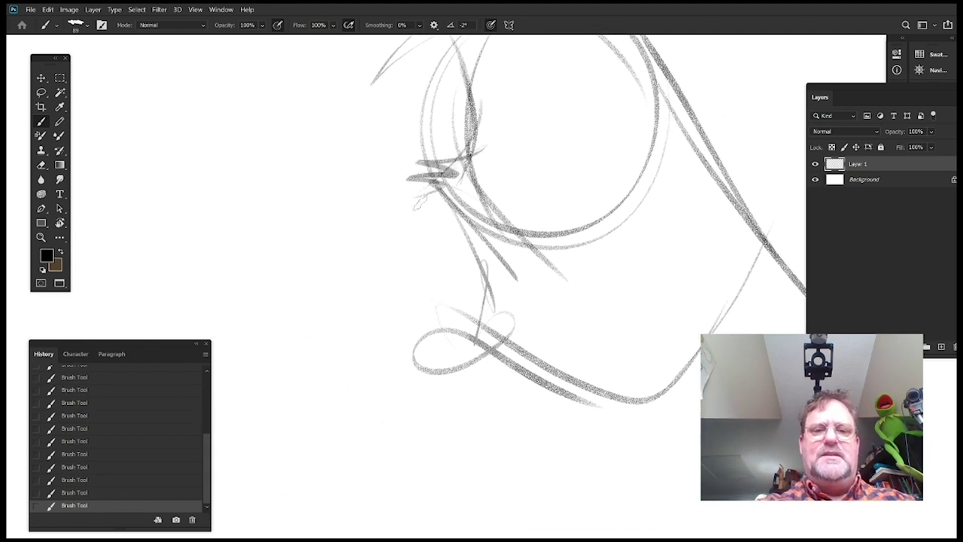
# Sketch overlapping arched strokes below and outside the circle's lower left, with two near-parallel lines descending from their outer end
pyautogui.moveTo(329, 233); pyautogui.dragTo(461, 249)
pyautogui.moveTo(666, 232)
pyautogui.mouseDown()
pyautogui.moveTo(635, 248)
pyautogui.moveTo(645, 226)
pyautogui.mouseUp()
pyautogui.moveTo(412, 227); pyautogui.dragTo(293, 246)
pyautogui.moveTo(294, 246); pyautogui.dragTo(400, 250)
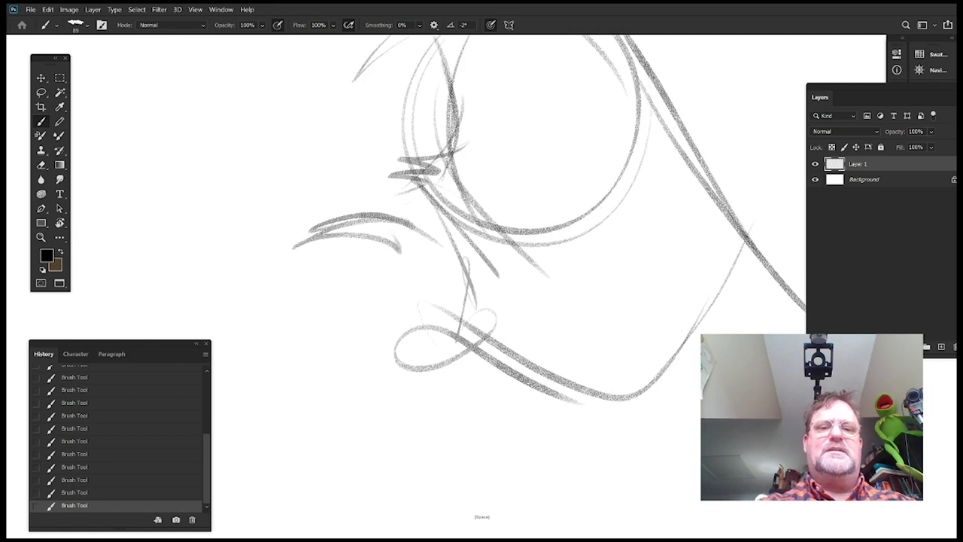
pyautogui.moveTo(624, 210)
pyautogui.mouseDown()
pyautogui.moveTo(608, 231)
pyautogui.moveTo(611, 192)
pyautogui.mouseUp()
pyautogui.moveTo(410, 234); pyautogui.dragTo(268, 256)
pyautogui.moveTo(469, 245); pyautogui.dragTo(466, 205)
pyautogui.moveTo(293, 209)
pyautogui.mouseDown()
pyautogui.moveTo(328, 321)
pyautogui.moveTo(328, 301)
pyautogui.mouseUp()
pyautogui.moveTo(501, 194)
pyautogui.mouseDown()
pyautogui.moveTo(513, 322)
pyautogui.moveTo(479, 328)
pyautogui.mouseUp()
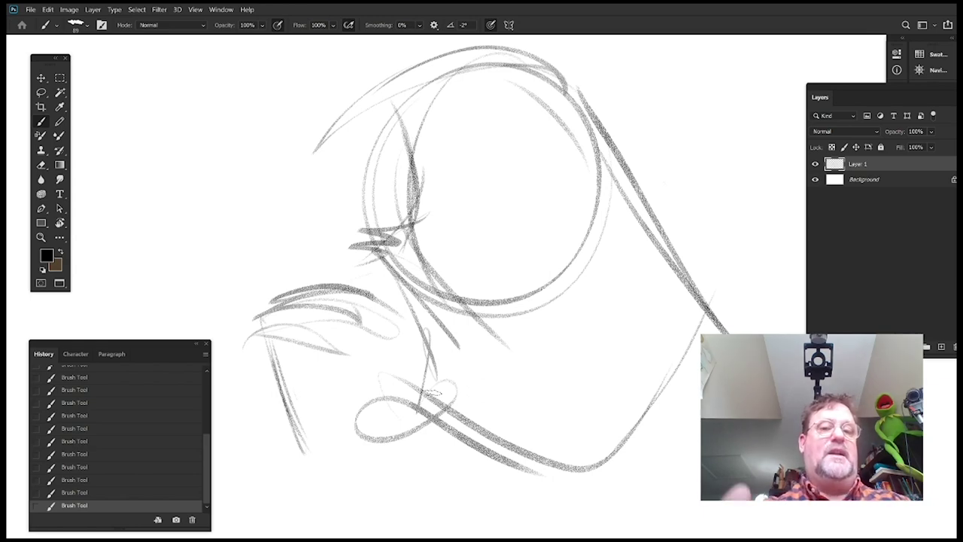
pyautogui.moveTo(540, 243); pyautogui.dragTo(535, 304)
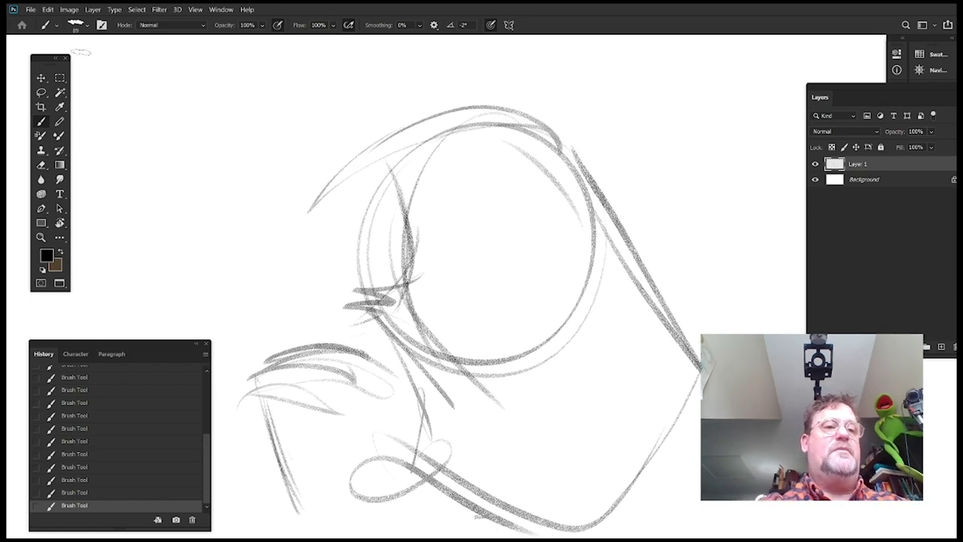
# Review the Performance preferences and the advanced graphics processor settings, leaving all options as they are
pyautogui.click(29, 10)
pyautogui.moveTo(47, 10)
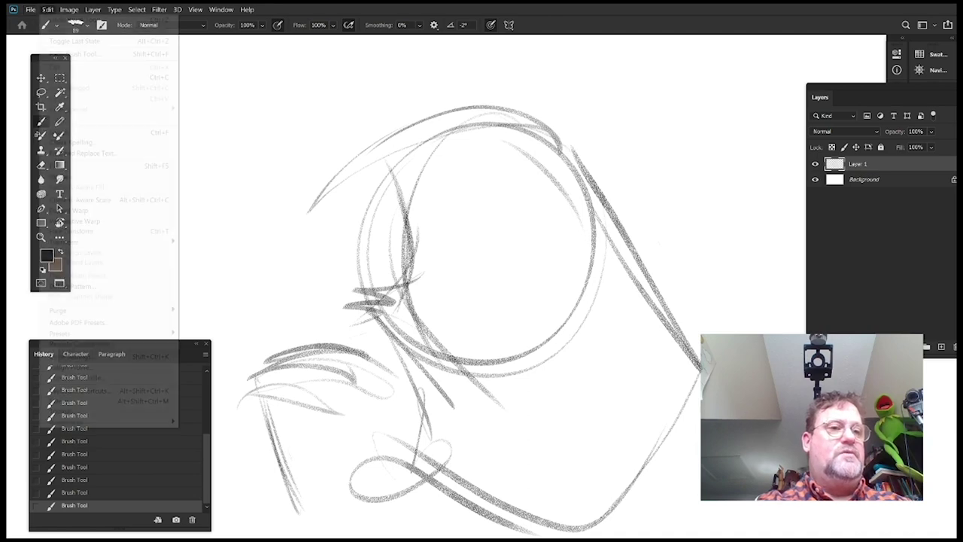
pyautogui.moveTo(68, 423)
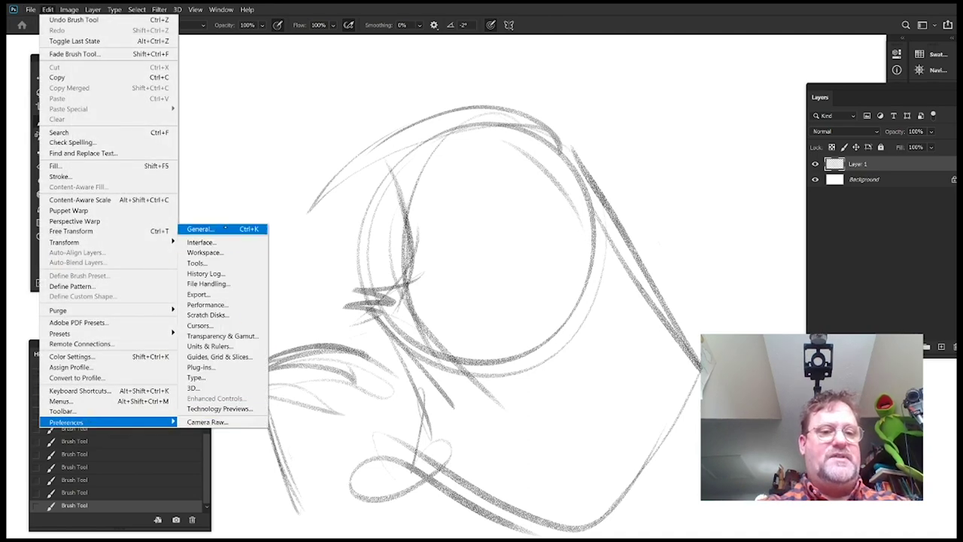
pyautogui.click(224, 305)
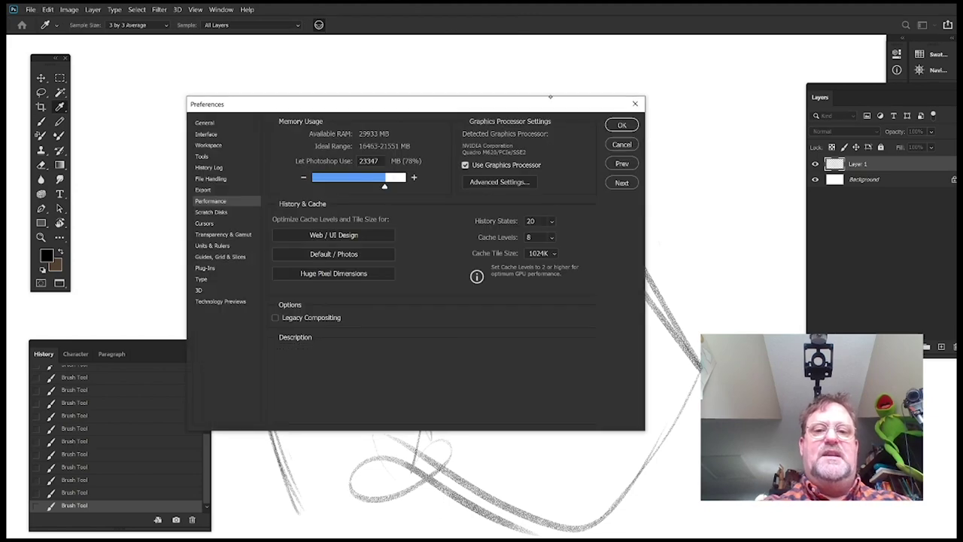
pyautogui.moveTo(547, 97); pyautogui.dragTo(588, 116)
pyautogui.moveTo(551, 183)
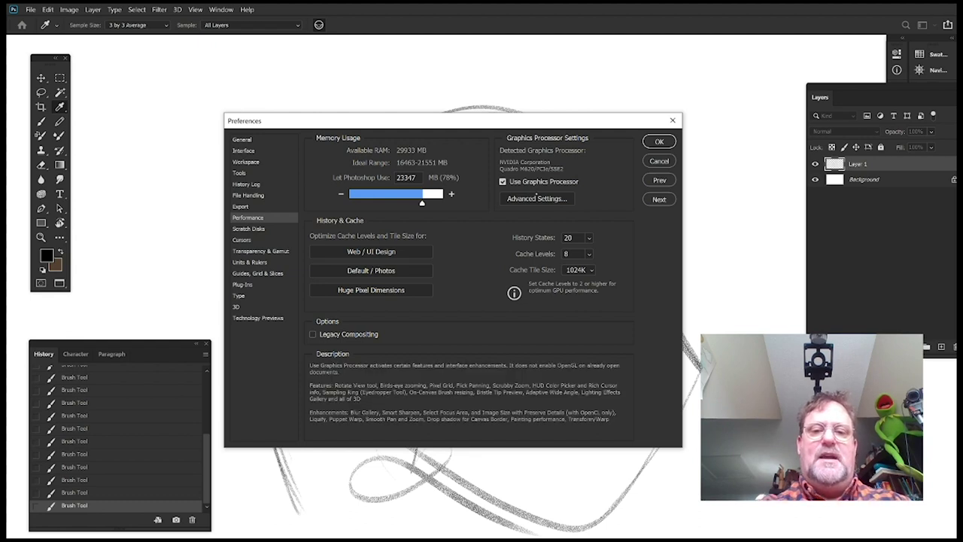
pyautogui.click(537, 198)
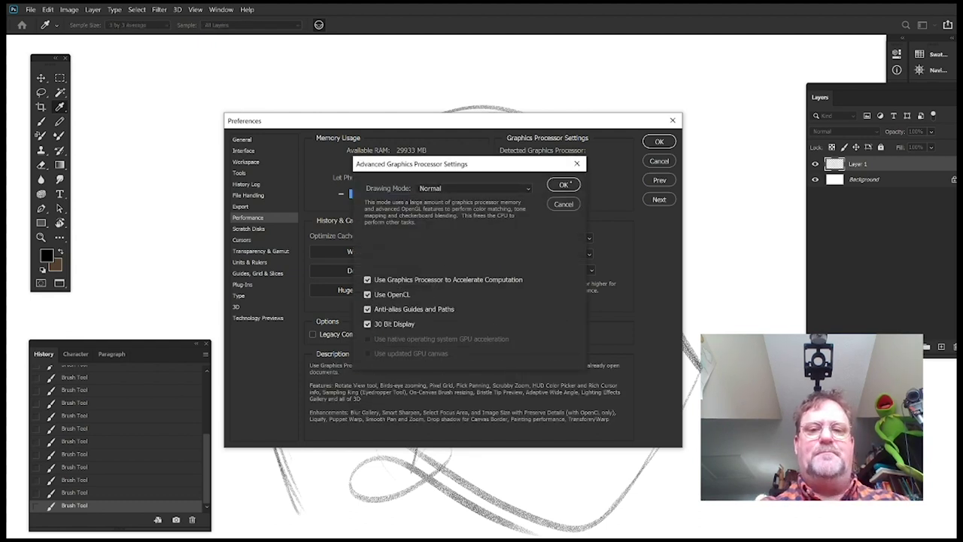
pyautogui.click(564, 184)
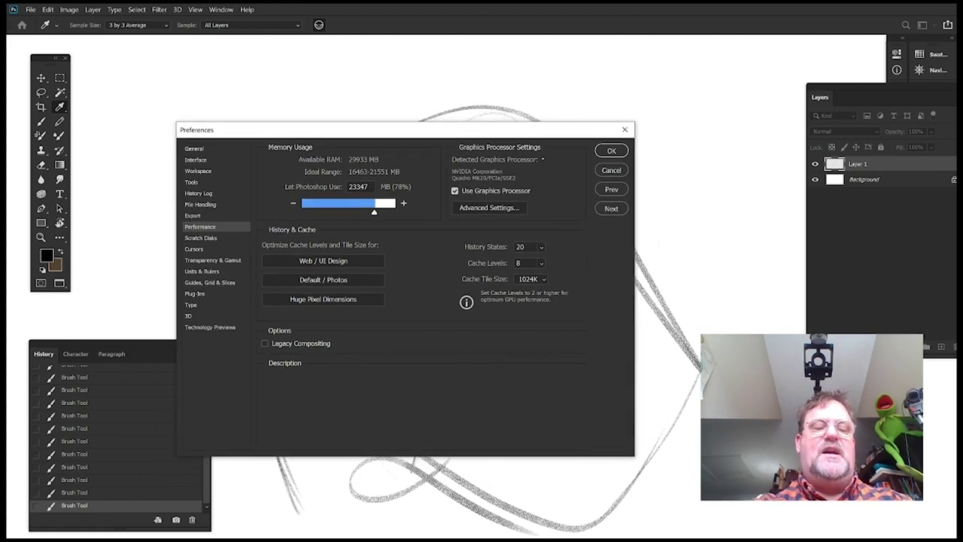
pyautogui.moveTo(533, 172)
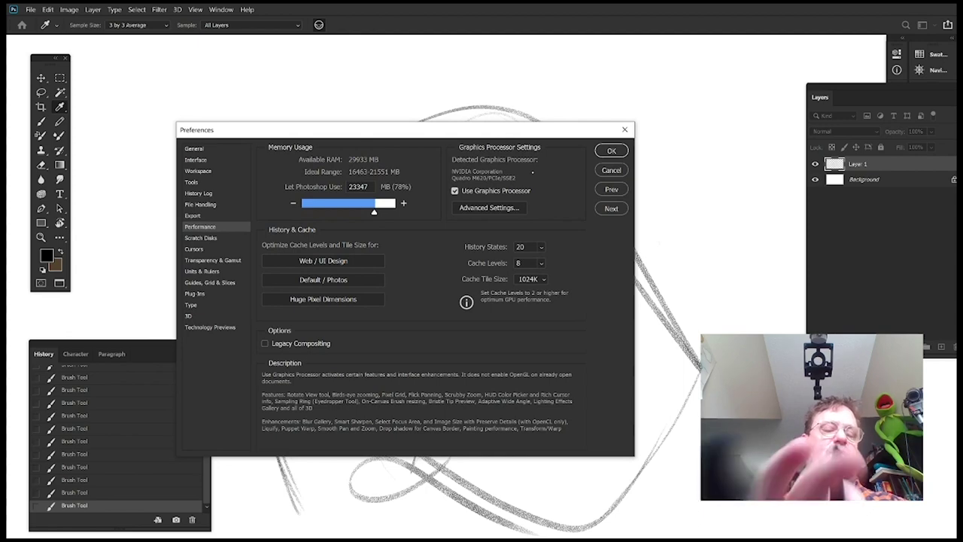
pyautogui.click(611, 151)
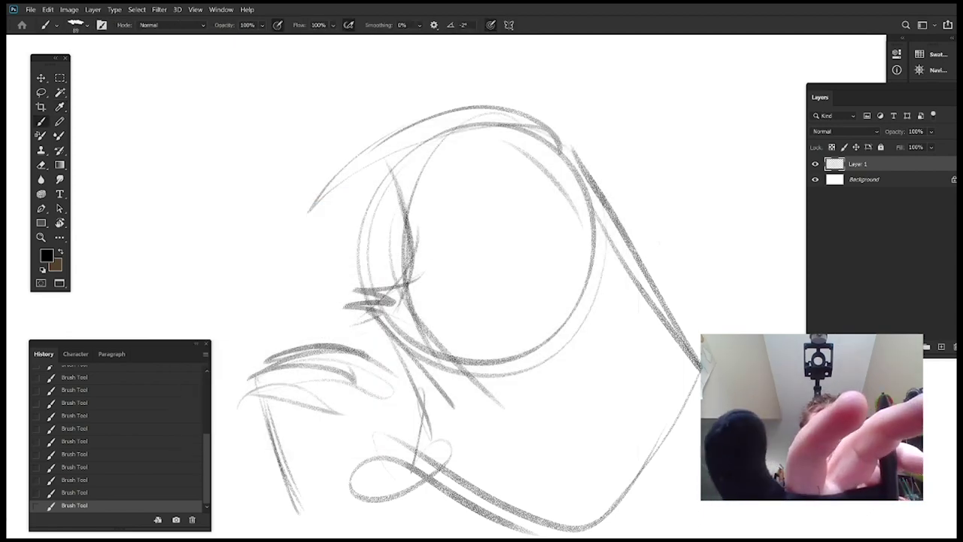
# Sketch a jagged line linking the zigzag strokes to the lower arches, and a hook over the inner dark curve's upper end
pyautogui.moveTo(482, 201)
pyautogui.mouseDown()
pyautogui.moveTo(456, 217)
pyautogui.moveTo(489, 203)
pyautogui.moveTo(466, 221)
pyautogui.moveTo(563, 248)
pyautogui.moveTo(555, 211)
pyautogui.mouseUp()
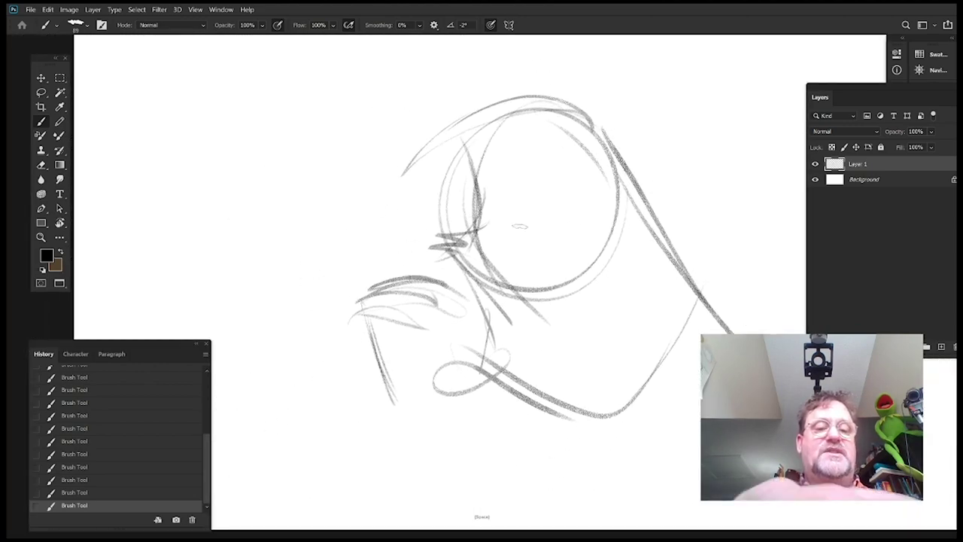
pyautogui.moveTo(490, 218); pyautogui.dragTo(503, 213)
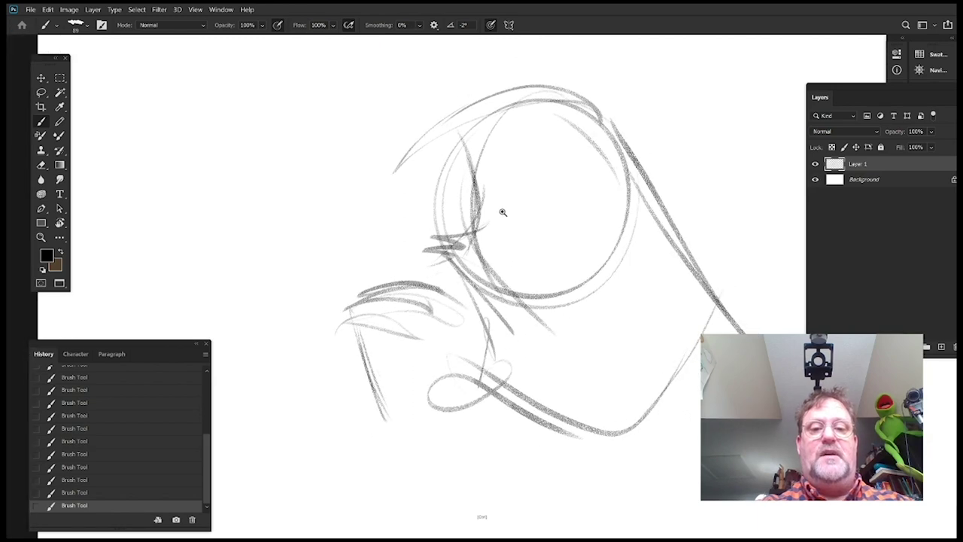
pyautogui.moveTo(494, 302); pyautogui.dragTo(489, 267)
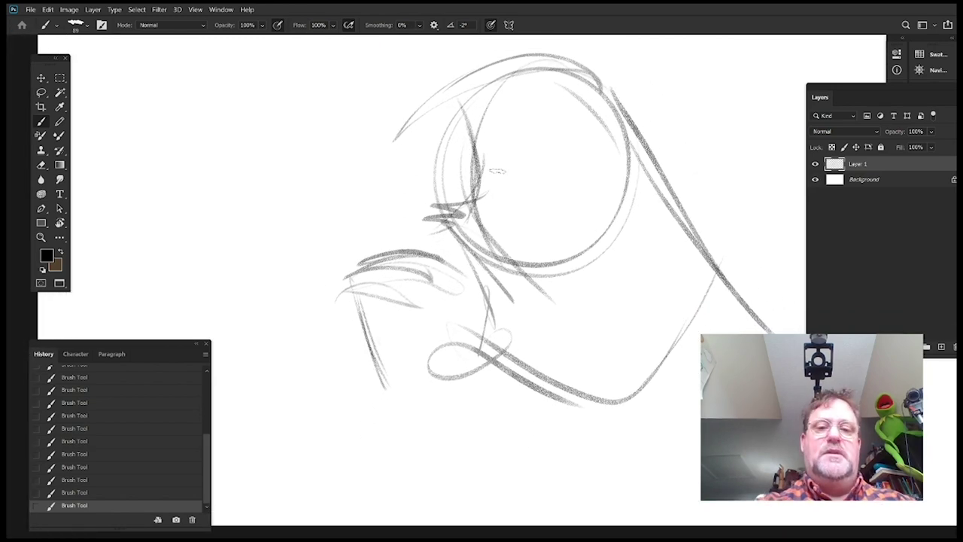
pyautogui.moveTo(487, 188)
pyautogui.mouseDown()
pyautogui.moveTo(377, 241)
pyautogui.moveTo(345, 281)
pyautogui.mouseUp()
pyautogui.moveTo(599, 171)
pyautogui.mouseDown()
pyautogui.moveTo(557, 214)
pyautogui.moveTo(589, 209)
pyautogui.moveTo(530, 197)
pyautogui.mouseUp()
pyautogui.moveTo(392, 154)
pyautogui.mouseDown()
pyautogui.moveTo(377, 160)
pyautogui.moveTo(353, 142)
pyautogui.mouseUp()
pyautogui.moveTo(490, 193); pyautogui.dragTo(475, 223)
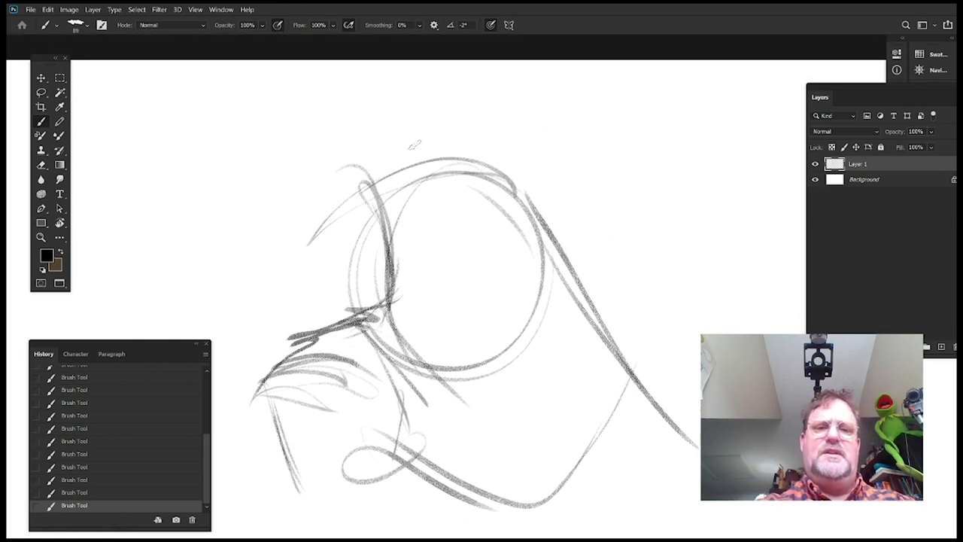
# Sketch a dark zigzag above the circle's top and a slanted line descending from it to a scribble at the upper left
pyautogui.moveTo(498, 148)
pyautogui.mouseDown()
pyautogui.moveTo(399, 122)
pyautogui.moveTo(380, 159)
pyautogui.mouseUp()
pyautogui.moveTo(499, 248); pyautogui.dragTo(594, 228)
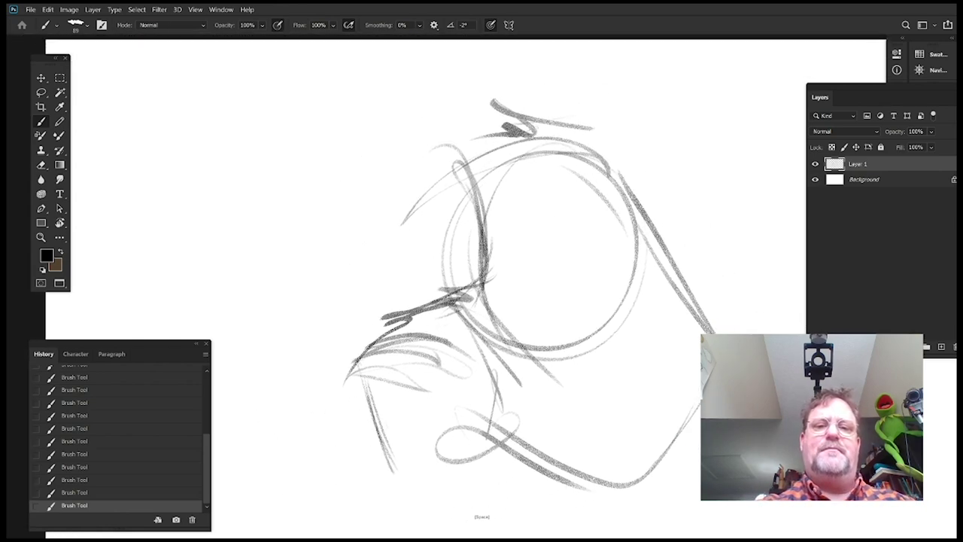
pyautogui.moveTo(486, 128)
pyautogui.mouseDown()
pyautogui.moveTo(377, 191)
pyautogui.moveTo(418, 202)
pyautogui.mouseUp()
pyautogui.moveTo(633, 247); pyautogui.dragTo(555, 226)
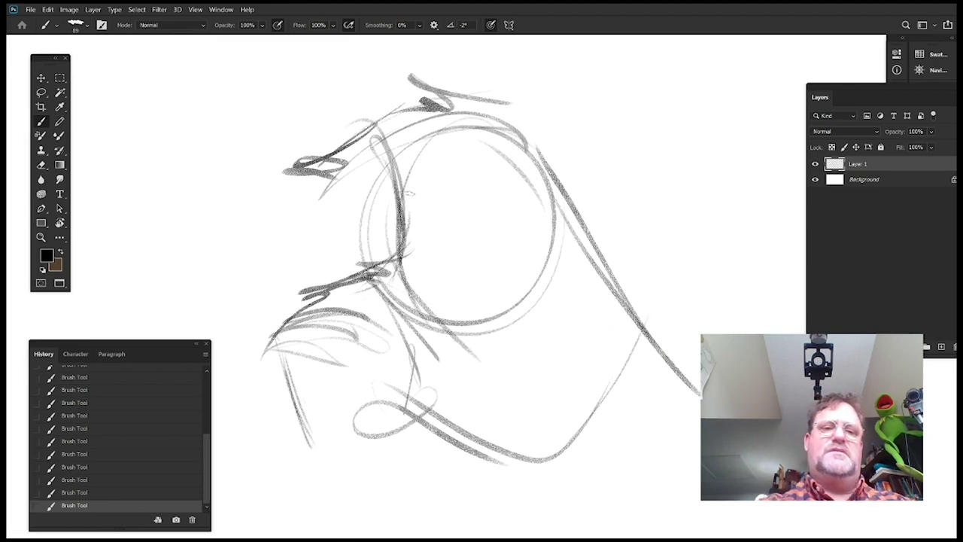
# Sketch an outer contour from the upper left scribble to the lower arches, an inner parallel curve, and a wide curve across the circle
pyautogui.moveTo(380, 149); pyautogui.dragTo(291, 252)
pyautogui.moveTo(319, 173); pyautogui.dragTo(320, 267)
pyautogui.moveTo(473, 260); pyautogui.dragTo(432, 219)
pyautogui.moveTo(258, 137); pyautogui.dragTo(253, 286)
pyautogui.moveTo(444, 204); pyautogui.dragTo(433, 232)
pyautogui.moveTo(228, 190)
pyautogui.mouseDown()
pyautogui.moveTo(279, 237)
pyautogui.moveTo(329, 250)
pyautogui.mouseUp()
pyautogui.moveTo(250, 209)
pyautogui.mouseDown()
pyautogui.moveTo(285, 236)
pyautogui.moveTo(572, 170)
pyautogui.mouseUp()
pyautogui.moveTo(597, 230)
pyautogui.mouseDown()
pyautogui.moveTo(622, 188)
pyautogui.moveTo(607, 197)
pyautogui.mouseUp()
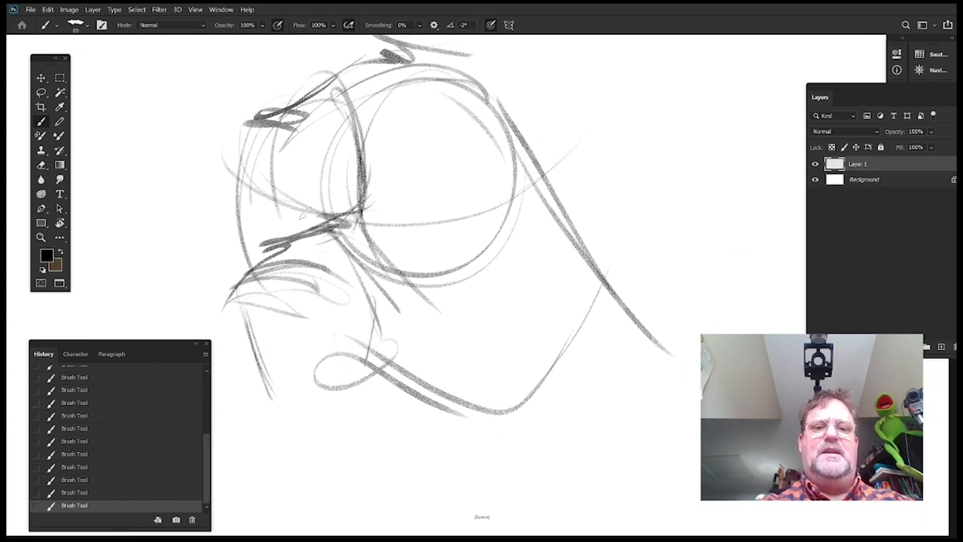
# Sketch a nearly straight line across the circle and short flared strokes where it meets the inner dark curve
pyautogui.moveTo(339, 218); pyautogui.dragTo(486, 180)
pyautogui.moveTo(498, 268)
pyautogui.mouseDown()
pyautogui.moveTo(532, 228)
pyautogui.moveTo(543, 239)
pyautogui.mouseUp()
pyautogui.moveTo(490, 223); pyautogui.dragTo(484, 218)
pyautogui.moveTo(327, 205); pyautogui.dragTo(366, 163)
pyautogui.moveTo(329, 208); pyautogui.dragTo(378, 140)
pyautogui.moveTo(328, 209)
pyautogui.mouseDown()
pyautogui.moveTo(363, 179)
pyautogui.moveTo(432, 198)
pyautogui.mouseUp()
pyautogui.moveTo(339, 187); pyautogui.dragTo(443, 188)
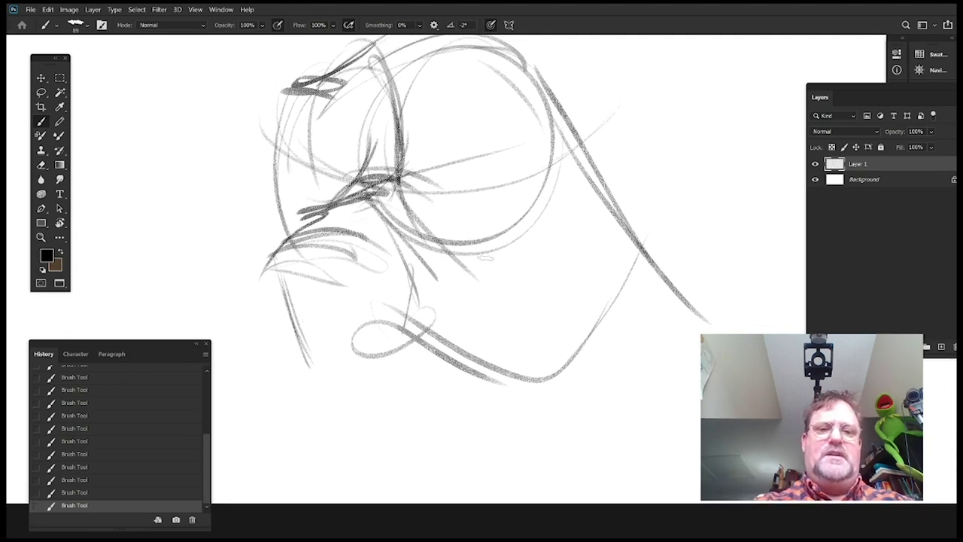
pyautogui.moveTo(574, 222); pyautogui.dragTo(605, 279)
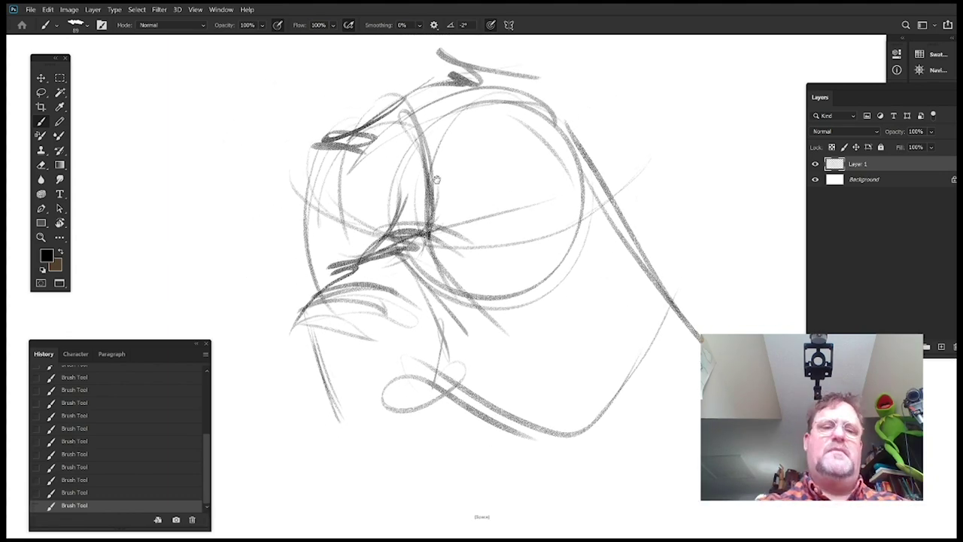
# Sketch light vertical curved strokes between the outer left contour and the inner dark curve
pyautogui.moveTo(436, 179); pyautogui.dragTo(487, 166)
pyautogui.moveTo(431, 143)
pyautogui.mouseDown()
pyautogui.moveTo(411, 239)
pyautogui.moveTo(424, 225)
pyautogui.mouseUp()
pyautogui.moveTo(514, 222)
pyautogui.mouseDown()
pyautogui.moveTo(505, 230)
pyautogui.moveTo(487, 208)
pyautogui.mouseUp()
pyautogui.moveTo(387, 196); pyautogui.dragTo(363, 238)
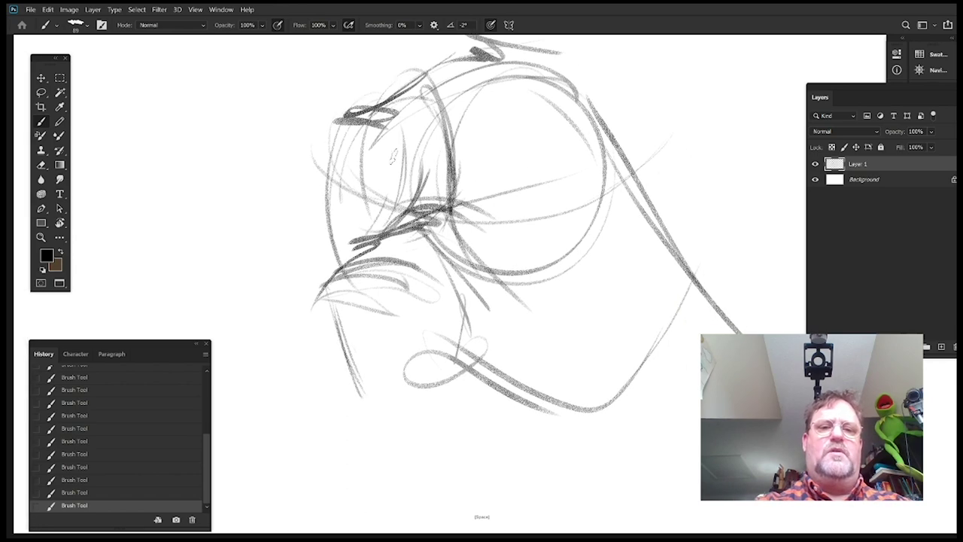
pyautogui.moveTo(372, 99); pyautogui.dragTo(395, 196)
pyautogui.moveTo(399, 135); pyautogui.dragTo(395, 212)
pyautogui.moveTo(497, 209); pyautogui.dragTo(460, 214)
# Sketch overlapping arcs over the junction at the circle's left edge, extending into the circle
pyautogui.moveTo(329, 225); pyautogui.dragTo(411, 193)
pyautogui.moveTo(339, 203); pyautogui.dragTo(468, 241)
pyautogui.moveTo(568, 255)
pyautogui.mouseDown()
pyautogui.moveTo(556, 228)
pyautogui.moveTo(500, 223)
pyautogui.mouseUp()
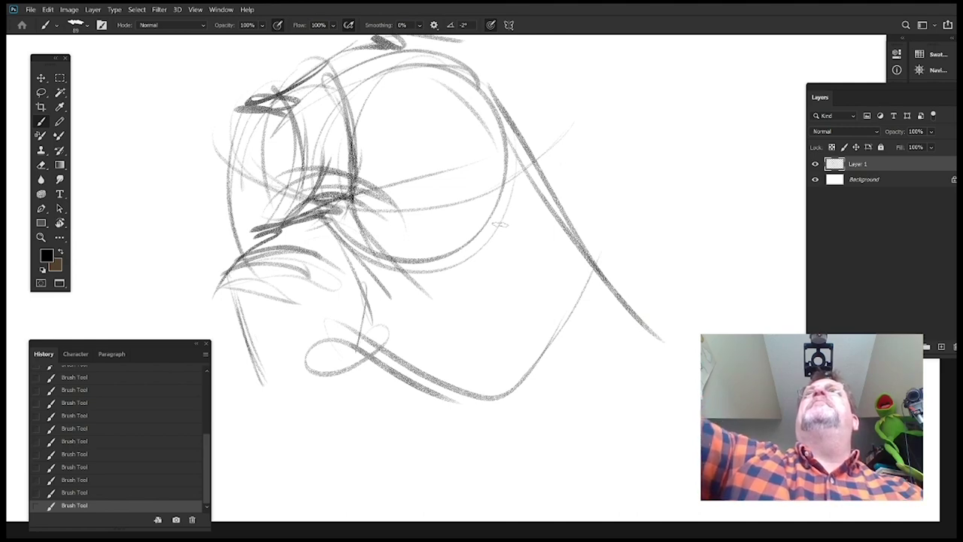
pyautogui.moveTo(355, 159); pyautogui.dragTo(425, 206)
pyautogui.moveTo(549, 217)
pyautogui.mouseDown()
pyautogui.moveTo(695, 255)
pyautogui.moveTo(599, 208)
pyautogui.moveTo(590, 216)
pyautogui.mouseUp()
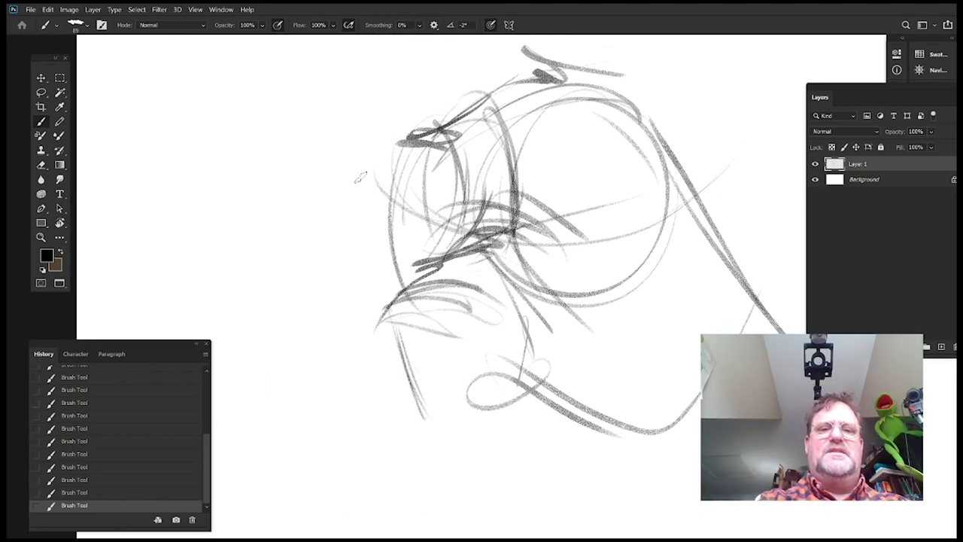
# Sketch a wavy line crossing the outer left contour, with downward strokes along the contour above and below it
pyautogui.moveTo(355, 173); pyautogui.dragTo(458, 166)
pyautogui.moveTo(382, 184)
pyautogui.mouseDown()
pyautogui.moveTo(478, 196)
pyautogui.moveTo(469, 217)
pyautogui.mouseUp()
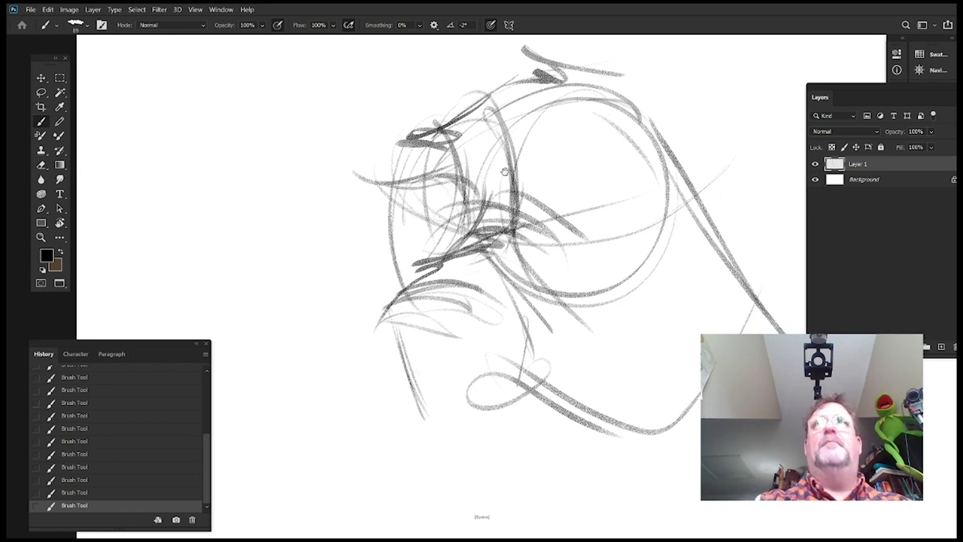
pyautogui.moveTo(544, 178); pyautogui.dragTo(537, 198)
pyautogui.moveTo(398, 129); pyautogui.dragTo(400, 148)
pyautogui.moveTo(400, 165)
pyautogui.mouseDown()
pyautogui.moveTo(389, 203)
pyautogui.moveTo(391, 263)
pyautogui.mouseUp()
pyautogui.moveTo(362, 218); pyautogui.dragTo(399, 286)
pyautogui.moveTo(374, 236); pyautogui.dragTo(398, 289)
pyautogui.moveTo(555, 289)
pyautogui.mouseDown()
pyautogui.moveTo(520, 216)
pyautogui.moveTo(558, 221)
pyautogui.mouseUp()
# Build up dense jagged strokes along the lower part of the outer left contour, ending in short spikes
pyautogui.moveTo(338, 131); pyautogui.dragTo(346, 187)
pyautogui.moveTo(334, 112); pyautogui.dragTo(351, 210)
pyautogui.moveTo(344, 156); pyautogui.dragTo(348, 215)
pyautogui.moveTo(337, 215); pyautogui.dragTo(329, 231)
pyautogui.moveTo(350, 189); pyautogui.dragTo(333, 224)
pyautogui.moveTo(347, 206); pyautogui.dragTo(352, 238)
pyautogui.moveTo(617, 264)
pyautogui.mouseDown()
pyautogui.moveTo(598, 260)
pyautogui.moveTo(606, 241)
pyautogui.mouseUp()
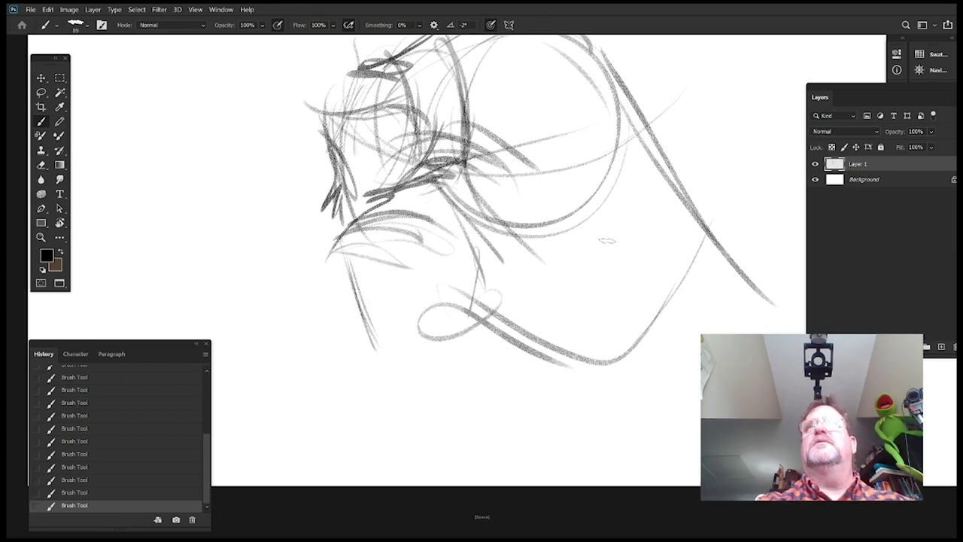
# Sketch long diagonal lines from the circle's left junction down past the lower arches, with a short arc over their lower end
pyautogui.moveTo(341, 126); pyautogui.dragTo(354, 245)
pyautogui.moveTo(474, 277); pyautogui.dragTo(510, 218)
pyautogui.moveTo(456, 128)
pyautogui.mouseDown()
pyautogui.moveTo(357, 227)
pyautogui.moveTo(335, 232)
pyautogui.mouseUp()
pyautogui.moveTo(335, 217); pyautogui.dragTo(389, 221)
pyautogui.moveTo(576, 191); pyautogui.dragTo(585, 172)
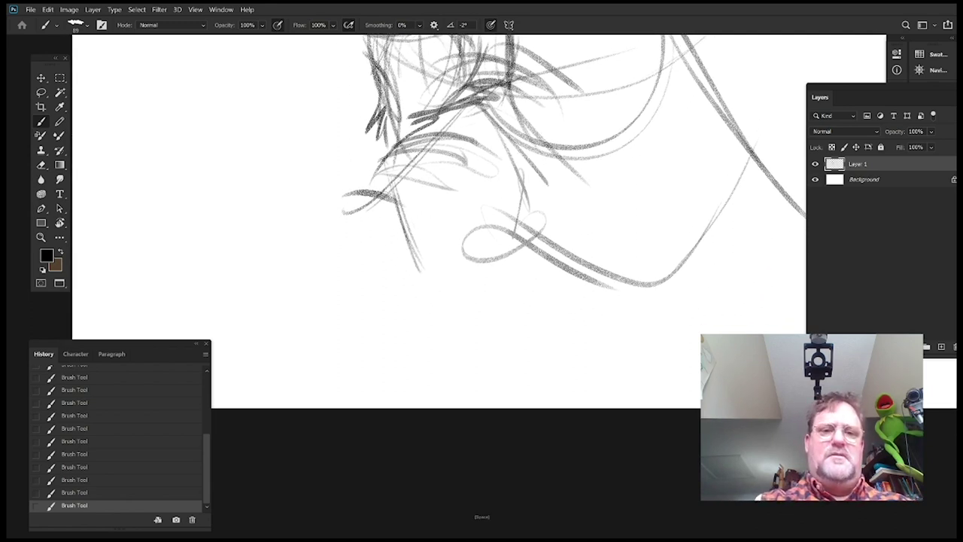
# Sketch a dark bar across the diagonals' lower end, with a bundle of long descending strokes and a small hook beneath it
pyautogui.moveTo(370, 189)
pyautogui.mouseDown()
pyautogui.moveTo(418, 192)
pyautogui.moveTo(337, 211)
pyautogui.moveTo(415, 206)
pyautogui.moveTo(416, 197)
pyautogui.moveTo(388, 255)
pyautogui.moveTo(419, 212)
pyautogui.moveTo(332, 242)
pyautogui.mouseUp()
pyautogui.moveTo(339, 235); pyautogui.dragTo(365, 334)
pyautogui.moveTo(575, 251)
pyautogui.mouseDown()
pyautogui.moveTo(569, 288)
pyautogui.moveTo(582, 249)
pyautogui.mouseUp()
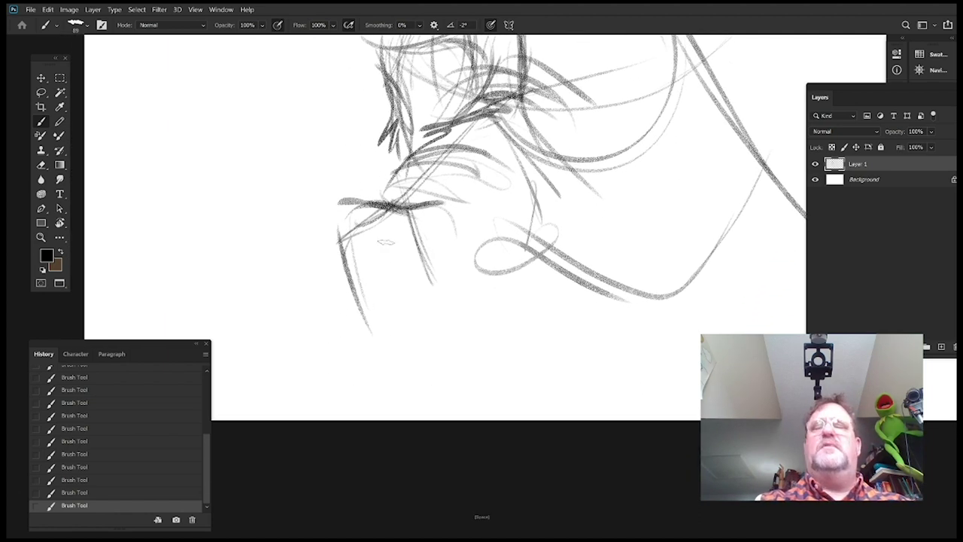
pyautogui.moveTo(357, 253); pyautogui.dragTo(397, 339)
pyautogui.moveTo(345, 247); pyautogui.dragTo(399, 362)
pyautogui.moveTo(339, 226)
pyautogui.mouseDown()
pyautogui.moveTo(331, 277)
pyautogui.moveTo(354, 286)
pyautogui.mouseUp()
pyautogui.moveTo(491, 183)
pyautogui.mouseDown()
pyautogui.moveTo(548, 189)
pyautogui.moveTo(556, 202)
pyautogui.mouseUp()
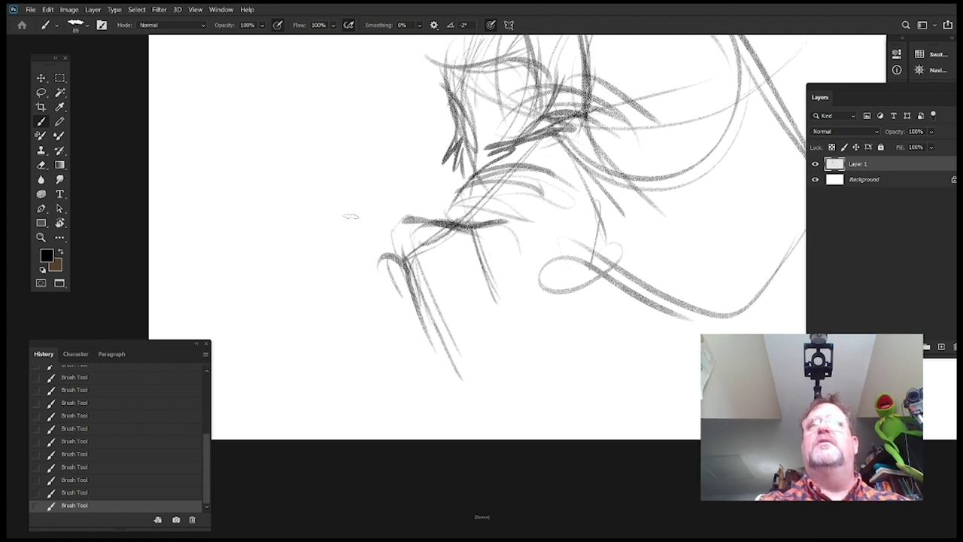
# Extend the bar with a sweeping arc to the left, add short descending strokes, and draw flat curves across the bundle's upper end
pyautogui.moveTo(343, 255); pyautogui.dragTo(442, 220)
pyautogui.moveTo(371, 236); pyautogui.dragTo(376, 261)
pyautogui.moveTo(360, 252); pyautogui.dragTo(389, 301)
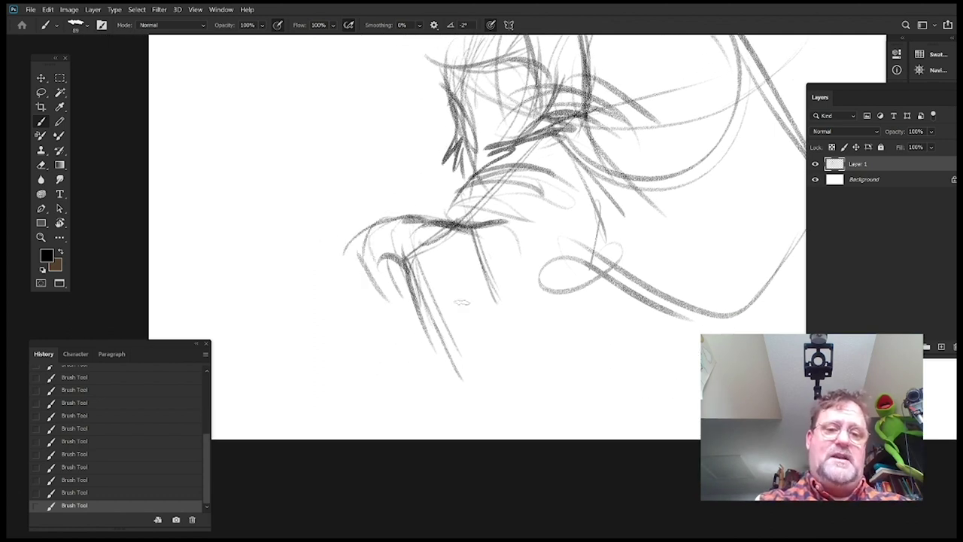
pyautogui.moveTo(542, 238); pyautogui.dragTo(501, 233)
pyautogui.moveTo(304, 248); pyautogui.dragTo(453, 270)
pyautogui.moveTo(333, 240); pyautogui.dragTo(396, 247)
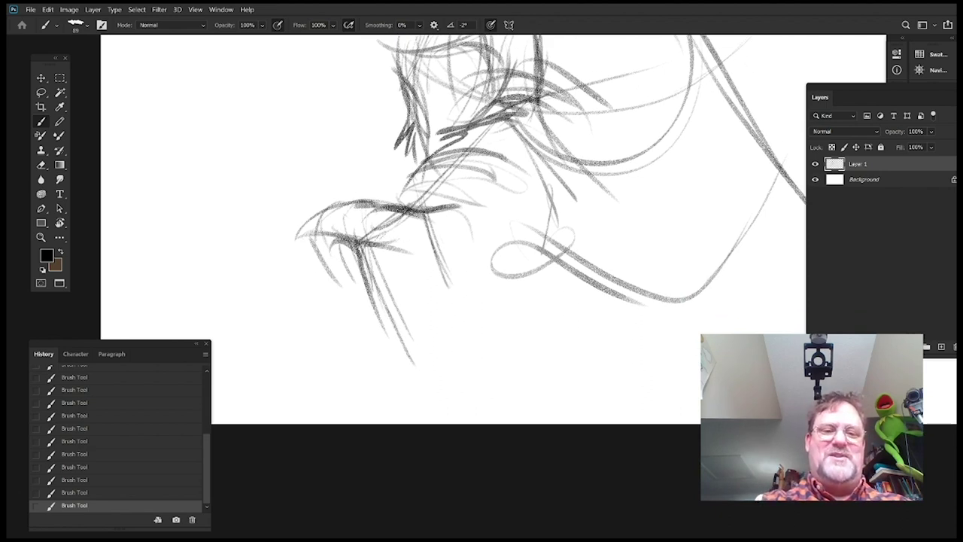
pyautogui.moveTo(458, 240)
pyautogui.mouseDown()
pyautogui.moveTo(472, 212)
pyautogui.moveTo(510, 218)
pyautogui.mouseUp()
# Close the lower left form with a rounded right side and hatching, and sweep an upper arc from the arches to its left tip
pyautogui.moveTo(525, 262); pyautogui.dragTo(431, 251)
pyautogui.moveTo(336, 194)
pyautogui.mouseDown()
pyautogui.moveTo(358, 193)
pyautogui.moveTo(411, 218)
pyautogui.mouseUp()
pyautogui.moveTo(378, 185)
pyautogui.mouseDown()
pyautogui.moveTo(415, 243)
pyautogui.moveTo(456, 229)
pyautogui.mouseUp()
pyautogui.moveTo(556, 126)
pyautogui.mouseDown()
pyautogui.moveTo(594, 264)
pyautogui.moveTo(626, 218)
pyautogui.moveTo(637, 218)
pyautogui.mouseUp()
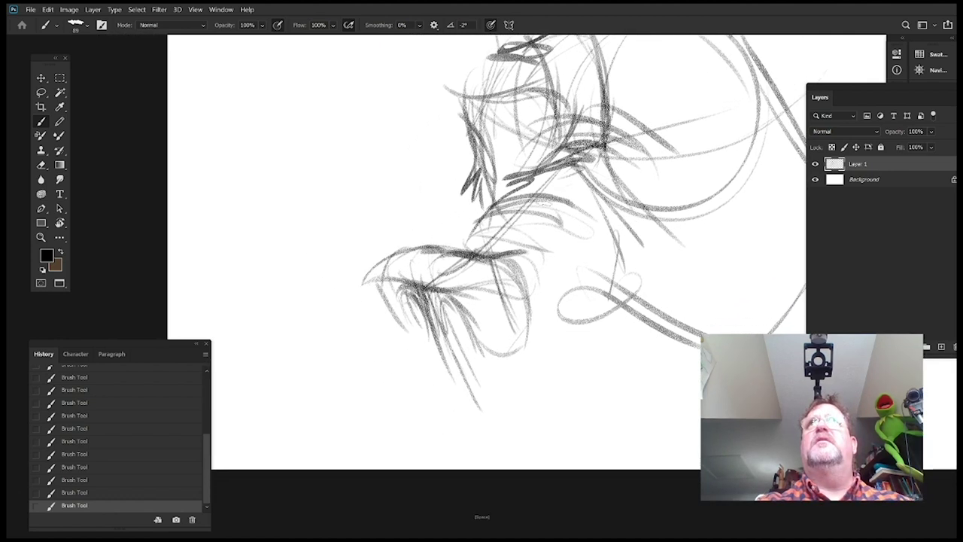
pyautogui.moveTo(515, 205)
pyautogui.mouseDown()
pyautogui.moveTo(411, 242)
pyautogui.moveTo(420, 265)
pyautogui.moveTo(556, 167)
pyautogui.mouseUp()
pyautogui.moveTo(560, 217); pyautogui.dragTo(526, 113)
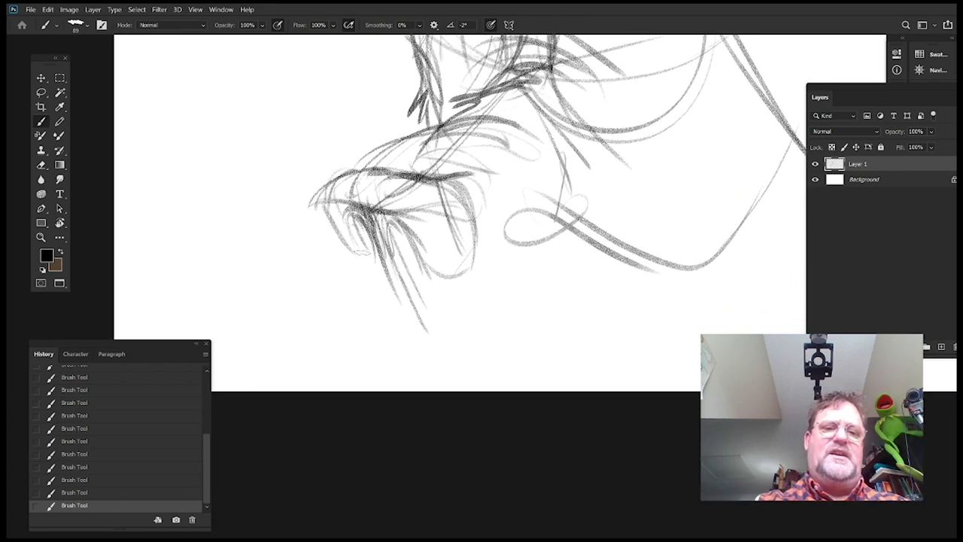
pyautogui.moveTo(484, 193); pyautogui.dragTo(491, 132)
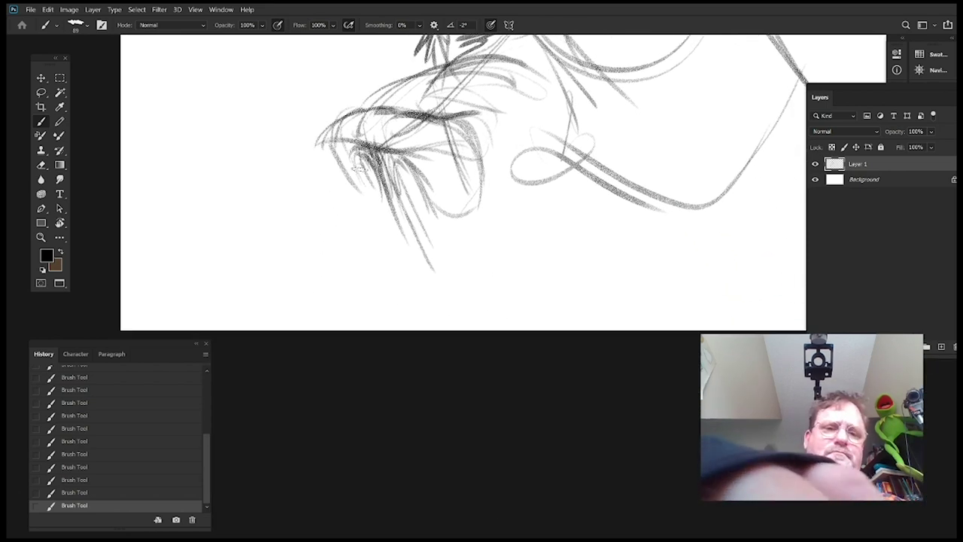
# Close the muzzle into a rounded oval with curved strokes along its left side, underside and inner right edge
pyautogui.moveTo(331, 148); pyautogui.dragTo(411, 238)
pyautogui.moveTo(368, 214)
pyautogui.mouseDown()
pyautogui.moveTo(422, 239)
pyautogui.moveTo(482, 181)
pyautogui.mouseUp()
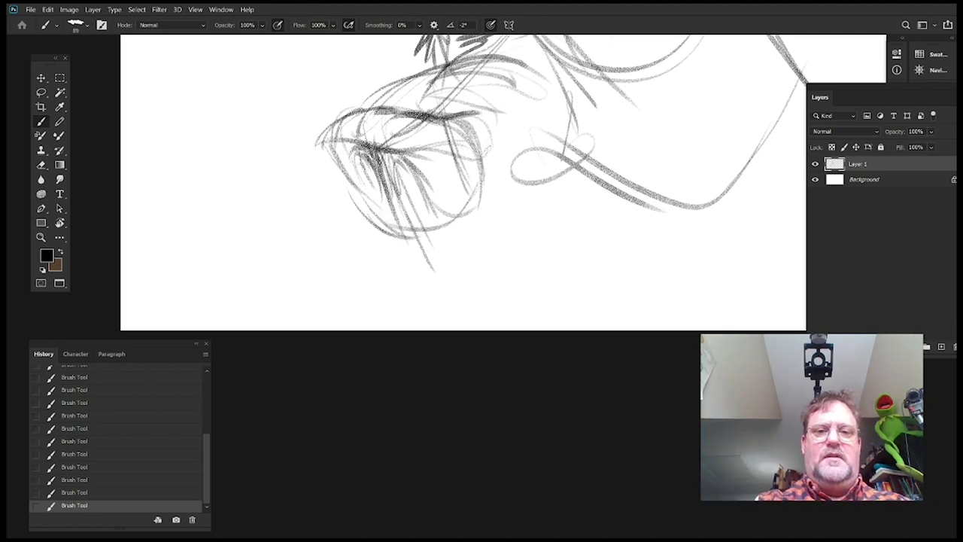
pyautogui.moveTo(533, 146)
pyautogui.mouseDown()
pyautogui.moveTo(557, 170)
pyautogui.moveTo(499, 360)
pyautogui.mouseUp()
pyautogui.moveTo(615, 219); pyautogui.dragTo(600, 146)
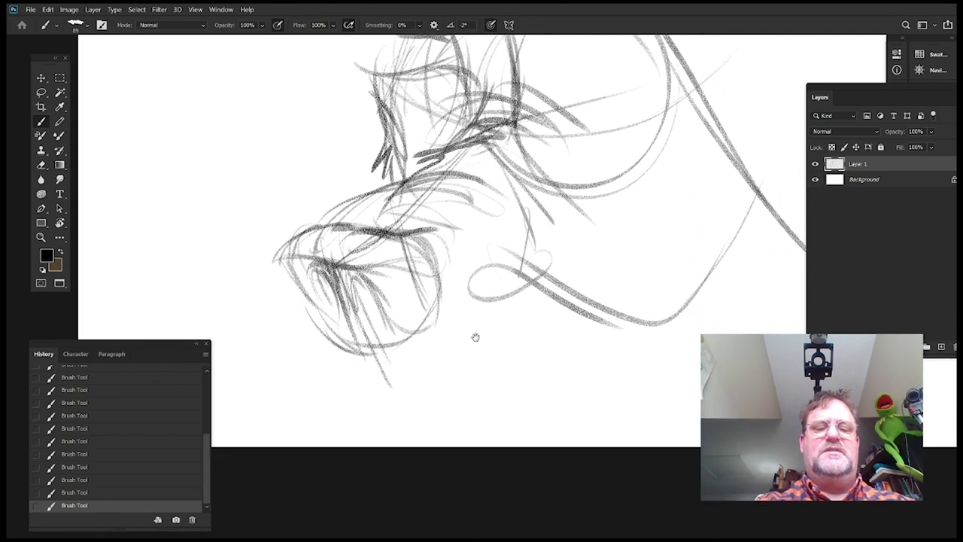
pyautogui.moveTo(475, 337); pyautogui.dragTo(526, 286)
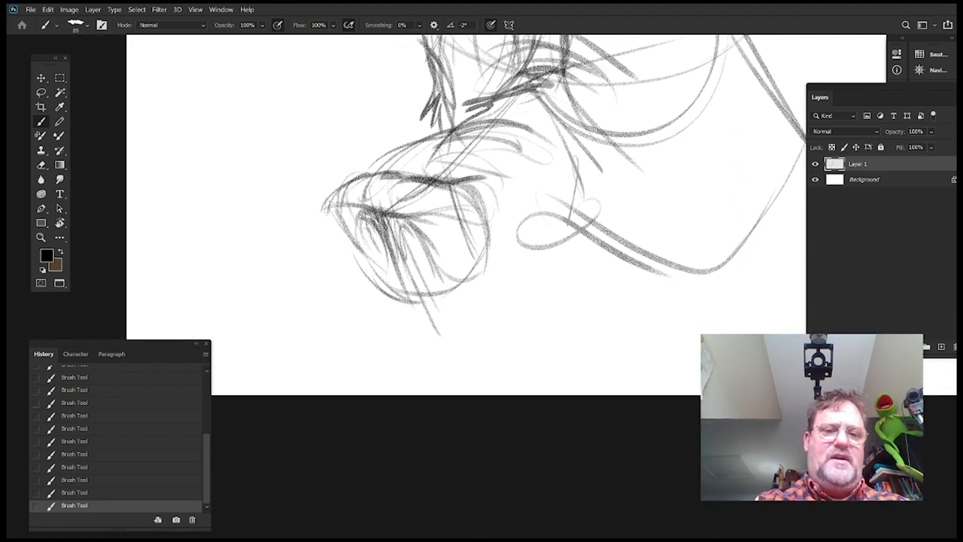
pyautogui.moveTo(332, 224); pyautogui.dragTo(392, 292)
pyautogui.moveTo(498, 228); pyautogui.dragTo(490, 216)
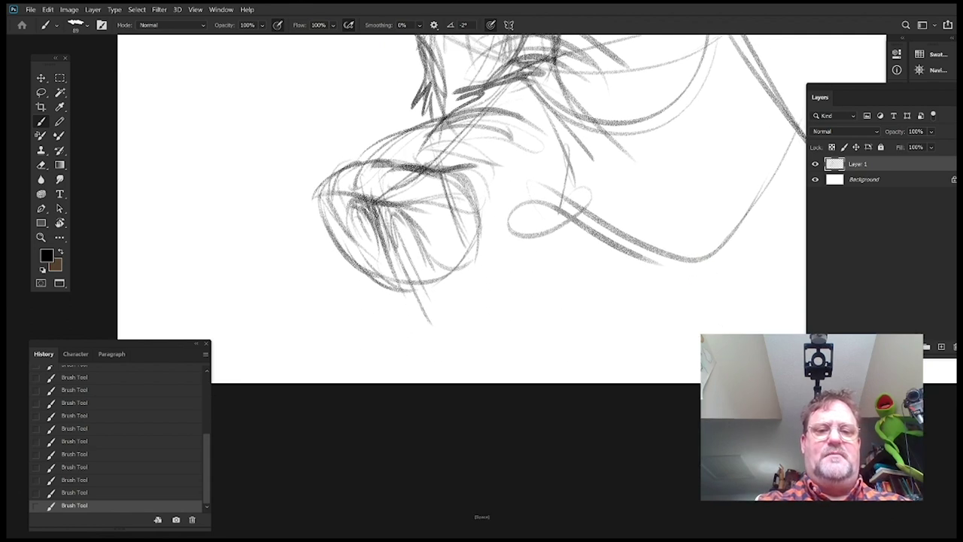
pyautogui.moveTo(399, 218)
pyautogui.mouseDown()
pyautogui.moveTo(420, 259)
pyautogui.moveTo(483, 211)
pyautogui.mouseUp()
pyautogui.moveTo(572, 239); pyautogui.dragTo(580, 236)
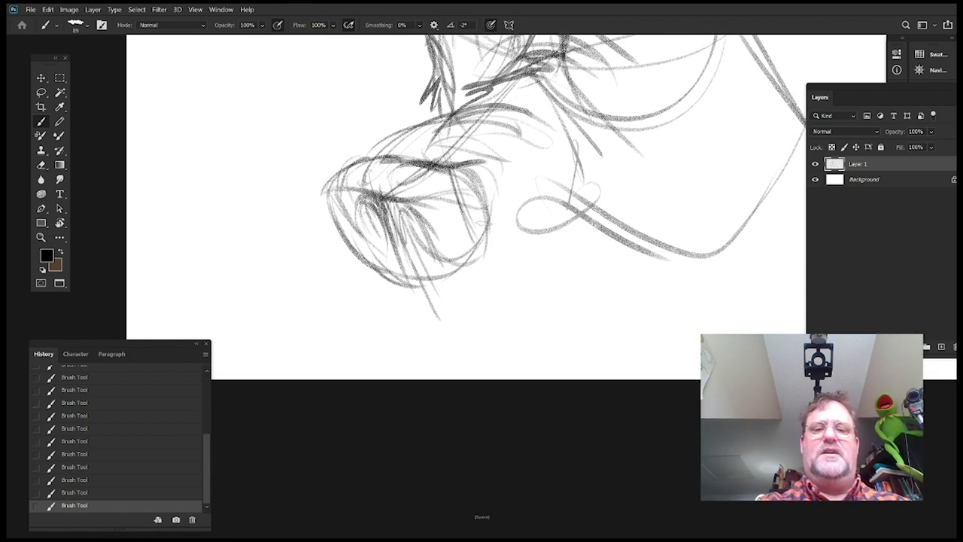
# Darken two curved nostril shapes inside the muzzle and add a small dark crescent below the loop at the mouth corner
pyautogui.moveTo(413, 209)
pyautogui.mouseDown()
pyautogui.moveTo(430, 256)
pyautogui.moveTo(456, 264)
pyautogui.moveTo(482, 202)
pyautogui.mouseUp()
pyautogui.moveTo(542, 190); pyautogui.dragTo(559, 160)
pyautogui.moveTo(420, 182)
pyautogui.mouseDown()
pyautogui.moveTo(437, 239)
pyautogui.moveTo(445, 237)
pyautogui.mouseUp()
pyautogui.moveTo(378, 168); pyautogui.dragTo(399, 215)
pyautogui.moveTo(379, 183); pyautogui.dragTo(400, 222)
pyautogui.moveTo(632, 210)
pyautogui.mouseDown()
pyautogui.moveTo(582, 318)
pyautogui.moveTo(617, 240)
pyautogui.mouseUp()
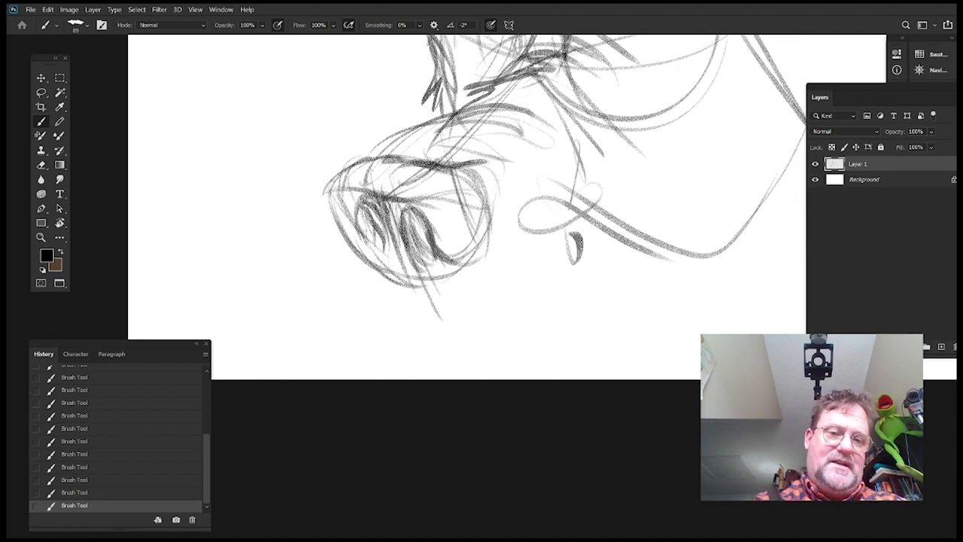
# Sketch descending chin lines beneath the muzzle, with a wavy lip line across their lower end
pyautogui.moveTo(502, 178); pyautogui.dragTo(530, 142)
pyautogui.moveTo(488, 233); pyautogui.dragTo(521, 257)
pyautogui.moveTo(340, 150)
pyautogui.mouseDown()
pyautogui.moveTo(348, 205)
pyautogui.moveTo(384, 282)
pyautogui.moveTo(428, 305)
pyautogui.mouseUp()
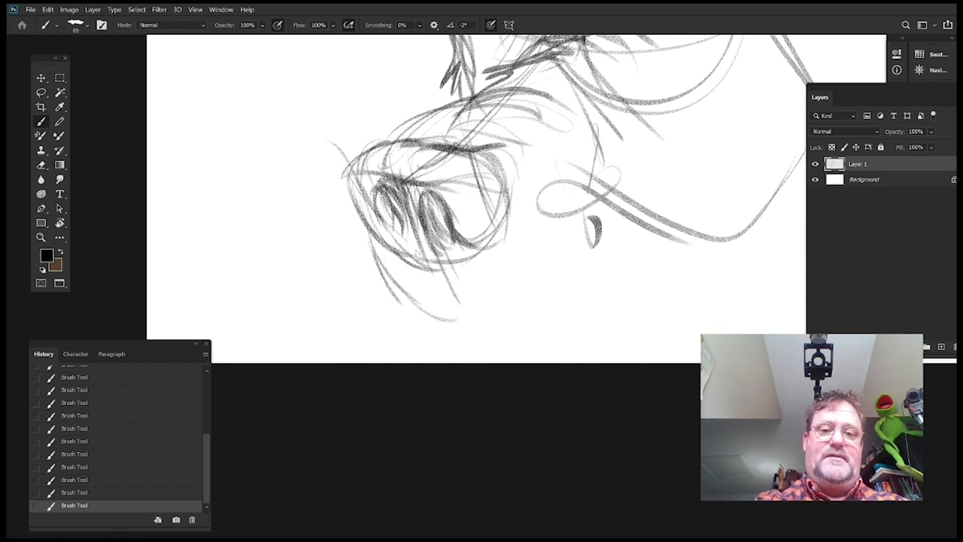
pyautogui.moveTo(421, 260); pyautogui.dragTo(462, 323)
pyautogui.moveTo(547, 230); pyautogui.dragTo(543, 301)
pyautogui.moveTo(632, 276); pyautogui.dragTo(590, 202)
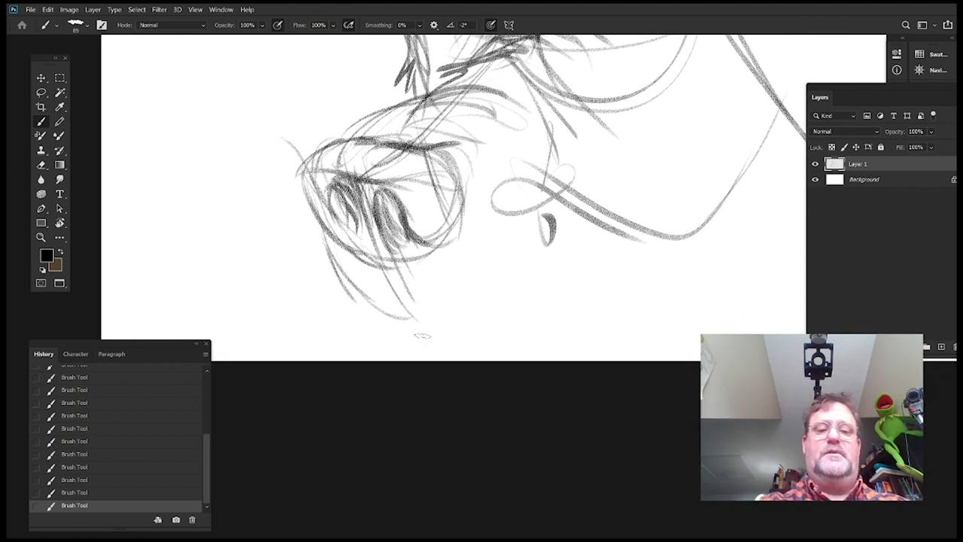
pyautogui.moveTo(328, 294); pyautogui.dragTo(474, 325)
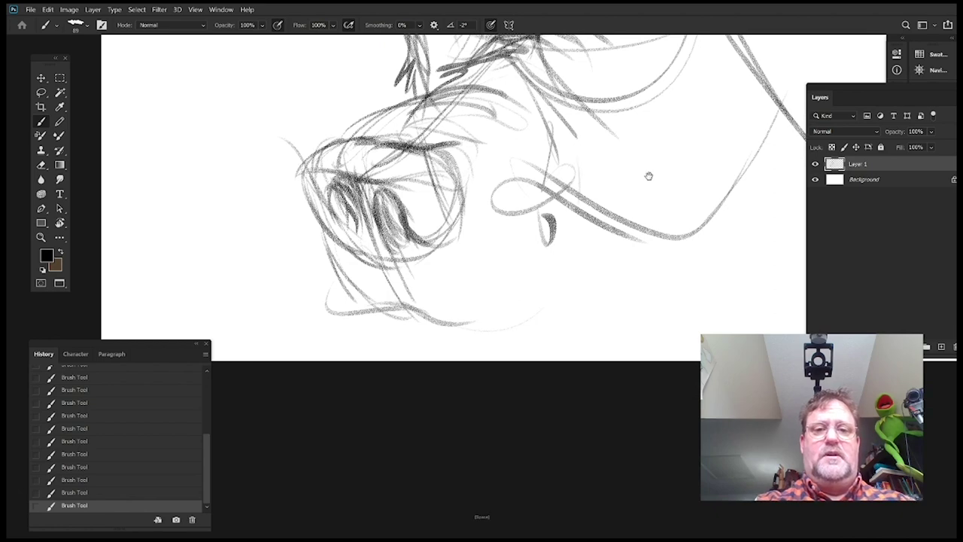
# Draw a long contour down the front of the eye area and diagonal strokes descending forward from the brow
pyautogui.moveTo(649, 176); pyautogui.dragTo(640, 334)
pyautogui.moveTo(595, 189); pyautogui.dragTo(591, 188)
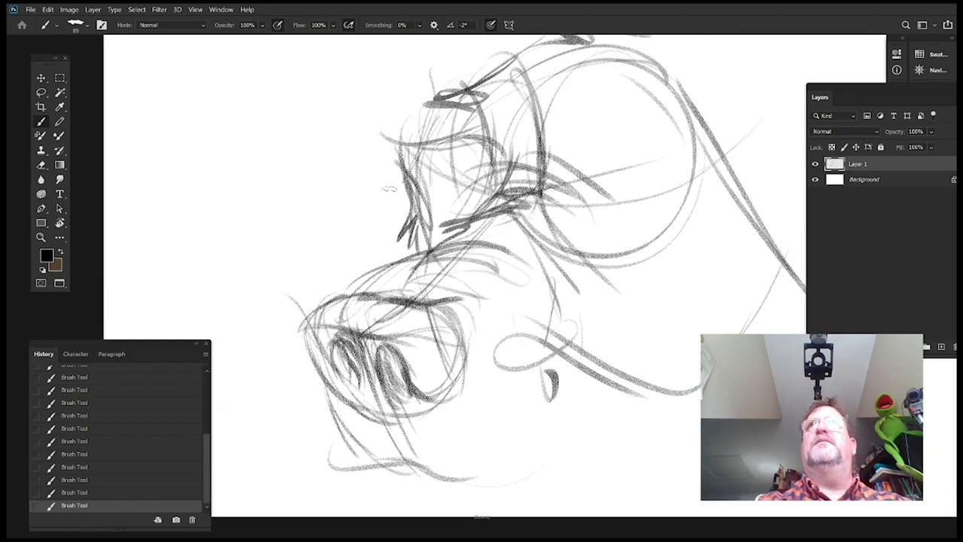
pyautogui.moveTo(425, 110)
pyautogui.mouseDown()
pyautogui.moveTo(388, 198)
pyautogui.moveTo(405, 214)
pyautogui.moveTo(389, 263)
pyautogui.moveTo(399, 297)
pyautogui.mouseUp()
pyautogui.moveTo(654, 196)
pyautogui.mouseDown()
pyautogui.moveTo(621, 307)
pyautogui.moveTo(626, 278)
pyautogui.mouseUp()
pyautogui.moveTo(565, 212); pyautogui.dragTo(565, 204)
pyautogui.moveTo(437, 132); pyautogui.dragTo(356, 219)
pyautogui.moveTo(400, 189); pyautogui.dragTo(348, 227)
pyautogui.moveTo(511, 158); pyautogui.dragTo(566, 152)
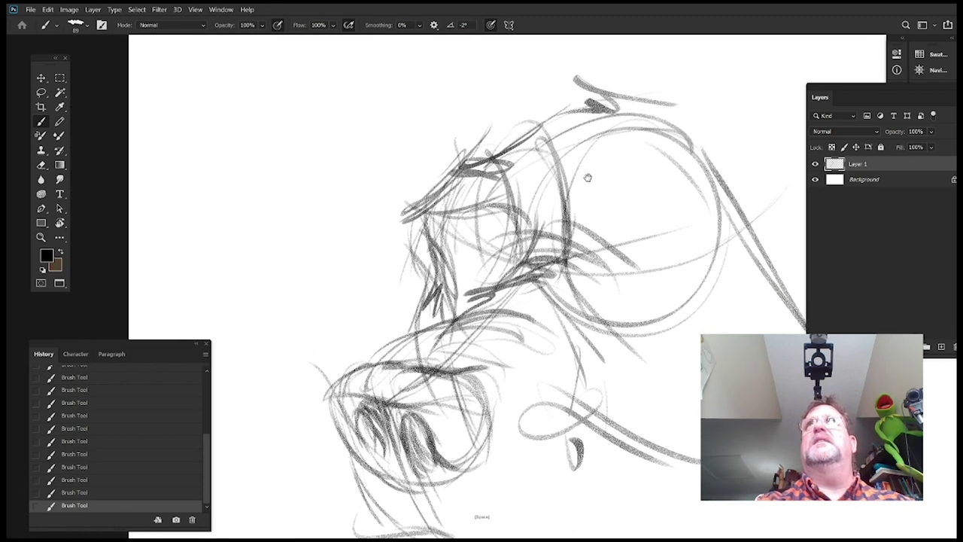
# Extend the brow diagonals toward the muzzle and cap their lower end with a curved form and a dark slanting stroke
pyautogui.moveTo(455, 160)
pyautogui.mouseDown()
pyautogui.moveTo(360, 292)
pyautogui.moveTo(366, 273)
pyautogui.mouseUp()
pyautogui.moveTo(402, 241); pyautogui.dragTo(357, 278)
pyautogui.moveTo(432, 198); pyautogui.dragTo(359, 283)
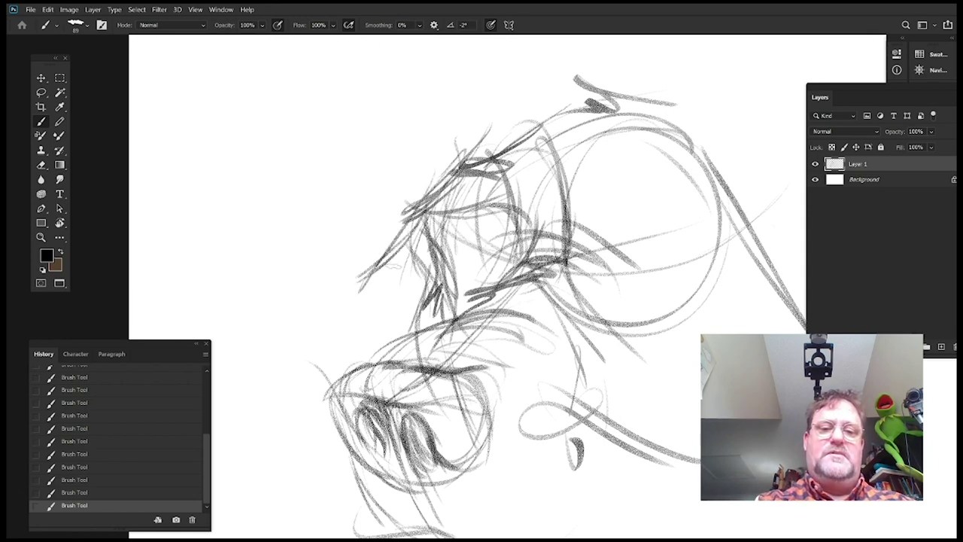
pyautogui.moveTo(402, 243); pyautogui.dragTo(349, 292)
pyautogui.moveTo(373, 269); pyautogui.dragTo(393, 332)
pyautogui.moveTo(336, 282); pyautogui.dragTo(391, 352)
pyautogui.moveTo(663, 273); pyautogui.dragTo(635, 288)
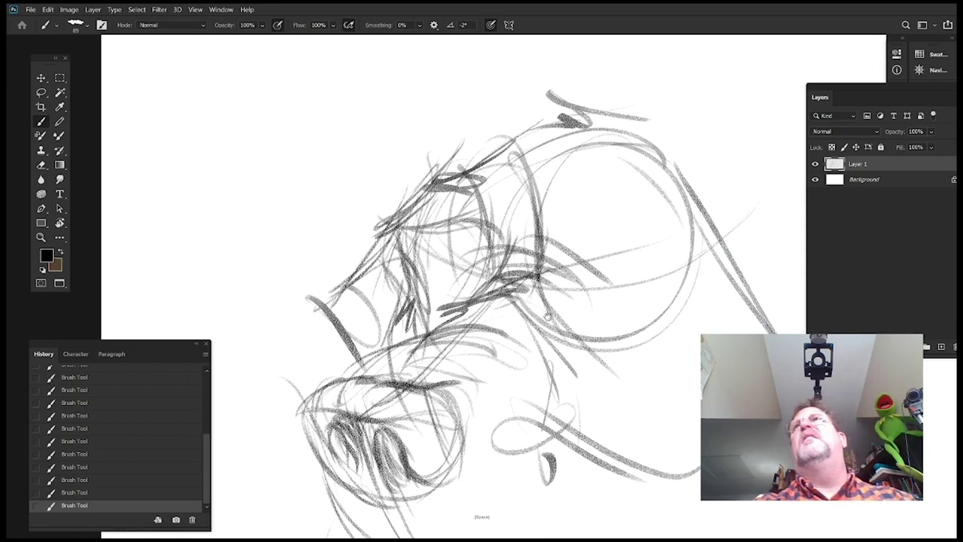
# Sketch the far face contour from a dark brow knot down to the muzzle, with extra strokes in front of the eye
pyautogui.moveTo(547, 316); pyautogui.dragTo(579, 301)
pyautogui.moveTo(459, 173)
pyautogui.mouseDown()
pyautogui.moveTo(404, 201)
pyautogui.moveTo(394, 188)
pyautogui.moveTo(391, 218)
pyautogui.moveTo(354, 250)
pyautogui.moveTo(357, 319)
pyautogui.mouseUp()
pyautogui.moveTo(381, 235); pyautogui.dragTo(351, 344)
pyautogui.moveTo(381, 255); pyautogui.dragTo(349, 383)
pyautogui.moveTo(426, 249); pyautogui.dragTo(438, 321)
pyautogui.moveTo(621, 279)
pyautogui.mouseDown()
pyautogui.moveTo(570, 337)
pyautogui.moveTo(521, 240)
pyautogui.mouseUp()
pyautogui.moveTo(452, 301); pyautogui.dragTo(572, 236)
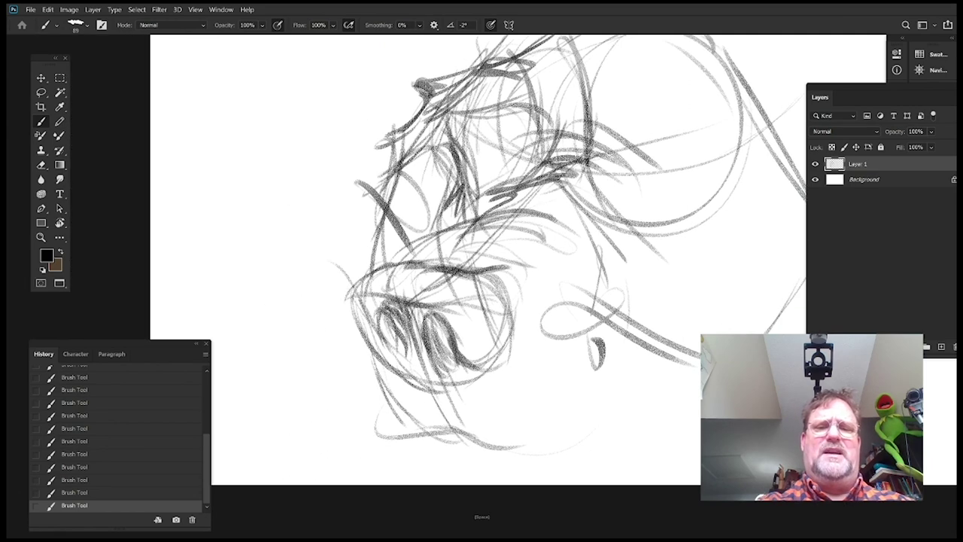
# Sweep the muzzle's upper arch back and down past the mouth corner, and continue the lower jaw in a rounded curve
pyautogui.moveTo(505, 195); pyautogui.dragTo(371, 281)
pyautogui.moveTo(664, 273); pyautogui.dragTo(495, 224)
pyautogui.moveTo(440, 268); pyautogui.dragTo(498, 347)
pyautogui.moveTo(561, 289); pyautogui.dragTo(592, 212)
# Add an inner arc to the cheek form, arcs behind the head circle, and darker strokes along the neck diagonal
pyautogui.moveTo(332, 291)
pyautogui.mouseDown()
pyautogui.moveTo(407, 314)
pyautogui.moveTo(505, 180)
pyautogui.mouseUp()
pyautogui.moveTo(490, 303); pyautogui.dragTo(510, 143)
pyautogui.moveTo(574, 202)
pyautogui.mouseDown()
pyautogui.moveTo(603, 279)
pyautogui.moveTo(580, 243)
pyautogui.moveTo(559, 281)
pyautogui.mouseUp()
pyautogui.moveTo(547, 203)
pyautogui.mouseDown()
pyautogui.moveTo(481, 318)
pyautogui.moveTo(589, 175)
pyautogui.moveTo(580, 266)
pyautogui.mouseUp()
pyautogui.moveTo(500, 102); pyautogui.dragTo(528, 259)
pyautogui.moveTo(546, 182); pyautogui.dragTo(579, 267)
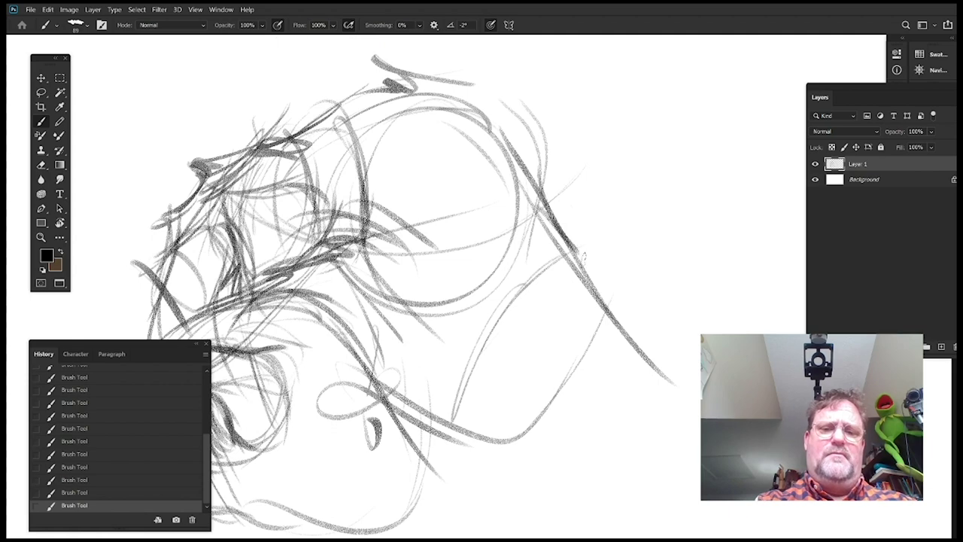
pyautogui.moveTo(573, 230)
pyautogui.mouseDown()
pyautogui.moveTo(560, 315)
pyautogui.moveTo(691, 258)
pyautogui.mouseUp()
pyautogui.moveTo(523, 134); pyautogui.dragTo(482, 217)
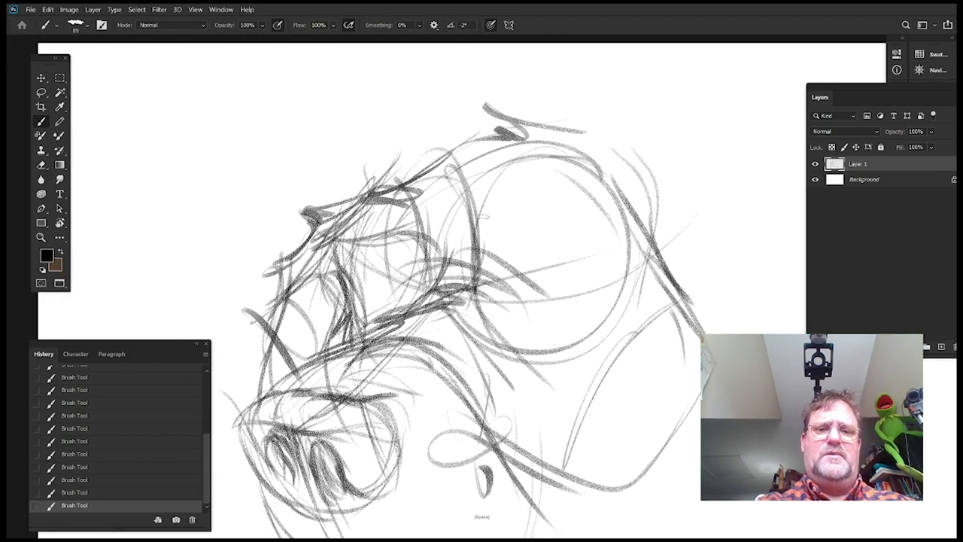
# Sketch long parallel forehead strokes rising from the brow toward the top of the head
pyautogui.moveTo(335, 198); pyautogui.dragTo(448, 123)
pyautogui.moveTo(382, 172); pyautogui.dragTo(473, 106)
pyautogui.moveTo(438, 144); pyautogui.dragTo(477, 125)
pyautogui.moveTo(612, 198); pyautogui.dragTo(590, 244)
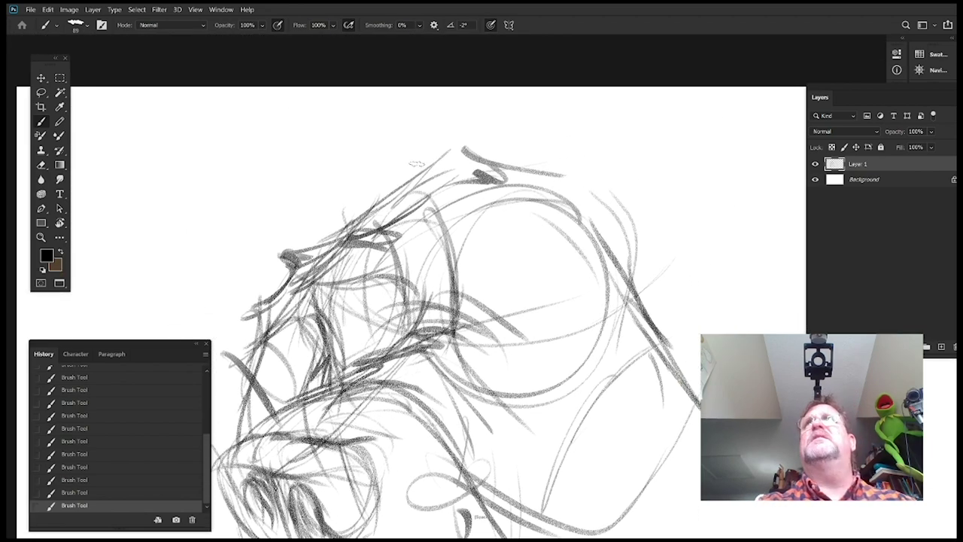
# Draw a line back from the crown and a dark arc across the upper back of the head circle
pyautogui.moveTo(581, 201); pyautogui.dragTo(455, 190)
pyautogui.moveTo(365, 120)
pyautogui.mouseDown()
pyautogui.moveTo(393, 197)
pyautogui.moveTo(497, 229)
pyautogui.mouseUp()
pyautogui.moveTo(630, 316); pyautogui.dragTo(618, 314)
pyautogui.moveTo(425, 160); pyautogui.dragTo(525, 177)
pyautogui.moveTo(566, 319)
pyautogui.mouseDown()
pyautogui.moveTo(672, 216)
pyautogui.moveTo(573, 176)
pyautogui.mouseUp()
pyautogui.moveTo(541, 249); pyautogui.dragTo(549, 259)
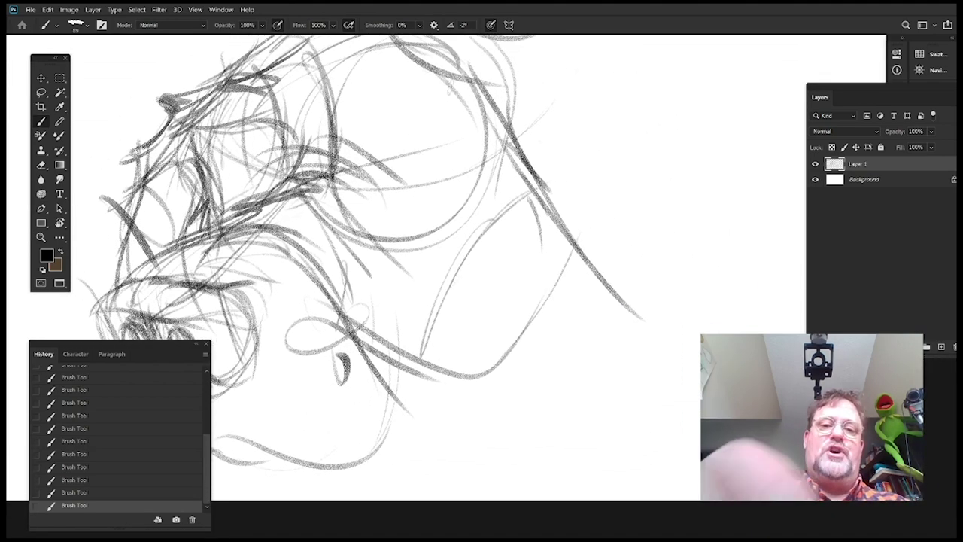
# Add short strokes where the head meets the neck, and extend the crown line backward with a zigzag notch
pyautogui.moveTo(423, 67); pyautogui.dragTo(557, 131)
pyautogui.moveTo(474, 128); pyautogui.dragTo(550, 188)
pyautogui.moveTo(514, 149); pyautogui.dragTo(555, 259)
pyautogui.moveTo(637, 245); pyautogui.dragTo(577, 332)
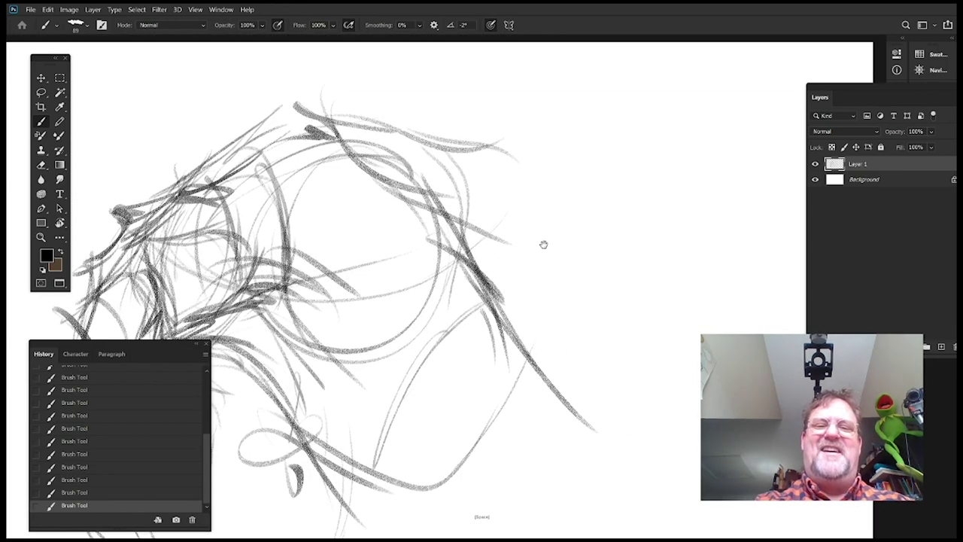
pyautogui.moveTo(426, 118)
pyautogui.mouseDown()
pyautogui.moveTo(526, 137)
pyautogui.moveTo(563, 188)
pyautogui.mouseUp()
pyautogui.moveTo(597, 244)
pyautogui.mouseDown()
pyautogui.moveTo(594, 192)
pyautogui.moveTo(578, 168)
pyautogui.mouseUp()
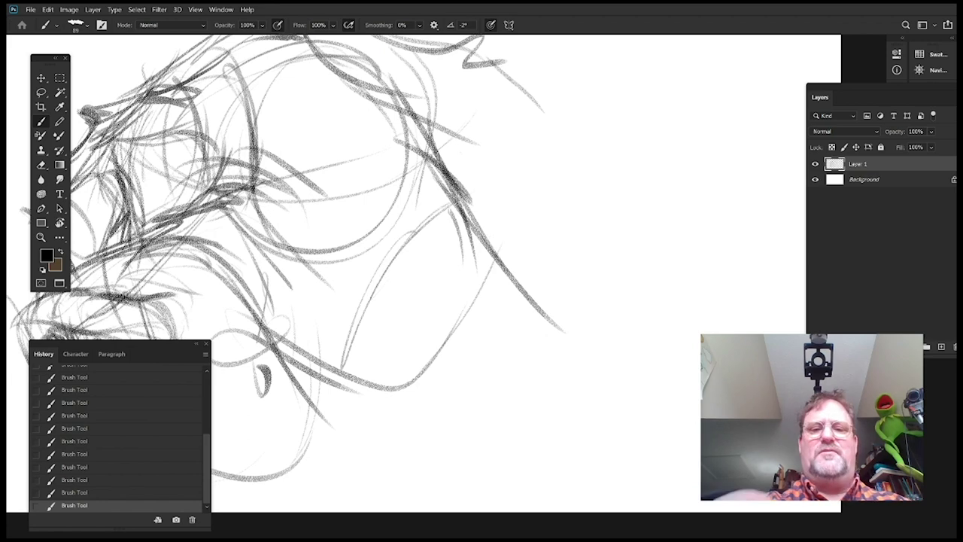
# Draw long dark strokes down from the neck junction and a large arc curving down behind the head
pyautogui.moveTo(444, 146); pyautogui.dragTo(465, 344)
pyautogui.moveTo(468, 195); pyautogui.dragTo(479, 352)
pyautogui.moveTo(485, 336); pyautogui.dragTo(619, 300)
pyautogui.moveTo(551, 88)
pyautogui.mouseDown()
pyautogui.moveTo(618, 269)
pyautogui.moveTo(741, 301)
pyautogui.moveTo(580, 279)
pyautogui.moveTo(563, 249)
pyautogui.moveTo(547, 269)
pyautogui.mouseUp()
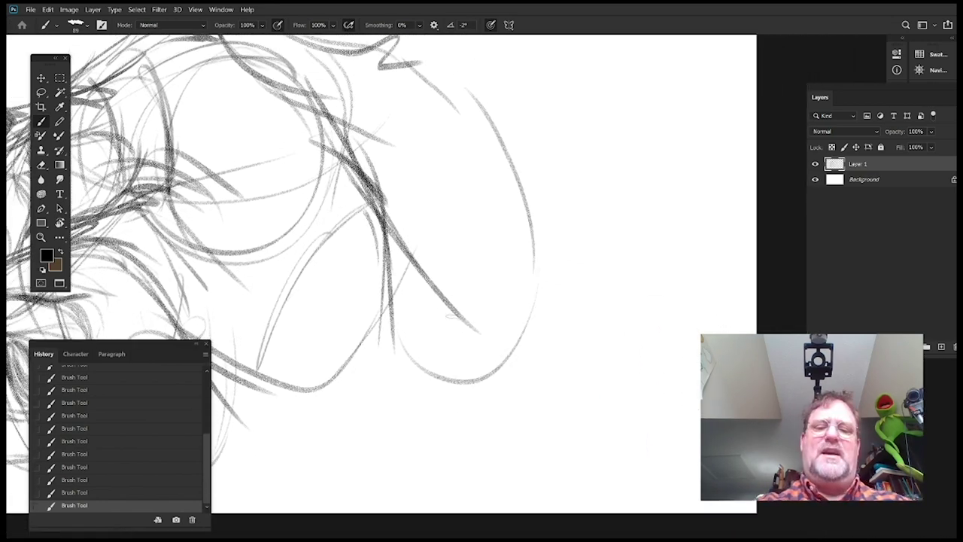
# Round off the lower end of the large back form with sweeping curves and add an inner arc along its upper side
pyautogui.moveTo(418, 366); pyautogui.dragTo(556, 268)
pyautogui.moveTo(489, 399); pyautogui.dragTo(563, 275)
pyautogui.moveTo(532, 320); pyautogui.dragTo(491, 130)
pyautogui.moveTo(578, 184); pyautogui.dragTo(610, 311)
pyautogui.moveTo(398, 159)
pyautogui.mouseDown()
pyautogui.moveTo(507, 216)
pyautogui.moveTo(675, 245)
pyautogui.moveTo(710, 191)
pyautogui.moveTo(534, 326)
pyautogui.moveTo(599, 289)
pyautogui.moveTo(562, 206)
pyautogui.moveTo(543, 300)
pyautogui.mouseUp()
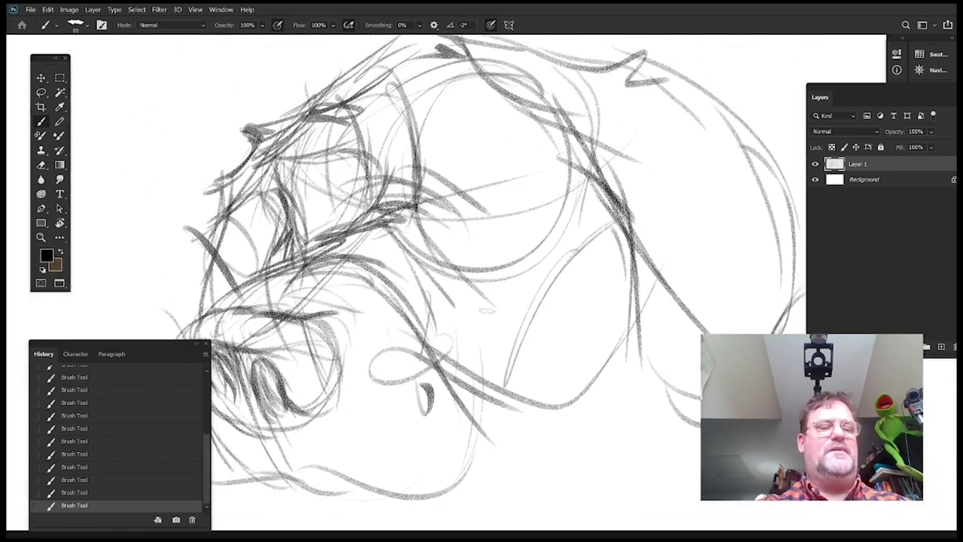
# Sketch a flat ellipse across the upper muzzle and darken its top bar and right-hand rim
pyautogui.moveTo(513, 239); pyautogui.dragTo(560, 209)
pyautogui.moveTo(446, 257); pyautogui.dragTo(551, 220)
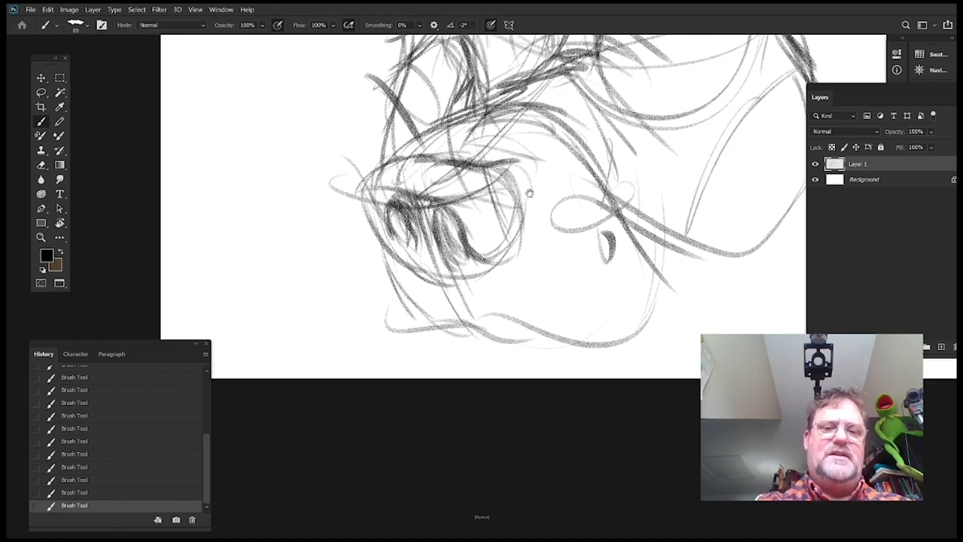
pyautogui.moveTo(530, 193); pyautogui.dragTo(468, 195)
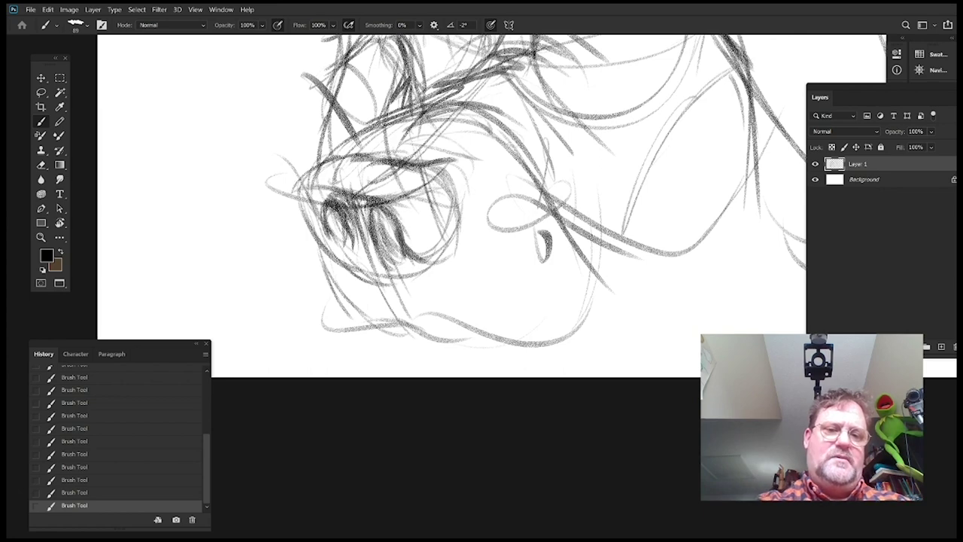
pyautogui.moveTo(497, 185); pyautogui.dragTo(576, 224)
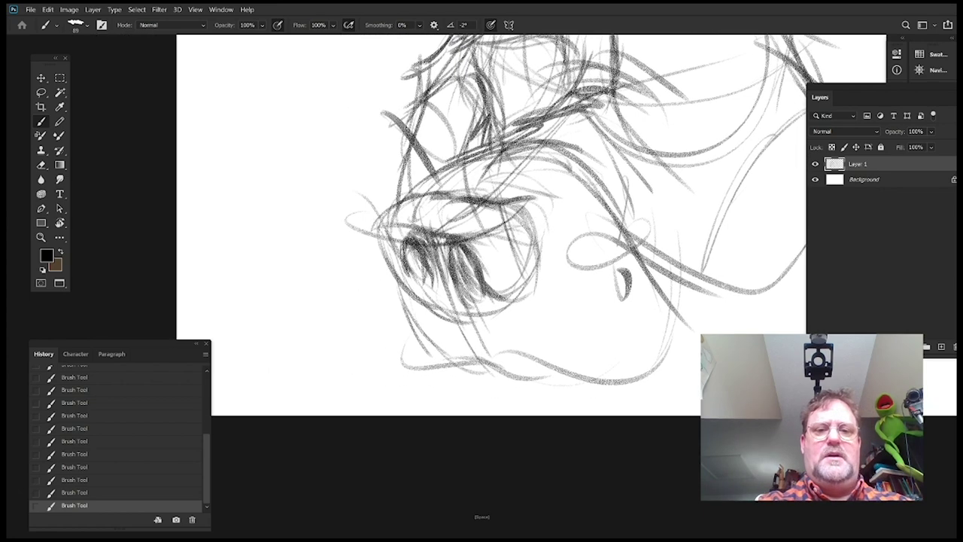
pyautogui.moveTo(452, 204); pyautogui.dragTo(459, 174)
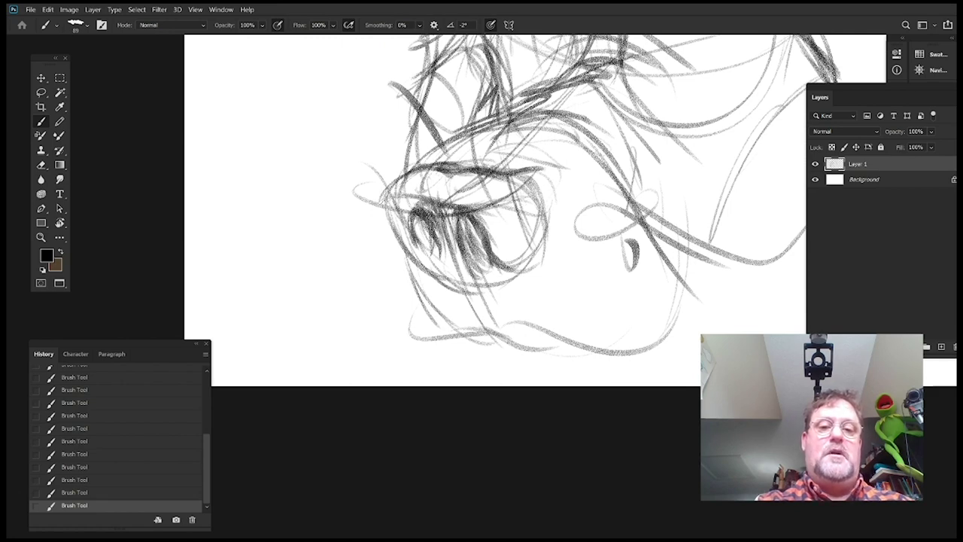
pyautogui.moveTo(540, 175); pyautogui.dragTo(459, 213)
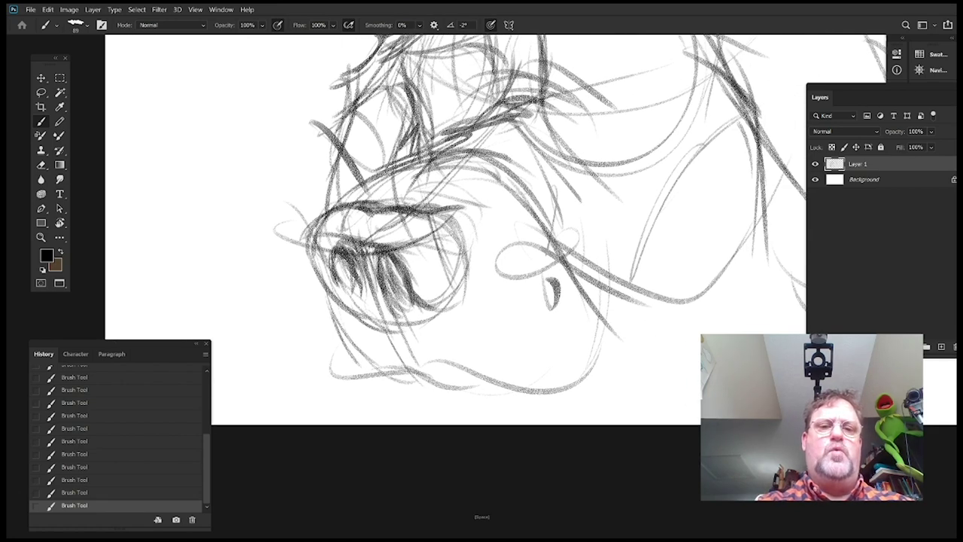
pyautogui.moveTo(532, 209); pyautogui.dragTo(509, 193)
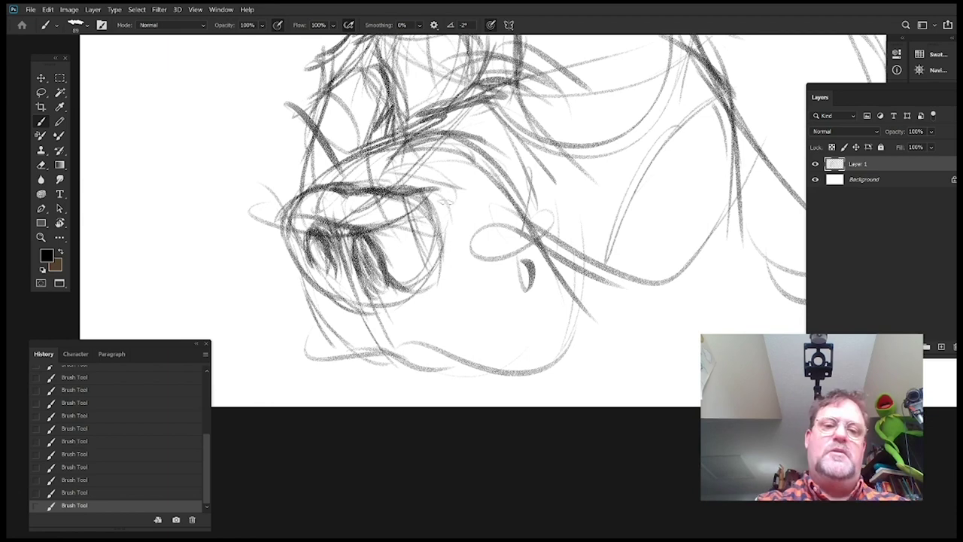
pyautogui.moveTo(509, 205); pyautogui.dragTo(567, 189)
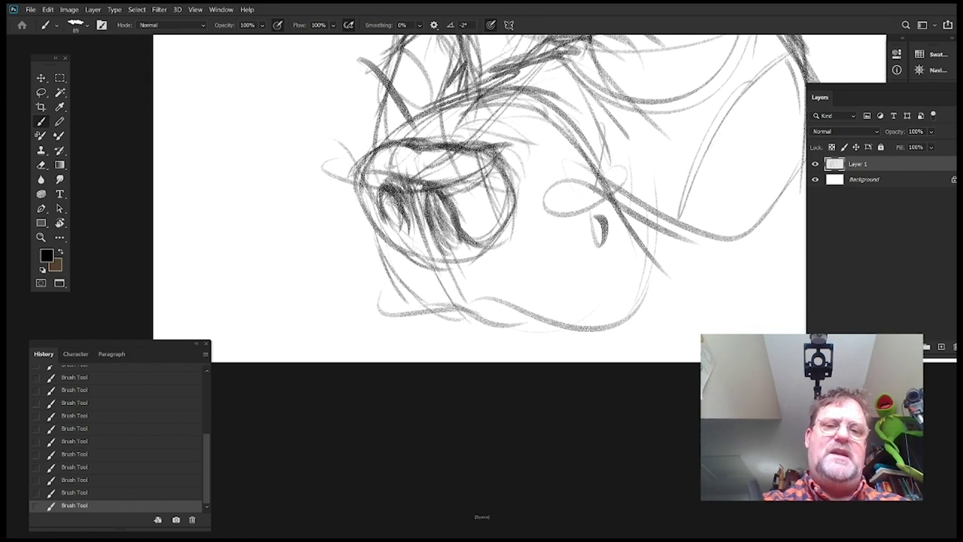
# Darken both nostrils with short hatching and thicken the muzzle's left outline
pyautogui.moveTo(483, 245); pyautogui.dragTo(448, 195)
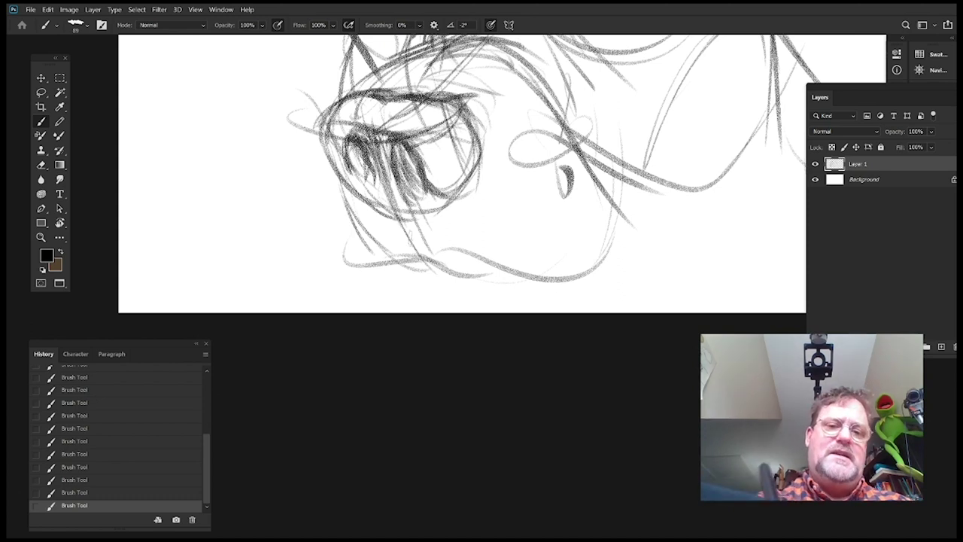
pyautogui.moveTo(433, 152); pyautogui.dragTo(454, 225)
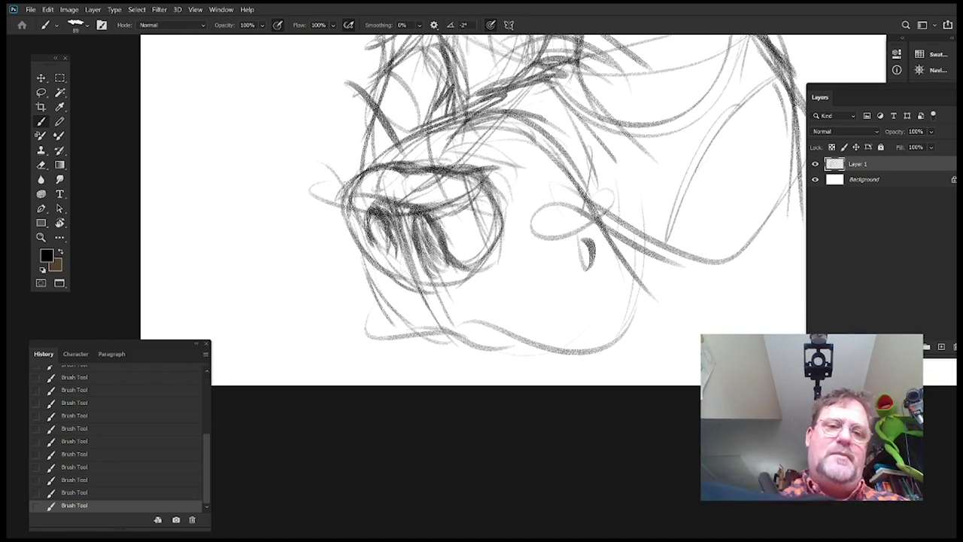
pyautogui.moveTo(374, 228); pyautogui.dragTo(380, 254)
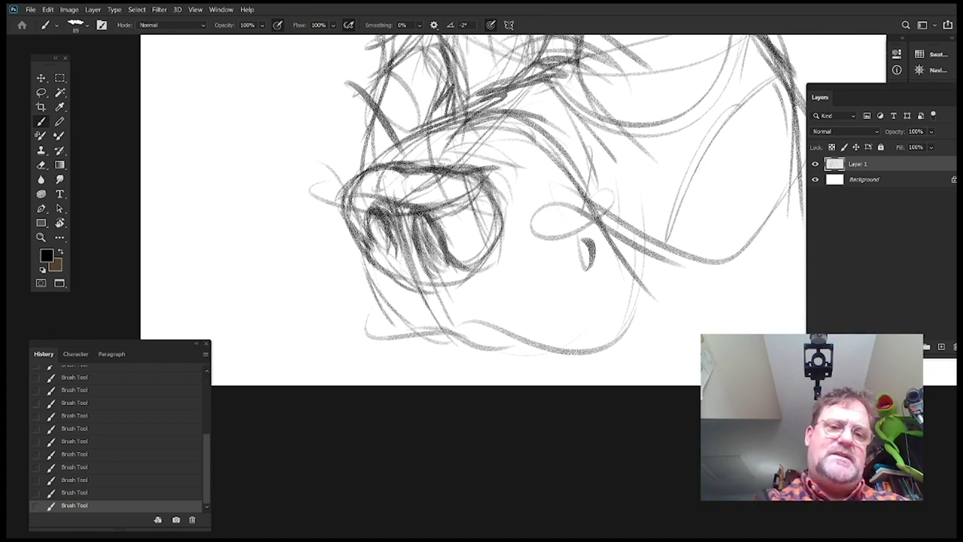
pyautogui.moveTo(375, 211); pyautogui.dragTo(388, 253)
pyautogui.moveTo(528, 230); pyautogui.dragTo(507, 195)
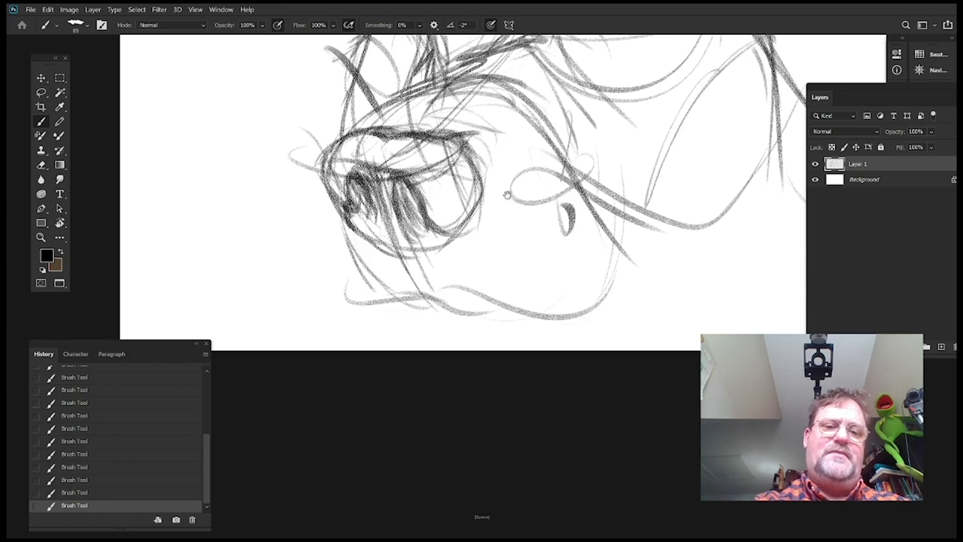
pyautogui.moveTo(324, 161); pyautogui.dragTo(345, 212)
pyautogui.moveTo(339, 130); pyautogui.dragTo(325, 156)
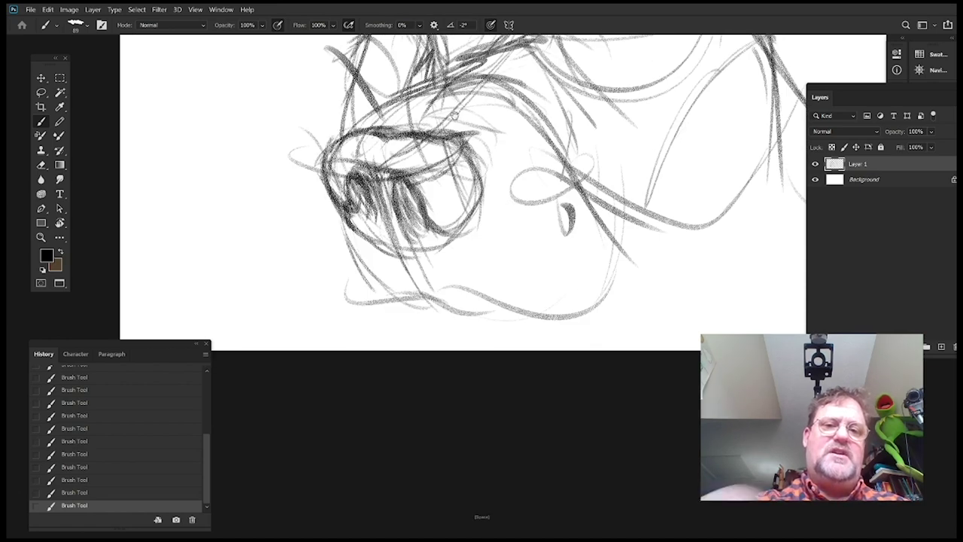
# Reinforce the muzzle's upper-left contour and add short curved strokes inside the eye area
pyautogui.moveTo(452, 173); pyautogui.dragTo(458, 296)
pyautogui.moveTo(338, 265); pyautogui.dragTo(445, 201)
pyautogui.moveTo(587, 197)
pyautogui.mouseDown()
pyautogui.moveTo(543, 260)
pyautogui.moveTo(534, 245)
pyautogui.mouseUp()
pyautogui.moveTo(369, 146)
pyautogui.mouseDown()
pyautogui.moveTo(326, 192)
pyautogui.moveTo(422, 170)
pyautogui.moveTo(431, 217)
pyautogui.mouseUp()
pyautogui.moveTo(389, 196); pyautogui.dragTo(439, 196)
pyautogui.moveTo(559, 230)
pyautogui.mouseDown()
pyautogui.moveTo(496, 198)
pyautogui.moveTo(486, 262)
pyautogui.moveTo(481, 227)
pyautogui.mouseUp()
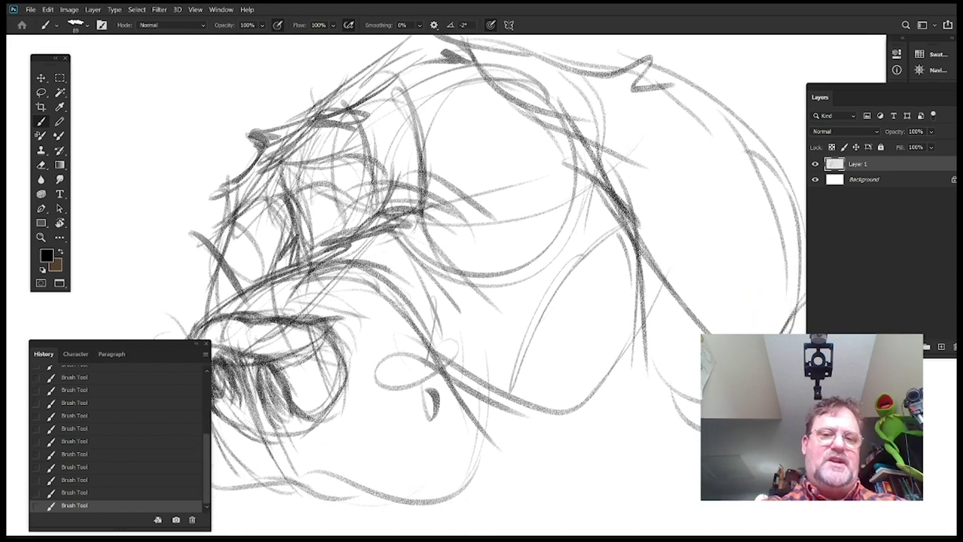
# Darken the muzzle's front edge below the nose and draw a curved line dropping from the nose's right side to the lip
pyautogui.moveTo(480, 256); pyautogui.dragTo(478, 217)
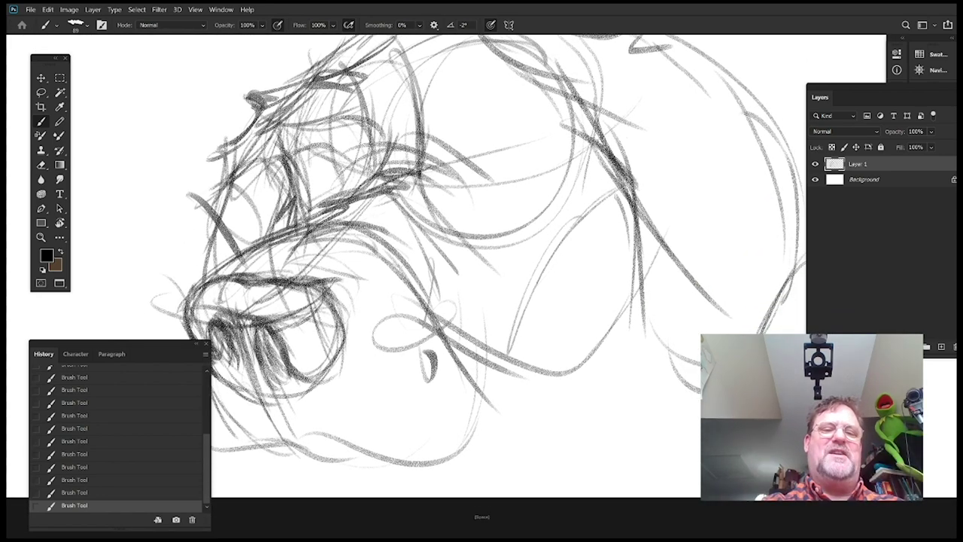
pyautogui.moveTo(451, 301)
pyautogui.mouseDown()
pyautogui.moveTo(519, 244)
pyautogui.moveTo(539, 138)
pyautogui.moveTo(548, 138)
pyautogui.mouseUp()
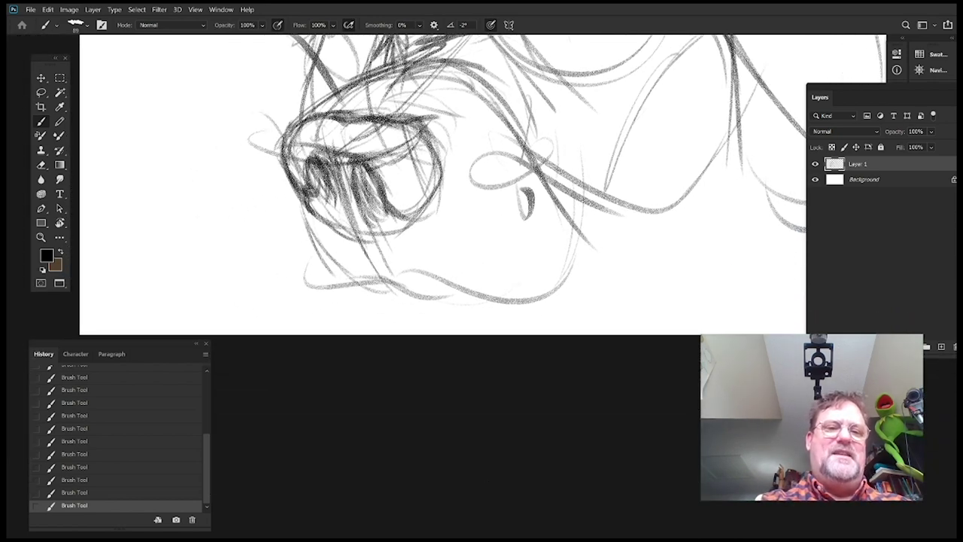
pyautogui.moveTo(304, 192); pyautogui.dragTo(337, 202)
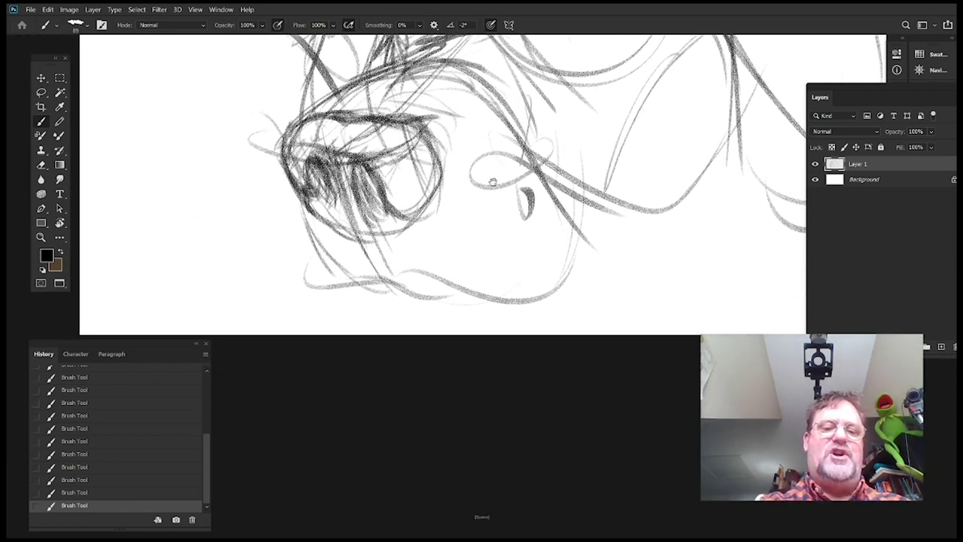
pyautogui.moveTo(493, 182); pyautogui.dragTo(448, 250)
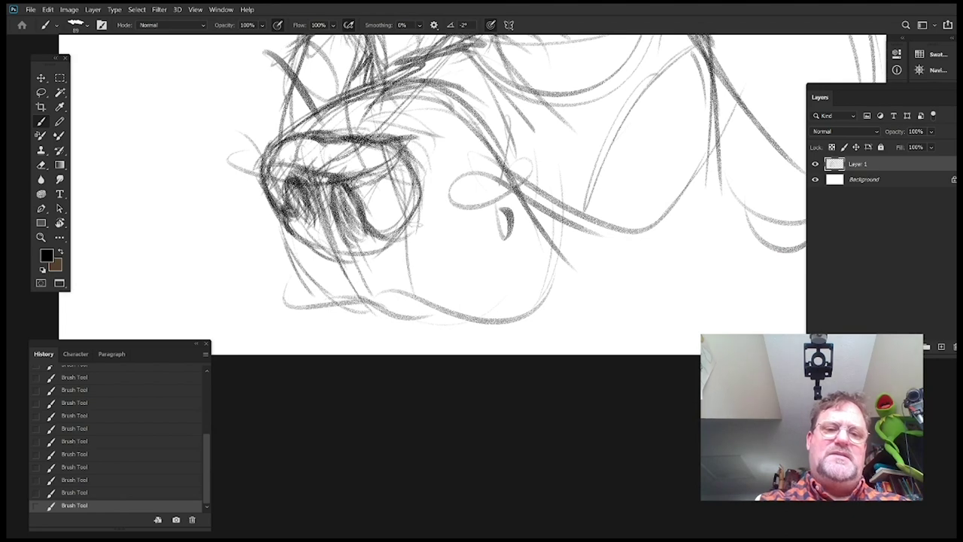
pyautogui.moveTo(565, 198)
pyautogui.mouseDown()
pyautogui.moveTo(601, 189)
pyautogui.moveTo(595, 147)
pyautogui.moveTo(630, 144)
pyautogui.mouseUp()
pyautogui.moveTo(346, 156); pyautogui.dragTo(394, 237)
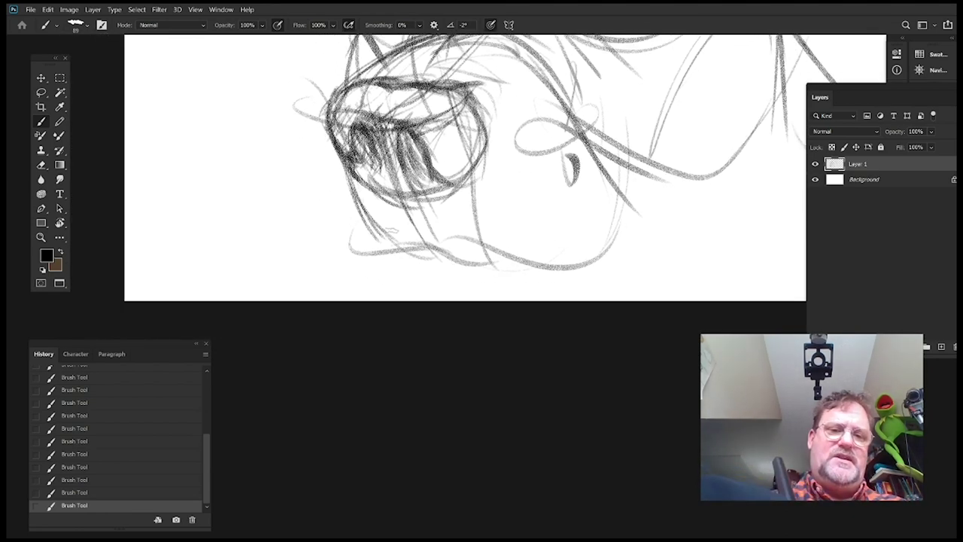
pyautogui.moveTo(354, 182); pyautogui.dragTo(416, 262)
pyautogui.moveTo(366, 214); pyautogui.dragTo(408, 260)
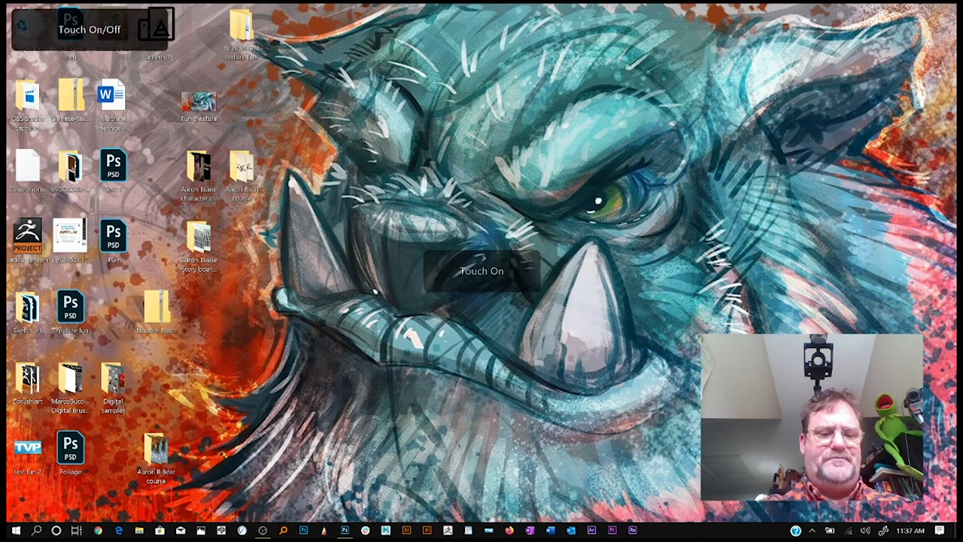
# Switch back to Photoshop from the desktop and restore the full-screen canvas view
pyautogui.click(345, 531)
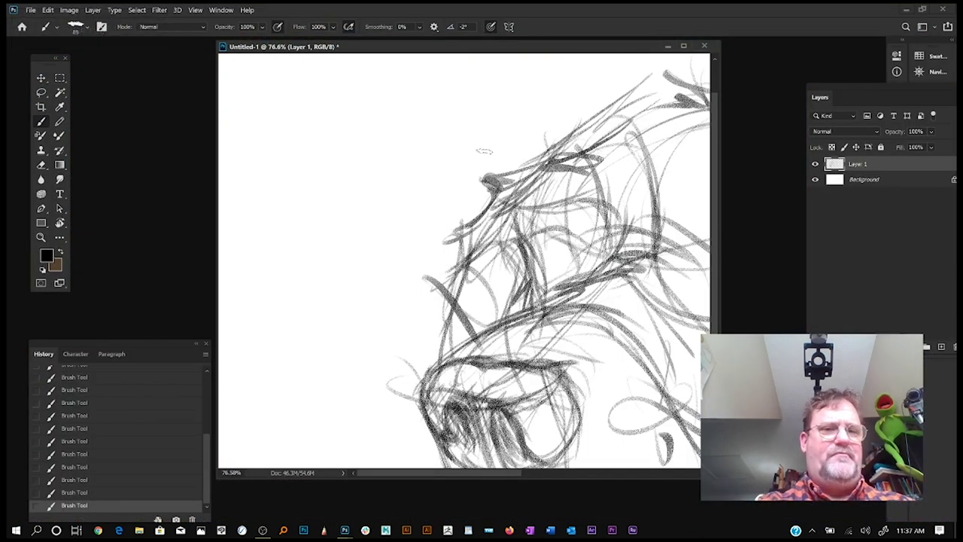
pyautogui.press('f')
pyautogui.moveTo(578, 180); pyautogui.dragTo(554, 165)
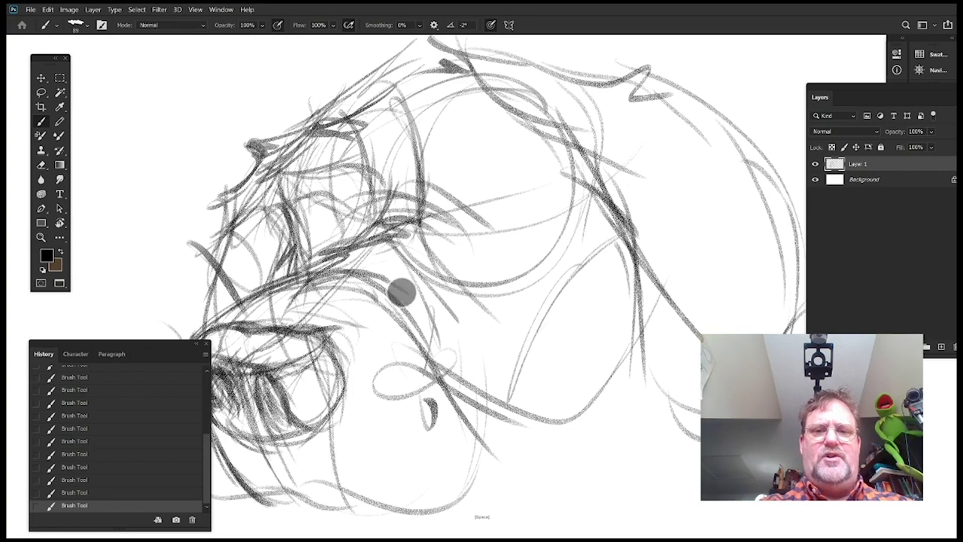
# Add short zigzag strokes beside the muzzle's lower front edge and darken the lower rim of the nose
pyautogui.moveTo(466, 263)
pyautogui.mouseDown()
pyautogui.moveTo(523, 305)
pyautogui.moveTo(503, 213)
pyautogui.moveTo(582, 151)
pyautogui.moveTo(593, 79)
pyautogui.mouseUp()
pyautogui.moveTo(338, 292); pyautogui.dragTo(360, 307)
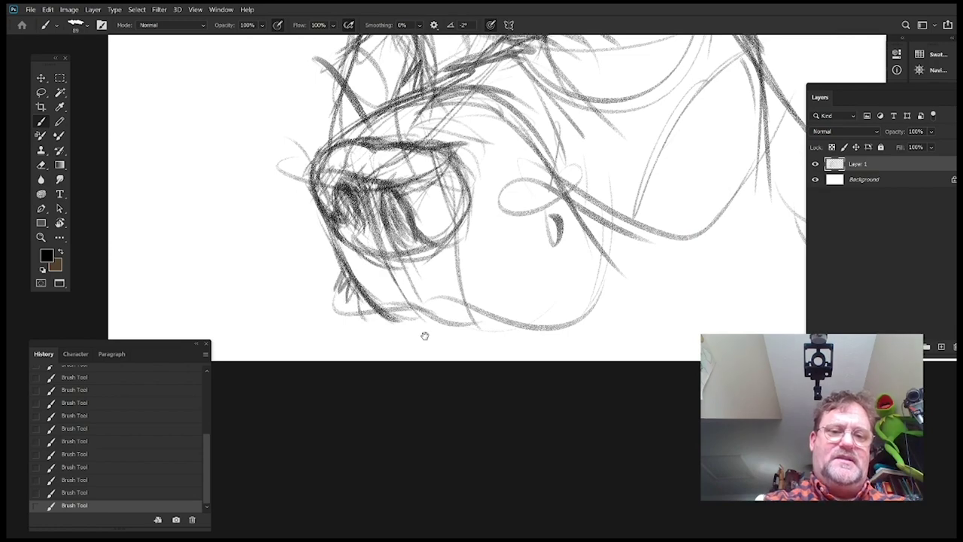
pyautogui.moveTo(536, 202); pyautogui.dragTo(509, 219)
pyautogui.moveTo(322, 256); pyautogui.dragTo(391, 277)
pyautogui.moveTo(325, 269); pyautogui.dragTo(399, 280)
pyautogui.moveTo(640, 193)
pyautogui.mouseDown()
pyautogui.moveTo(595, 204)
pyautogui.moveTo(610, 207)
pyautogui.mouseUp()
# Sweep a heavy stroke along the head's upper contour and draw a bold arc around the far eye area
pyautogui.moveTo(425, 185)
pyautogui.mouseDown()
pyautogui.moveTo(528, 298)
pyautogui.moveTo(494, 402)
pyautogui.mouseUp()
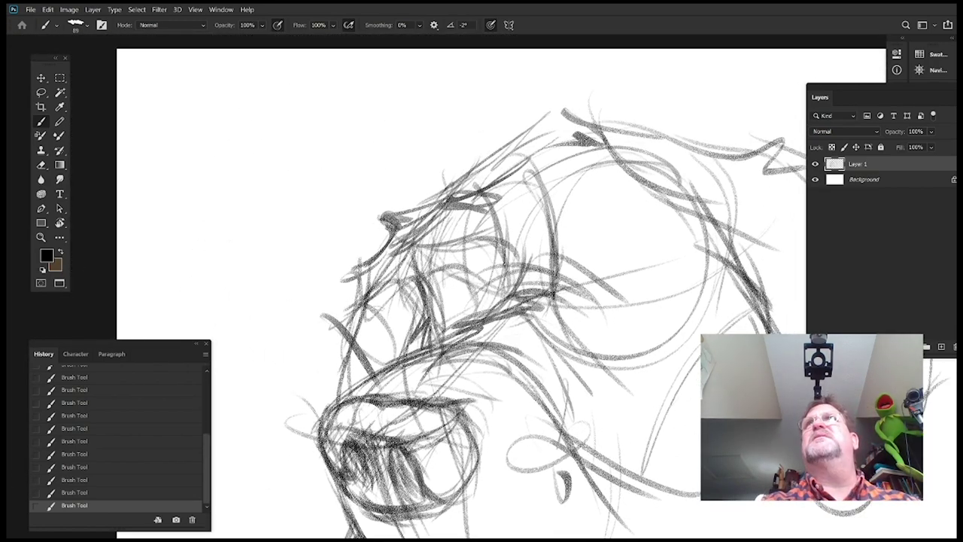
pyautogui.moveTo(569, 205); pyautogui.dragTo(586, 225)
pyautogui.moveTo(563, 134)
pyautogui.mouseDown()
pyautogui.moveTo(446, 208)
pyautogui.moveTo(411, 210)
pyautogui.mouseUp()
pyautogui.moveTo(624, 281); pyautogui.dragTo(528, 203)
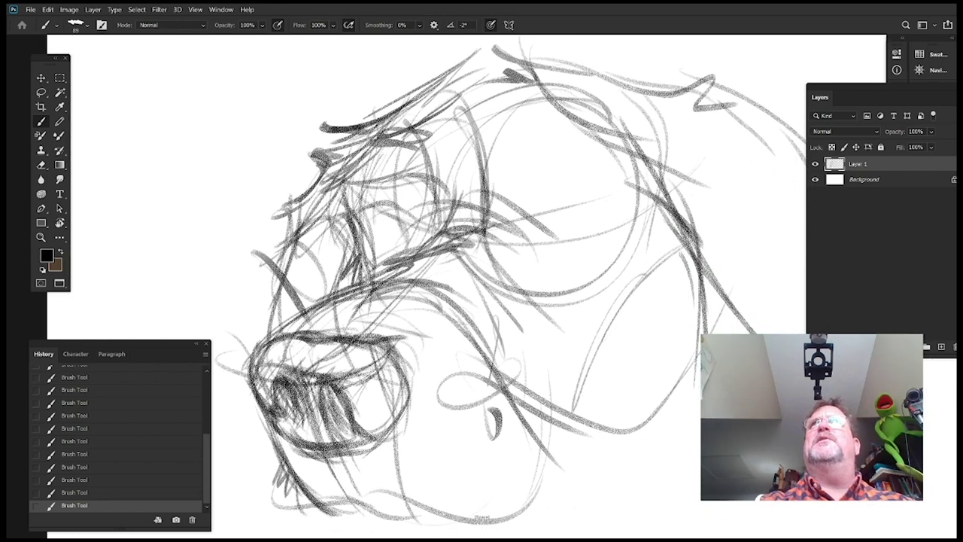
pyautogui.moveTo(332, 211); pyautogui.dragTo(410, 240)
pyautogui.moveTo(371, 197); pyautogui.dragTo(414, 282)
pyautogui.moveTo(398, 208); pyautogui.dragTo(411, 256)
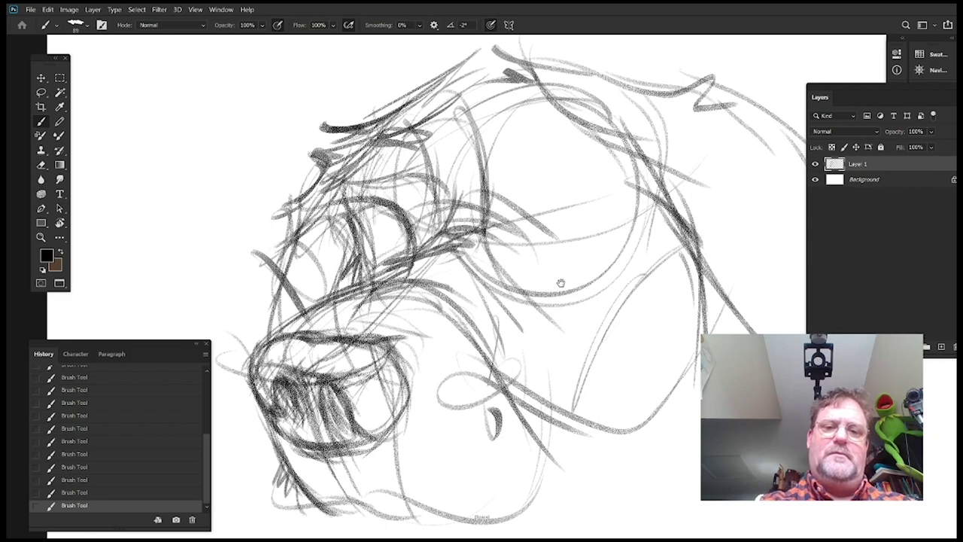
# Minimize Photoshop to turn the tablet's touch input off, and return to the full-screen canvas view
pyautogui.moveTo(561, 283); pyautogui.dragTo(536, 236)
pyautogui.press('f')
pyautogui.press('f')
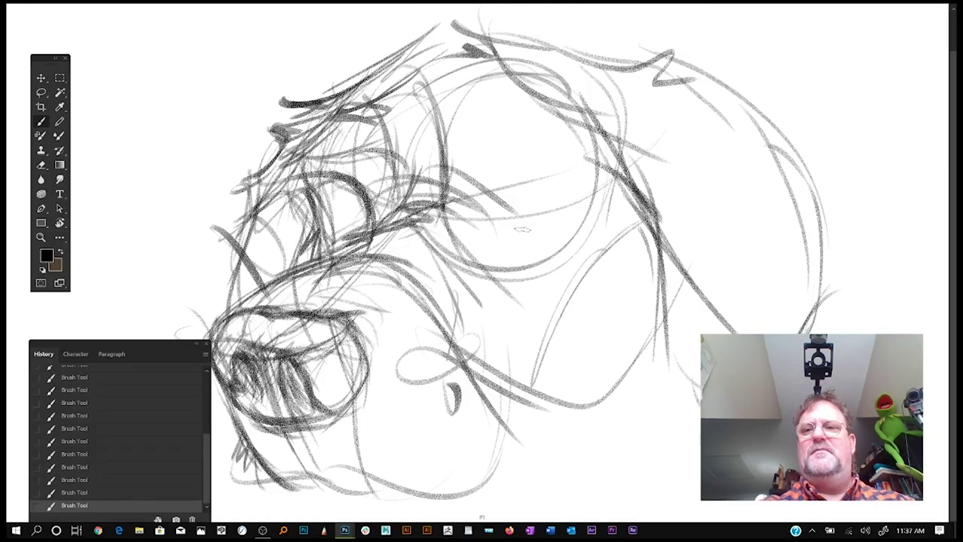
pyautogui.click(908, 10)
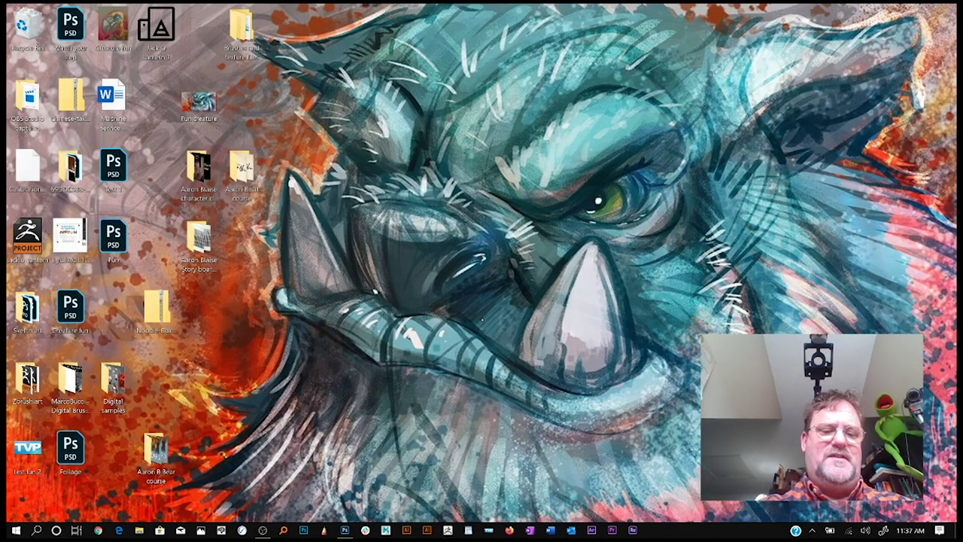
pyautogui.press('XF86TouchpadToggle')
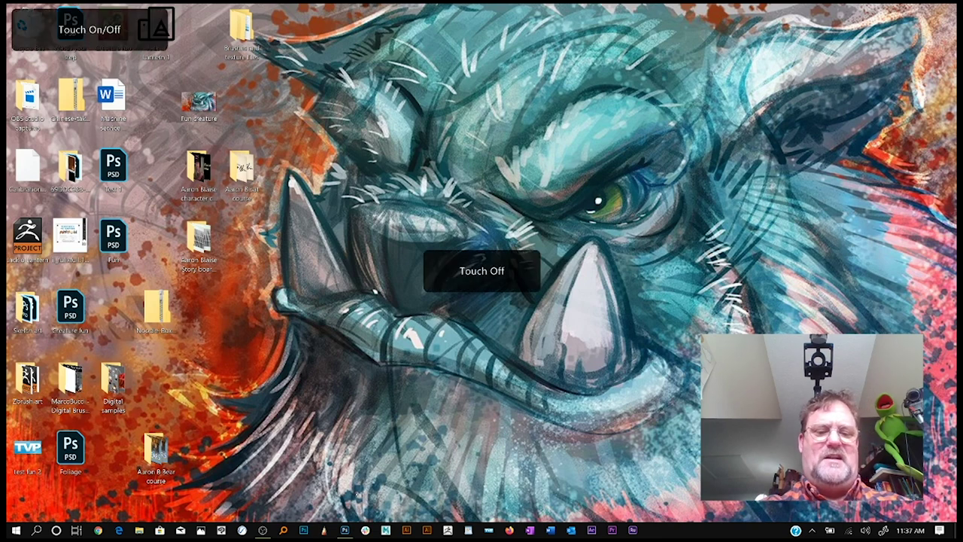
pyautogui.press('super+d')
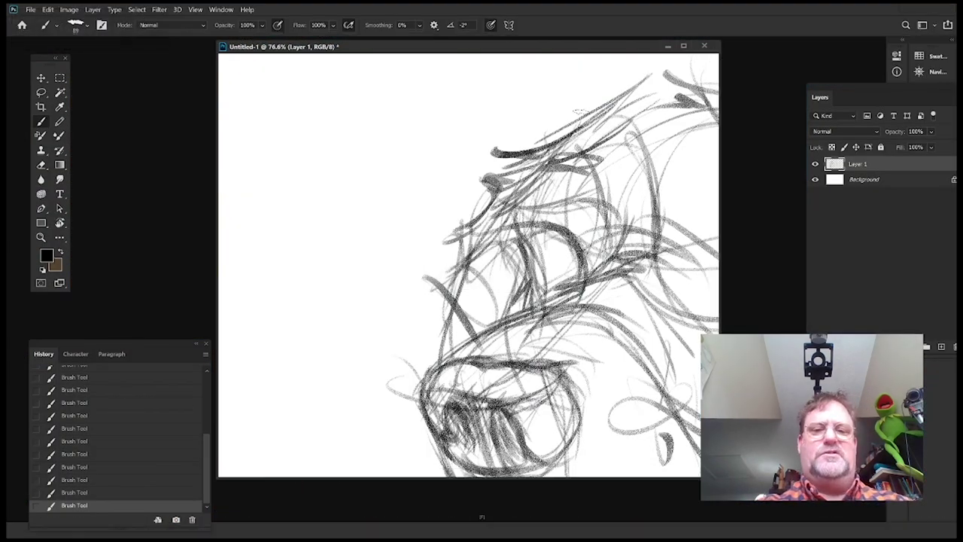
pyautogui.press('f')
pyautogui.press('space')
# Draw a heavy curve beneath the near eye socket and an arched brow curve sweeping back above it
pyautogui.moveTo(599, 271); pyautogui.dragTo(641, 227)
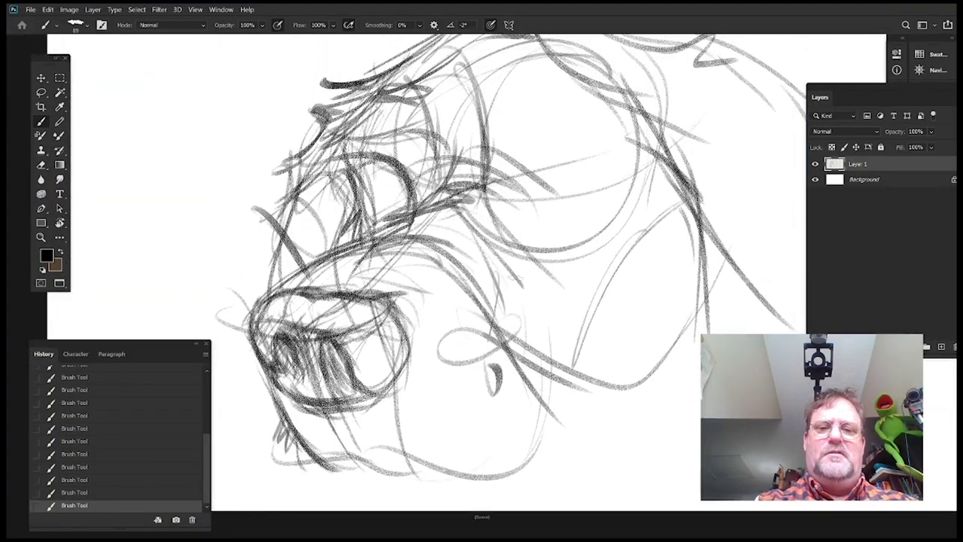
pyautogui.moveTo(607, 189); pyautogui.dragTo(570, 267)
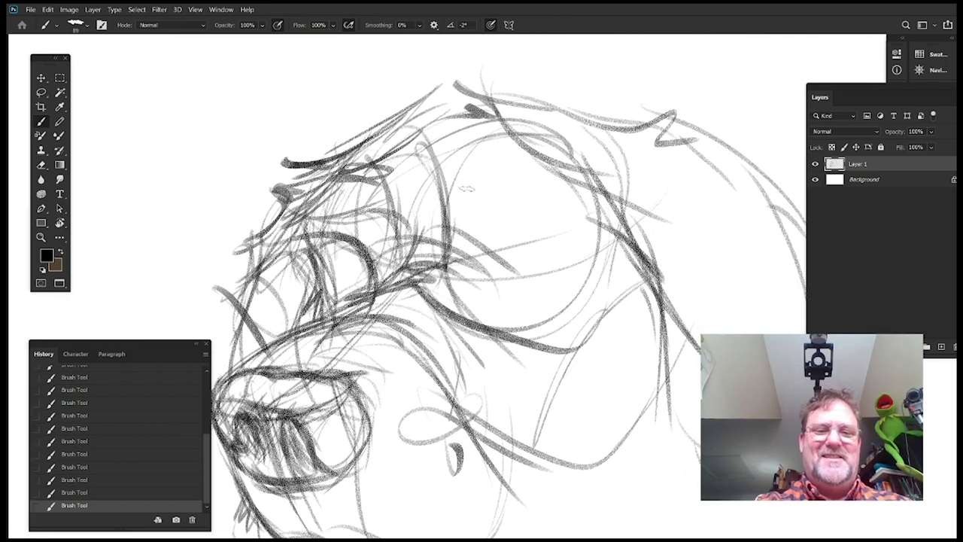
pyautogui.moveTo(515, 170); pyautogui.dragTo(476, 171)
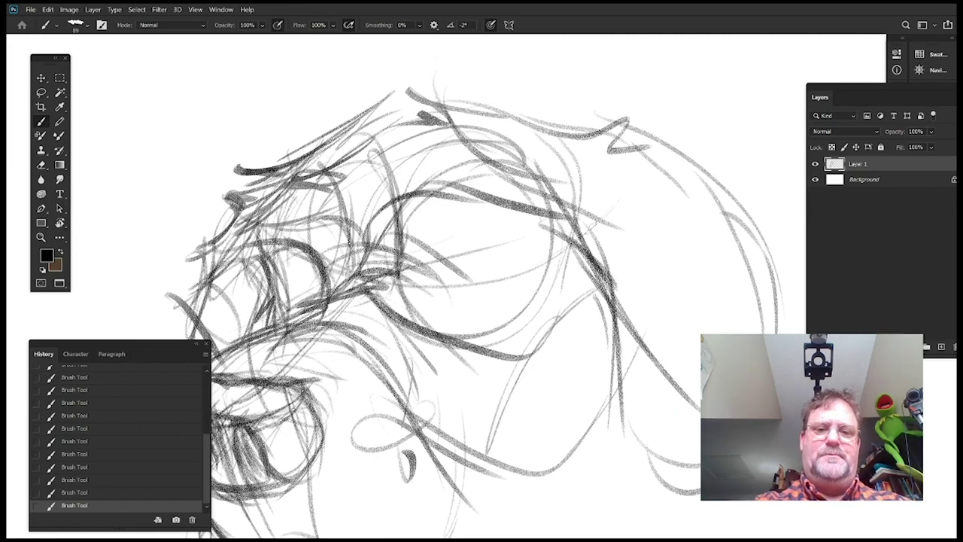
# Draw a curved contour and light hatching on the far side of the muzzle bridge
pyautogui.moveTo(629, 277); pyautogui.dragTo(759, 228)
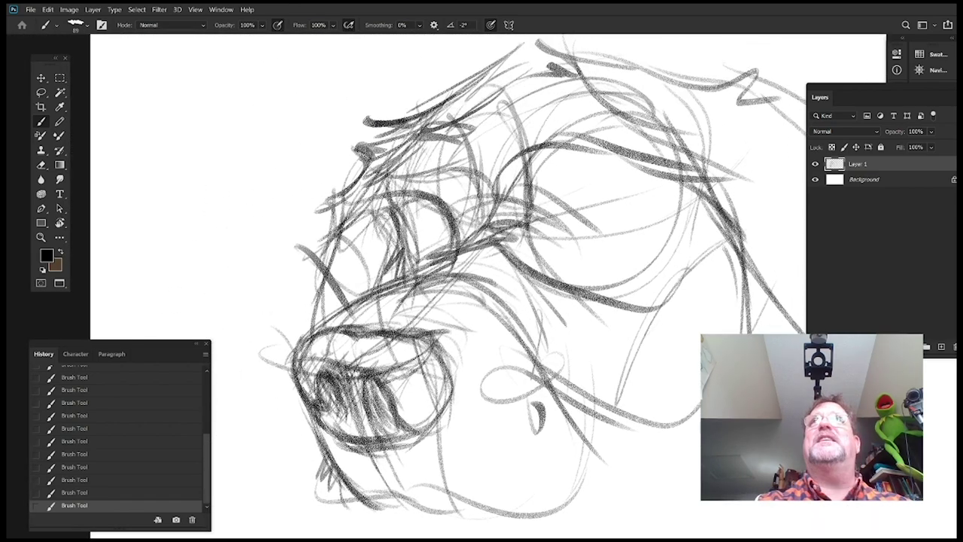
pyautogui.moveTo(345, 234); pyautogui.dragTo(382, 327)
pyautogui.moveTo(489, 227); pyautogui.dragTo(495, 236)
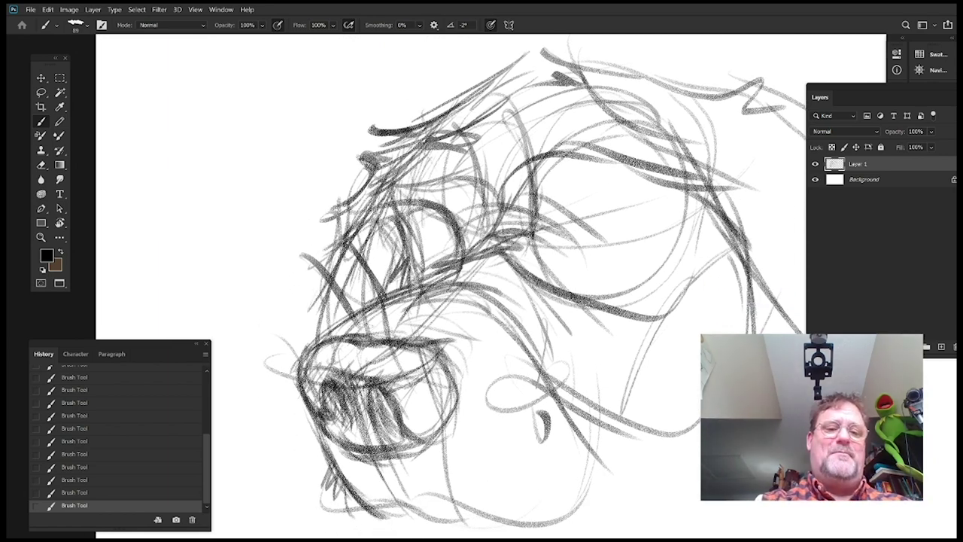
# Drop two lines from the nose past the lip and draw a shallow chin curve along the canvas's bottom edge
pyautogui.moveTo(346, 316); pyautogui.dragTo(340, 106)
pyautogui.moveTo(352, 247); pyautogui.dragTo(346, 345)
pyautogui.moveTo(379, 283); pyautogui.dragTo(357, 346)
pyautogui.moveTo(302, 345); pyautogui.dragTo(484, 343)
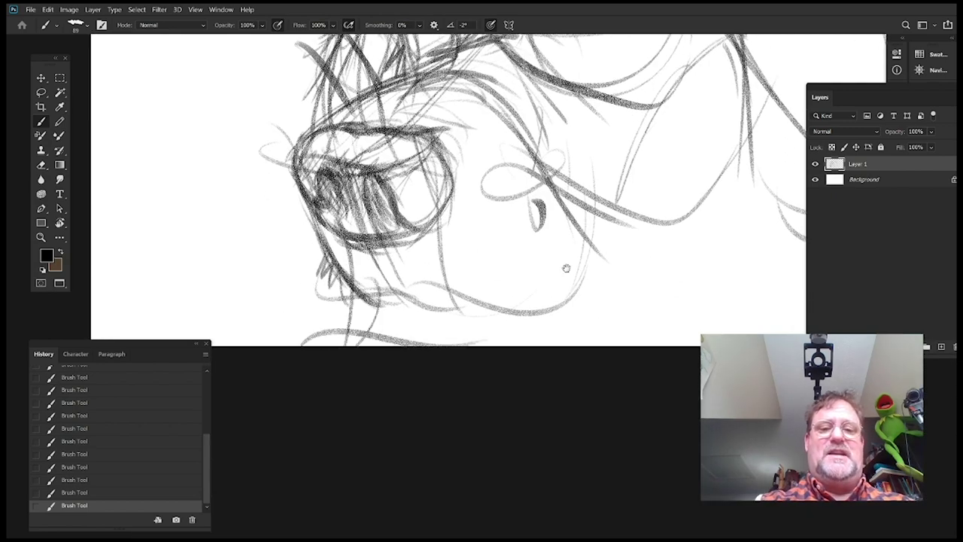
pyautogui.moveTo(548, 184); pyautogui.dragTo(633, 334)
pyautogui.moveTo(426, 279)
pyautogui.mouseDown()
pyautogui.moveTo(523, 171)
pyautogui.moveTo(499, 195)
pyautogui.mouseUp()
pyautogui.moveTo(234, 321); pyautogui.dragTo(572, 143)
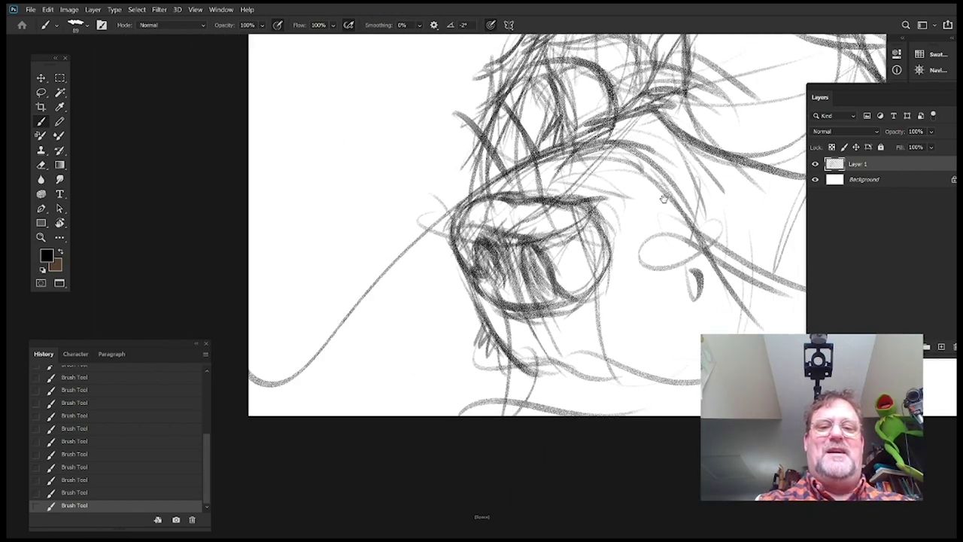
pyautogui.moveTo(591, 234); pyautogui.dragTo(611, 172)
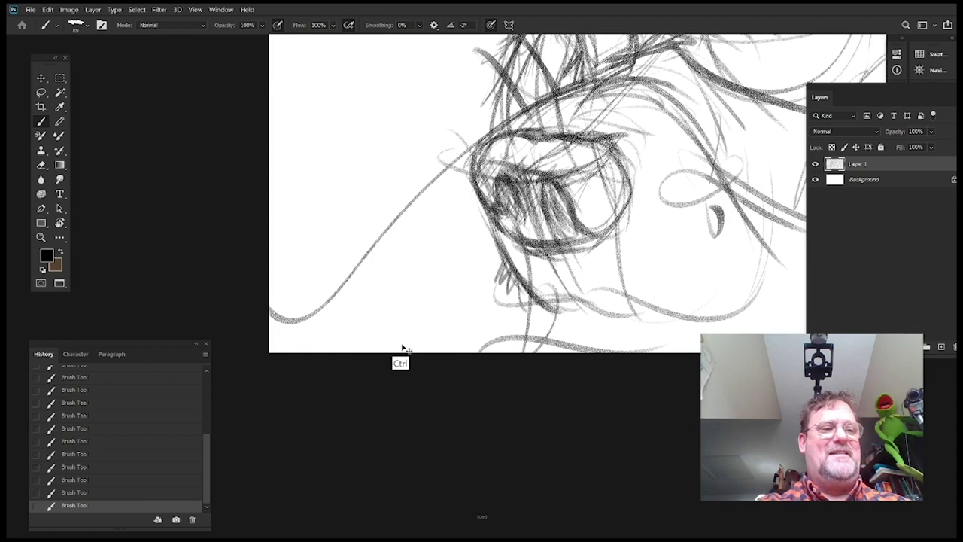
pyautogui.hotkey('ctrl', 'z')
# Draw a long, nearly straight diagonal from the nose down to the canvas's lower-left edge
pyautogui.moveTo(620, 252); pyautogui.dragTo(590, 295)
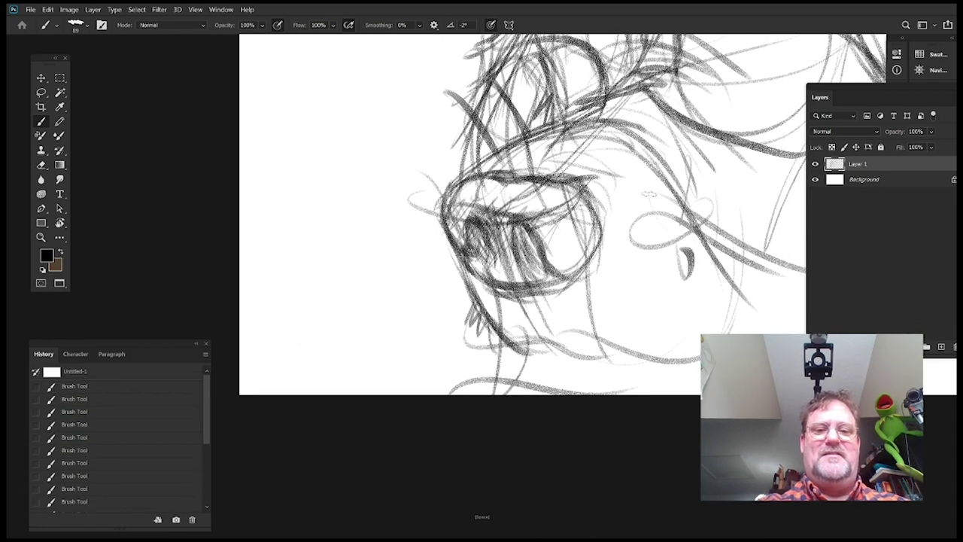
pyautogui.moveTo(455, 345); pyautogui.dragTo(530, 317)
pyautogui.moveTo(279, 395); pyautogui.dragTo(574, 156)
pyautogui.moveTo(510, 195); pyautogui.dragTo(450, 219)
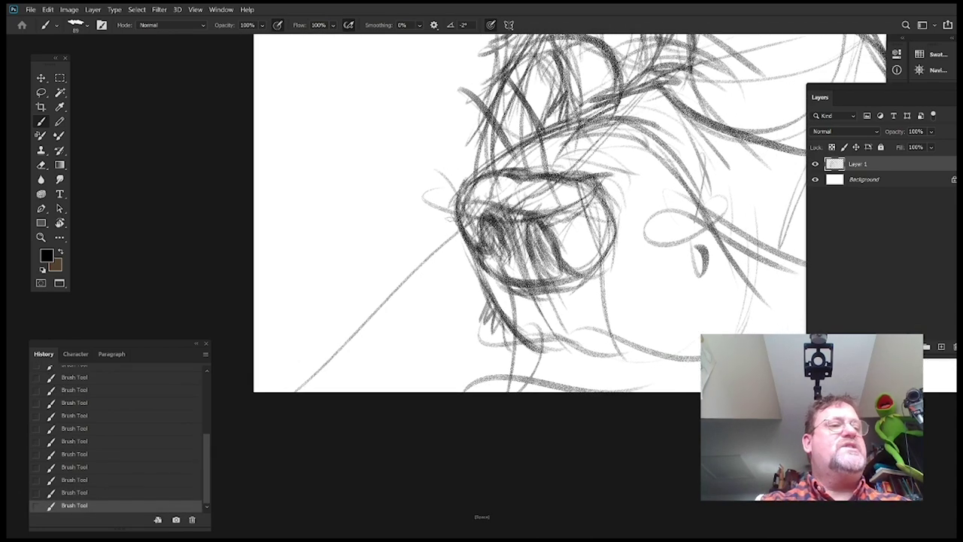
# Move the Layers panel clear of the drawing and sweep two long light curves between the head and the canvas's right edge
pyautogui.moveTo(682, 190); pyautogui.dragTo(377, 335)
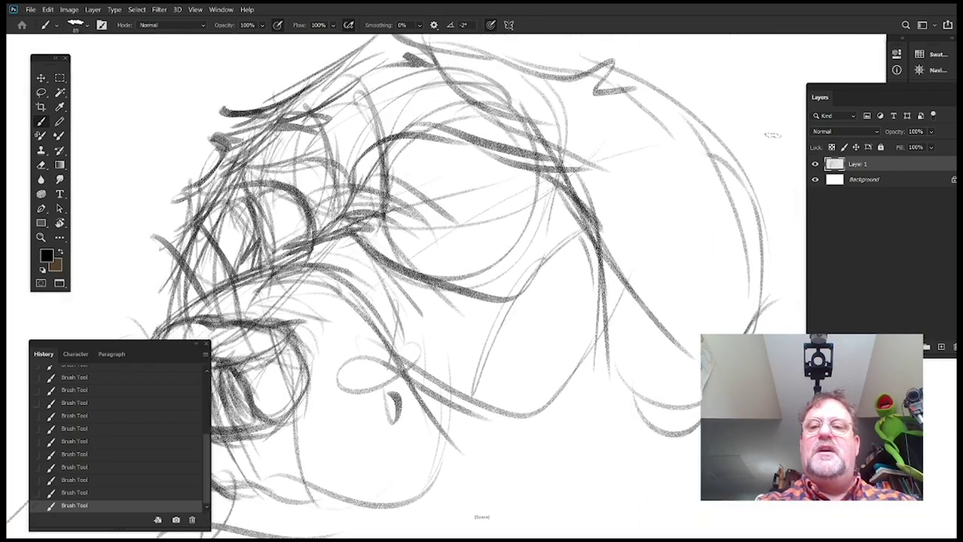
pyautogui.moveTo(697, 199); pyautogui.dragTo(549, 248)
pyautogui.moveTo(854, 88); pyautogui.dragTo(904, 287)
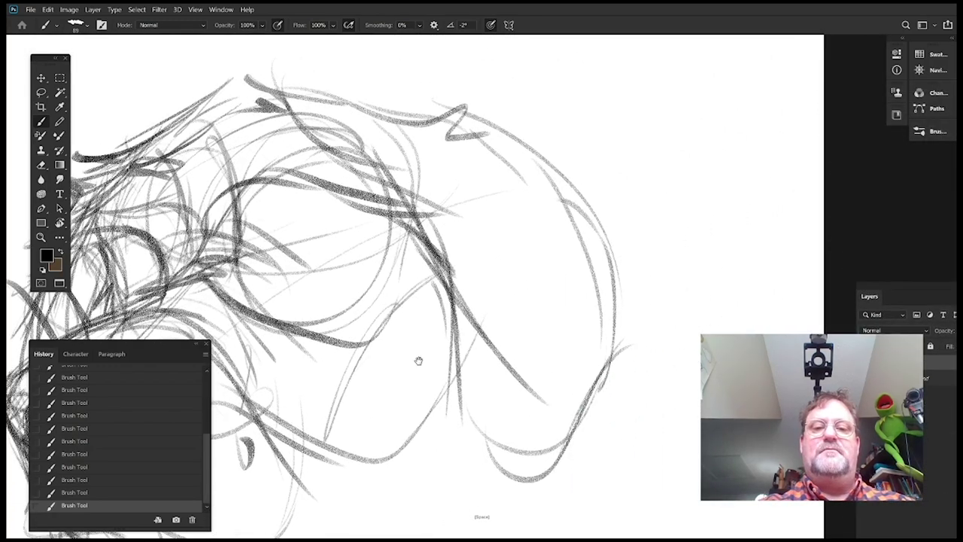
pyautogui.moveTo(419, 361); pyautogui.dragTo(595, 323)
pyautogui.moveTo(662, 287); pyautogui.dragTo(461, 316)
pyautogui.moveTo(310, 239); pyautogui.dragTo(790, 154)
pyautogui.moveTo(797, 167); pyautogui.dragTo(519, 270)
pyautogui.moveTo(578, 341)
pyautogui.mouseDown()
pyautogui.moveTo(596, 266)
pyautogui.moveTo(506, 259)
pyautogui.mouseUp()
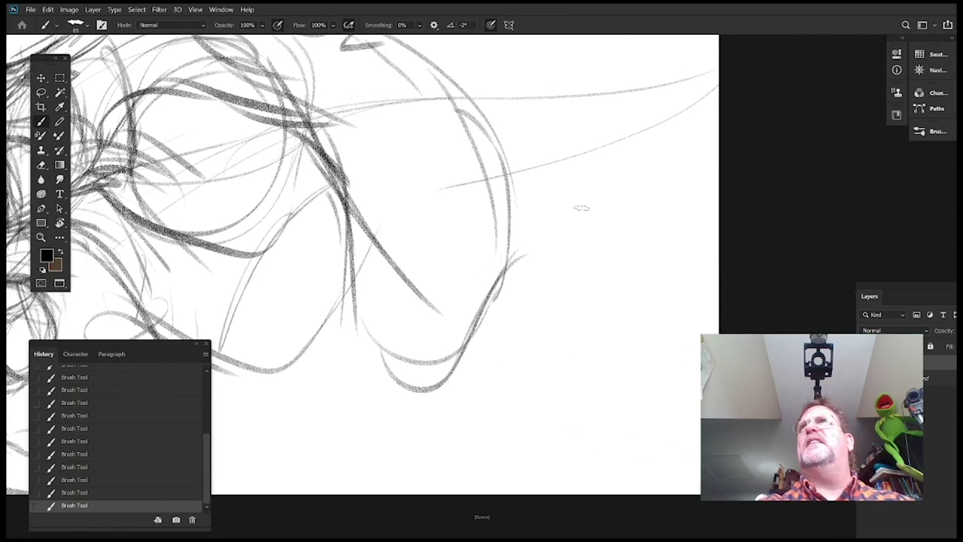
# Accent the lower tip of the large back form with heavy short strokes and thicken its inner right-hand contour
pyautogui.moveTo(353, 219)
pyautogui.mouseDown()
pyautogui.moveTo(383, 380)
pyautogui.moveTo(435, 389)
pyautogui.mouseUp()
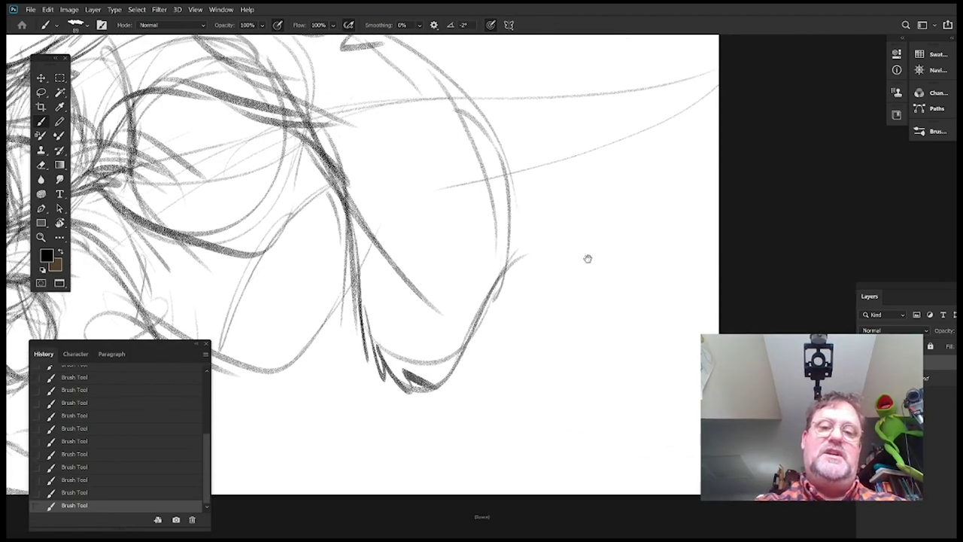
pyautogui.moveTo(587, 261); pyautogui.dragTo(666, 360)
pyautogui.moveTo(446, 142); pyautogui.dragTo(568, 225)
pyautogui.moveTo(472, 158); pyautogui.dragTo(591, 343)
pyautogui.moveTo(626, 243)
pyautogui.mouseDown()
pyautogui.moveTo(722, 220)
pyautogui.moveTo(591, 216)
pyautogui.moveTo(622, 131)
pyautogui.moveTo(740, 77)
pyautogui.moveTo(725, 121)
pyautogui.moveTo(749, 84)
pyautogui.mouseUp()
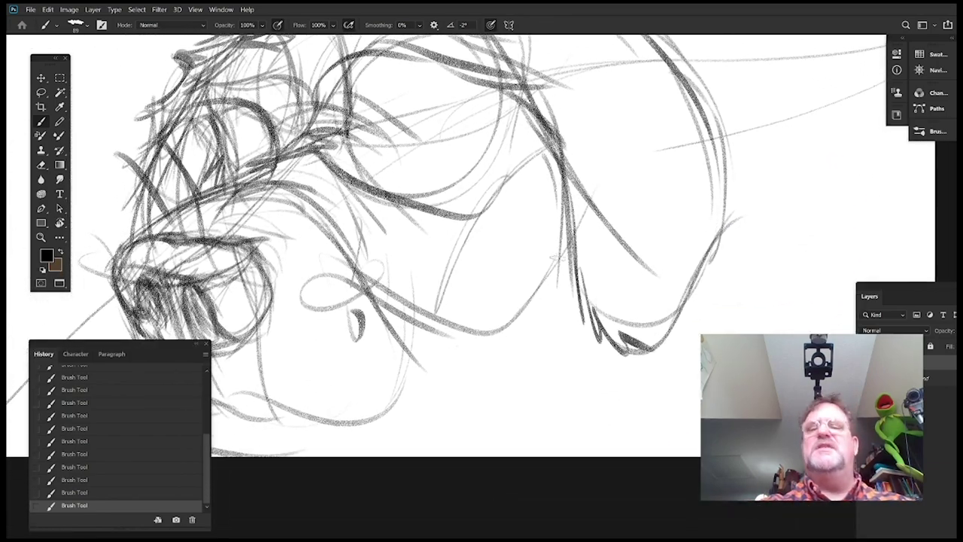
# Curve a contour around the back of the cheek and add light strokes running down across the jaw
pyautogui.moveTo(574, 95)
pyautogui.mouseDown()
pyautogui.moveTo(533, 236)
pyautogui.moveTo(483, 269)
pyautogui.mouseUp()
pyautogui.moveTo(580, 119); pyautogui.dragTo(534, 228)
pyautogui.moveTo(467, 259); pyautogui.dragTo(562, 203)
pyautogui.moveTo(560, 206)
pyautogui.mouseDown()
pyautogui.moveTo(437, 292)
pyautogui.moveTo(429, 383)
pyautogui.mouseUp()
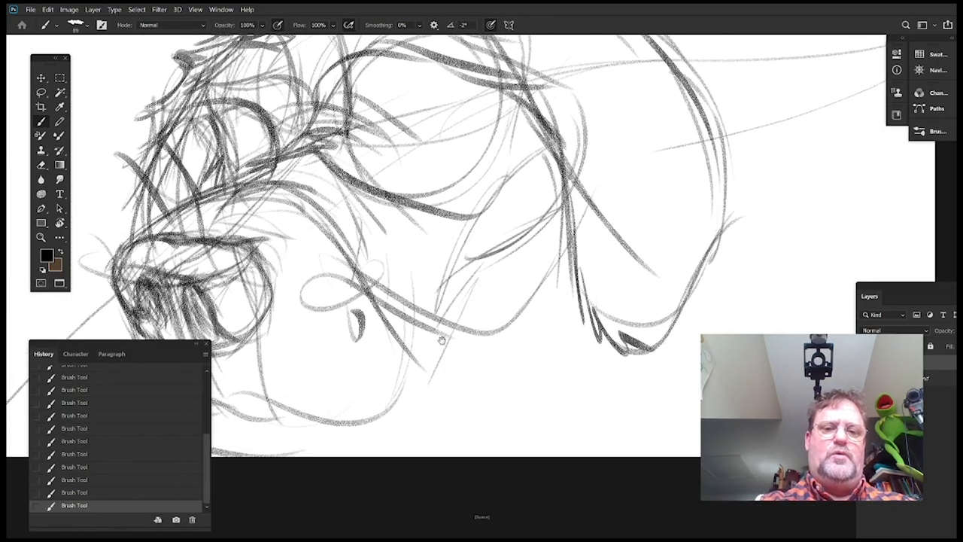
# Reinforce the lower lip's curve and extend it with doubled strokes up to a small hook at the mouth corner
pyautogui.moveTo(525, 319)
pyautogui.mouseDown()
pyautogui.moveTo(596, 234)
pyautogui.moveTo(597, 191)
pyautogui.moveTo(583, 153)
pyautogui.mouseUp()
pyautogui.moveTo(336, 260)
pyautogui.mouseDown()
pyautogui.moveTo(471, 244)
pyautogui.moveTo(502, 209)
pyautogui.mouseUp()
pyautogui.moveTo(376, 252)
pyautogui.mouseDown()
pyautogui.moveTo(420, 241)
pyautogui.moveTo(518, 180)
pyautogui.mouseUp()
pyautogui.moveTo(616, 217); pyautogui.dragTo(613, 243)
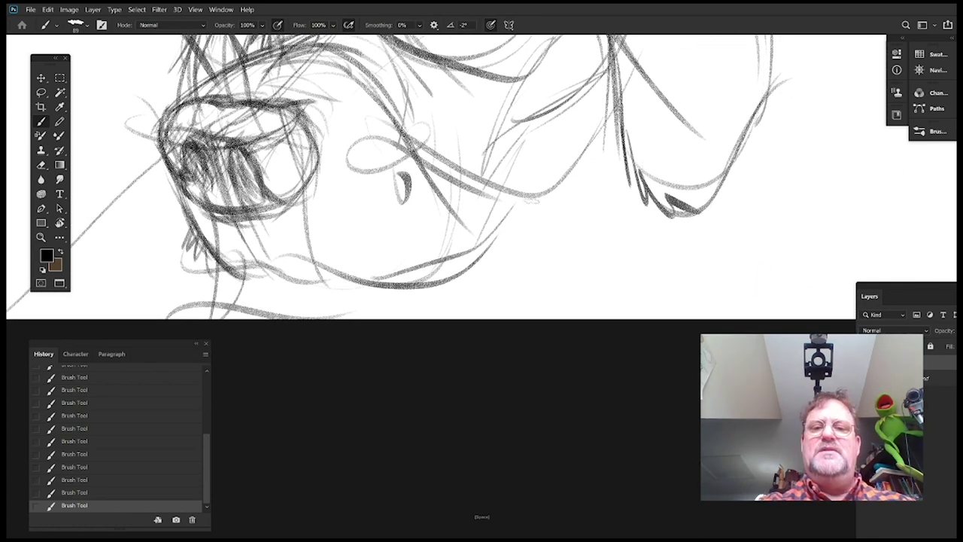
pyautogui.moveTo(428, 287); pyautogui.dragTo(548, 200)
pyautogui.moveTo(497, 246); pyautogui.dragTo(559, 212)
pyautogui.moveTo(559, 212)
pyautogui.mouseDown()
pyautogui.moveTo(528, 254)
pyautogui.moveTo(539, 245)
pyautogui.mouseUp()
pyautogui.moveTo(525, 233); pyautogui.dragTo(541, 217)
# Extend the upper mouth line into a rounded hook over the mouth corner and add a short accent below it
pyautogui.moveTo(625, 209); pyautogui.dragTo(585, 279)
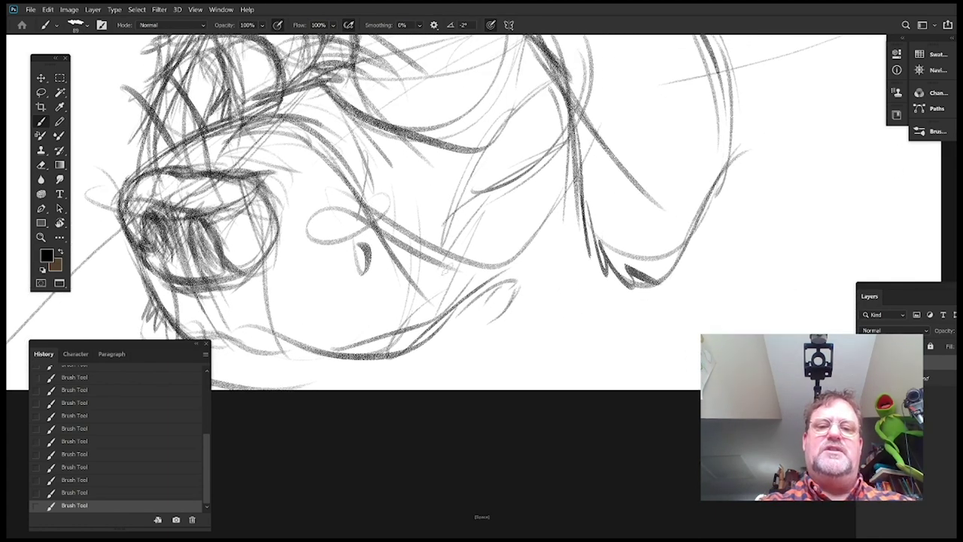
pyautogui.moveTo(445, 266)
pyautogui.mouseDown()
pyautogui.moveTo(535, 264)
pyautogui.moveTo(524, 289)
pyautogui.mouseUp()
pyautogui.moveTo(521, 286); pyautogui.dragTo(534, 298)
pyautogui.moveTo(568, 195)
pyautogui.mouseDown()
pyautogui.moveTo(635, 275)
pyautogui.moveTo(724, 216)
pyautogui.mouseUp()
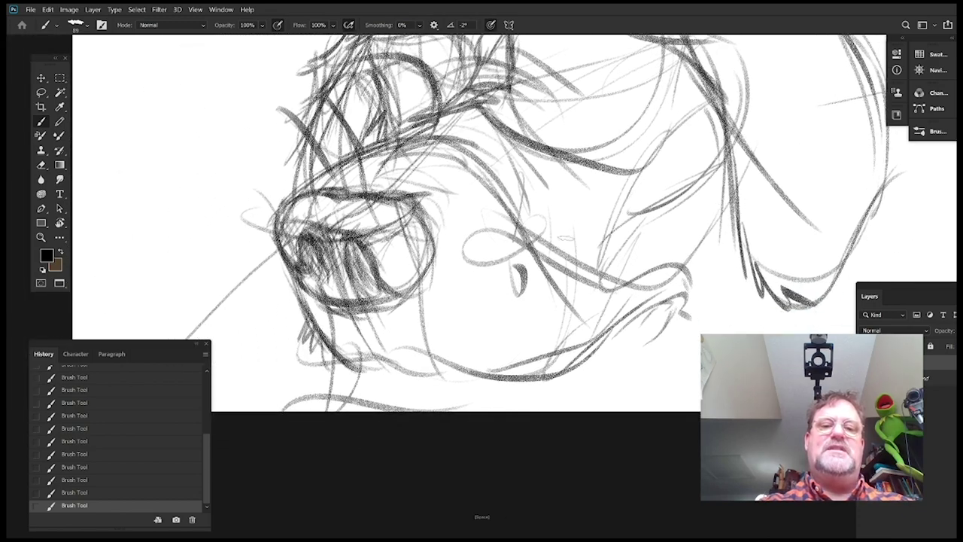
# Hatch the right half of the nose with parallel strokes beside the dark nostril
pyautogui.moveTo(371, 241); pyautogui.dragTo(386, 288)
pyautogui.moveTo(377, 233)
pyautogui.mouseDown()
pyautogui.moveTo(398, 292)
pyautogui.moveTo(402, 283)
pyautogui.mouseUp()
pyautogui.moveTo(393, 225); pyautogui.dragTo(409, 269)
pyautogui.moveTo(542, 218)
pyautogui.mouseDown()
pyautogui.moveTo(585, 172)
pyautogui.moveTo(556, 133)
pyautogui.mouseUp()
# Thicken the front stretch of the lip line below the nose and accent it with a short, dark zigzag
pyautogui.moveTo(323, 229)
pyautogui.mouseDown()
pyautogui.moveTo(388, 269)
pyautogui.moveTo(442, 284)
pyautogui.mouseUp()
pyautogui.moveTo(423, 271); pyautogui.dragTo(493, 267)
pyautogui.moveTo(524, 300); pyautogui.dragTo(485, 252)
pyautogui.moveTo(365, 221)
pyautogui.mouseDown()
pyautogui.moveTo(444, 251)
pyautogui.moveTo(437, 249)
pyautogui.mouseUp()
pyautogui.moveTo(439, 231)
pyautogui.mouseDown()
pyautogui.moveTo(445, 252)
pyautogui.moveTo(507, 245)
pyautogui.mouseUp()
pyautogui.moveTo(689, 169)
pyautogui.mouseDown()
pyautogui.moveTo(707, 246)
pyautogui.moveTo(760, 235)
pyautogui.mouseUp()
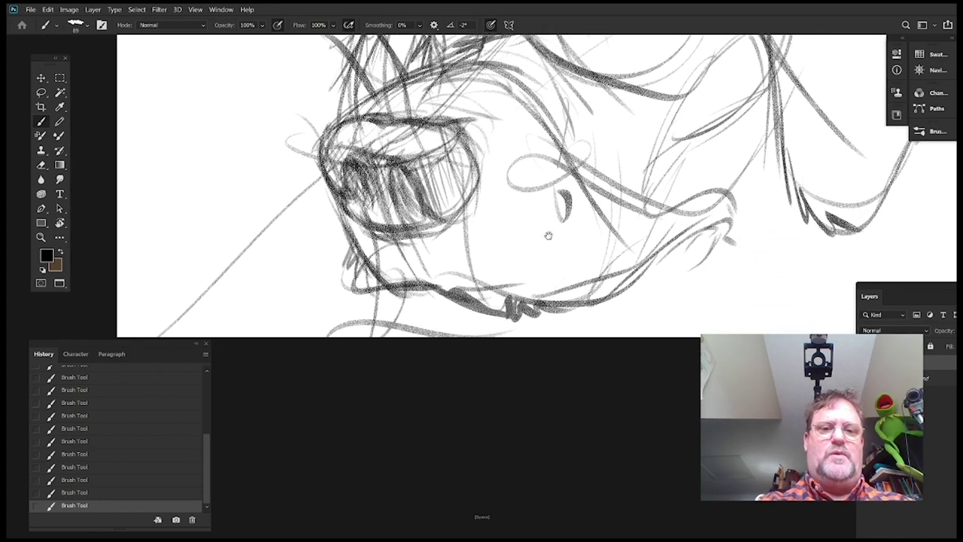
# Reinforce the muzzle's front edge below the nose with heavy strokes that turn a sharp corner into the lip line
pyautogui.moveTo(332, 203); pyautogui.dragTo(355, 271)
pyautogui.moveTo(348, 222); pyautogui.dragTo(352, 292)
pyautogui.moveTo(352, 245); pyautogui.dragTo(356, 289)
pyautogui.moveTo(356, 288); pyautogui.dragTo(387, 286)
pyautogui.moveTo(575, 176); pyautogui.dragTo(559, 273)
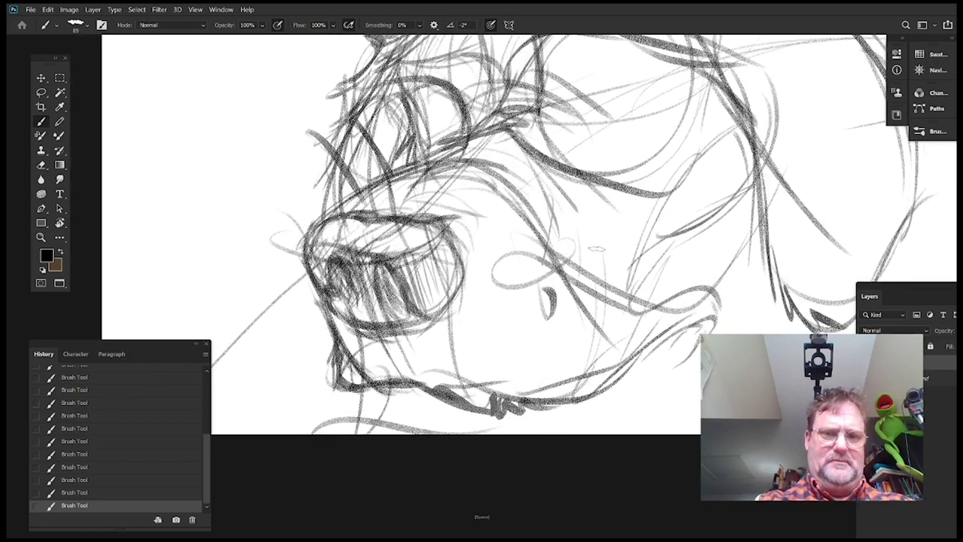
# Darken the near nostril and draw light curved lines from the nose back across the side of the muzzle
pyautogui.moveTo(378, 262); pyautogui.dragTo(388, 298)
pyautogui.moveTo(380, 264)
pyautogui.mouseDown()
pyautogui.moveTo(396, 315)
pyautogui.moveTo(389, 300)
pyautogui.mouseUp()
pyautogui.moveTo(382, 263); pyautogui.dragTo(404, 303)
pyautogui.moveTo(599, 223)
pyautogui.mouseDown()
pyautogui.moveTo(623, 308)
pyautogui.moveTo(572, 295)
pyautogui.mouseUp()
pyautogui.moveTo(514, 261)
pyautogui.mouseDown()
pyautogui.moveTo(535, 286)
pyautogui.moveTo(540, 204)
pyautogui.moveTo(538, 300)
pyautogui.mouseUp()
pyautogui.moveTo(647, 222)
pyautogui.mouseDown()
pyautogui.moveTo(630, 266)
pyautogui.moveTo(595, 268)
pyautogui.moveTo(579, 290)
pyautogui.mouseUp()
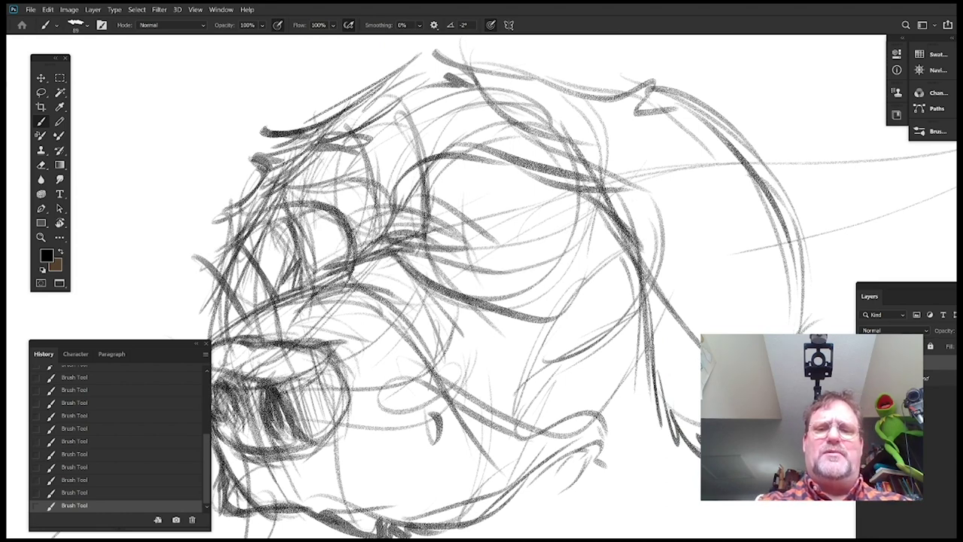
# Sketch a loose round eyeball in the near eye socket and rough in the far eye's rounded form
pyautogui.moveTo(606, 277); pyautogui.dragTo(580, 264)
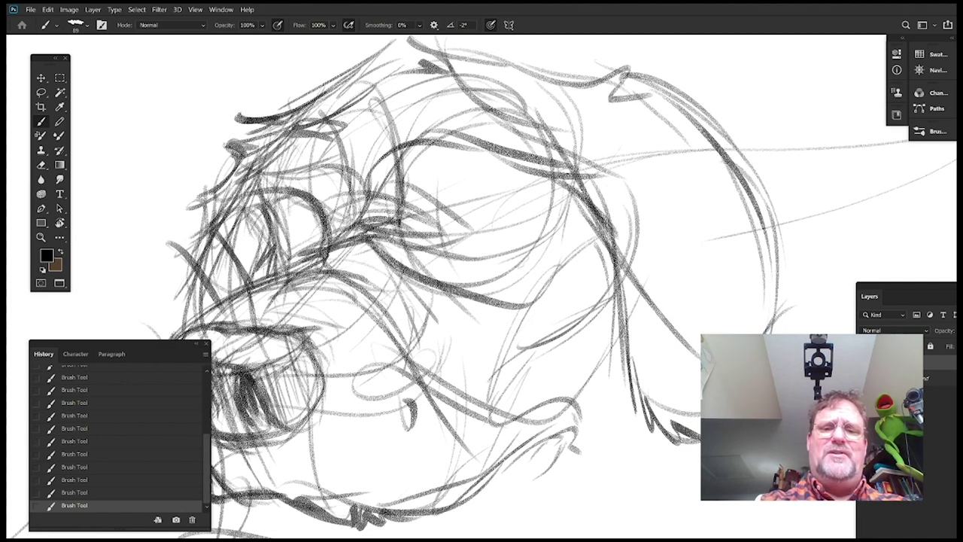
pyautogui.moveTo(481, 180); pyautogui.dragTo(463, 205)
pyautogui.moveTo(333, 256)
pyautogui.mouseDown()
pyautogui.moveTo(430, 226)
pyautogui.moveTo(459, 206)
pyautogui.mouseUp()
pyautogui.moveTo(405, 170)
pyautogui.mouseDown()
pyautogui.moveTo(416, 198)
pyautogui.moveTo(440, 172)
pyautogui.moveTo(401, 197)
pyautogui.moveTo(441, 167)
pyautogui.moveTo(447, 200)
pyautogui.moveTo(399, 226)
pyautogui.mouseUp()
pyautogui.moveTo(566, 256); pyautogui.dragTo(459, 303)
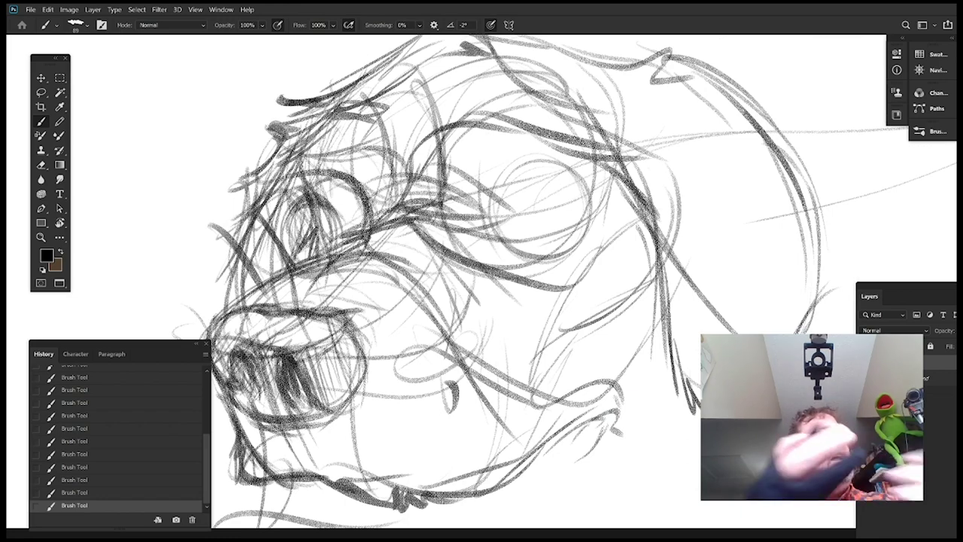
pyautogui.moveTo(635, 242)
pyautogui.mouseDown()
pyautogui.moveTo(634, 260)
pyautogui.moveTo(643, 237)
pyautogui.mouseUp()
pyautogui.moveTo(564, 225)
pyautogui.mouseDown()
pyautogui.moveTo(560, 208)
pyautogui.moveTo(552, 229)
pyautogui.mouseUp()
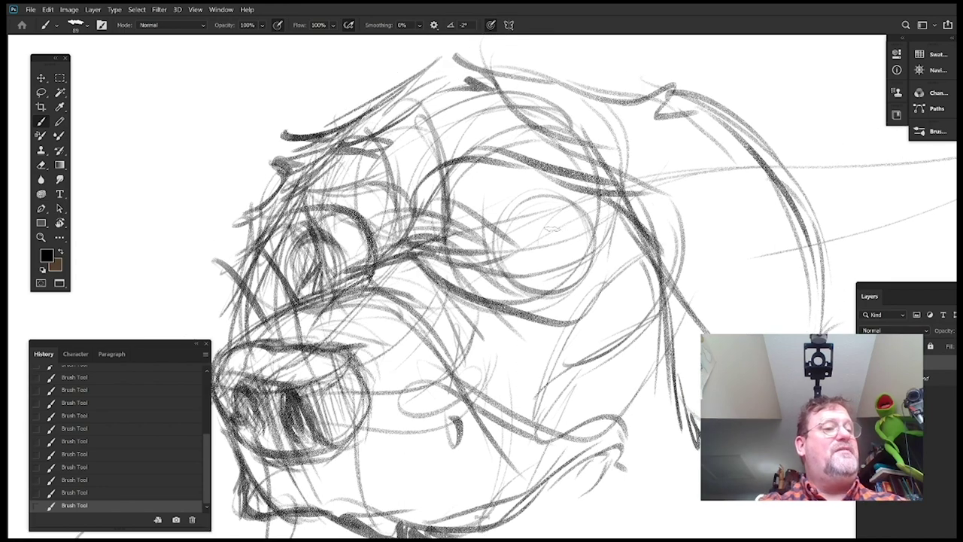
# Build up the inner brow above the far eye with vertical strokes and heavy short accents
pyautogui.moveTo(658, 167); pyautogui.dragTo(648, 221)
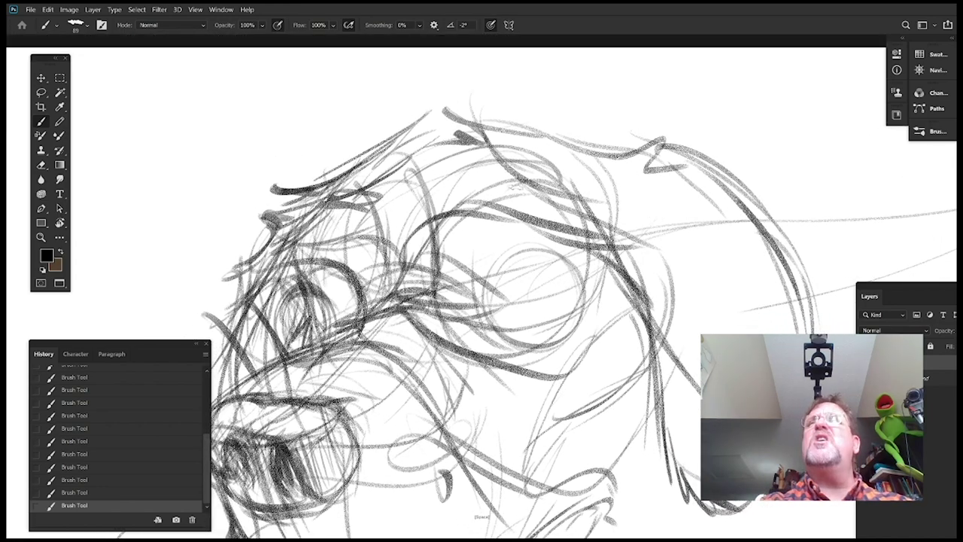
pyautogui.moveTo(380, 174); pyautogui.dragTo(392, 320)
pyautogui.moveTo(549, 265)
pyautogui.mouseDown()
pyautogui.moveTo(560, 282)
pyautogui.moveTo(605, 259)
pyautogui.mouseUp()
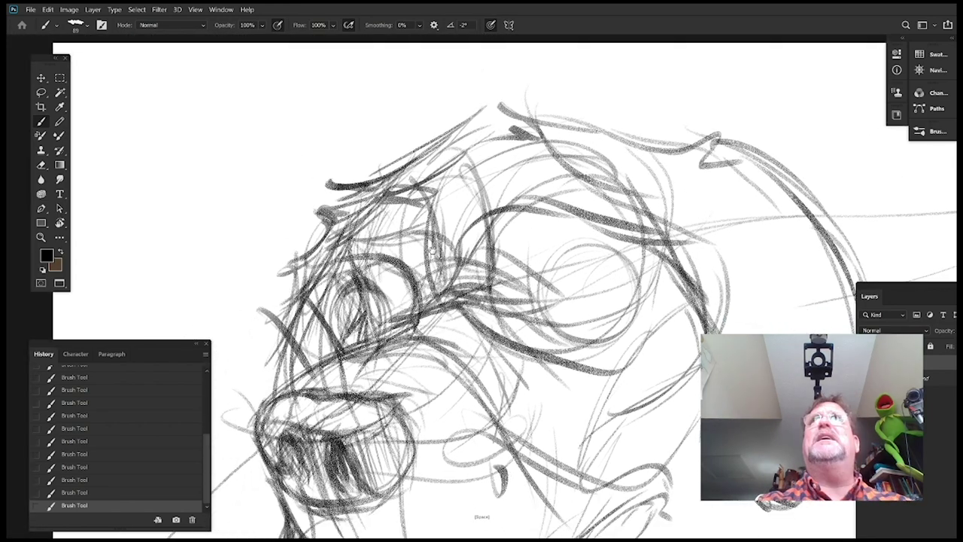
pyautogui.moveTo(513, 222)
pyautogui.mouseDown()
pyautogui.moveTo(556, 195)
pyautogui.moveTo(632, 207)
pyautogui.mouseUp()
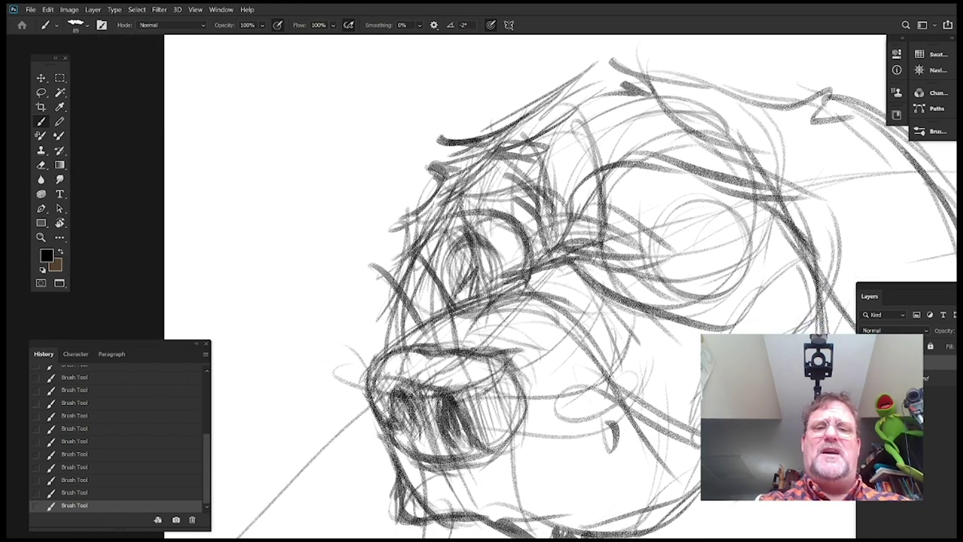
# Add solid dark tufts at the outer end of the far brow and strengthen the short contours below them
pyautogui.moveTo(465, 161)
pyautogui.mouseDown()
pyautogui.moveTo(426, 229)
pyautogui.moveTo(392, 232)
pyautogui.moveTo(394, 247)
pyautogui.mouseUp()
pyautogui.moveTo(411, 239); pyautogui.dragTo(389, 257)
pyautogui.moveTo(590, 277); pyautogui.dragTo(582, 252)
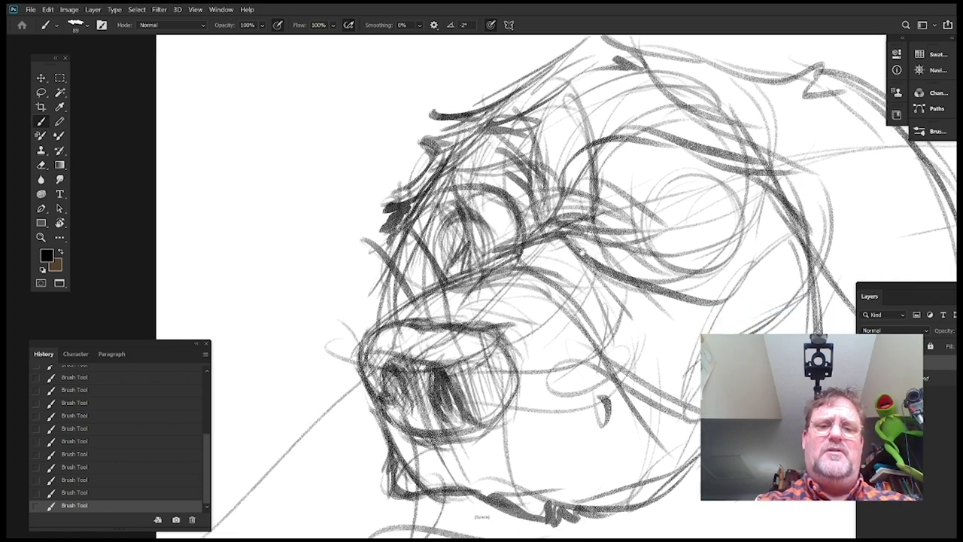
pyautogui.moveTo(482, 286); pyautogui.dragTo(463, 273)
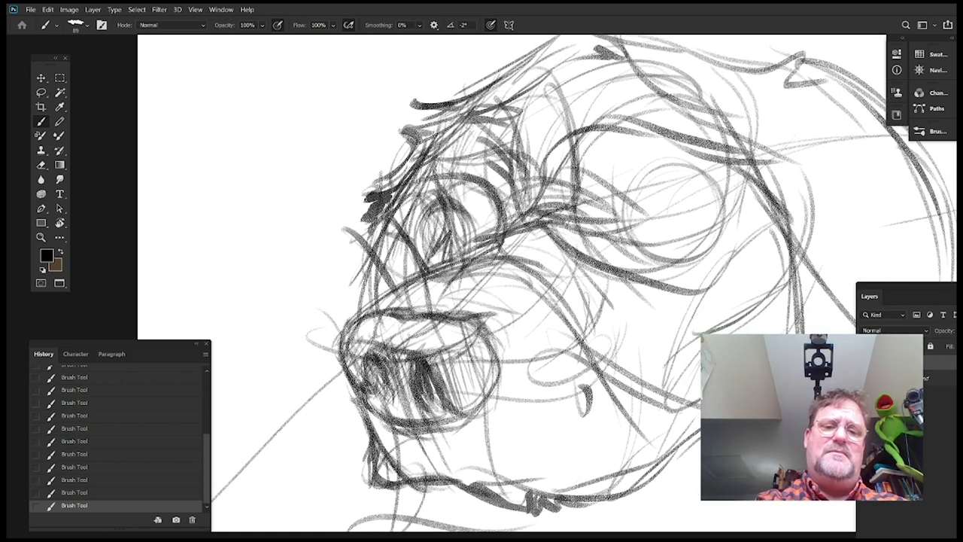
pyautogui.moveTo(388, 234); pyautogui.dragTo(402, 257)
pyautogui.moveTo(399, 252); pyautogui.dragTo(418, 272)
pyautogui.moveTo(549, 257); pyautogui.dragTo(540, 252)
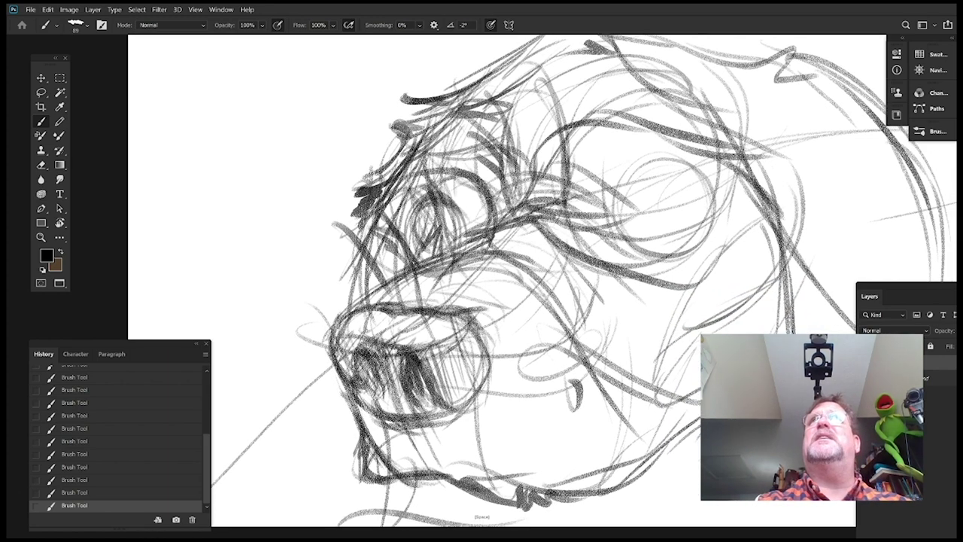
# Shape the far eye's lids with bold arcs and darken its pupil
pyautogui.moveTo(439, 201); pyautogui.dragTo(394, 244)
pyautogui.moveTo(436, 201)
pyautogui.mouseDown()
pyautogui.moveTo(462, 244)
pyautogui.moveTo(457, 254)
pyautogui.mouseUp()
pyautogui.moveTo(592, 270); pyautogui.dragTo(559, 244)
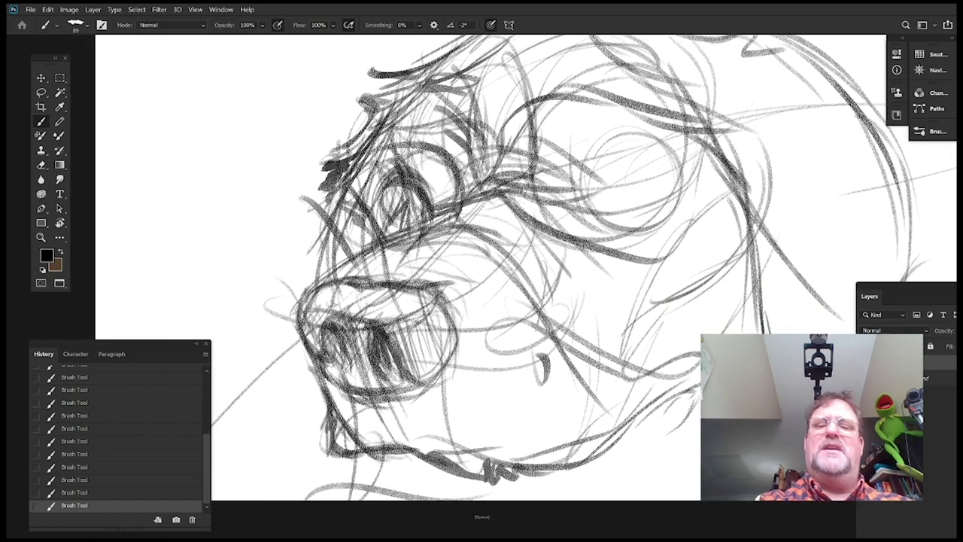
pyautogui.moveTo(401, 183); pyautogui.dragTo(406, 222)
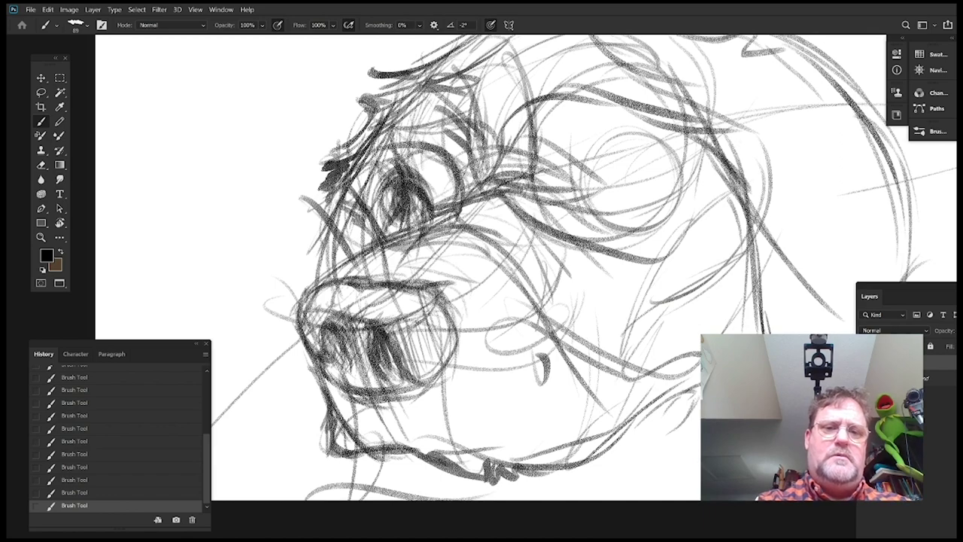
# Shade around the outside of the far eye and reinforce its lower lid through to the inner corner
pyautogui.moveTo(384, 181); pyautogui.dragTo(361, 214)
pyautogui.moveTo(390, 194); pyautogui.dragTo(339, 221)
pyautogui.moveTo(436, 200); pyautogui.dragTo(408, 250)
pyautogui.moveTo(635, 271); pyautogui.dragTo(580, 261)
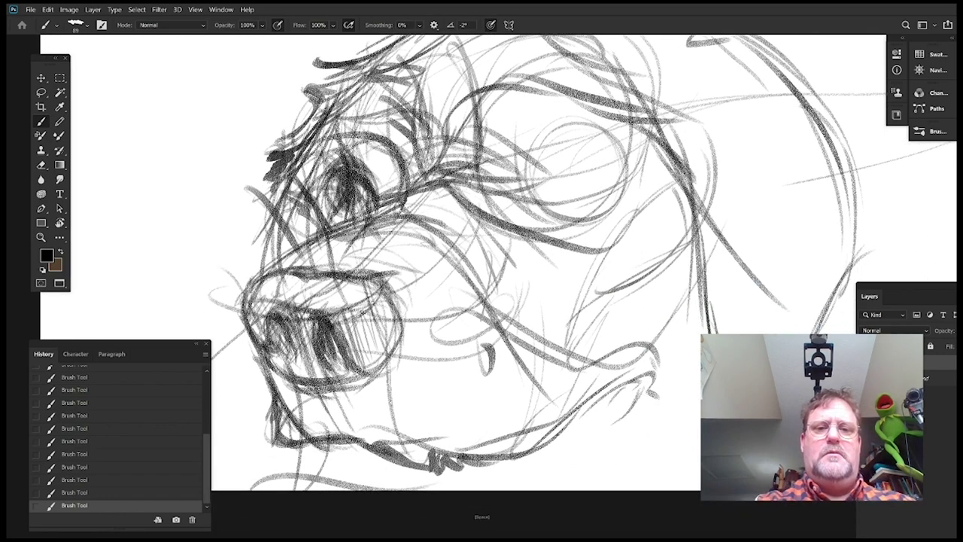
pyautogui.moveTo(349, 210); pyautogui.dragTo(396, 196)
pyautogui.moveTo(399, 209); pyautogui.dragTo(444, 196)
pyautogui.moveTo(527, 264); pyautogui.dragTo(560, 301)
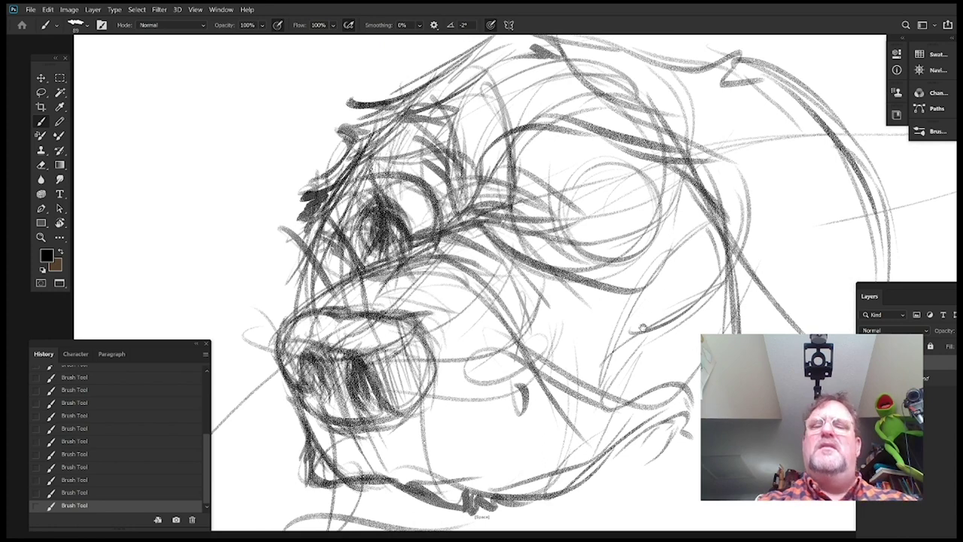
pyautogui.moveTo(643, 329); pyautogui.dragTo(617, 313)
# Deepen the far eye's pupil and lids, and darken the crease running from it toward the nose bridge
pyautogui.moveTo(382, 155); pyautogui.dragTo(399, 228)
pyautogui.moveTo(385, 233); pyautogui.dragTo(369, 248)
pyautogui.moveTo(398, 186); pyautogui.dragTo(408, 215)
pyautogui.moveTo(398, 257); pyautogui.dragTo(465, 232)
pyautogui.moveTo(568, 166); pyautogui.dragTo(542, 173)
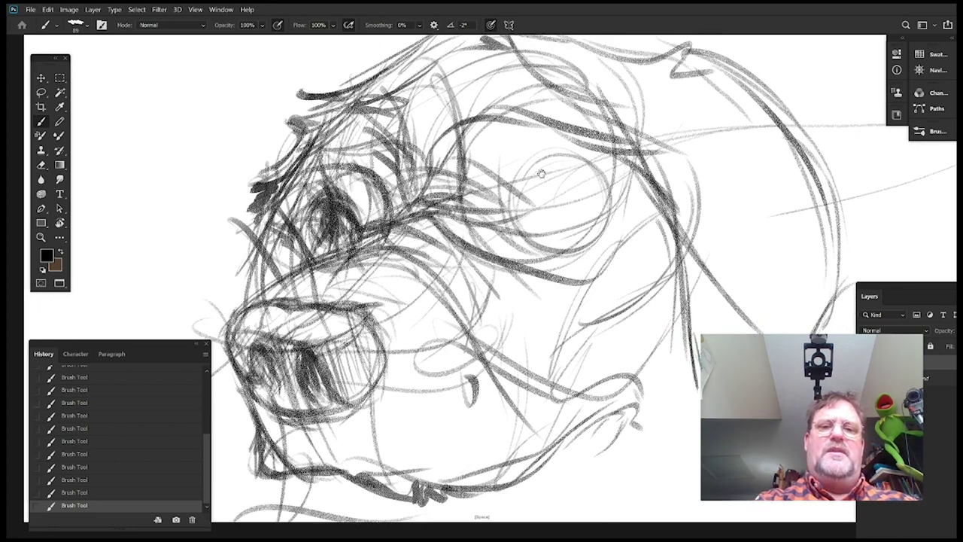
# Add crossing strokes between the eyes, running down from the near brow past the nose bridge onto the cheek
pyautogui.moveTo(494, 131); pyautogui.dragTo(448, 233)
pyautogui.moveTo(469, 173); pyautogui.dragTo(455, 239)
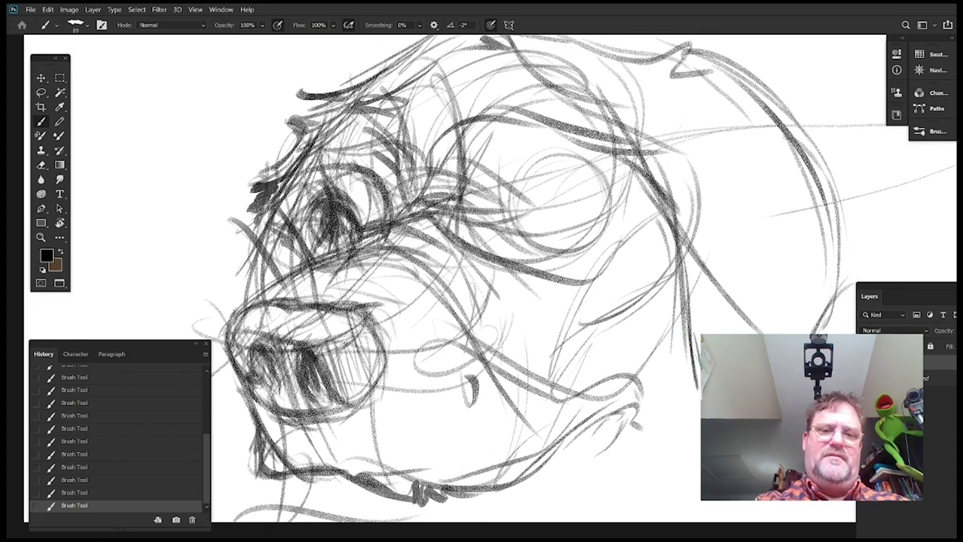
pyautogui.moveTo(454, 206); pyautogui.dragTo(503, 309)
pyautogui.moveTo(455, 220)
pyautogui.mouseDown()
pyautogui.moveTo(471, 289)
pyautogui.moveTo(446, 262)
pyautogui.mouseUp()
pyautogui.moveTo(608, 200)
pyautogui.mouseDown()
pyautogui.moveTo(587, 260)
pyautogui.moveTo(528, 232)
pyautogui.mouseUp()
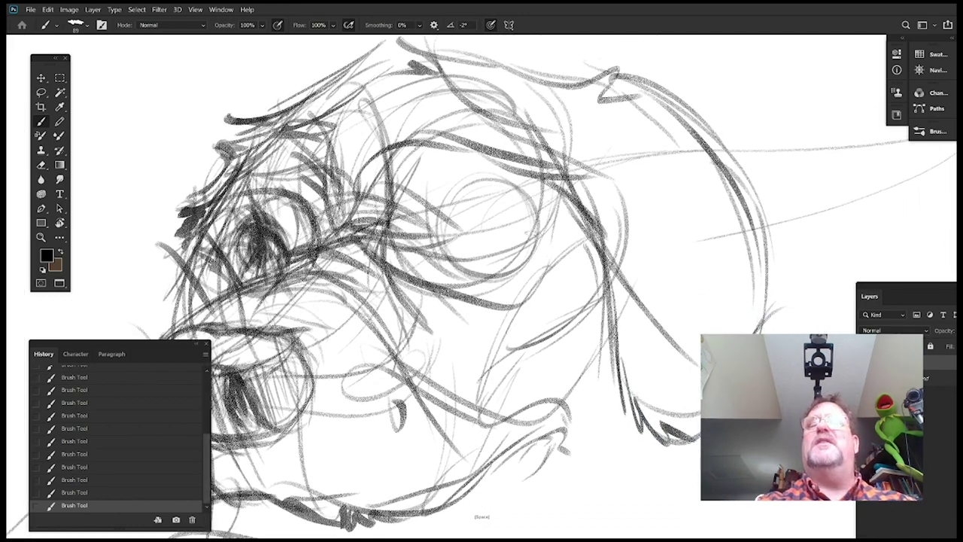
# Reinforce the folds leading from the nose bridge toward the near eye's inner corner
pyautogui.moveTo(366, 242); pyautogui.dragTo(441, 247)
pyautogui.moveTo(323, 249); pyautogui.dragTo(423, 276)
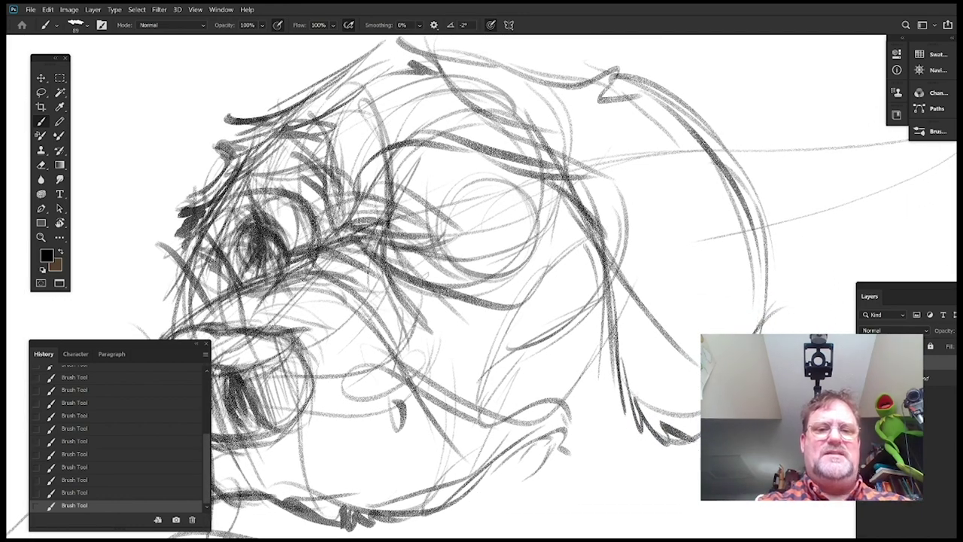
pyautogui.moveTo(486, 245)
pyautogui.mouseDown()
pyautogui.moveTo(507, 210)
pyautogui.moveTo(502, 234)
pyautogui.mouseUp()
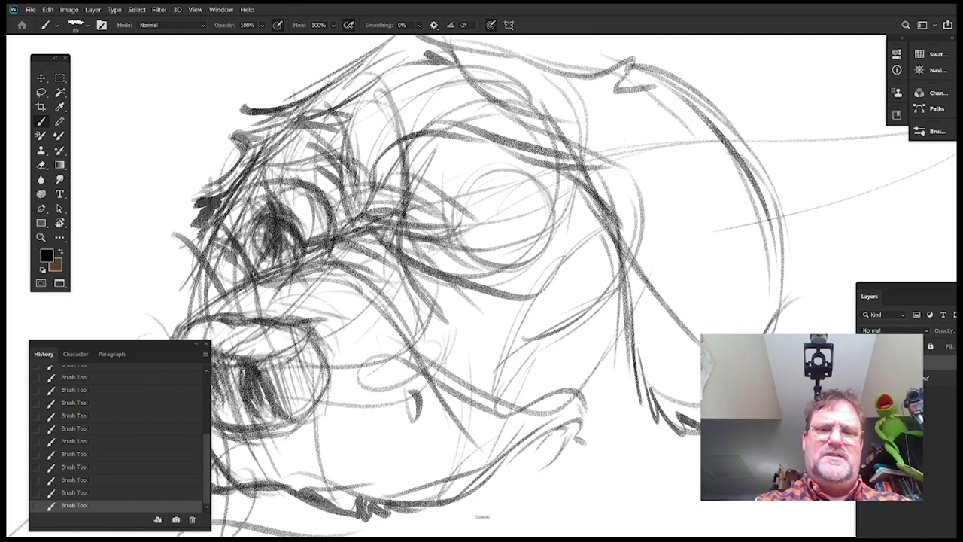
pyautogui.moveTo(403, 251); pyautogui.dragTo(459, 226)
pyautogui.moveTo(594, 248); pyautogui.dragTo(587, 232)
# Outline the near eye's upper and lower lids with bold curves meeting at the inner corner
pyautogui.moveTo(470, 193); pyautogui.dragTo(551, 214)
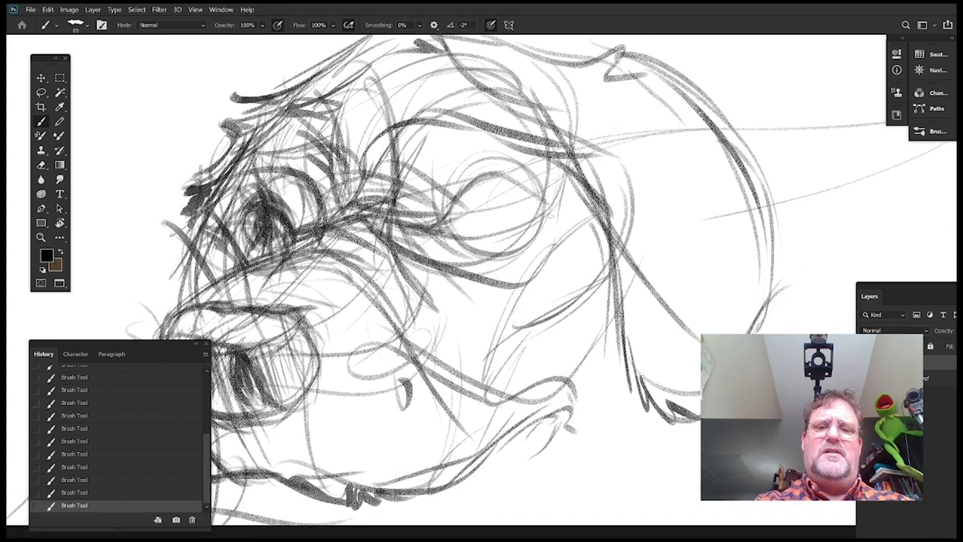
pyautogui.moveTo(514, 179); pyautogui.dragTo(558, 228)
pyautogui.moveTo(436, 226)
pyautogui.mouseDown()
pyautogui.moveTo(484, 247)
pyautogui.moveTo(533, 240)
pyautogui.moveTo(550, 191)
pyautogui.mouseUp()
pyautogui.moveTo(612, 228)
pyautogui.mouseDown()
pyautogui.moveTo(607, 271)
pyautogui.moveTo(600, 236)
pyautogui.mouseUp()
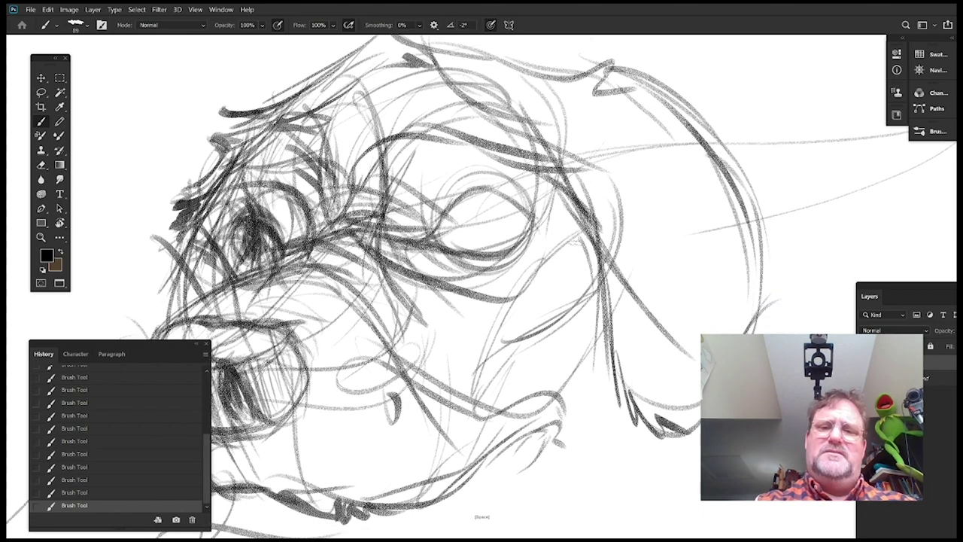
pyautogui.moveTo(430, 234); pyautogui.dragTo(460, 195)
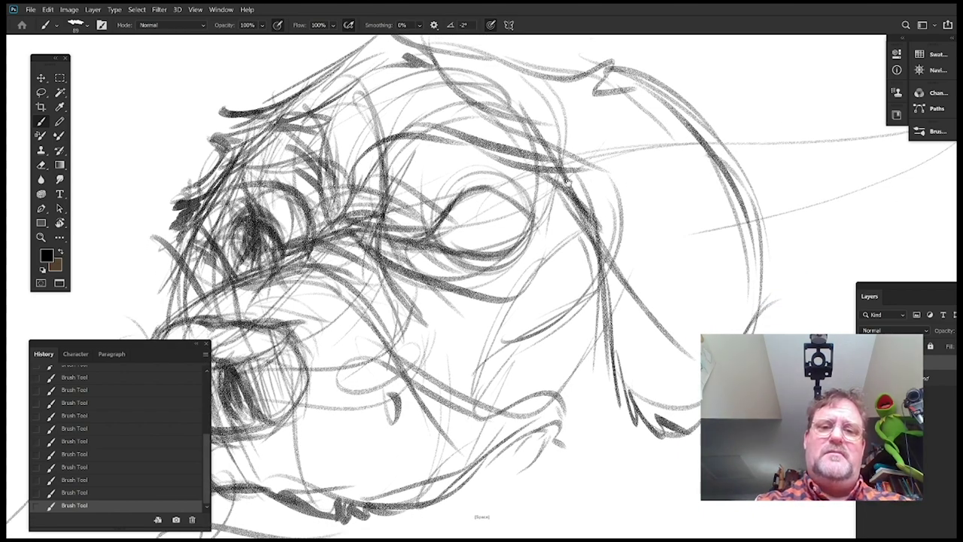
# Add a crease above the near eye, draw its round iris and thicken the upper lid out to the outer corner
pyautogui.moveTo(566, 181); pyautogui.dragTo(579, 188)
pyautogui.moveTo(590, 259)
pyautogui.mouseDown()
pyautogui.moveTo(576, 215)
pyautogui.moveTo(530, 233)
pyautogui.mouseUp()
pyautogui.moveTo(465, 173); pyautogui.dragTo(494, 213)
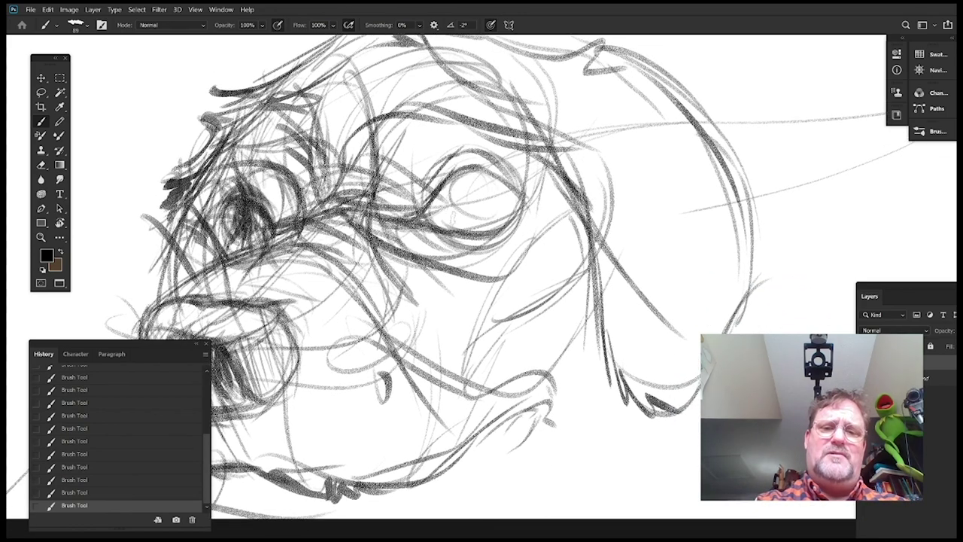
pyautogui.moveTo(449, 193); pyautogui.dragTo(483, 227)
pyautogui.moveTo(427, 205)
pyautogui.mouseDown()
pyautogui.moveTo(471, 172)
pyautogui.moveTo(530, 198)
pyautogui.moveTo(576, 202)
pyautogui.mouseUp()
pyautogui.moveTo(503, 153)
pyautogui.mouseDown()
pyautogui.moveTo(472, 205)
pyautogui.moveTo(516, 184)
pyautogui.mouseUp()
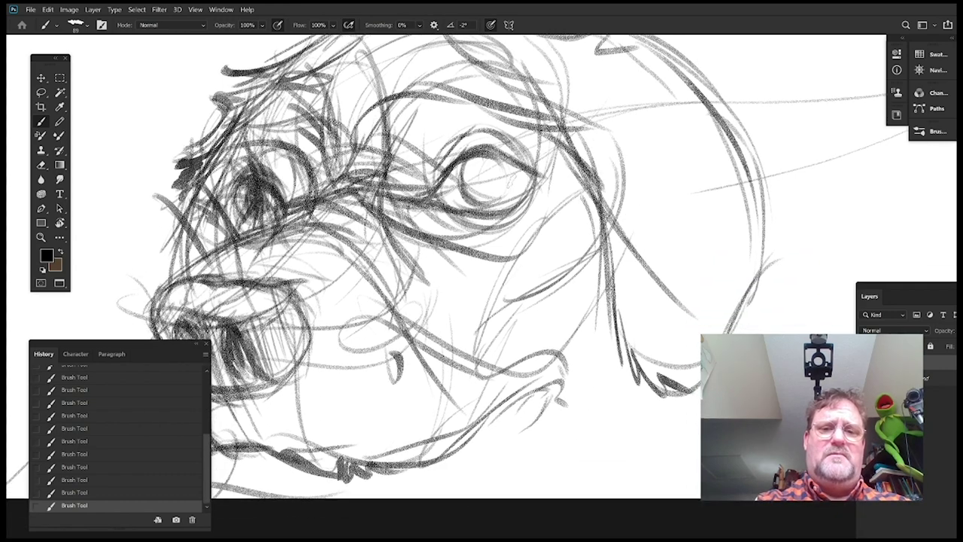
# Hatch the near eye's iris with fine strokes and darken the lids around it
pyautogui.moveTo(453, 163); pyautogui.dragTo(527, 183)
pyautogui.moveTo(487, 155); pyautogui.dragTo(559, 186)
pyautogui.moveTo(663, 236)
pyautogui.mouseDown()
pyautogui.moveTo(666, 289)
pyautogui.moveTo(662, 244)
pyautogui.mouseUp()
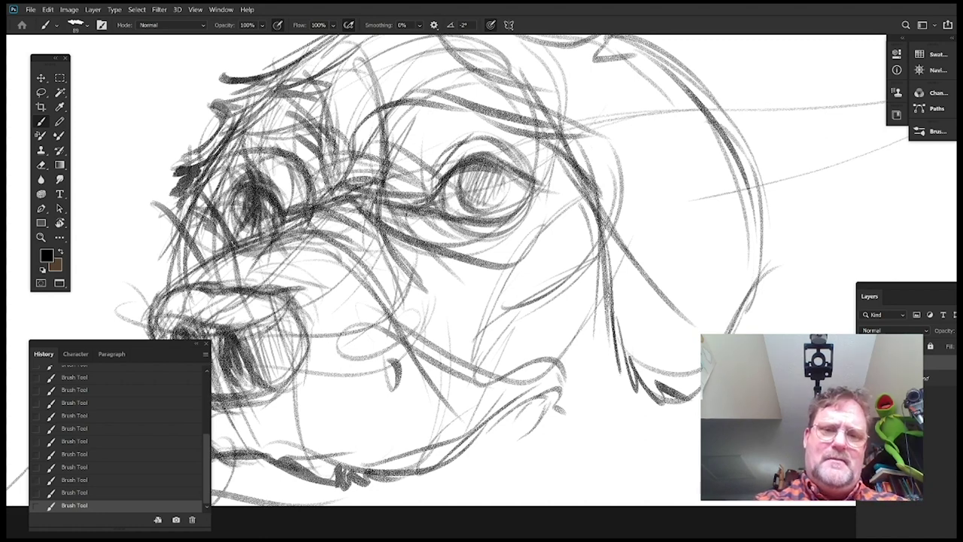
pyautogui.moveTo(453, 215); pyautogui.dragTo(520, 216)
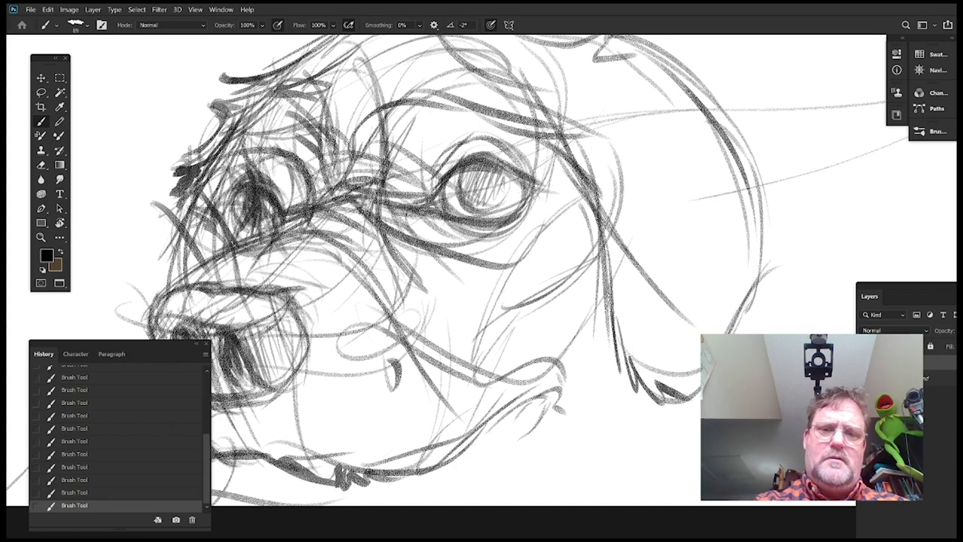
pyautogui.moveTo(544, 248)
pyautogui.mouseDown()
pyautogui.moveTo(587, 251)
pyautogui.moveTo(518, 292)
pyautogui.moveTo(577, 283)
pyautogui.moveTo(555, 301)
pyautogui.mouseUp()
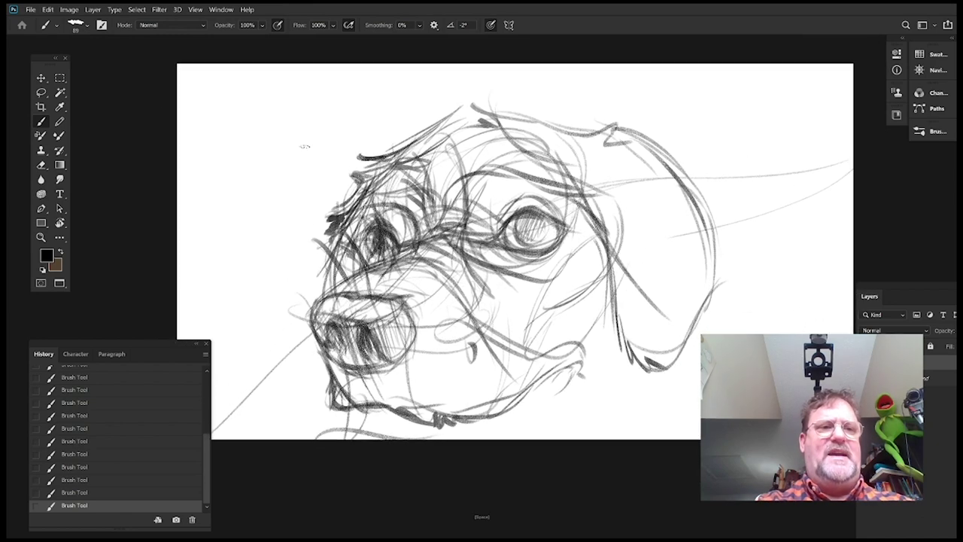
# Move the sketch layer upward on the canvas
pyautogui.press('v')
pyautogui.moveTo(539, 241); pyautogui.dragTo(527, 200)
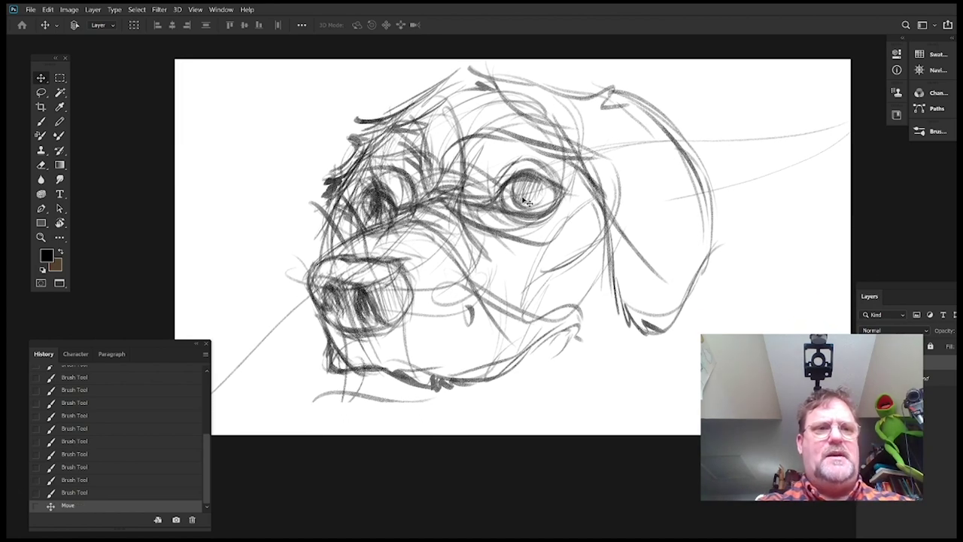
pyautogui.click(69, 9)
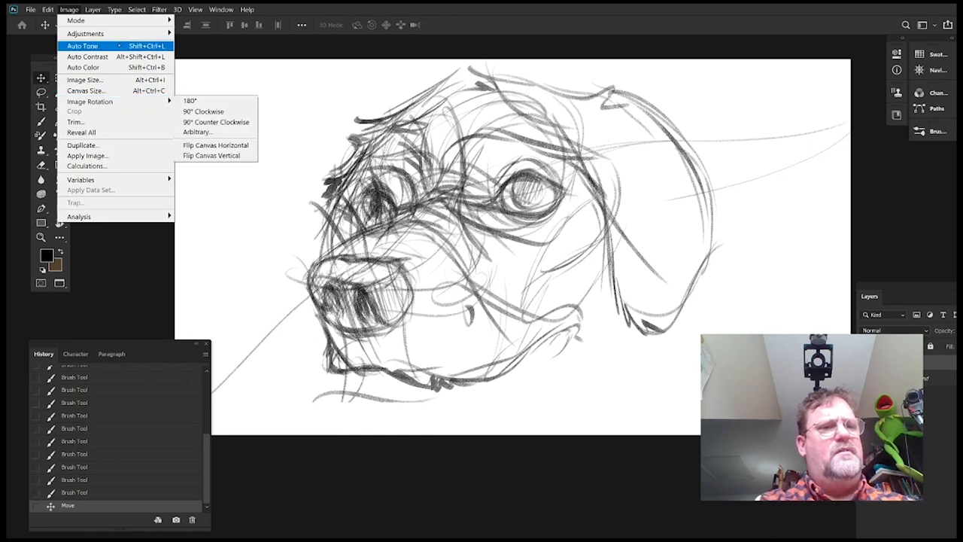
pyautogui.click(601, 30)
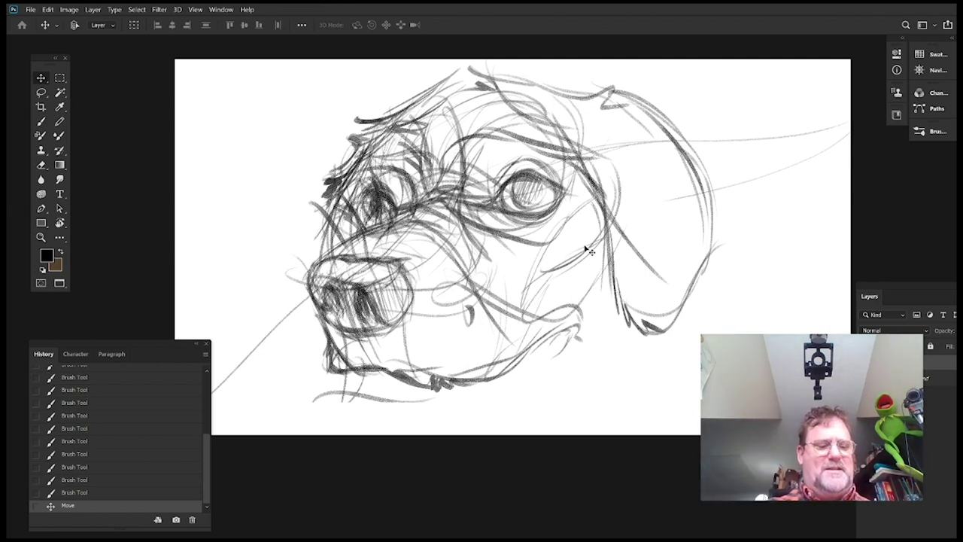
# Scale the whole head sketch down proportionally with Free Transform and reposition it higher on the canvas
pyautogui.hotkey('ctrl', 't')
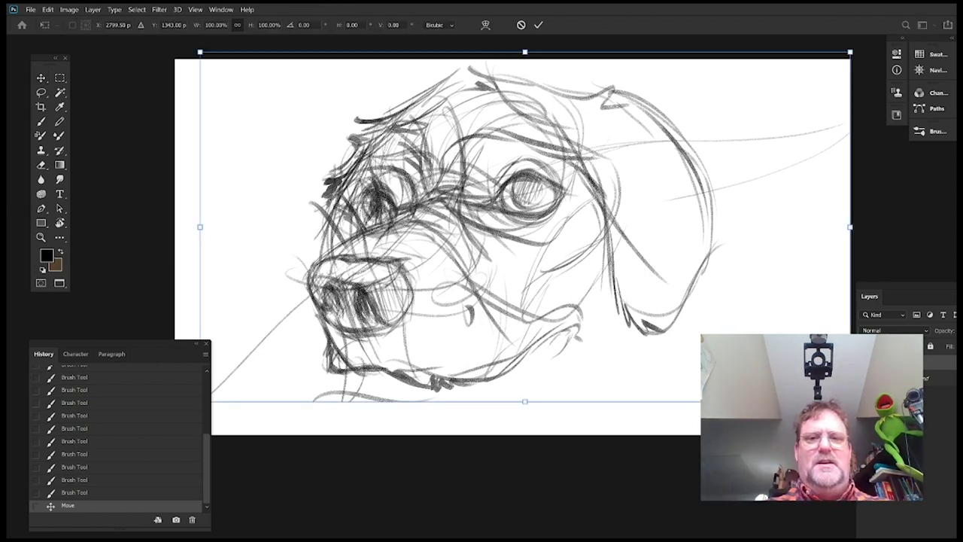
pyautogui.moveTo(851, 52); pyautogui.dragTo(774, 95)
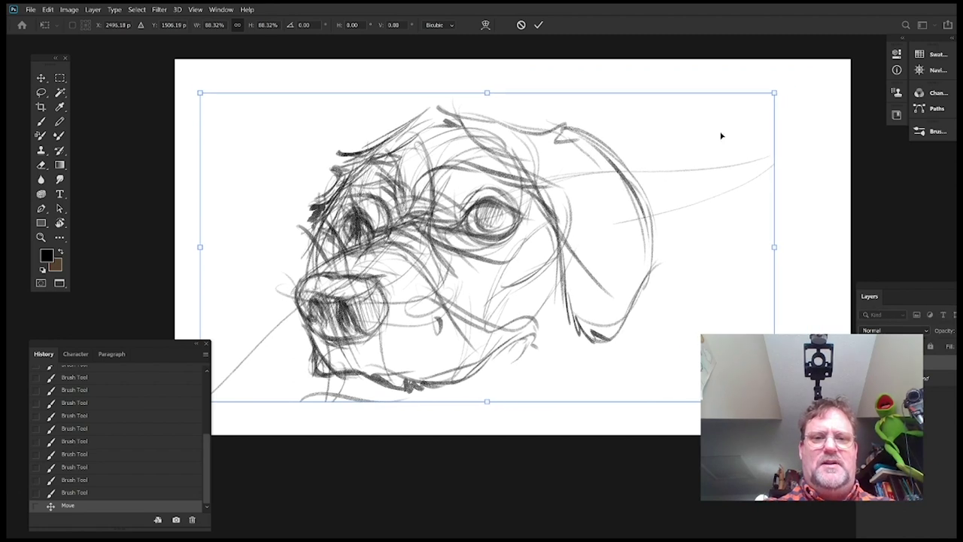
pyautogui.moveTo(607, 208); pyautogui.dragTo(631, 189)
pyautogui.moveTo(791, 80)
pyautogui.mouseDown()
pyautogui.moveTo(806, 69)
pyautogui.moveTo(776, 91)
pyautogui.moveTo(775, 81)
pyautogui.mouseUp()
pyautogui.moveTo(636, 167); pyautogui.dragTo(625, 155)
pyautogui.press('Return')
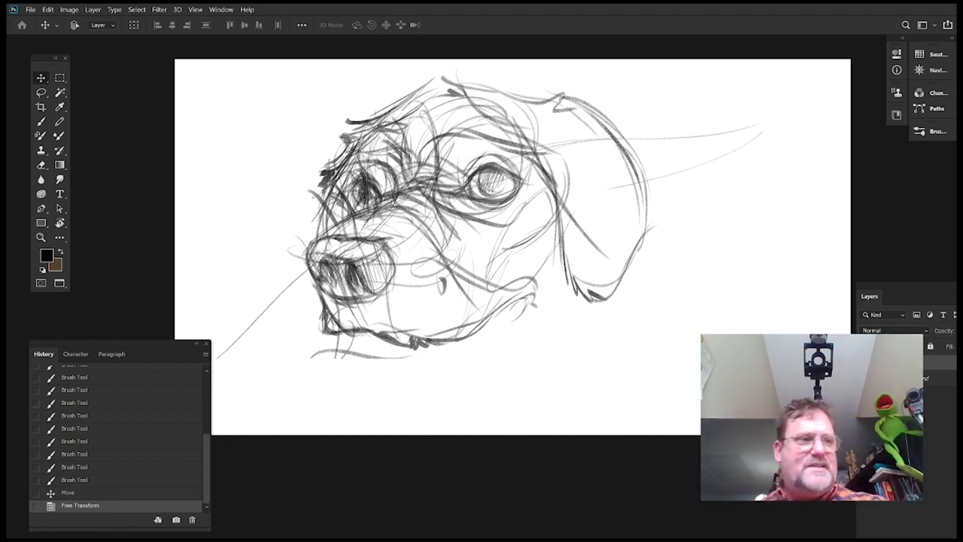
pyautogui.moveTo(497, 286); pyautogui.dragTo(512, 198)
pyautogui.moveTo(532, 246); pyautogui.dragTo(506, 214)
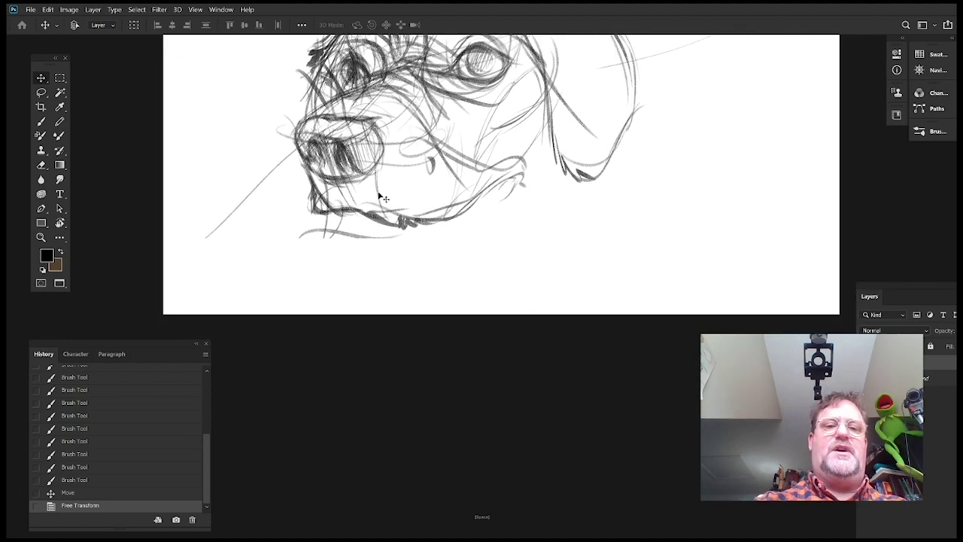
pyautogui.moveTo(381, 196); pyautogui.dragTo(457, 354)
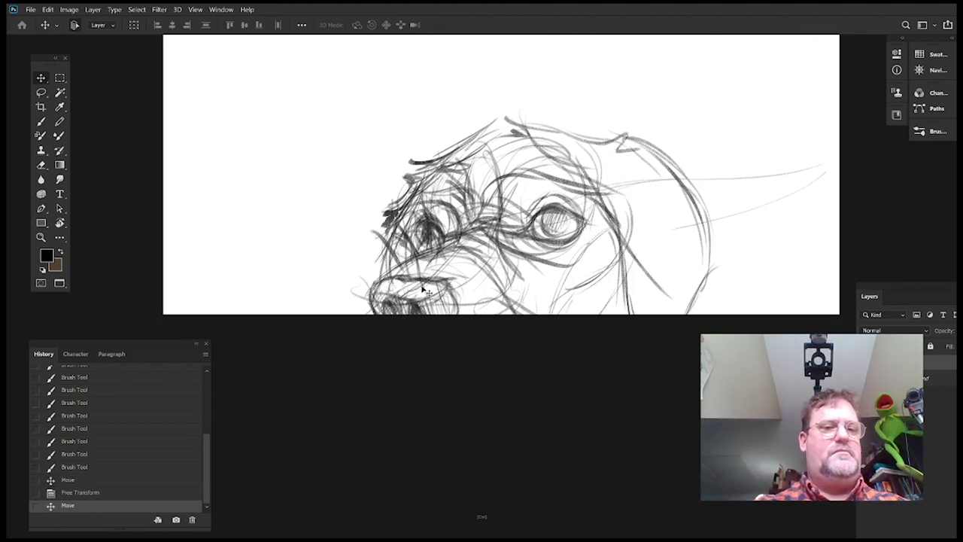
pyautogui.hotkey('ctrl', 'z')
# Switch to the Brush tool and rough in the open lower jaw with loose curved lines beneath the muzzle
pyautogui.moveTo(551, 186); pyautogui.dragTo(571, 235)
pyautogui.press('b')
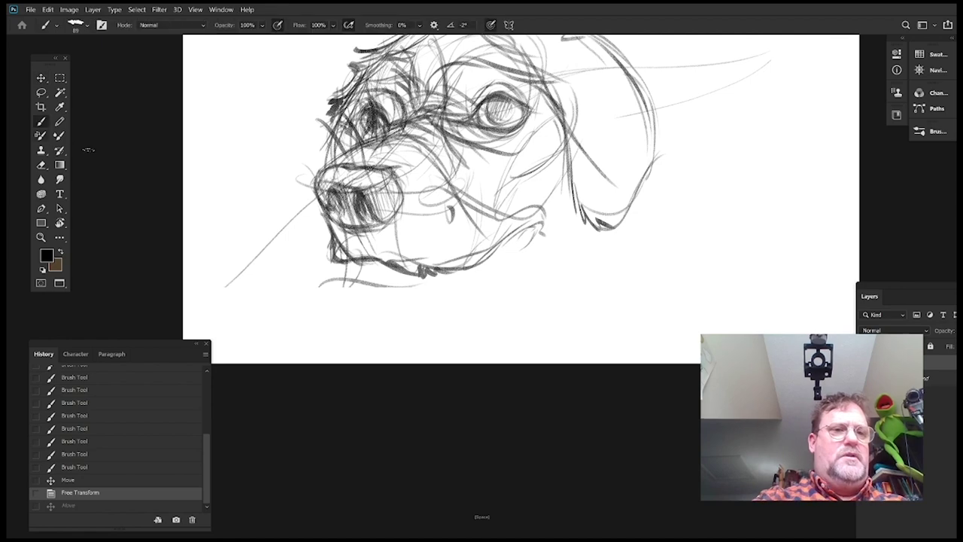
pyautogui.moveTo(518, 281)
pyautogui.mouseDown()
pyautogui.moveTo(524, 245)
pyautogui.moveTo(525, 266)
pyautogui.mouseUp()
pyautogui.moveTo(387, 213)
pyautogui.mouseDown()
pyautogui.moveTo(409, 309)
pyautogui.moveTo(418, 309)
pyautogui.mouseUp()
pyautogui.moveTo(588, 164)
pyautogui.mouseDown()
pyautogui.moveTo(586, 269)
pyautogui.moveTo(566, 192)
pyautogui.mouseUp()
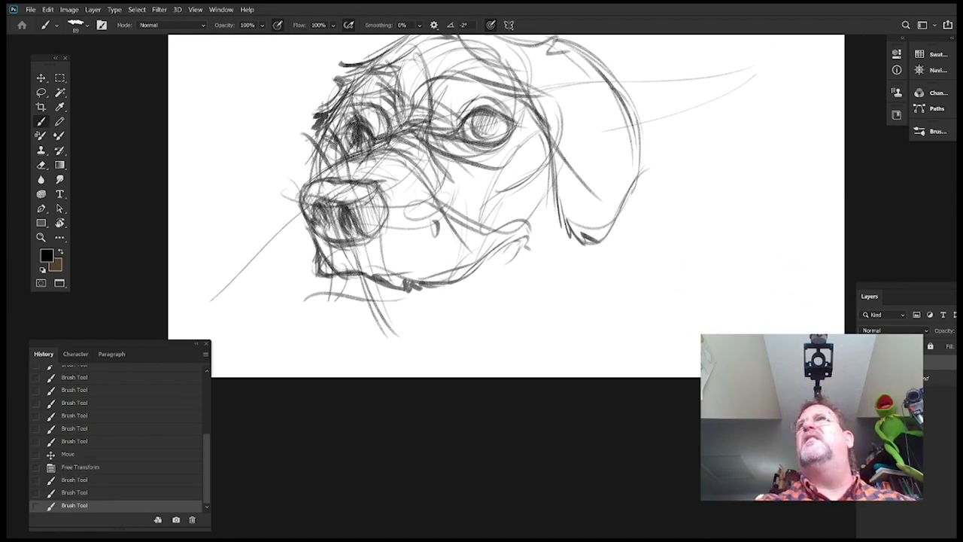
pyautogui.moveTo(354, 307)
pyautogui.mouseDown()
pyautogui.moveTo(426, 313)
pyautogui.moveTo(413, 320)
pyautogui.mouseUp()
# Extend the near ear with a longer rounded tip and draw a heavier second contour along its back edge
pyautogui.moveTo(614, 205)
pyautogui.mouseDown()
pyautogui.moveTo(574, 291)
pyautogui.moveTo(515, 229)
pyautogui.mouseUp()
pyautogui.moveTo(481, 305)
pyautogui.mouseDown()
pyautogui.moveTo(572, 241)
pyautogui.moveTo(594, 169)
pyautogui.mouseUp()
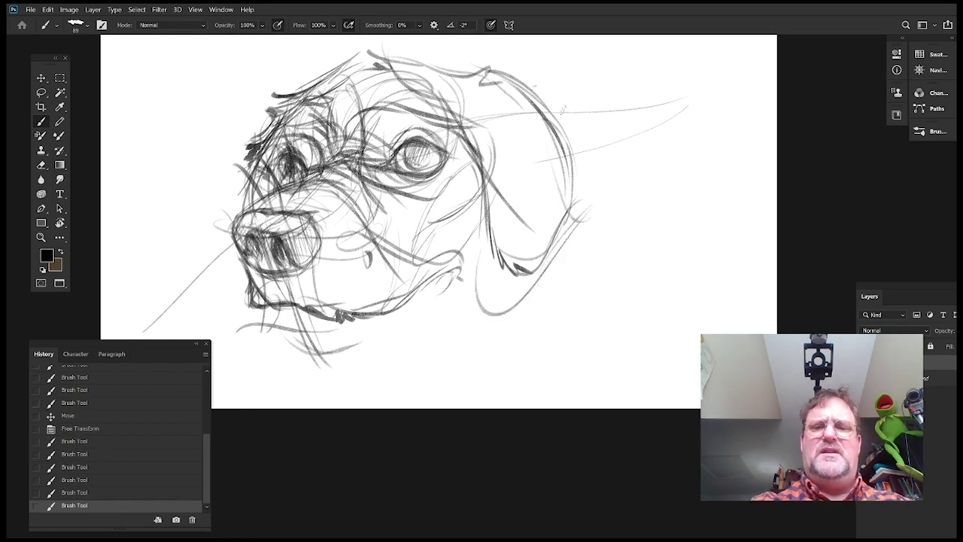
pyautogui.moveTo(563, 110); pyautogui.dragTo(578, 194)
pyautogui.moveTo(627, 210)
pyautogui.mouseDown()
pyautogui.moveTo(615, 273)
pyautogui.moveTo(601, 276)
pyautogui.mouseUp()
pyautogui.moveTo(498, 157)
pyautogui.mouseDown()
pyautogui.moveTo(526, 182)
pyautogui.moveTo(550, 275)
pyautogui.mouseUp()
pyautogui.moveTo(528, 196); pyautogui.dragTo(565, 258)
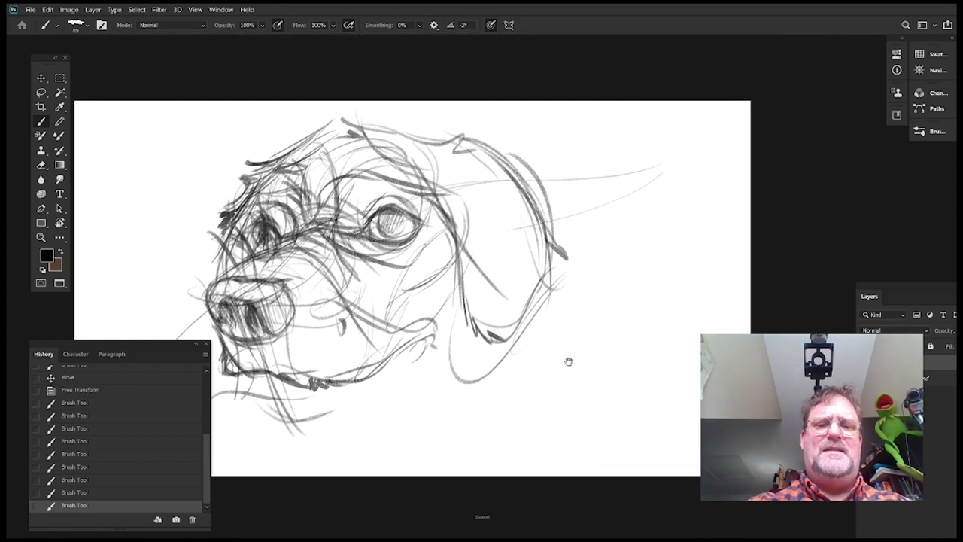
# Darken the front curve of the chin and sketch the lower jaw line sweeping back toward the mouth corner
pyautogui.moveTo(568, 361); pyautogui.dragTo(638, 311)
pyautogui.moveTo(487, 286); pyautogui.dragTo(500, 288)
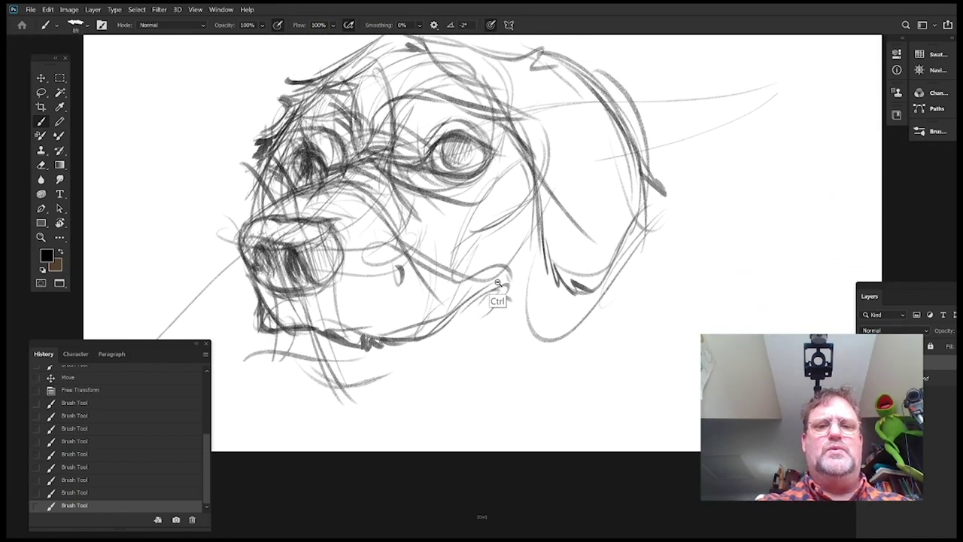
pyautogui.moveTo(579, 207)
pyautogui.mouseDown()
pyautogui.moveTo(622, 238)
pyautogui.moveTo(617, 250)
pyautogui.mouseUp()
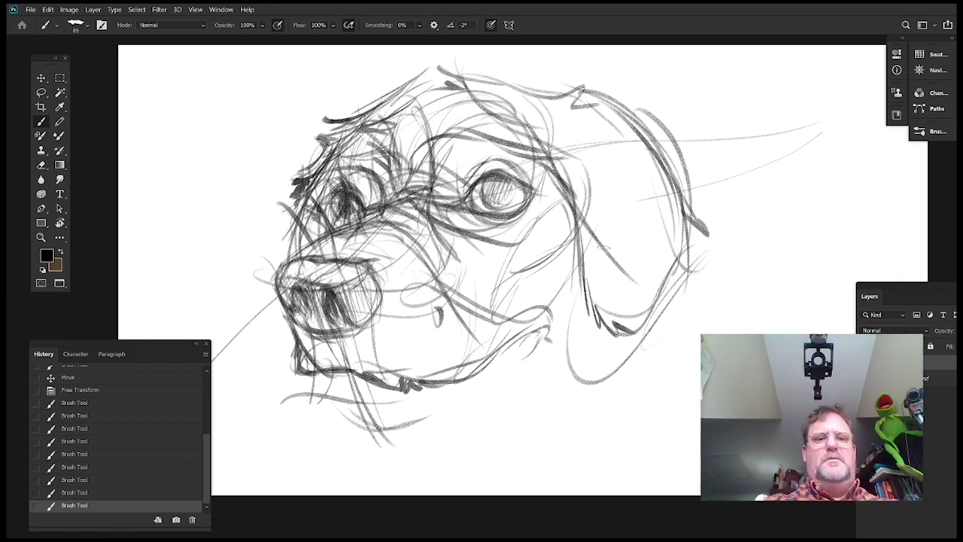
pyautogui.moveTo(430, 347)
pyautogui.mouseDown()
pyautogui.moveTo(469, 321)
pyautogui.moveTo(471, 279)
pyautogui.mouseUp()
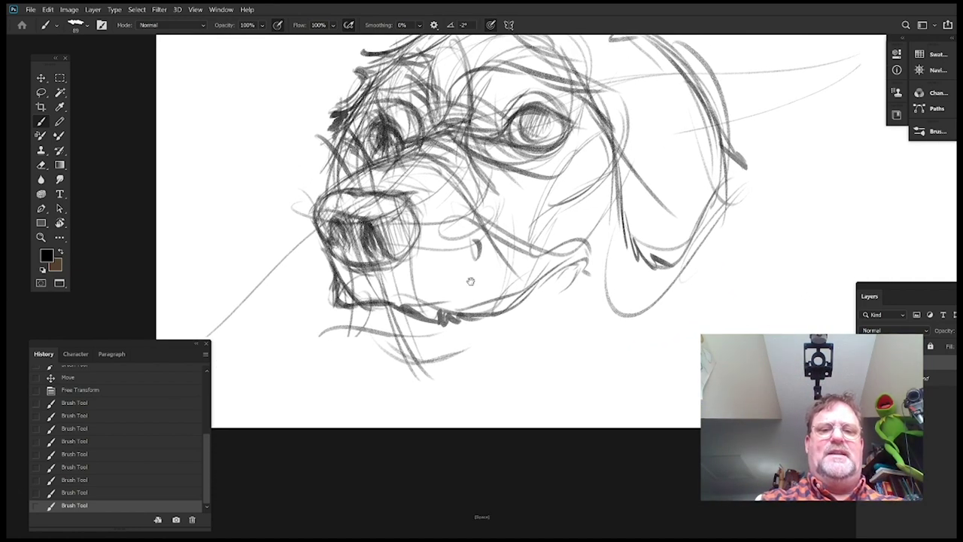
pyautogui.moveTo(482, 320); pyautogui.dragTo(470, 292)
pyautogui.moveTo(381, 333); pyautogui.dragTo(374, 360)
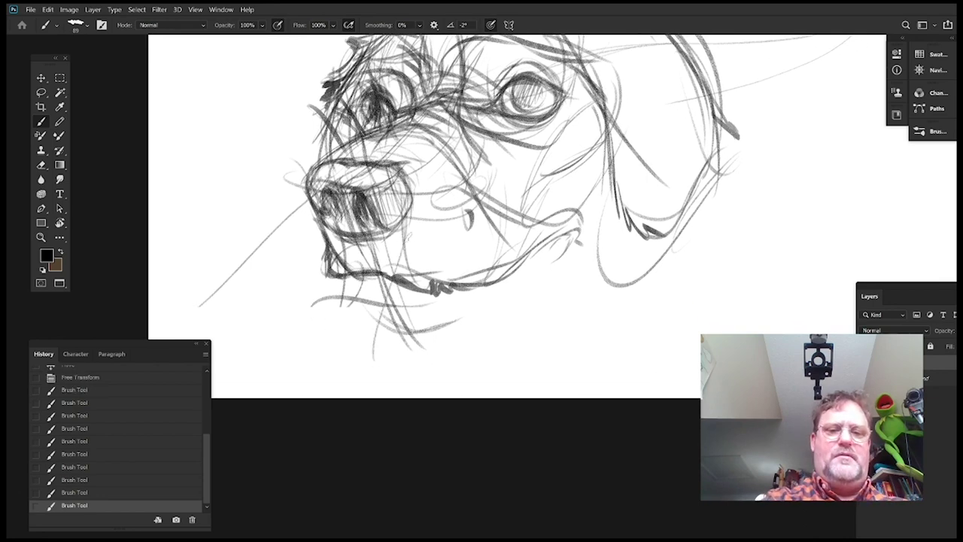
pyautogui.moveTo(385, 300); pyautogui.dragTo(411, 347)
pyautogui.moveTo(630, 167)
pyautogui.mouseDown()
pyautogui.moveTo(585, 236)
pyautogui.moveTo(577, 159)
pyautogui.mouseUp()
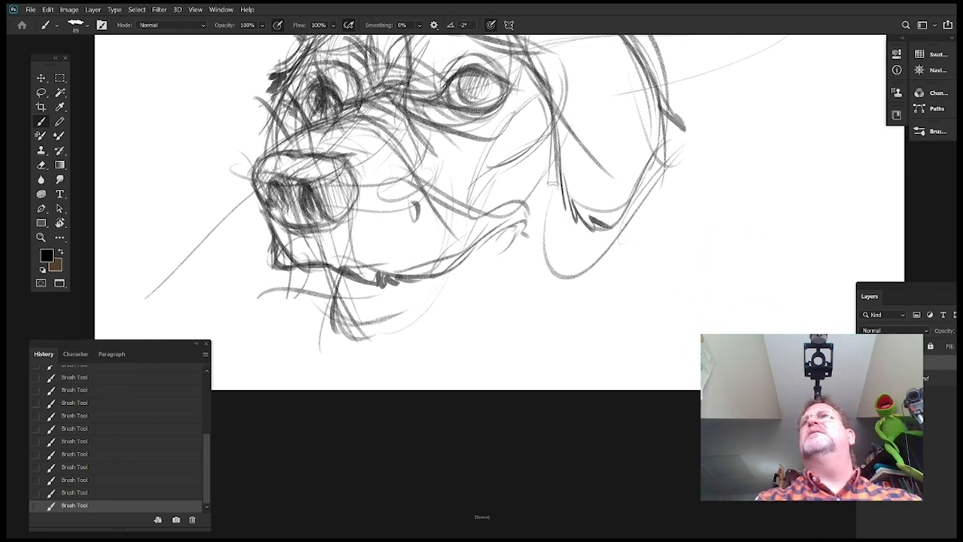
pyautogui.moveTo(336, 301)
pyautogui.mouseDown()
pyautogui.moveTo(371, 334)
pyautogui.moveTo(371, 353)
pyautogui.mouseUp()
pyautogui.moveTo(333, 325)
pyautogui.mouseDown()
pyautogui.moveTo(386, 366)
pyautogui.moveTo(481, 286)
pyautogui.mouseUp()
pyautogui.moveTo(380, 310); pyautogui.dragTo(443, 277)
pyautogui.moveTo(634, 219)
pyautogui.mouseDown()
pyautogui.moveTo(642, 305)
pyautogui.moveTo(658, 229)
pyautogui.mouseUp()
# Draw the underside contour of the lower jaw with several light strokes running back toward the cheek
pyautogui.moveTo(410, 390)
pyautogui.mouseDown()
pyautogui.moveTo(481, 357)
pyautogui.moveTo(542, 302)
pyautogui.moveTo(525, 348)
pyautogui.mouseUp()
pyautogui.moveTo(451, 402); pyautogui.dragTo(516, 366)
pyautogui.moveTo(572, 317); pyautogui.dragTo(544, 335)
pyautogui.moveTo(719, 246); pyautogui.dragTo(716, 306)
pyautogui.moveTo(589, 291); pyautogui.dragTo(607, 284)
pyautogui.moveTo(666, 292)
pyautogui.mouseDown()
pyautogui.moveTo(618, 359)
pyautogui.moveTo(627, 284)
pyautogui.moveTo(672, 215)
pyautogui.mouseUp()
# Layer more contour strokes along the lower jaw and strengthen its front edge below the upper lip
pyautogui.moveTo(483, 346)
pyautogui.mouseDown()
pyautogui.moveTo(567, 278)
pyautogui.moveTo(551, 314)
pyautogui.mouseUp()
pyautogui.moveTo(616, 302)
pyautogui.mouseDown()
pyautogui.moveTo(678, 299)
pyautogui.moveTo(678, 331)
pyautogui.mouseUp()
pyautogui.moveTo(450, 346); pyautogui.dragTo(527, 358)
pyautogui.moveTo(617, 238)
pyautogui.mouseDown()
pyautogui.moveTo(653, 266)
pyautogui.moveTo(738, 219)
pyautogui.mouseUp()
pyautogui.moveTo(469, 423); pyautogui.dragTo(404, 297)
pyautogui.moveTo(374, 164); pyautogui.dragTo(438, 289)
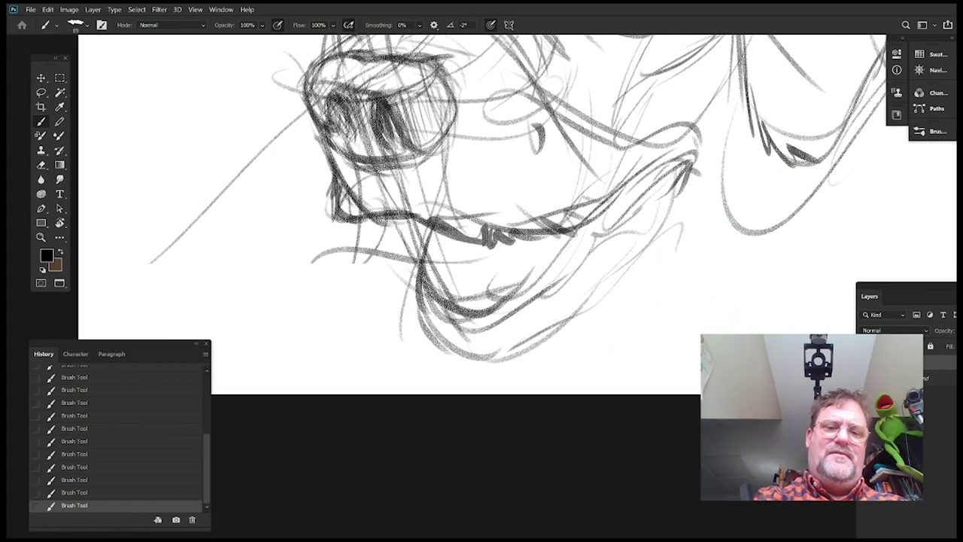
# Shape the front of the lower lip with a dark hook, thicken its inner rim and close the back of the open mouth
pyautogui.moveTo(412, 235)
pyautogui.mouseDown()
pyautogui.moveTo(448, 258)
pyautogui.moveTo(421, 280)
pyautogui.moveTo(445, 259)
pyautogui.moveTo(439, 281)
pyautogui.mouseUp()
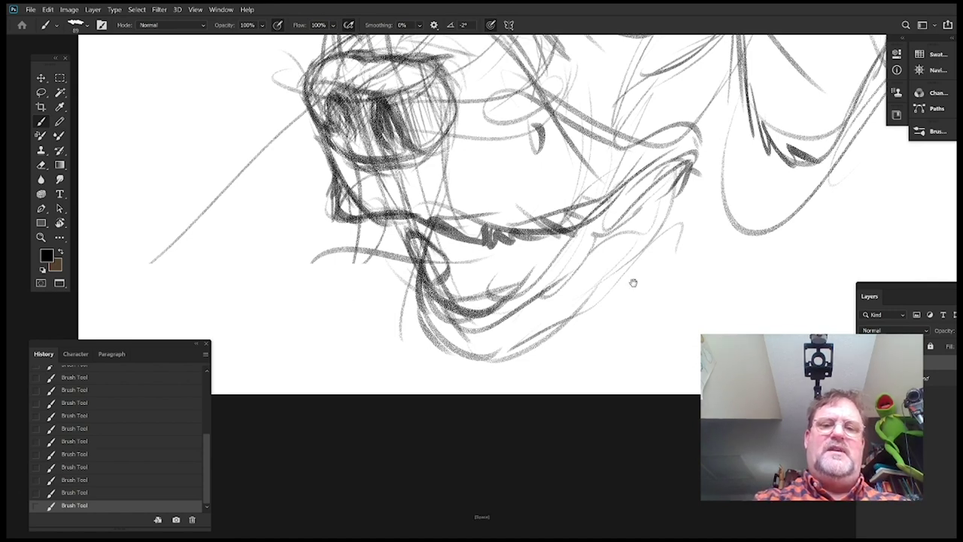
pyautogui.moveTo(633, 283); pyautogui.dragTo(615, 342)
pyautogui.moveTo(599, 311); pyautogui.dragTo(613, 270)
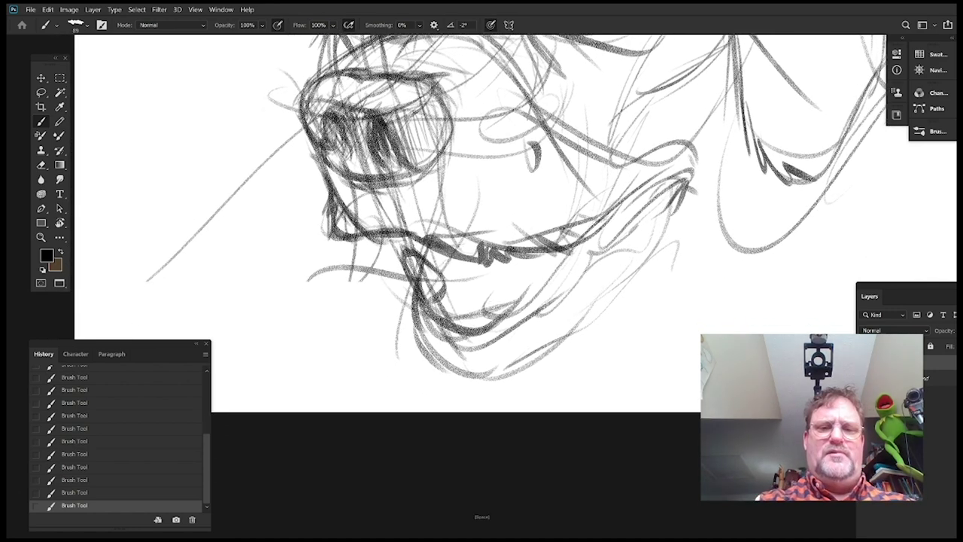
pyautogui.moveTo(470, 188)
pyautogui.mouseDown()
pyautogui.moveTo(437, 266)
pyautogui.moveTo(543, 273)
pyautogui.moveTo(555, 253)
pyautogui.mouseUp()
pyautogui.moveTo(618, 264)
pyautogui.mouseDown()
pyautogui.moveTo(581, 320)
pyautogui.moveTo(579, 287)
pyautogui.mouseUp()
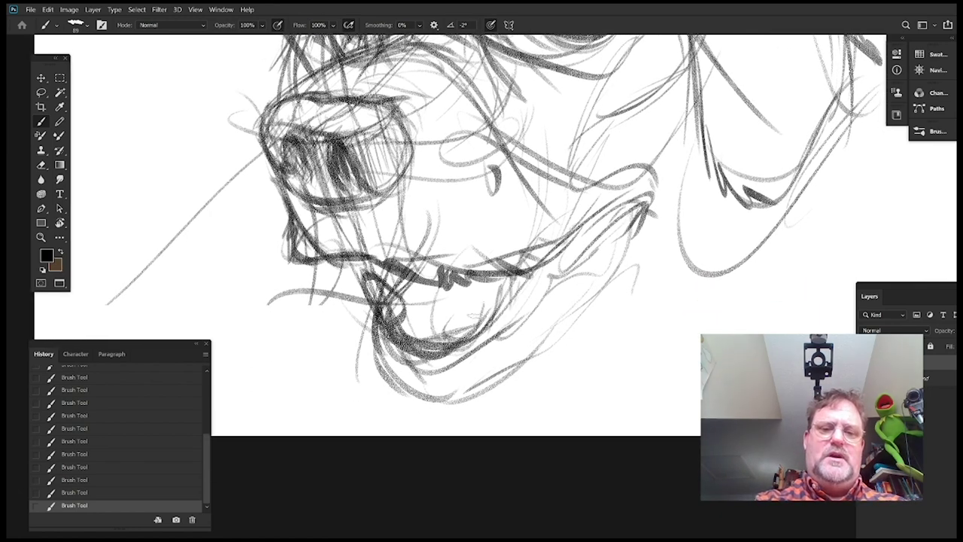
pyautogui.moveTo(514, 279); pyautogui.dragTo(491, 334)
pyautogui.moveTo(593, 248)
pyautogui.mouseDown()
pyautogui.moveTo(637, 387)
pyautogui.moveTo(606, 170)
pyautogui.mouseUp()
pyautogui.moveTo(405, 249); pyautogui.dragTo(486, 254)
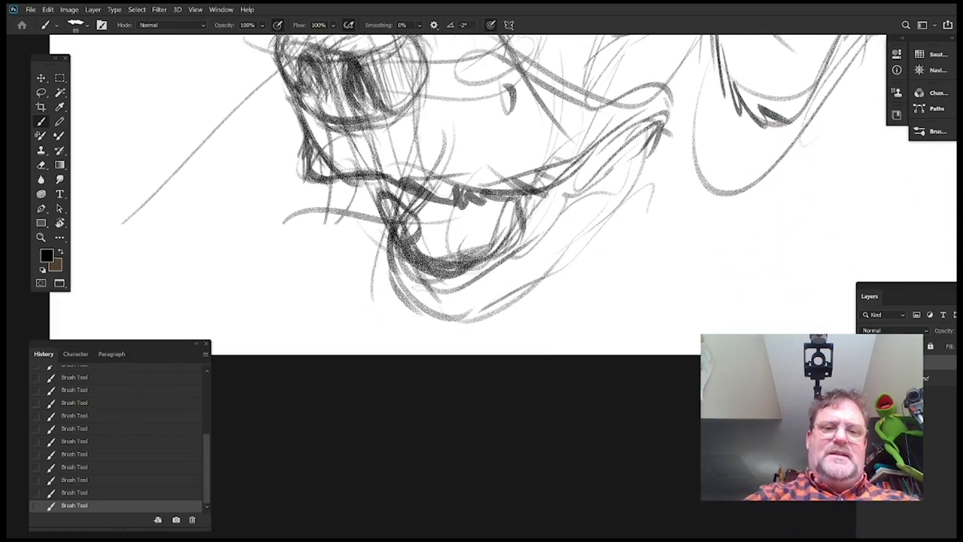
pyautogui.moveTo(553, 237); pyautogui.dragTo(546, 223)
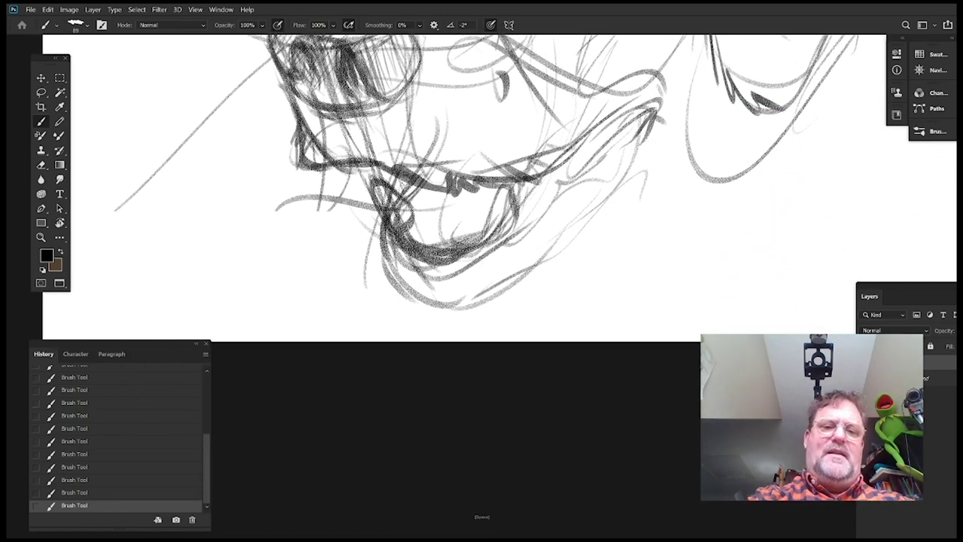
# Add short, jagged fur strokes along the underside of the chin
pyautogui.moveTo(407, 255)
pyautogui.mouseDown()
pyautogui.moveTo(441, 293)
pyautogui.moveTo(435, 313)
pyautogui.moveTo(447, 315)
pyautogui.mouseUp()
pyautogui.moveTo(450, 294); pyautogui.dragTo(459, 317)
pyautogui.moveTo(462, 295); pyautogui.dragTo(474, 313)
pyautogui.moveTo(635, 216)
pyautogui.mouseDown()
pyautogui.moveTo(654, 395)
pyautogui.moveTo(607, 295)
pyautogui.mouseUp()
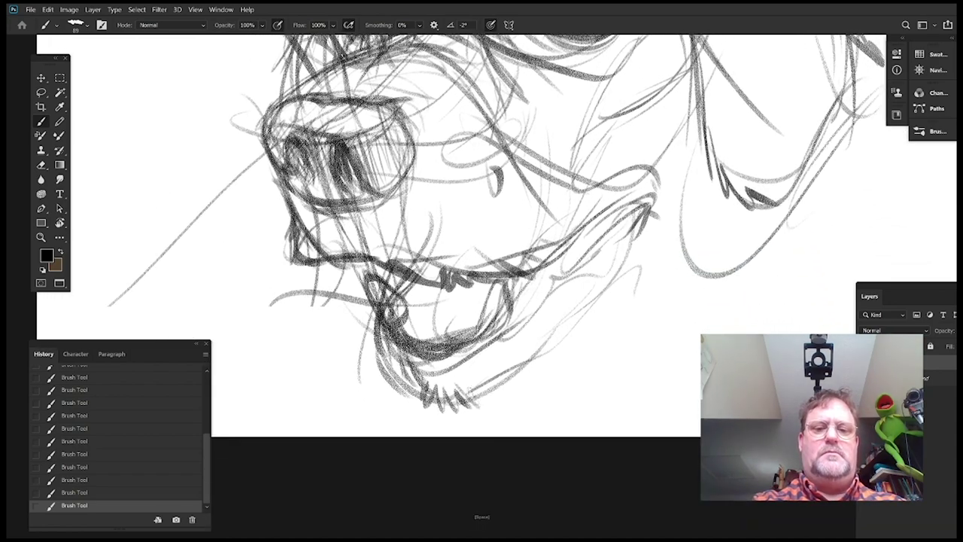
pyautogui.moveTo(468, 389); pyautogui.dragTo(486, 403)
pyautogui.moveTo(478, 374); pyautogui.dragTo(505, 387)
pyautogui.moveTo(635, 260)
pyautogui.mouseDown()
pyautogui.moveTo(672, 330)
pyautogui.moveTo(670, 312)
pyautogui.mouseUp()
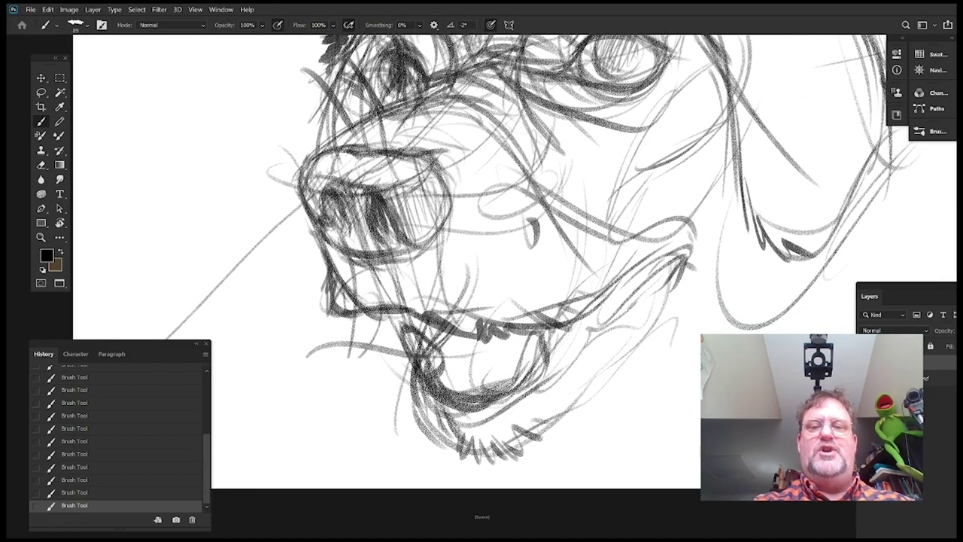
# Hatch the inside back of the open mouth with short slanted strokes
pyautogui.scroll(-3, 617, 322)
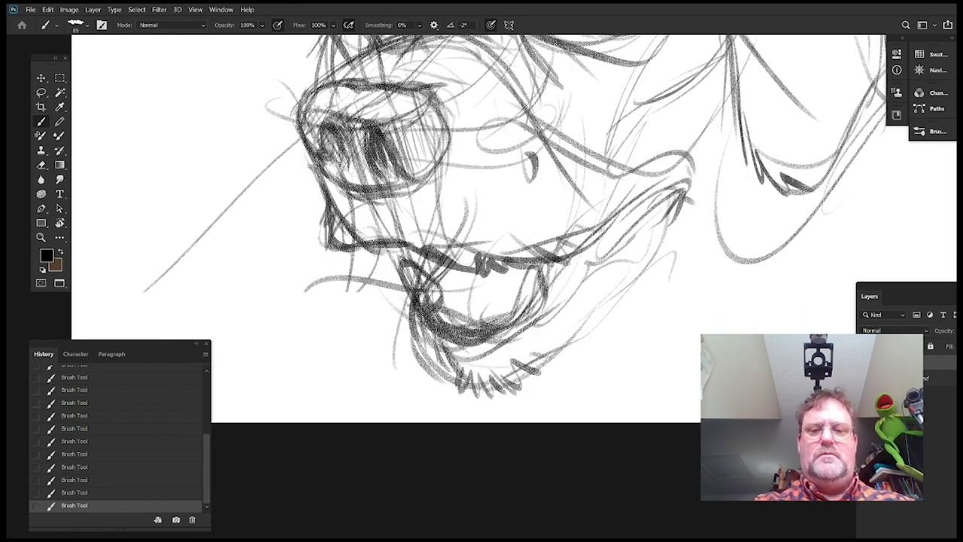
pyautogui.moveTo(516, 280); pyautogui.dragTo(496, 323)
pyautogui.moveTo(536, 269)
pyautogui.mouseDown()
pyautogui.moveTo(528, 322)
pyautogui.moveTo(515, 330)
pyautogui.mouseUp()
pyautogui.moveTo(504, 286); pyautogui.dragTo(479, 331)
pyautogui.moveTo(529, 271); pyautogui.dragTo(501, 296)
pyautogui.moveTo(629, 245)
pyautogui.mouseDown()
pyautogui.moveTo(622, 356)
pyautogui.moveTo(603, 352)
pyautogui.mouseUp()
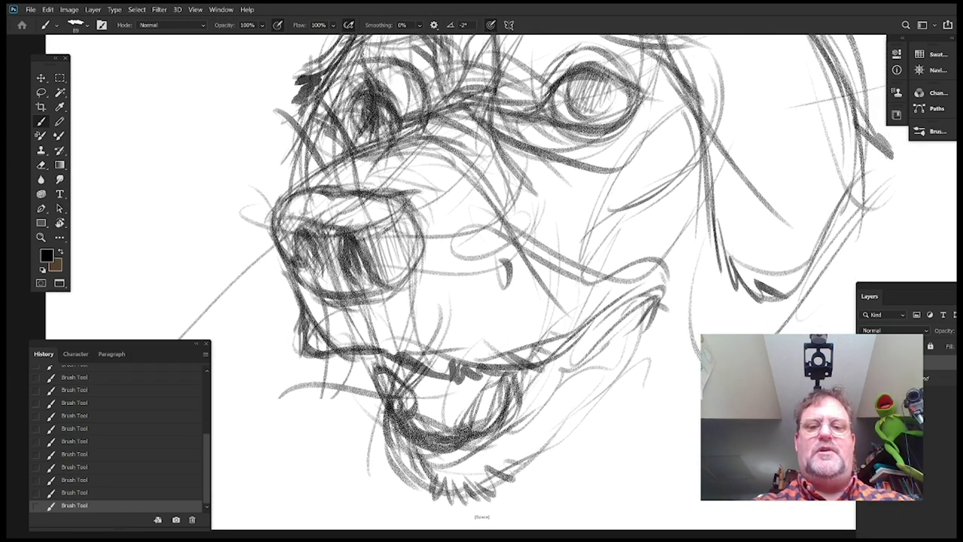
# Darken the upper lip line toward the mouth corner and extend the lower lip's back edge up to it
pyautogui.moveTo(497, 370)
pyautogui.mouseDown()
pyautogui.moveTo(605, 311)
pyautogui.moveTo(609, 322)
pyautogui.mouseUp()
pyautogui.moveTo(676, 330)
pyautogui.mouseDown()
pyautogui.moveTo(669, 346)
pyautogui.moveTo(650, 284)
pyautogui.mouseUp()
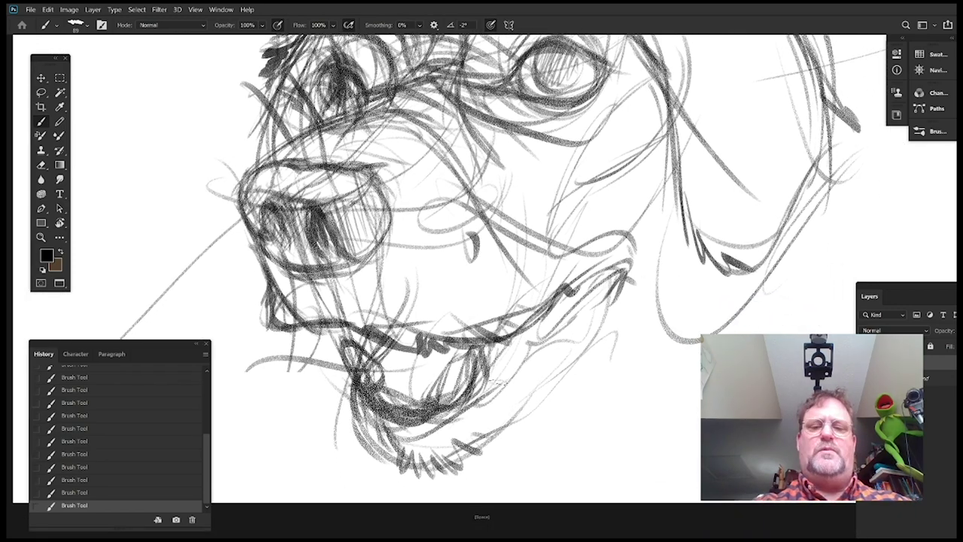
pyautogui.moveTo(487, 378)
pyautogui.mouseDown()
pyautogui.moveTo(518, 327)
pyautogui.moveTo(488, 372)
pyautogui.mouseUp()
pyautogui.moveTo(602, 339); pyautogui.dragTo(610, 287)
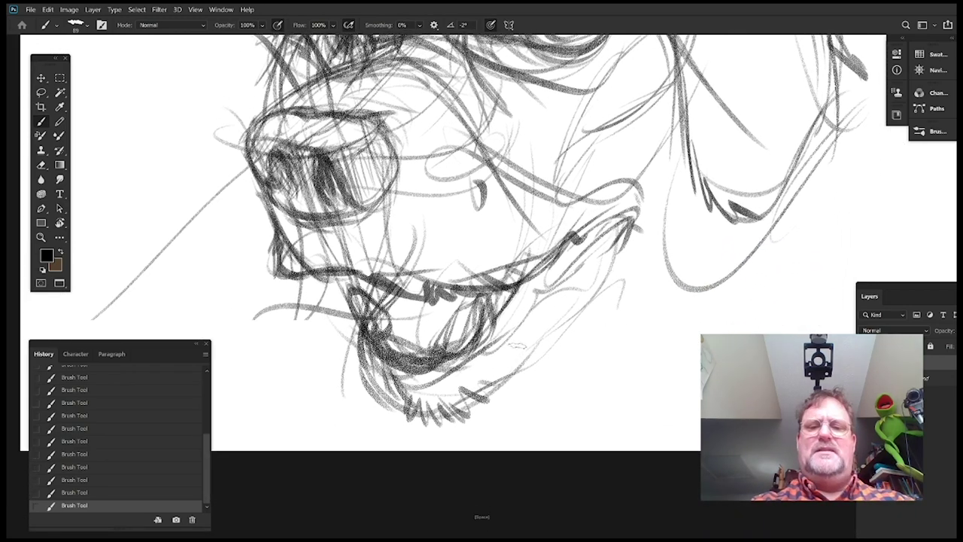
# Draw curved folds behind the lower lip and a stroke rounding the back of the lower jaw
pyautogui.moveTo(497, 306); pyautogui.dragTo(565, 343)
pyautogui.moveTo(539, 303); pyautogui.dragTo(566, 346)
pyautogui.moveTo(512, 310); pyautogui.dragTo(528, 361)
pyautogui.moveTo(512, 392); pyautogui.dragTo(575, 323)
pyautogui.moveTo(540, 357); pyautogui.dragTo(512, 396)
pyautogui.moveTo(688, 271)
pyautogui.mouseDown()
pyautogui.moveTo(672, 362)
pyautogui.moveTo(655, 248)
pyautogui.mouseUp()
# Continue the short fur strokes along the lower jaw's underside back toward the throat
pyautogui.moveTo(477, 364); pyautogui.dragTo(490, 382)
pyautogui.moveTo(496, 354); pyautogui.dragTo(510, 371)
pyautogui.moveTo(516, 345); pyautogui.dragTo(535, 355)
pyautogui.moveTo(633, 244); pyautogui.dragTo(643, 285)
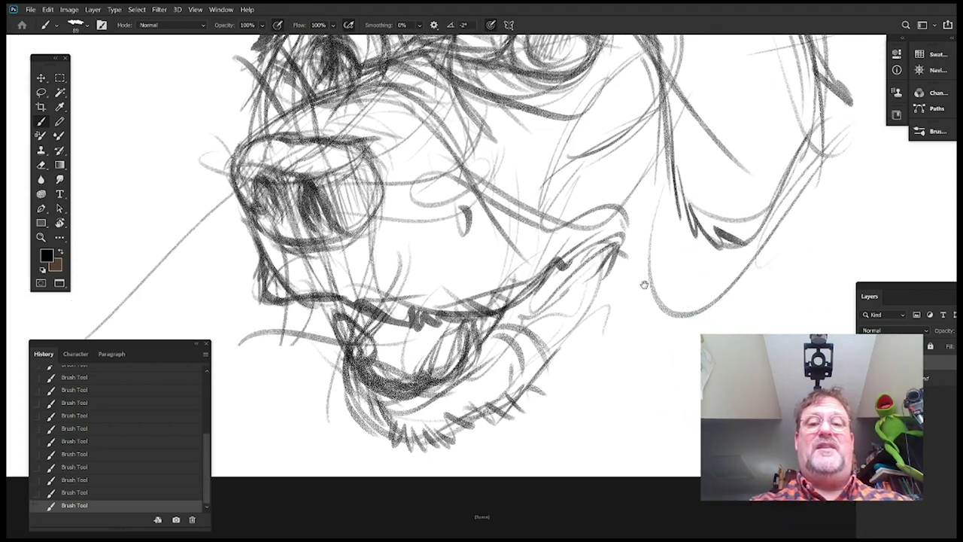
pyautogui.moveTo(543, 361)
pyautogui.mouseDown()
pyautogui.moveTo(547, 415)
pyautogui.moveTo(566, 364)
pyautogui.mouseUp()
pyautogui.moveTo(569, 358); pyautogui.dragTo(576, 381)
pyautogui.moveTo(661, 216); pyautogui.dragTo(663, 389)
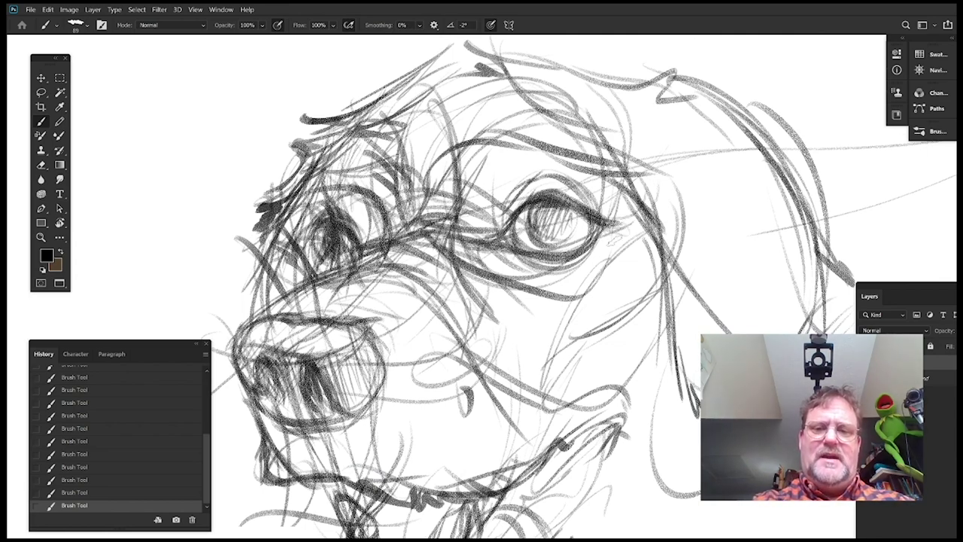
# Hatch the cheek below the near eye and add light contour strokes around the eye's outer side
pyautogui.moveTo(705, 277)
pyautogui.mouseDown()
pyautogui.moveTo(670, 312)
pyautogui.moveTo(637, 301)
pyautogui.moveTo(663, 233)
pyautogui.moveTo(622, 288)
pyautogui.mouseUp()
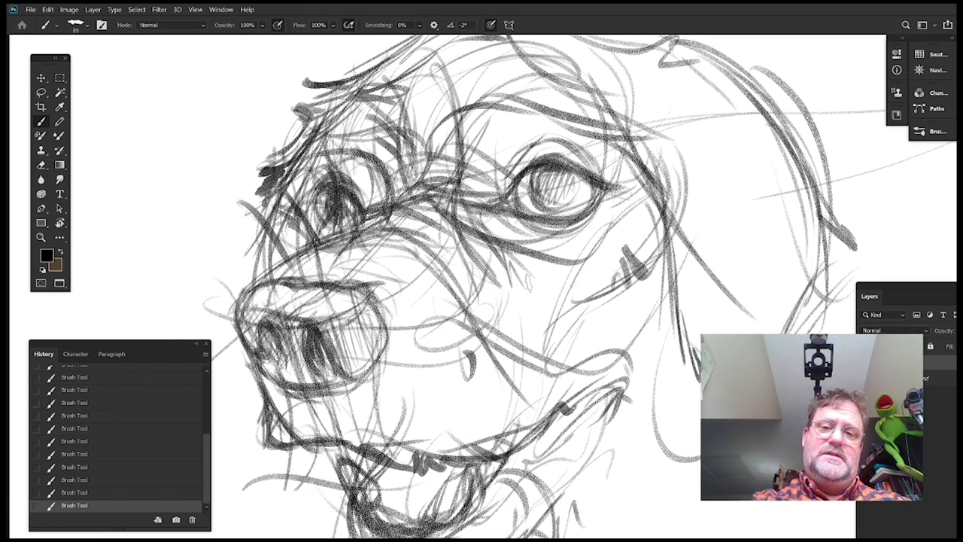
pyautogui.moveTo(639, 202); pyautogui.dragTo(670, 277)
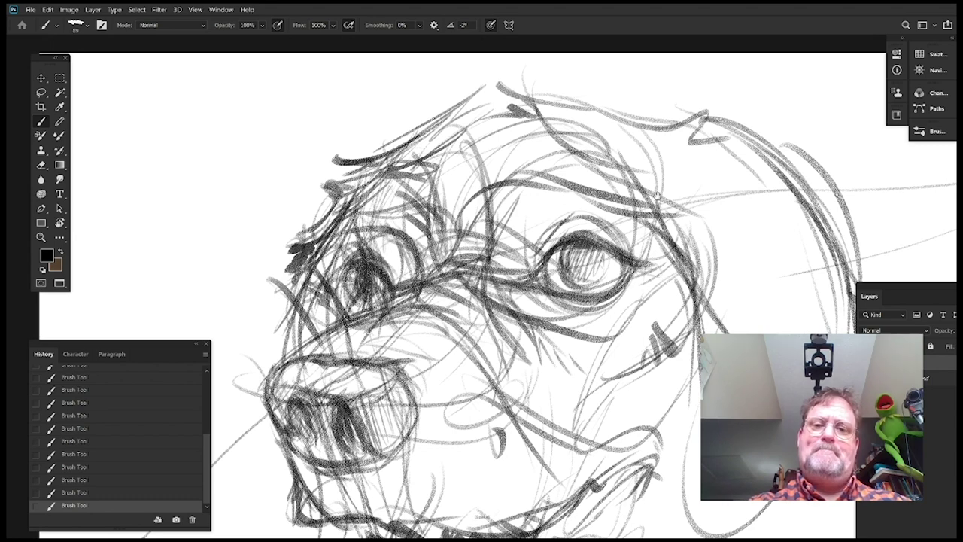
pyautogui.moveTo(658, 161); pyautogui.dragTo(661, 150)
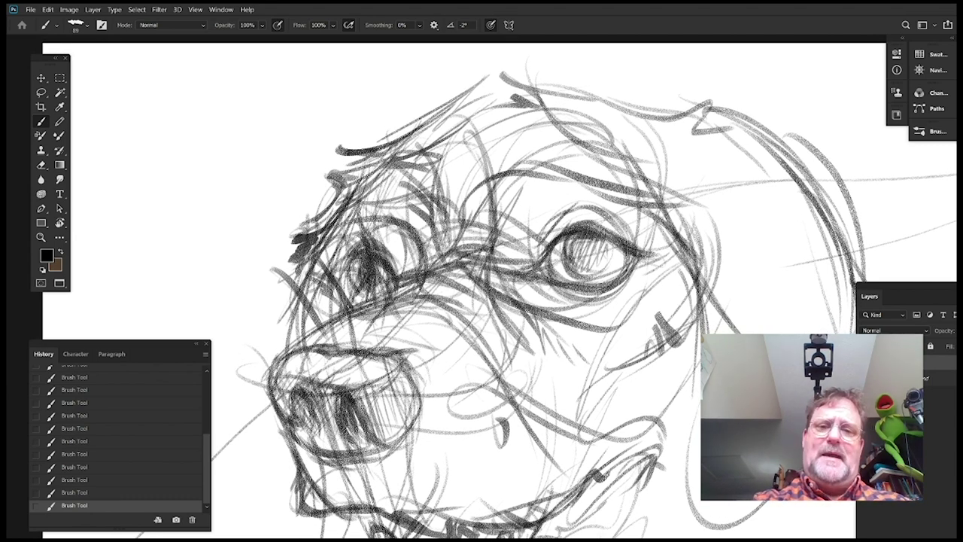
pyautogui.moveTo(500, 273)
pyautogui.mouseDown()
pyautogui.moveTo(575, 201)
pyautogui.moveTo(655, 239)
pyautogui.mouseUp()
pyautogui.moveTo(711, 214); pyautogui.dragTo(702, 243)
# Build up the near eye's brow with a curved ridge and short fur strokes along its upper edge
pyautogui.moveTo(533, 182); pyautogui.dragTo(547, 199)
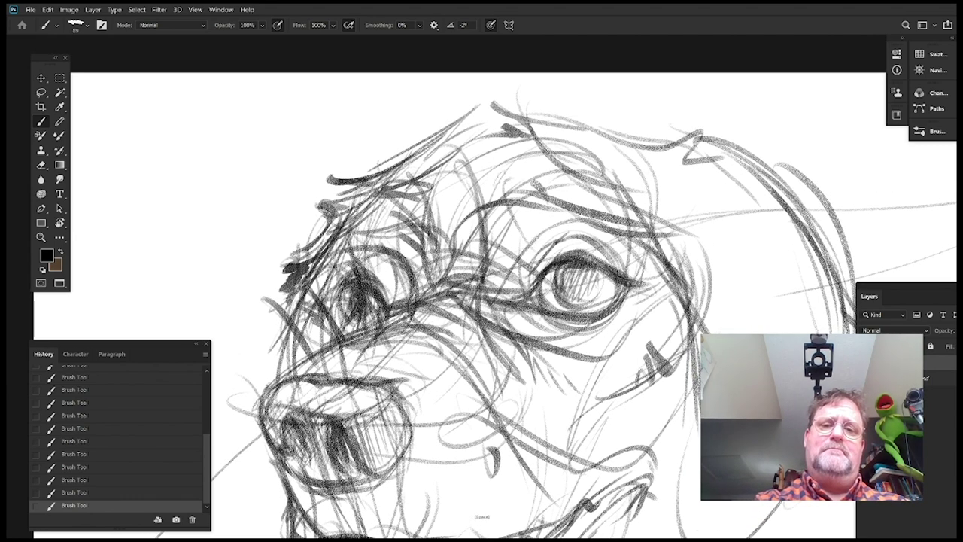
pyautogui.moveTo(657, 188); pyautogui.dragTo(672, 179)
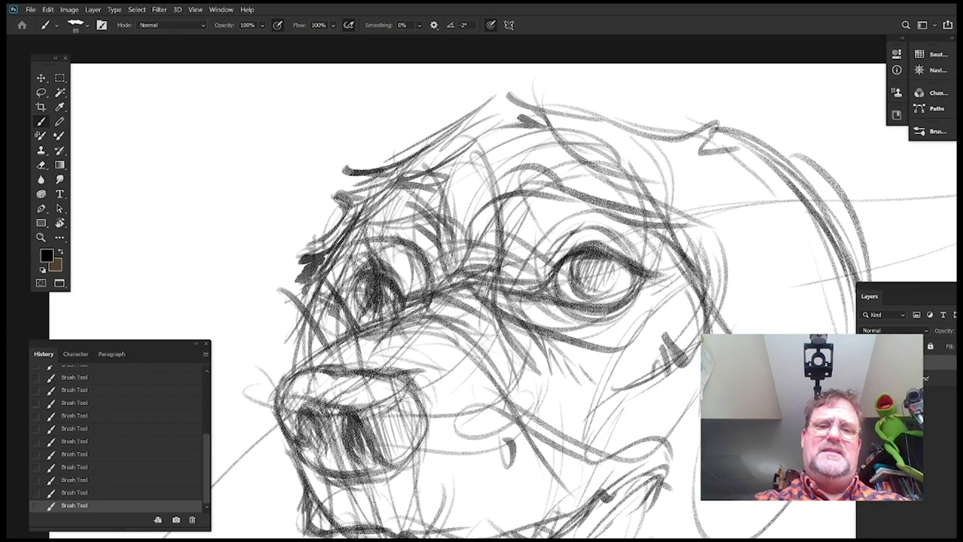
pyautogui.moveTo(469, 270); pyautogui.dragTo(484, 213)
pyautogui.moveTo(515, 160)
pyautogui.mouseDown()
pyautogui.moveTo(497, 176)
pyautogui.moveTo(488, 155)
pyautogui.mouseUp()
pyautogui.moveTo(489, 189); pyautogui.dragTo(520, 154)
pyautogui.moveTo(497, 180)
pyautogui.mouseDown()
pyautogui.moveTo(531, 153)
pyautogui.moveTo(611, 192)
pyautogui.mouseUp()
pyautogui.moveTo(632, 251); pyautogui.dragTo(586, 201)
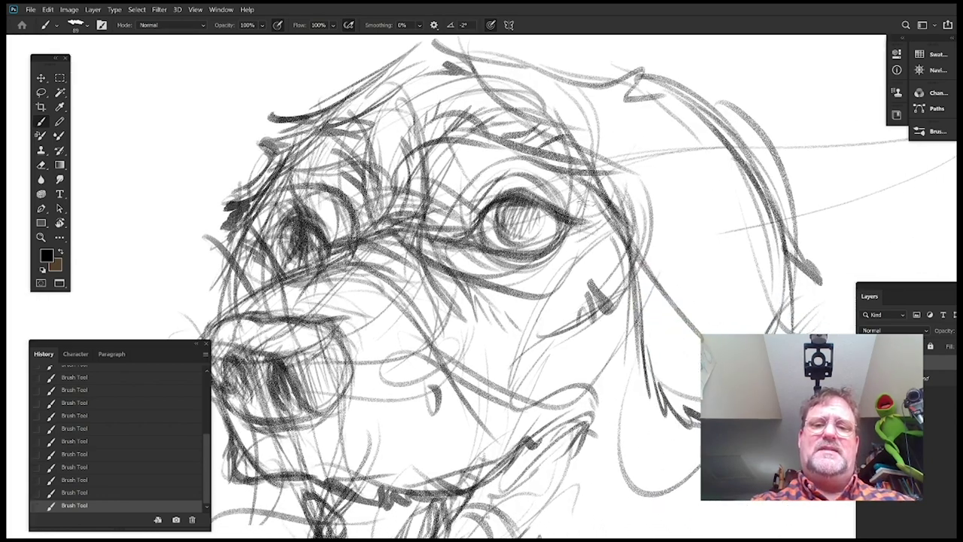
# Darken the near eye's iris and lids, and reinforce the top edge of the muzzle beneath the far eye
pyautogui.moveTo(501, 225); pyautogui.dragTo(532, 239)
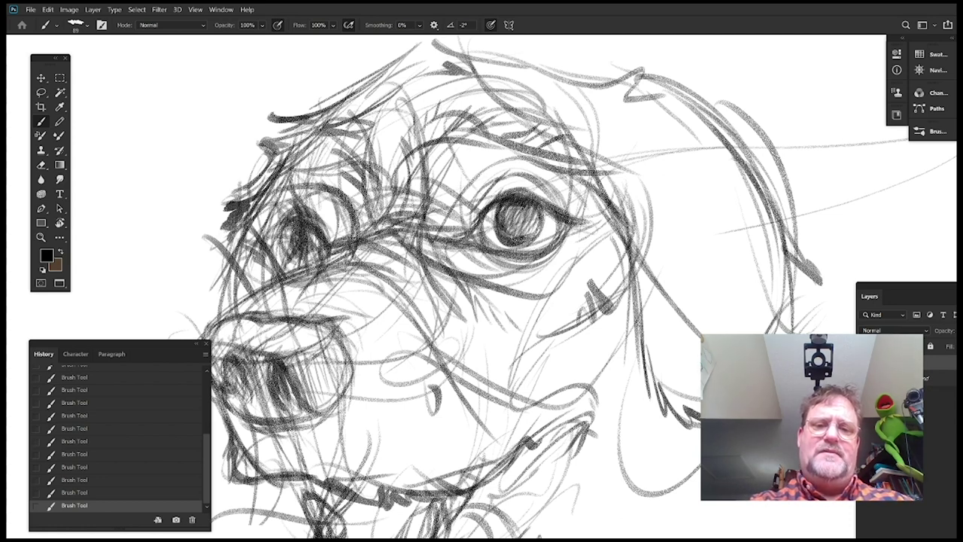
pyautogui.moveTo(456, 242)
pyautogui.mouseDown()
pyautogui.moveTo(553, 250)
pyautogui.moveTo(565, 232)
pyautogui.mouseUp()
pyautogui.moveTo(537, 236); pyautogui.dragTo(641, 222)
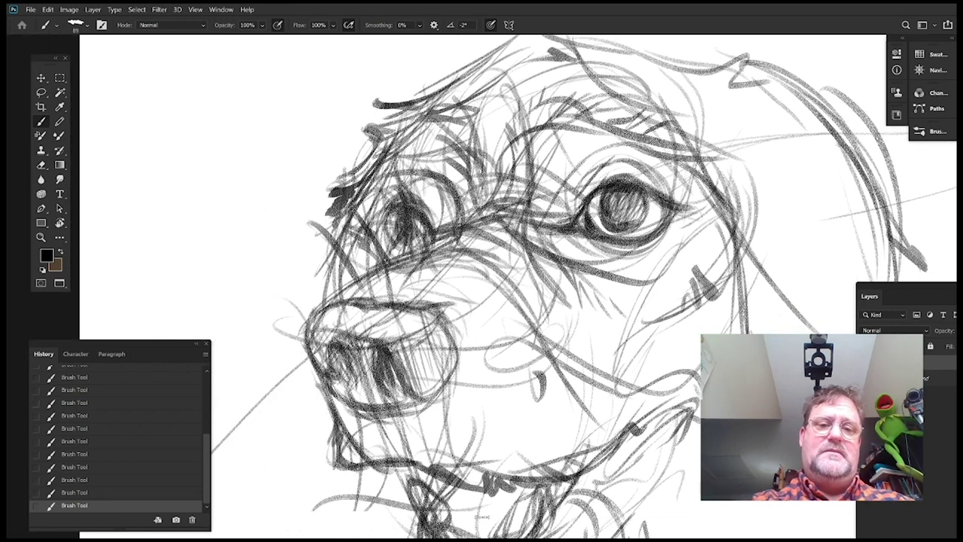
pyautogui.moveTo(443, 279); pyautogui.dragTo(582, 229)
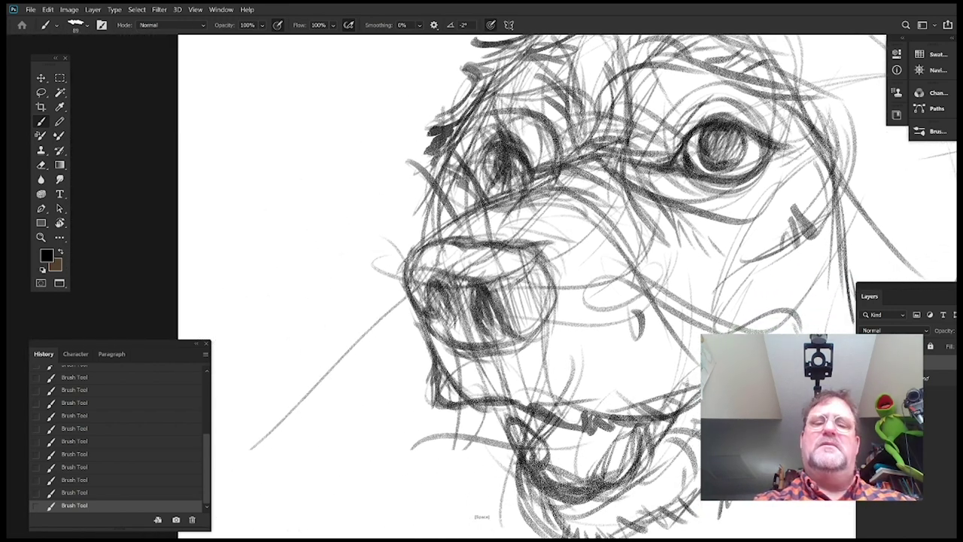
pyautogui.moveTo(489, 203); pyautogui.dragTo(535, 170)
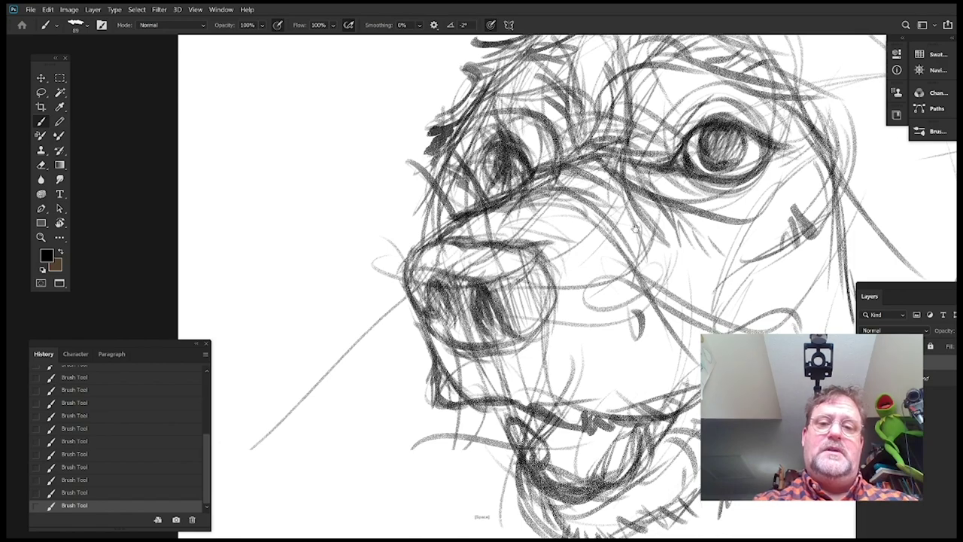
# Sketch light curved strokes down the front of the muzzle, from below the nose to the lip
pyautogui.moveTo(635, 229); pyautogui.dragTo(561, 282)
pyautogui.moveTo(550, 344); pyautogui.dragTo(592, 236)
pyautogui.moveTo(618, 336)
pyautogui.mouseDown()
pyautogui.moveTo(596, 385)
pyautogui.moveTo(592, 230)
pyautogui.moveTo(612, 264)
pyautogui.moveTo(585, 318)
pyautogui.mouseUp()
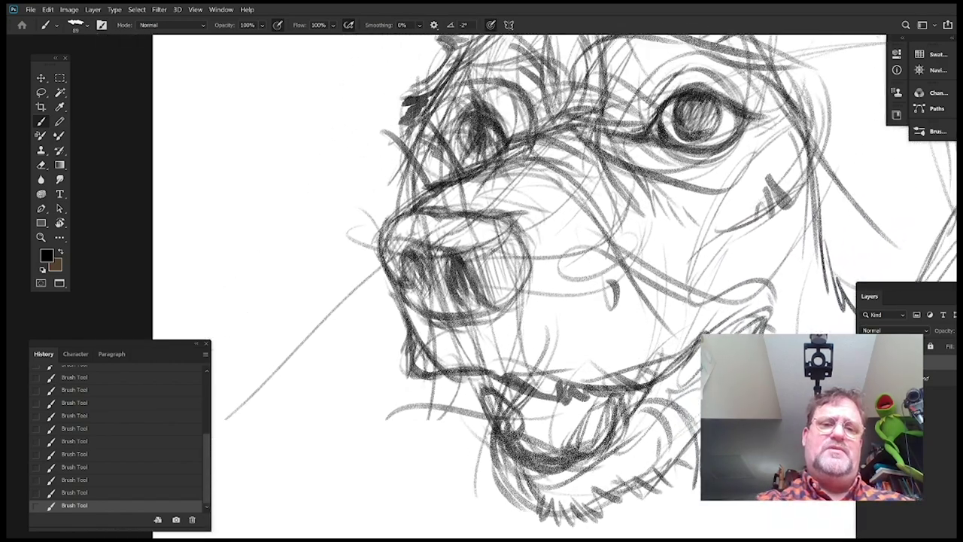
pyautogui.moveTo(668, 305); pyautogui.dragTo(628, 233)
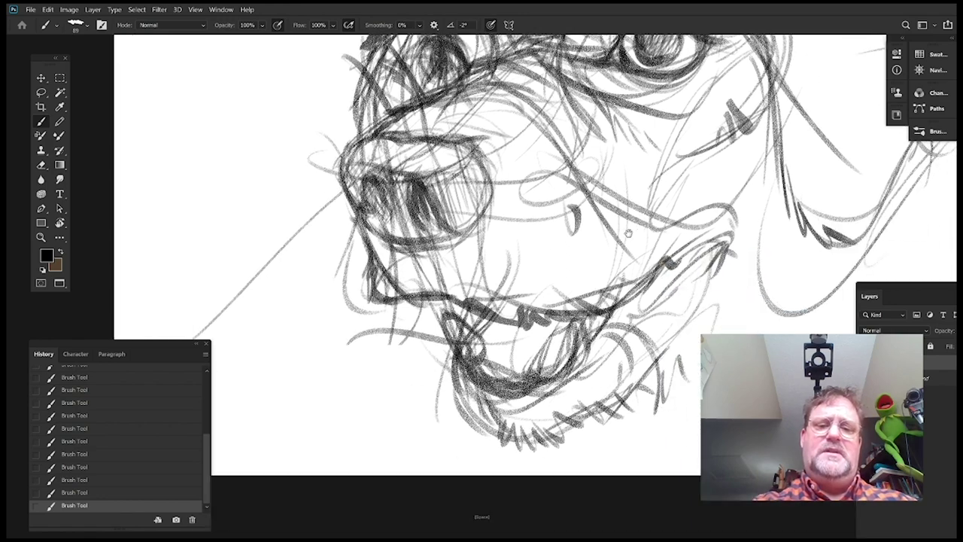
pyautogui.moveTo(361, 227); pyautogui.dragTo(334, 279)
pyautogui.moveTo(364, 233)
pyautogui.mouseDown()
pyautogui.moveTo(343, 294)
pyautogui.moveTo(349, 302)
pyautogui.mouseUp()
pyautogui.moveTo(372, 268); pyautogui.dragTo(363, 308)
pyautogui.moveTo(606, 256); pyautogui.dragTo(594, 317)
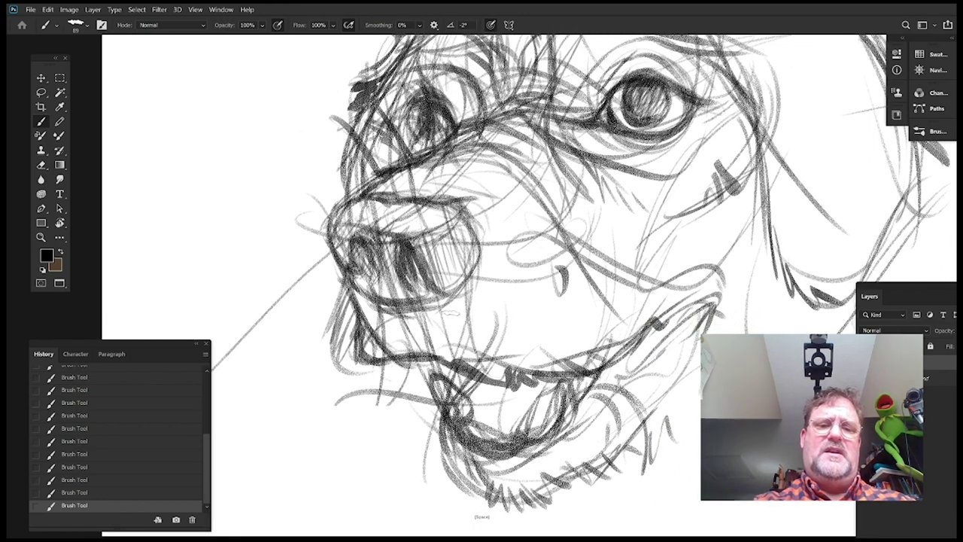
# Run long strokes from the nostrils down to the mouth and darken the front edge of the upper lip
pyautogui.moveTo(369, 200); pyautogui.dragTo(403, 331)
pyautogui.moveTo(368, 227); pyautogui.dragTo(415, 350)
pyautogui.moveTo(380, 243); pyautogui.dragTo(433, 377)
pyautogui.moveTo(598, 303); pyautogui.dragTo(582, 221)
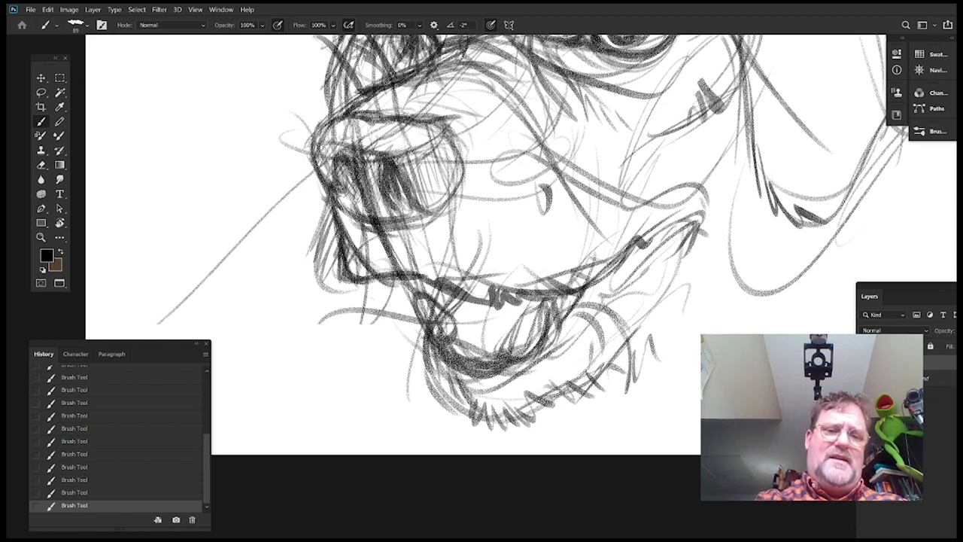
pyautogui.moveTo(644, 233); pyautogui.dragTo(624, 232)
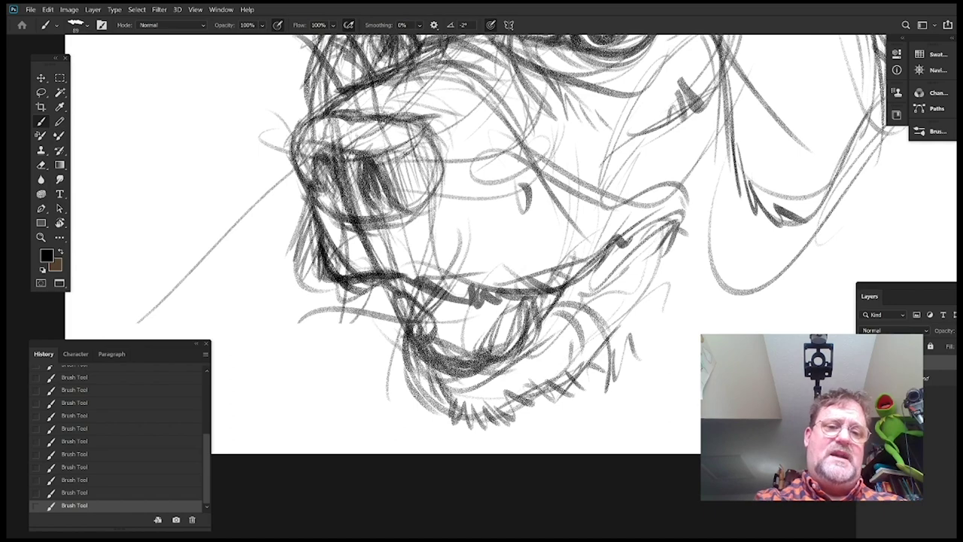
pyautogui.moveTo(566, 225); pyautogui.dragTo(539, 259)
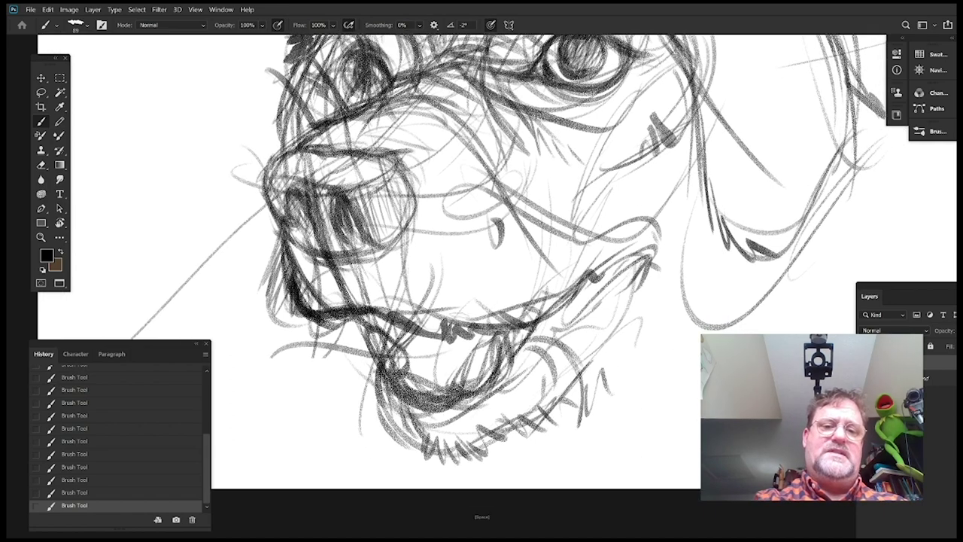
pyautogui.moveTo(450, 239); pyautogui.dragTo(466, 252)
pyautogui.moveTo(384, 273); pyautogui.dragTo(428, 256)
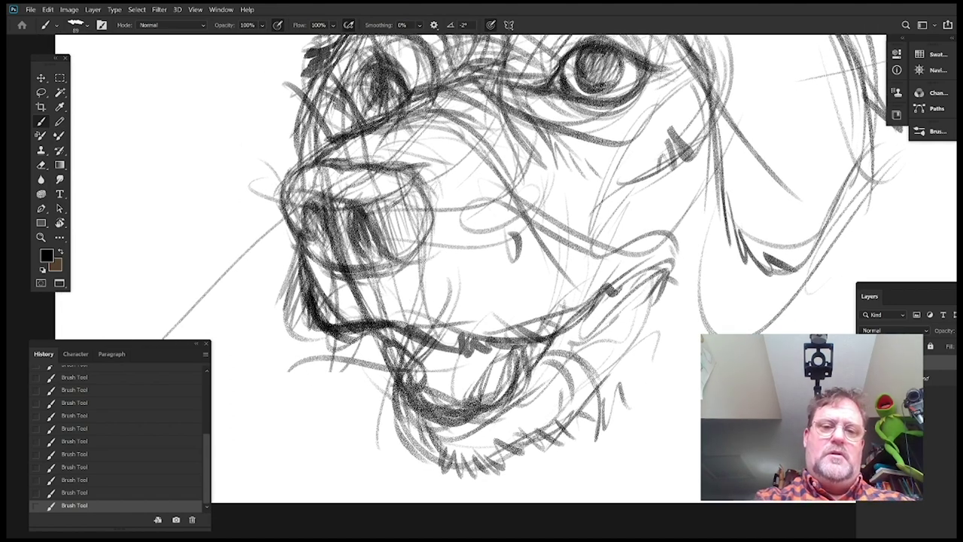
# Reinforce the rear edge of the nose and add a thick curved stroke behind it across the whisker pad
pyautogui.moveTo(416, 179); pyautogui.dragTo(437, 246)
pyautogui.moveTo(437, 199); pyautogui.dragTo(403, 272)
pyautogui.moveTo(437, 220); pyautogui.dragTo(389, 276)
pyautogui.moveTo(426, 245); pyautogui.dragTo(489, 315)
pyautogui.moveTo(426, 243)
pyautogui.mouseDown()
pyautogui.moveTo(467, 271)
pyautogui.moveTo(489, 317)
pyautogui.mouseUp()
# Add short fur strokes on the throat behind the lower jaw, below the corner of the mouth
pyautogui.moveTo(703, 238); pyautogui.dragTo(632, 316)
pyautogui.moveTo(633, 229); pyautogui.dragTo(686, 277)
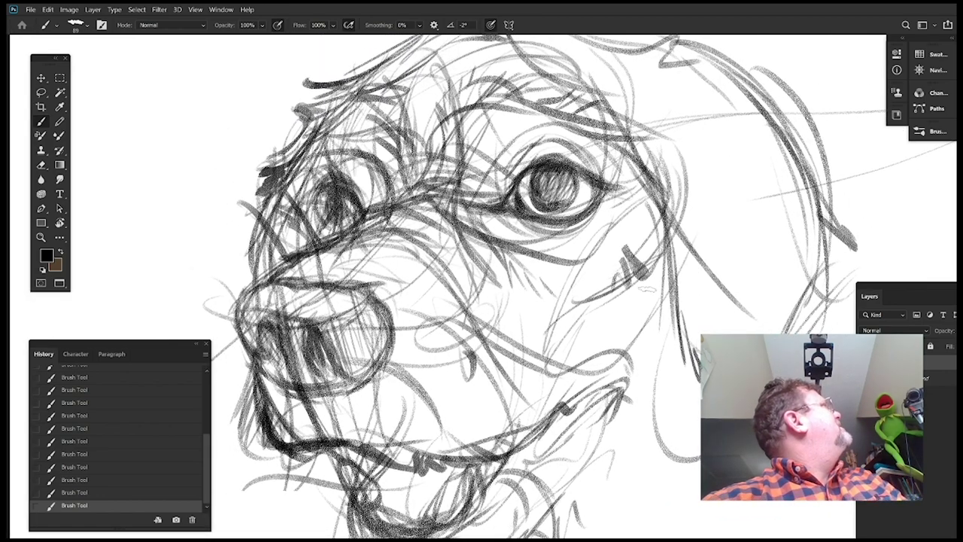
pyautogui.moveTo(602, 324)
pyautogui.mouseDown()
pyautogui.moveTo(467, 243)
pyautogui.moveTo(485, 113)
pyautogui.moveTo(489, 103)
pyautogui.moveTo(518, 105)
pyautogui.mouseUp()
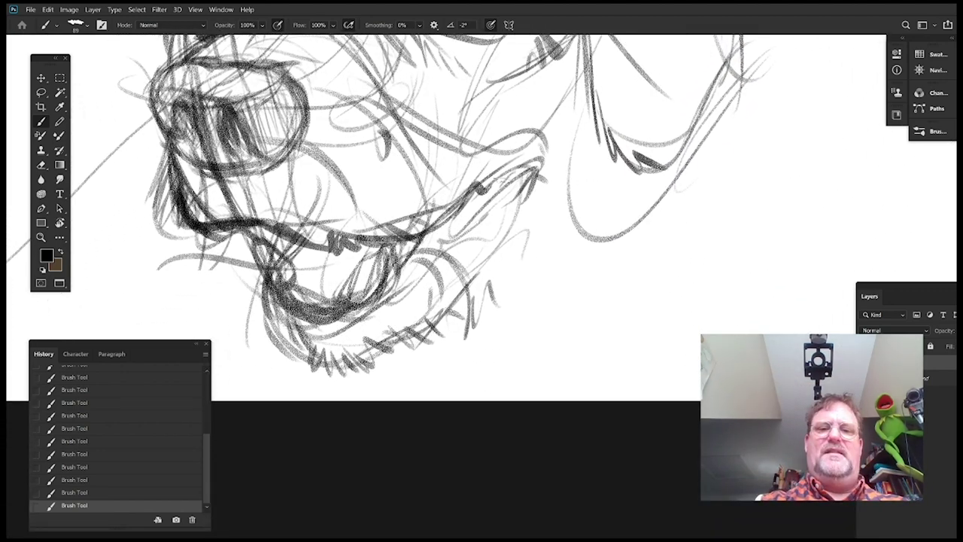
pyautogui.moveTo(575, 281); pyautogui.dragTo(566, 200)
pyautogui.moveTo(439, 225); pyautogui.dragTo(499, 254)
pyautogui.moveTo(519, 211); pyautogui.dragTo(503, 251)
pyautogui.moveTo(644, 155); pyautogui.dragTo(614, 245)
pyautogui.moveTo(491, 279); pyautogui.dragTo(513, 328)
pyautogui.moveTo(506, 288); pyautogui.dragTo(530, 332)
pyautogui.moveTo(532, 293); pyautogui.dragTo(540, 310)
# Extend the near ear's back edge outward and down with a tapering curved stroke
pyautogui.moveTo(725, 169)
pyautogui.mouseDown()
pyautogui.moveTo(593, 396)
pyautogui.moveTo(595, 339)
pyautogui.moveTo(574, 309)
pyautogui.mouseUp()
pyautogui.moveTo(668, 188); pyautogui.dragTo(651, 226)
pyautogui.moveTo(584, 162); pyautogui.dragTo(597, 222)
pyautogui.moveTo(446, 95); pyautogui.dragTo(566, 271)
pyautogui.moveTo(493, 151); pyautogui.dragTo(600, 294)
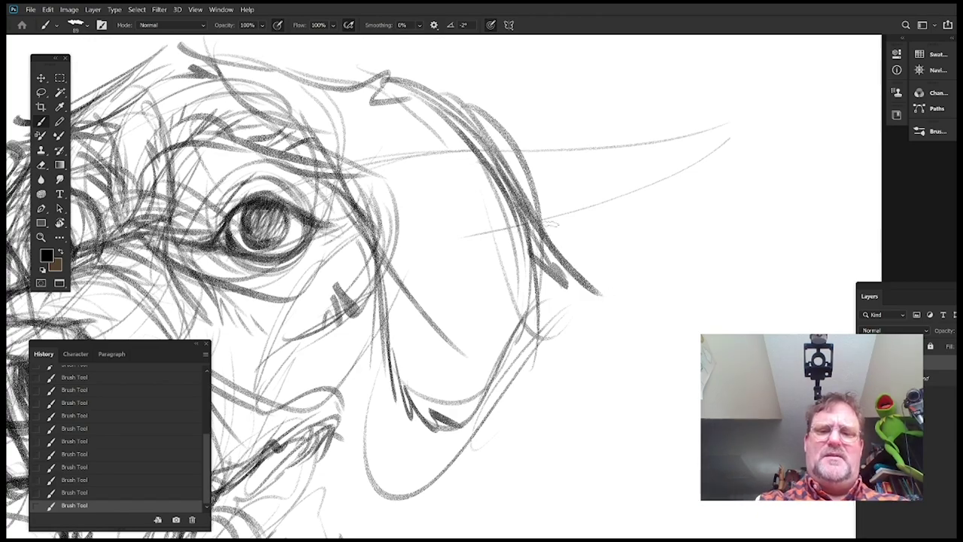
pyautogui.moveTo(538, 225); pyautogui.dragTo(633, 330)
pyautogui.moveTo(608, 377)
pyautogui.mouseDown()
pyautogui.moveTo(702, 274)
pyautogui.moveTo(628, 264)
pyautogui.moveTo(625, 284)
pyautogui.mouseUp()
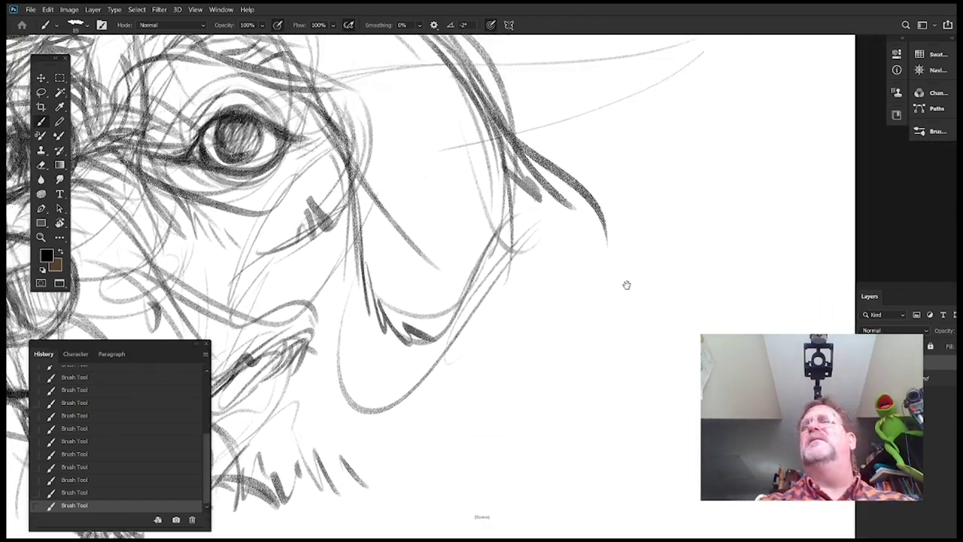
# Darken the near ear's front edge and redraw its lower edge longer, with curved fur strokes up to the back tip
pyautogui.moveTo(381, 323); pyautogui.dragTo(413, 412)
pyautogui.moveTo(372, 279); pyautogui.dragTo(398, 380)
pyautogui.moveTo(484, 334); pyautogui.dragTo(583, 266)
pyautogui.moveTo(468, 159); pyautogui.dragTo(515, 313)
pyautogui.moveTo(489, 263); pyautogui.dragTo(531, 317)
pyautogui.moveTo(519, 280)
pyautogui.mouseDown()
pyautogui.moveTo(550, 307)
pyautogui.moveTo(589, 295)
pyautogui.mouseUp()
pyautogui.moveTo(569, 304); pyautogui.dragTo(674, 183)
pyautogui.moveTo(617, 269); pyautogui.dragTo(717, 180)
pyautogui.moveTo(705, 219)
pyautogui.mouseDown()
pyautogui.moveTo(717, 153)
pyautogui.moveTo(753, 314)
pyautogui.moveTo(685, 296)
pyautogui.mouseUp()
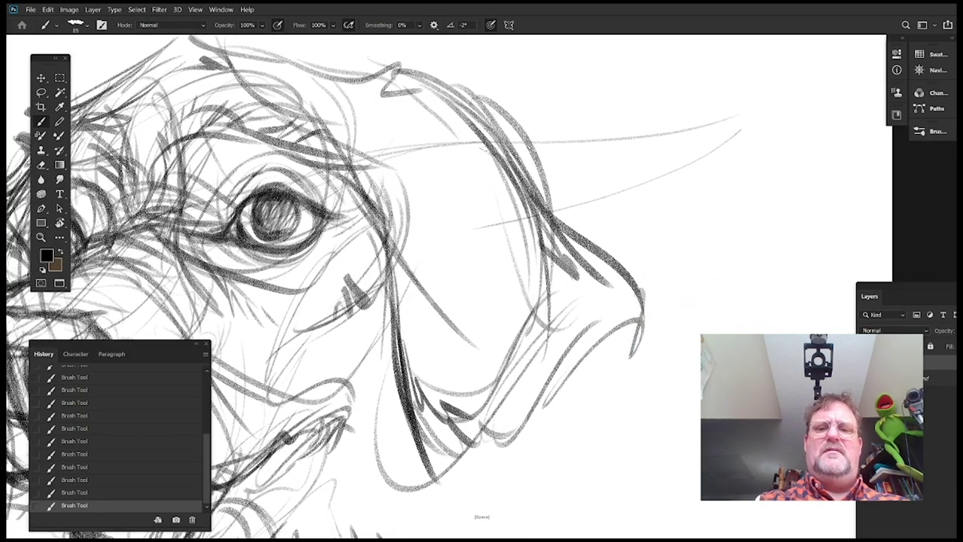
# Flick fur strokes outward from the near ear's back edge into loose tufts behind it
pyautogui.moveTo(486, 143); pyautogui.dragTo(643, 243)
pyautogui.moveTo(498, 352)
pyautogui.mouseDown()
pyautogui.moveTo(591, 281)
pyautogui.moveTo(436, 287)
pyautogui.mouseUp()
pyautogui.moveTo(499, 131)
pyautogui.mouseDown()
pyautogui.moveTo(623, 186)
pyautogui.moveTo(677, 192)
pyautogui.mouseUp()
pyautogui.moveTo(606, 339); pyautogui.dragTo(891, 294)
pyautogui.moveTo(647, 259)
pyautogui.mouseDown()
pyautogui.moveTo(662, 261)
pyautogui.moveTo(543, 173)
pyautogui.mouseUp()
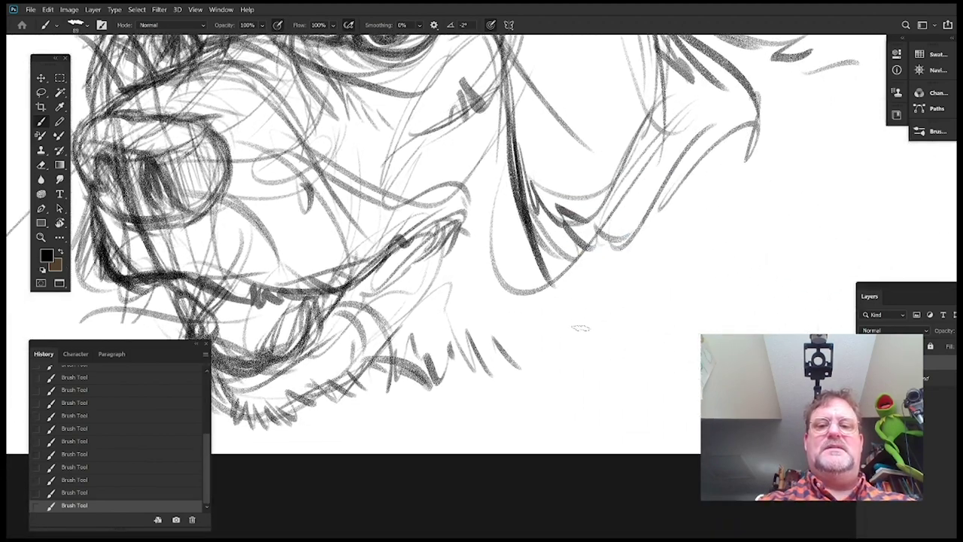
# Sketch loose zigzag fur strokes on the neck below the ear and close the ear's rounded bottom edge
pyautogui.moveTo(579, 356); pyautogui.dragTo(707, 240)
pyautogui.moveTo(707, 239)
pyautogui.mouseDown()
pyautogui.moveTo(620, 337)
pyautogui.moveTo(666, 312)
pyautogui.mouseUp()
pyautogui.moveTo(641, 367); pyautogui.dragTo(700, 340)
pyautogui.moveTo(701, 349); pyautogui.dragTo(686, 386)
pyautogui.moveTo(789, 288); pyautogui.dragTo(614, 367)
pyautogui.moveTo(711, 137); pyautogui.dragTo(626, 222)
pyautogui.moveTo(672, 219)
pyautogui.mouseDown()
pyautogui.moveTo(601, 272)
pyautogui.moveTo(591, 314)
pyautogui.mouseUp()
pyautogui.moveTo(591, 391); pyautogui.dragTo(588, 443)
pyautogui.moveTo(550, 254); pyautogui.dragTo(622, 309)
pyautogui.moveTo(417, 376)
pyautogui.mouseDown()
pyautogui.moveTo(507, 409)
pyautogui.moveTo(646, 246)
pyautogui.mouseUp()
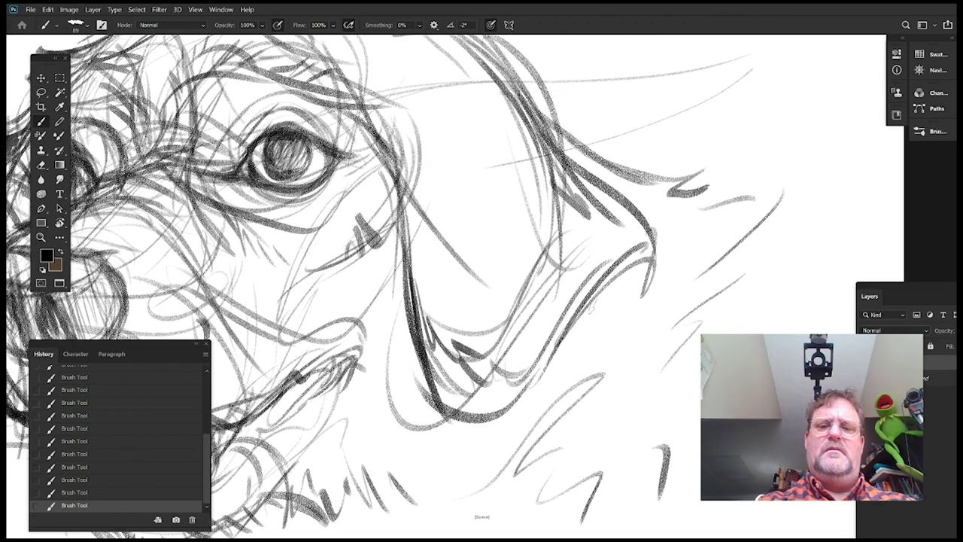
# Thicken the near ear's lower back edge with overlapping fur strokes toward the tip
pyautogui.moveTo(591, 310); pyautogui.dragTo(649, 260)
pyautogui.moveTo(639, 188)
pyautogui.mouseDown()
pyautogui.moveTo(652, 262)
pyautogui.moveTo(659, 247)
pyautogui.mouseUp()
pyautogui.moveTo(617, 158)
pyautogui.mouseDown()
pyautogui.moveTo(668, 232)
pyautogui.moveTo(602, 349)
pyautogui.mouseUp()
pyautogui.moveTo(441, 172); pyautogui.dragTo(574, 280)
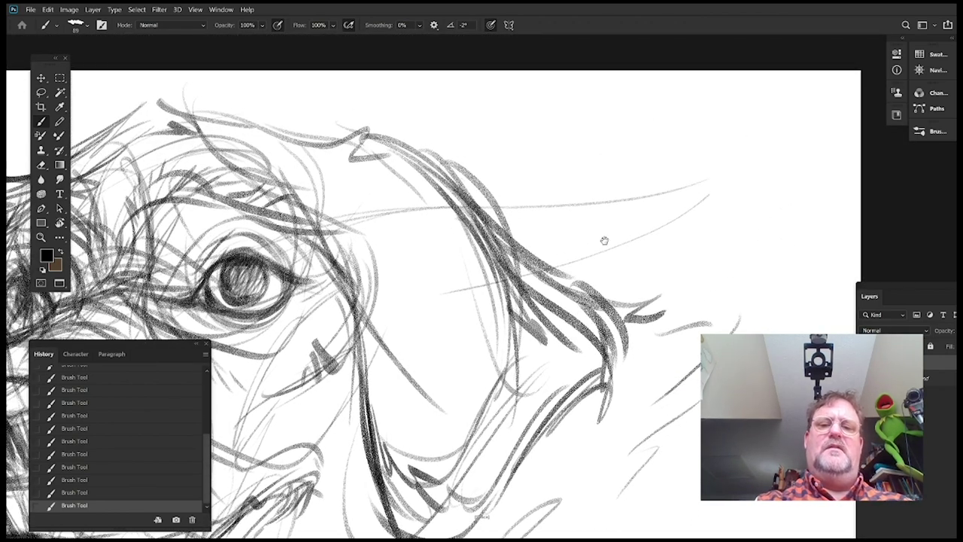
pyautogui.moveTo(485, 227)
pyautogui.mouseDown()
pyautogui.moveTo(572, 280)
pyautogui.moveTo(577, 254)
pyautogui.mouseUp()
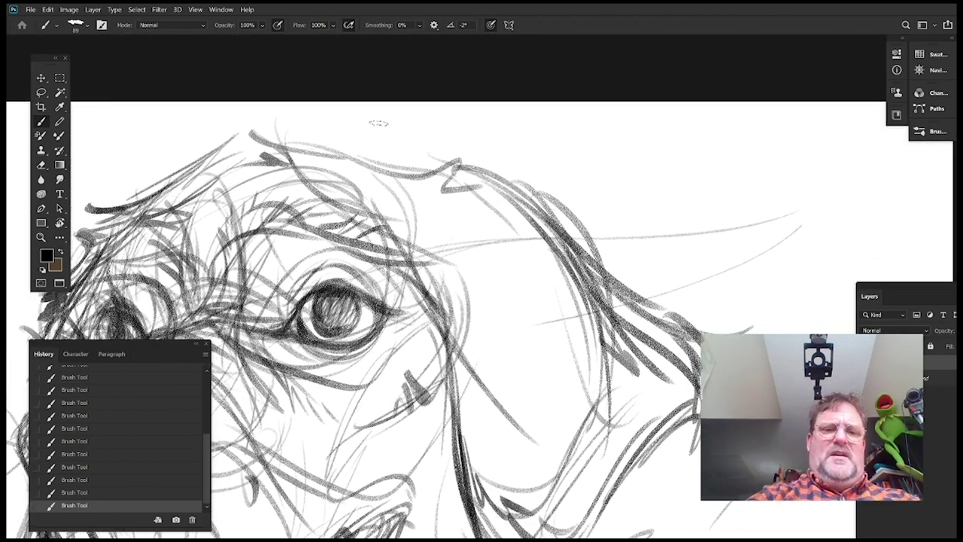
# Sweep light contour strokes over the crown of the head and add fur strokes along the forehead's outline
pyautogui.moveTo(421, 210); pyautogui.dragTo(488, 201)
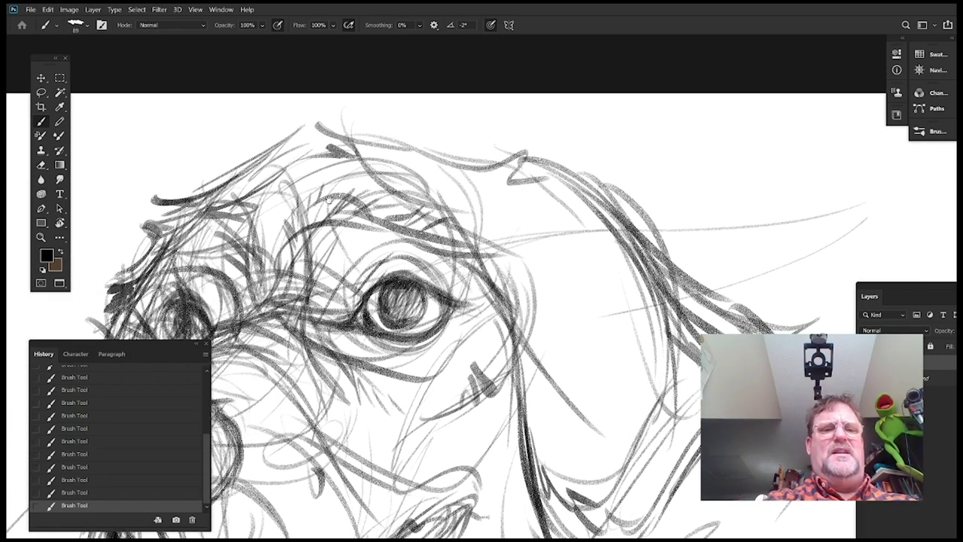
pyautogui.moveTo(328, 199); pyautogui.dragTo(460, 160)
pyautogui.moveTo(293, 160); pyautogui.dragTo(537, 86)
pyautogui.moveTo(212, 191); pyautogui.dragTo(610, 72)
pyautogui.moveTo(627, 152); pyautogui.dragTo(527, 190)
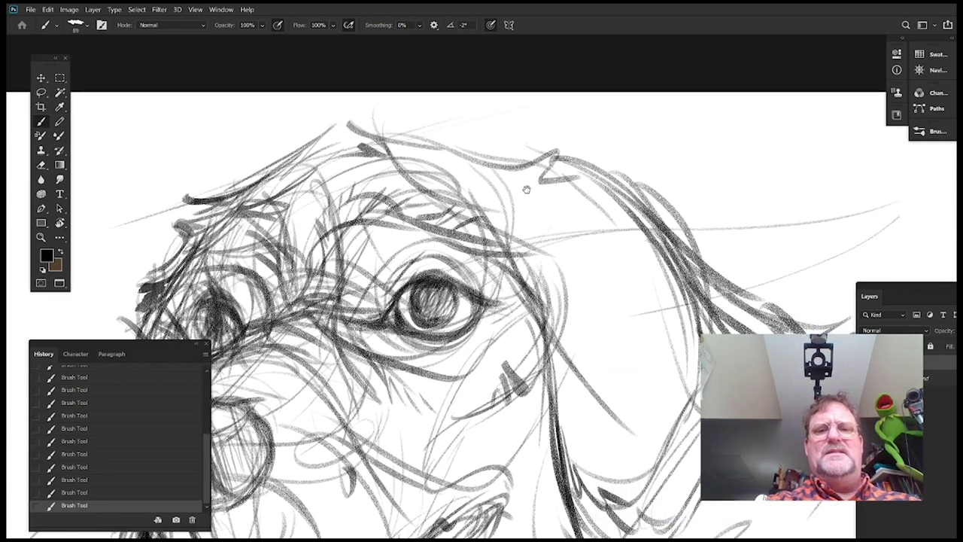
pyautogui.moveTo(206, 187); pyautogui.dragTo(350, 137)
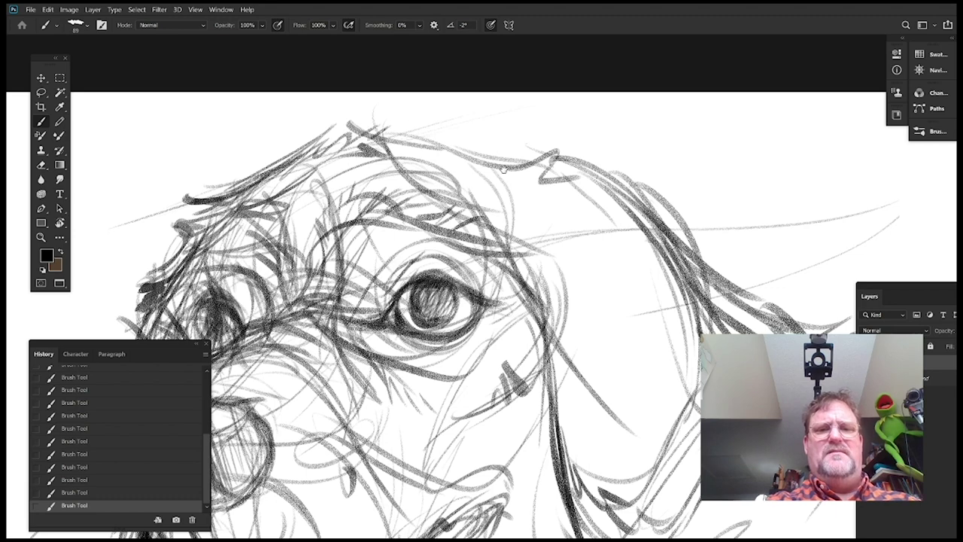
# Add short upward fur tufts along the top of the head behind the crown
pyautogui.moveTo(648, 244)
pyautogui.mouseDown()
pyautogui.moveTo(610, 245)
pyautogui.moveTo(609, 231)
pyautogui.mouseUp()
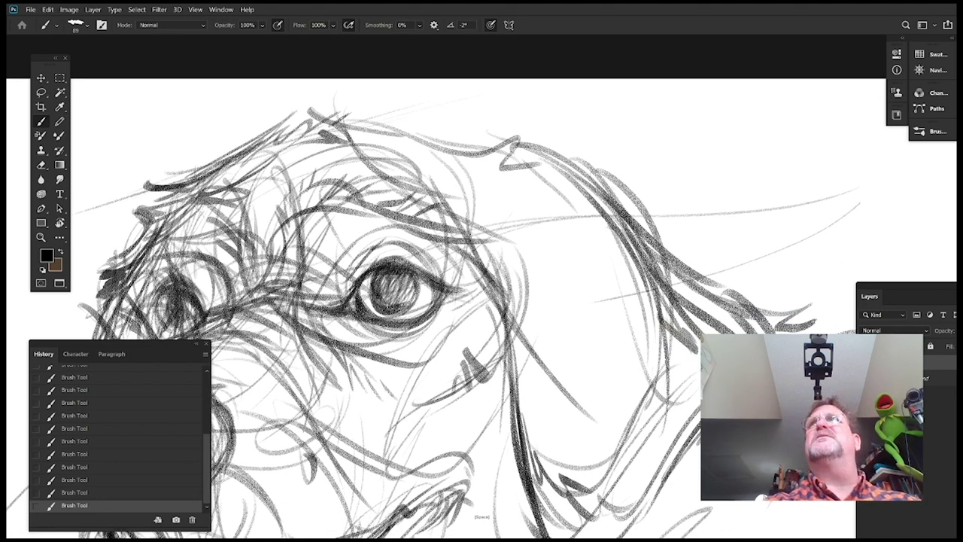
pyautogui.moveTo(353, 151); pyautogui.dragTo(460, 120)
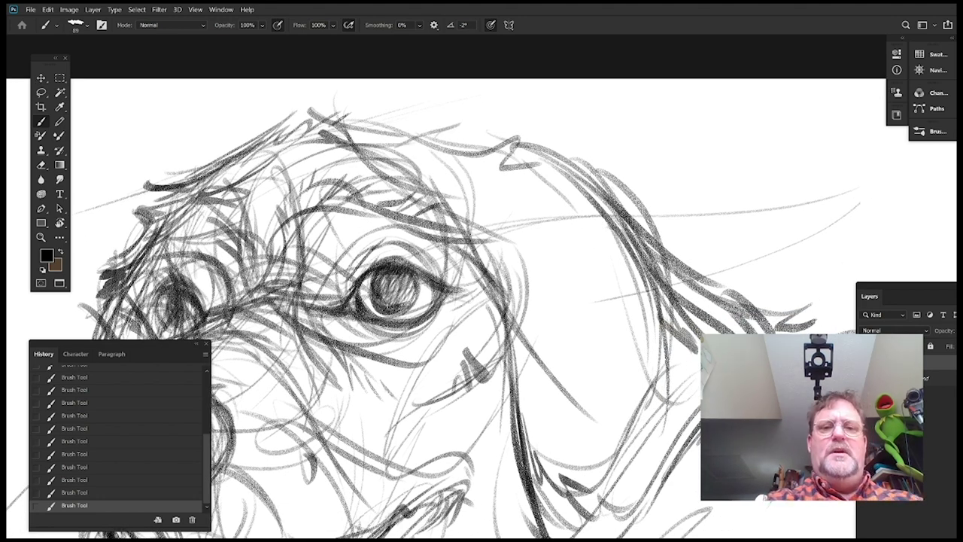
pyautogui.moveTo(513, 137); pyautogui.dragTo(520, 146)
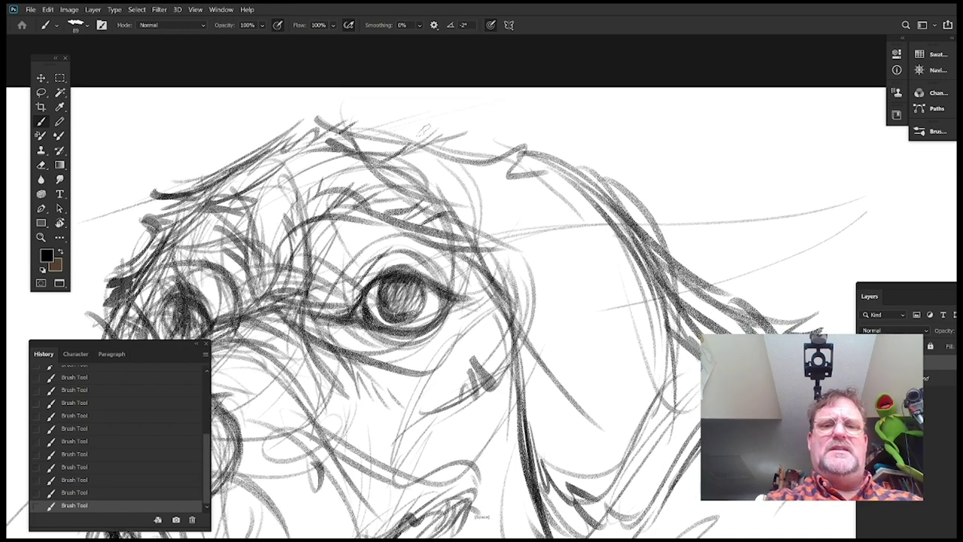
pyautogui.moveTo(458, 113)
pyautogui.mouseDown()
pyautogui.moveTo(487, 96)
pyautogui.moveTo(421, 155)
pyautogui.mouseUp()
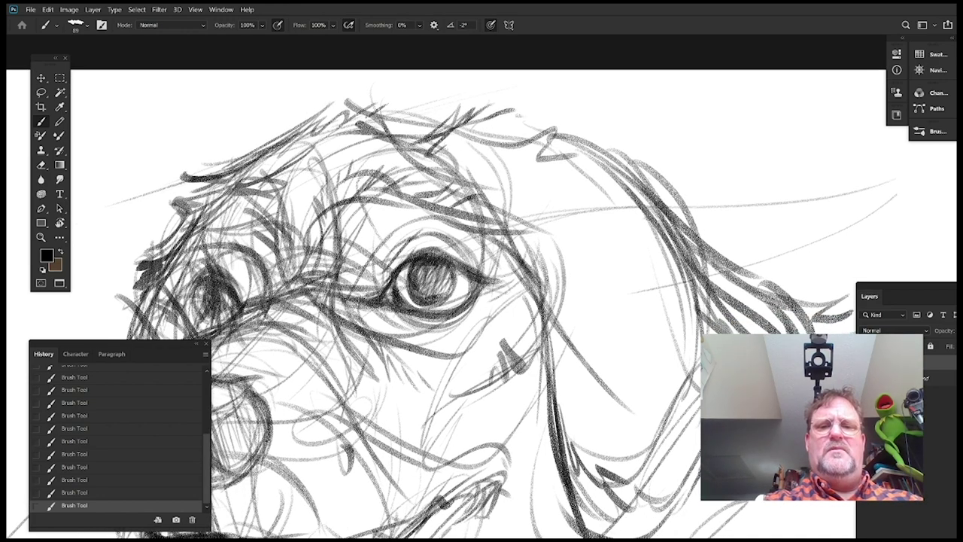
# Darken the head's outline up to the ear base with jagged tufts and reinforce the fur behind the brow
pyautogui.moveTo(652, 203); pyautogui.dragTo(594, 222)
pyautogui.moveTo(420, 138); pyautogui.dragTo(505, 146)
pyautogui.moveTo(583, 297)
pyautogui.mouseDown()
pyautogui.moveTo(716, 249)
pyautogui.moveTo(568, 262)
pyautogui.moveTo(487, 294)
pyautogui.mouseUp()
pyautogui.moveTo(424, 116); pyautogui.dragTo(511, 152)
pyautogui.moveTo(552, 266)
pyautogui.mouseDown()
pyautogui.moveTo(647, 243)
pyautogui.moveTo(718, 173)
pyautogui.mouseUp()
pyautogui.moveTo(490, 244)
pyautogui.mouseDown()
pyautogui.moveTo(550, 244)
pyautogui.moveTo(511, 223)
pyautogui.mouseUp()
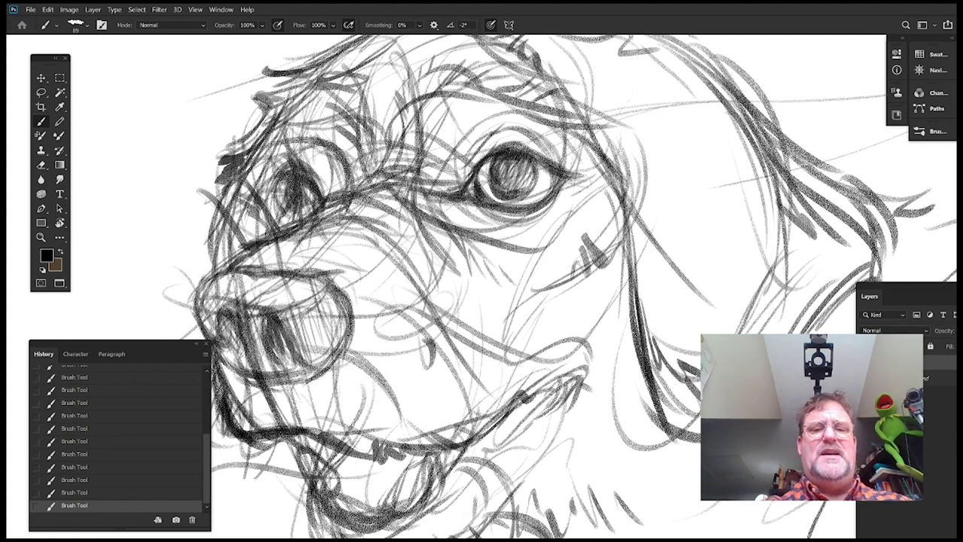
pyautogui.press('f')
pyautogui.press('f')
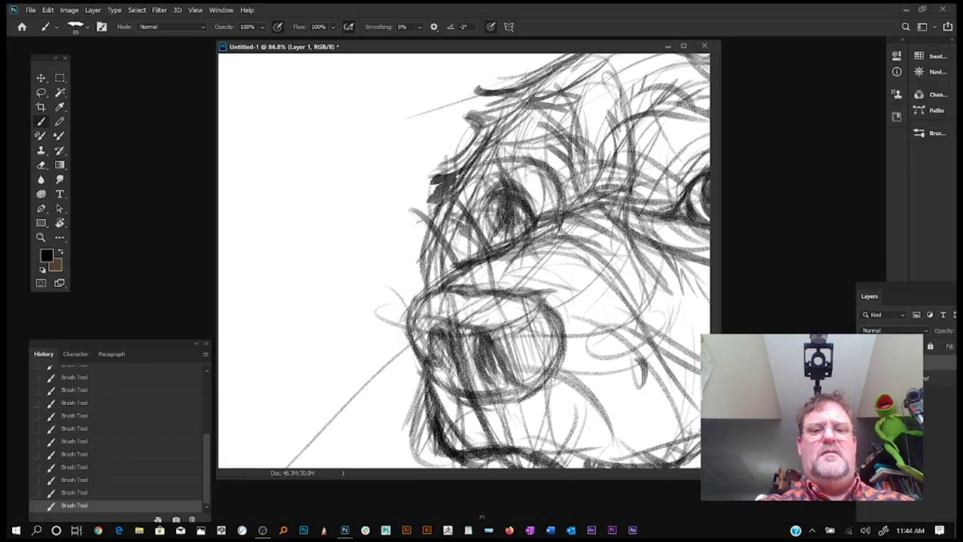
pyautogui.press('f')
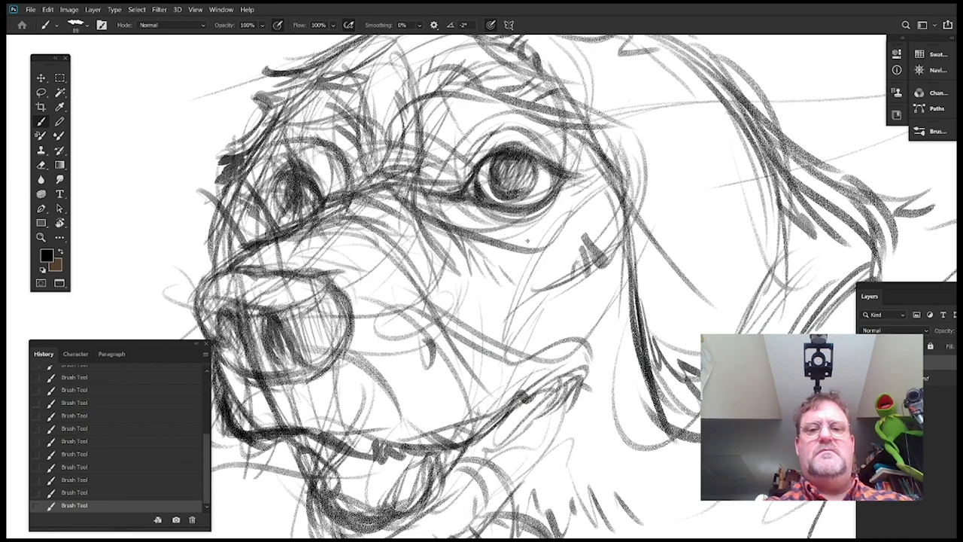
# Save the drawing to the Desktop as a Photoshop file named "doggie"
pyautogui.hotkey('ctrl', 's')
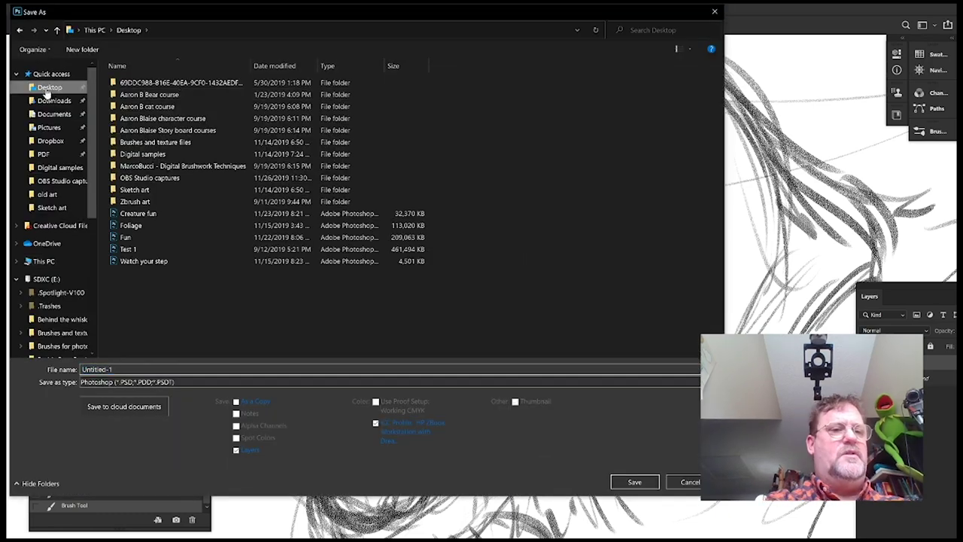
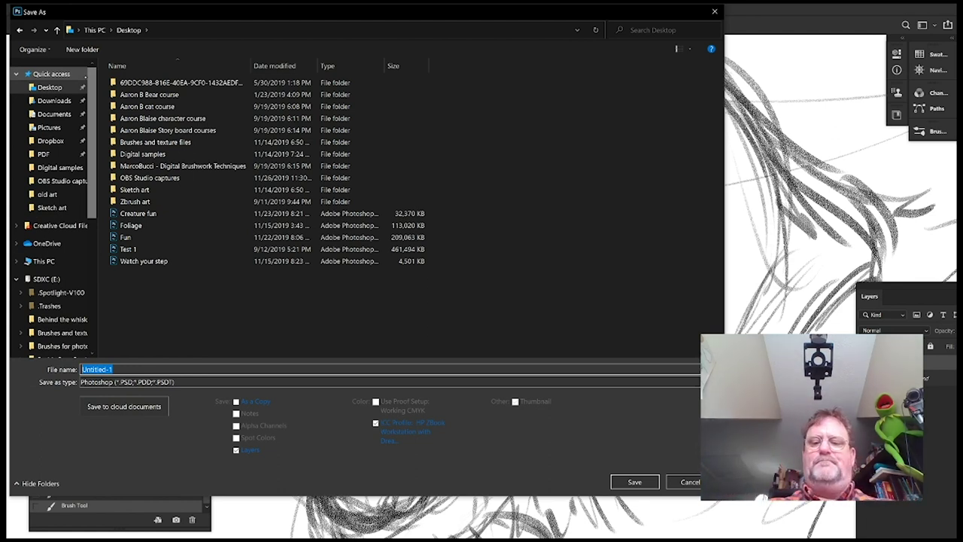
pyautogui.write('doggie')
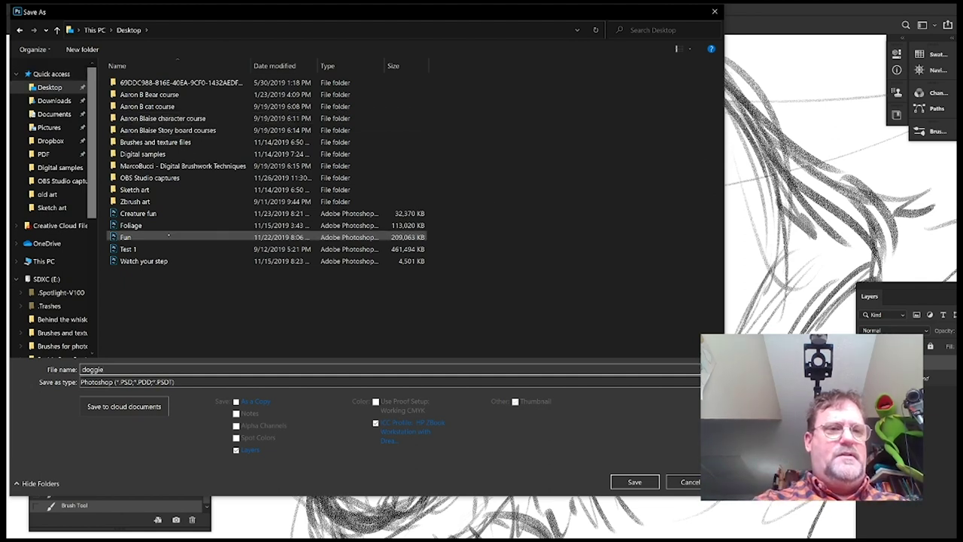
pyautogui.click(634, 482)
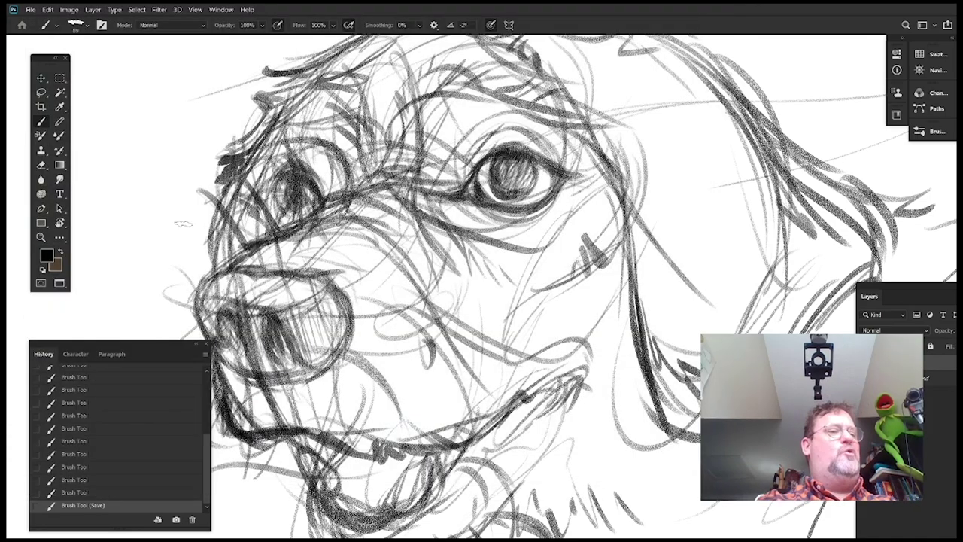
# Strengthen the curved brow fold between the eyes with dark strokes at the near eye's inner side
pyautogui.moveTo(570, 159); pyautogui.dragTo(573, 212)
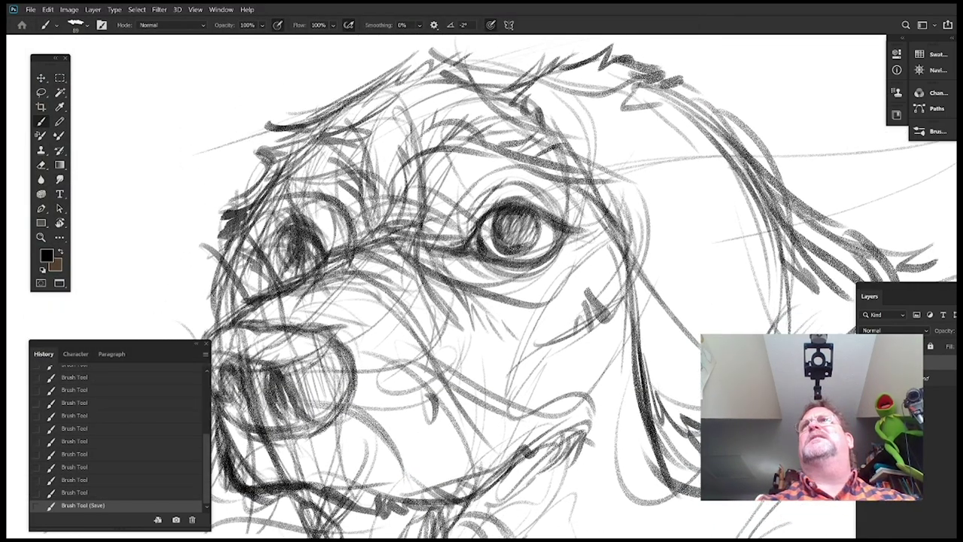
pyautogui.moveTo(539, 184); pyautogui.dragTo(535, 225)
pyautogui.moveTo(396, 199); pyautogui.dragTo(392, 261)
pyautogui.moveTo(414, 185); pyautogui.dragTo(411, 287)
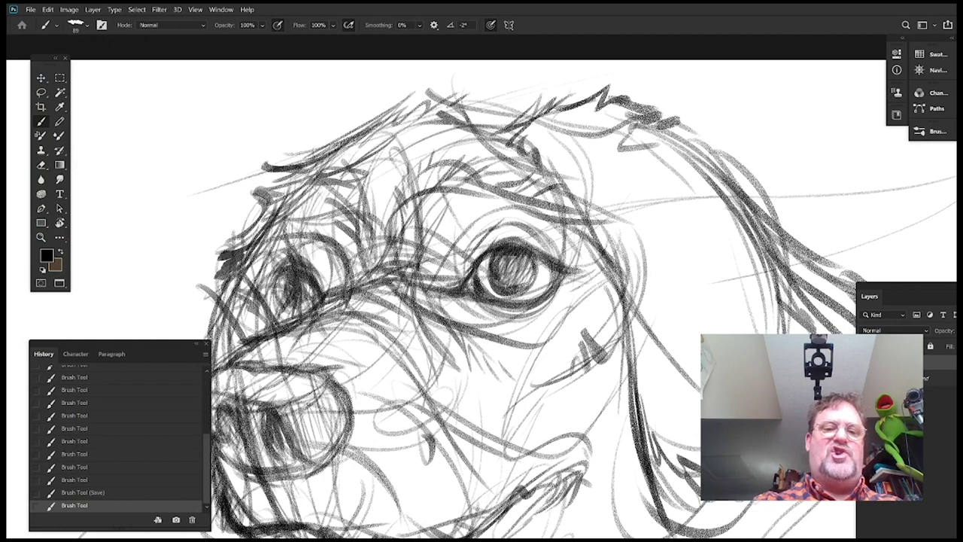
pyautogui.moveTo(396, 211); pyautogui.dragTo(414, 282)
pyautogui.moveTo(535, 226); pyautogui.dragTo(609, 185)
pyautogui.moveTo(545, 202); pyautogui.dragTo(585, 190)
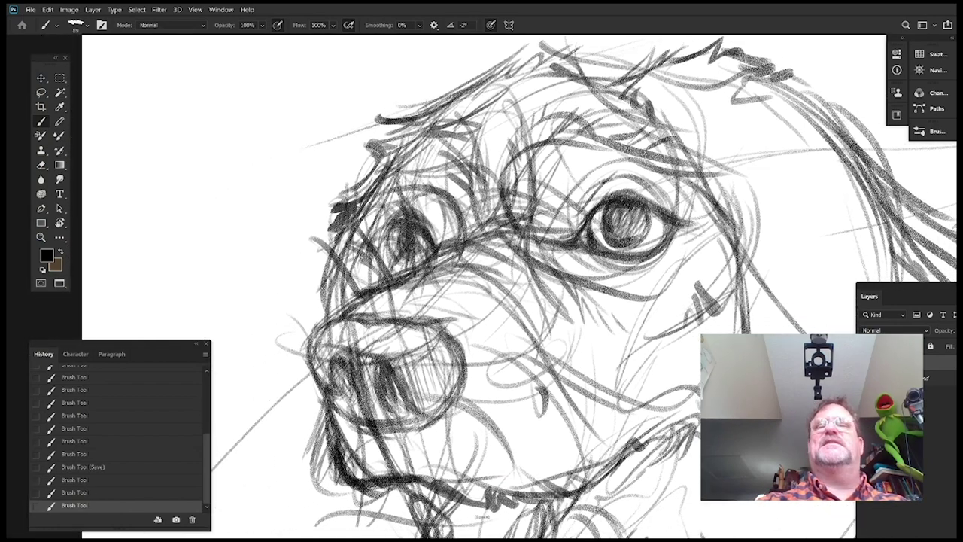
# Darken the far eye's upper lid and brow with a heavy curved stroke, and change to full-screen mode
pyautogui.moveTo(385, 170)
pyautogui.mouseDown()
pyautogui.moveTo(430, 230)
pyautogui.moveTo(387, 167)
pyautogui.mouseUp()
pyautogui.moveTo(503, 376); pyautogui.dragTo(503, 342)
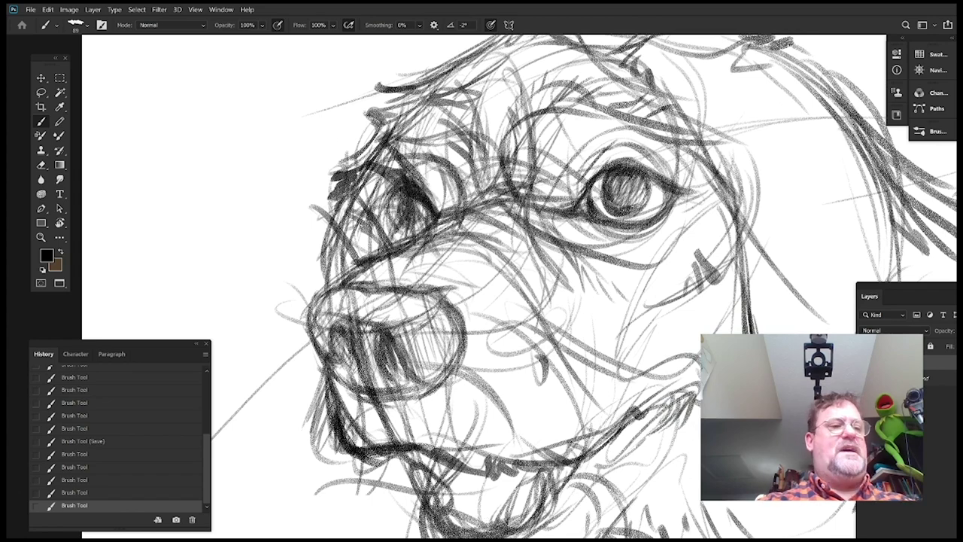
pyautogui.press('f')
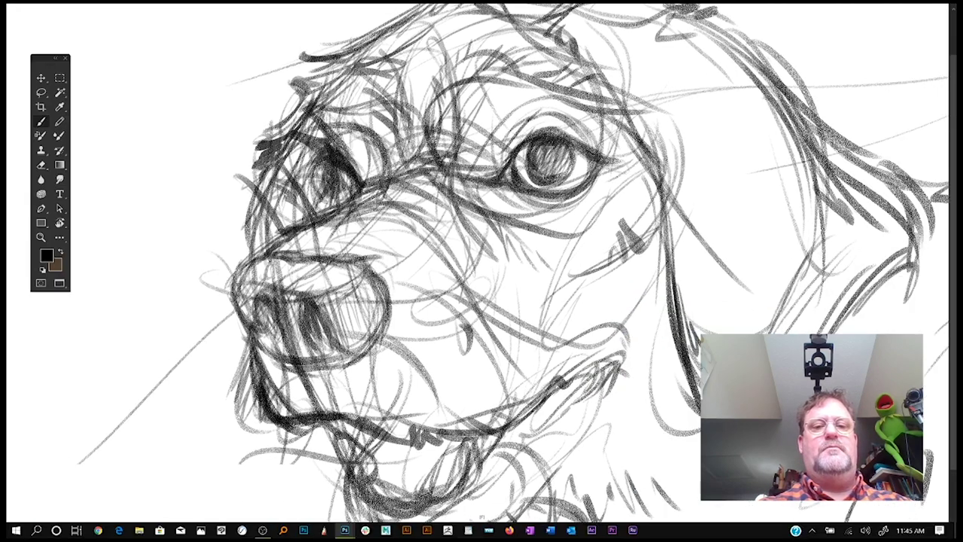
# Cycle the screen mode to full screen with all panels hidden
pyautogui.press('f')
pyautogui.press('f')
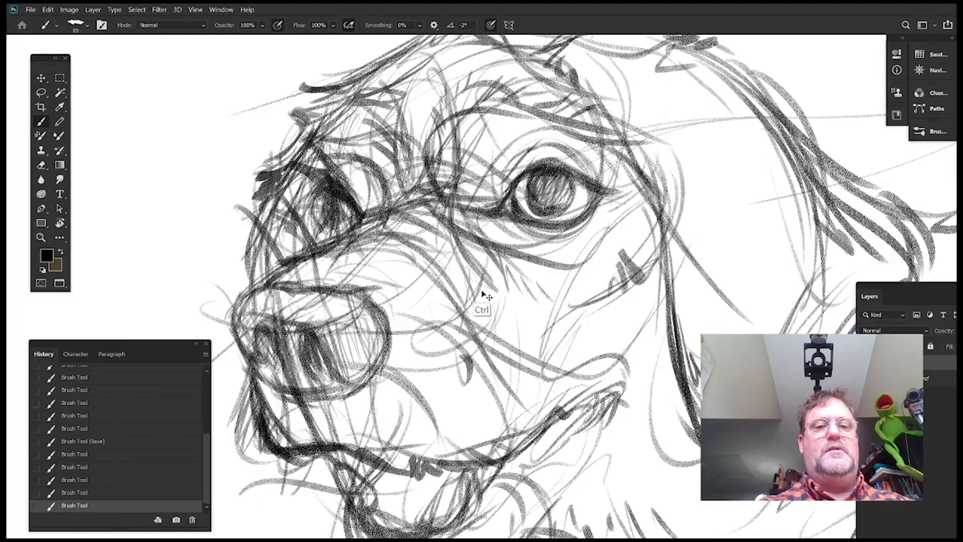
pyautogui.hotkey('ctrl', 'z')
pyautogui.moveTo(532, 186); pyautogui.dragTo(536, 193)
pyautogui.press('f')
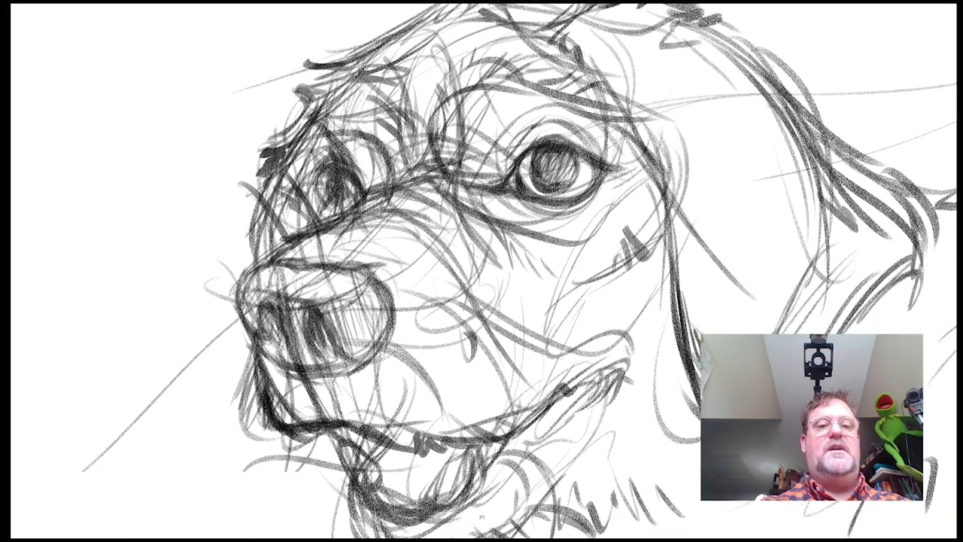
# Darken the bridge line beside the far eye and strengthen the eye socket's inner curve and upper lid
pyautogui.moveTo(597, 209)
pyautogui.mouseDown()
pyautogui.moveTo(638, 188)
pyautogui.moveTo(631, 204)
pyautogui.moveTo(671, 227)
pyautogui.mouseUp()
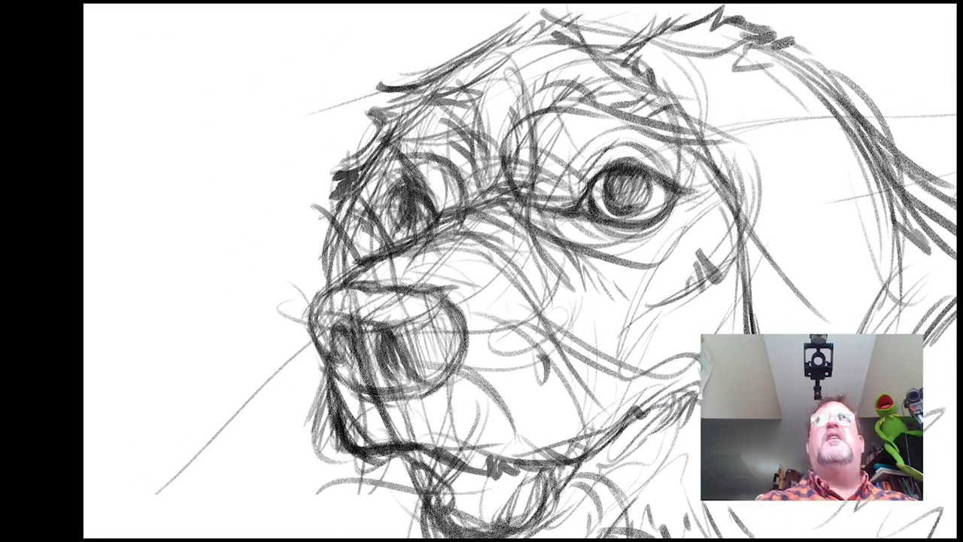
pyautogui.moveTo(452, 211); pyautogui.dragTo(489, 222)
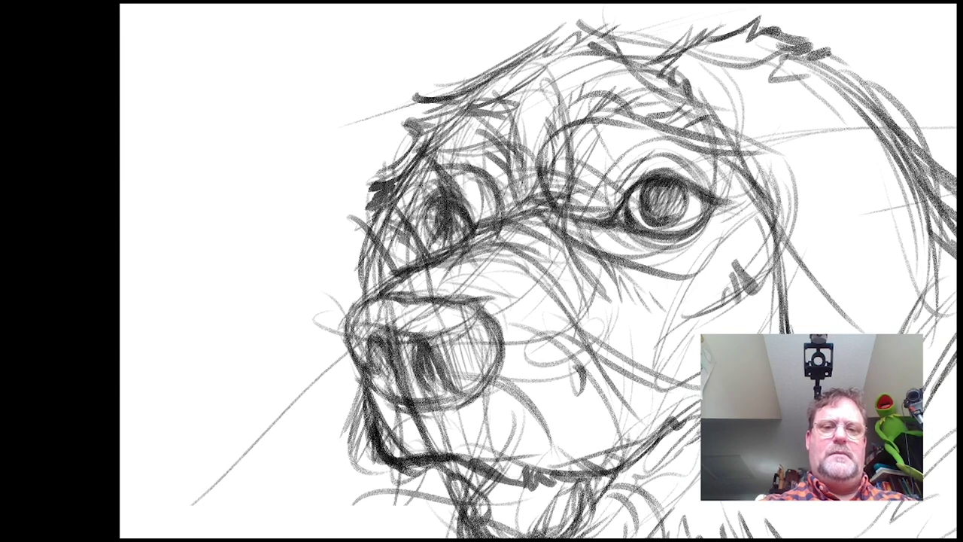
pyautogui.moveTo(548, 228); pyautogui.dragTo(530, 199)
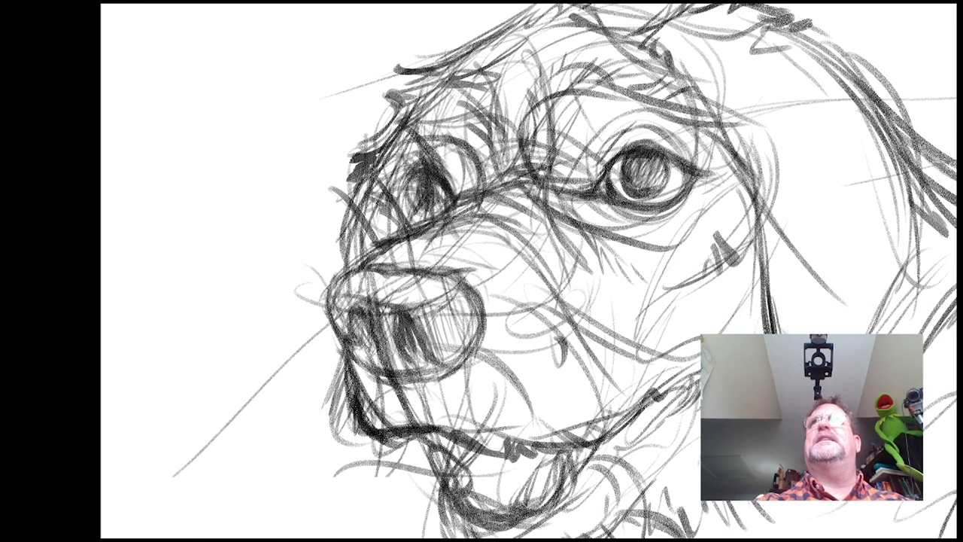
pyautogui.moveTo(413, 240); pyautogui.dragTo(465, 211)
pyautogui.moveTo(567, 188); pyautogui.dragTo(539, 194)
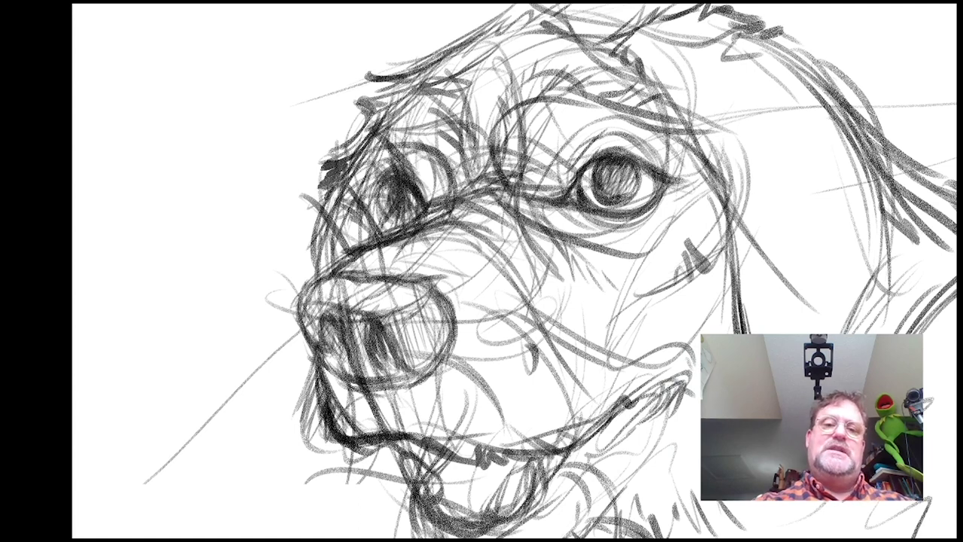
pyautogui.moveTo(453, 173); pyautogui.dragTo(450, 213)
pyautogui.moveTo(447, 155)
pyautogui.mouseDown()
pyautogui.moveTo(439, 215)
pyautogui.moveTo(447, 193)
pyautogui.moveTo(428, 197)
pyautogui.mouseUp()
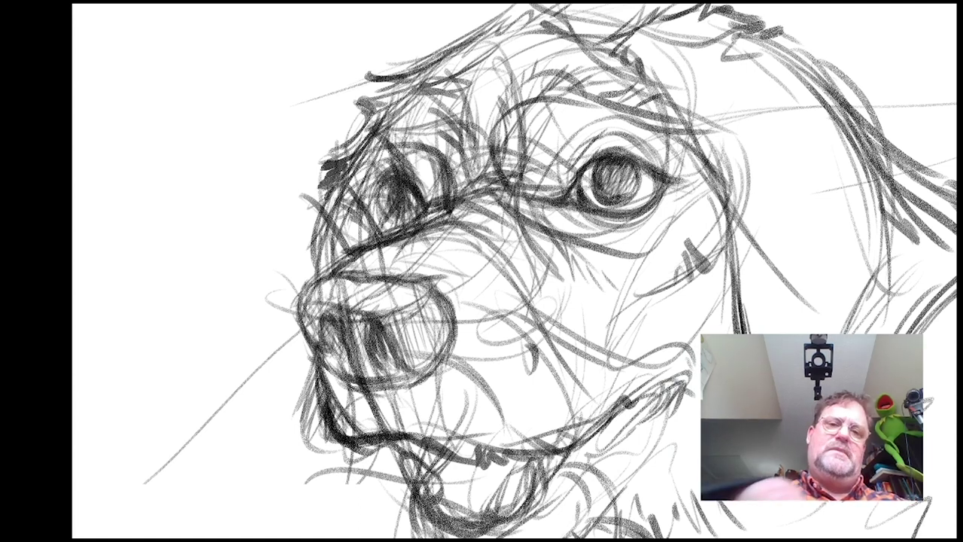
pyautogui.moveTo(383, 124); pyautogui.dragTo(436, 158)
pyautogui.moveTo(391, 125)
pyautogui.mouseDown()
pyautogui.moveTo(435, 164)
pyautogui.moveTo(418, 146)
pyautogui.mouseUp()
pyautogui.moveTo(405, 131)
pyautogui.mouseDown()
pyautogui.moveTo(369, 143)
pyautogui.moveTo(357, 185)
pyautogui.mouseUp()
pyautogui.moveTo(377, 154); pyautogui.dragTo(363, 186)
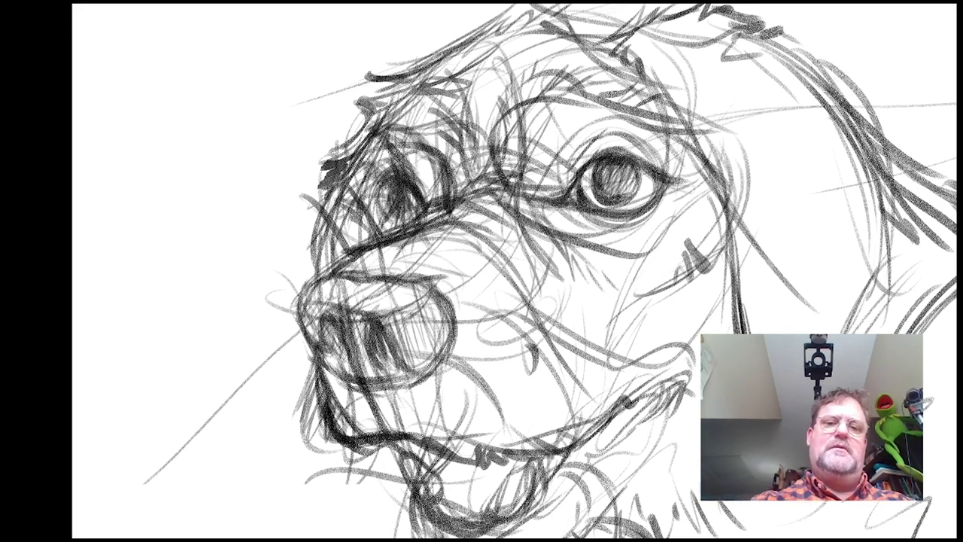
# Reinforce the far side of the face from the far eye socket down toward the nose with layered strokes
pyautogui.moveTo(630, 231); pyautogui.dragTo(617, 208)
pyautogui.moveTo(599, 245); pyautogui.dragTo(614, 235)
pyautogui.moveTo(356, 187); pyautogui.dragTo(337, 215)
pyautogui.moveTo(328, 177); pyautogui.dragTo(320, 232)
pyautogui.moveTo(327, 182); pyautogui.dragTo(316, 247)
pyautogui.moveTo(376, 284); pyautogui.dragTo(378, 216)
pyautogui.moveTo(325, 178)
pyautogui.mouseDown()
pyautogui.moveTo(299, 202)
pyautogui.moveTo(305, 212)
pyautogui.moveTo(473, 186)
pyautogui.mouseUp()
pyautogui.moveTo(340, 213); pyautogui.dragTo(442, 195)
# Add small fur ticks just outside the far cheek's contour above the nose
pyautogui.moveTo(584, 212)
pyautogui.mouseDown()
pyautogui.moveTo(545, 276)
pyautogui.moveTo(553, 268)
pyautogui.mouseUp()
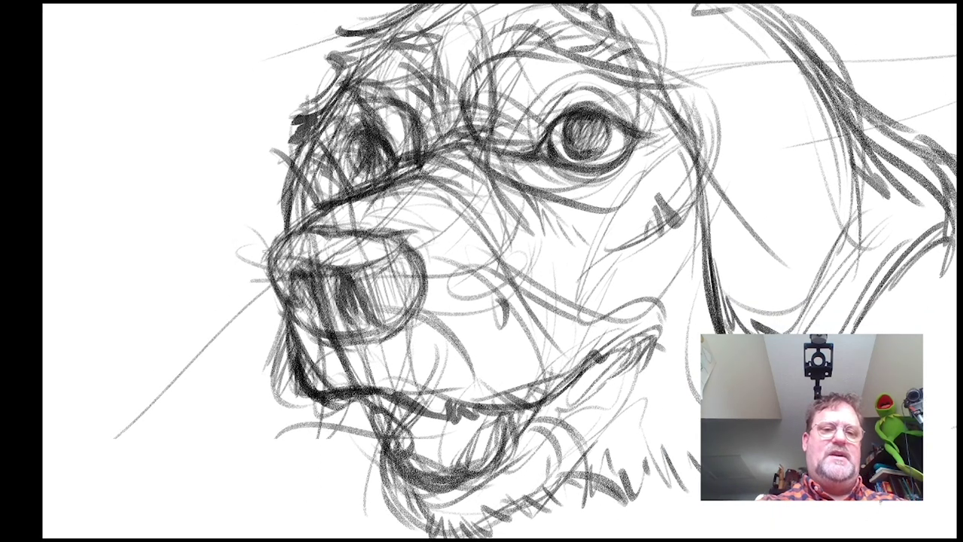
pyautogui.moveTo(264, 252)
pyautogui.mouseDown()
pyautogui.moveTo(341, 262)
pyautogui.moveTo(406, 237)
pyautogui.mouseUp()
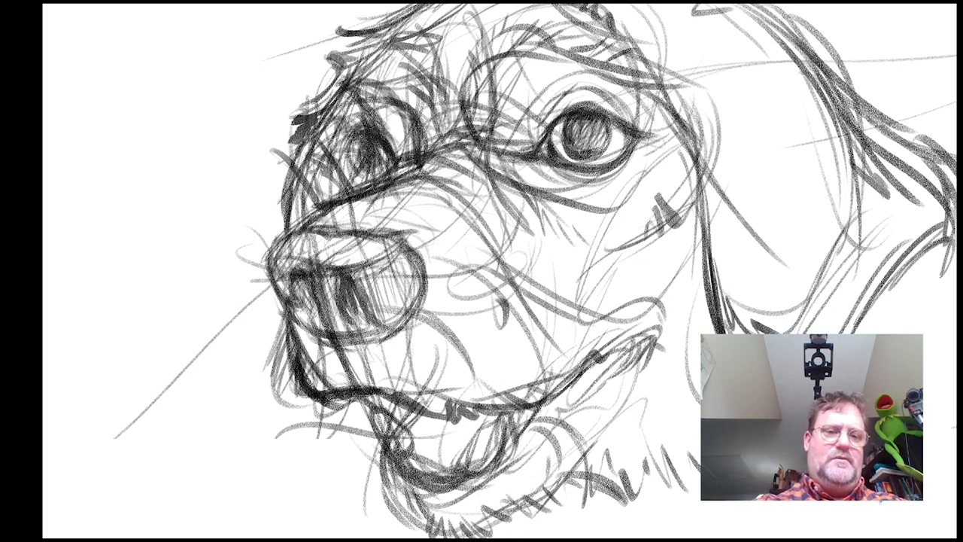
pyautogui.rightClick(327, 241)
pyautogui.moveTo(415, 68); pyautogui.dragTo(402, 69)
pyautogui.click(275, 186)
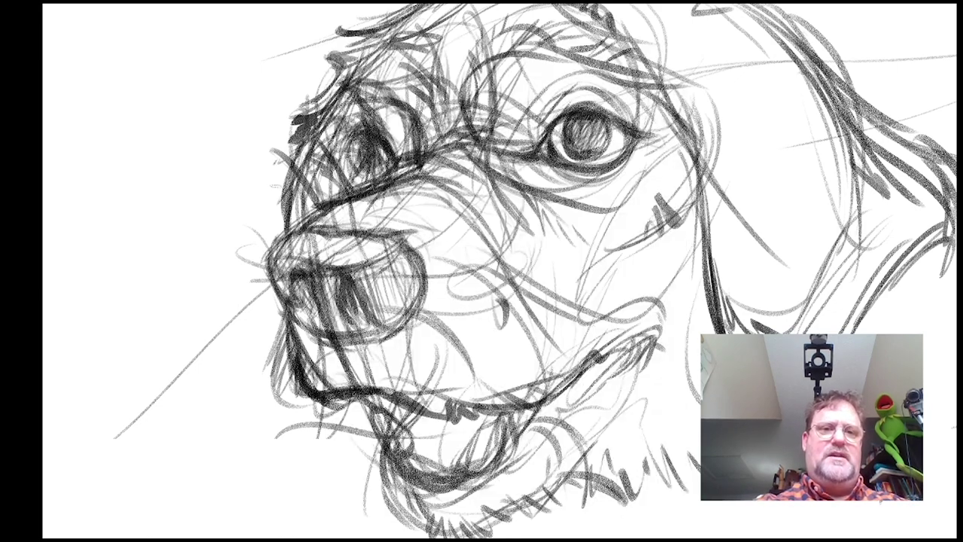
# Define the near nostril with dark curved strokes around its upper and inner edges
pyautogui.press('space')
pyautogui.moveTo(482, 301); pyautogui.dragTo(493, 273)
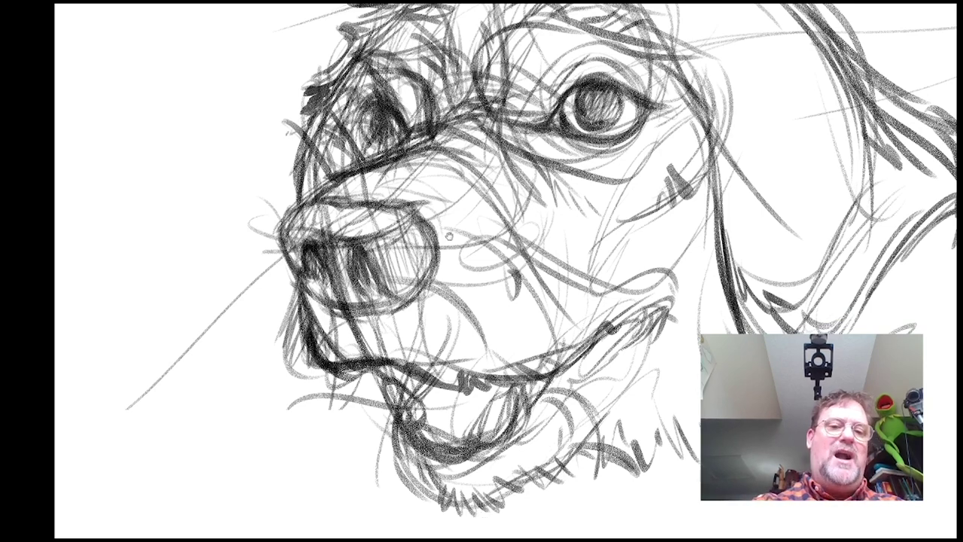
pyautogui.moveTo(451, 221); pyautogui.dragTo(424, 173)
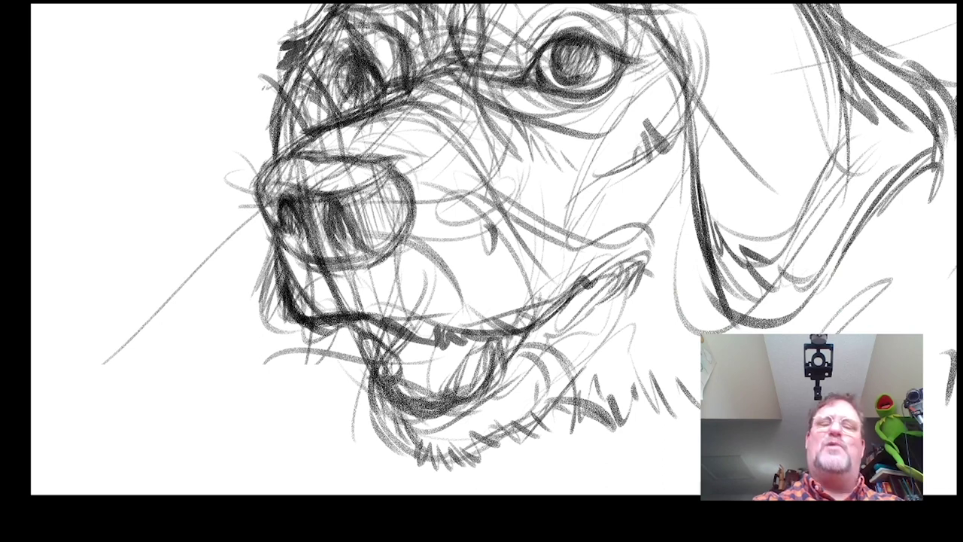
pyautogui.moveTo(328, 204)
pyautogui.mouseDown()
pyautogui.moveTo(336, 239)
pyautogui.moveTo(356, 220)
pyautogui.moveTo(368, 244)
pyautogui.moveTo(406, 228)
pyautogui.mouseUp()
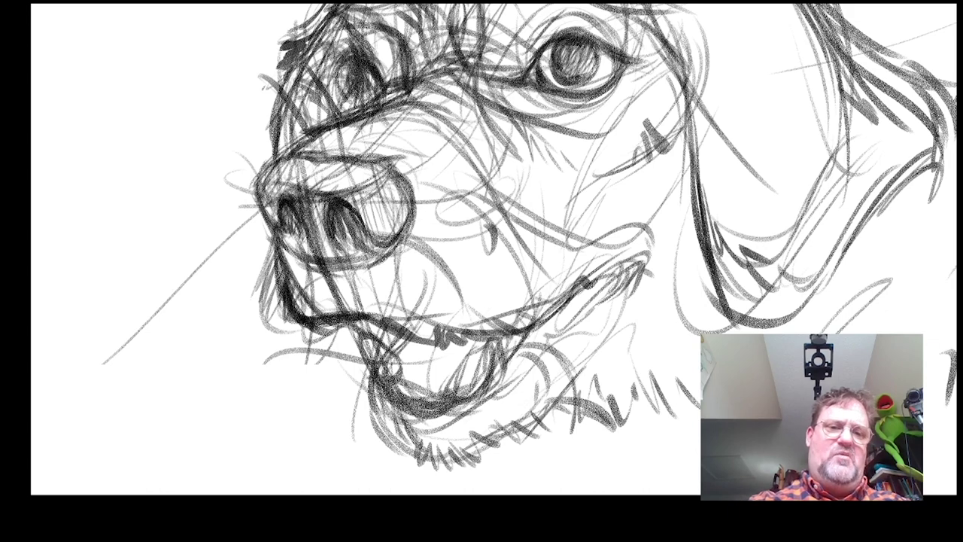
pyautogui.moveTo(340, 210); pyautogui.dragTo(350, 244)
pyautogui.moveTo(335, 220); pyautogui.dragTo(352, 241)
# Deepen the shading inside the nostrils and strengthen the lines around the nostril openings
pyautogui.moveTo(421, 236); pyautogui.dragTo(429, 256)
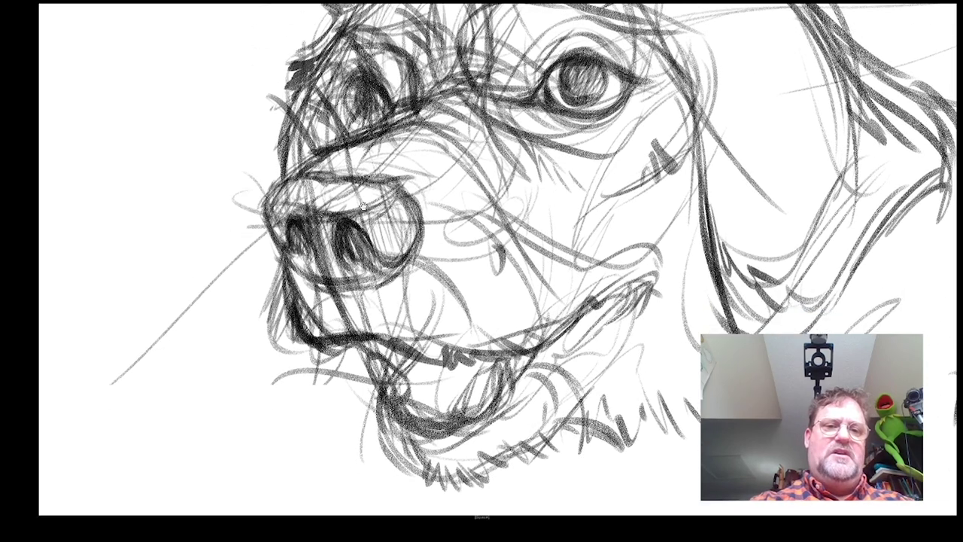
pyautogui.moveTo(363, 204)
pyautogui.mouseDown()
pyautogui.moveTo(427, 217)
pyautogui.moveTo(344, 248)
pyautogui.mouseUp()
pyautogui.moveTo(386, 212)
pyautogui.mouseDown()
pyautogui.moveTo(344, 247)
pyautogui.moveTo(380, 302)
pyautogui.mouseUp()
pyautogui.moveTo(348, 256); pyautogui.dragTo(380, 298)
pyautogui.moveTo(373, 257); pyautogui.dragTo(397, 300)
# Reinforce the muzzle's bridge line from above the nose toward the inner brow
pyautogui.moveTo(528, 225); pyautogui.dragTo(527, 247)
pyautogui.moveTo(482, 215); pyautogui.dragTo(426, 214)
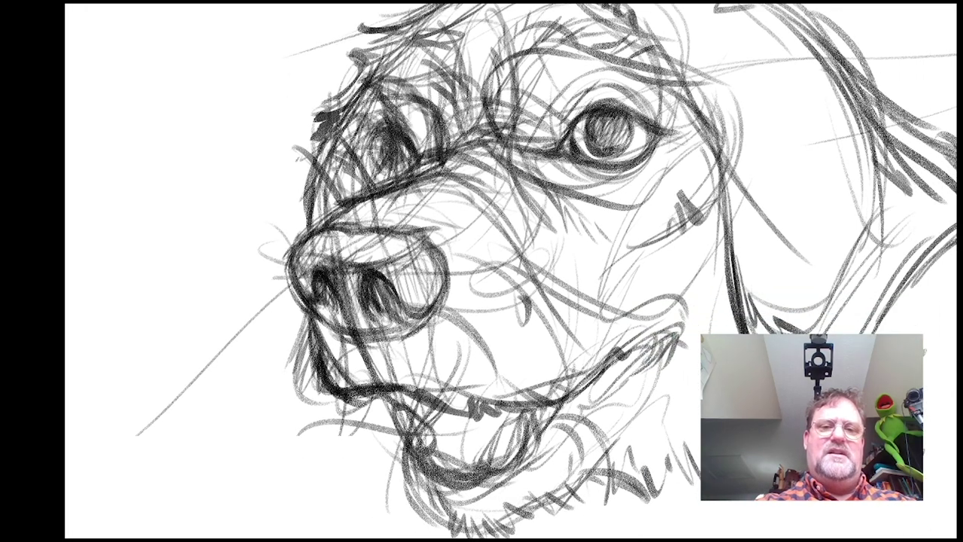
pyautogui.moveTo(367, 231); pyautogui.dragTo(406, 187)
pyautogui.moveTo(415, 181); pyautogui.dragTo(490, 162)
pyautogui.moveTo(497, 226); pyautogui.dragTo(478, 260)
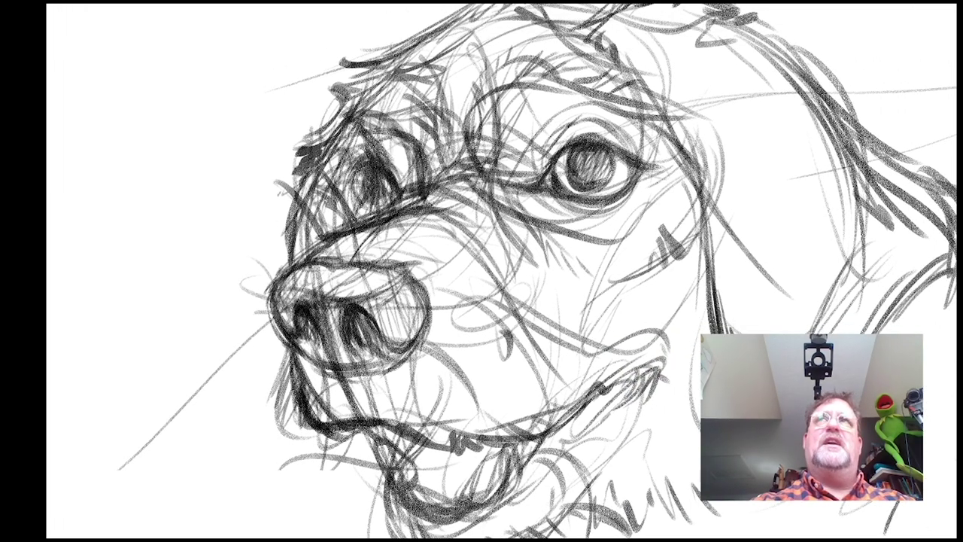
pyautogui.moveTo(360, 219)
pyautogui.mouseDown()
pyautogui.moveTo(414, 176)
pyautogui.moveTo(423, 140)
pyautogui.mouseUp()
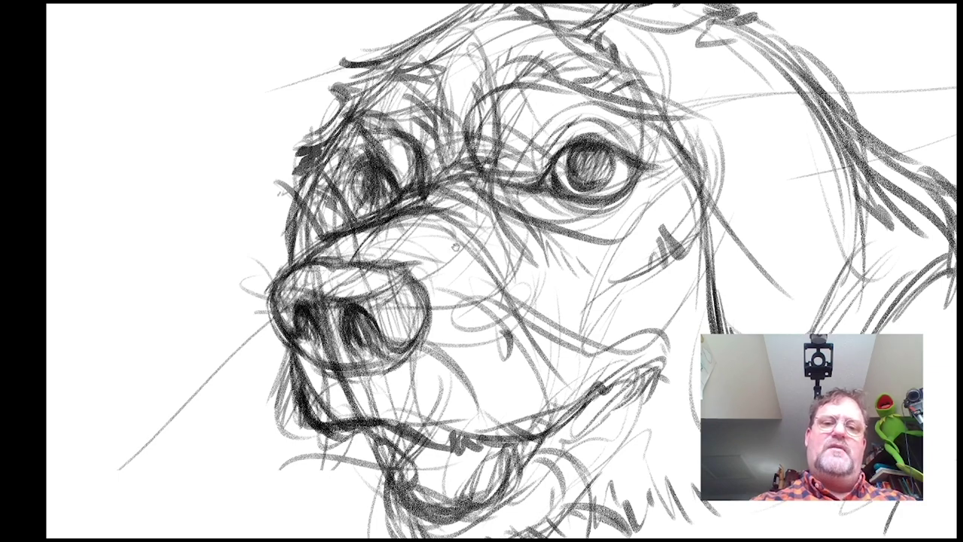
# Darken the fold running down from the near eye's inner corner with heavy overlapping strokes
pyautogui.moveTo(587, 231); pyautogui.dragTo(533, 198)
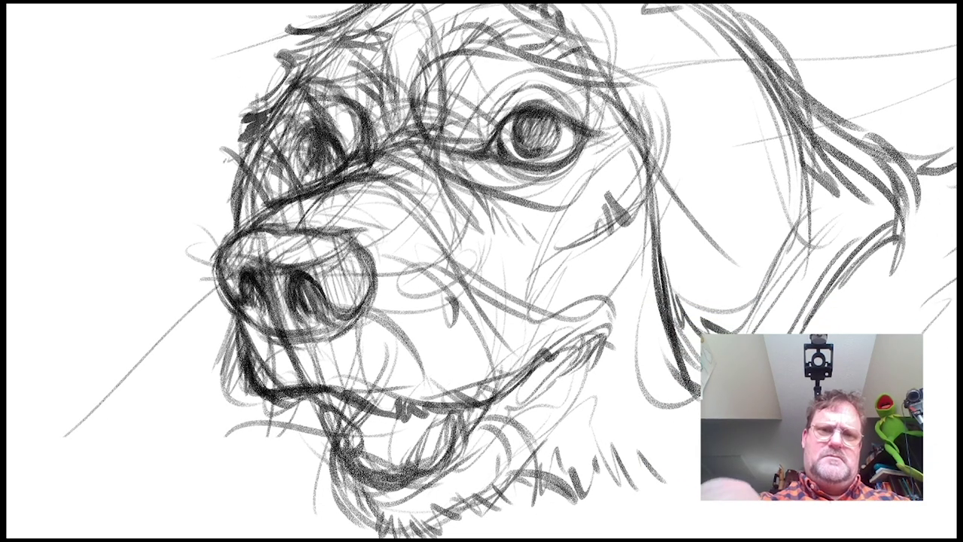
pyautogui.moveTo(417, 146); pyautogui.dragTo(426, 186)
pyautogui.moveTo(431, 122); pyautogui.dragTo(444, 197)
pyautogui.moveTo(442, 177); pyautogui.dragTo(478, 224)
# Add short fur ticks beneath the near eye and on the cheek, and darken the near eye's pupil
pyautogui.moveTo(630, 250)
pyautogui.mouseDown()
pyautogui.moveTo(664, 249)
pyautogui.moveTo(630, 214)
pyautogui.mouseUp()
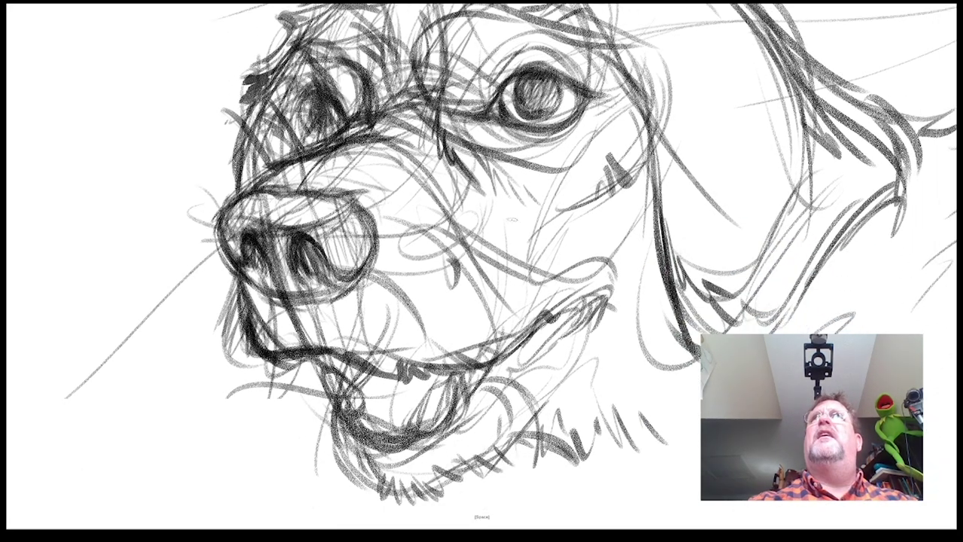
pyautogui.moveTo(530, 181); pyautogui.dragTo(424, 253)
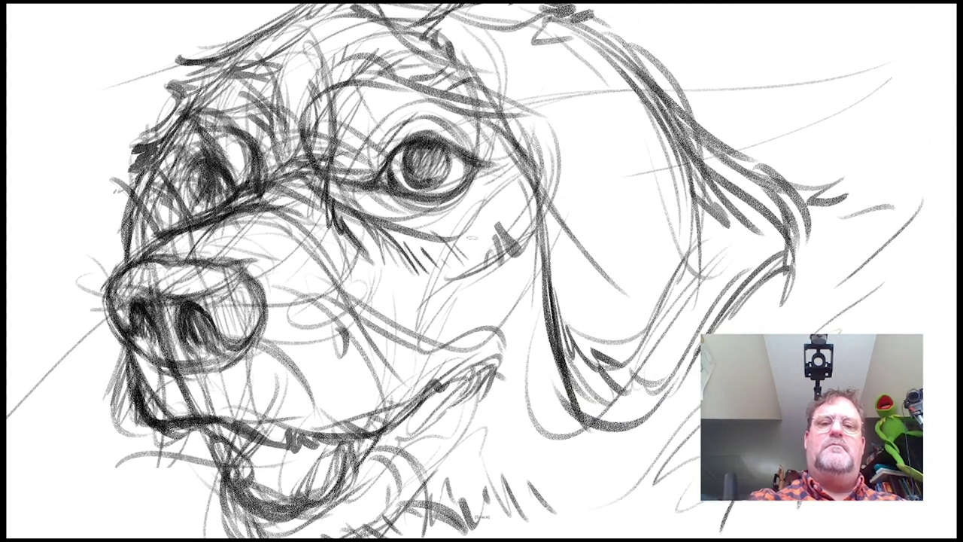
pyautogui.moveTo(489, 208); pyautogui.dragTo(603, 242)
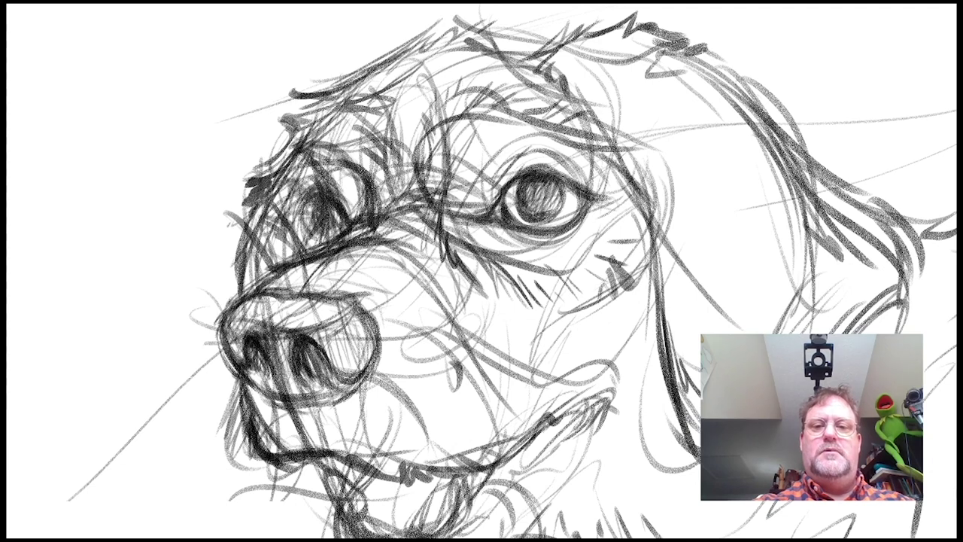
pyautogui.moveTo(529, 192)
pyautogui.mouseDown()
pyautogui.moveTo(541, 192)
pyautogui.moveTo(548, 211)
pyautogui.mouseUp()
pyautogui.moveTo(592, 262); pyautogui.dragTo(576, 262)
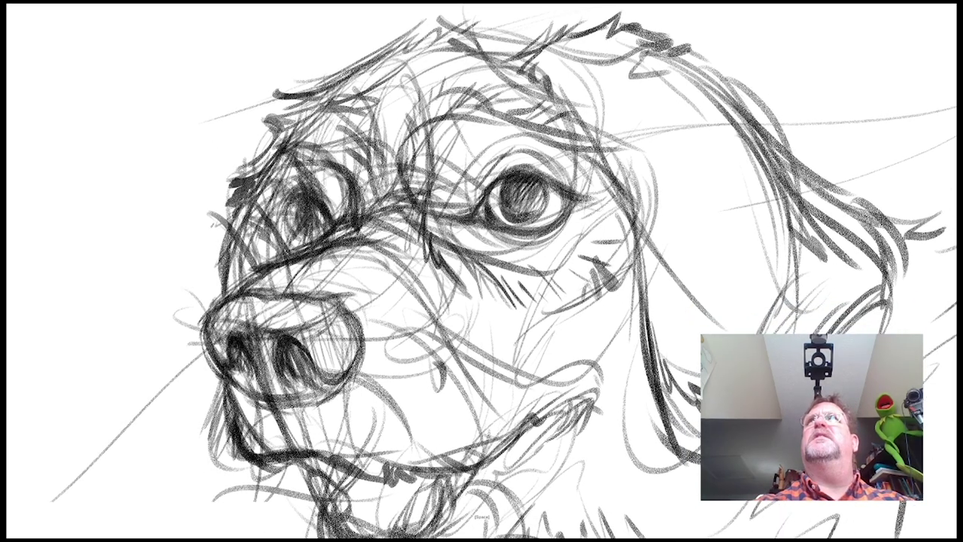
# Add short fur strokes above the near eye's upper lid and around its outer corner
pyautogui.moveTo(440, 202); pyautogui.dragTo(478, 160)
pyautogui.moveTo(475, 167); pyautogui.dragTo(502, 130)
pyautogui.moveTo(492, 153); pyautogui.dragTo(517, 127)
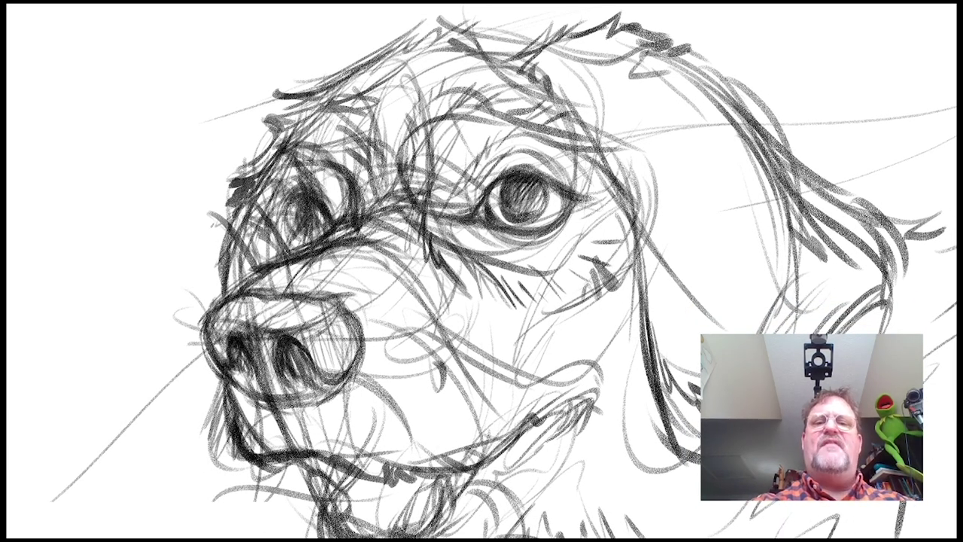
pyautogui.moveTo(675, 214); pyautogui.dragTo(615, 198)
pyautogui.moveTo(478, 129)
pyautogui.mouseDown()
pyautogui.moveTo(520, 121)
pyautogui.moveTo(540, 141)
pyautogui.mouseUp()
pyautogui.moveTo(529, 162); pyautogui.dragTo(560, 157)
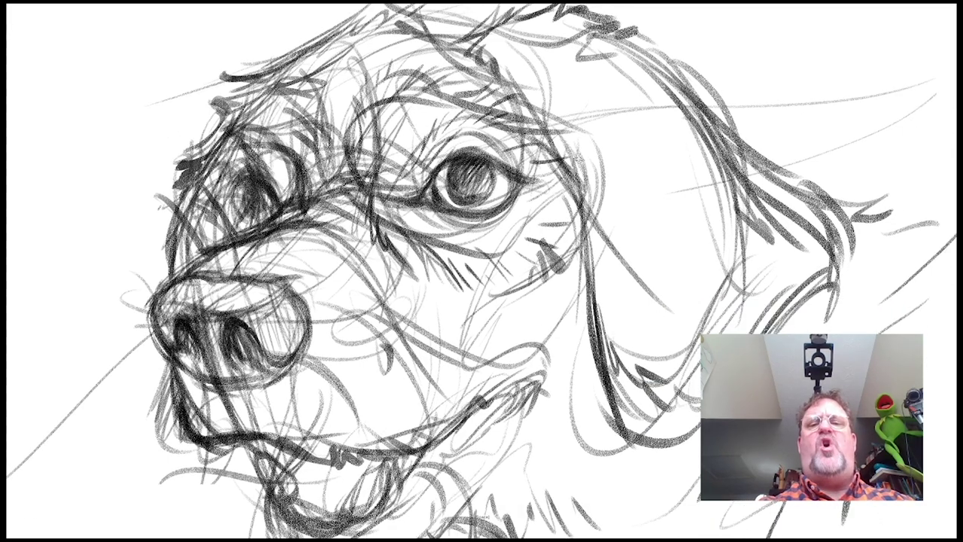
# Define the cheek contour behind the near eye with a dark curved line ending in jagged tufts
pyautogui.moveTo(626, 273)
pyautogui.mouseDown()
pyautogui.moveTo(655, 256)
pyautogui.moveTo(613, 256)
pyautogui.moveTo(496, 225)
pyautogui.mouseUp()
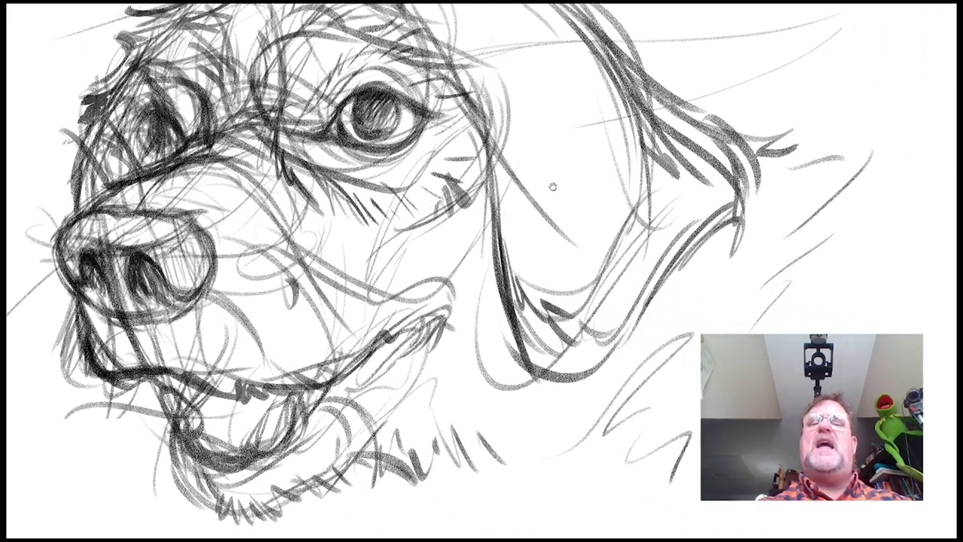
pyautogui.moveTo(553, 186); pyautogui.dragTo(555, 246)
pyautogui.moveTo(418, 158); pyautogui.dragTo(453, 146)
pyautogui.moveTo(529, 119); pyautogui.dragTo(515, 128)
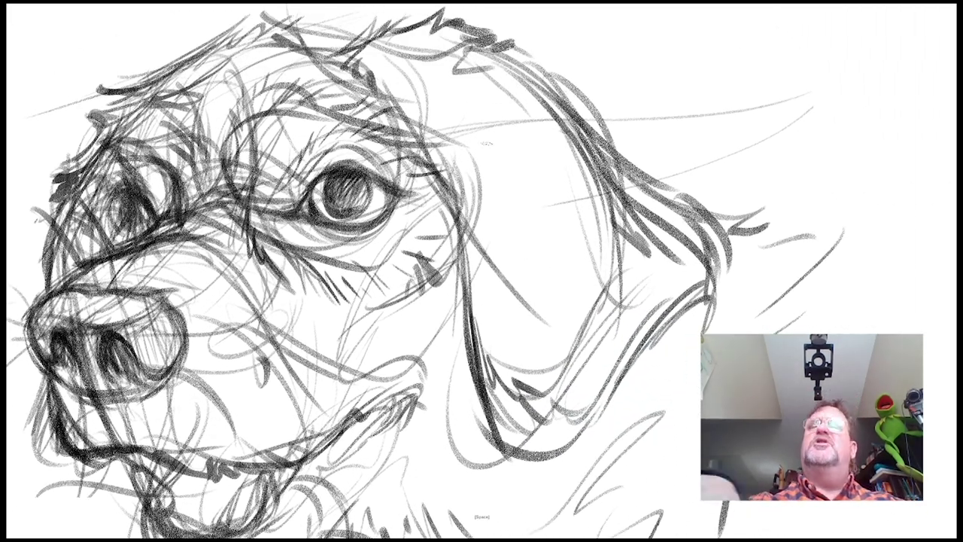
pyautogui.moveTo(486, 198); pyautogui.dragTo(469, 275)
pyautogui.moveTo(562, 231)
pyautogui.mouseDown()
pyautogui.moveTo(649, 256)
pyautogui.moveTo(640, 250)
pyautogui.mouseUp()
pyautogui.moveTo(521, 152); pyautogui.dragTo(563, 217)
pyautogui.moveTo(637, 172)
pyautogui.mouseDown()
pyautogui.moveTo(682, 188)
pyautogui.moveTo(697, 177)
pyautogui.mouseUp()
pyautogui.moveTo(591, 156); pyautogui.dragTo(664, 179)
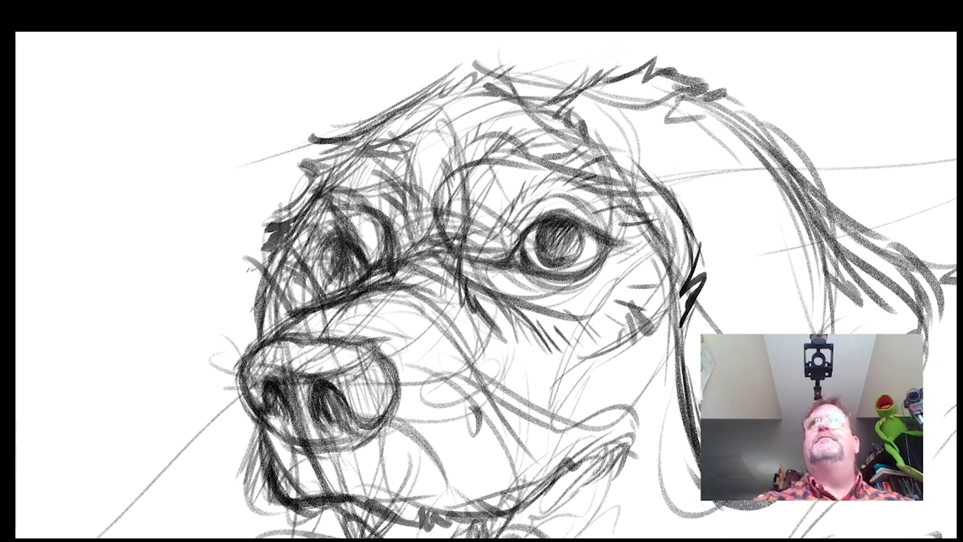
# Strengthen the curved furrow between the brows and carry it up onto the forehead
pyautogui.moveTo(544, 143); pyautogui.dragTo(559, 164)
pyautogui.moveTo(493, 116)
pyautogui.mouseDown()
pyautogui.moveTo(416, 191)
pyautogui.moveTo(426, 280)
pyautogui.mouseUp()
pyautogui.moveTo(489, 203); pyautogui.dragTo(482, 224)
pyautogui.moveTo(407, 148); pyautogui.dragTo(486, 92)
pyautogui.moveTo(619, 187); pyautogui.dragTo(651, 191)
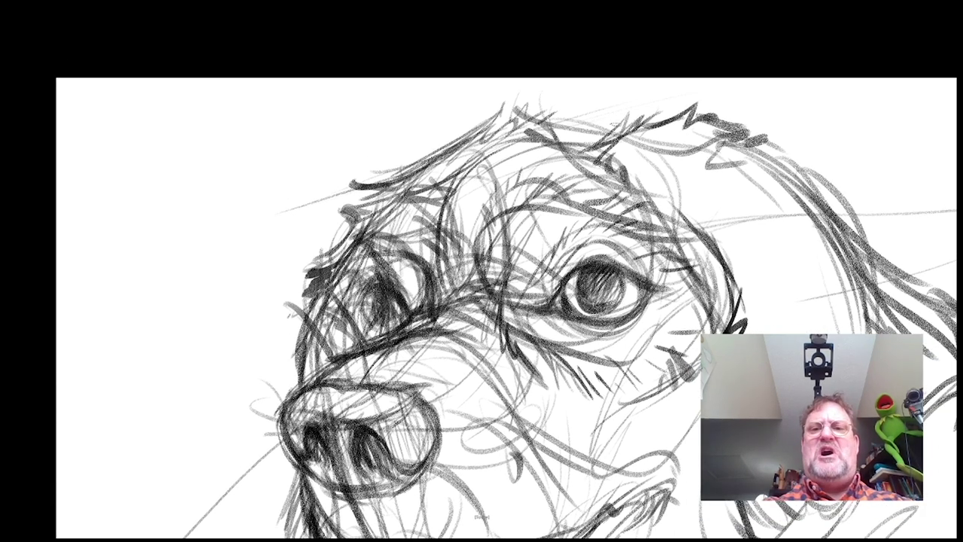
# Darken the top of the head toward the ear base and add short upright fur tufts
pyautogui.moveTo(613, 115)
pyautogui.mouseDown()
pyautogui.moveTo(593, 173)
pyautogui.moveTo(679, 117)
pyautogui.mouseUp()
pyautogui.moveTo(648, 167); pyautogui.dragTo(702, 156)
pyautogui.moveTo(611, 111); pyautogui.dragTo(712, 107)
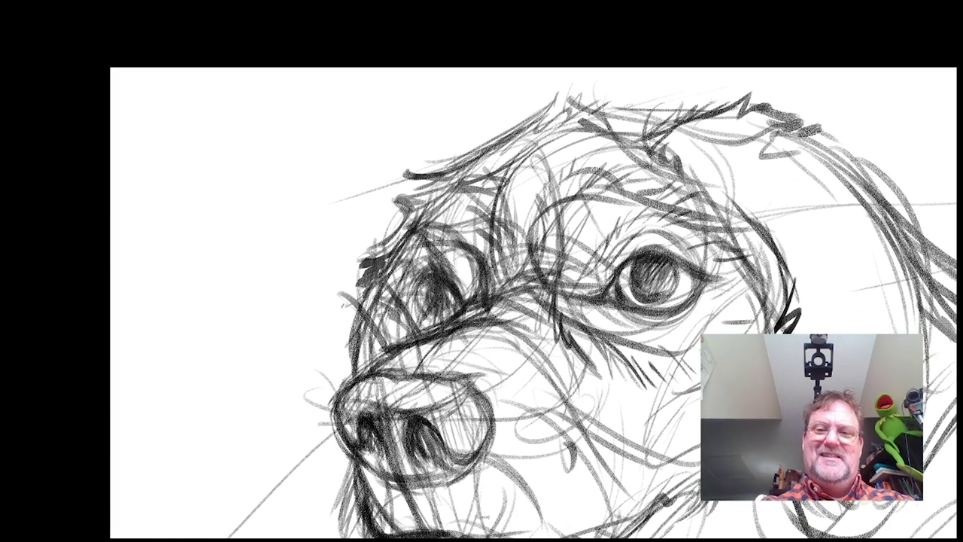
pyautogui.moveTo(581, 106)
pyautogui.mouseDown()
pyautogui.moveTo(705, 99)
pyautogui.moveTo(663, 86)
pyautogui.moveTo(650, 107)
pyautogui.mouseUp()
pyautogui.moveTo(615, 88); pyautogui.dragTo(635, 106)
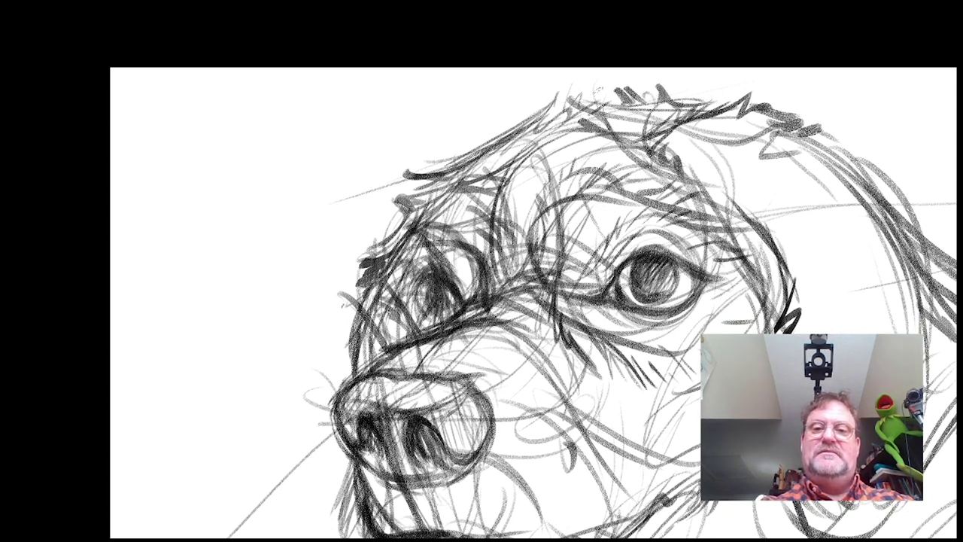
# Shape the crown with a pointed fur tuft and reinforce the head outline sloping down the forehead
pyautogui.moveTo(584, 88); pyautogui.dragTo(623, 106)
pyautogui.moveTo(567, 87); pyautogui.dragTo(604, 100)
pyautogui.moveTo(571, 71); pyautogui.dragTo(621, 95)
pyautogui.moveTo(560, 66)
pyautogui.mouseDown()
pyautogui.moveTo(576, 96)
pyautogui.moveTo(515, 121)
pyautogui.mouseUp()
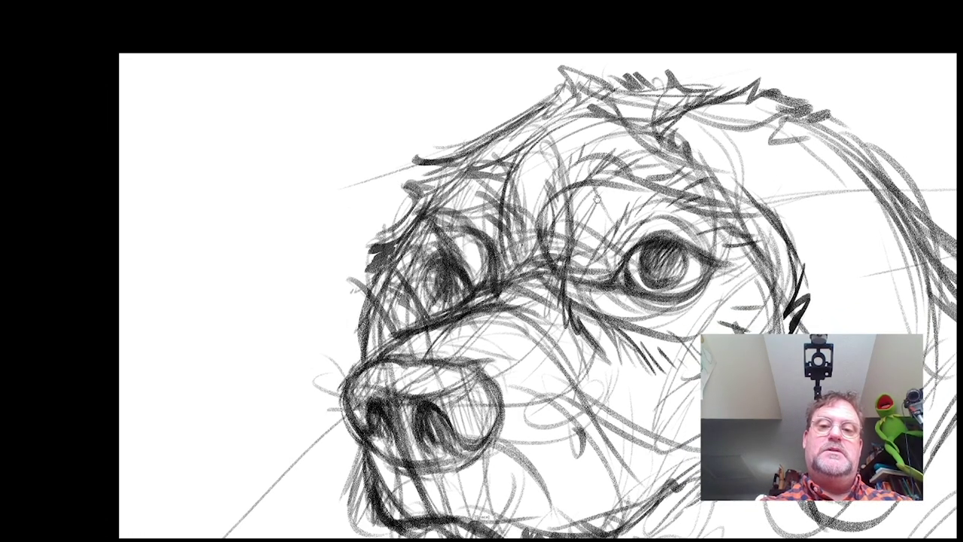
pyautogui.moveTo(411, 307); pyautogui.dragTo(424, 282)
pyautogui.moveTo(568, 69); pyautogui.dragTo(514, 89)
pyautogui.moveTo(519, 84)
pyautogui.mouseDown()
pyautogui.moveTo(488, 77)
pyautogui.moveTo(499, 93)
pyautogui.mouseUp()
pyautogui.moveTo(502, 93); pyautogui.dragTo(489, 103)
# Darken the upper lip line below the nose toward the corner of the mouth
pyautogui.moveTo(679, 439)
pyautogui.mouseDown()
pyautogui.moveTo(593, 348)
pyautogui.moveTo(575, 254)
pyautogui.moveTo(553, 227)
pyautogui.mouseUp()
pyautogui.moveTo(338, 284); pyautogui.dragTo(453, 302)
pyautogui.moveTo(508, 316); pyautogui.dragTo(527, 231)
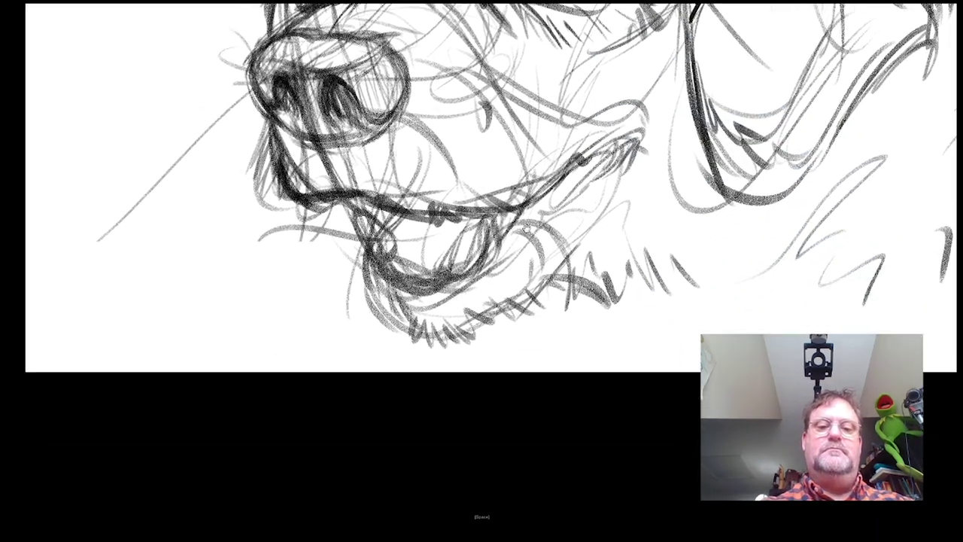
pyautogui.moveTo(550, 308); pyautogui.dragTo(511, 256)
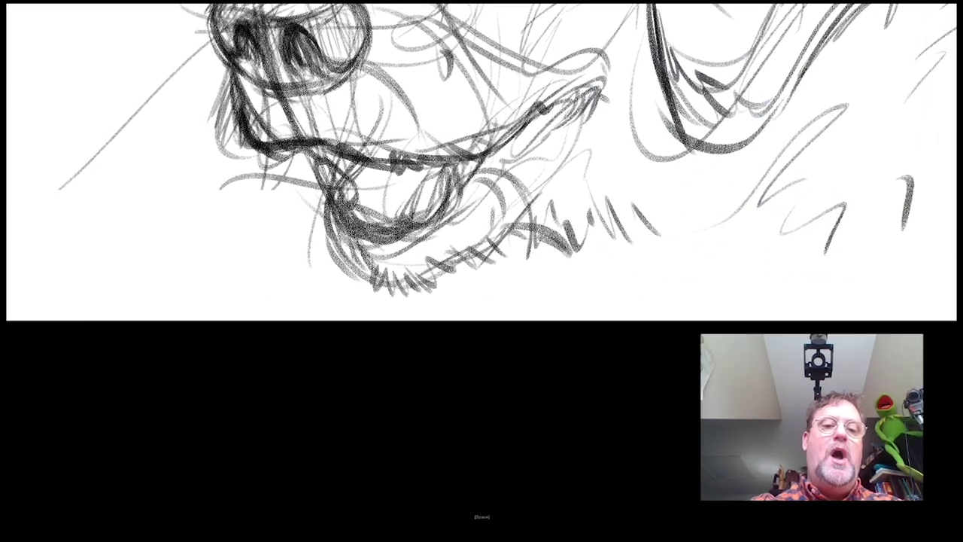
pyautogui.moveTo(614, 222); pyautogui.dragTo(625, 190)
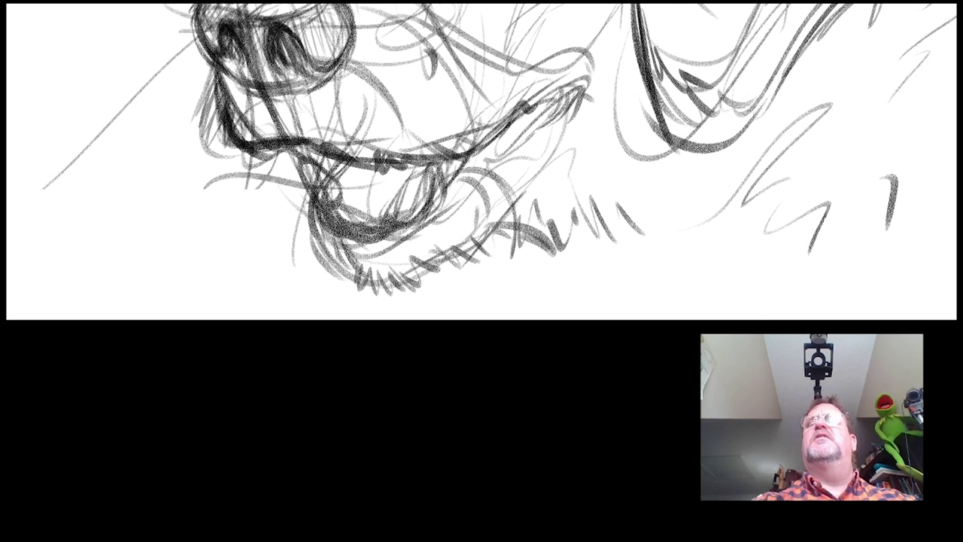
# Darken the inside of the lower lip and add short strokes rising toward the corner of the mouth
pyautogui.moveTo(332, 228)
pyautogui.mouseDown()
pyautogui.moveTo(411, 230)
pyautogui.moveTo(478, 154)
pyautogui.mouseUp()
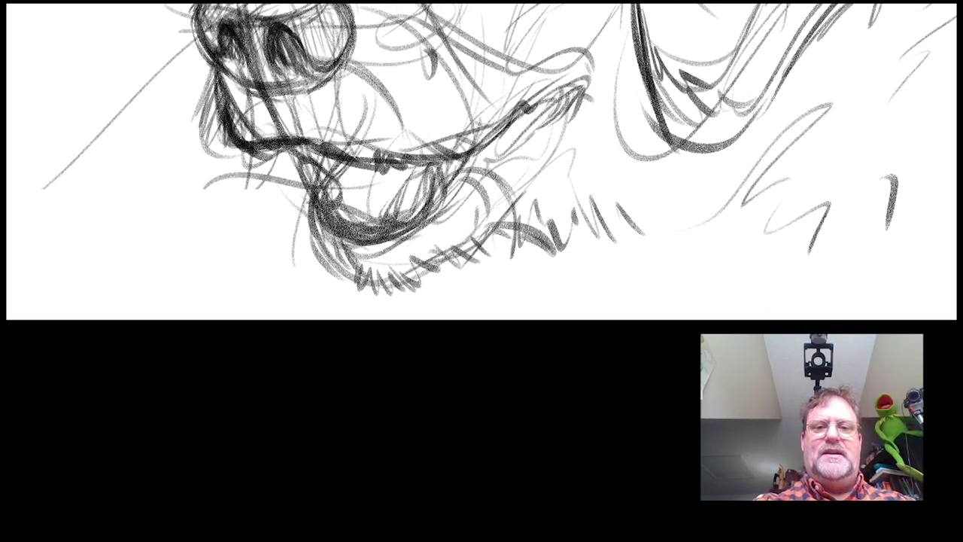
pyautogui.moveTo(449, 203); pyautogui.dragTo(465, 165)
pyautogui.moveTo(456, 198); pyautogui.dragTo(480, 151)
pyautogui.moveTo(557, 211); pyautogui.dragTo(592, 165)
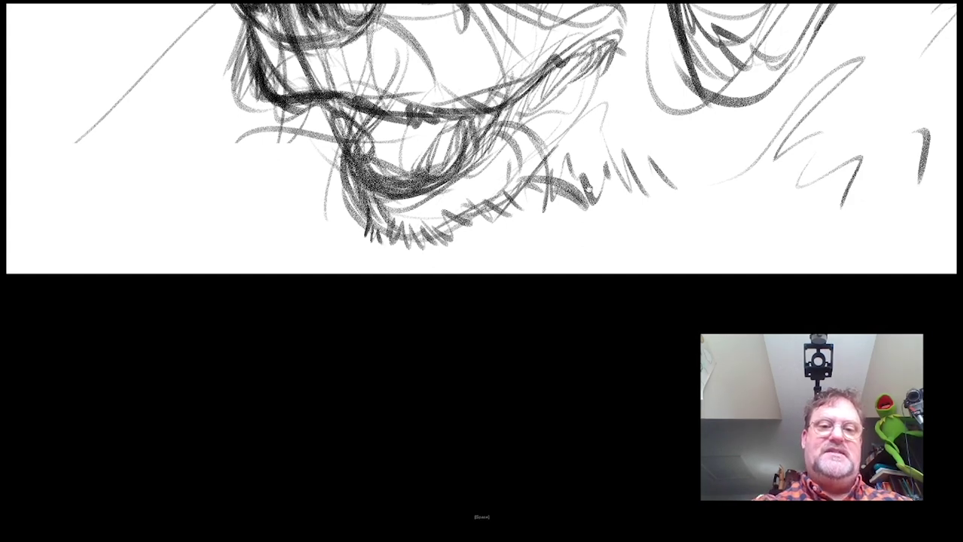
# Reinforce the mouth line from beneath the nose back along the muzzle with heavier strokes
pyautogui.moveTo(591, 155)
pyautogui.mouseDown()
pyautogui.moveTo(634, 296)
pyautogui.moveTo(670, 352)
pyautogui.mouseUp()
pyautogui.moveTo(375, 299); pyautogui.dragTo(469, 323)
pyautogui.moveTo(467, 321); pyautogui.dragTo(494, 329)
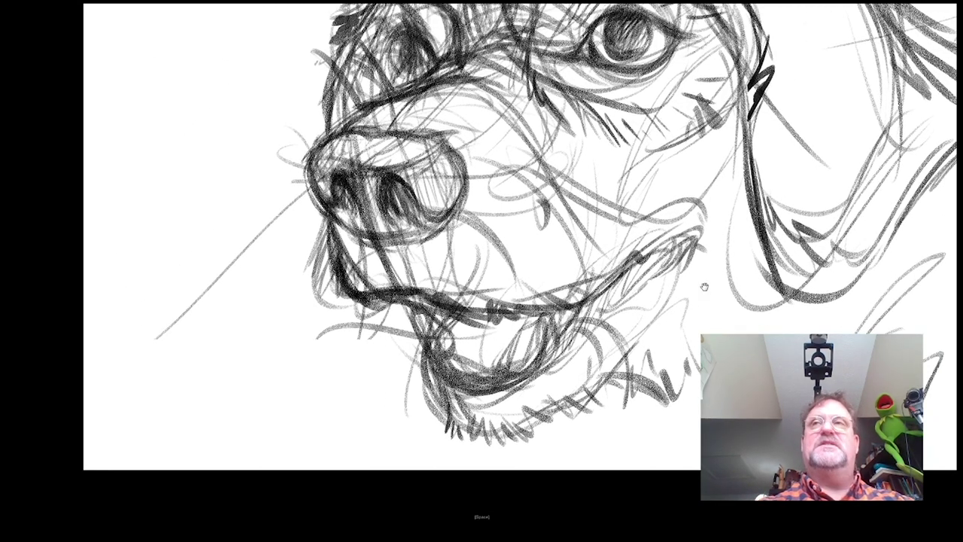
pyautogui.moveTo(703, 288); pyautogui.dragTo(663, 270)
pyautogui.moveTo(387, 289); pyautogui.dragTo(472, 315)
pyautogui.moveTo(417, 295); pyautogui.dragTo(486, 300)
pyautogui.moveTo(581, 304); pyautogui.dragTo(590, 308)
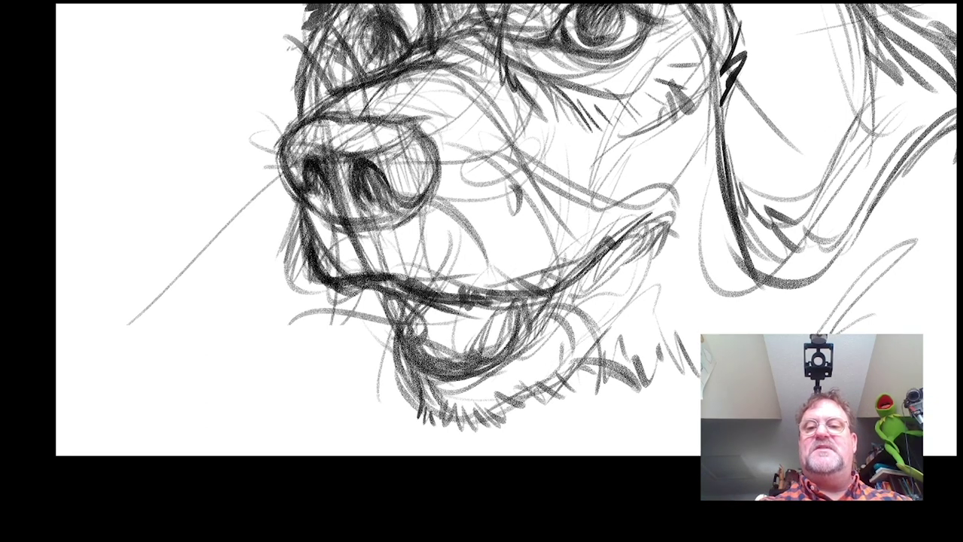
# Enlarge the brush to 78 px and darken the back edge of the ear with long, sweeping fur strokes
pyautogui.moveTo(530, 235)
pyautogui.mouseDown()
pyautogui.moveTo(508, 296)
pyautogui.moveTo(527, 260)
pyautogui.mouseUp()
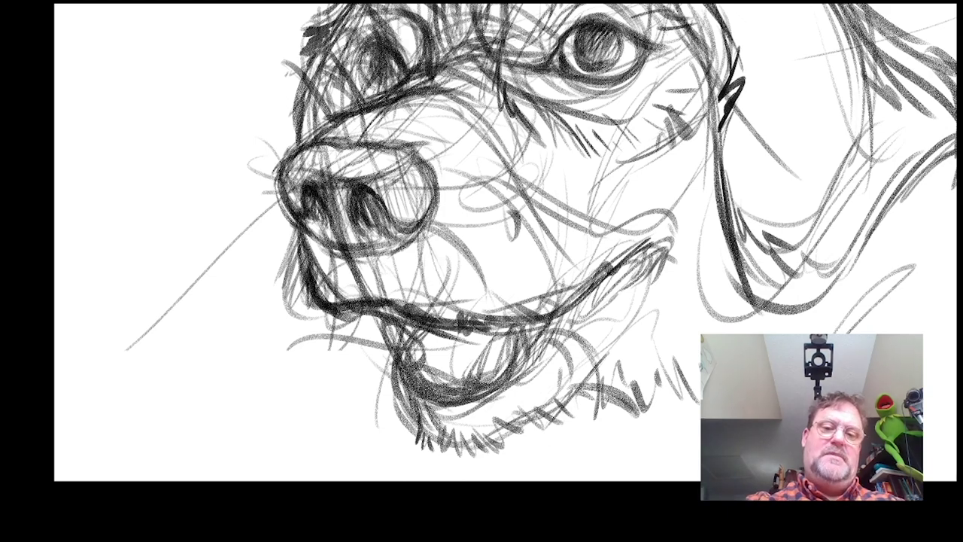
pyautogui.rightClick(600, 133)
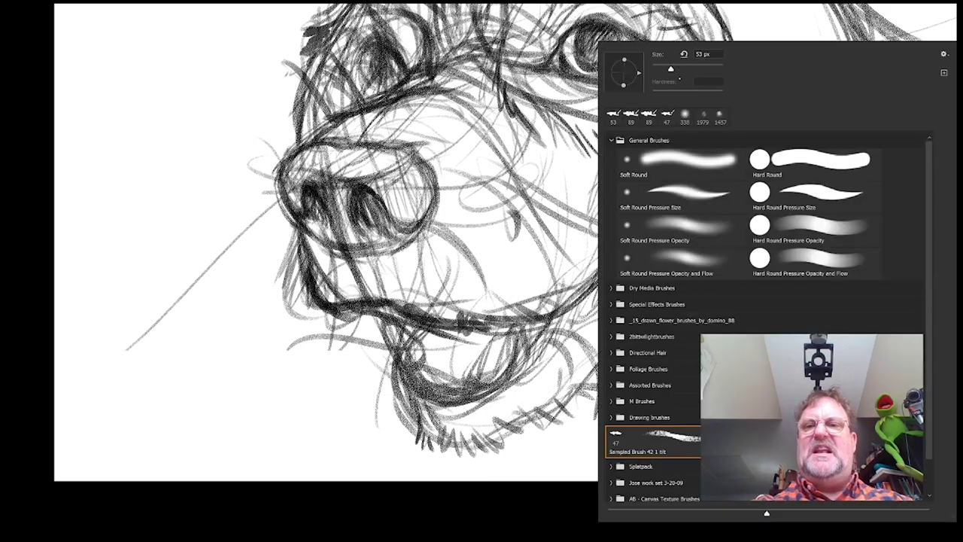
pyautogui.moveTo(672, 68); pyautogui.dragTo(680, 68)
pyautogui.click(536, 222)
pyautogui.moveTo(536, 222); pyautogui.dragTo(581, 270)
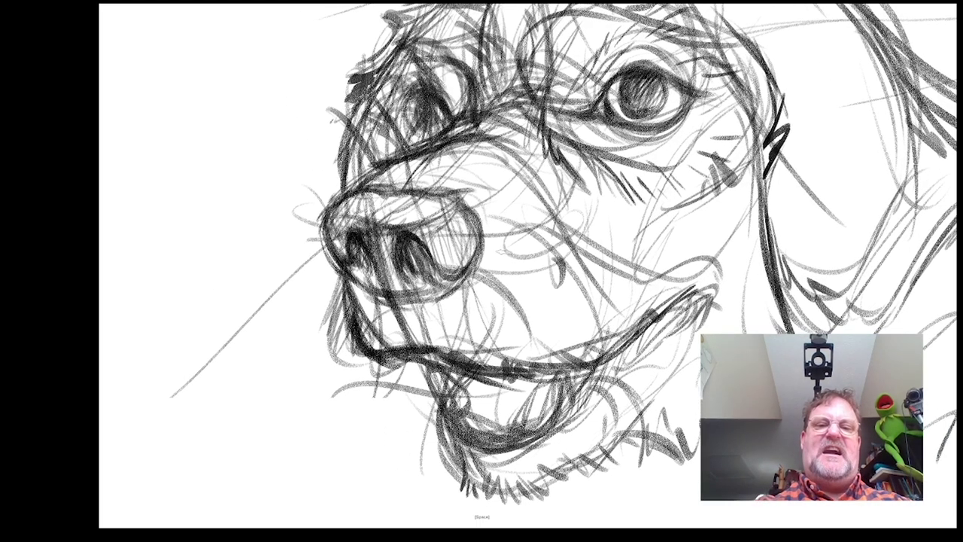
pyautogui.moveTo(456, 196)
pyautogui.mouseDown()
pyautogui.moveTo(465, 279)
pyautogui.moveTo(368, 346)
pyautogui.mouseUp()
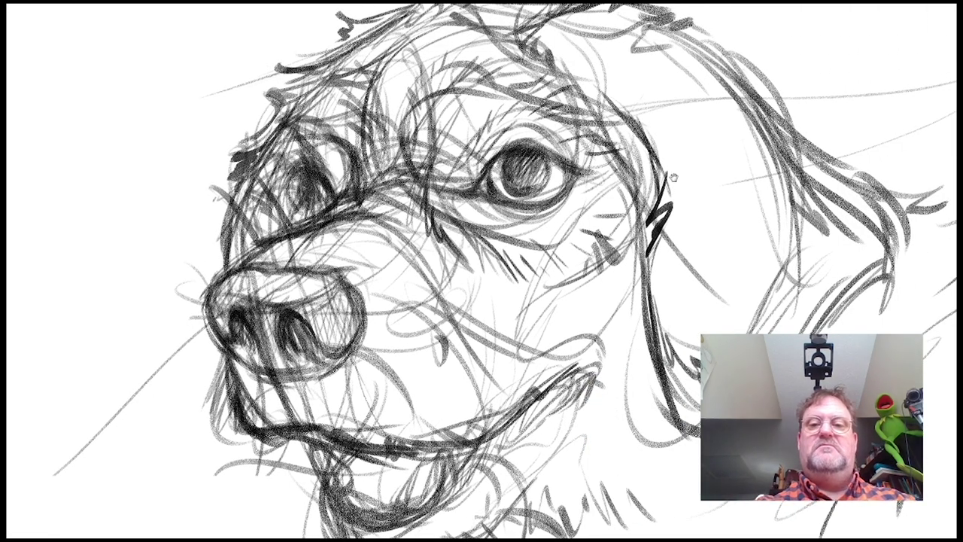
pyautogui.moveTo(673, 177)
pyautogui.mouseDown()
pyautogui.moveTo(555, 211)
pyautogui.moveTo(474, 191)
pyautogui.mouseUp()
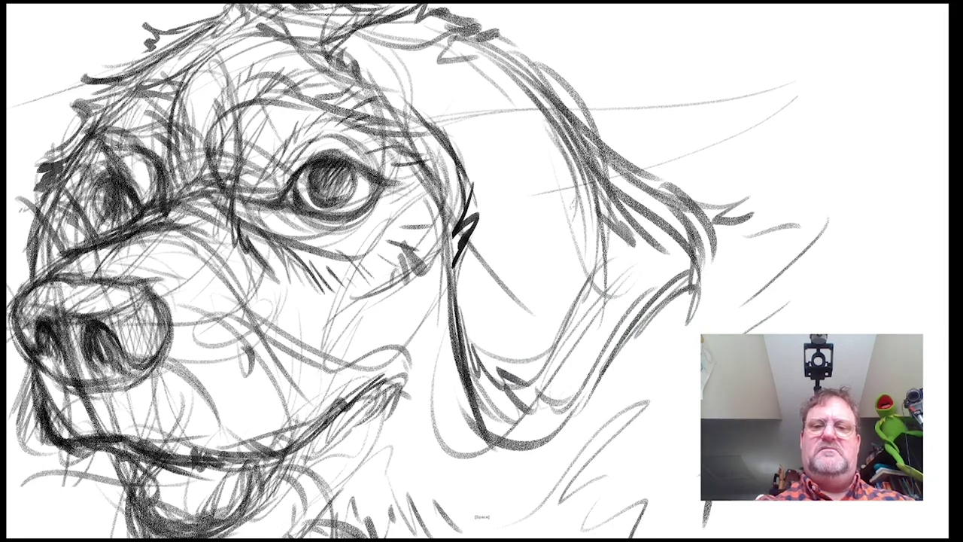
pyautogui.moveTo(581, 194); pyautogui.dragTo(569, 292)
pyautogui.moveTo(588, 149); pyautogui.dragTo(642, 223)
pyautogui.moveTo(600, 168); pyautogui.dragTo(676, 270)
pyautogui.moveTo(640, 219); pyautogui.dragTo(681, 280)
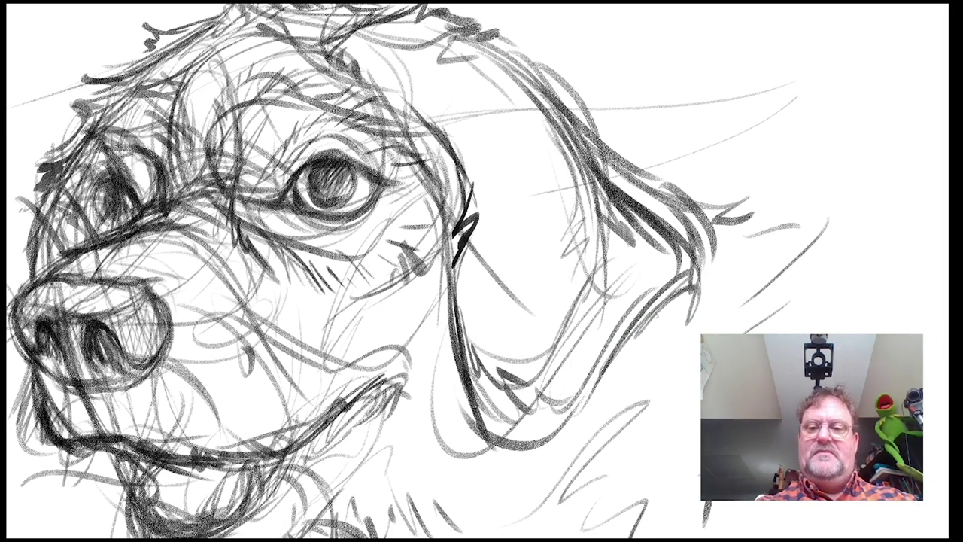
# Add fur strokes along the ear's lower back edge and inside the ear flap
pyautogui.moveTo(684, 246); pyautogui.dragTo(644, 327)
pyautogui.moveTo(572, 381); pyautogui.dragTo(568, 276)
pyautogui.moveTo(684, 170); pyautogui.dragTo(620, 246)
pyautogui.moveTo(630, 226); pyautogui.dragTo(600, 275)
pyautogui.moveTo(604, 261)
pyautogui.mouseDown()
pyautogui.moveTo(584, 290)
pyautogui.moveTo(653, 318)
pyautogui.mouseUp()
# Thicken the ear's front edge beside the cheek with dark, jagged fur strokes
pyautogui.moveTo(475, 178); pyautogui.dragTo(465, 271)
pyautogui.moveTo(480, 249)
pyautogui.mouseDown()
pyautogui.moveTo(469, 287)
pyautogui.moveTo(492, 324)
pyautogui.mouseUp()
pyautogui.moveTo(487, 302); pyautogui.dragTo(499, 335)
pyautogui.moveTo(546, 238); pyautogui.dragTo(696, 331)
pyautogui.moveTo(615, 264); pyautogui.dragTo(666, 269)
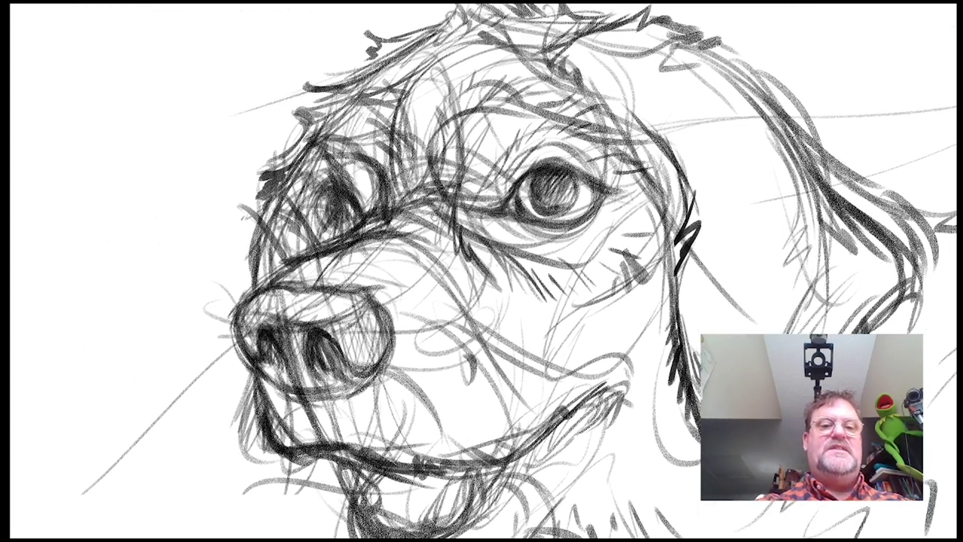
# Redefine the far eye with a darker upper lid, iris edge and surrounding socket strokes
pyautogui.moveTo(482, 301); pyautogui.dragTo(523, 283)
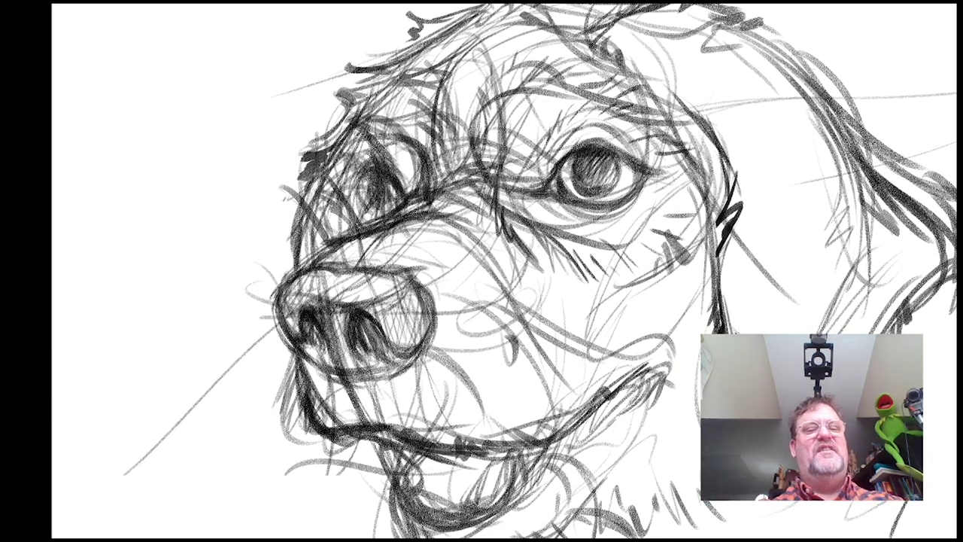
pyautogui.moveTo(522, 170); pyautogui.dragTo(527, 178)
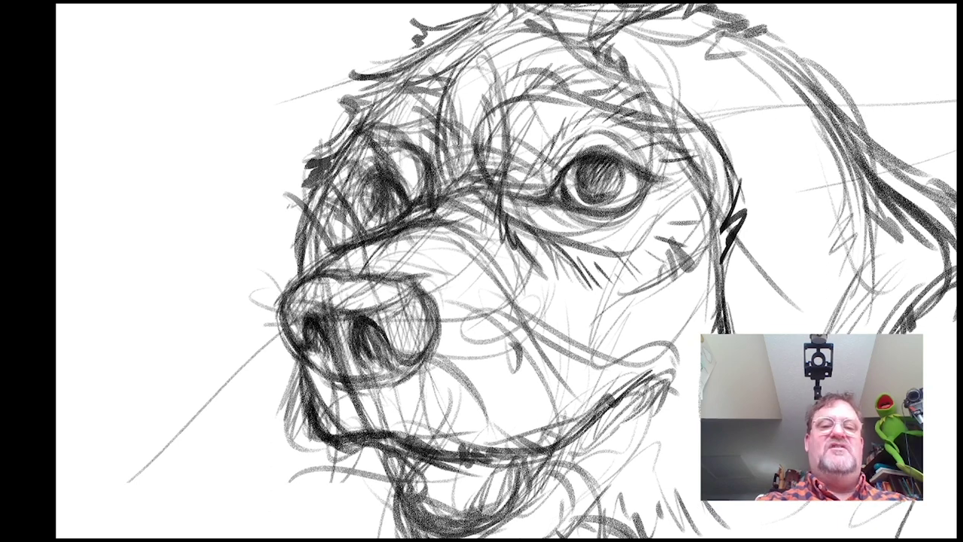
pyautogui.moveTo(352, 146); pyautogui.dragTo(402, 165)
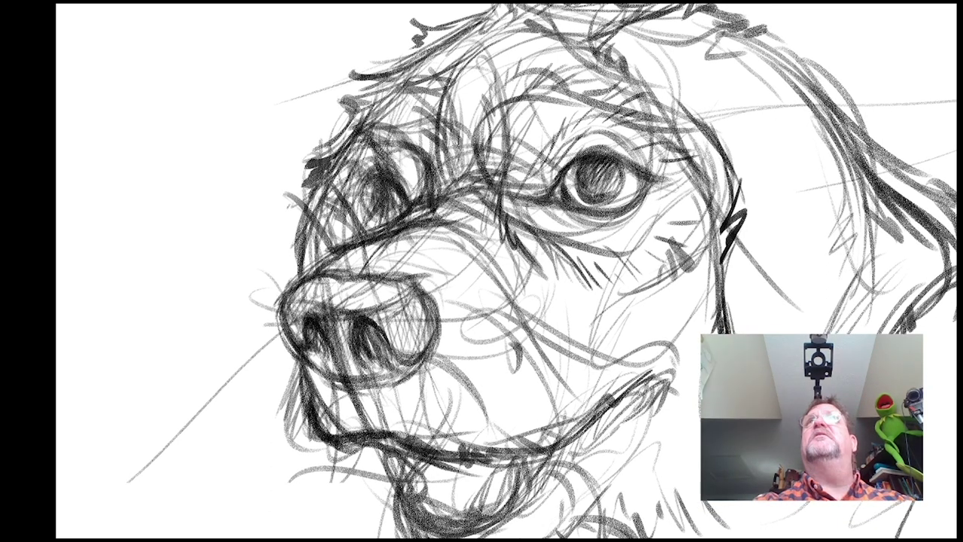
pyautogui.moveTo(360, 137)
pyautogui.mouseDown()
pyautogui.moveTo(322, 185)
pyautogui.moveTo(316, 209)
pyautogui.moveTo(329, 225)
pyautogui.mouseUp()
pyautogui.moveTo(477, 194); pyautogui.dragTo(470, 199)
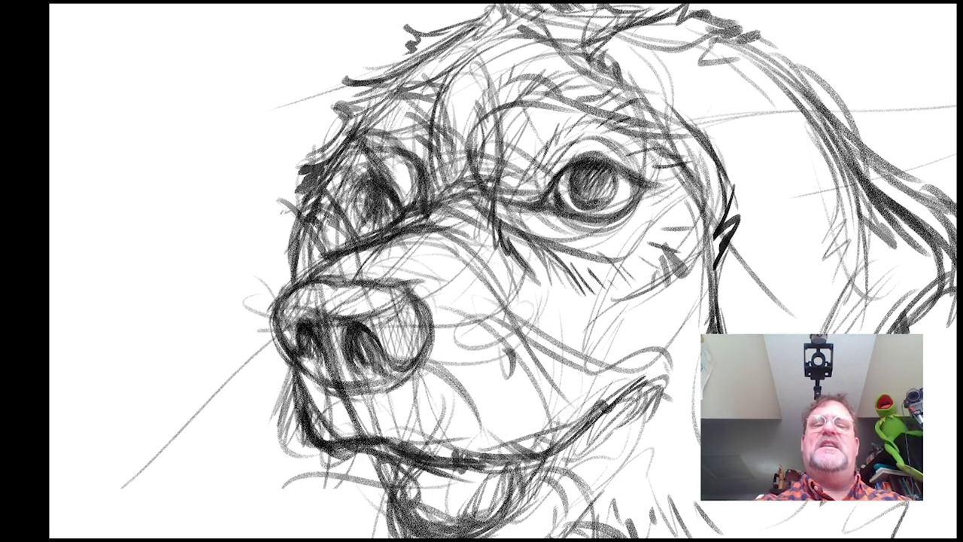
pyautogui.moveTo(375, 182); pyautogui.dragTo(400, 206)
pyautogui.moveTo(350, 193); pyautogui.dragTo(386, 181)
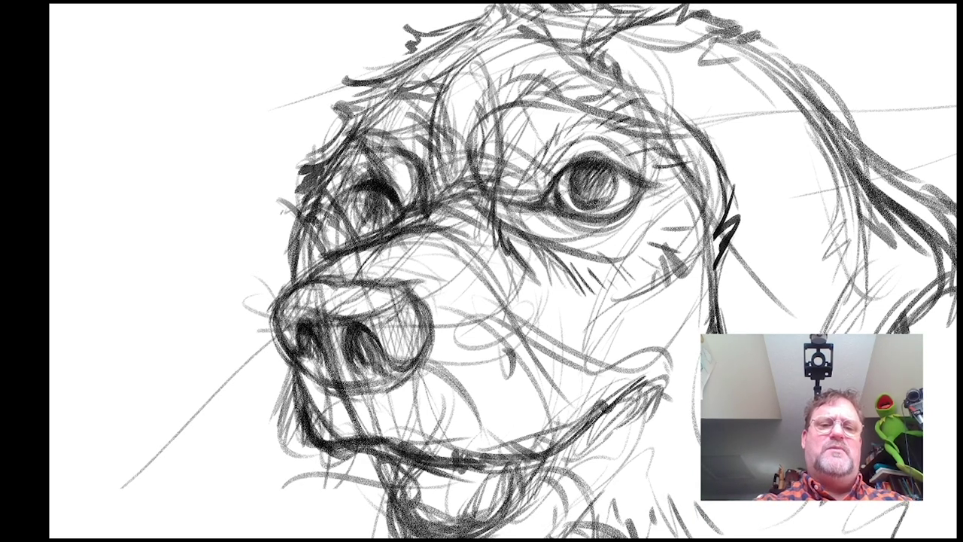
pyautogui.moveTo(453, 201); pyautogui.dragTo(425, 193)
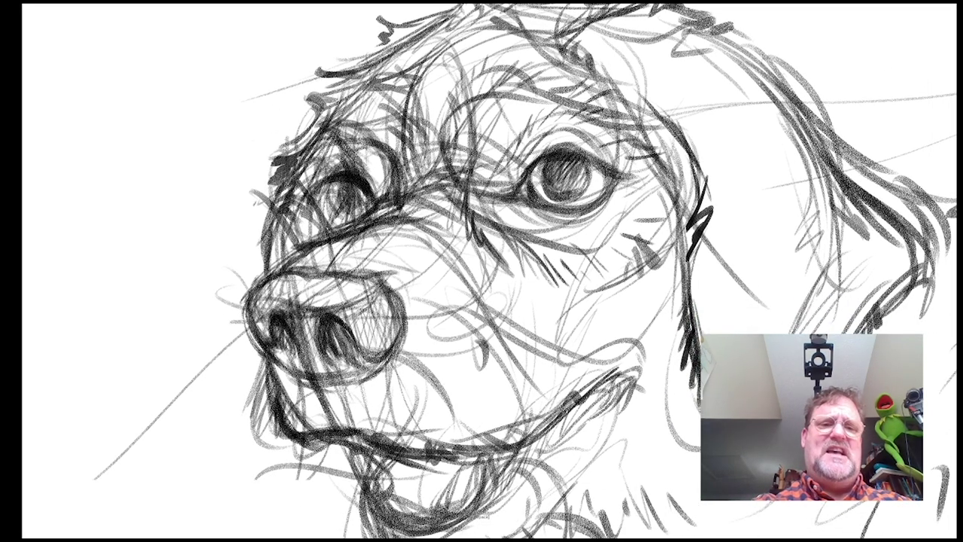
pyautogui.moveTo(328, 190)
pyautogui.mouseDown()
pyautogui.moveTo(328, 221)
pyautogui.moveTo(343, 227)
pyautogui.moveTo(371, 208)
pyautogui.mouseUp()
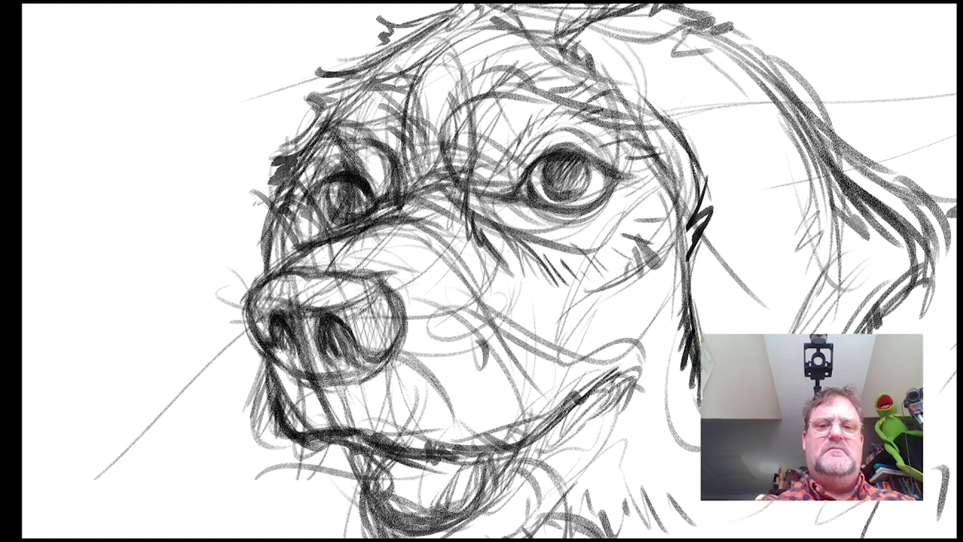
pyautogui.moveTo(616, 262); pyautogui.dragTo(602, 230)
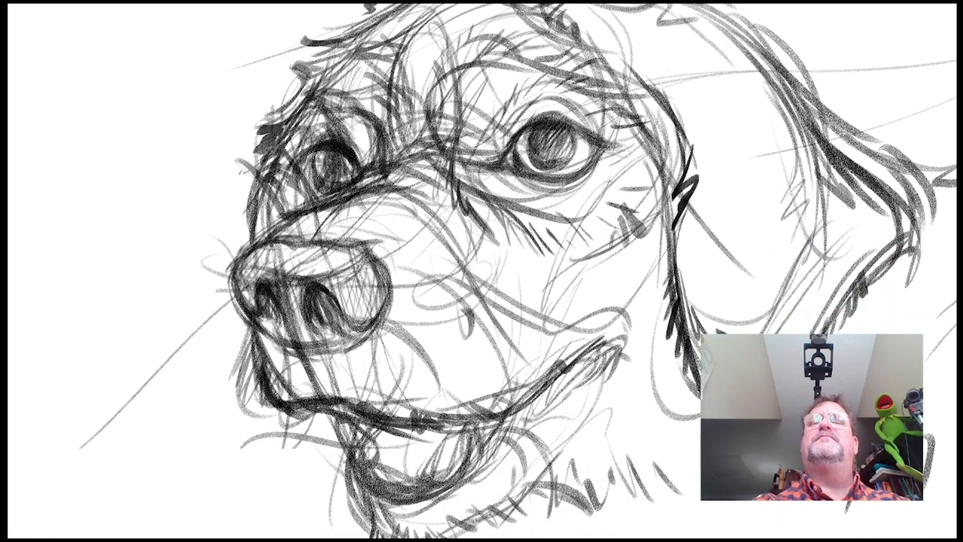
pyautogui.moveTo(285, 145); pyautogui.dragTo(280, 238)
pyautogui.moveTo(573, 279); pyautogui.dragTo(556, 307)
pyautogui.moveTo(478, 293)
pyautogui.mouseDown()
pyautogui.moveTo(536, 244)
pyautogui.moveTo(459, 291)
pyautogui.mouseUp()
pyautogui.moveTo(634, 174); pyautogui.dragTo(600, 208)
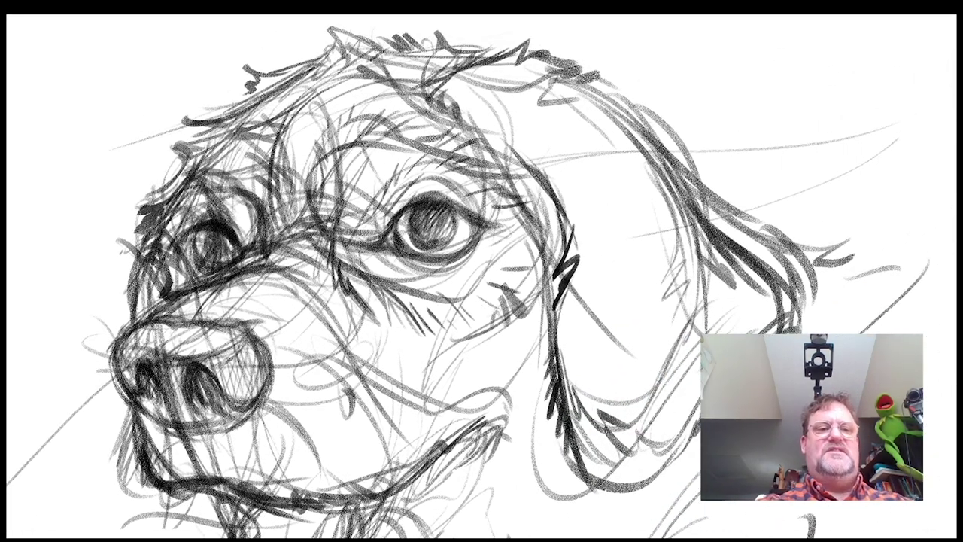
# Bring back the interface panels and set the brush's Angle Jitter control to Off in the Shape Dynamics settings
pyautogui.press('f')
pyautogui.press('f')
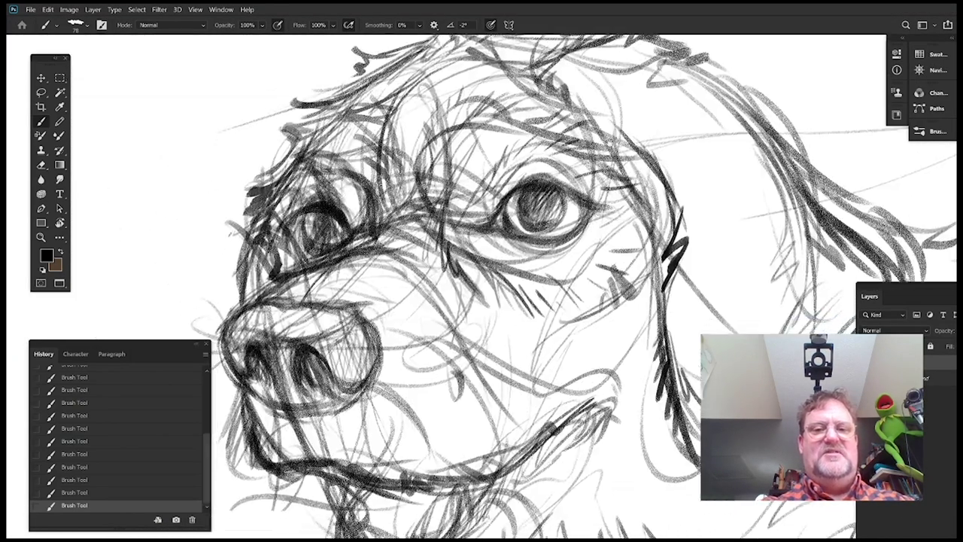
pyautogui.moveTo(482, 271); pyautogui.dragTo(461, 294)
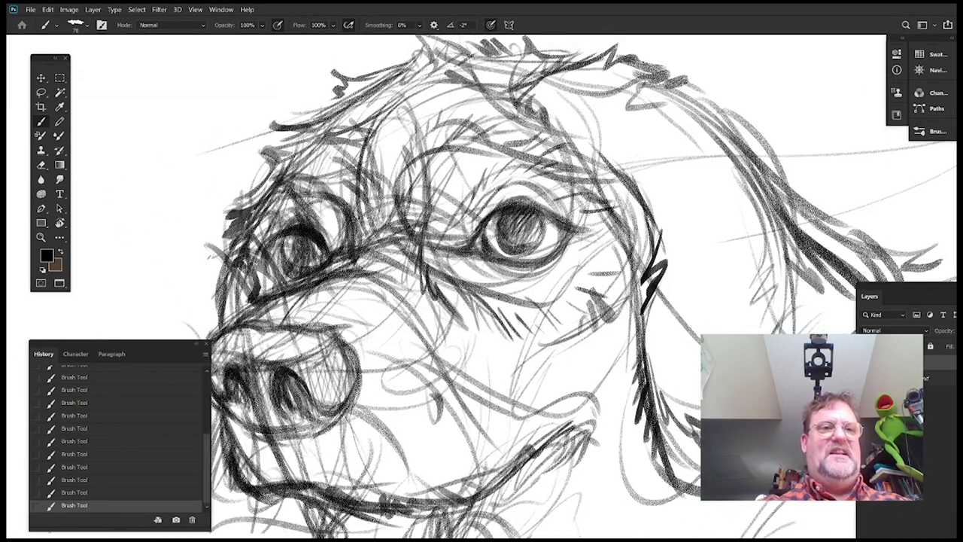
pyautogui.press('F5')
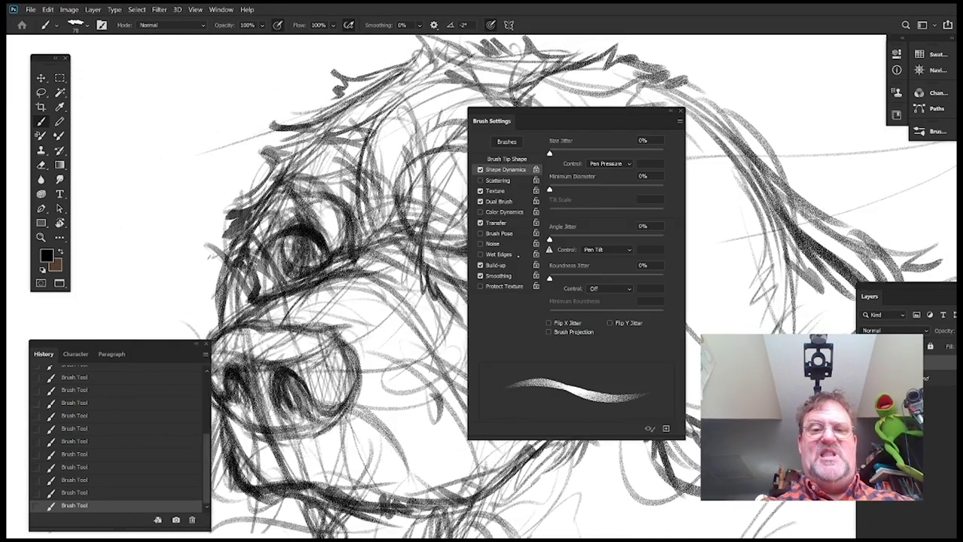
pyautogui.click(597, 250)
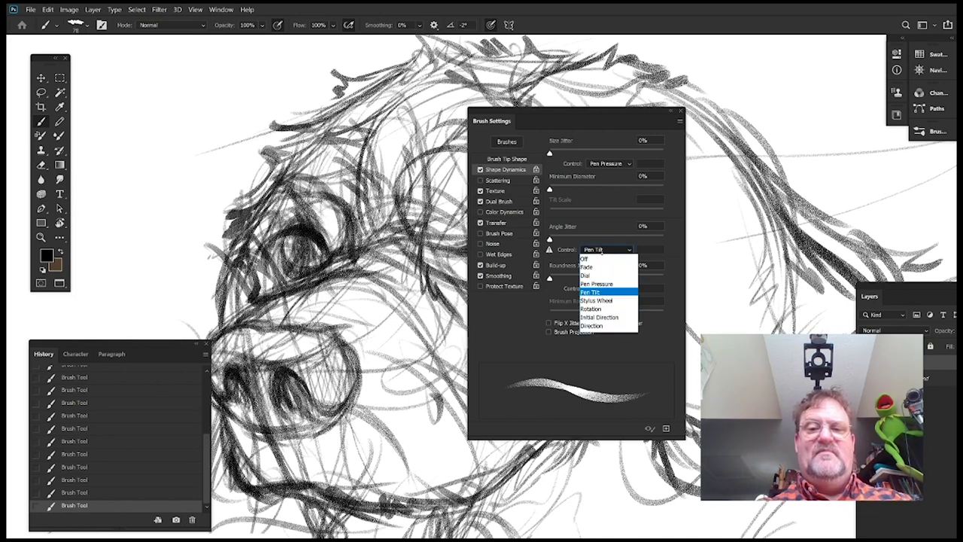
pyautogui.click(595, 251)
pyautogui.moveTo(526, 120); pyautogui.dragTo(691, 85)
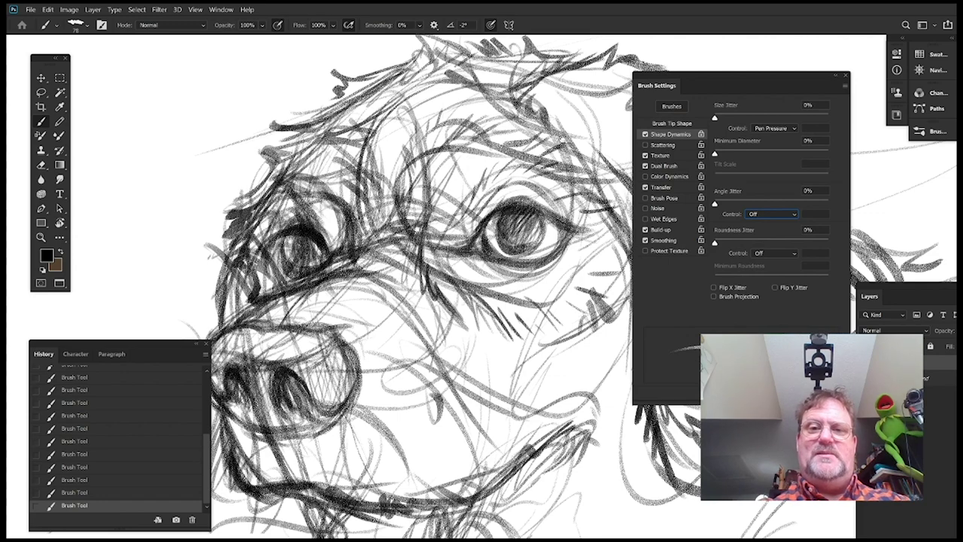
# Enlarge the brush to 105 px and shade the inner side of the far eye socket
pyautogui.moveTo(547, 152)
pyautogui.mouseDown()
pyautogui.moveTo(467, 153)
pyautogui.moveTo(474, 135)
pyautogui.mouseUp()
pyautogui.rightClick(329, 136)
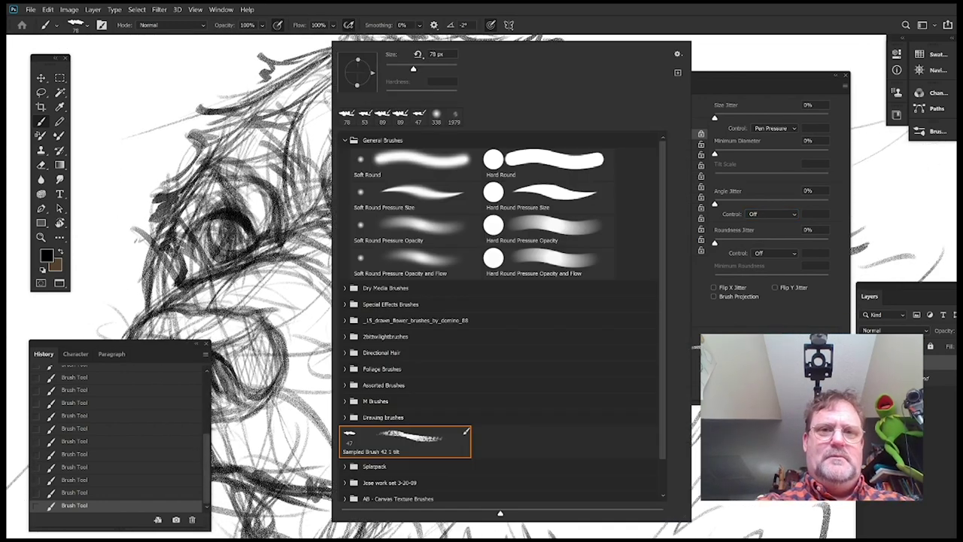
pyautogui.press('Escape')
pyautogui.moveTo(421, 218); pyautogui.dragTo(482, 231)
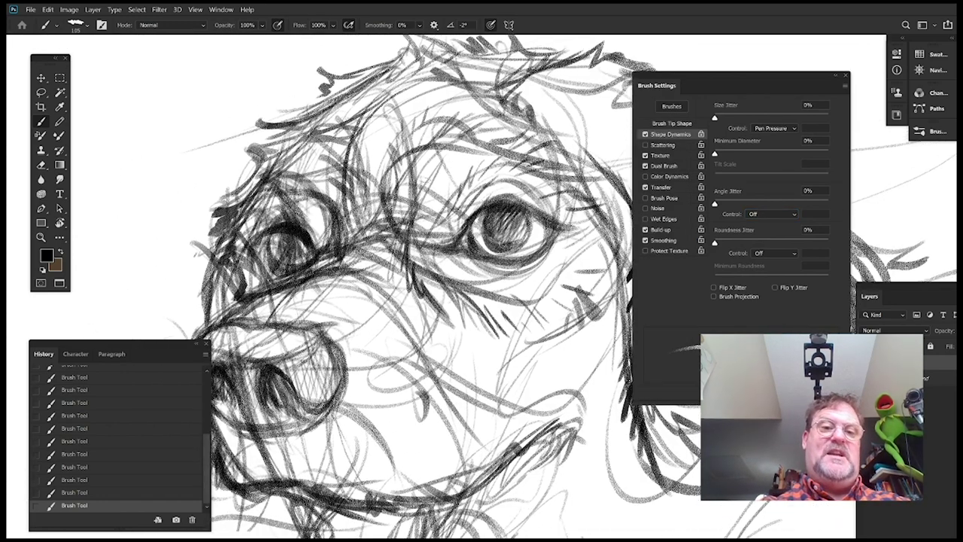
pyautogui.moveTo(307, 177); pyautogui.dragTo(334, 228)
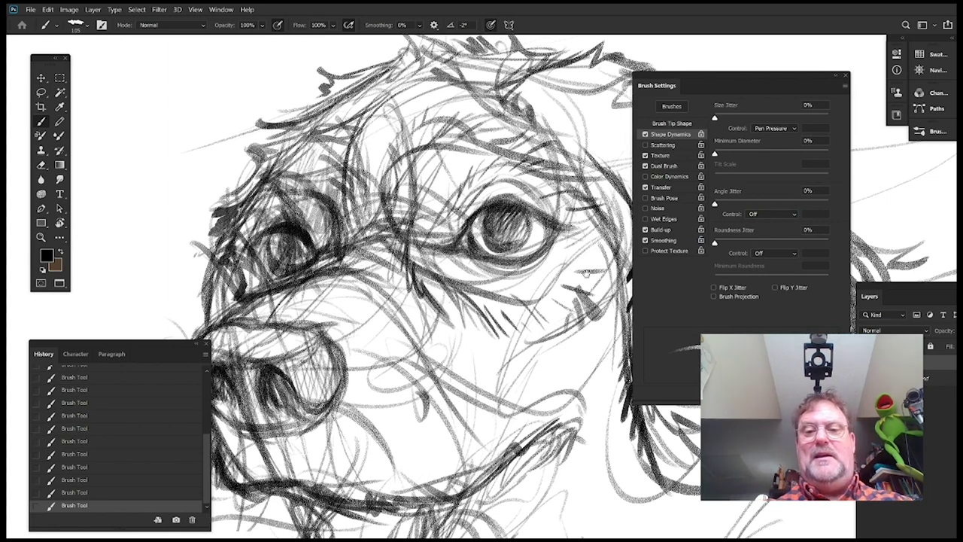
# Enlarge the brush to 322 px and block in broad grey shading on the furrow between the brows
pyautogui.moveTo(586, 271); pyautogui.dragTo(504, 289)
pyautogui.rightClick(368, 188)
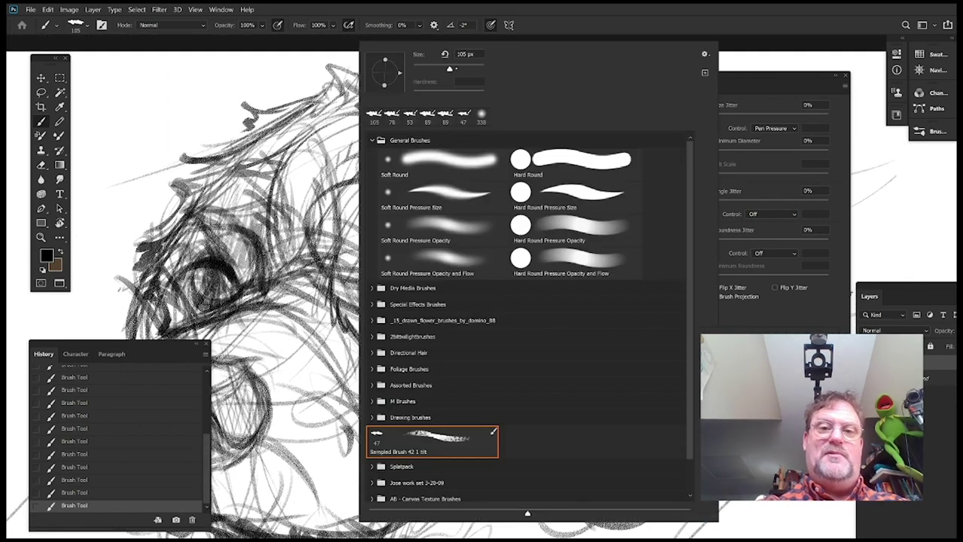
pyautogui.click(318, 147)
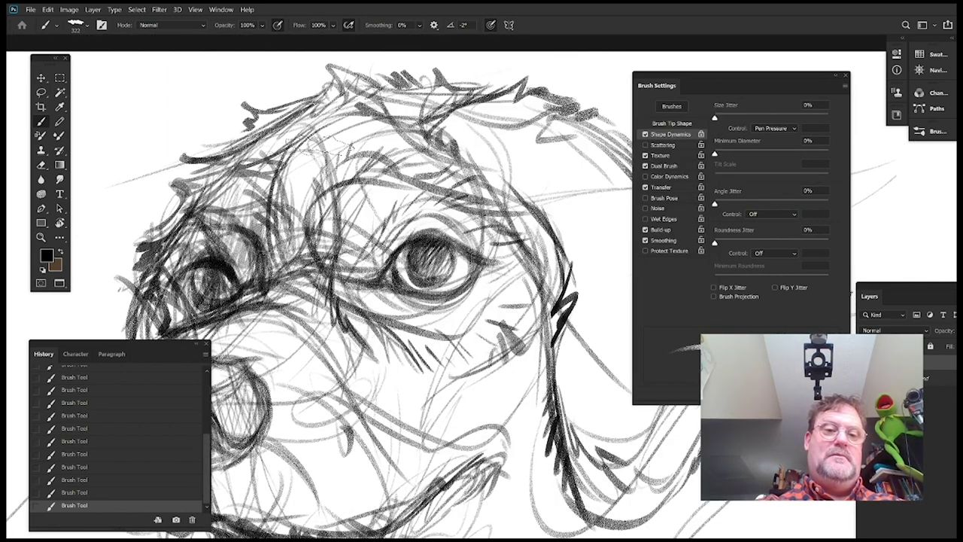
pyautogui.moveTo(319, 144)
pyautogui.mouseDown()
pyautogui.moveTo(298, 188)
pyautogui.moveTo(342, 197)
pyautogui.moveTo(305, 218)
pyautogui.moveTo(350, 258)
pyautogui.moveTo(376, 271)
pyautogui.mouseUp()
pyautogui.moveTo(521, 278); pyautogui.dragTo(525, 248)
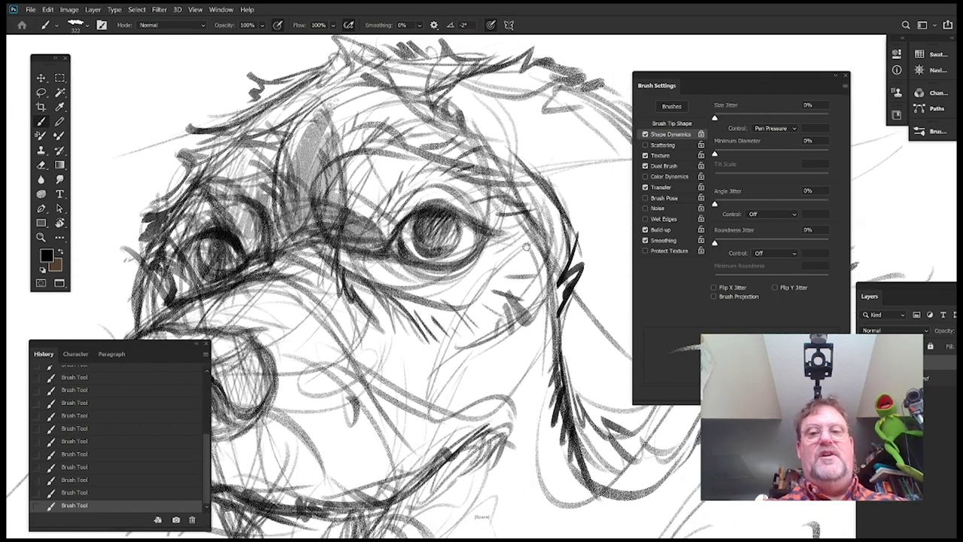
# Move the brush settings clear of the drawing and shade the brow, inner corner and lower socket of the near eye
pyautogui.moveTo(724, 74); pyautogui.dragTo(824, 78)
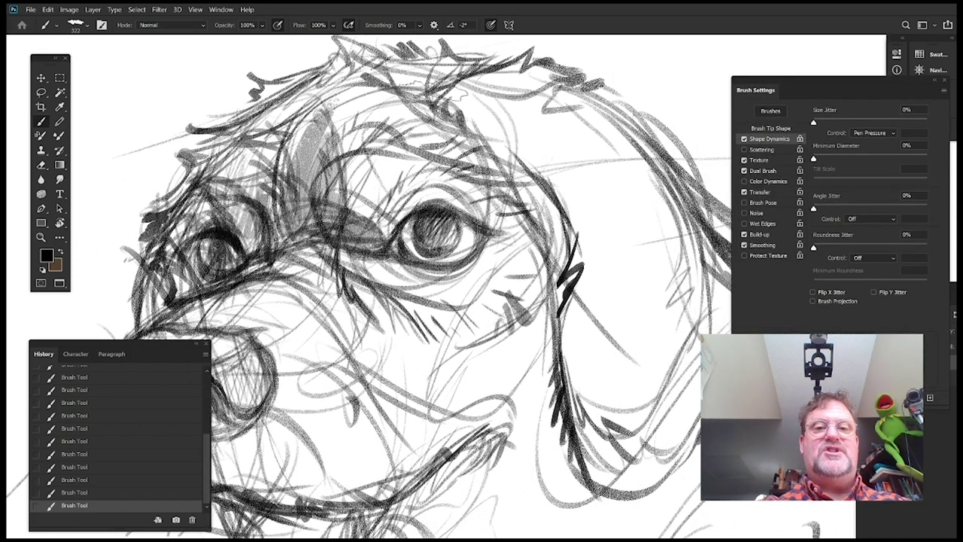
pyautogui.rightClick(436, 149)
pyautogui.click(371, 187)
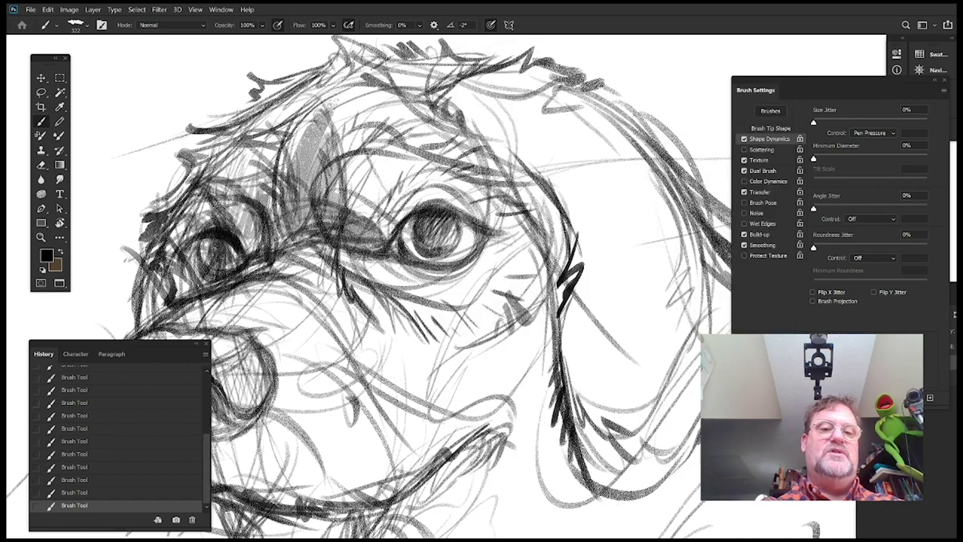
pyautogui.moveTo(433, 263); pyautogui.dragTo(441, 228)
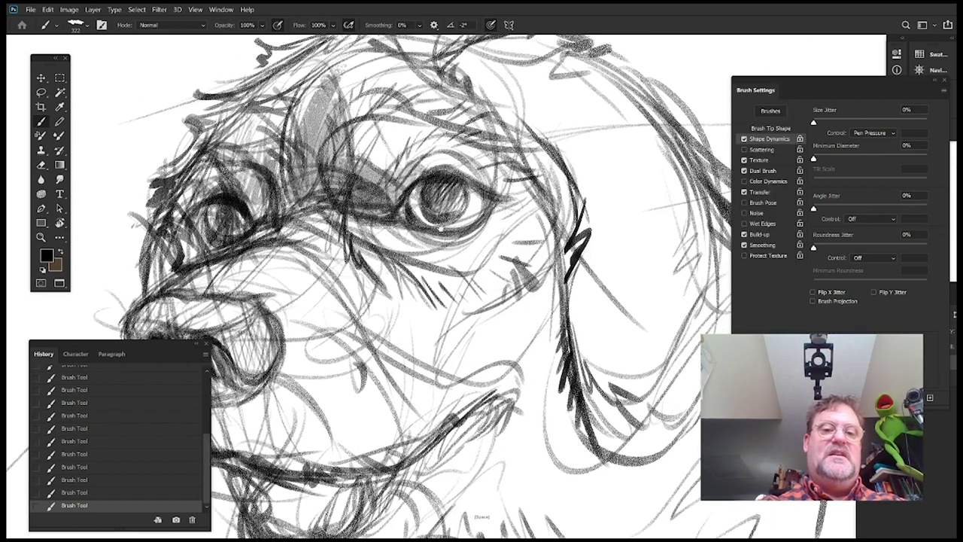
pyautogui.moveTo(354, 214)
pyautogui.mouseDown()
pyautogui.moveTo(402, 250)
pyautogui.moveTo(461, 252)
pyautogui.mouseUp()
pyautogui.moveTo(514, 224)
pyautogui.mouseDown()
pyautogui.moveTo(536, 277)
pyautogui.moveTo(551, 214)
pyautogui.mouseUp()
pyautogui.moveTo(481, 226); pyautogui.dragTo(462, 279)
pyautogui.moveTo(382, 225)
pyautogui.mouseDown()
pyautogui.moveTo(397, 191)
pyautogui.moveTo(435, 180)
pyautogui.moveTo(506, 203)
pyautogui.mouseUp()
pyautogui.moveTo(542, 359)
pyautogui.mouseDown()
pyautogui.moveTo(605, 258)
pyautogui.moveTo(572, 277)
pyautogui.mouseUp()
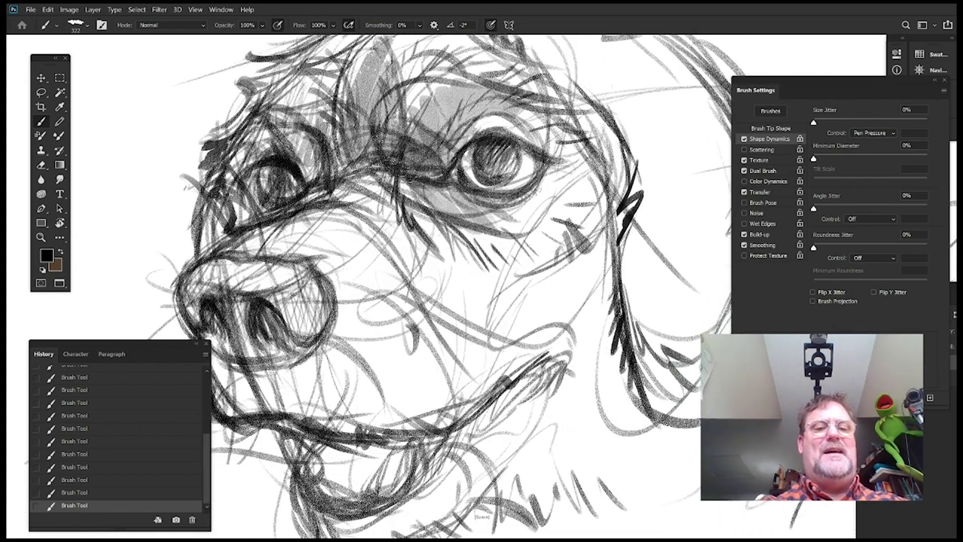
# Shade the side of the muzzle bridge below the near eye's inner corner and the near side of the nose
pyautogui.moveTo(390, 163); pyautogui.dragTo(376, 214)
pyautogui.moveTo(353, 181)
pyautogui.mouseDown()
pyautogui.moveTo(414, 245)
pyautogui.moveTo(550, 234)
pyautogui.mouseUp()
pyautogui.moveTo(383, 267); pyautogui.dragTo(429, 346)
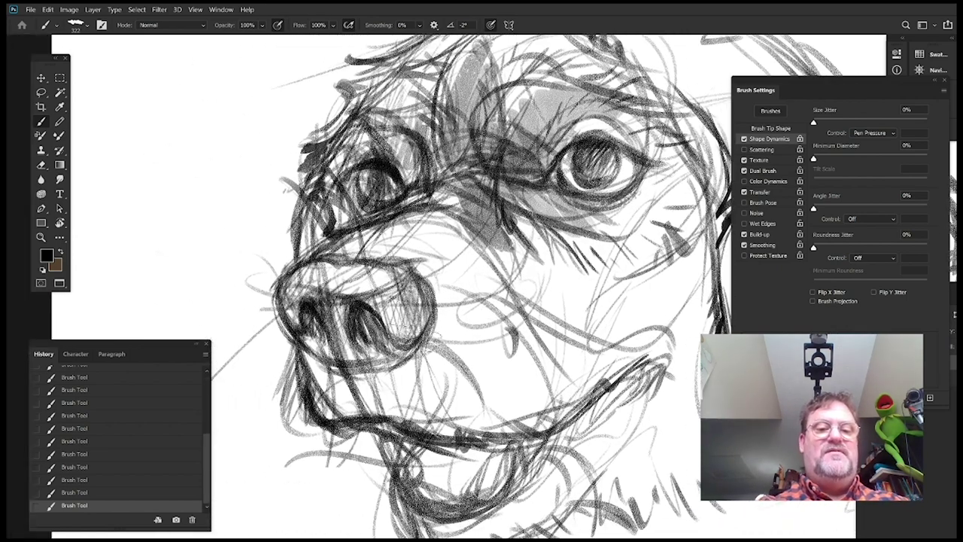
pyautogui.moveTo(387, 286)
pyautogui.mouseDown()
pyautogui.moveTo(422, 353)
pyautogui.moveTo(382, 350)
pyautogui.mouseUp()
pyautogui.moveTo(452, 301); pyautogui.dragTo(466, 287)
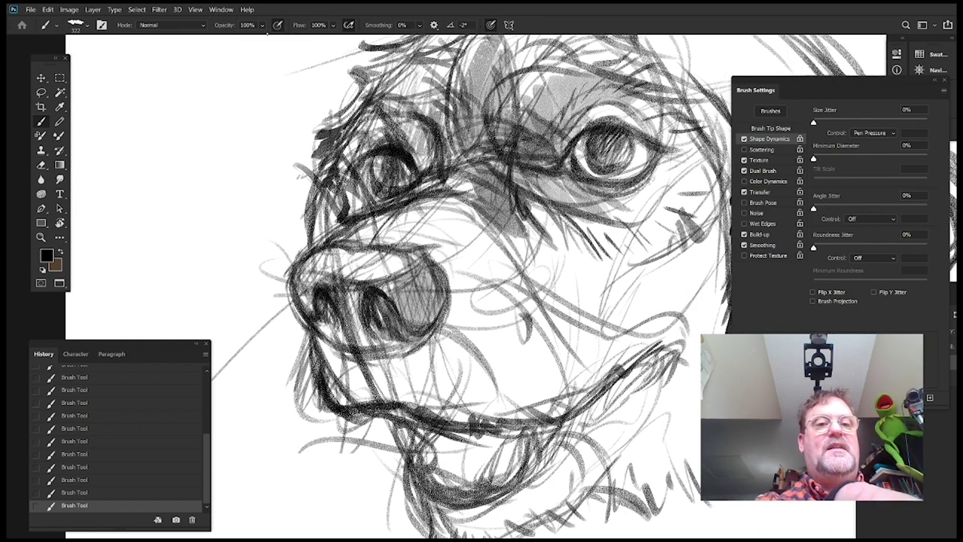
# Block in broad grey tone on the upper lip beneath the nose and along the muzzle above the mouth line
pyautogui.moveTo(446, 291); pyautogui.dragTo(477, 224)
pyautogui.moveTo(330, 197)
pyautogui.mouseDown()
pyautogui.moveTo(326, 268)
pyautogui.moveTo(399, 283)
pyautogui.moveTo(476, 269)
pyautogui.mouseUp()
pyautogui.moveTo(442, 312); pyautogui.dragTo(374, 218)
pyautogui.moveTo(286, 176); pyautogui.dragTo(313, 242)
pyautogui.moveTo(367, 207)
pyautogui.mouseDown()
pyautogui.moveTo(394, 249)
pyautogui.moveTo(437, 261)
pyautogui.mouseUp()
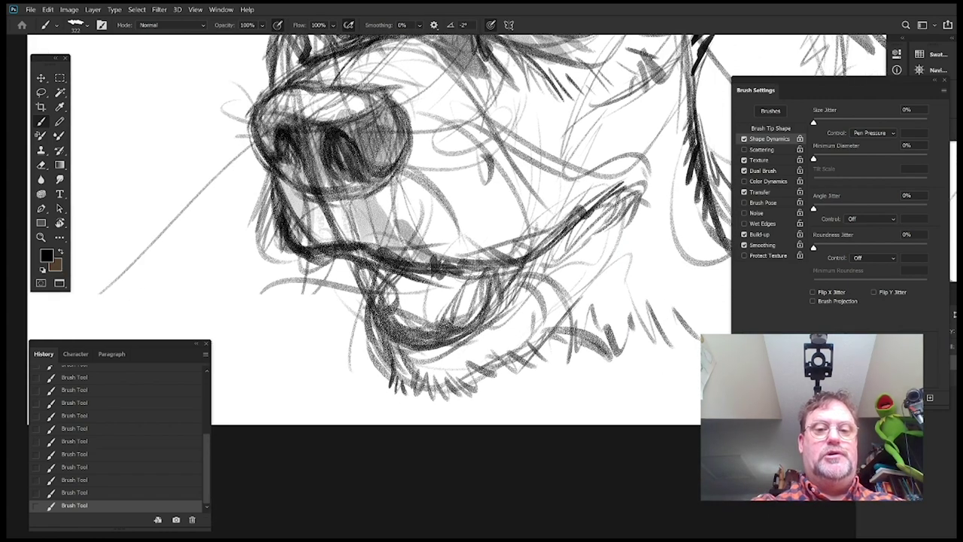
pyautogui.moveTo(575, 257); pyautogui.dragTo(489, 308)
pyautogui.moveTo(310, 250)
pyautogui.mouseDown()
pyautogui.moveTo(384, 309)
pyautogui.moveTo(451, 297)
pyautogui.mouseUp()
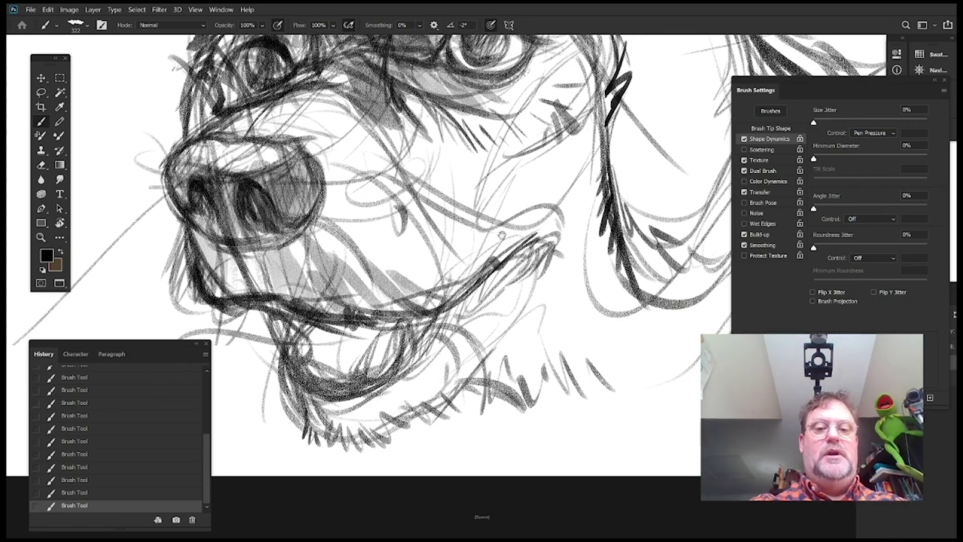
# Shade the inside of the mouth and the lower jaw beneath the mouth corner with broad grey strokes
pyautogui.moveTo(354, 293); pyautogui.dragTo(392, 211)
pyautogui.moveTo(331, 226)
pyautogui.mouseDown()
pyautogui.moveTo(403, 260)
pyautogui.moveTo(361, 274)
pyautogui.mouseUp()
pyautogui.moveTo(542, 226); pyautogui.dragTo(446, 312)
pyautogui.moveTo(467, 239); pyautogui.dragTo(407, 322)
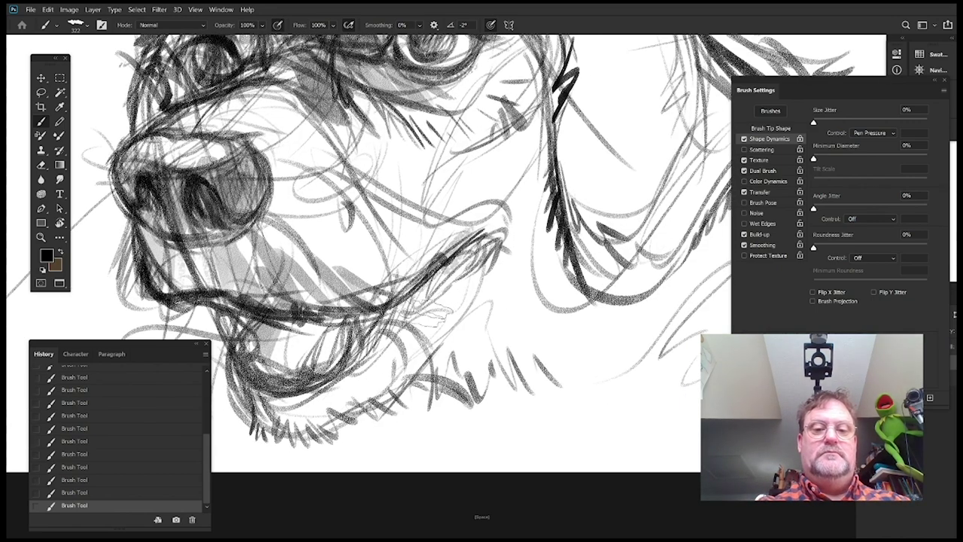
pyautogui.moveTo(478, 278); pyautogui.dragTo(399, 361)
pyautogui.moveTo(456, 342); pyautogui.dragTo(402, 376)
pyautogui.moveTo(560, 236); pyautogui.dragTo(561, 408)
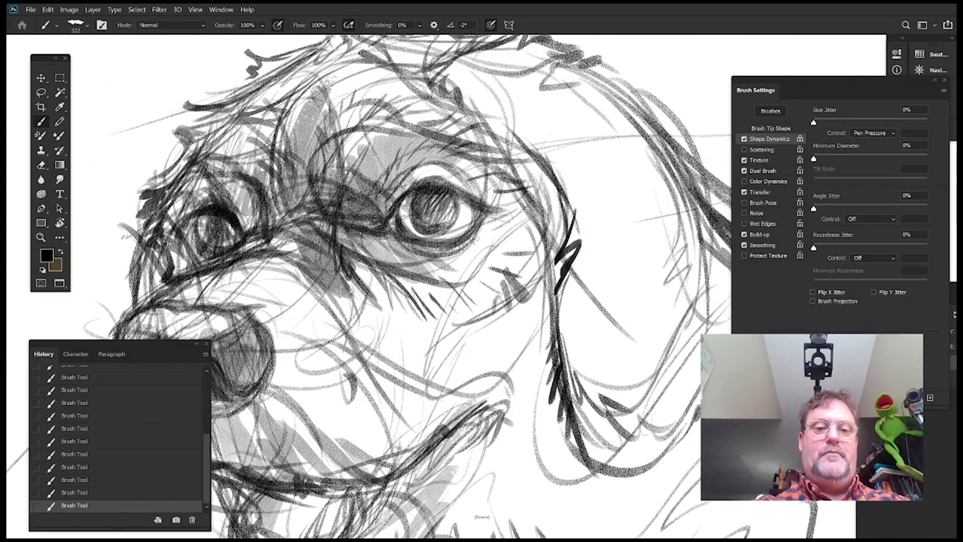
# Shade the forehead above the far eye and deepen the tone around the brows and muzzle bridge
pyautogui.moveTo(379, 209); pyautogui.dragTo(467, 192)
pyautogui.moveTo(481, 214); pyautogui.dragTo(504, 225)
pyautogui.moveTo(453, 183); pyautogui.dragTo(522, 230)
pyautogui.moveTo(452, 226); pyautogui.dragTo(534, 294)
pyautogui.moveTo(314, 218); pyautogui.dragTo(340, 208)
pyautogui.moveTo(304, 234)
pyautogui.mouseDown()
pyautogui.moveTo(351, 164)
pyautogui.moveTo(278, 236)
pyautogui.moveTo(394, 118)
pyautogui.mouseUp()
pyautogui.moveTo(459, 185); pyautogui.dragTo(377, 235)
pyautogui.moveTo(388, 230); pyautogui.dragTo(462, 183)
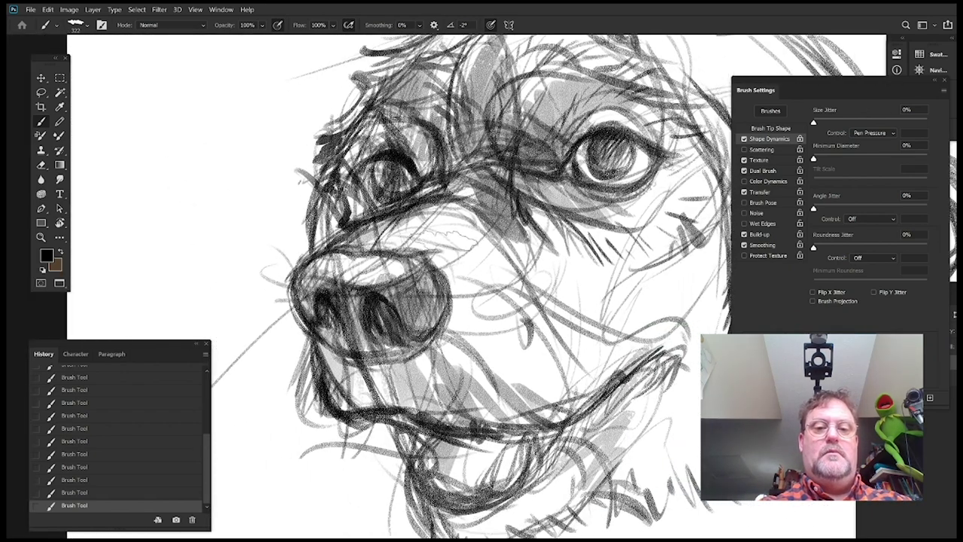
pyautogui.moveTo(447, 238)
pyautogui.mouseDown()
pyautogui.moveTo(366, 219)
pyautogui.moveTo(476, 229)
pyautogui.mouseUp()
pyautogui.moveTo(539, 282); pyautogui.dragTo(456, 274)
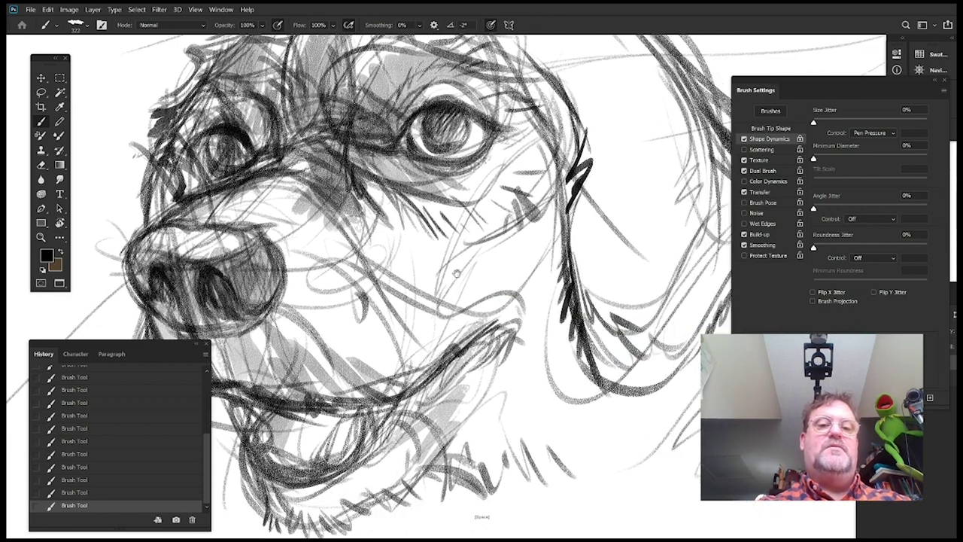
pyautogui.moveTo(290, 260); pyautogui.dragTo(324, 273)
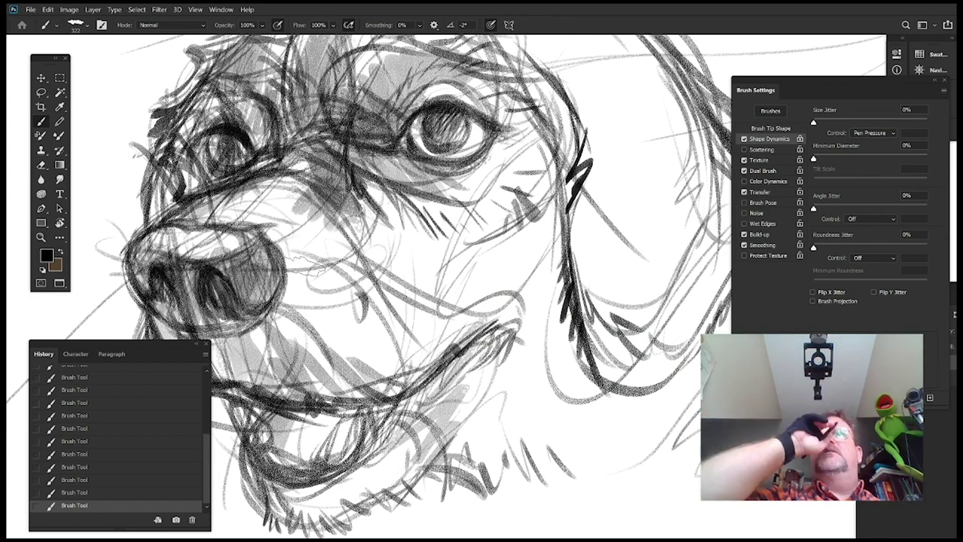
# Set the brush size to 291 px and shade the temple and upper cheek beyond the near eye's outer corner
pyautogui.rightClick(323, 275)
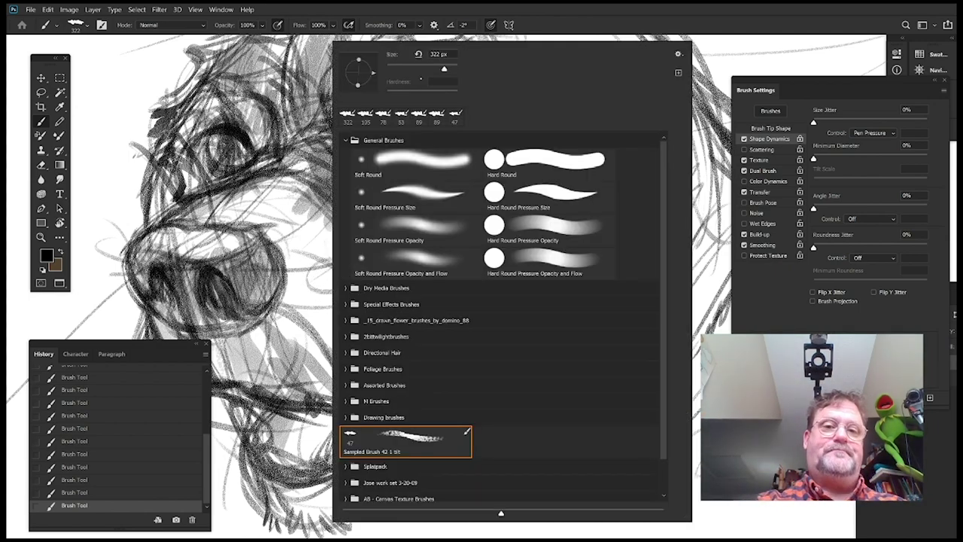
pyautogui.click(294, 134)
pyautogui.moveTo(565, 137); pyautogui.dragTo(472, 212)
pyautogui.rightClick(448, 180)
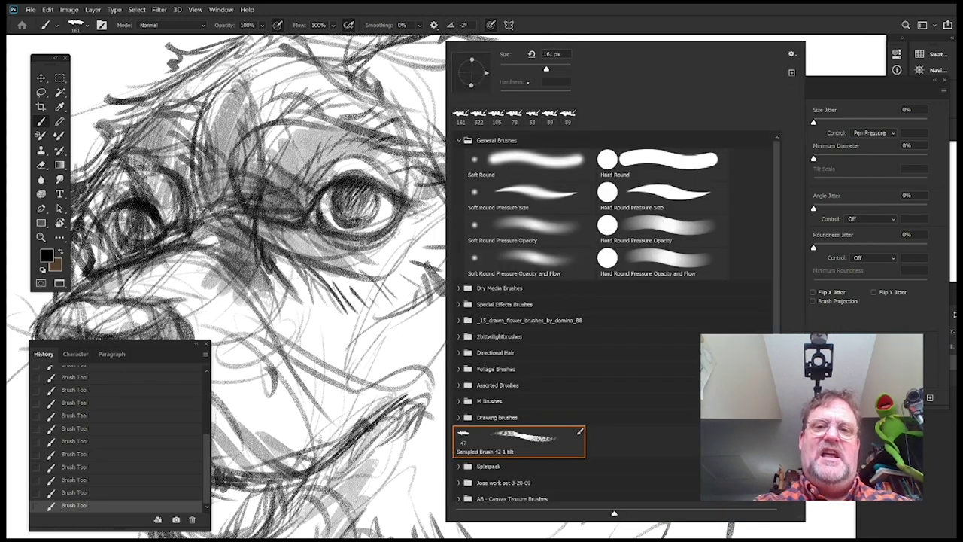
pyautogui.click(438, 146)
pyautogui.moveTo(432, 152)
pyautogui.mouseDown()
pyautogui.moveTo(418, 180)
pyautogui.moveTo(442, 226)
pyautogui.moveTo(454, 295)
pyautogui.mouseUp()
pyautogui.moveTo(557, 300); pyautogui.dragTo(601, 244)
pyautogui.moveTo(493, 153); pyautogui.dragTo(489, 216)
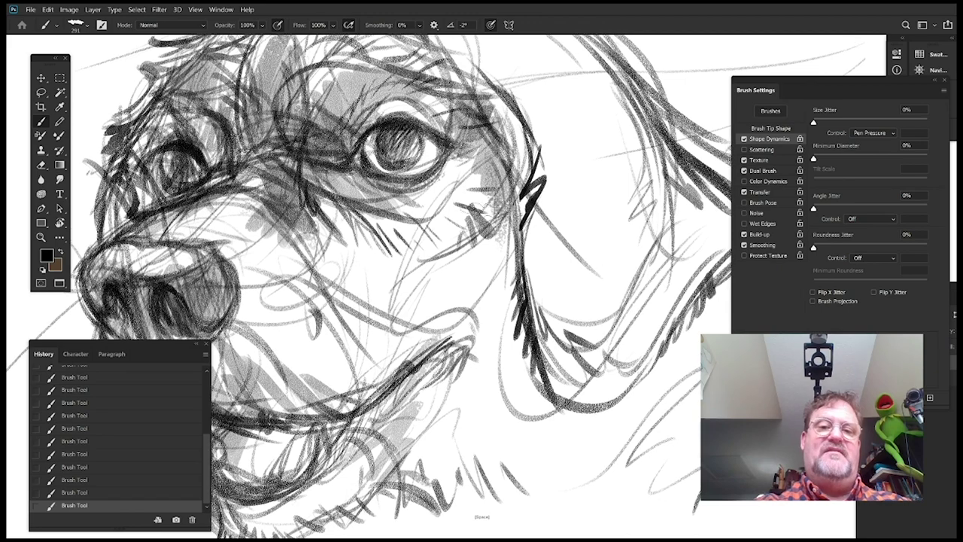
pyautogui.moveTo(490, 172)
pyautogui.mouseDown()
pyautogui.moveTo(484, 225)
pyautogui.moveTo(522, 211)
pyautogui.mouseUp()
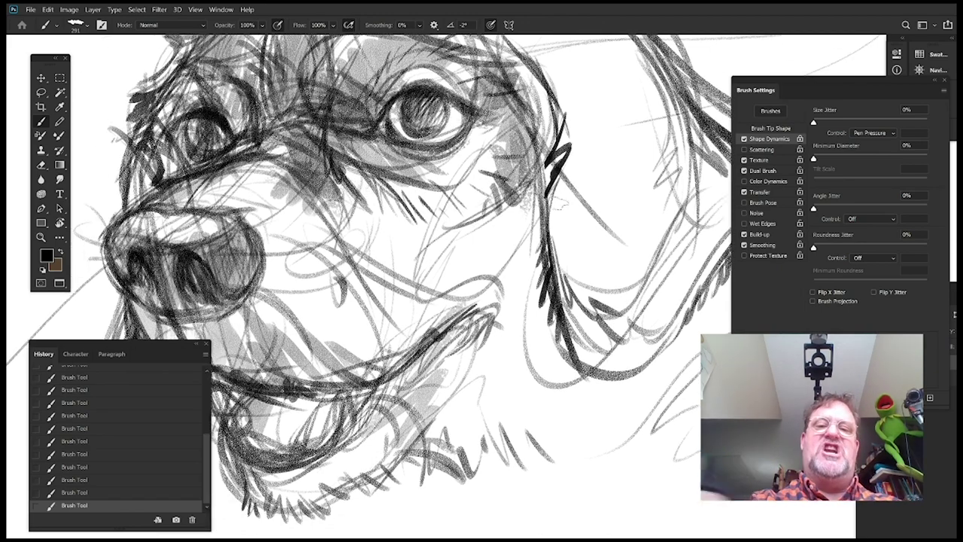
# Lay broad hatched grey strokes across the cheek below the near eye and on the muzzle beside the nose
pyautogui.moveTo(535, 178)
pyautogui.mouseDown()
pyautogui.moveTo(514, 202)
pyautogui.moveTo(514, 258)
pyautogui.moveTo(494, 226)
pyautogui.moveTo(465, 255)
pyautogui.mouseUp()
pyautogui.moveTo(414, 224); pyautogui.dragTo(433, 260)
pyautogui.moveTo(491, 259); pyautogui.dragTo(499, 223)
pyautogui.moveTo(387, 152)
pyautogui.mouseDown()
pyautogui.moveTo(380, 207)
pyautogui.moveTo(348, 197)
pyautogui.moveTo(489, 205)
pyautogui.mouseUp()
pyautogui.moveTo(394, 185)
pyautogui.mouseDown()
pyautogui.moveTo(407, 260)
pyautogui.moveTo(373, 261)
pyautogui.mouseUp()
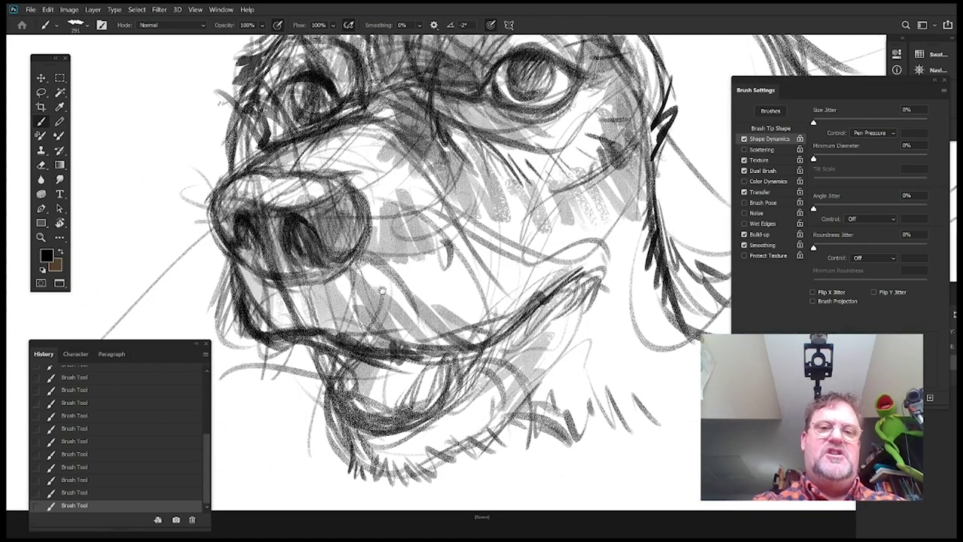
pyautogui.moveTo(543, 228)
pyautogui.mouseDown()
pyautogui.moveTo(503, 237)
pyautogui.moveTo(500, 223)
pyautogui.mouseUp()
pyautogui.moveTo(330, 199)
pyautogui.mouseDown()
pyautogui.moveTo(332, 264)
pyautogui.moveTo(374, 191)
pyautogui.moveTo(410, 226)
pyautogui.mouseUp()
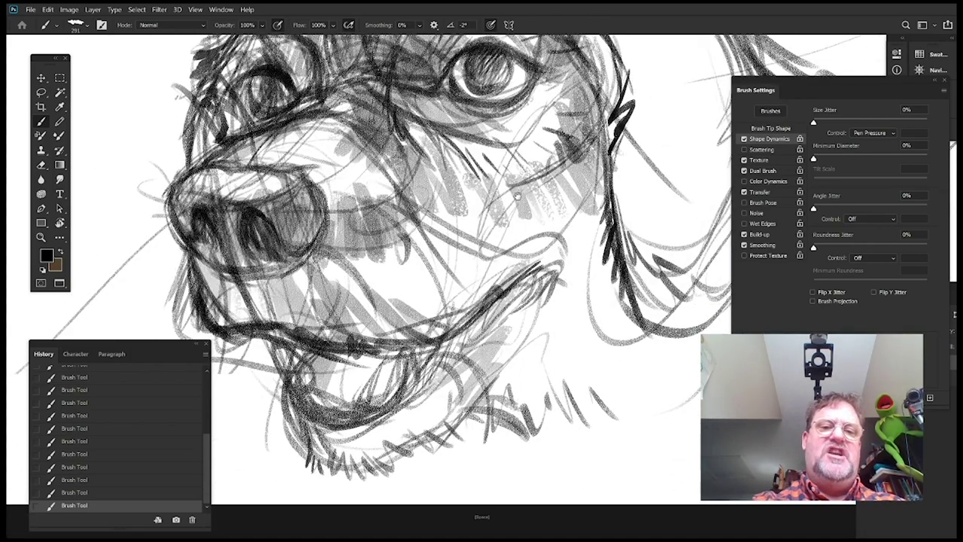
# Darken the mouth corner and add textured grey strokes down the cheek fold behind it and on the jaw fur
pyautogui.moveTo(400, 283); pyautogui.dragTo(385, 303)
pyautogui.moveTo(329, 260)
pyautogui.mouseDown()
pyautogui.moveTo(377, 330)
pyautogui.moveTo(419, 337)
pyautogui.moveTo(386, 303)
pyautogui.moveTo(482, 277)
pyautogui.moveTo(468, 305)
pyautogui.mouseUp()
pyautogui.moveTo(510, 332)
pyautogui.mouseDown()
pyautogui.moveTo(506, 264)
pyautogui.moveTo(463, 288)
pyautogui.moveTo(474, 324)
pyautogui.mouseUp()
pyautogui.moveTo(554, 336); pyautogui.dragTo(481, 303)
pyautogui.moveTo(399, 277); pyautogui.dragTo(430, 300)
pyautogui.moveTo(393, 246)
pyautogui.mouseDown()
pyautogui.moveTo(422, 272)
pyautogui.moveTo(425, 304)
pyautogui.mouseUp()
pyautogui.moveTo(439, 198)
pyautogui.mouseDown()
pyautogui.moveTo(446, 256)
pyautogui.moveTo(435, 305)
pyautogui.mouseUp()
pyautogui.moveTo(447, 273); pyautogui.dragTo(461, 337)
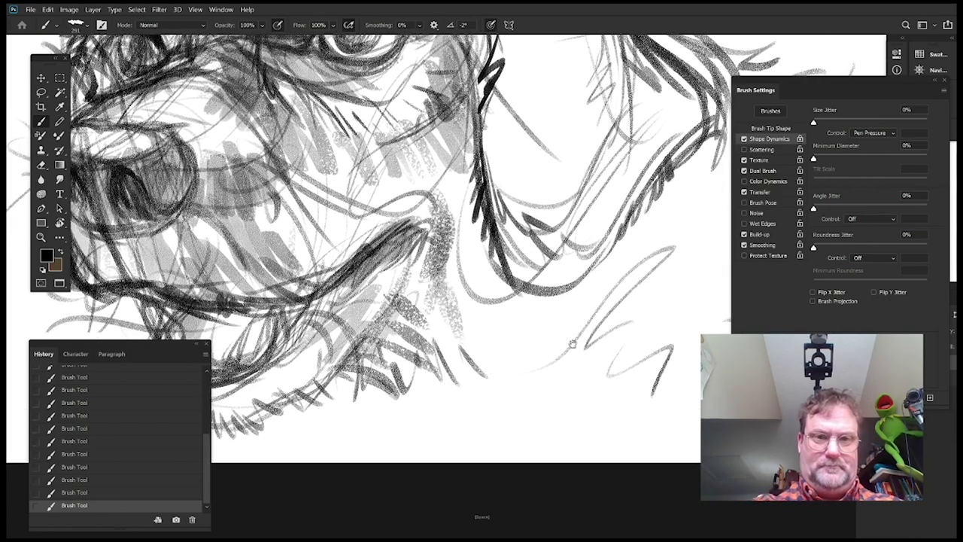
# Shade the inner front edge of the near ear with long vertical grey strokes
pyautogui.moveTo(575, 344); pyautogui.dragTo(545, 501)
pyautogui.moveTo(469, 225); pyautogui.dragTo(474, 355)
pyautogui.moveTo(468, 255); pyautogui.dragTo(479, 388)
pyautogui.moveTo(492, 334); pyautogui.dragTo(499, 395)
pyautogui.moveTo(540, 246); pyautogui.dragTo(694, 291)
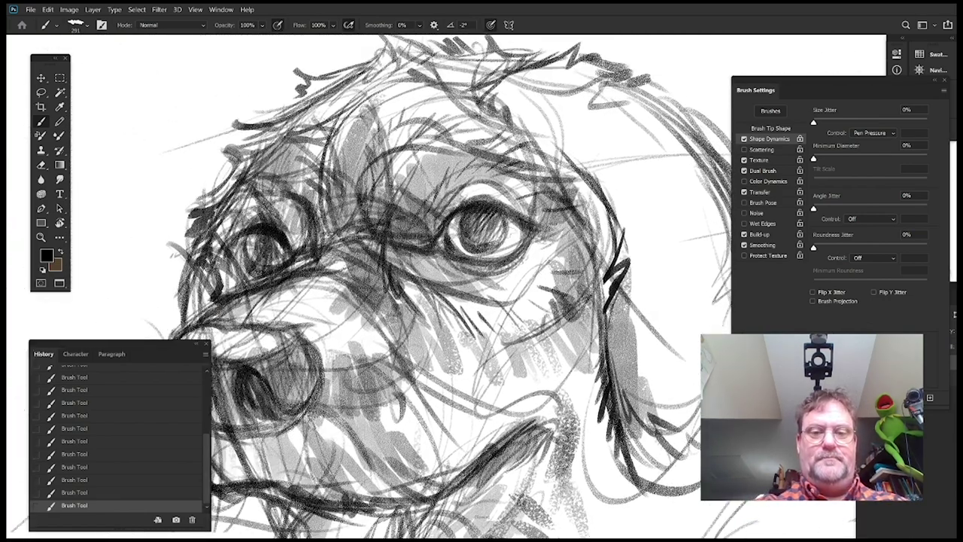
# Reduce the brush to 97 px and darken the pupils of both eyes
pyautogui.rightClick(469, 223)
pyautogui.moveTo(574, 69); pyautogui.dragTo(577, 69)
pyautogui.press('Return')
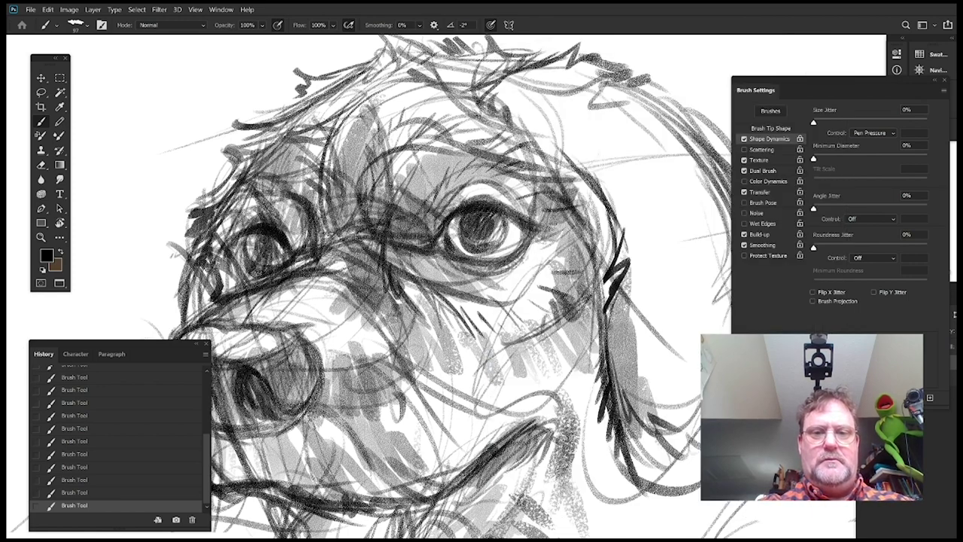
pyautogui.scroll(1, 550, 266)
pyautogui.moveTo(346, 238); pyautogui.dragTo(400, 239)
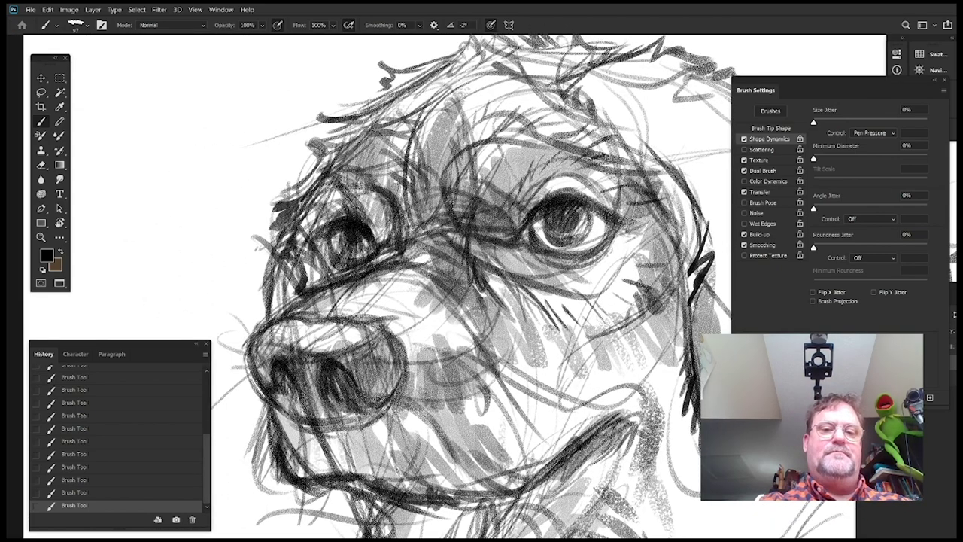
pyautogui.moveTo(554, 347); pyautogui.dragTo(537, 267)
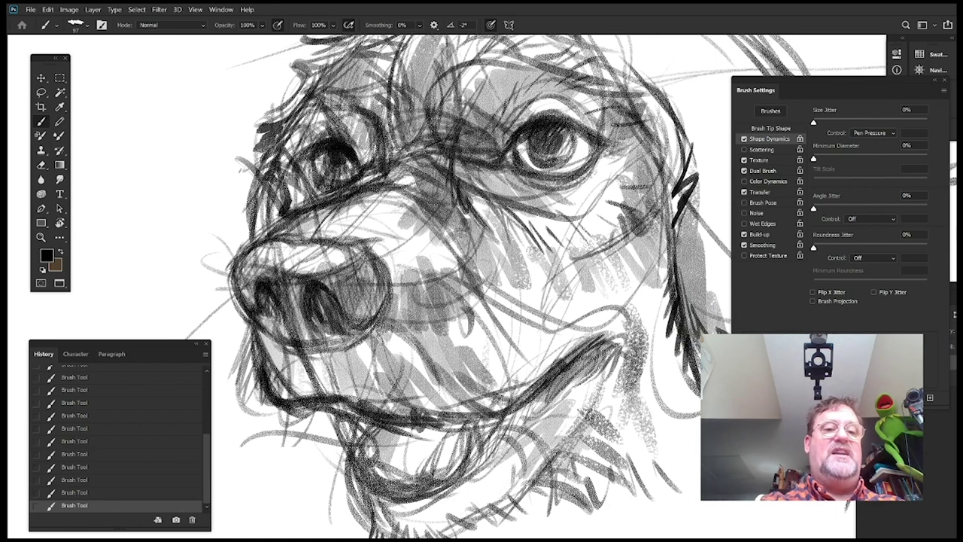
# Set the brush size to 130 px and add shading strokes to the fur on the crown
pyautogui.moveTo(492, 168); pyautogui.dragTo(363, 313)
pyautogui.rightClick(376, 154)
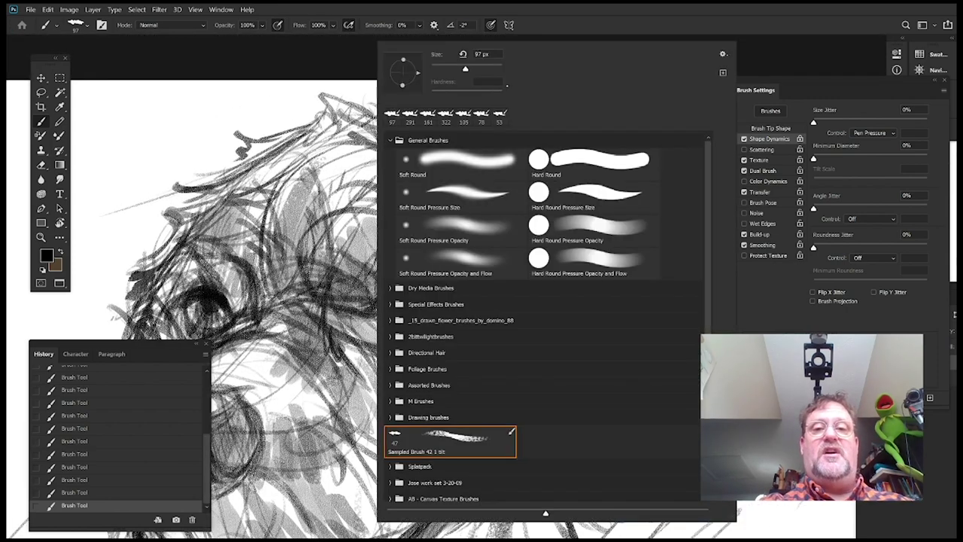
pyautogui.press('Return')
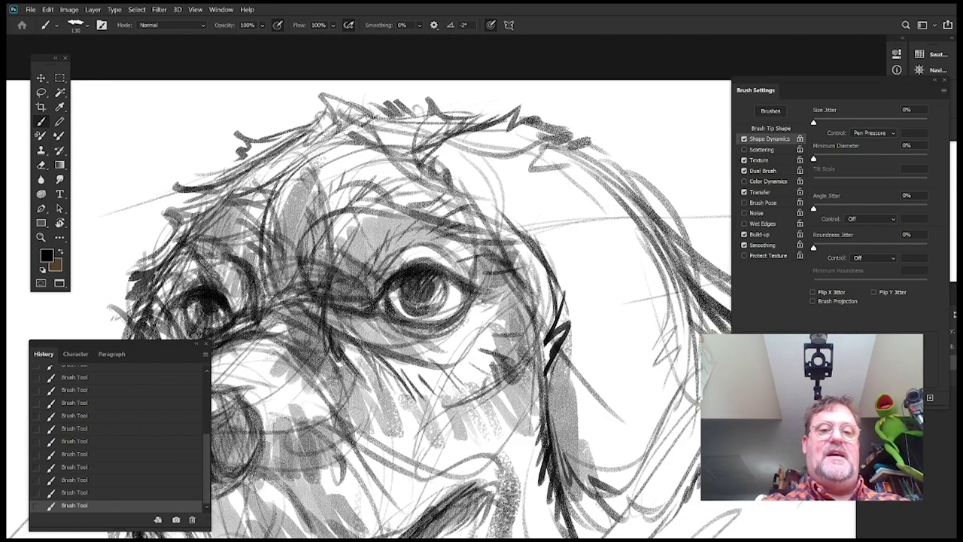
pyautogui.moveTo(547, 219); pyautogui.dragTo(454, 192)
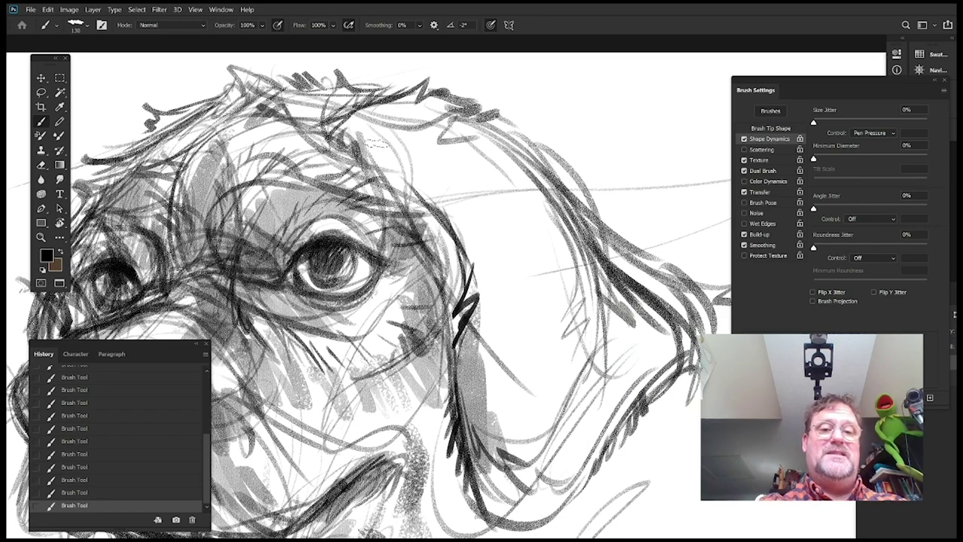
pyautogui.moveTo(508, 248)
pyautogui.mouseDown()
pyautogui.moveTo(576, 249)
pyautogui.moveTo(598, 87)
pyautogui.mouseUp()
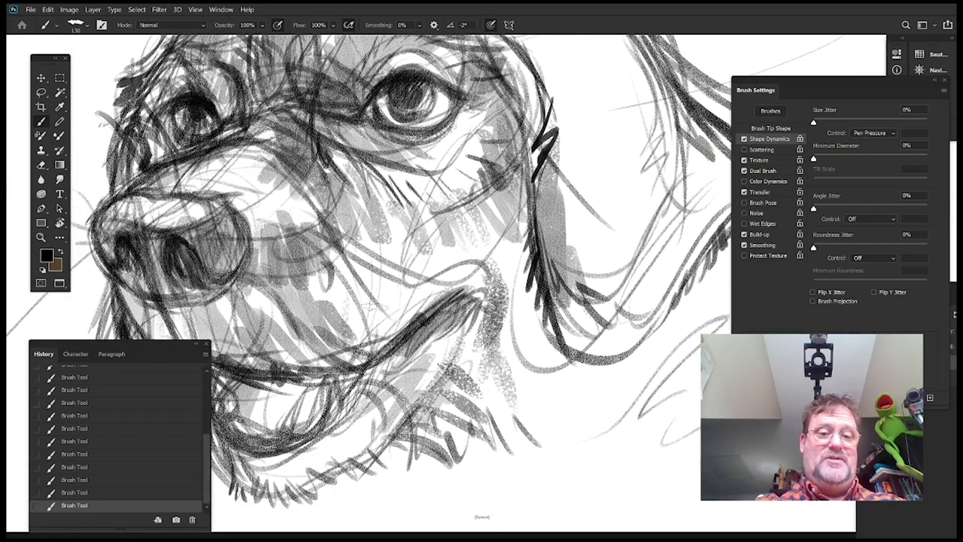
# Darken the fold at the corner of the mouth and the shadow running down behind it
pyautogui.moveTo(365, 337); pyautogui.dragTo(398, 283)
pyautogui.moveTo(458, 257)
pyautogui.mouseDown()
pyautogui.moveTo(517, 327)
pyautogui.moveTo(482, 240)
pyautogui.mouseUp()
pyautogui.moveTo(444, 188); pyautogui.dragTo(456, 265)
pyautogui.moveTo(453, 226); pyautogui.dragTo(465, 296)
pyautogui.moveTo(462, 272)
pyautogui.mouseDown()
pyautogui.moveTo(477, 313)
pyautogui.moveTo(509, 344)
pyautogui.mouseUp()
pyautogui.moveTo(573, 252)
pyautogui.mouseDown()
pyautogui.moveTo(702, 336)
pyautogui.moveTo(498, 321)
pyautogui.mouseUp()
# Add dark downward fur strokes on the neck between the mouth corner and the near ear's lower tip
pyautogui.moveTo(370, 231); pyautogui.dragTo(392, 276)
pyautogui.moveTo(408, 271); pyautogui.dragTo(410, 336)
pyautogui.moveTo(419, 299); pyautogui.dragTo(425, 375)
pyautogui.moveTo(429, 330); pyautogui.dragTo(442, 387)
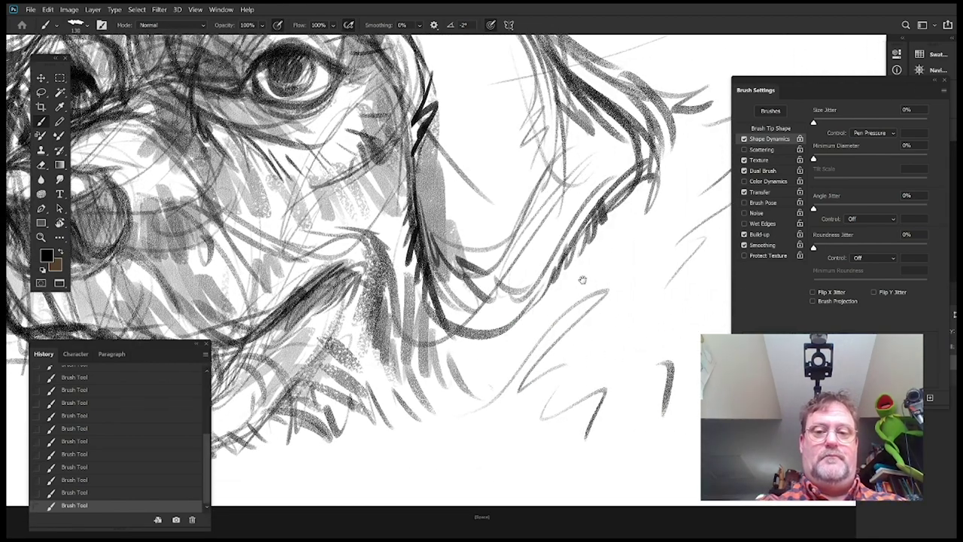
pyautogui.moveTo(583, 279); pyautogui.dragTo(527, 311)
pyautogui.moveTo(377, 310); pyautogui.dragTo(421, 369)
pyautogui.moveTo(387, 349); pyautogui.dragTo(461, 354)
pyautogui.moveTo(378, 155)
pyautogui.mouseDown()
pyautogui.moveTo(511, 252)
pyautogui.moveTo(448, 255)
pyautogui.mouseUp()
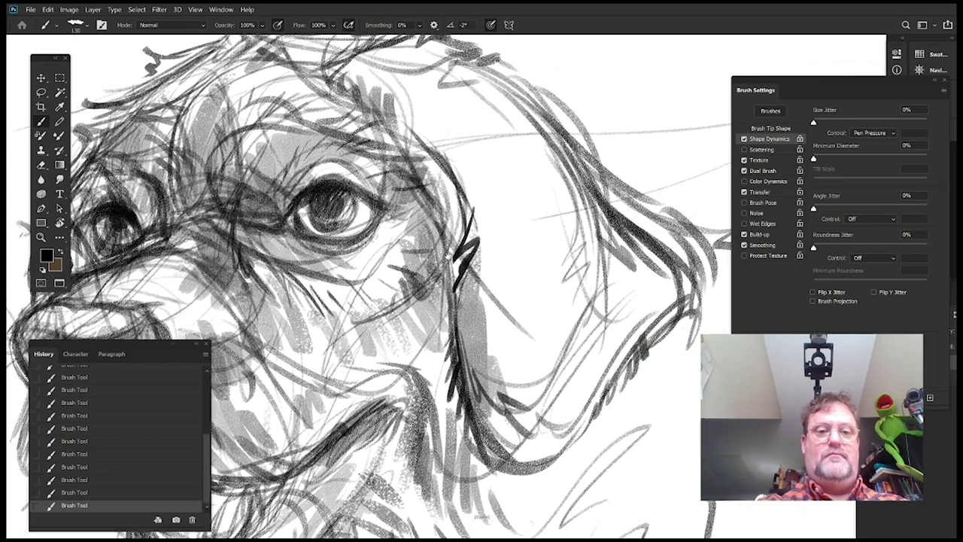
# Enlarge the brush to 495 px and shade the base and front edge of the near ear
pyautogui.rightClick(447, 253)
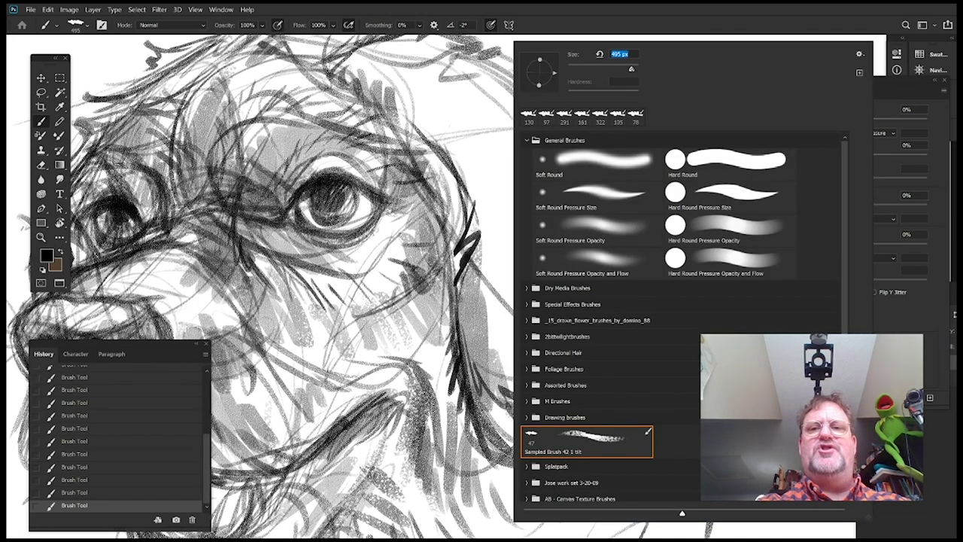
pyautogui.click(454, 118)
pyautogui.moveTo(488, 154)
pyautogui.mouseDown()
pyautogui.moveTo(452, 242)
pyautogui.moveTo(445, 215)
pyautogui.mouseUp()
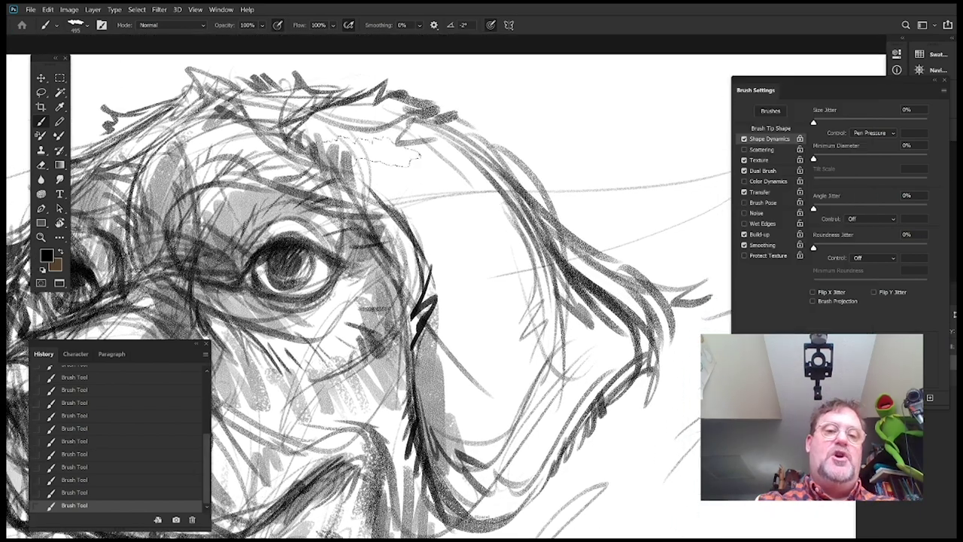
pyautogui.moveTo(356, 170)
pyautogui.mouseDown()
pyautogui.moveTo(360, 122)
pyautogui.moveTo(432, 278)
pyautogui.mouseUp()
pyautogui.moveTo(497, 340)
pyautogui.mouseDown()
pyautogui.moveTo(479, 336)
pyautogui.moveTo(474, 222)
pyautogui.mouseUp()
pyautogui.moveTo(442, 171); pyautogui.dragTo(459, 376)
pyautogui.moveTo(466, 125); pyautogui.dragTo(489, 210)
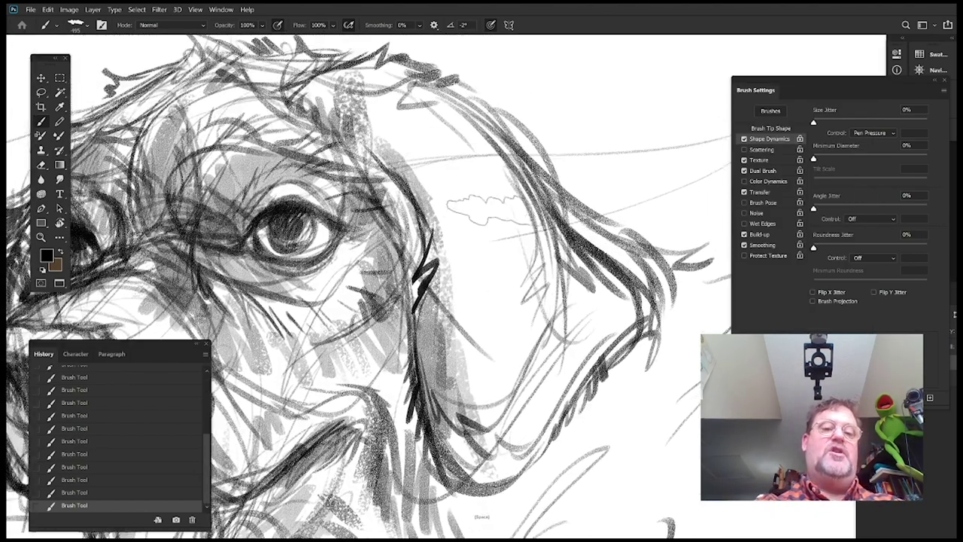
# Block in grey tone on the near ear's back tip and along its lower edge
pyautogui.moveTo(578, 300); pyautogui.dragTo(472, 220)
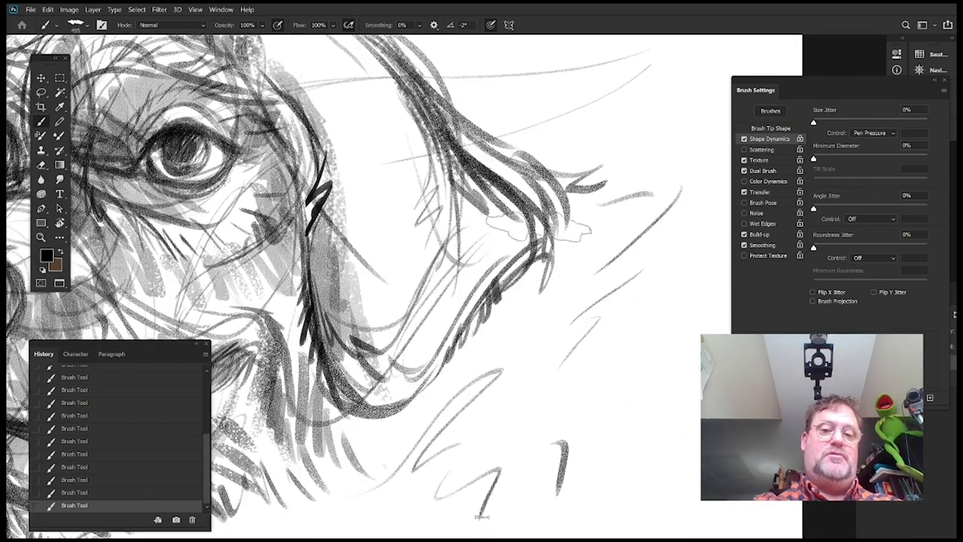
pyautogui.moveTo(538, 282)
pyautogui.mouseDown()
pyautogui.moveTo(553, 249)
pyautogui.moveTo(553, 207)
pyautogui.mouseUp()
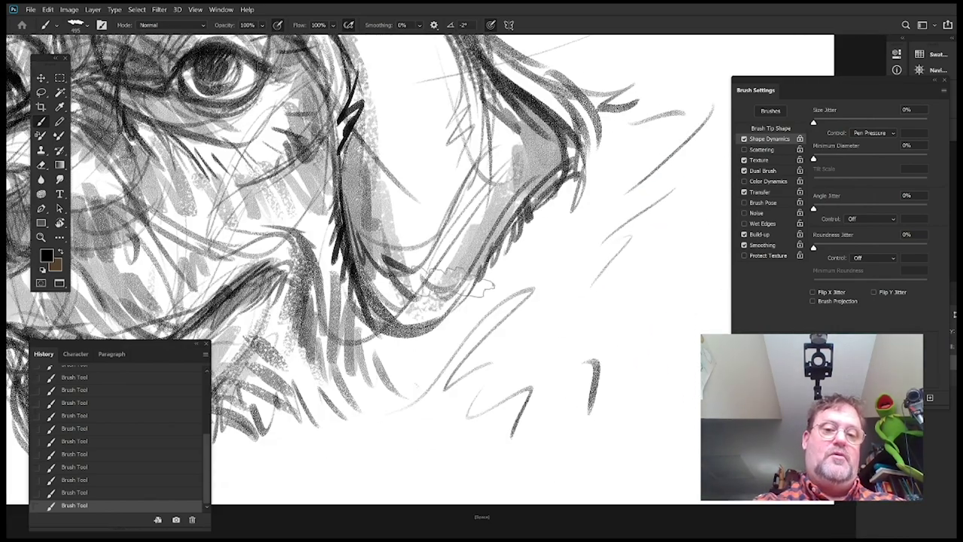
pyautogui.moveTo(446, 322); pyautogui.dragTo(507, 281)
pyautogui.moveTo(457, 260)
pyautogui.mouseDown()
pyautogui.moveTo(455, 177)
pyautogui.moveTo(466, 147)
pyautogui.mouseUp()
pyautogui.moveTo(468, 128); pyautogui.dragTo(432, 282)
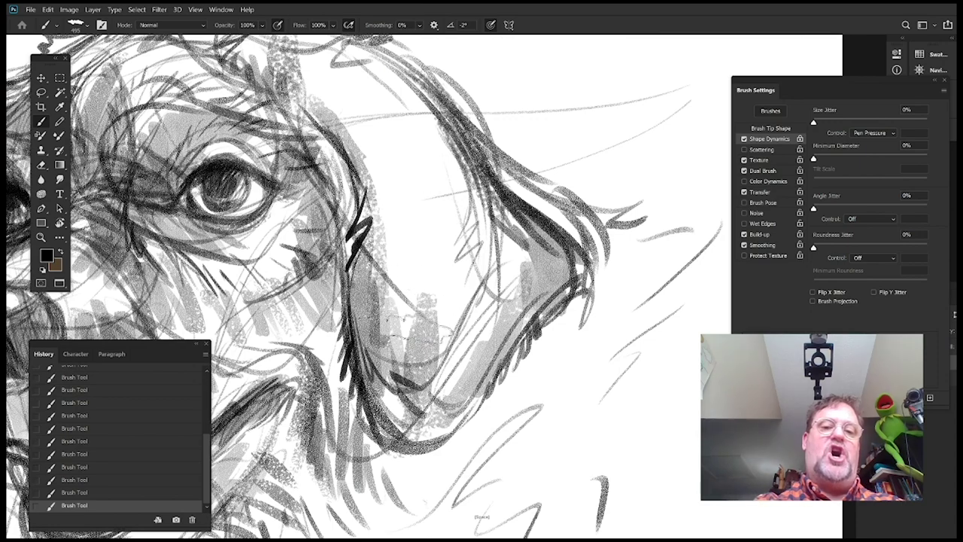
# Fill the near ear's middle and upper back edge with broad, textured vertical grey strokes
pyautogui.moveTo(422, 330)
pyautogui.mouseDown()
pyautogui.moveTo(426, 221)
pyautogui.moveTo(448, 300)
pyautogui.mouseUp()
pyautogui.moveTo(480, 257); pyautogui.dragTo(468, 304)
pyautogui.moveTo(443, 168); pyautogui.dragTo(454, 257)
pyautogui.moveTo(391, 152)
pyautogui.mouseDown()
pyautogui.moveTo(433, 214)
pyautogui.moveTo(445, 309)
pyautogui.mouseUp()
pyautogui.moveTo(446, 209)
pyautogui.mouseDown()
pyautogui.moveTo(442, 318)
pyautogui.moveTo(471, 361)
pyautogui.mouseUp()
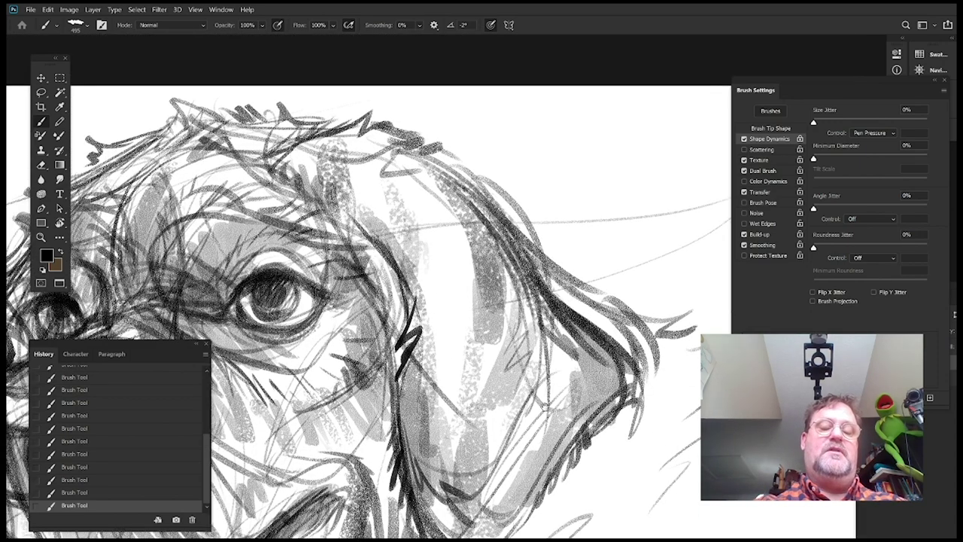
pyautogui.moveTo(425, 230); pyautogui.dragTo(405, 139)
pyautogui.moveTo(423, 197)
pyautogui.mouseDown()
pyautogui.moveTo(418, 263)
pyautogui.moveTo(432, 305)
pyautogui.mouseUp()
pyautogui.moveTo(472, 362); pyautogui.dragTo(450, 260)
pyautogui.moveTo(523, 323); pyautogui.dragTo(482, 259)
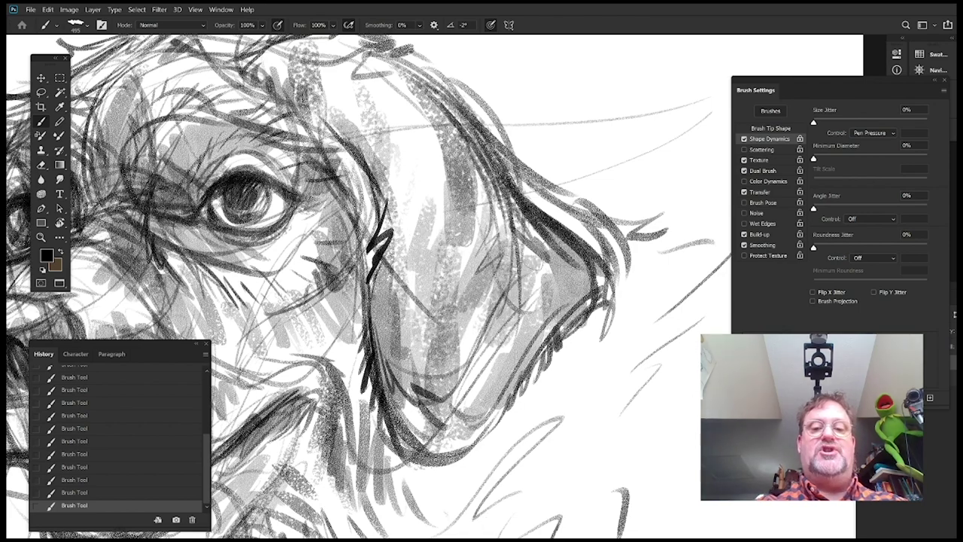
# Shade the lower ear and its outer edge with broad grey strokes of the 495 px textured brush
pyautogui.moveTo(543, 252); pyautogui.dragTo(566, 294)
pyautogui.moveTo(601, 369); pyautogui.dragTo(593, 257)
pyautogui.moveTo(587, 209); pyautogui.dragTo(492, 305)
pyautogui.moveTo(443, 345); pyautogui.dragTo(421, 401)
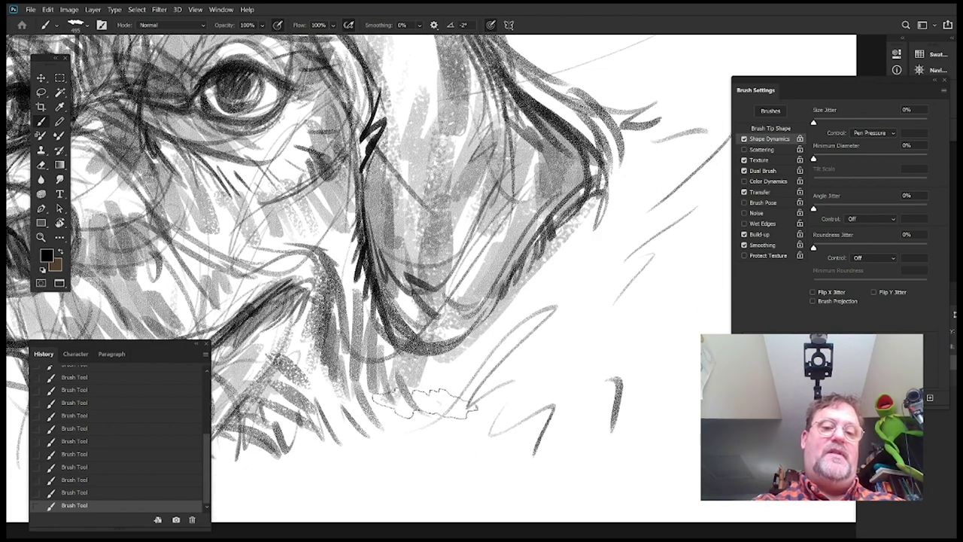
pyautogui.moveTo(475, 329); pyautogui.dragTo(452, 384)
pyautogui.moveTo(611, 189); pyautogui.dragTo(559, 240)
pyautogui.moveTo(437, 83)
pyautogui.mouseDown()
pyautogui.moveTo(504, 155)
pyautogui.moveTo(530, 256)
pyautogui.mouseUp()
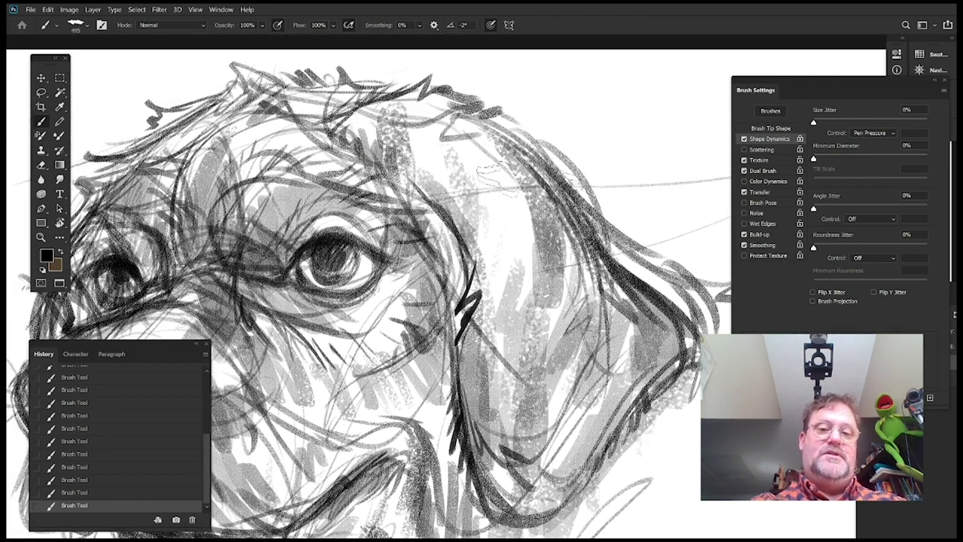
# Shade the upper ear and the area where it meets the crown with broad grey strokes
pyautogui.moveTo(497, 172); pyautogui.dragTo(525, 263)
pyautogui.moveTo(454, 155); pyautogui.dragTo(483, 282)
pyautogui.moveTo(470, 188); pyautogui.dragTo(556, 137)
pyautogui.moveTo(497, 129)
pyautogui.mouseDown()
pyautogui.moveTo(528, 171)
pyautogui.moveTo(543, 229)
pyautogui.mouseUp()
pyautogui.moveTo(485, 113)
pyautogui.mouseDown()
pyautogui.moveTo(540, 226)
pyautogui.moveTo(525, 285)
pyautogui.mouseUp()
pyautogui.moveTo(519, 260); pyautogui.dragTo(577, 216)
# Reduce the brush size to 143 px and add a short stroke on the dog's cheek
pyautogui.rightClick(646, 126)
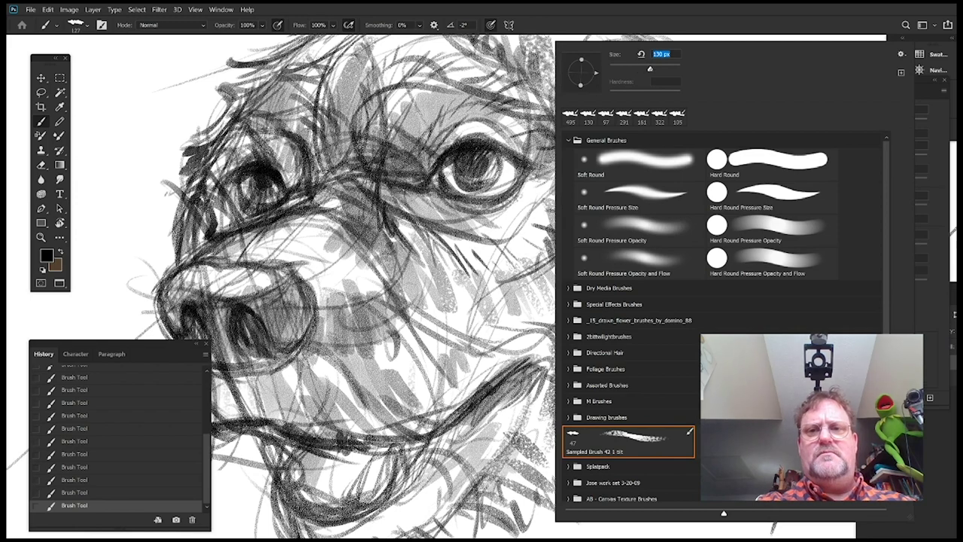
pyautogui.press('Escape')
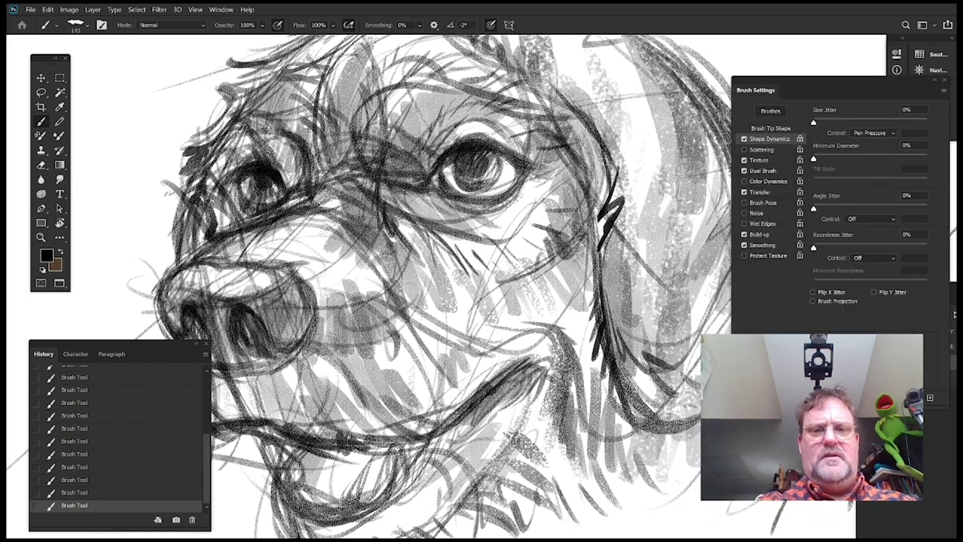
pyautogui.moveTo(548, 252); pyautogui.dragTo(548, 271)
# Set the brush size to 75 px and sketch fine fur strokes across the cheek and the side of the muzzle
pyautogui.rightClick(543, 189)
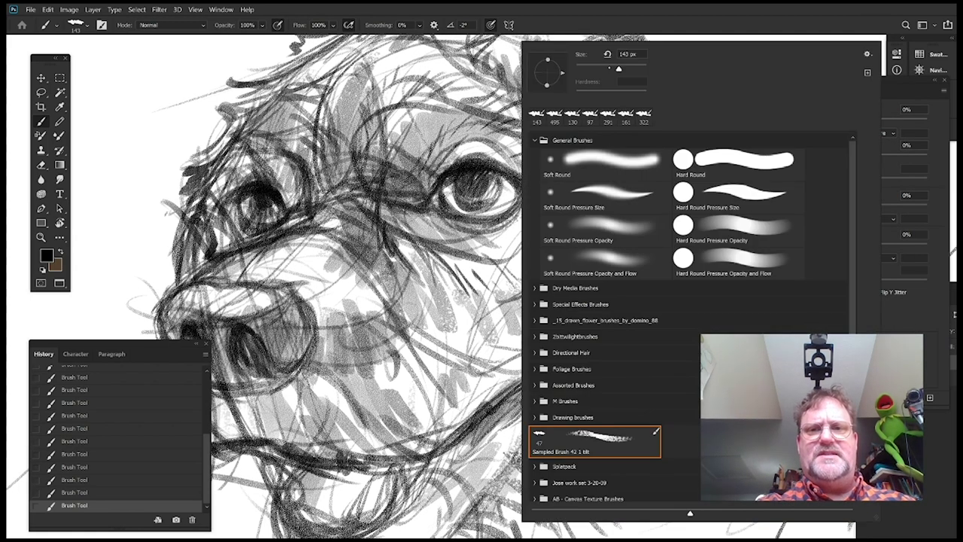
pyautogui.moveTo(603, 70); pyautogui.dragTo(602, 70)
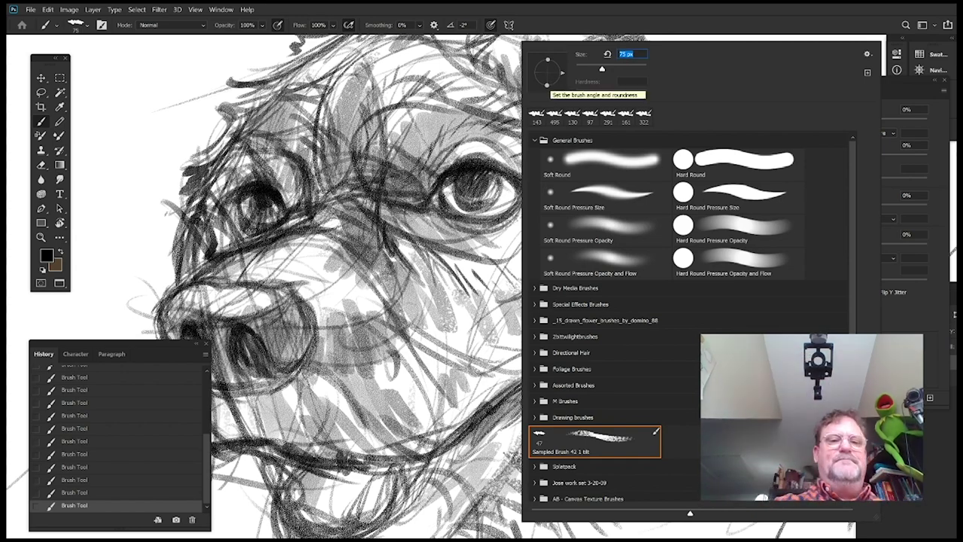
pyautogui.click(508, 151)
pyautogui.moveTo(508, 151); pyautogui.dragTo(569, 163)
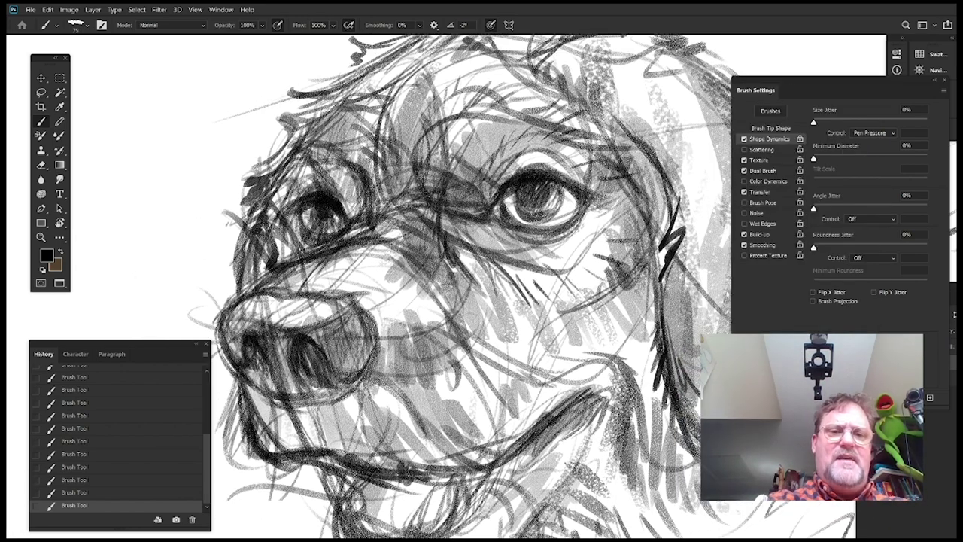
pyautogui.moveTo(459, 275); pyautogui.dragTo(512, 165)
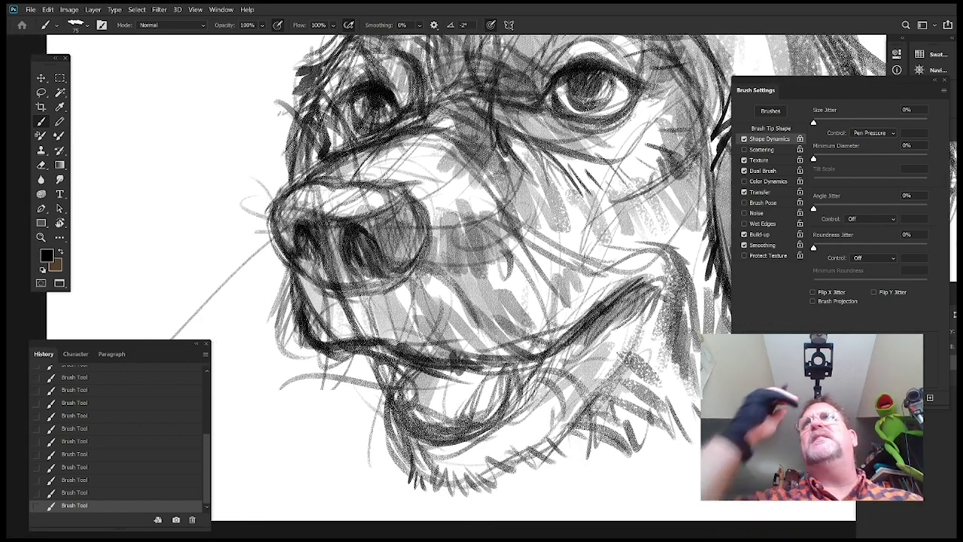
pyautogui.moveTo(474, 165); pyautogui.dragTo(438, 226)
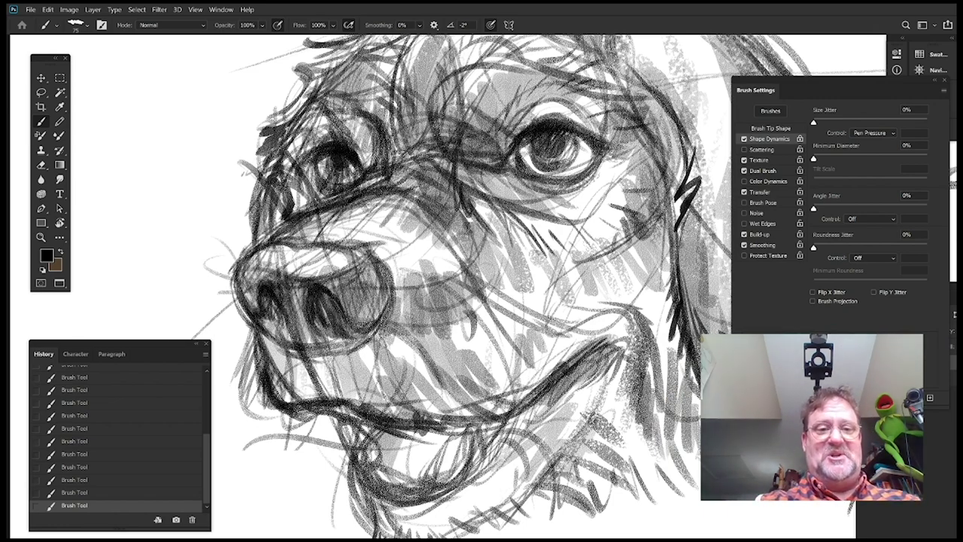
pyautogui.moveTo(513, 265); pyautogui.dragTo(487, 264)
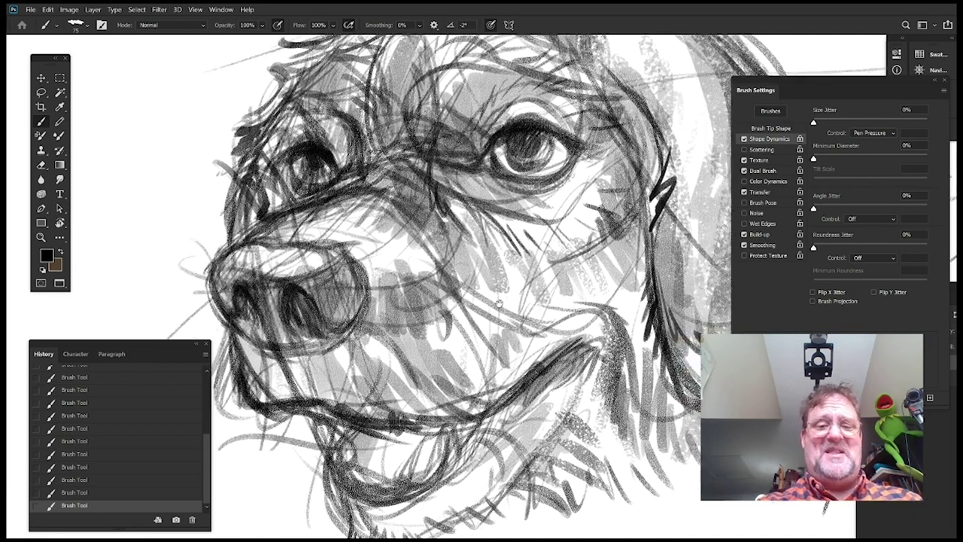
pyautogui.moveTo(513, 223); pyautogui.dragTo(463, 256)
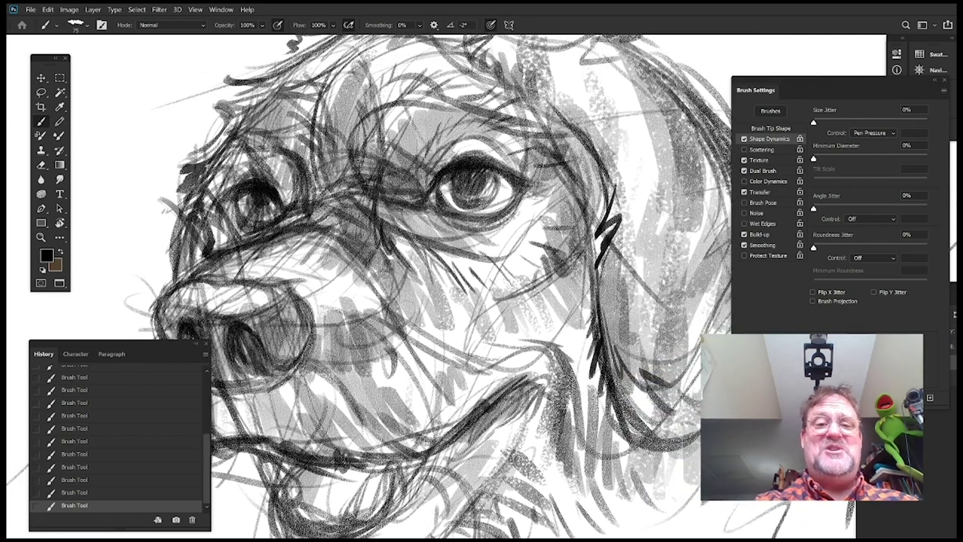
pyautogui.moveTo(556, 161)
pyautogui.mouseDown()
pyautogui.moveTo(535, 207)
pyautogui.moveTo(498, 197)
pyautogui.mouseUp()
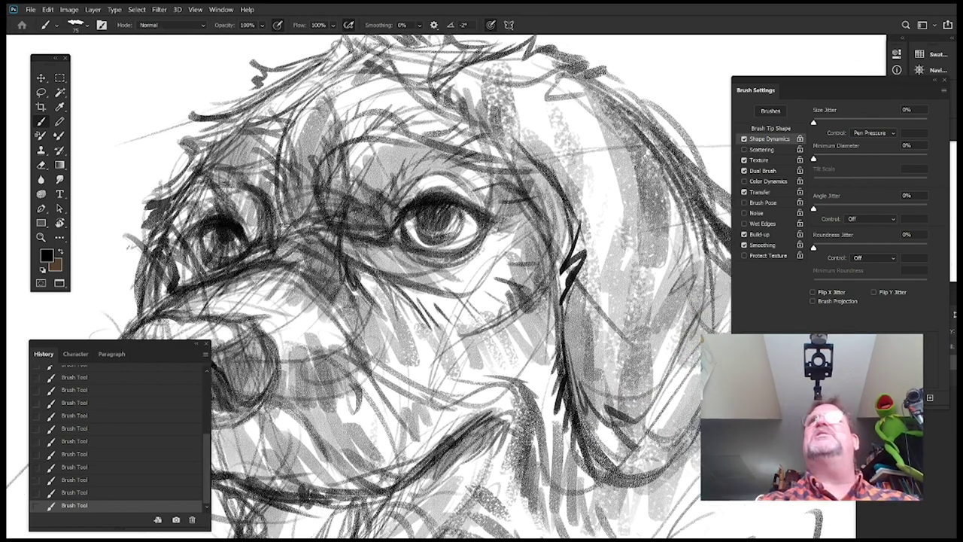
# Set the brush size to 99 px and darken the brow above the dog's near eye
pyautogui.rightClick(440, 146)
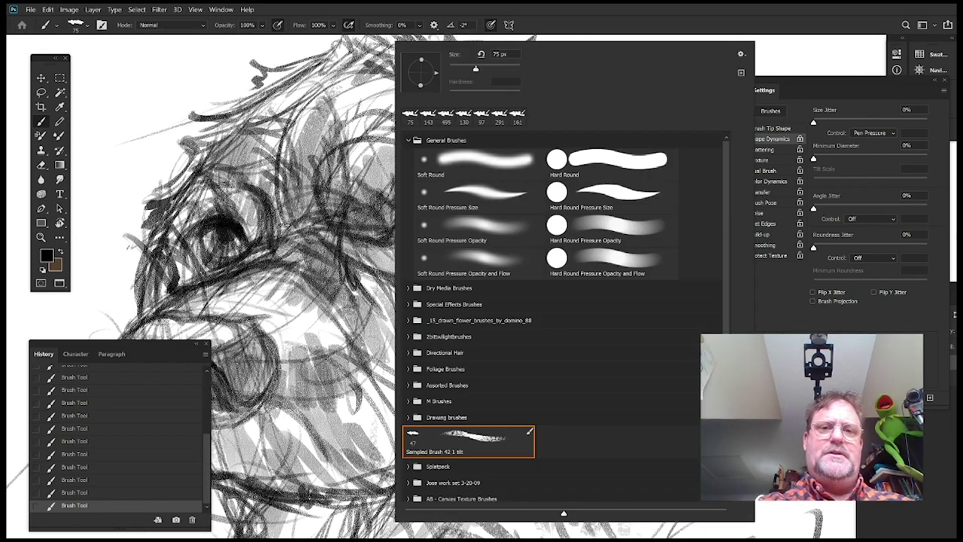
pyautogui.press('Escape')
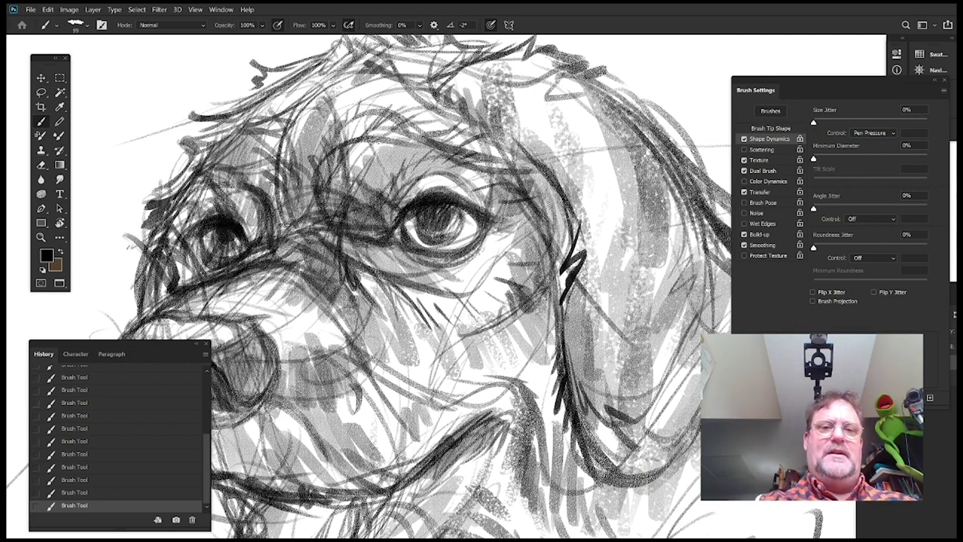
pyautogui.moveTo(317, 160)
pyautogui.mouseDown()
pyautogui.moveTo(323, 194)
pyautogui.moveTo(354, 202)
pyautogui.moveTo(362, 178)
pyautogui.moveTo(433, 143)
pyautogui.mouseUp()
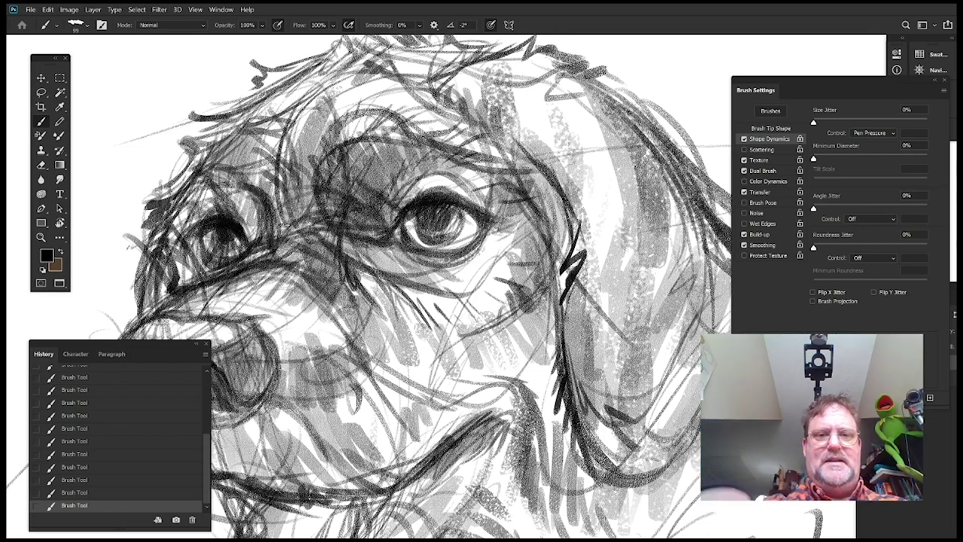
pyautogui.moveTo(608, 404)
pyautogui.mouseDown()
pyautogui.moveTo(631, 377)
pyautogui.moveTo(631, 393)
pyautogui.mouseUp()
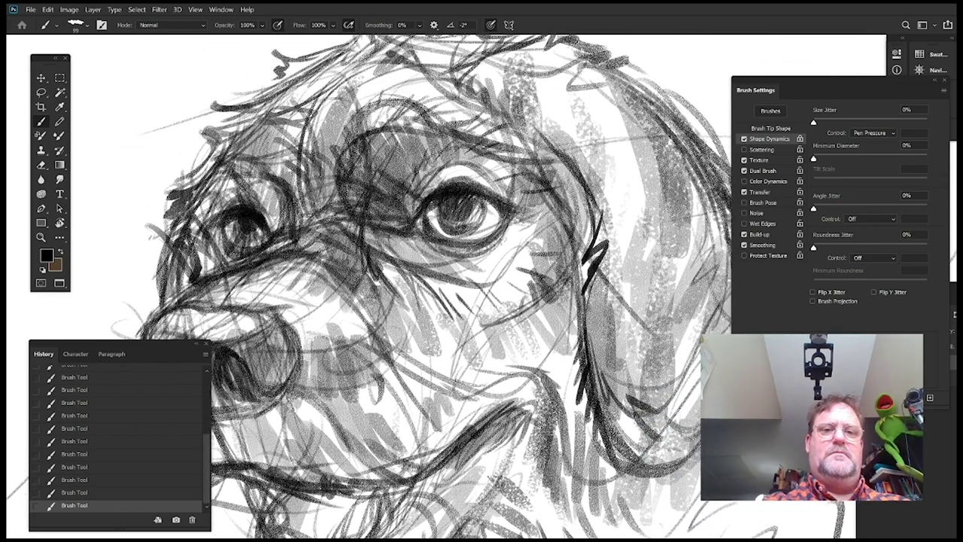
# Add directional fur strokes across the forehead and along the top of the head
pyautogui.moveTo(479, 291); pyautogui.dragTo(477, 319)
pyautogui.moveTo(316, 185); pyautogui.dragTo(428, 85)
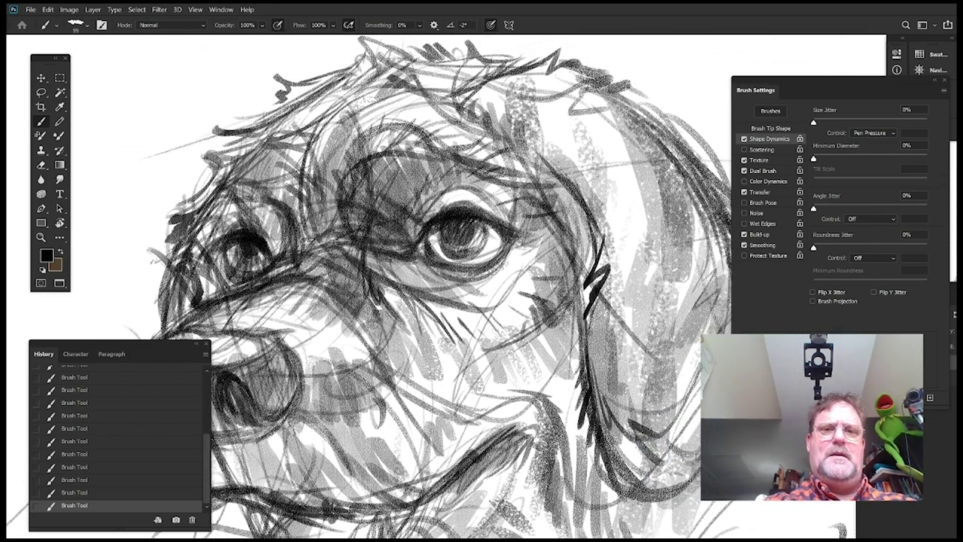
pyautogui.moveTo(337, 123); pyautogui.dragTo(471, 66)
pyautogui.moveTo(423, 91); pyautogui.dragTo(463, 71)
pyautogui.moveTo(418, 114); pyautogui.dragTo(493, 132)
pyautogui.moveTo(415, 93); pyautogui.dragTo(356, 128)
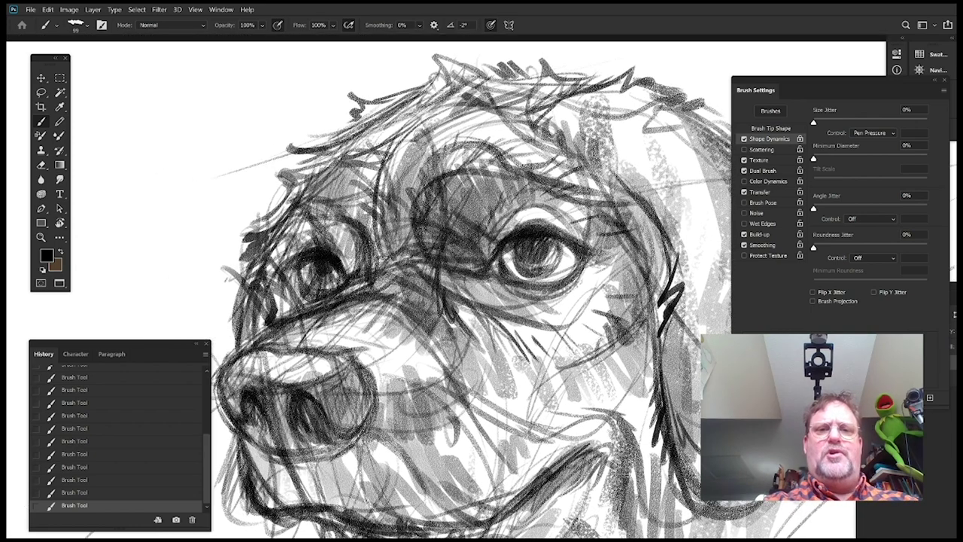
pyautogui.moveTo(464, 83); pyautogui.dragTo(380, 140)
pyautogui.moveTo(584, 84); pyautogui.dragTo(501, 108)
pyautogui.moveTo(629, 141); pyautogui.dragTo(446, 145)
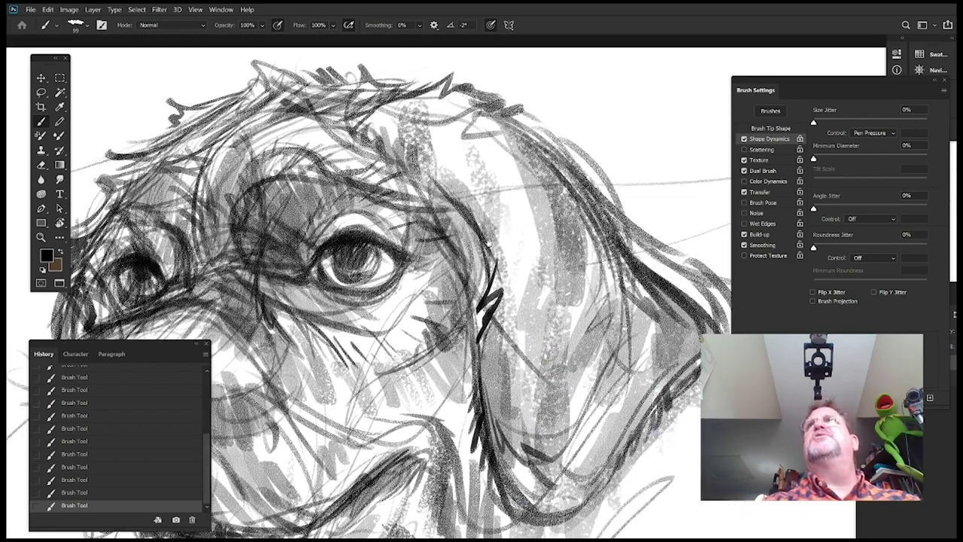
# Build up short fur strokes over the crown where the ear joins the head
pyautogui.moveTo(490, 243); pyautogui.dragTo(479, 239)
pyautogui.moveTo(395, 90); pyautogui.dragTo(328, 137)
pyautogui.moveTo(426, 95); pyautogui.dragTo(376, 150)
pyautogui.moveTo(422, 101)
pyautogui.mouseDown()
pyautogui.moveTo(391, 156)
pyautogui.moveTo(397, 170)
pyautogui.mouseUp()
pyautogui.moveTo(441, 124)
pyautogui.mouseDown()
pyautogui.moveTo(403, 171)
pyautogui.moveTo(419, 173)
pyautogui.mouseUp()
pyautogui.moveTo(463, 140)
pyautogui.mouseDown()
pyautogui.moveTo(426, 174)
pyautogui.moveTo(448, 174)
pyautogui.mouseUp()
pyautogui.moveTo(468, 310)
pyautogui.mouseDown()
pyautogui.moveTo(624, 218)
pyautogui.moveTo(669, 251)
pyautogui.mouseUp()
pyautogui.moveTo(364, 161); pyautogui.dragTo(348, 208)
pyautogui.moveTo(366, 162); pyautogui.dragTo(343, 209)
pyautogui.moveTo(423, 162); pyautogui.dragTo(444, 149)
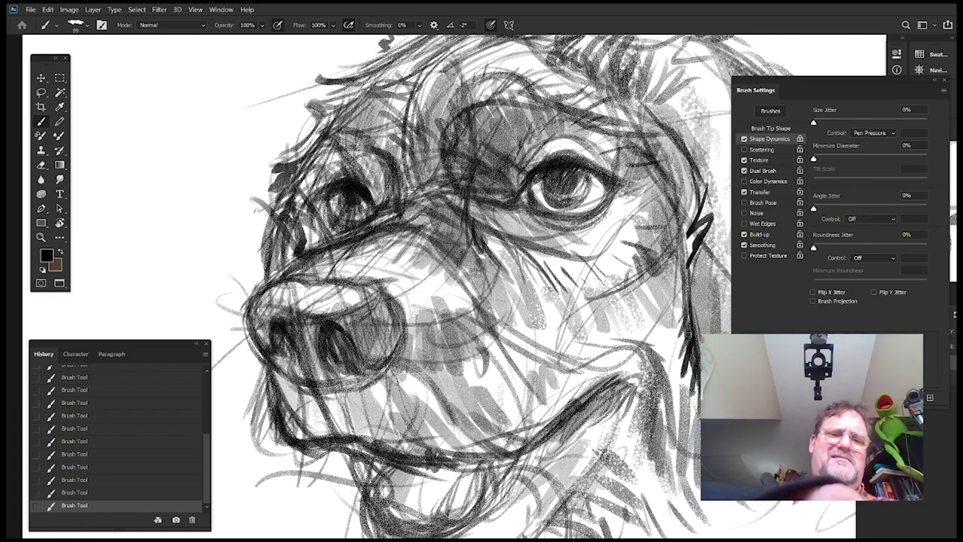
# Darken the fur and socket around the dog's far eye with overlapping strokes
pyautogui.moveTo(344, 157); pyautogui.dragTo(378, 201)
pyautogui.moveTo(363, 155); pyautogui.dragTo(378, 198)
pyautogui.moveTo(331, 136)
pyautogui.mouseDown()
pyautogui.moveTo(354, 164)
pyautogui.moveTo(346, 174)
pyautogui.moveTo(375, 172)
pyautogui.moveTo(322, 176)
pyautogui.mouseUp()
pyautogui.moveTo(352, 170); pyautogui.dragTo(317, 195)
# Strengthen the upper contour of the nose with darker strokes from its front edge to the bridge
pyautogui.moveTo(408, 491)
pyautogui.mouseDown()
pyautogui.moveTo(388, 528)
pyautogui.moveTo(352, 499)
pyautogui.moveTo(410, 402)
pyautogui.mouseUp()
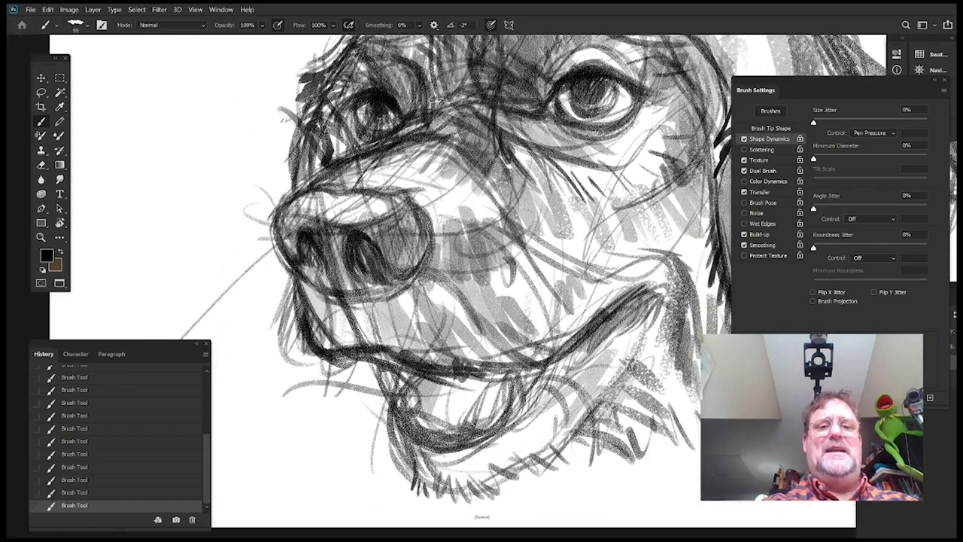
pyautogui.moveTo(354, 303); pyautogui.dragTo(363, 288)
pyautogui.moveTo(331, 180)
pyautogui.mouseDown()
pyautogui.moveTo(295, 194)
pyautogui.moveTo(277, 230)
pyautogui.mouseUp()
pyautogui.moveTo(314, 182); pyautogui.dragTo(393, 170)
# Set the brush size to 75 px and darken the back rim and nostril area of the nose
pyautogui.rightClick(417, 164)
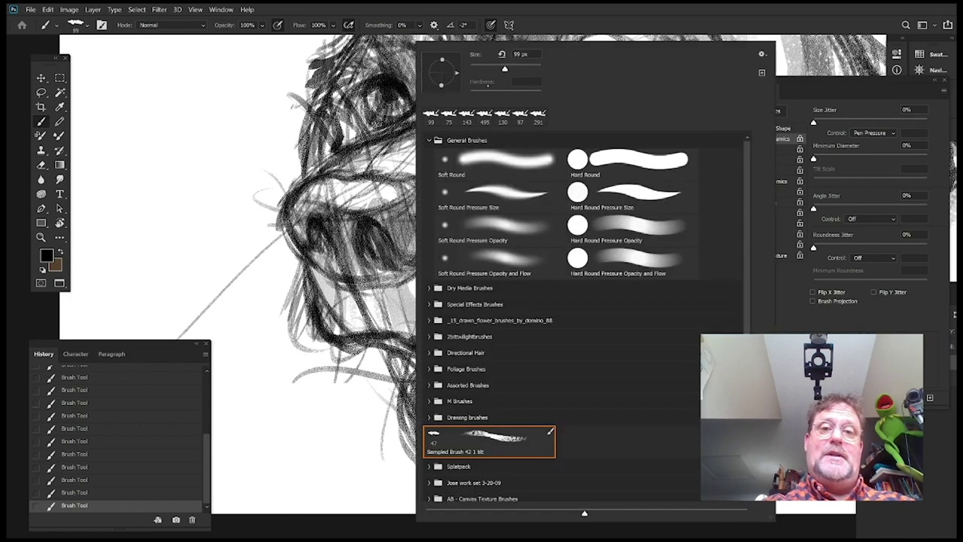
pyautogui.press('Escape')
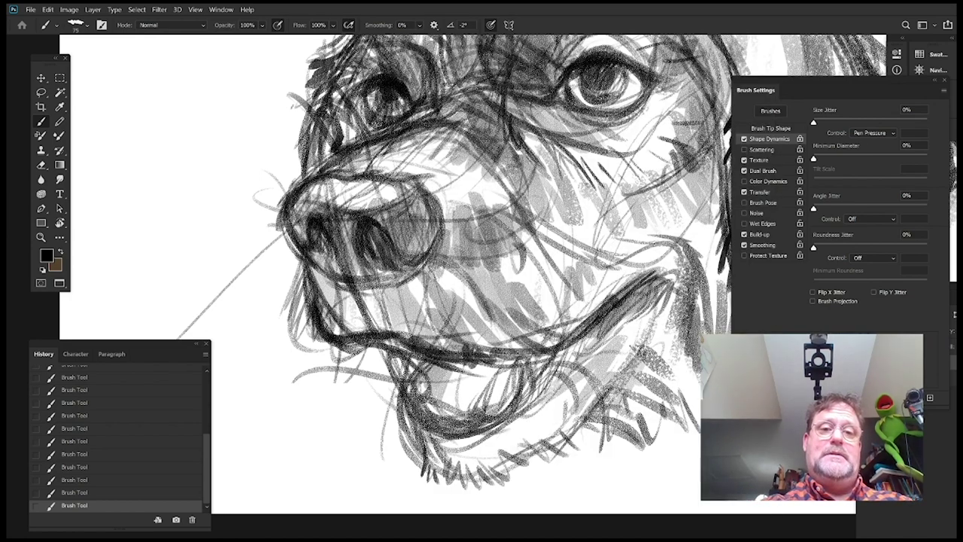
pyautogui.moveTo(402, 171); pyautogui.dragTo(446, 225)
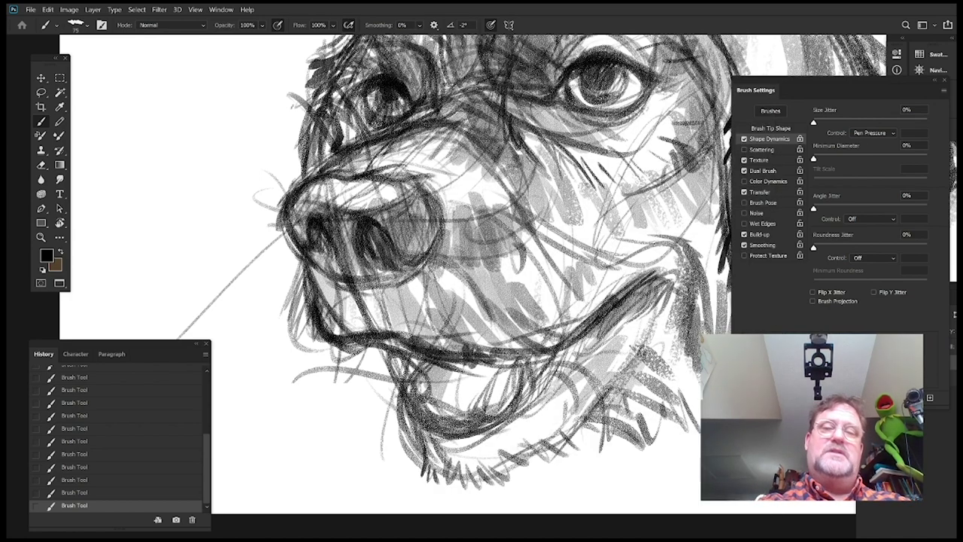
pyautogui.moveTo(501, 247); pyautogui.dragTo(469, 249)
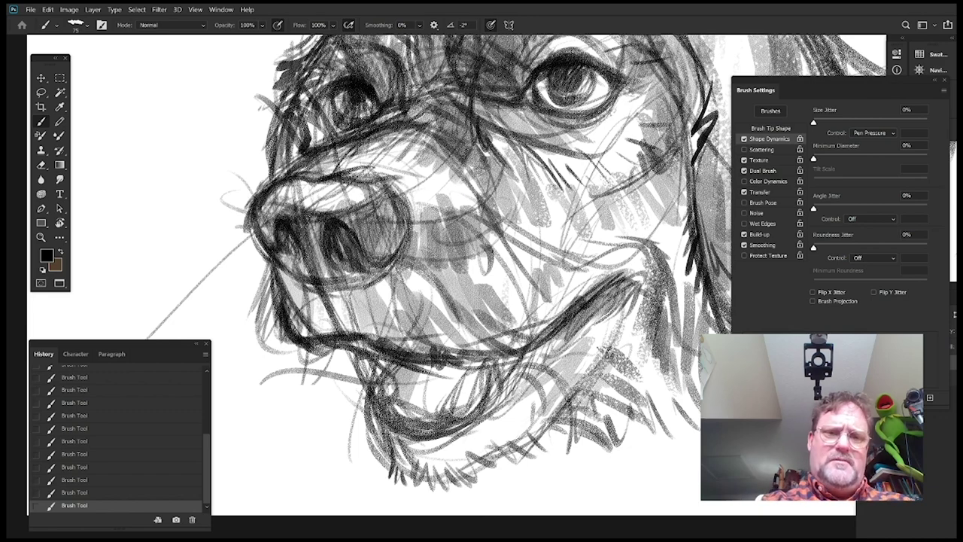
pyautogui.moveTo(360, 165)
pyautogui.mouseDown()
pyautogui.moveTo(413, 212)
pyautogui.moveTo(402, 252)
pyautogui.moveTo(376, 167)
pyautogui.moveTo(395, 173)
pyautogui.mouseUp()
pyautogui.moveTo(491, 290)
pyautogui.mouseDown()
pyautogui.moveTo(484, 227)
pyautogui.moveTo(491, 248)
pyautogui.mouseUp()
pyautogui.moveTo(280, 198); pyautogui.dragTo(290, 218)
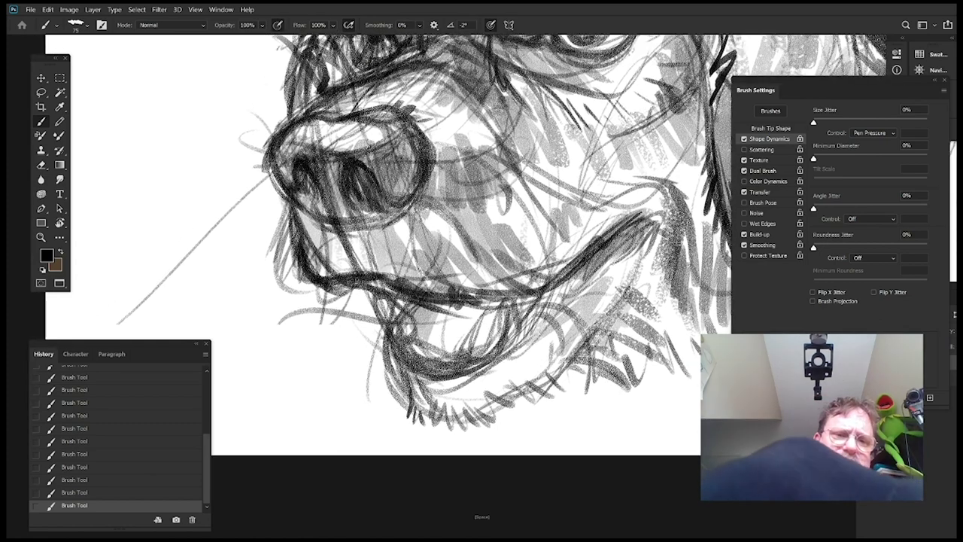
# Reinforce the front edge and rounded underside of the nose with dark curved strokes
pyautogui.moveTo(270, 170)
pyautogui.mouseDown()
pyautogui.moveTo(316, 233)
pyautogui.moveTo(339, 239)
pyautogui.mouseUp()
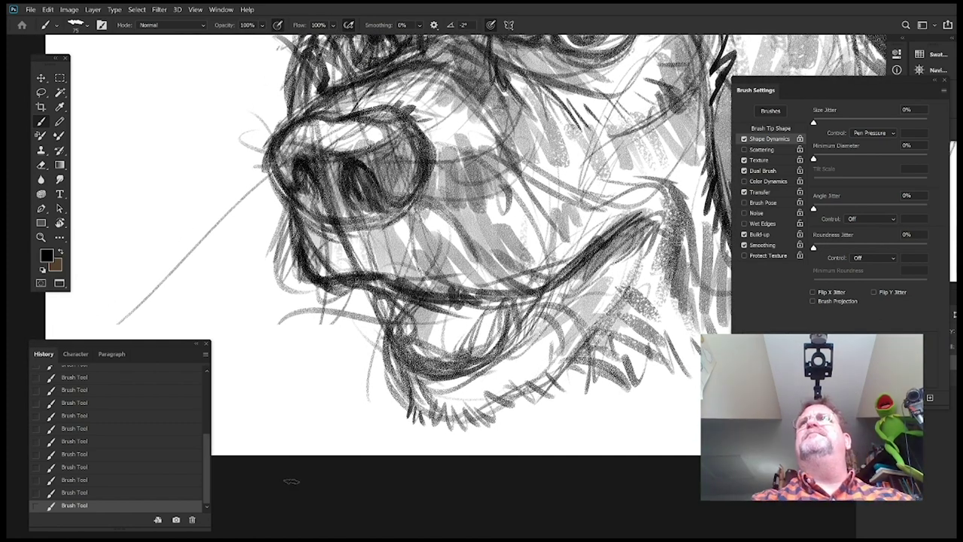
pyautogui.moveTo(432, 368); pyautogui.dragTo(426, 375)
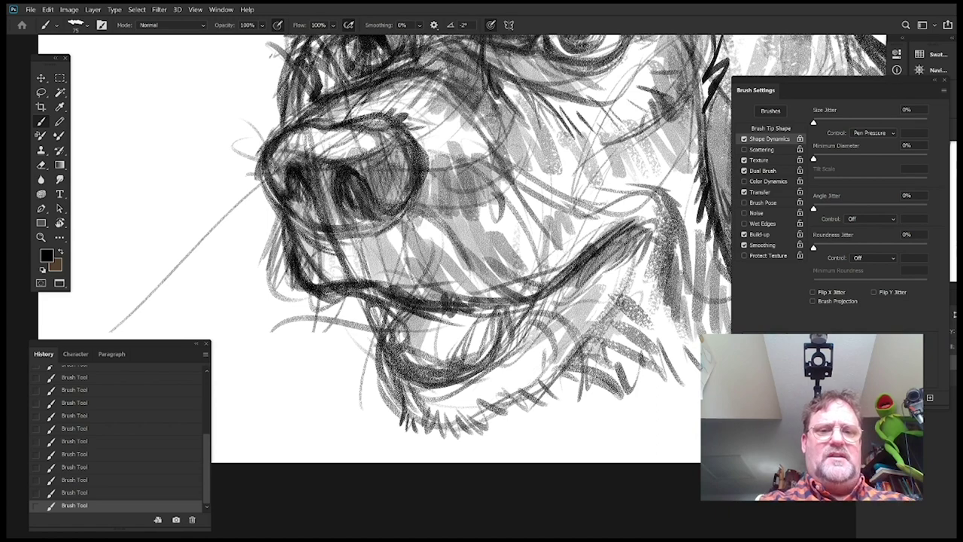
pyautogui.moveTo(322, 252)
pyautogui.mouseDown()
pyautogui.moveTo(390, 236)
pyautogui.moveTo(409, 201)
pyautogui.moveTo(366, 252)
pyautogui.mouseUp()
pyautogui.moveTo(406, 212)
pyautogui.mouseDown()
pyautogui.moveTo(351, 259)
pyautogui.moveTo(331, 257)
pyautogui.mouseUp()
pyautogui.moveTo(475, 185)
pyautogui.mouseDown()
pyautogui.moveTo(473, 302)
pyautogui.moveTo(472, 269)
pyautogui.moveTo(429, 227)
pyautogui.mouseUp()
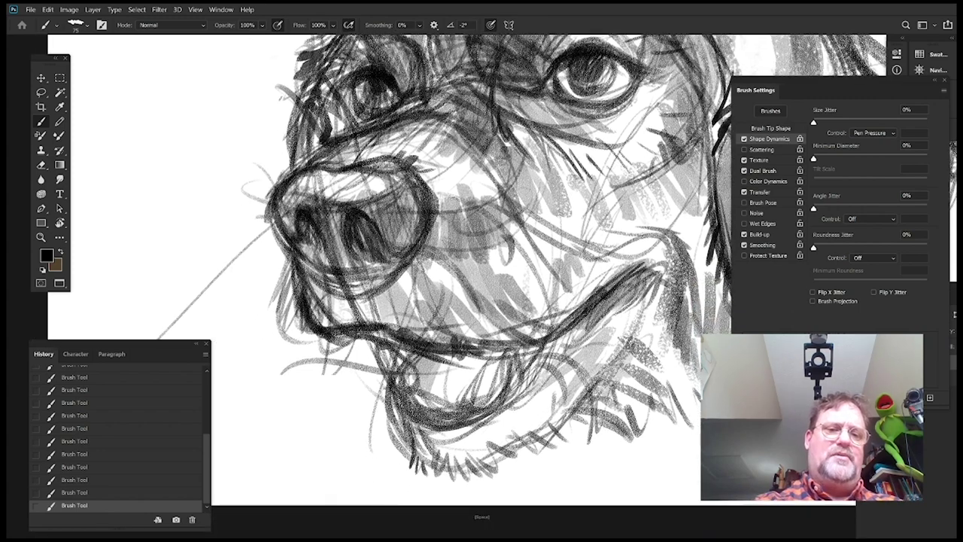
# Shade beneath the nose and down the front of the muzzle toward the upper lip
pyautogui.moveTo(331, 259); pyautogui.dragTo(336, 309)
pyautogui.moveTo(328, 240); pyautogui.dragTo(336, 264)
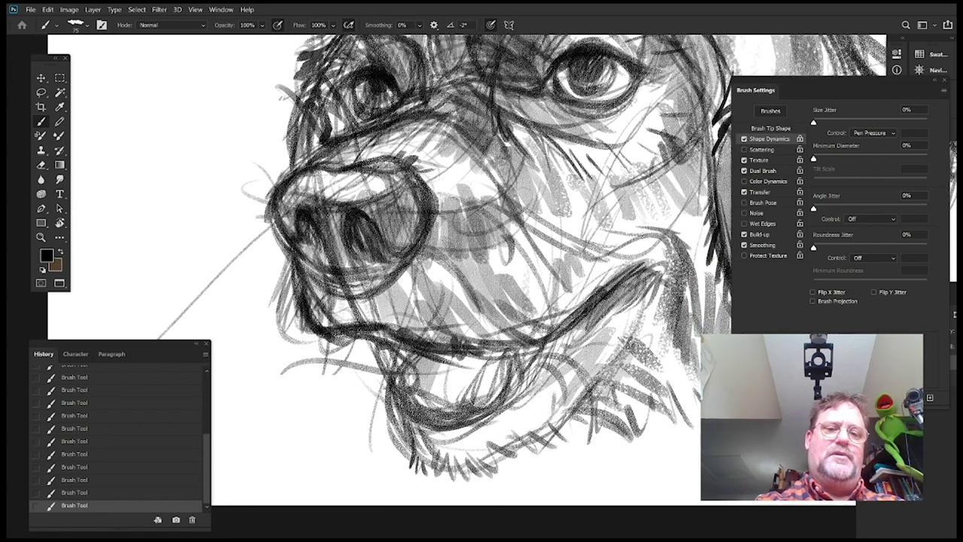
pyautogui.moveTo(398, 248); pyautogui.dragTo(357, 286)
pyautogui.moveTo(518, 261)
pyautogui.mouseDown()
pyautogui.moveTo(511, 279)
pyautogui.moveTo(506, 270)
pyautogui.mouseUp()
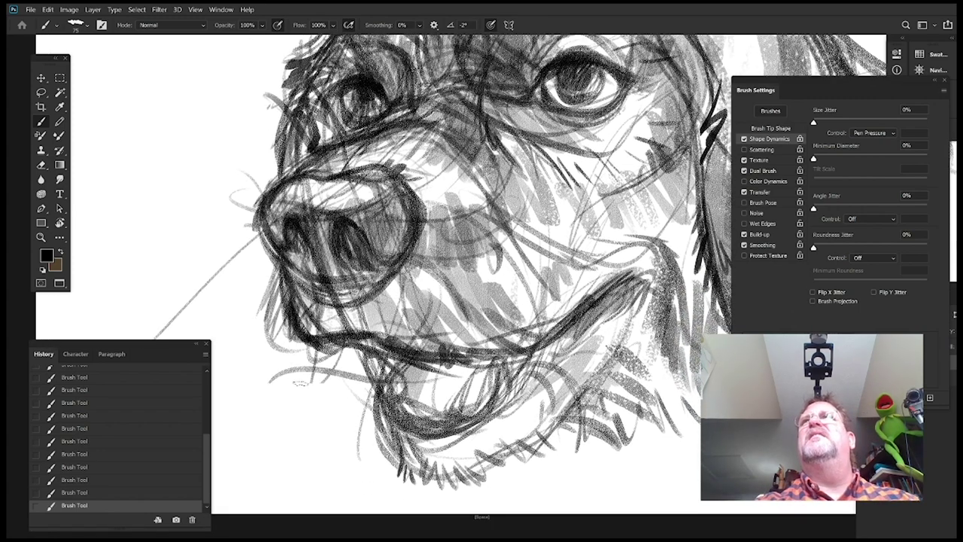
pyautogui.moveTo(382, 275); pyautogui.dragTo(354, 263)
pyautogui.moveTo(376, 256)
pyautogui.mouseDown()
pyautogui.moveTo(376, 328)
pyautogui.moveTo(381, 273)
pyautogui.mouseUp()
pyautogui.moveTo(432, 230)
pyautogui.mouseDown()
pyautogui.moveTo(403, 292)
pyautogui.moveTo(499, 207)
pyautogui.mouseUp()
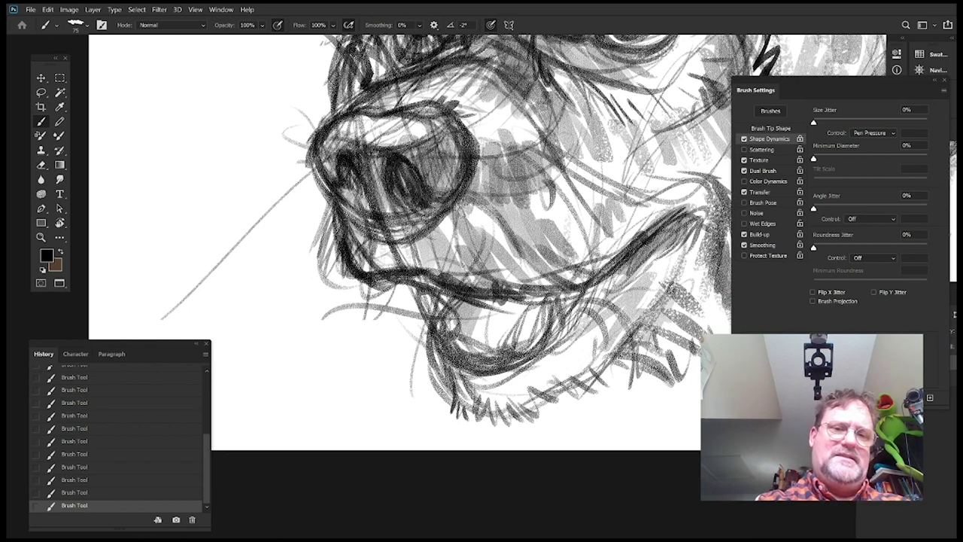
# Darken the front of the upper lip and the start of the lower jaw at the mouth opening
pyautogui.moveTo(342, 218)
pyautogui.mouseDown()
pyautogui.moveTo(329, 261)
pyautogui.moveTo(369, 289)
pyautogui.mouseUp()
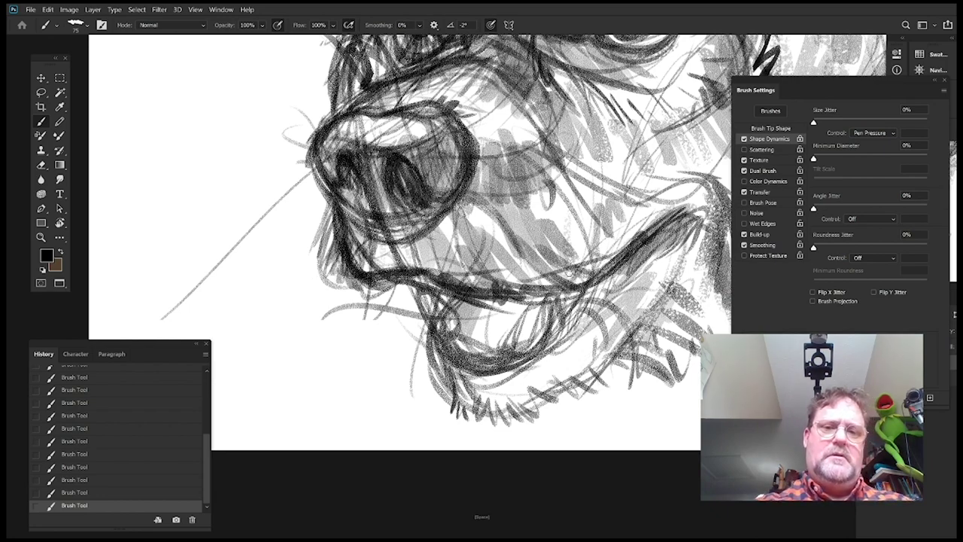
pyautogui.moveTo(570, 275); pyautogui.dragTo(461, 261)
pyautogui.moveTo(374, 343); pyautogui.dragTo(391, 267)
pyautogui.moveTo(326, 210)
pyautogui.mouseDown()
pyautogui.moveTo(340, 236)
pyautogui.moveTo(335, 221)
pyautogui.moveTo(370, 235)
pyautogui.moveTo(349, 249)
pyautogui.moveTo(396, 260)
pyautogui.mouseUp()
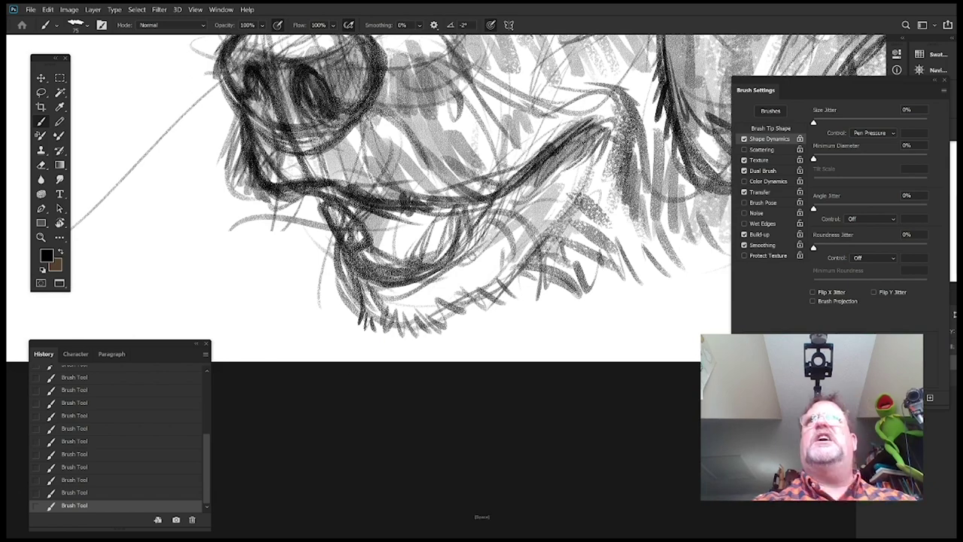
# Set the brush size to 45 px and darken the back of the tongue and the lower lip line running up to the mouth corner
pyautogui.moveTo(472, 257); pyautogui.dragTo(477, 231)
pyautogui.rightClick(451, 241)
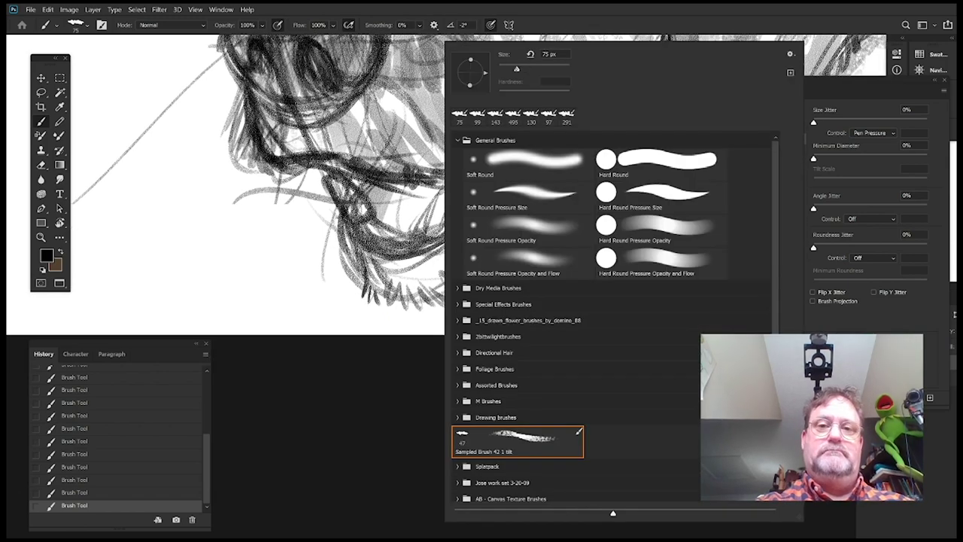
pyautogui.moveTo(517, 70); pyautogui.dragTo(514, 69)
pyautogui.click(368, 342)
pyautogui.moveTo(540, 209)
pyautogui.mouseDown()
pyautogui.moveTo(532, 249)
pyautogui.moveTo(501, 247)
pyautogui.mouseUp()
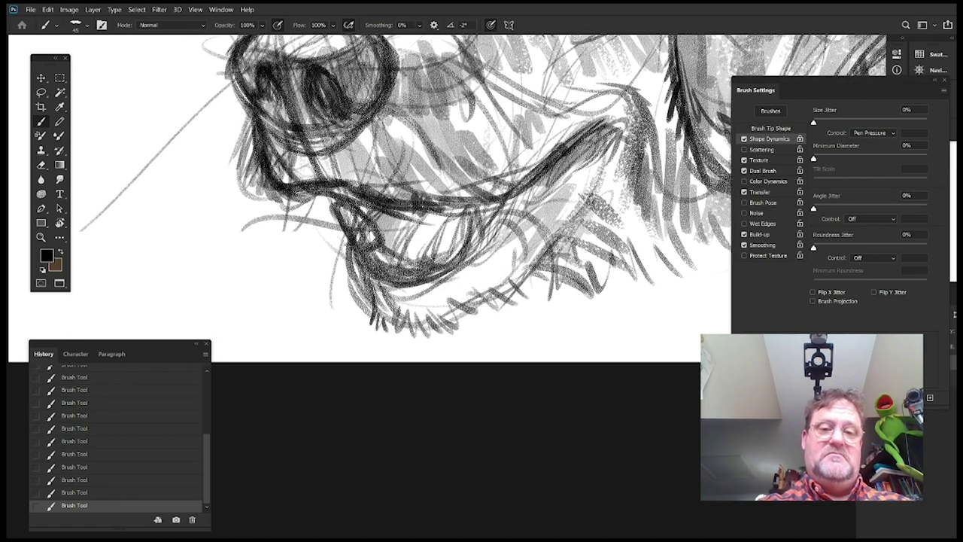
pyautogui.moveTo(539, 204); pyautogui.dragTo(509, 191)
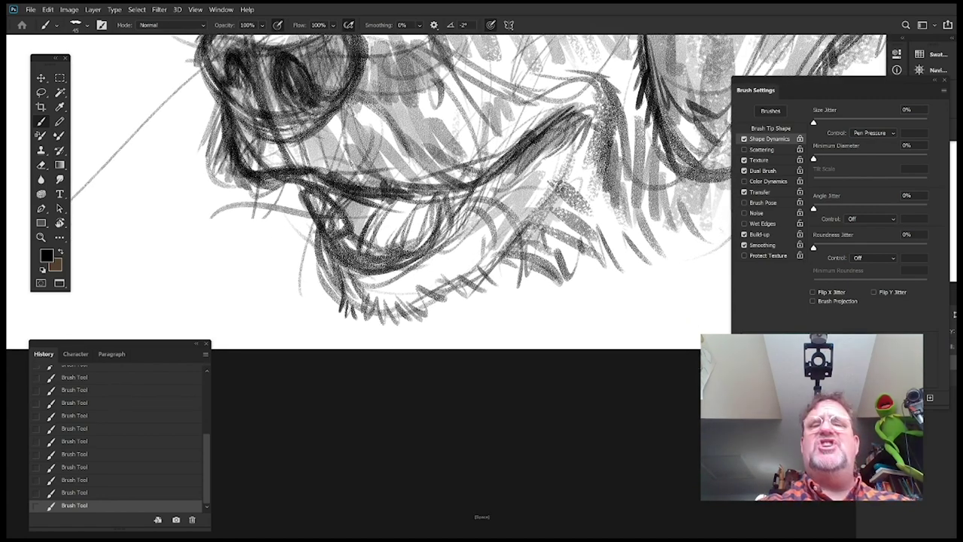
pyautogui.moveTo(423, 207); pyautogui.dragTo(412, 240)
pyautogui.moveTo(439, 192)
pyautogui.mouseDown()
pyautogui.moveTo(414, 225)
pyautogui.moveTo(443, 237)
pyautogui.moveTo(417, 247)
pyautogui.moveTo(488, 190)
pyautogui.moveTo(427, 231)
pyautogui.mouseUp()
pyautogui.moveTo(506, 179)
pyautogui.mouseDown()
pyautogui.moveTo(475, 231)
pyautogui.moveTo(446, 239)
pyautogui.moveTo(401, 291)
pyautogui.mouseUp()
pyautogui.moveTo(523, 245)
pyautogui.mouseDown()
pyautogui.moveTo(507, 307)
pyautogui.moveTo(552, 241)
pyautogui.mouseUp()
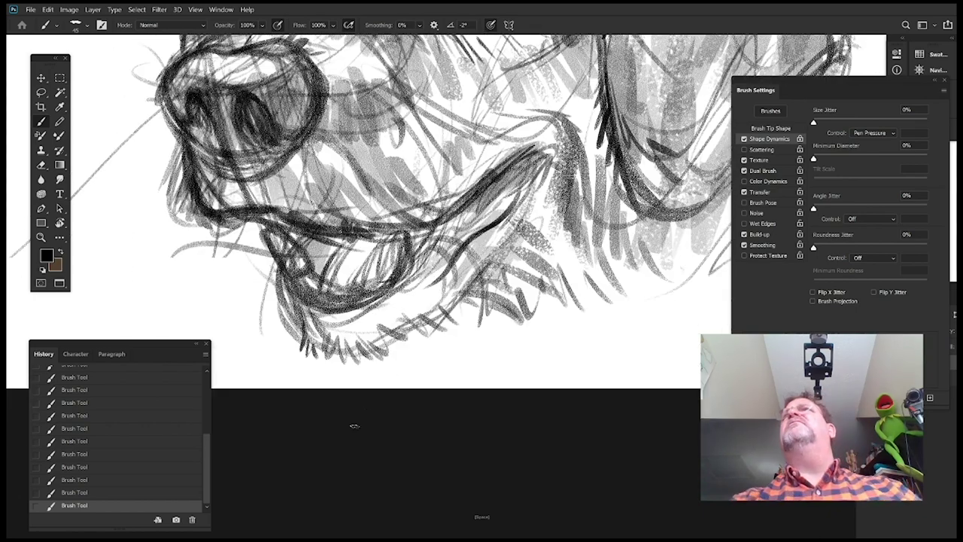
# Reinforce the lower lip contour with dark curved strokes sweeping along the underside of the open mouth
pyautogui.moveTo(504, 369)
pyautogui.mouseDown()
pyautogui.moveTo(549, 258)
pyautogui.moveTo(541, 290)
pyautogui.mouseUp()
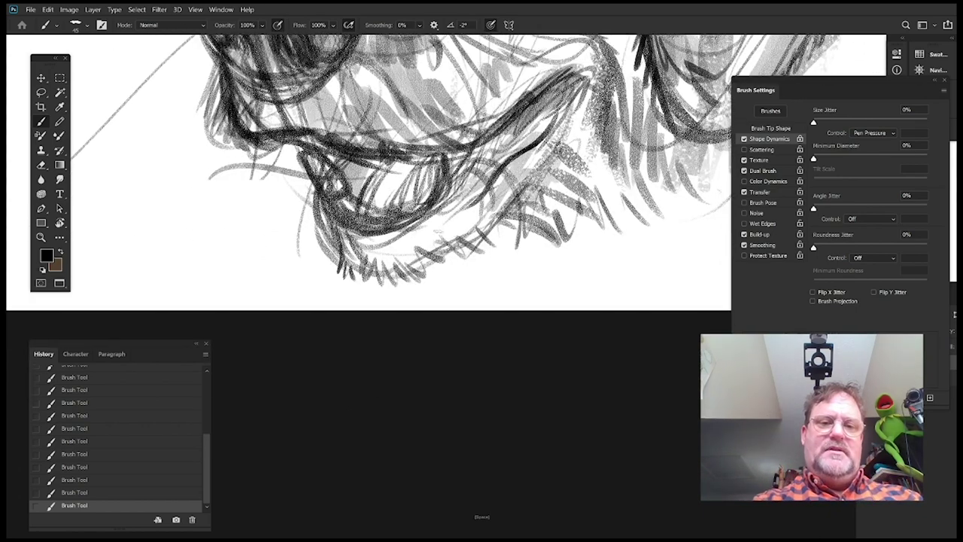
pyautogui.moveTo(437, 234); pyautogui.dragTo(461, 207)
pyautogui.moveTo(412, 249); pyautogui.dragTo(450, 213)
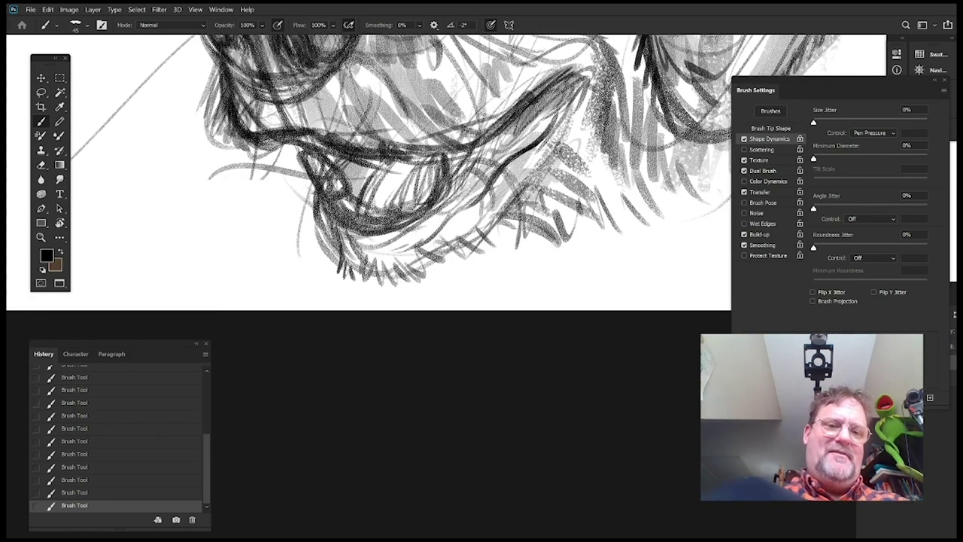
pyautogui.moveTo(321, 209)
pyautogui.mouseDown()
pyautogui.moveTo(364, 252)
pyautogui.moveTo(444, 228)
pyautogui.mouseUp()
pyautogui.moveTo(389, 249); pyautogui.dragTo(453, 209)
pyautogui.moveTo(441, 227); pyautogui.dragTo(489, 195)
pyautogui.press('space')
pyautogui.moveTo(596, 163); pyautogui.dragTo(543, 213)
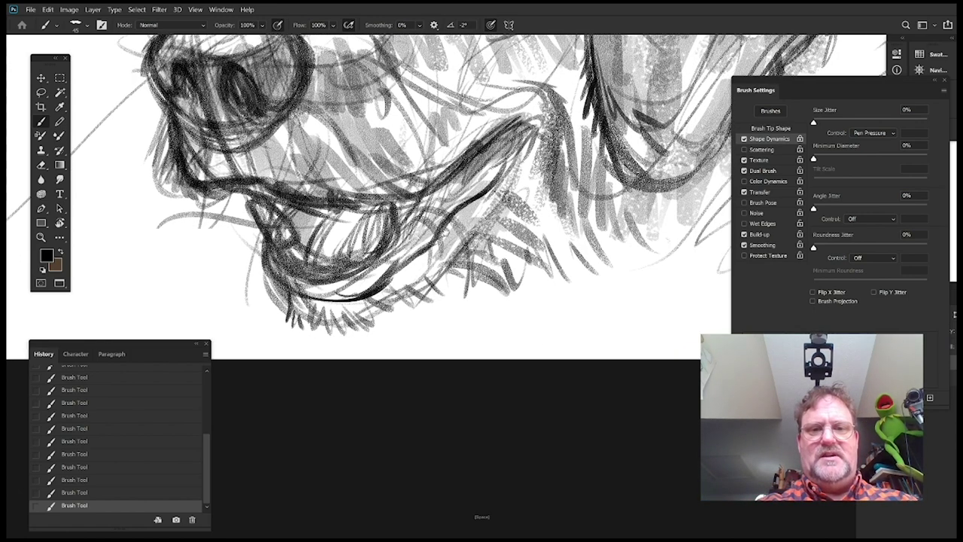
pyautogui.moveTo(384, 247); pyautogui.dragTo(438, 196)
pyautogui.moveTo(435, 195)
pyautogui.mouseDown()
pyautogui.moveTo(457, 176)
pyautogui.moveTo(493, 263)
pyautogui.mouseUp()
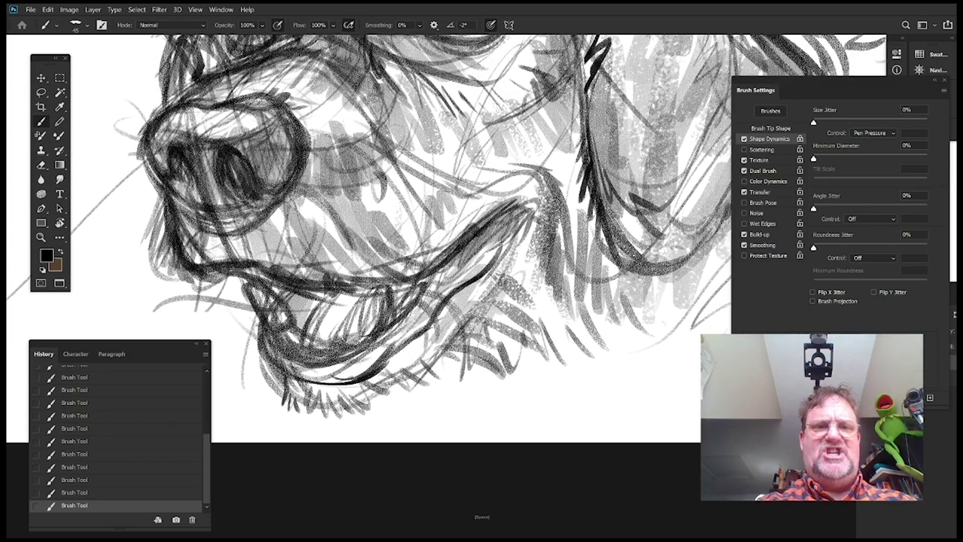
# Examine the whole head, comparing the shading of the eyes, nose, mouth and ear
pyautogui.moveTo(501, 97); pyautogui.dragTo(523, 254)
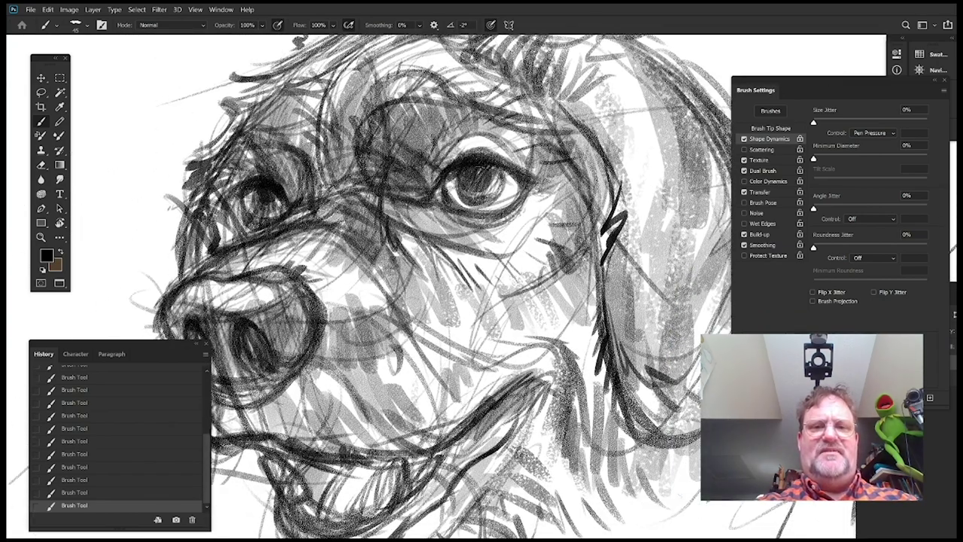
pyautogui.moveTo(399, 261); pyautogui.dragTo(333, 270)
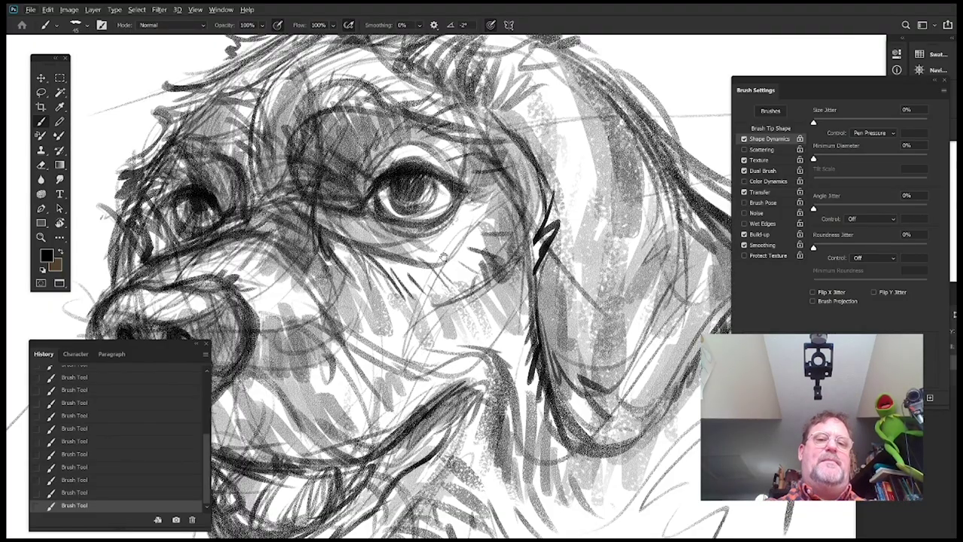
pyautogui.scroll(-3, 444, 257)
pyautogui.scroll(-2, 458, 267)
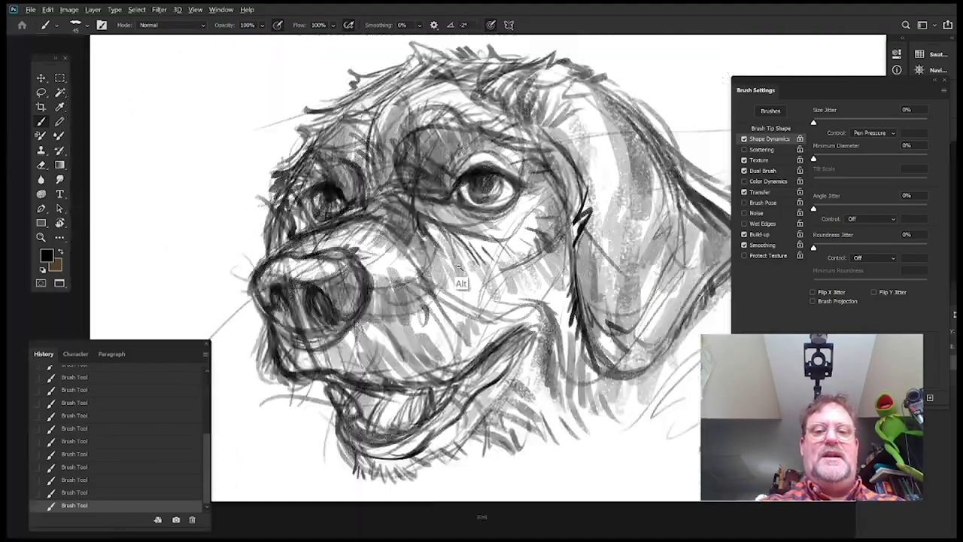
pyautogui.scroll(5, 459, 268)
pyautogui.scroll(-6, 460, 271)
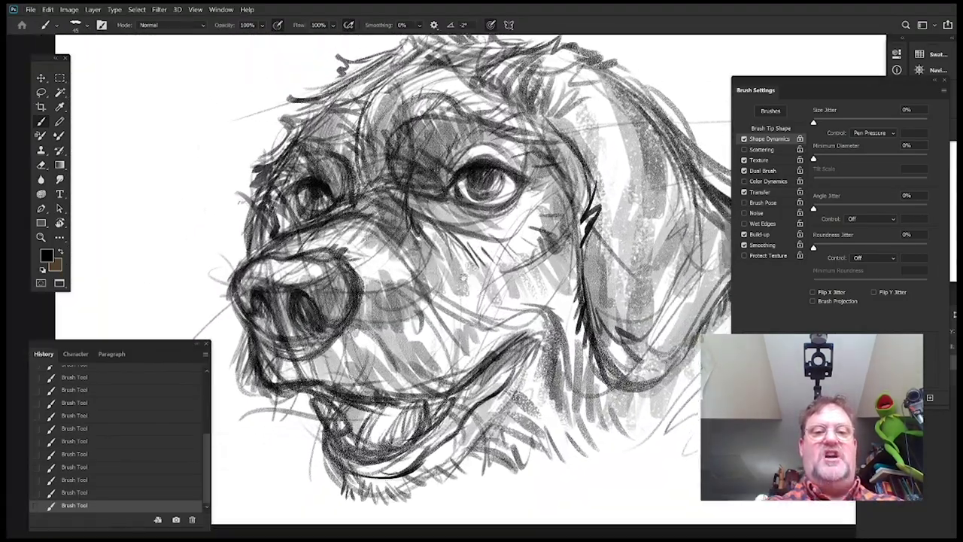
pyautogui.moveTo(464, 277); pyautogui.dragTo(578, 237)
pyautogui.moveTo(570, 283)
pyautogui.mouseDown()
pyautogui.moveTo(362, 292)
pyautogui.moveTo(456, 237)
pyautogui.mouseUp()
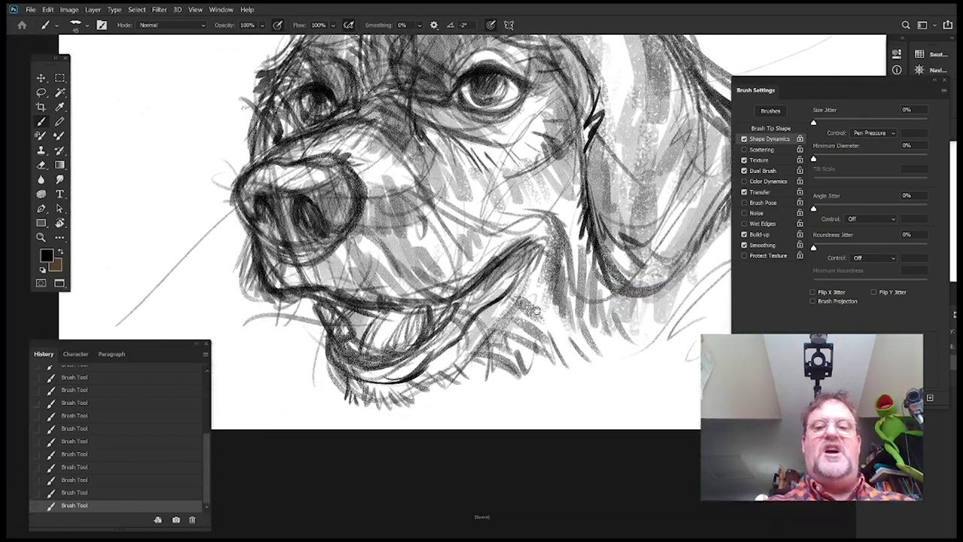
# Set the brush size to 78 px and sketch loose diagonal fur strokes in the empty area in front of the chin
pyautogui.moveTo(537, 309); pyautogui.dragTo(613, 252)
pyautogui.rightClick(611, 254)
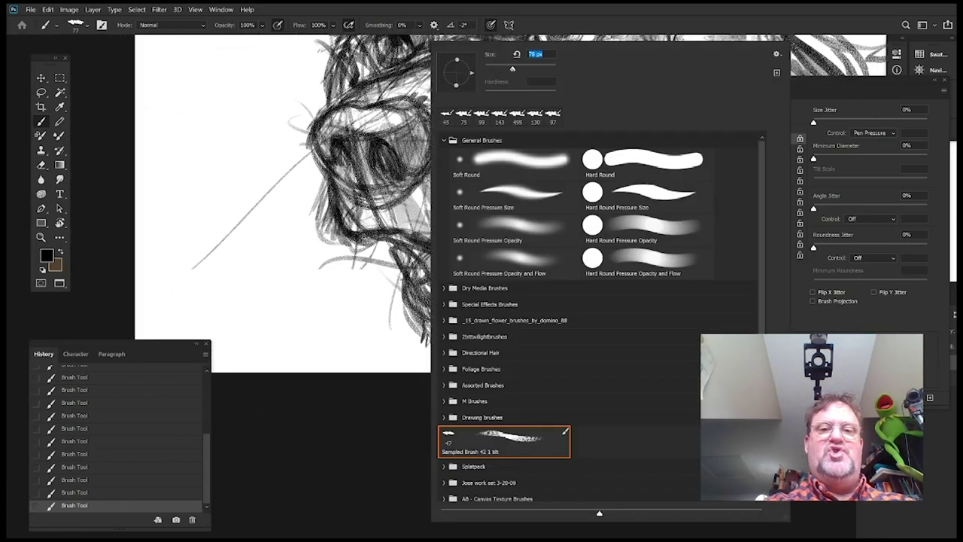
pyautogui.click(264, 328)
pyautogui.moveTo(315, 202); pyautogui.dragTo(280, 228)
pyautogui.moveTo(376, 284); pyautogui.dragTo(434, 255)
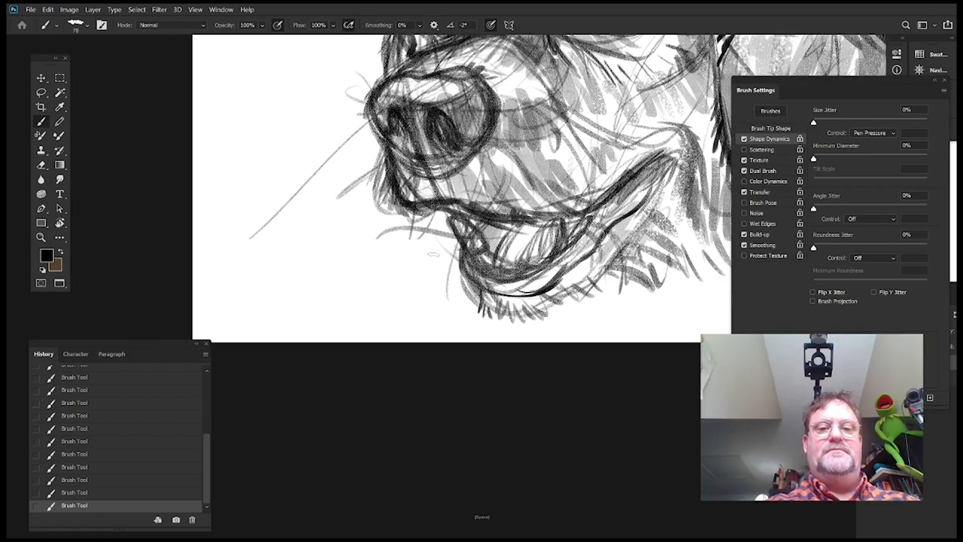
pyautogui.moveTo(388, 195); pyautogui.dragTo(327, 239)
pyautogui.moveTo(401, 225)
pyautogui.mouseDown()
pyautogui.moveTo(341, 247)
pyautogui.moveTo(345, 258)
pyautogui.mouseUp()
pyautogui.moveTo(410, 253); pyautogui.dragTo(359, 269)
pyautogui.moveTo(397, 267)
pyautogui.mouseDown()
pyautogui.moveTo(363, 284)
pyautogui.moveTo(378, 296)
pyautogui.mouseUp()
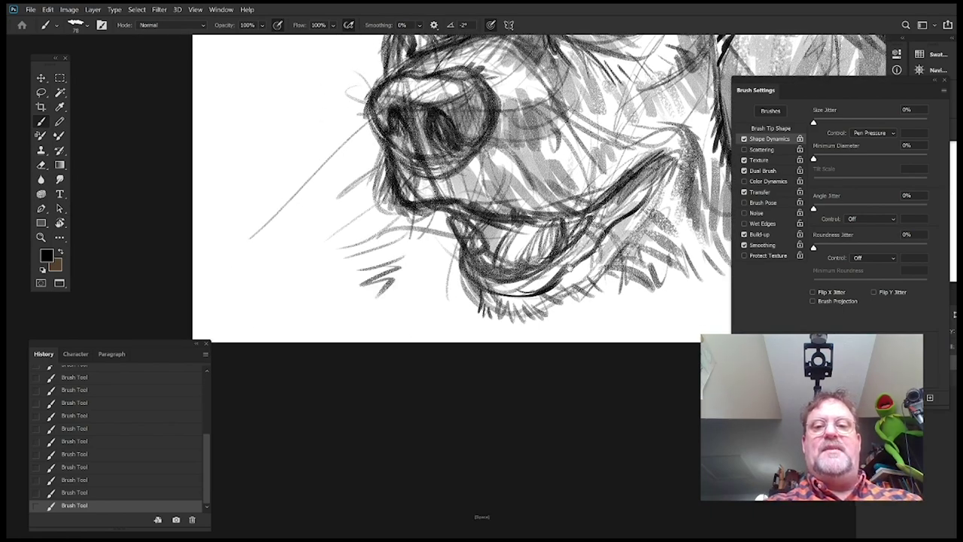
pyautogui.moveTo(570, 268); pyautogui.dragTo(528, 289)
pyautogui.moveTo(401, 271)
pyautogui.mouseDown()
pyautogui.moveTo(355, 307)
pyautogui.moveTo(352, 322)
pyautogui.mouseUp()
pyautogui.moveTo(386, 307)
pyautogui.mouseDown()
pyautogui.moveTo(361, 335)
pyautogui.moveTo(390, 335)
pyautogui.mouseUp()
# Add short dark hanging fur tufts beneath the back of the jaw at the throat
pyautogui.moveTo(557, 241)
pyautogui.mouseDown()
pyautogui.moveTo(396, 319)
pyautogui.moveTo(401, 275)
pyautogui.mouseUp()
pyautogui.moveTo(447, 338); pyautogui.dragTo(438, 373)
pyautogui.moveTo(544, 303); pyautogui.dragTo(514, 242)
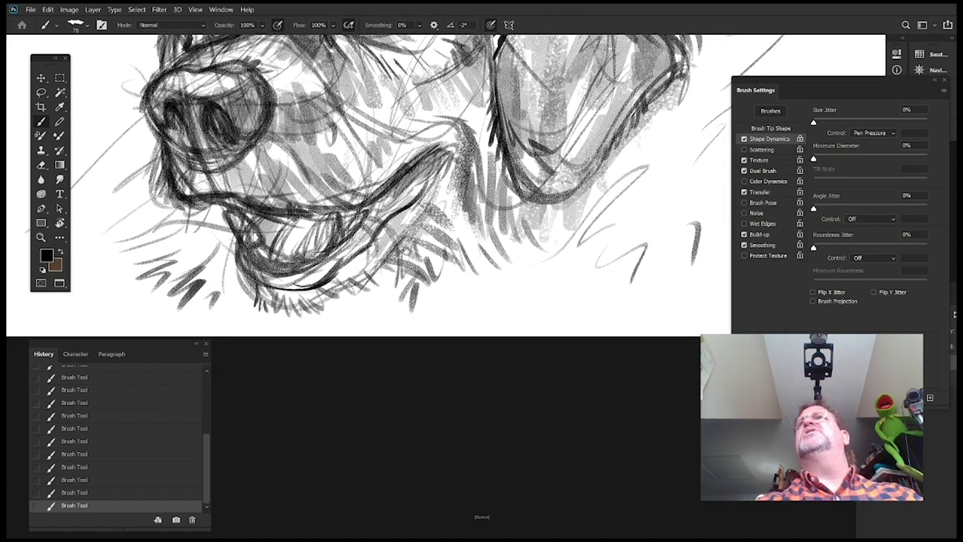
pyautogui.moveTo(485, 286); pyautogui.dragTo(470, 245)
pyautogui.moveTo(406, 225); pyautogui.dragTo(372, 253)
pyautogui.moveTo(381, 240); pyautogui.dragTo(384, 288)
pyautogui.moveTo(405, 262); pyautogui.dragTo(409, 282)
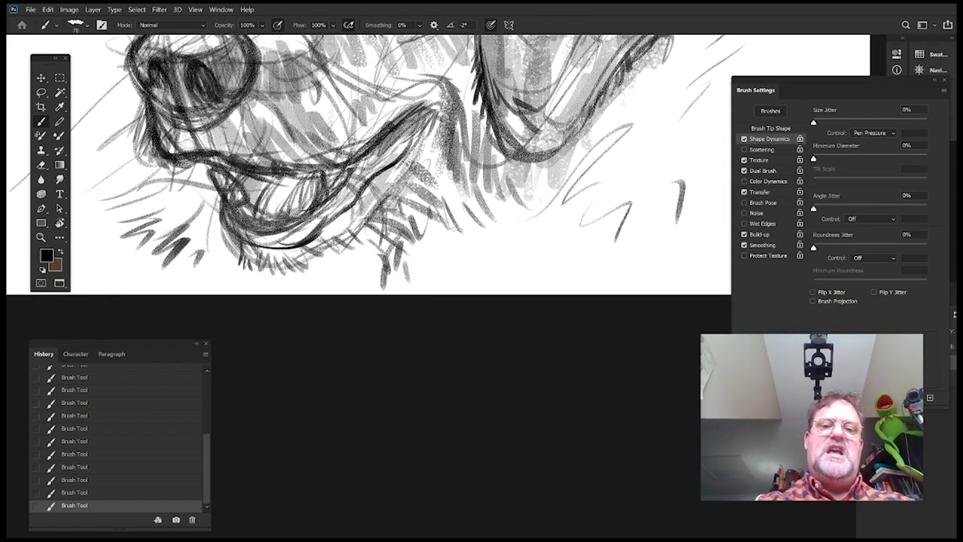
# Add more throat fur and draw a dark curved contour along the jaw below the mouth corner
pyautogui.moveTo(481, 177); pyautogui.dragTo(504, 381)
pyautogui.moveTo(432, 378)
pyautogui.mouseDown()
pyautogui.moveTo(383, 432)
pyautogui.moveTo(404, 416)
pyautogui.mouseUp()
pyautogui.moveTo(448, 379); pyautogui.dragTo(429, 397)
pyautogui.moveTo(557, 338)
pyautogui.mouseDown()
pyautogui.moveTo(586, 334)
pyautogui.moveTo(572, 333)
pyautogui.mouseUp()
pyautogui.moveTo(529, 360); pyautogui.dragTo(538, 349)
pyautogui.moveTo(508, 311); pyautogui.dragTo(493, 366)
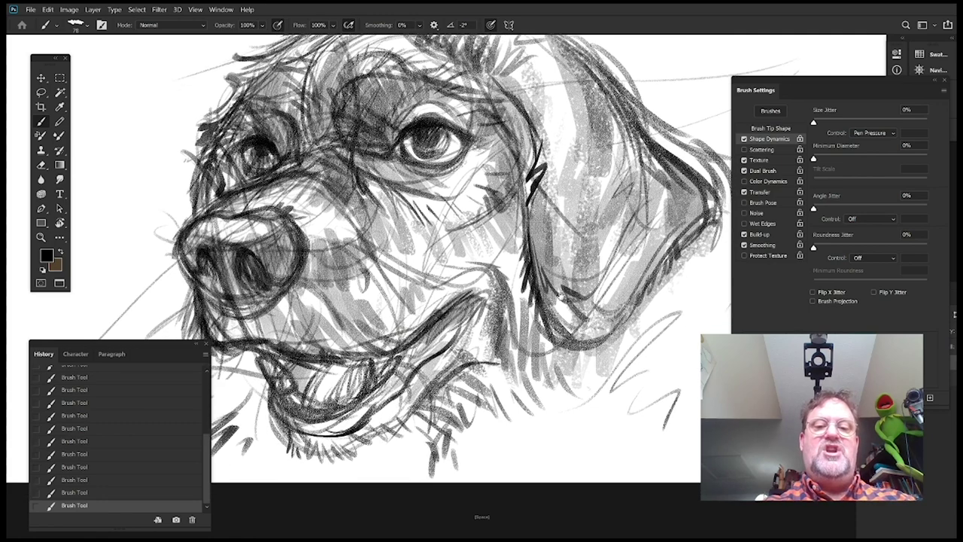
pyautogui.moveTo(543, 280); pyautogui.dragTo(570, 299)
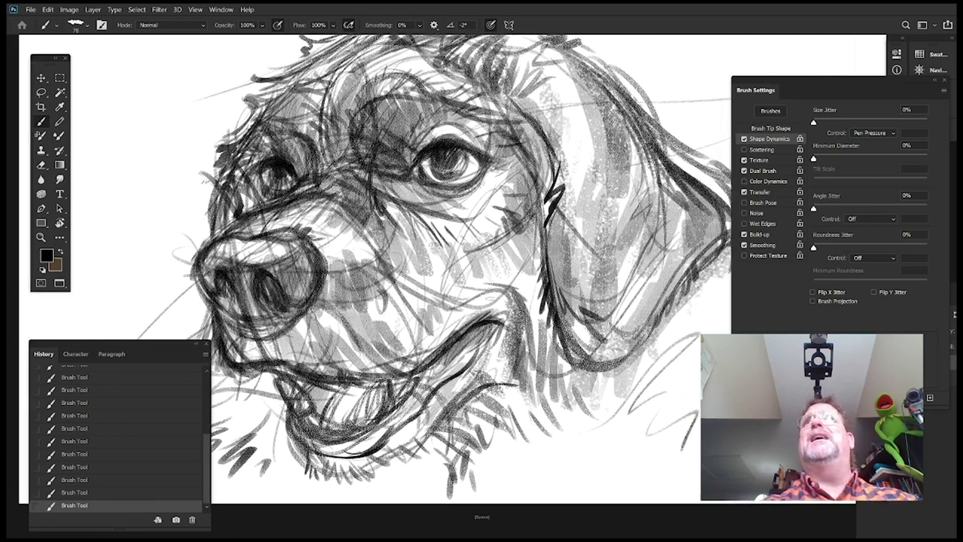
# Set the brush size to 177 px and hatch broad fur strokes across the cheek below the near eye
pyautogui.rightClick(524, 227)
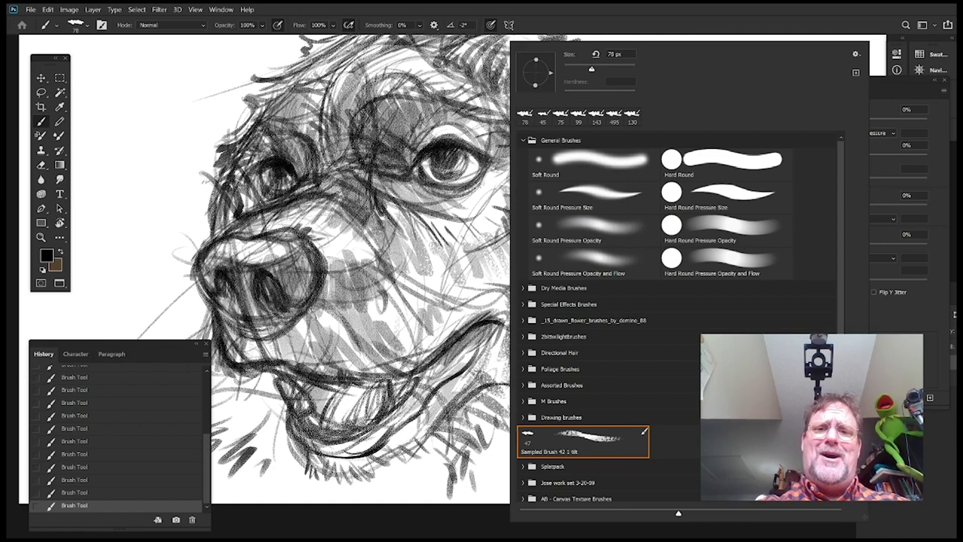
pyautogui.moveTo(592, 69); pyautogui.dragTo(604, 69)
pyautogui.press('Return')
pyautogui.moveTo(538, 223); pyautogui.dragTo(519, 286)
pyautogui.moveTo(486, 257)
pyautogui.mouseDown()
pyautogui.moveTo(503, 269)
pyautogui.moveTo(503, 261)
pyautogui.mouseUp()
pyautogui.rightClick(521, 256)
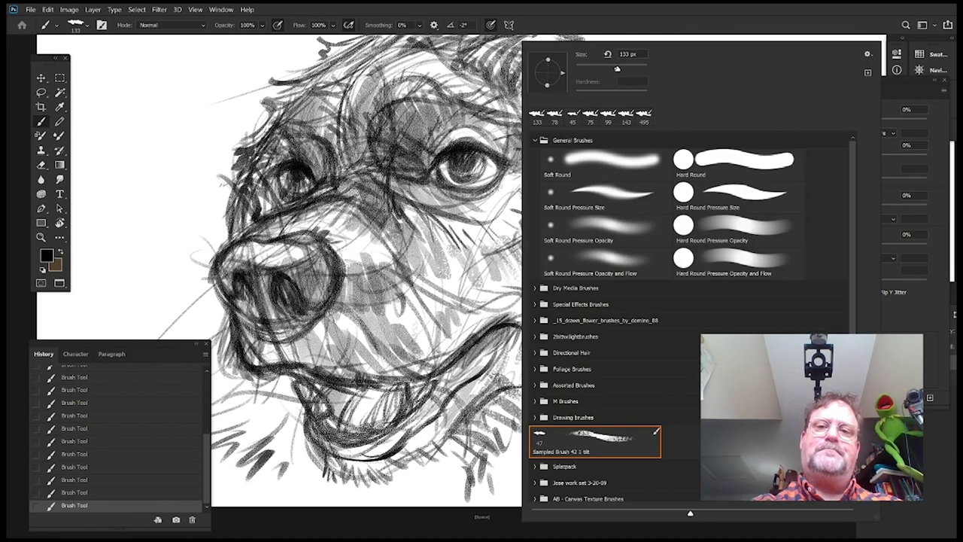
pyautogui.moveTo(617, 69); pyautogui.dragTo(624, 69)
pyautogui.press('Return')
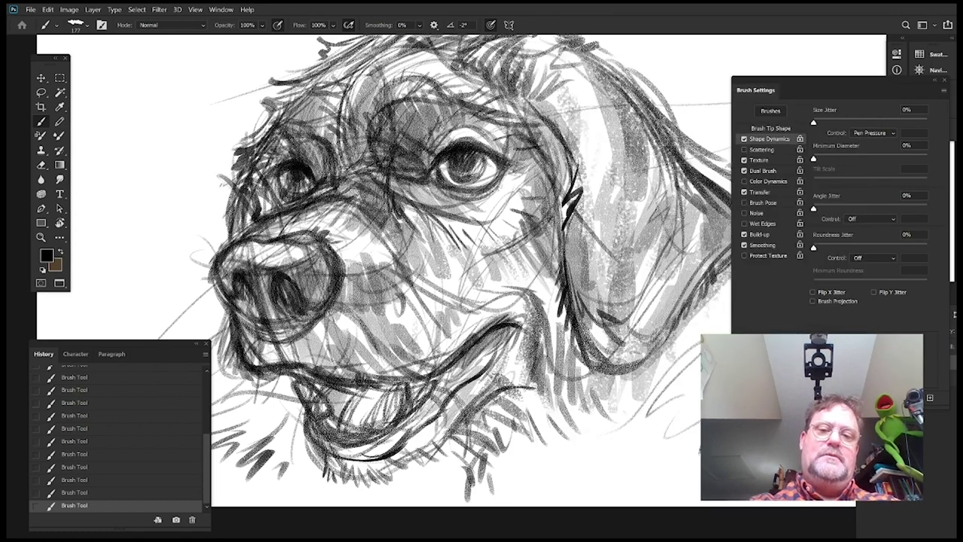
pyautogui.moveTo(537, 210); pyautogui.dragTo(597, 223)
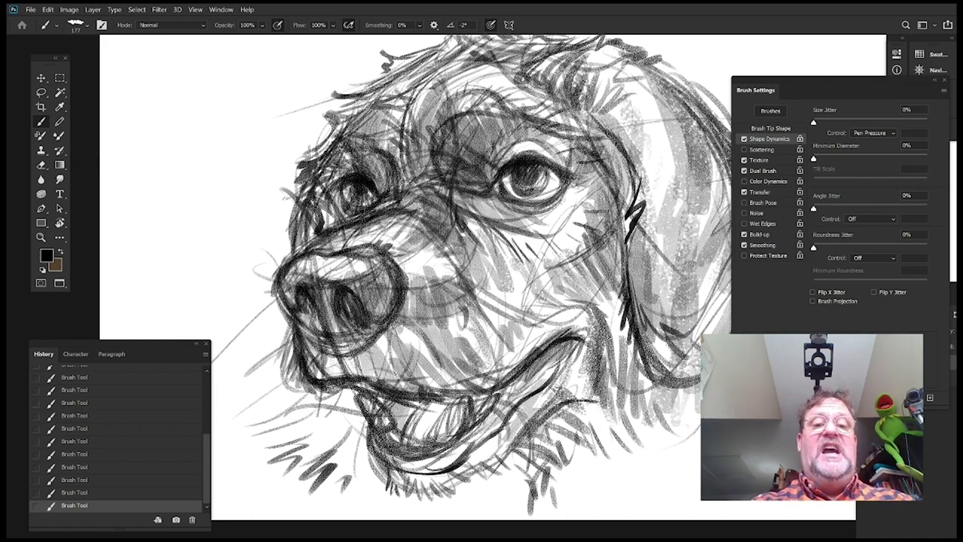
# Deepen the tone on the side of the muzzle between the nose and the mouth line with broad curved strokes
pyautogui.moveTo(561, 333); pyautogui.dragTo(554, 287)
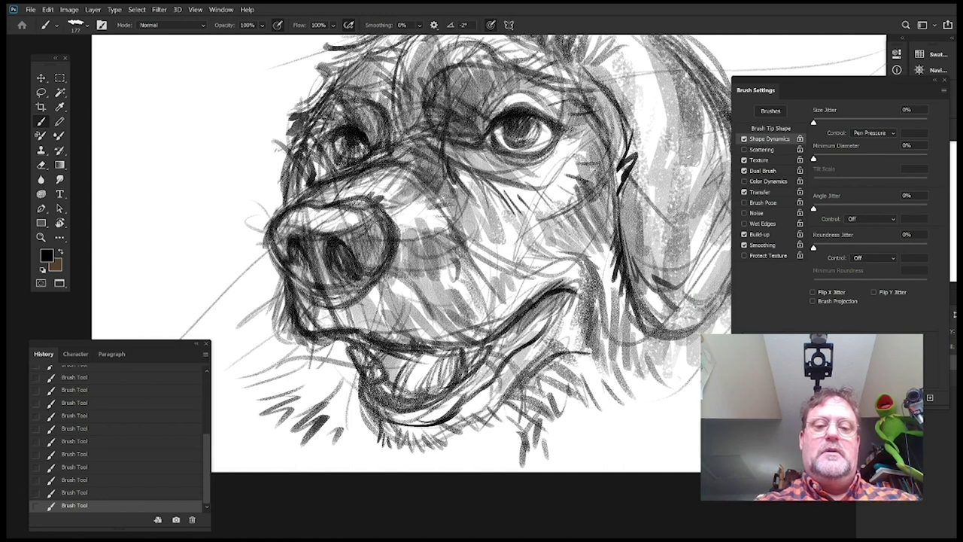
pyautogui.moveTo(467, 320); pyautogui.dragTo(472, 302)
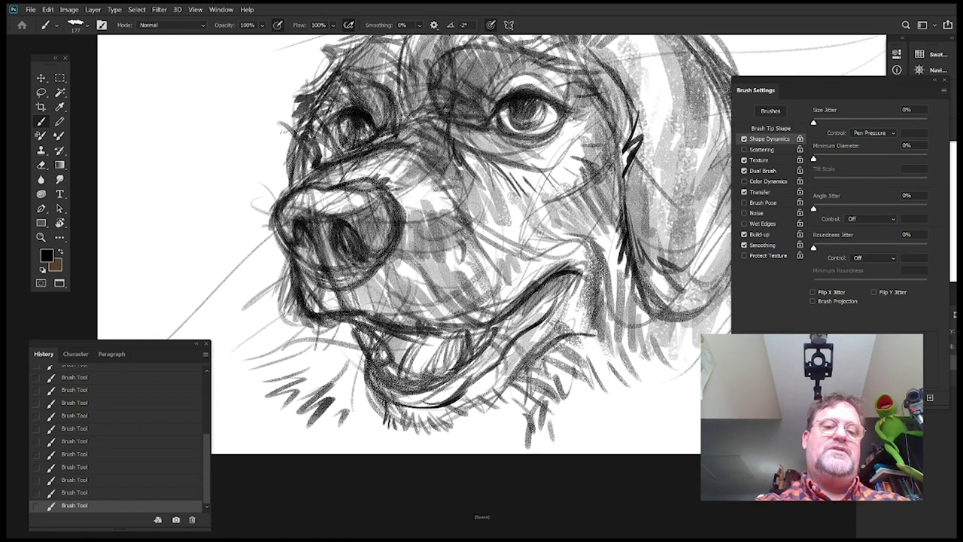
pyautogui.moveTo(467, 260); pyautogui.dragTo(457, 296)
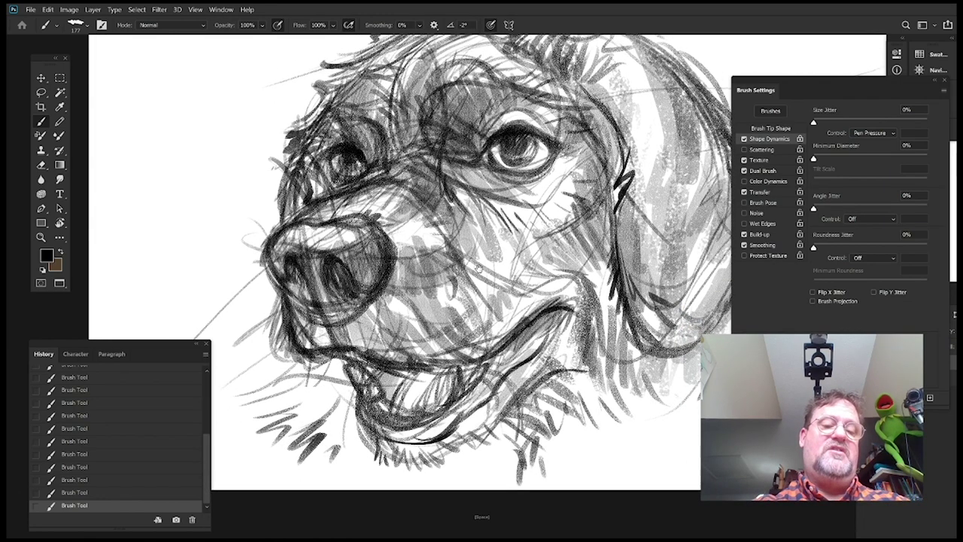
pyautogui.moveTo(372, 299)
pyautogui.mouseDown()
pyautogui.moveTo(367, 273)
pyautogui.moveTo(386, 338)
pyautogui.mouseUp()
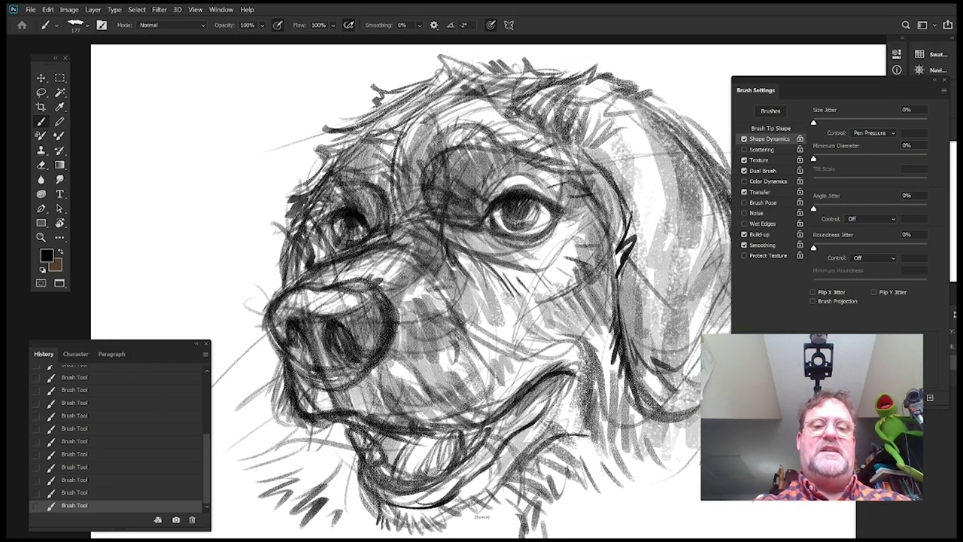
# Shade the area beneath and behind the outer corner of the near eye with soft hatching
pyautogui.moveTo(598, 273)
pyautogui.mouseDown()
pyautogui.moveTo(536, 278)
pyautogui.moveTo(499, 265)
pyautogui.mouseUp()
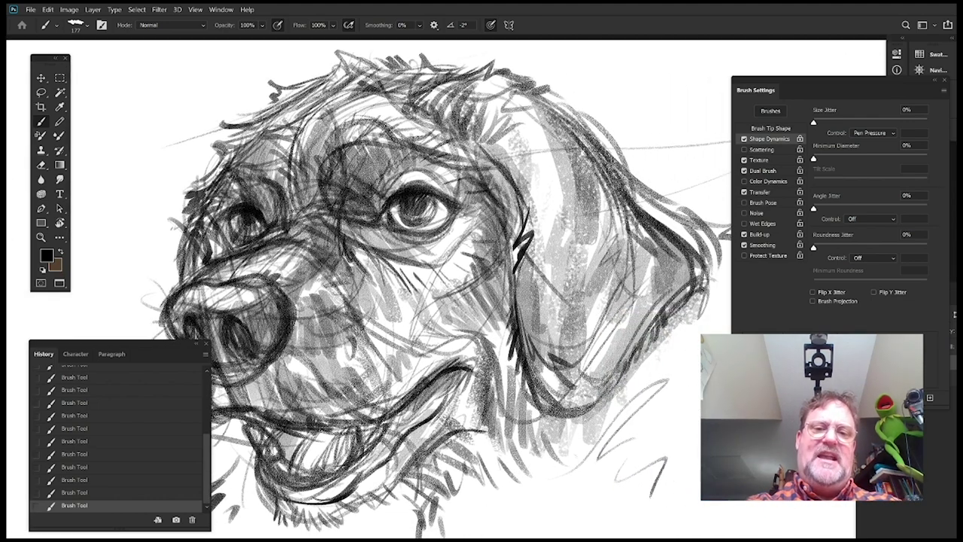
pyautogui.moveTo(466, 266); pyautogui.dragTo(480, 289)
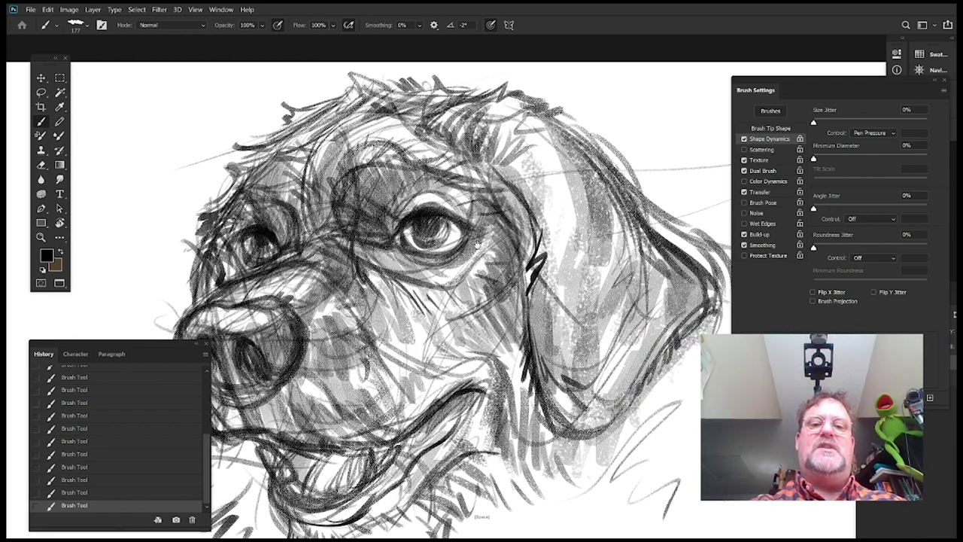
pyautogui.moveTo(460, 242); pyautogui.dragTo(481, 262)
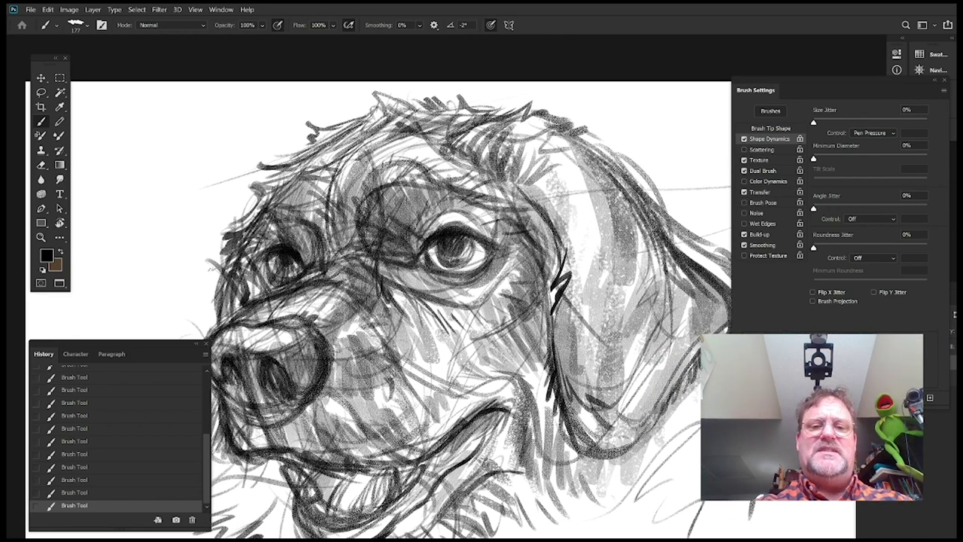
# Set the brush size to 124 px and darken the brow and upper lid area around the near eye
pyautogui.rightClick(529, 154)
pyautogui.moveTo(589, 68); pyautogui.dragTo(574, 69)
pyautogui.press('Return')
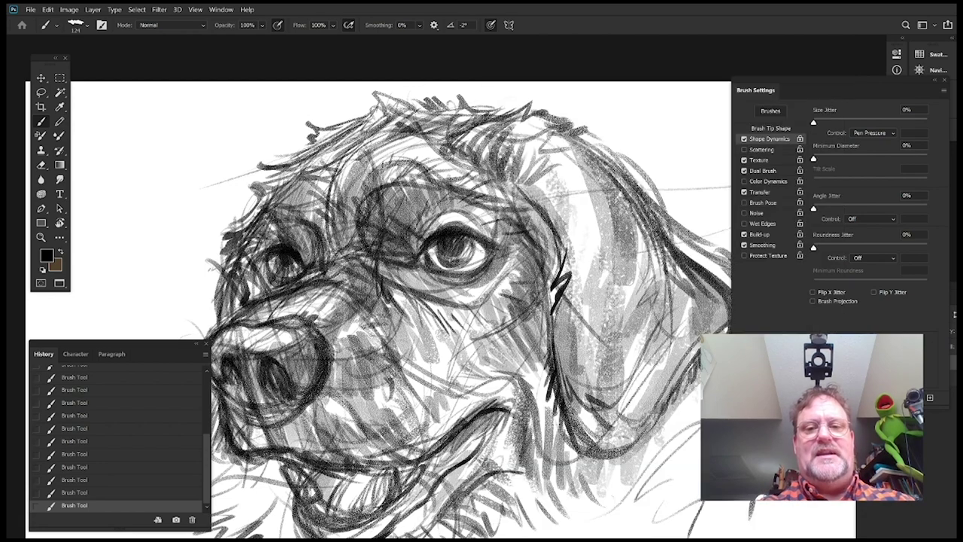
pyautogui.moveTo(482, 226); pyautogui.dragTo(518, 227)
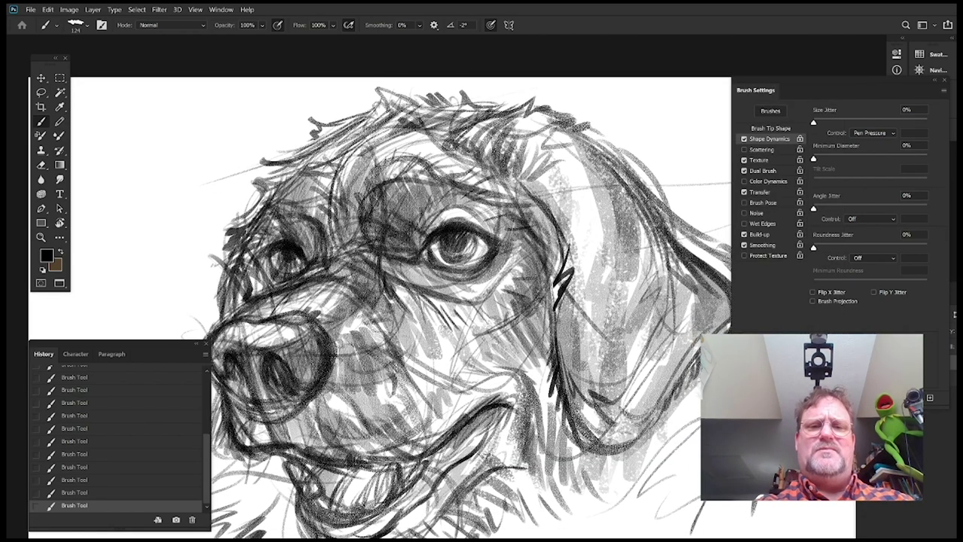
pyautogui.moveTo(458, 189)
pyautogui.mouseDown()
pyautogui.moveTo(427, 213)
pyautogui.moveTo(433, 207)
pyautogui.mouseUp()
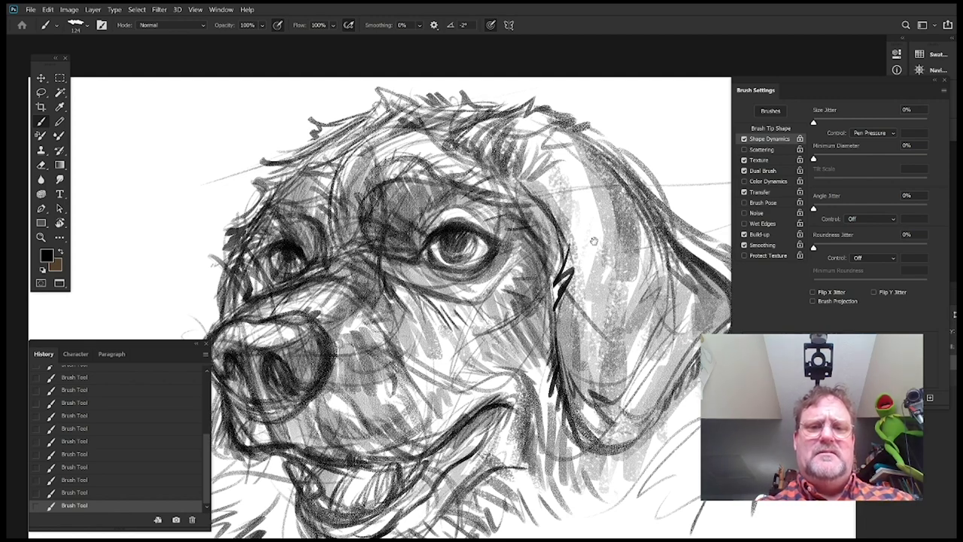
# Add short dark diagonal fur strokes down the upper part of the ear
pyautogui.moveTo(593, 240)
pyautogui.mouseDown()
pyautogui.moveTo(479, 265)
pyautogui.moveTo(488, 252)
pyautogui.mouseUp()
pyautogui.moveTo(468, 146)
pyautogui.mouseDown()
pyautogui.moveTo(453, 186)
pyautogui.moveTo(470, 255)
pyautogui.mouseUp()
pyautogui.moveTo(488, 211); pyautogui.dragTo(492, 165)
pyautogui.moveTo(486, 129); pyautogui.dragTo(480, 159)
pyautogui.moveTo(489, 155); pyautogui.dragTo(471, 200)
pyautogui.moveTo(493, 185)
pyautogui.mouseDown()
pyautogui.moveTo(475, 214)
pyautogui.moveTo(529, 180)
pyautogui.mouseUp()
pyautogui.moveTo(496, 137); pyautogui.dragTo(480, 188)
pyautogui.moveTo(499, 175); pyautogui.dragTo(479, 221)
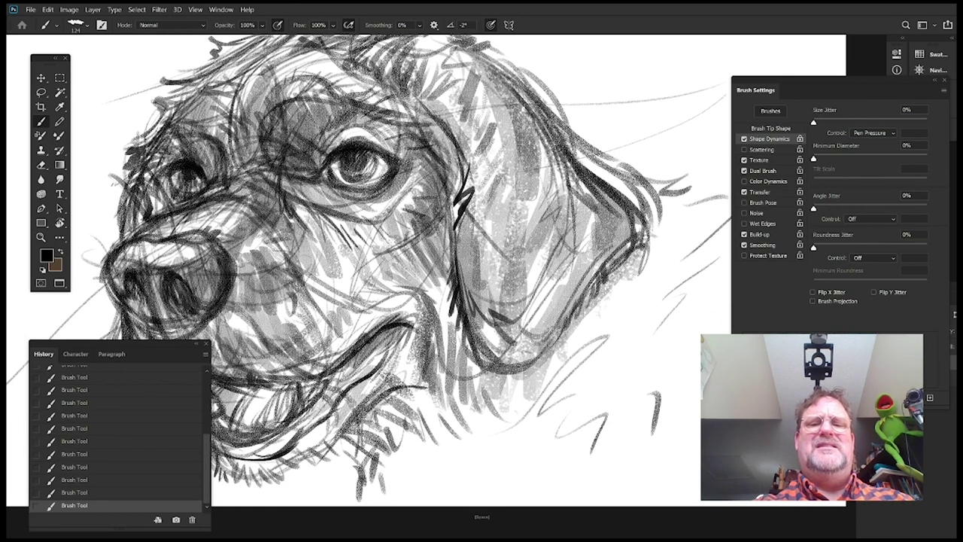
# Hatch fur strokes down the inner face of the ear to deepen its tone
pyautogui.moveTo(569, 212); pyautogui.dragTo(560, 220)
pyautogui.moveTo(507, 184)
pyautogui.mouseDown()
pyautogui.moveTo(479, 230)
pyautogui.moveTo(485, 249)
pyautogui.mouseUp()
pyautogui.moveTo(501, 235); pyautogui.dragTo(489, 291)
pyautogui.moveTo(491, 292)
pyautogui.mouseDown()
pyautogui.moveTo(594, 283)
pyautogui.moveTo(496, 296)
pyautogui.mouseUp()
pyautogui.moveTo(523, 161); pyautogui.dragTo(509, 203)
pyautogui.moveTo(529, 179)
pyautogui.mouseDown()
pyautogui.moveTo(517, 228)
pyautogui.moveTo(454, 279)
pyautogui.mouseUp()
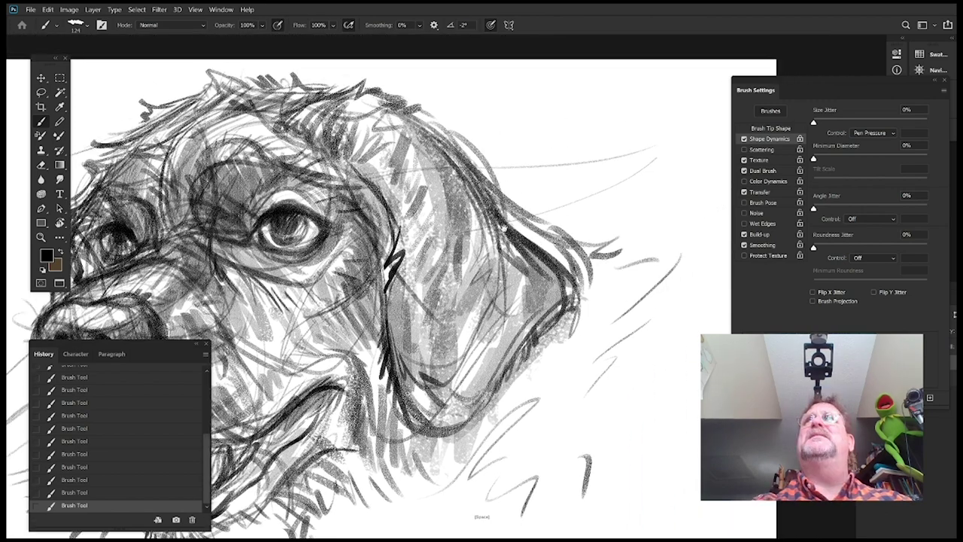
pyautogui.moveTo(504, 228); pyautogui.dragTo(453, 258)
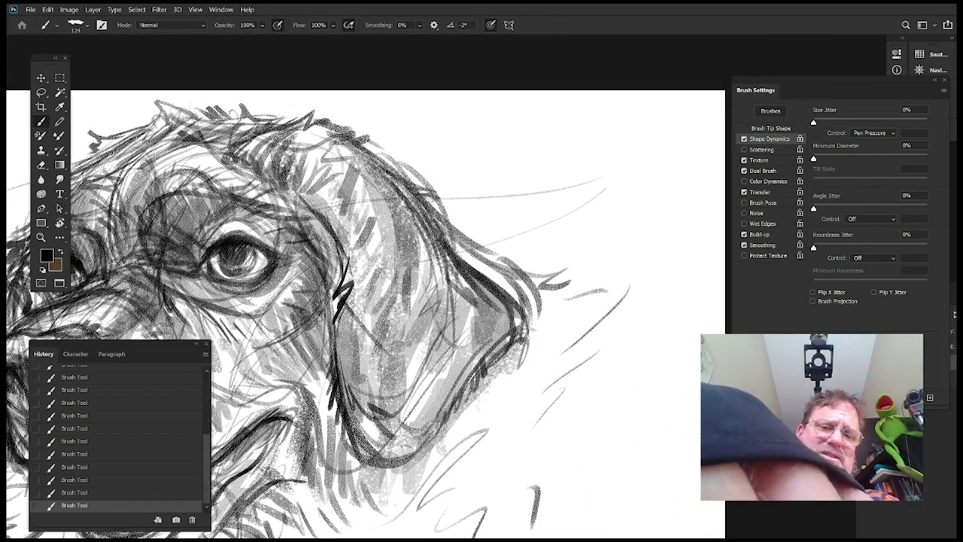
# Roughen the ear's outer edge with short dark fur strokes and add diagonal strokes on the neck behind it
pyautogui.moveTo(505, 202); pyautogui.dragTo(460, 152)
pyautogui.moveTo(393, 148); pyautogui.dragTo(442, 205)
pyautogui.moveTo(479, 228); pyautogui.dragTo(450, 171)
pyautogui.moveTo(421, 162); pyautogui.dragTo(458, 184)
pyautogui.moveTo(486, 224); pyautogui.dragTo(475, 219)
pyautogui.moveTo(427, 182)
pyautogui.mouseDown()
pyautogui.moveTo(447, 209)
pyautogui.moveTo(494, 113)
pyautogui.mouseUp()
pyautogui.moveTo(497, 223); pyautogui.dragTo(526, 194)
pyautogui.moveTo(519, 268); pyautogui.dragTo(636, 234)
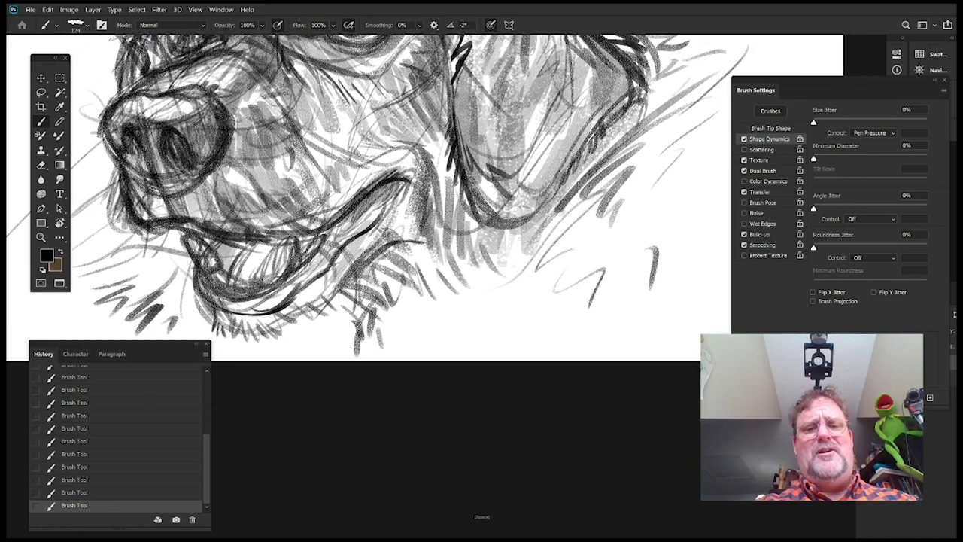
# Add a few short fur strokes to the neck area below the ear
pyautogui.moveTo(522, 248); pyautogui.dragTo(490, 292)
pyautogui.moveTo(513, 283); pyautogui.dragTo(508, 311)
pyautogui.moveTo(390, 234); pyautogui.dragTo(533, 301)
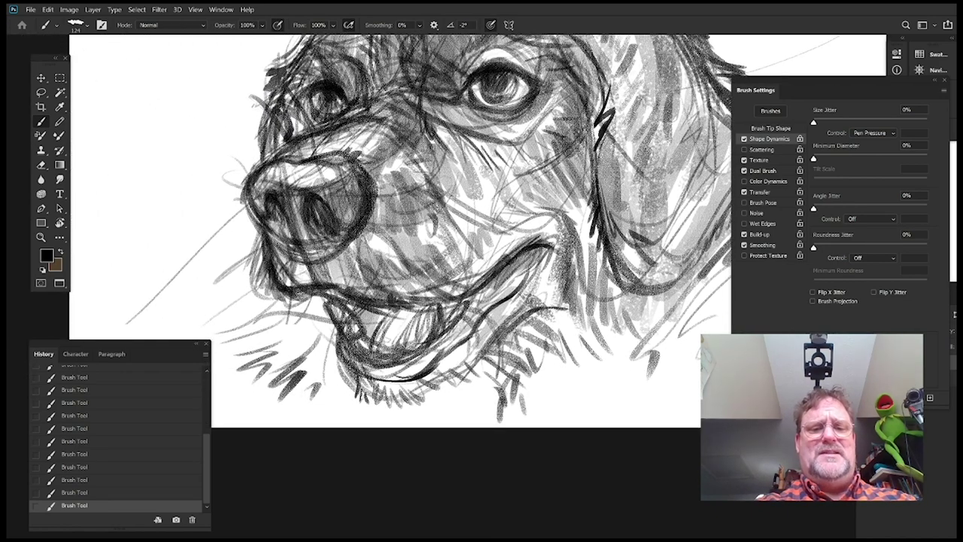
pyautogui.moveTo(384, 314); pyautogui.dragTo(392, 423)
pyautogui.moveTo(577, 281); pyautogui.dragTo(594, 268)
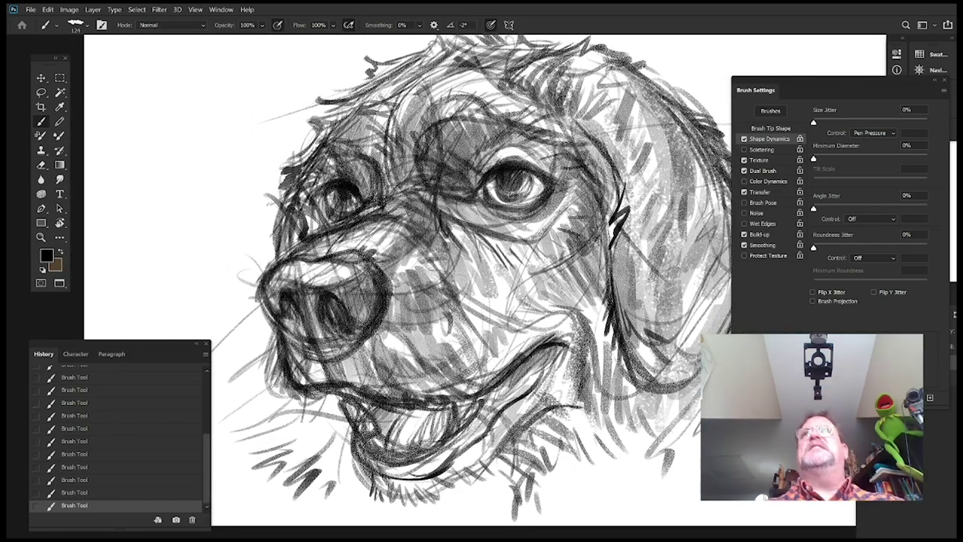
pyautogui.moveTo(423, 272); pyautogui.dragTo(503, 231)
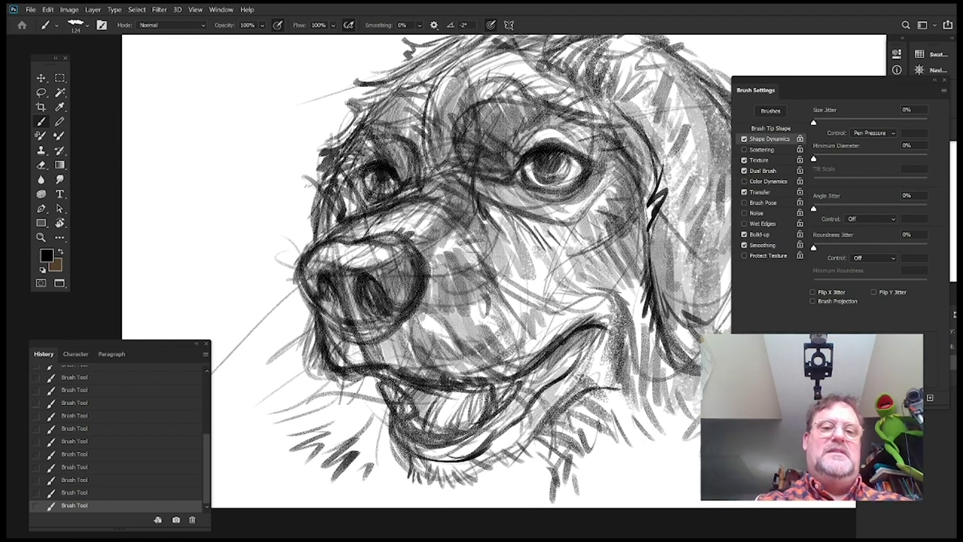
pyautogui.moveTo(547, 244); pyautogui.dragTo(460, 274)
# Move the brush settings clear of the ear and save the drawing
pyautogui.moveTo(782, 92)
pyautogui.mouseDown()
pyautogui.moveTo(858, 93)
pyautogui.moveTo(867, 82)
pyautogui.mouseUp()
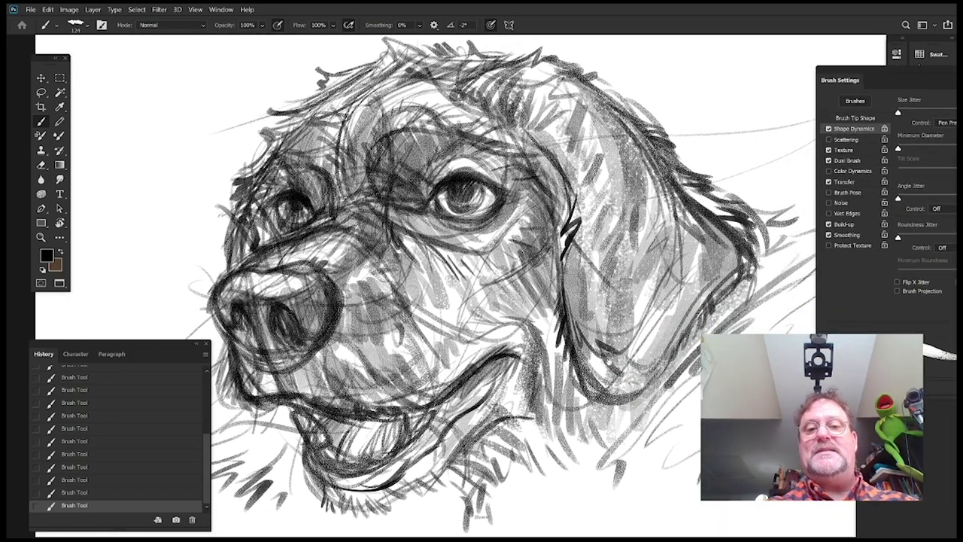
pyautogui.moveTo(405, 294); pyautogui.dragTo(482, 288)
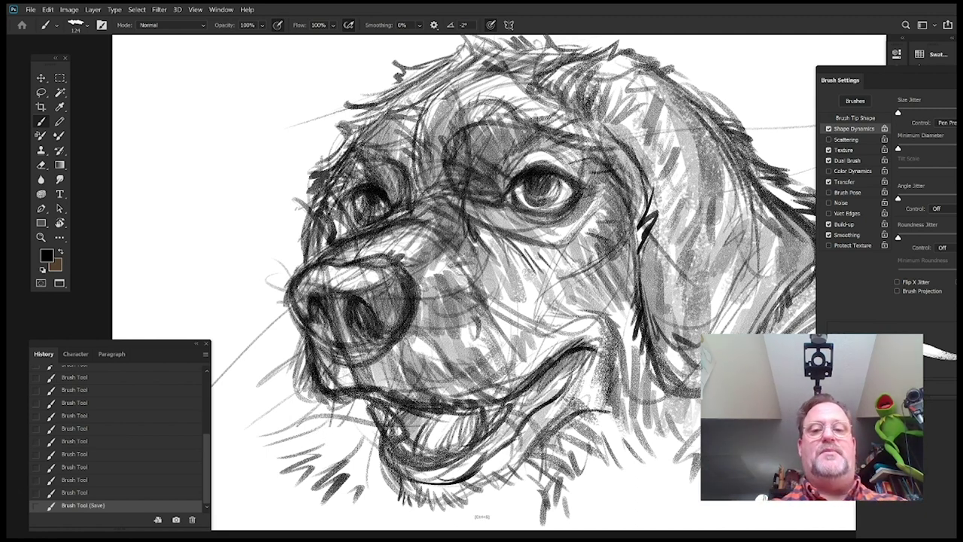
pyautogui.press('ctrl')
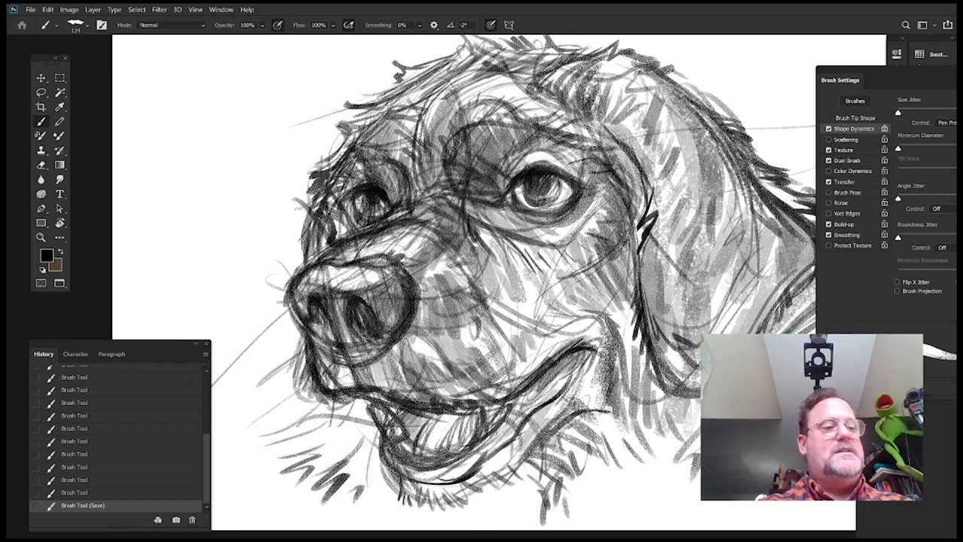
pyautogui.click(30, 9)
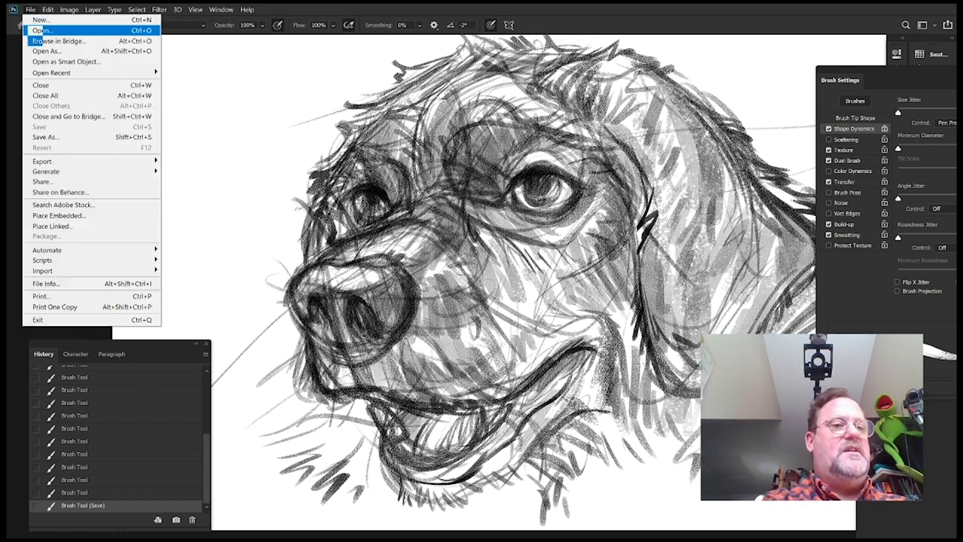
pyautogui.click(390, 74)
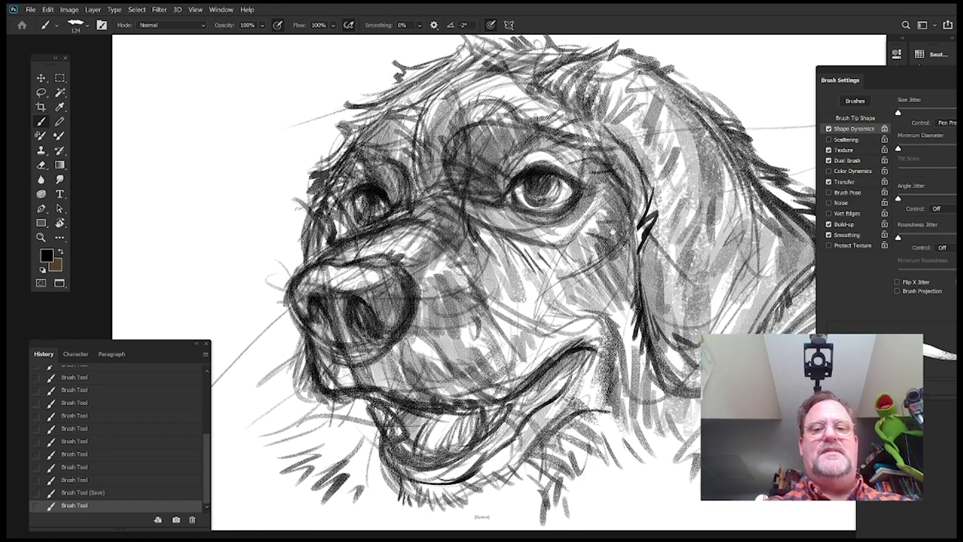
# Bring the layer list into view and add a new empty layer directly above the Background layer
pyautogui.moveTo(607, 223); pyautogui.dragTo(565, 211)
pyautogui.rightClick(839, 69)
pyautogui.moveTo(884, 66)
pyautogui.mouseDown()
pyautogui.moveTo(839, 69)
pyautogui.moveTo(706, 150)
pyautogui.moveTo(750, 130)
pyautogui.moveTo(734, 108)
pyautogui.mouseUp()
pyautogui.click(819, 74)
pyautogui.moveTo(924, 288)
pyautogui.mouseDown()
pyautogui.moveTo(840, 199)
pyautogui.moveTo(818, 123)
pyautogui.mouseUp()
pyautogui.click(843, 215)
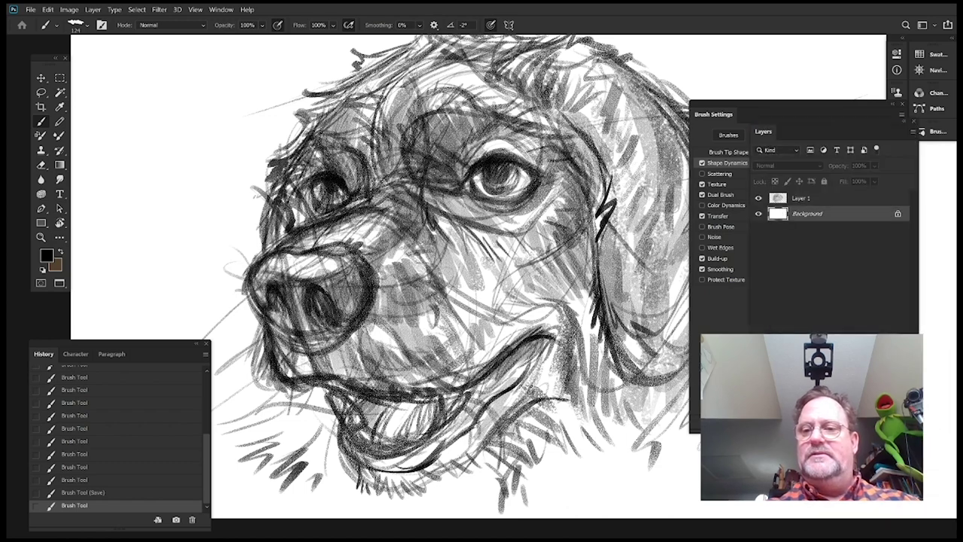
pyautogui.hotkey('ctrl', 'alt', 'shift', 'n')
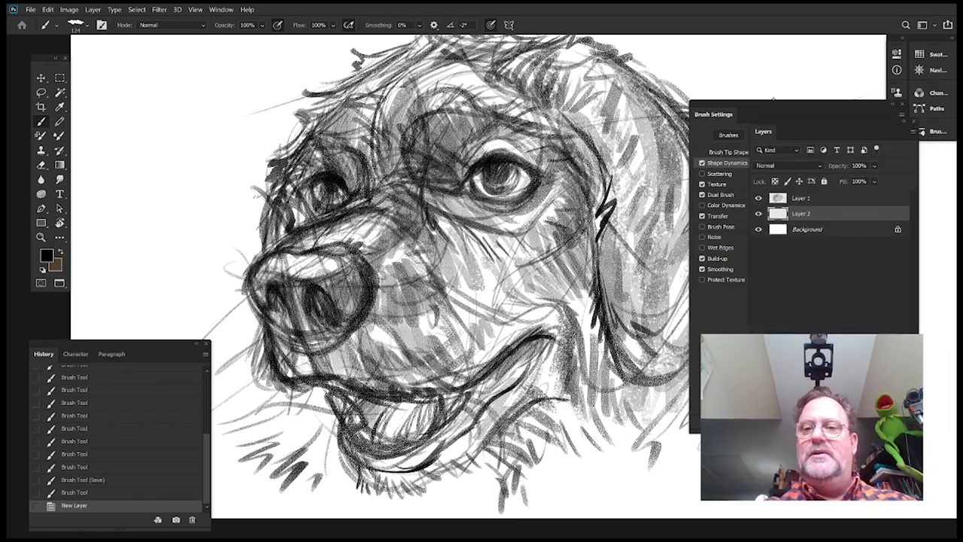
# Hide the brush settings so that the layer list is unobstructed
pyautogui.moveTo(774, 102); pyautogui.dragTo(877, 100)
pyautogui.press('space')
pyautogui.moveTo(582, 188); pyautogui.dragTo(490, 203)
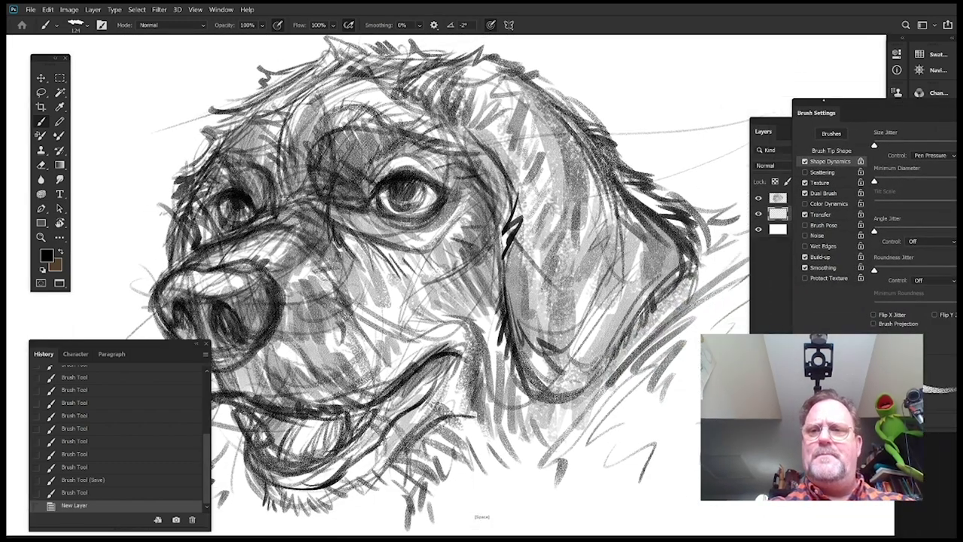
pyautogui.press('F5')
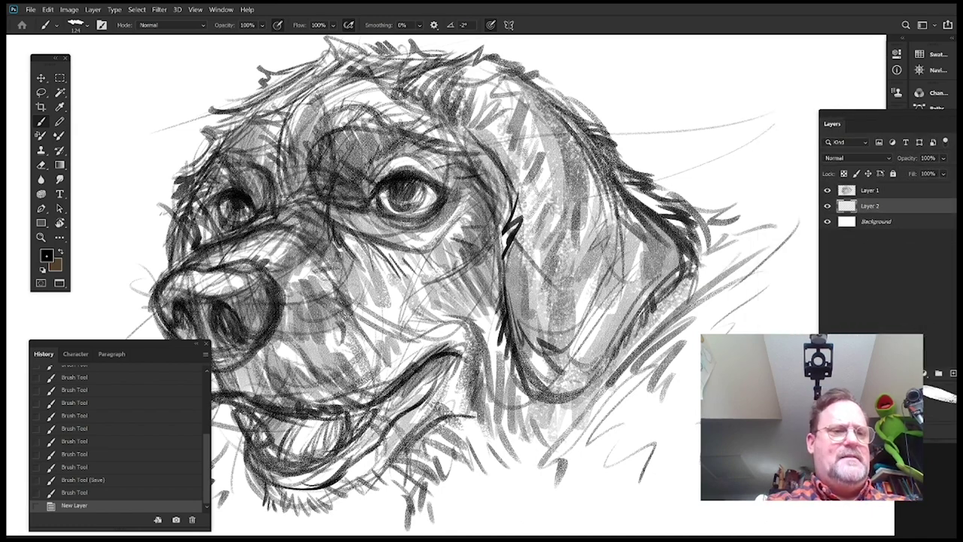
# Set the foreground color to the neutral grey 9a9a9a and make the Background layer active
pyautogui.click(47, 256)
pyautogui.moveTo(241, 193); pyautogui.dragTo(239, 173)
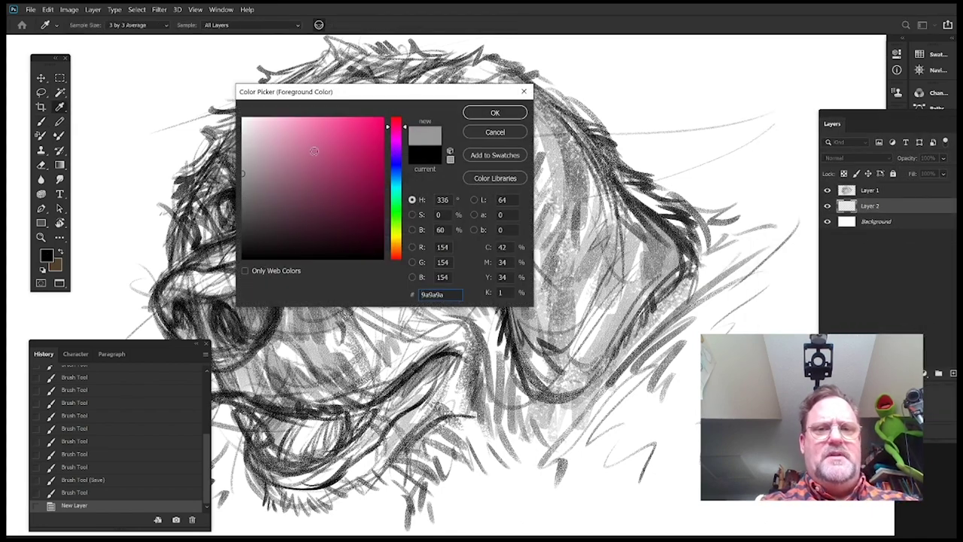
pyautogui.click(495, 113)
pyautogui.click(876, 226)
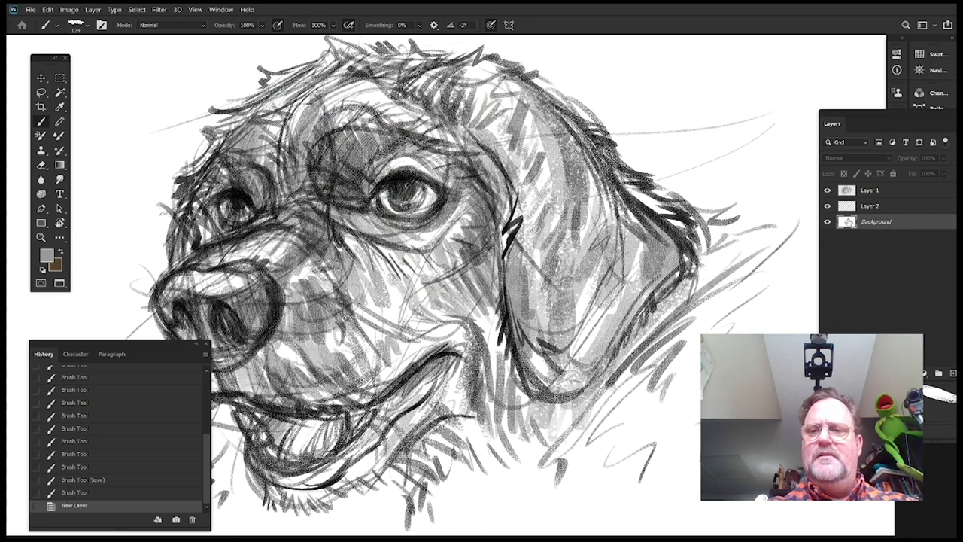
# Select the whole canvas and fill the Background layer with the foreground color in Normal mode at 100% opacity
pyautogui.doubleClick(849, 222)
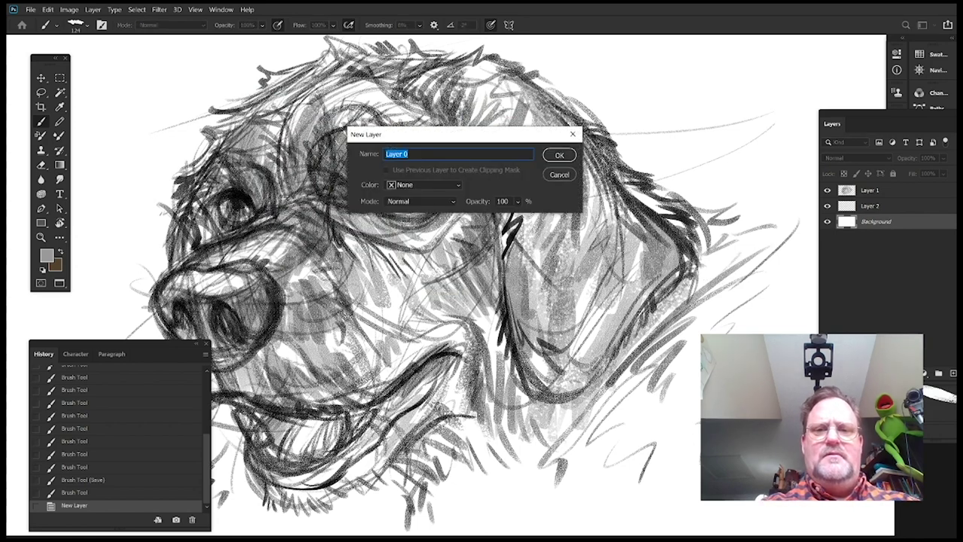
pyautogui.press('Escape')
pyautogui.click(136, 9)
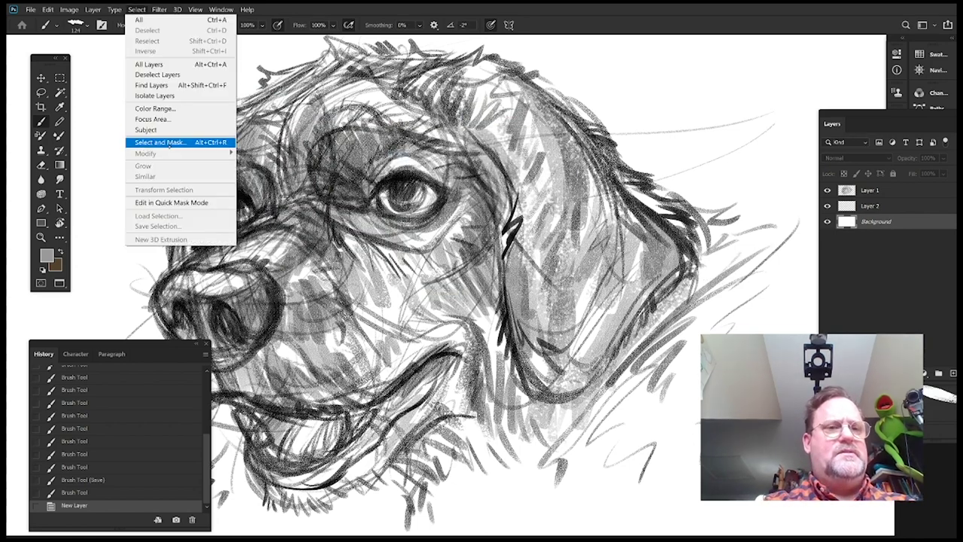
pyautogui.click(140, 19)
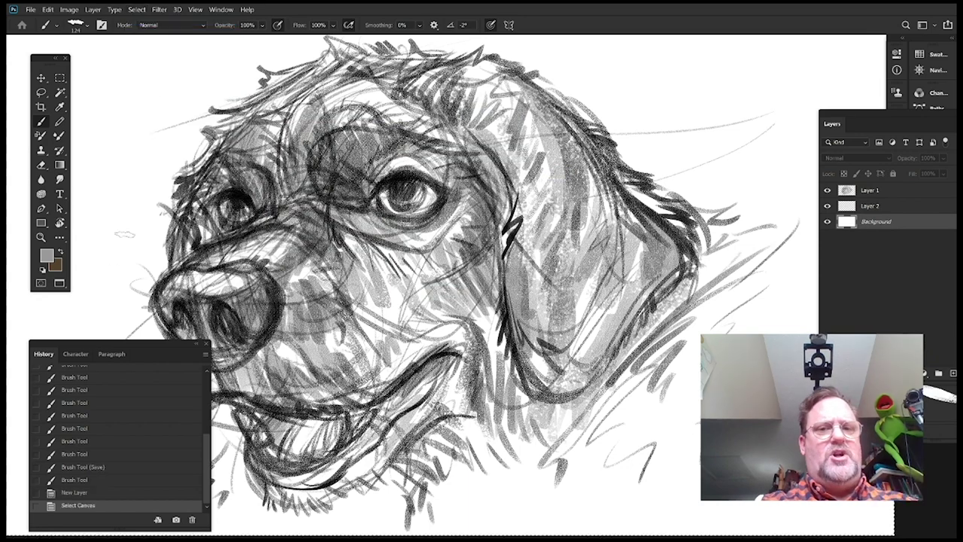
pyautogui.click(48, 9)
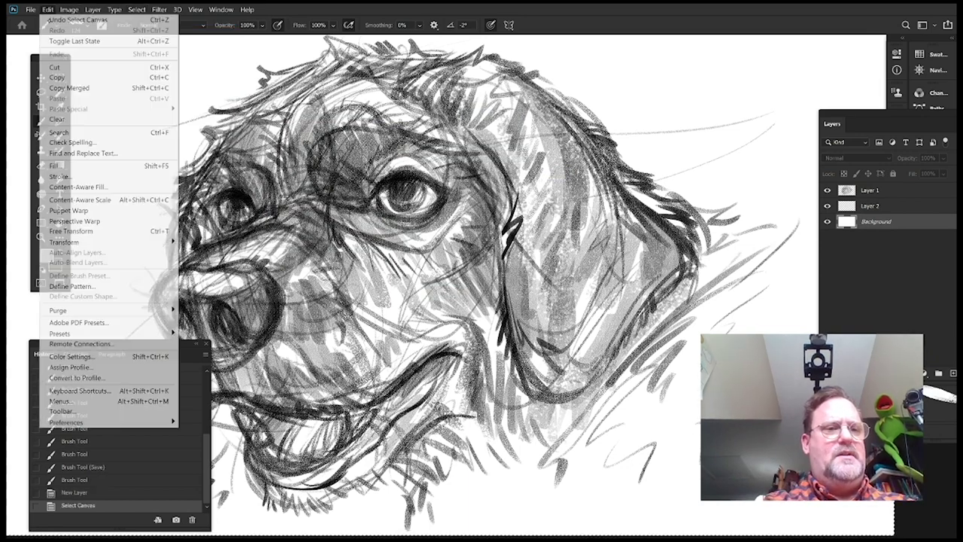
pyautogui.click(68, 166)
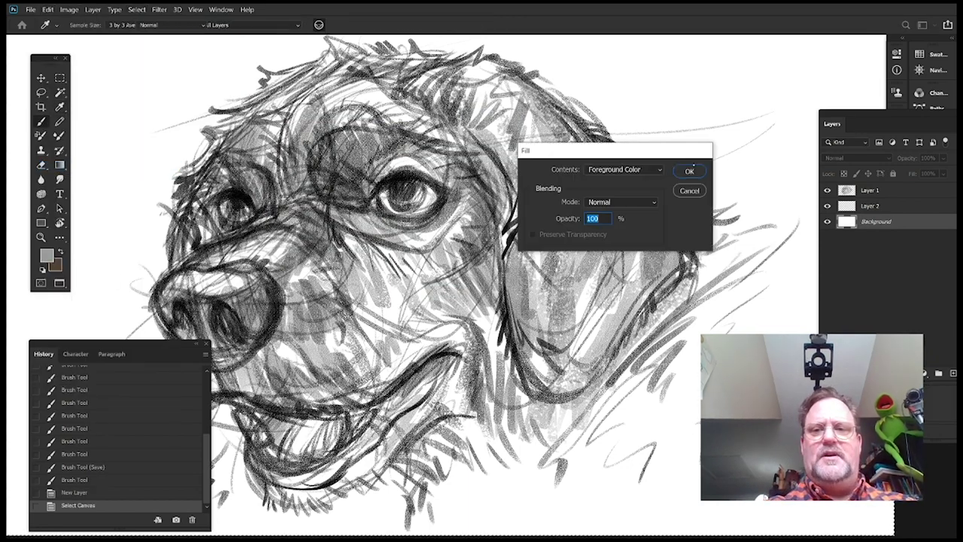
pyautogui.click(691, 169)
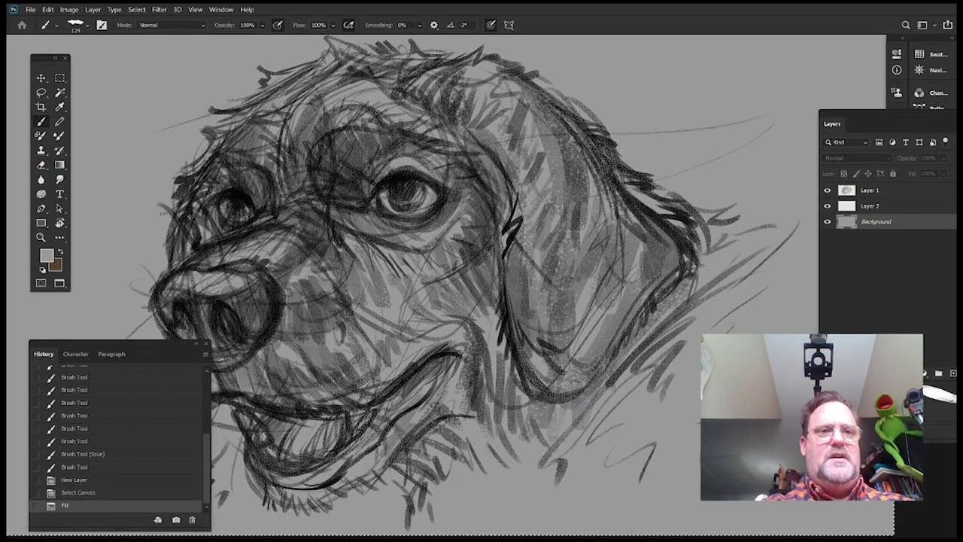
# Clear the canvas selection and make Layer 2 the active layer
pyautogui.click(136, 9)
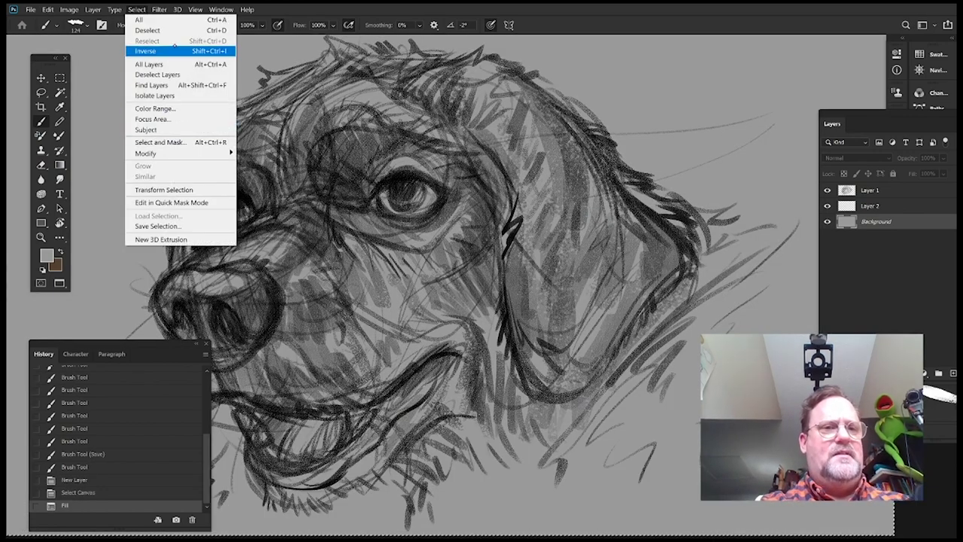
pyautogui.click(149, 30)
pyautogui.click(893, 206)
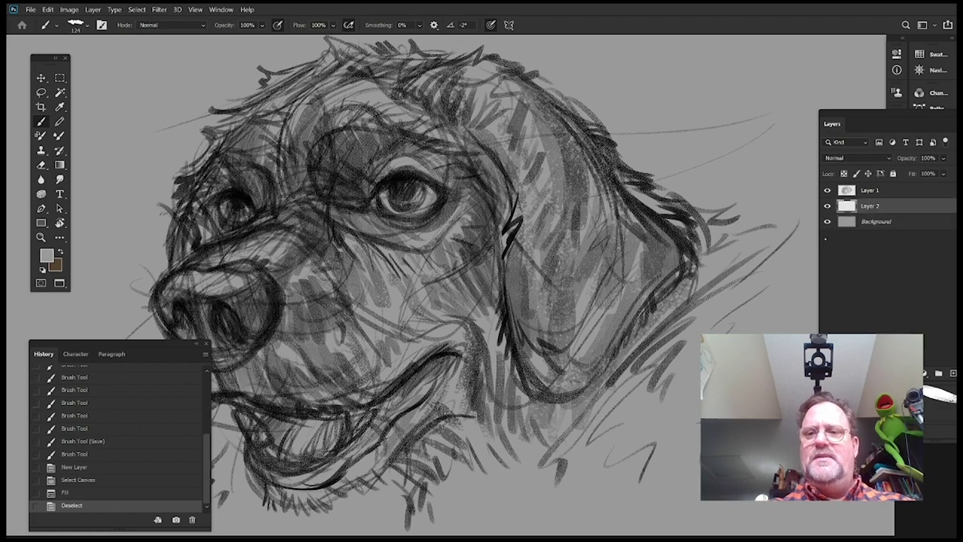
# Set the foreground color to the darker neutral grey 616161
pyautogui.moveTo(515, 208); pyautogui.dragTo(564, 170)
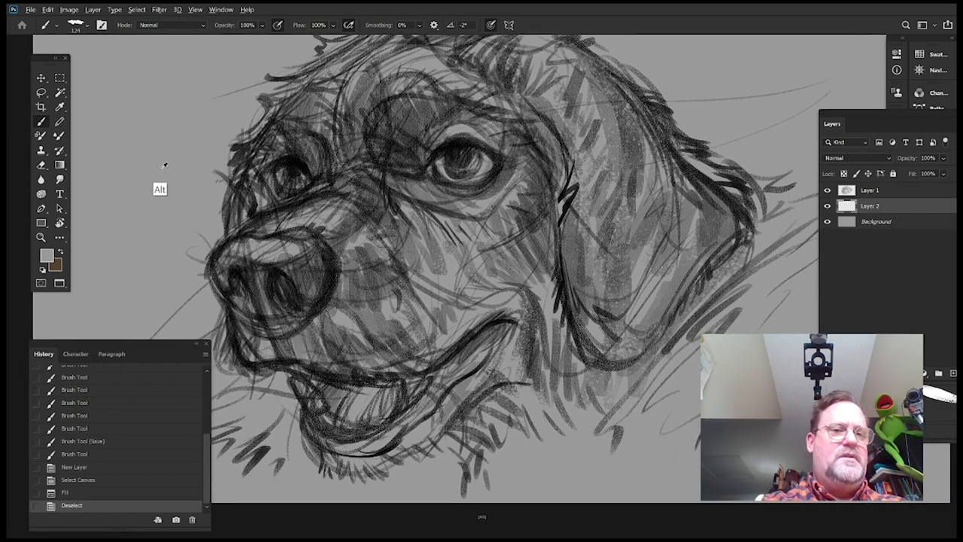
pyautogui.press('alt')
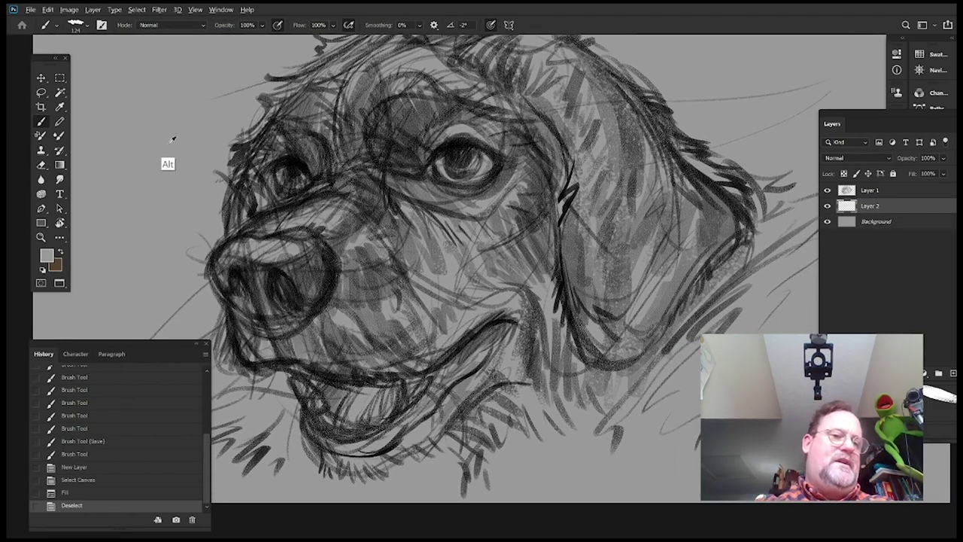
pyautogui.click(49, 253)
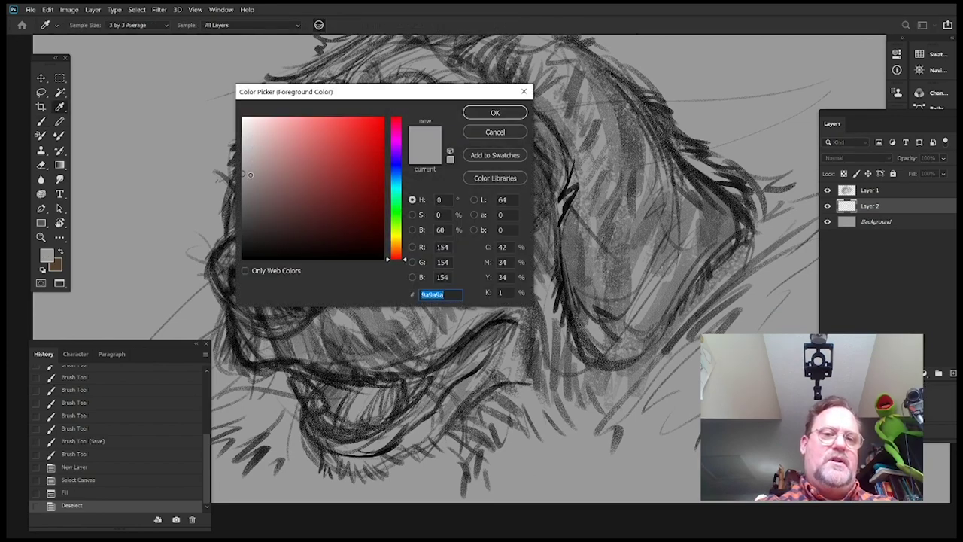
pyautogui.moveTo(250, 175); pyautogui.dragTo(227, 205)
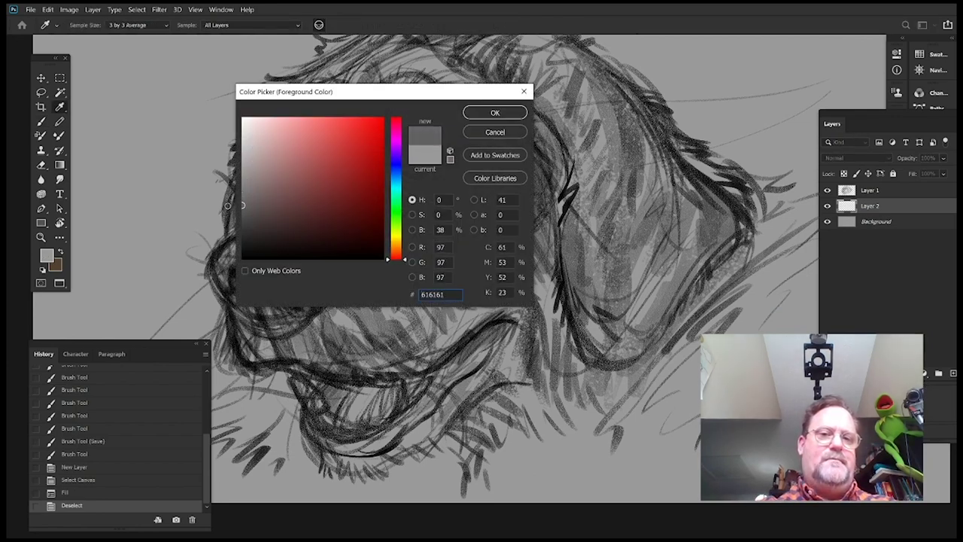
pyautogui.click(515, 110)
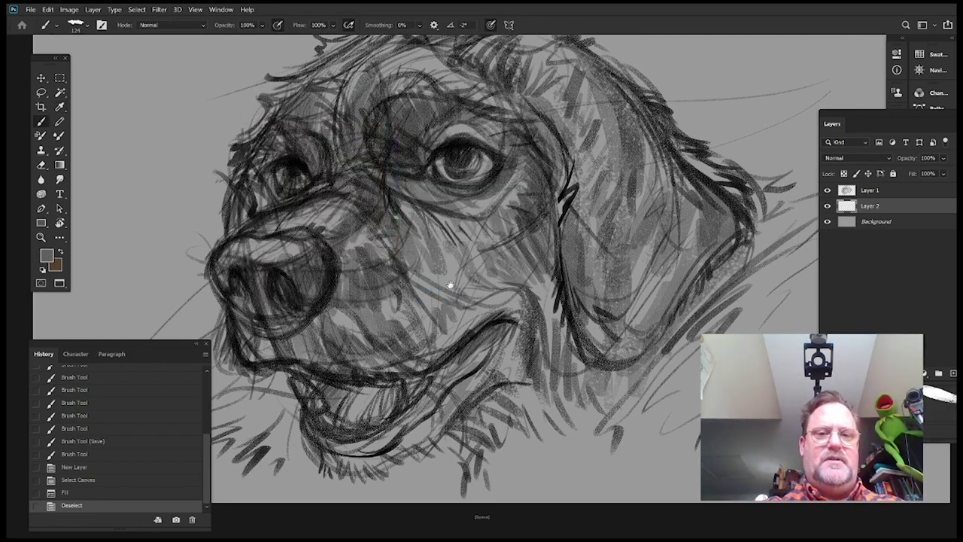
# Set the brush size to 155 px for painting tone beneath the sketch
pyautogui.moveTo(452, 286); pyautogui.dragTo(500, 271)
pyautogui.rightClick(429, 248)
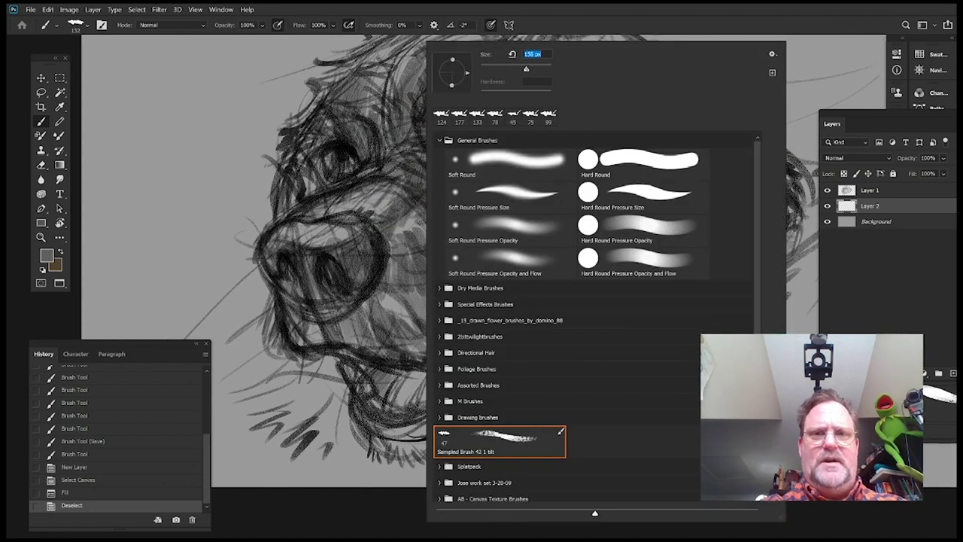
pyautogui.moveTo(316, 120)
pyautogui.mouseDown()
pyautogui.moveTo(299, 168)
pyautogui.moveTo(316, 201)
pyautogui.mouseUp()
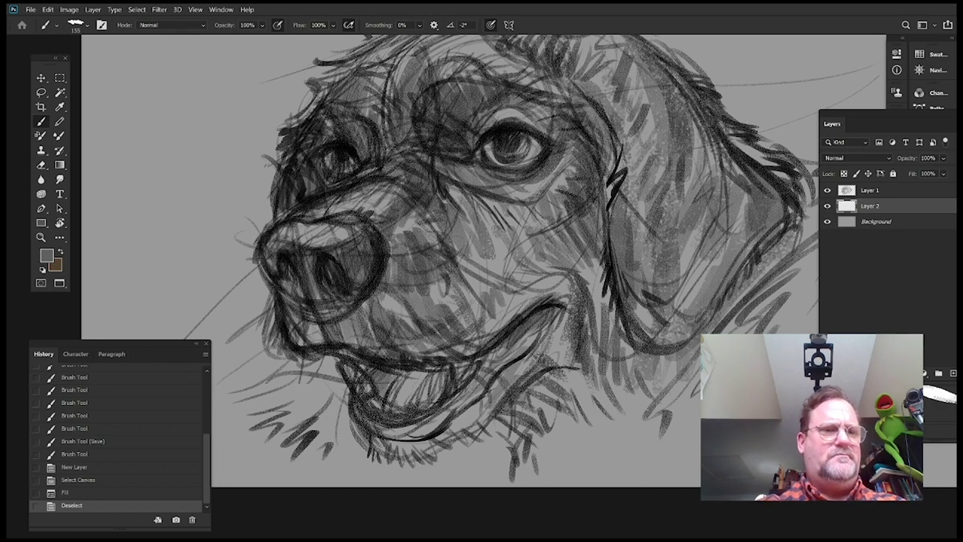
# Undo the last brush stroke and the deselection
pyautogui.press('ctrl')
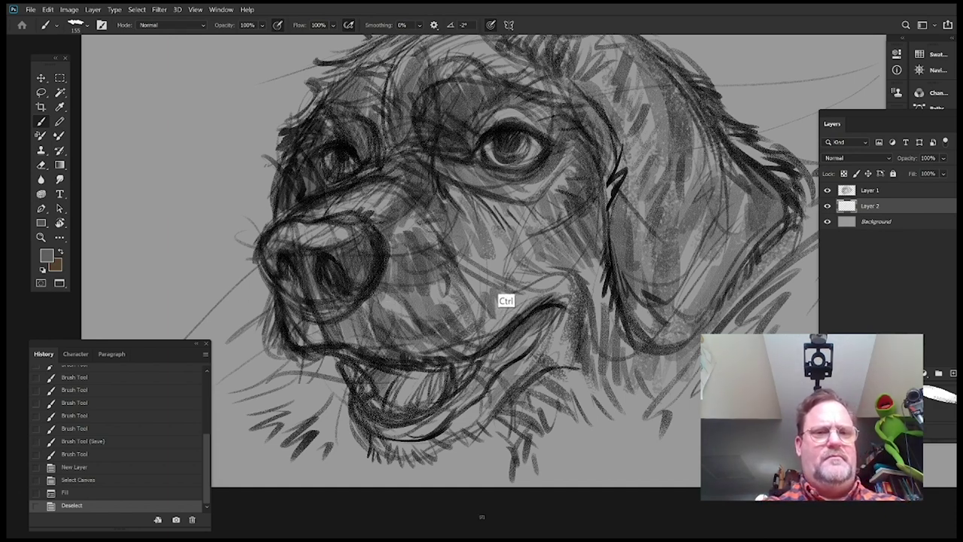
pyautogui.hotkey('ctrl', 'z')
pyautogui.hotkey('ctrl', 'z')
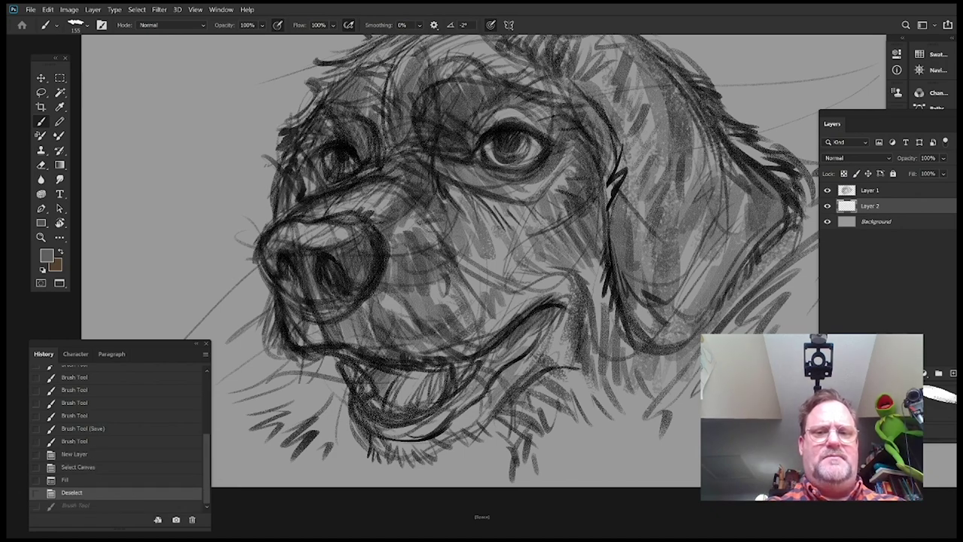
pyautogui.keyDown('ctrl'); pyautogui.click(536, 224); pyautogui.keyUp('ctrl')
pyautogui.click(526, 223)
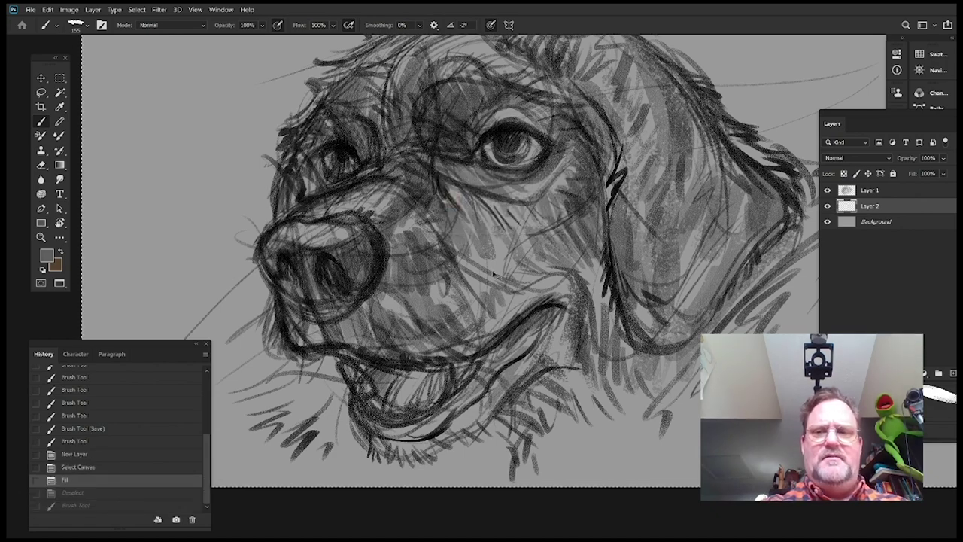
# Undo the grey background fill and set the foreground color to the lighter neutral grey 9f9f9f
pyautogui.hotkey('ctrl', 'z')
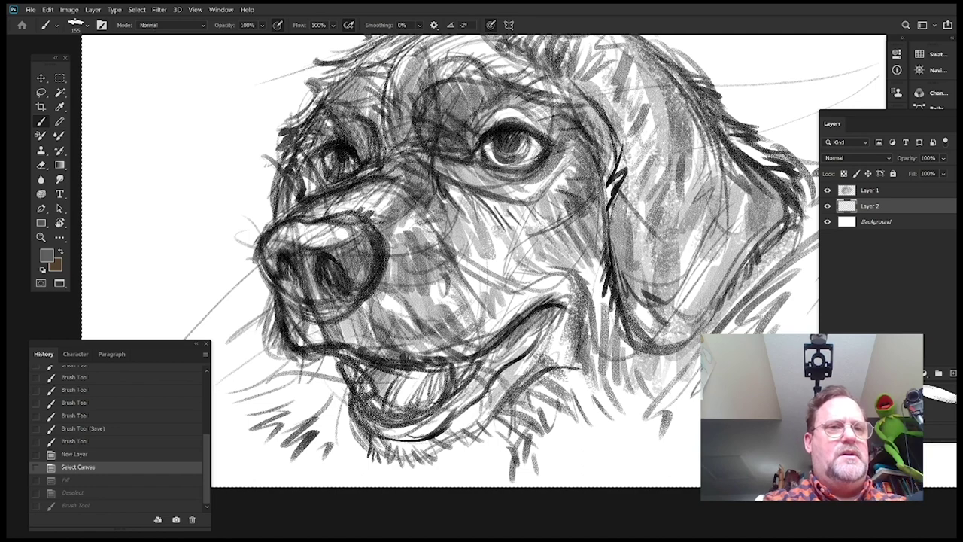
pyautogui.click(47, 256)
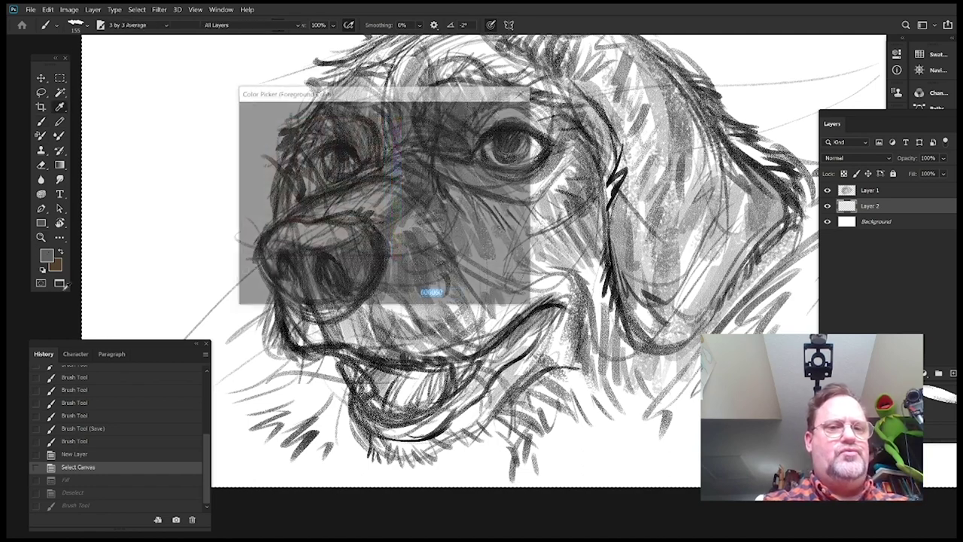
pyautogui.click(226, 151)
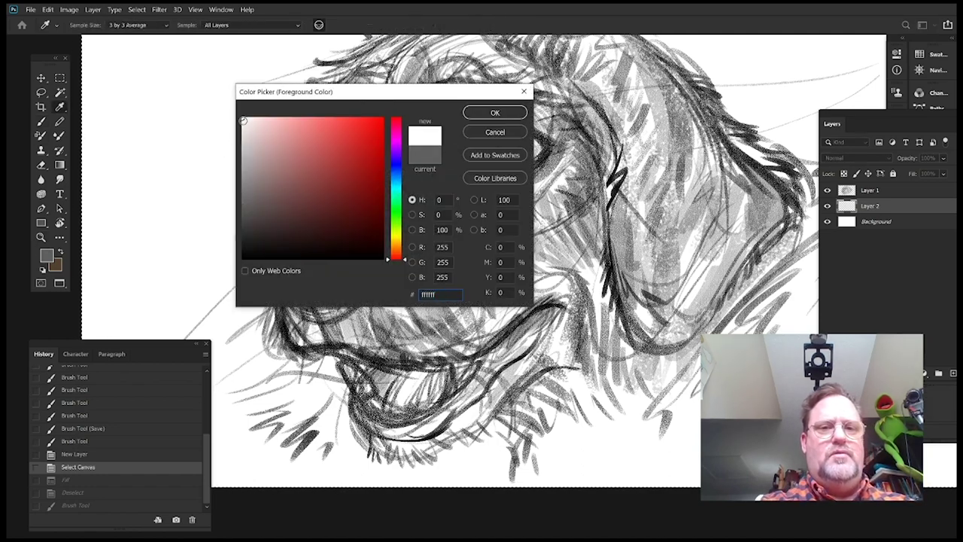
pyautogui.moveTo(243, 120); pyautogui.dragTo(242, 170)
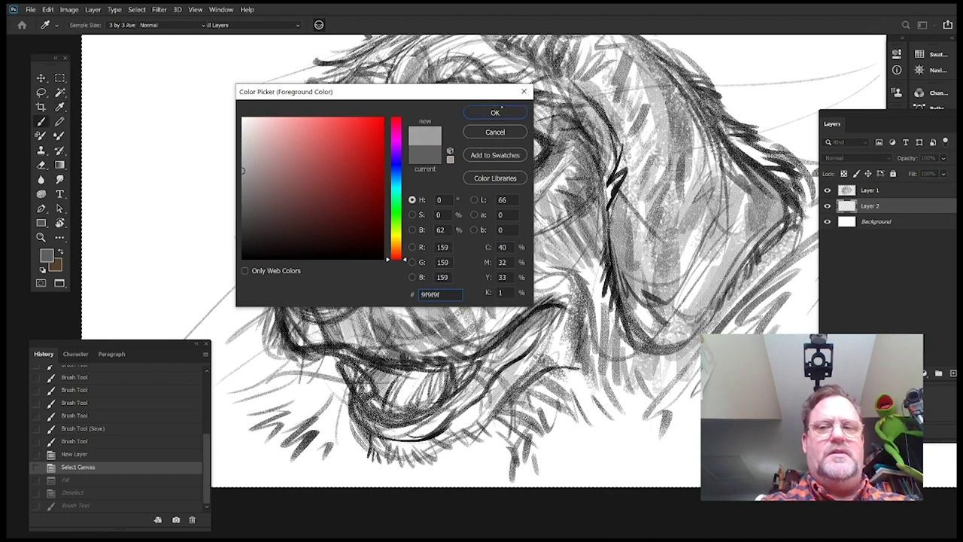
pyautogui.click(495, 112)
pyautogui.press('b')
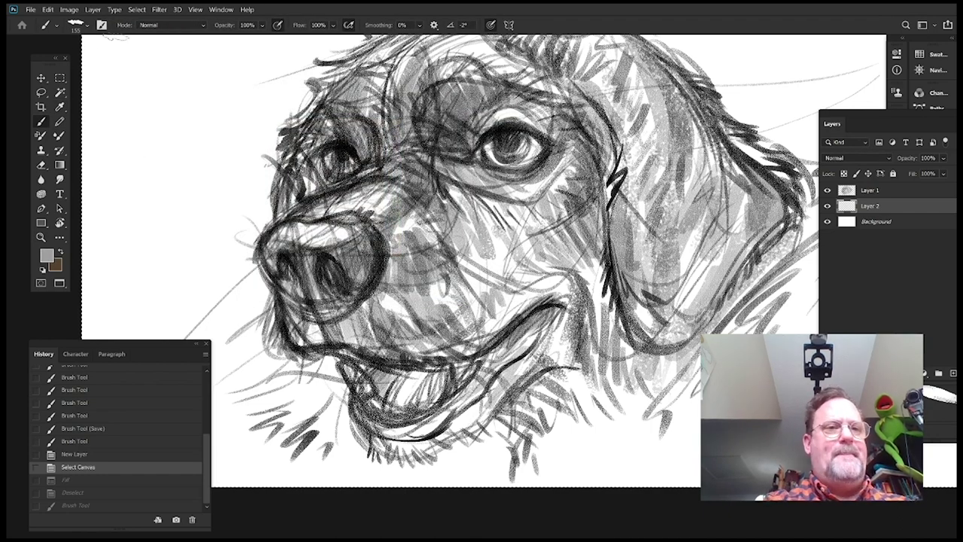
# Fill Layer 2 with the foreground color in Normal mode at 100% opacity and clear the canvas selection
pyautogui.click(48, 9)
pyautogui.click(72, 166)
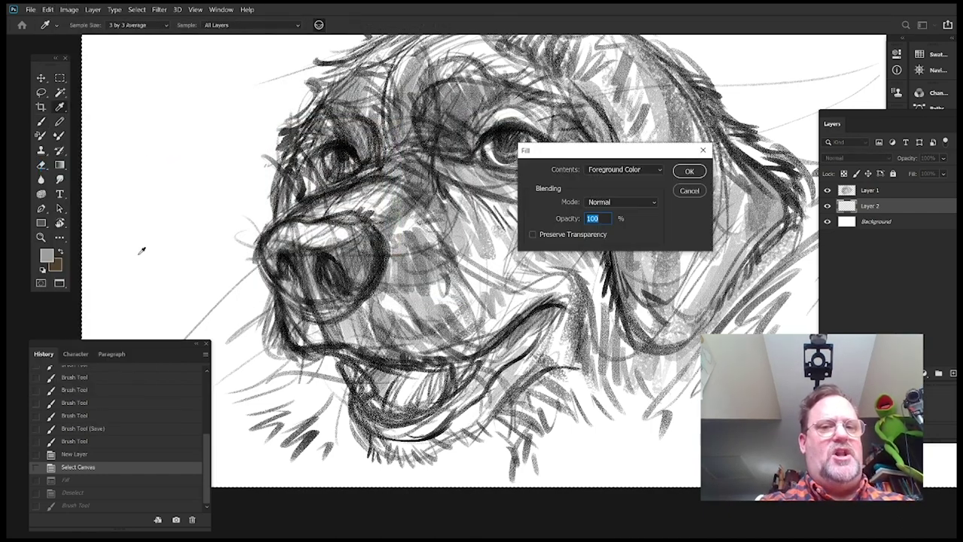
pyautogui.press('Return')
pyautogui.press('b')
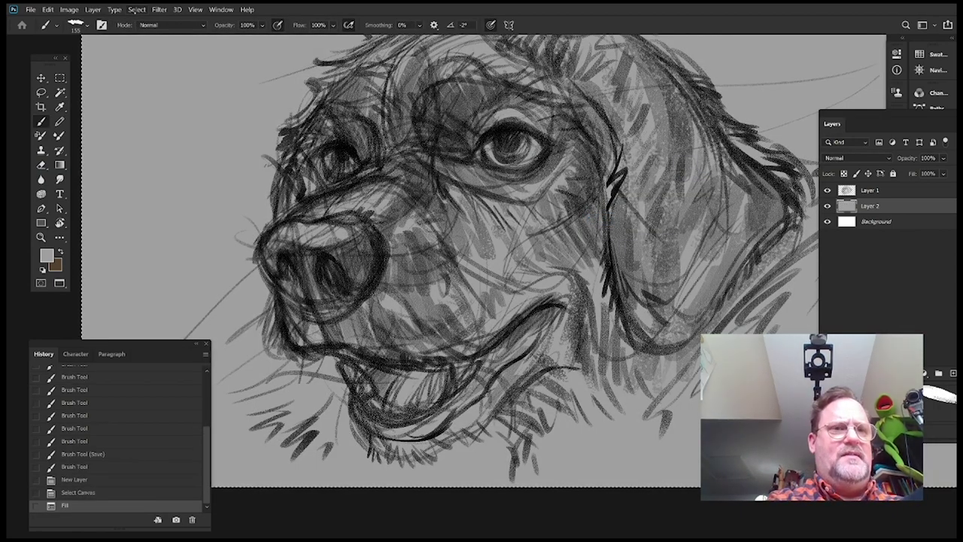
pyautogui.click(137, 9)
pyautogui.click(146, 30)
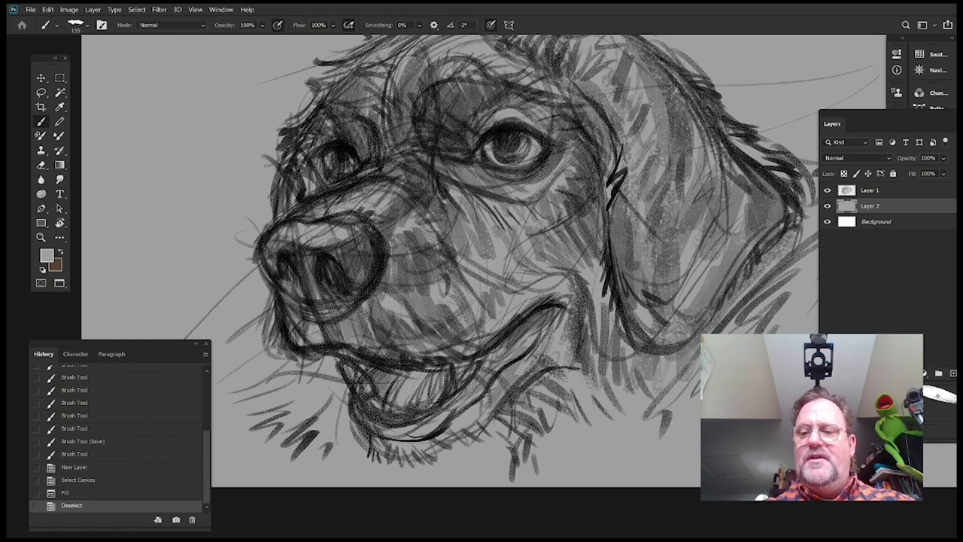
# Add a new layer directly above the grey Layer 2, beneath the sketch layer
pyautogui.click(951, 374)
pyautogui.moveTo(865, 116); pyautogui.dragTo(855, 156)
pyautogui.moveTo(638, 229)
pyautogui.mouseDown()
pyautogui.moveTo(595, 274)
pyautogui.moveTo(608, 200)
pyautogui.mouseUp()
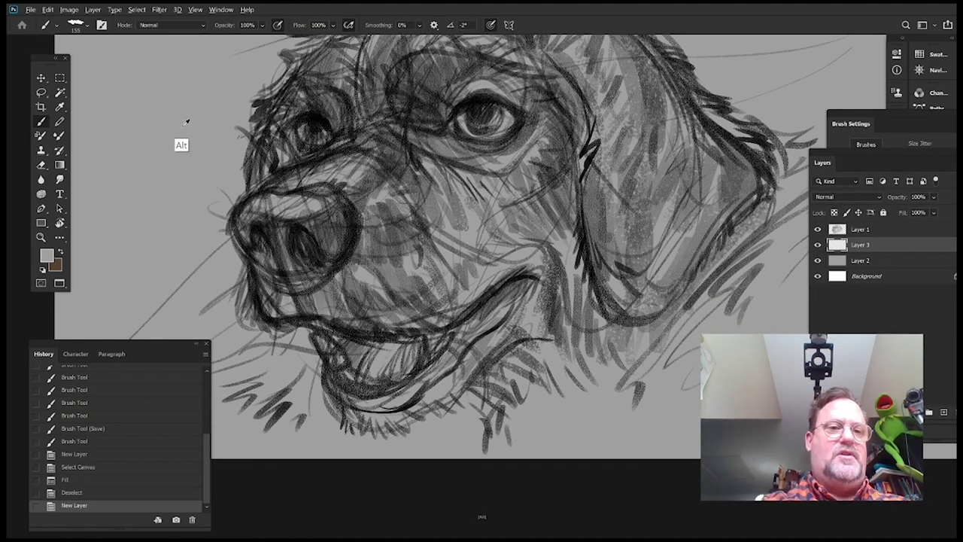
# Set the foreground color to the mid grey 767676 and brush a first tone on the neck behind the mouth
pyautogui.moveTo(187, 122); pyautogui.dragTo(174, 177)
pyautogui.click(46, 255)
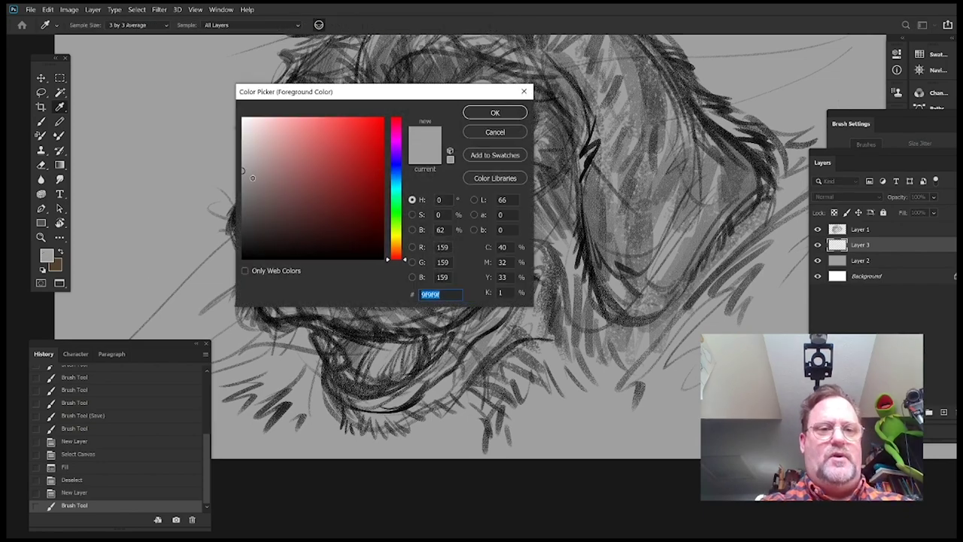
pyautogui.click(495, 112)
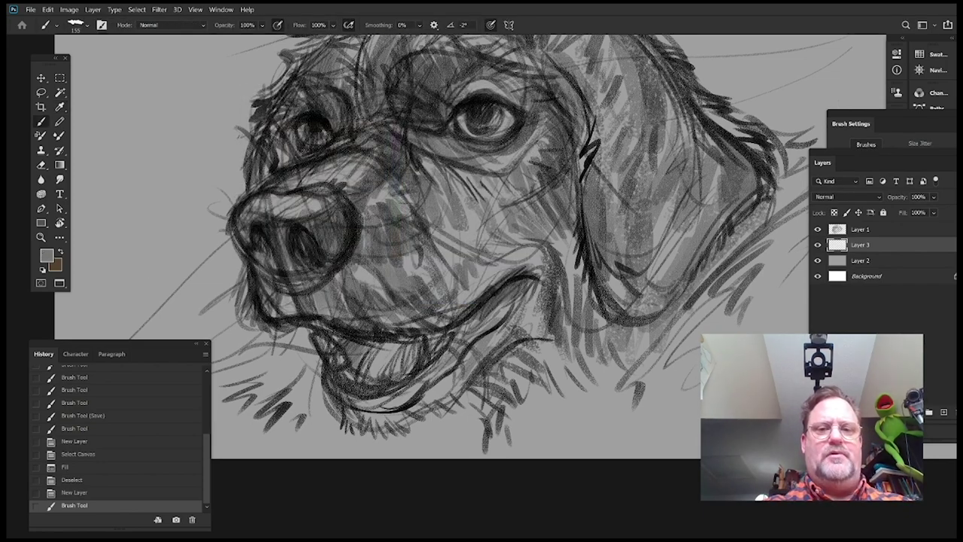
pyautogui.moveTo(619, 185)
pyautogui.mouseDown()
pyautogui.moveTo(526, 215)
pyautogui.moveTo(524, 194)
pyautogui.moveTo(477, 215)
pyautogui.moveTo(492, 273)
pyautogui.moveTo(486, 320)
pyautogui.mouseUp()
pyautogui.moveTo(599, 153)
pyautogui.mouseDown()
pyautogui.moveTo(613, 205)
pyautogui.moveTo(637, 149)
pyautogui.mouseUp()
# Choose a darker neutral grey as foreground color and shade the neck beneath the jaw and ear on Layer 3
pyautogui.click(47, 255)
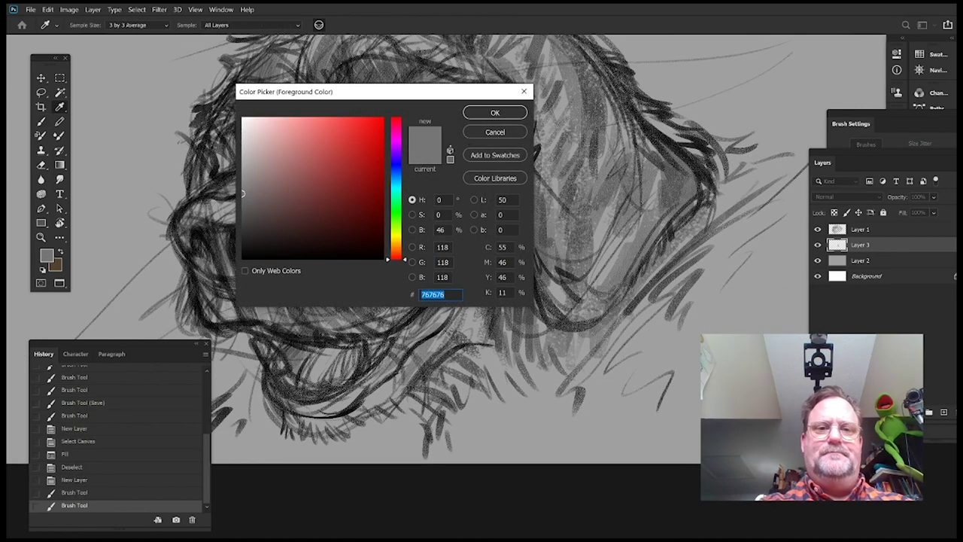
pyautogui.moveTo(242, 195); pyautogui.dragTo(240, 211)
pyautogui.click(494, 113)
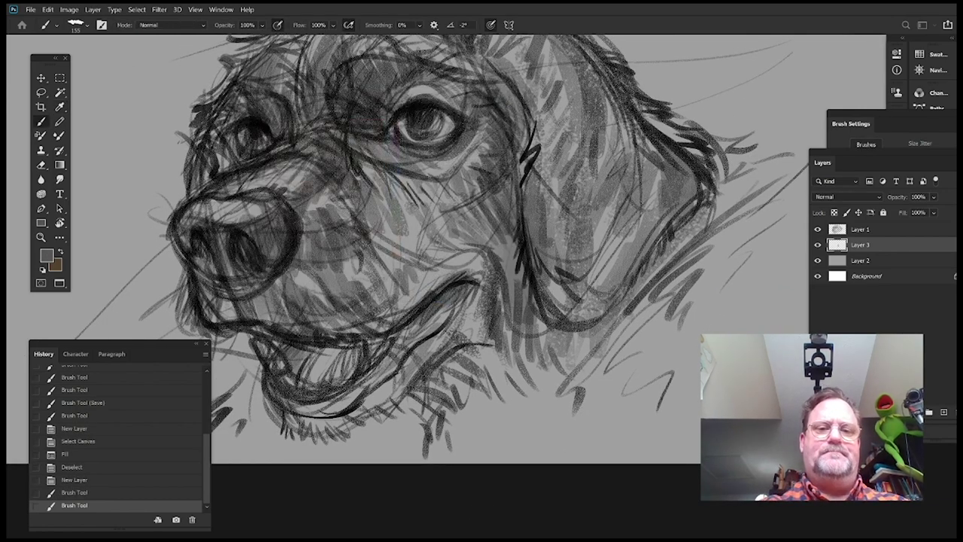
pyautogui.moveTo(515, 337)
pyautogui.mouseDown()
pyautogui.moveTo(568, 263)
pyautogui.moveTo(554, 264)
pyautogui.mouseUp()
pyautogui.moveTo(534, 158)
pyautogui.mouseDown()
pyautogui.moveTo(531, 194)
pyautogui.moveTo(498, 264)
pyautogui.moveTo(444, 309)
pyautogui.mouseUp()
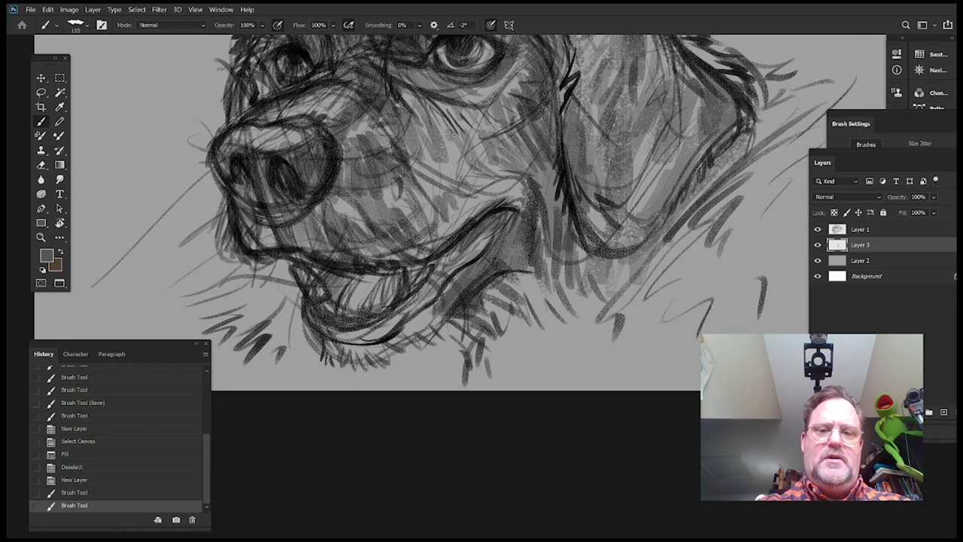
pyautogui.moveTo(531, 252); pyautogui.dragTo(459, 376)
pyautogui.moveTo(556, 233); pyautogui.dragTo(497, 361)
pyautogui.moveTo(535, 280)
pyautogui.mouseDown()
pyautogui.moveTo(545, 348)
pyautogui.moveTo(613, 302)
pyautogui.moveTo(571, 207)
pyautogui.mouseUp()
# Brush dark grey tone over the cheek in front of the ear and over the dog's nose
pyautogui.moveTo(678, 127); pyautogui.dragTo(646, 242)
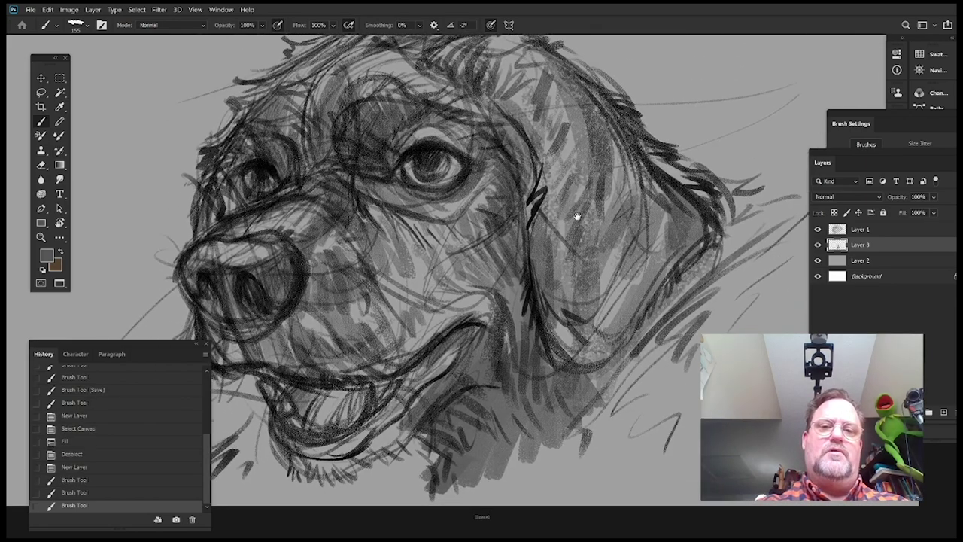
pyautogui.moveTo(577, 217); pyautogui.dragTo(637, 207)
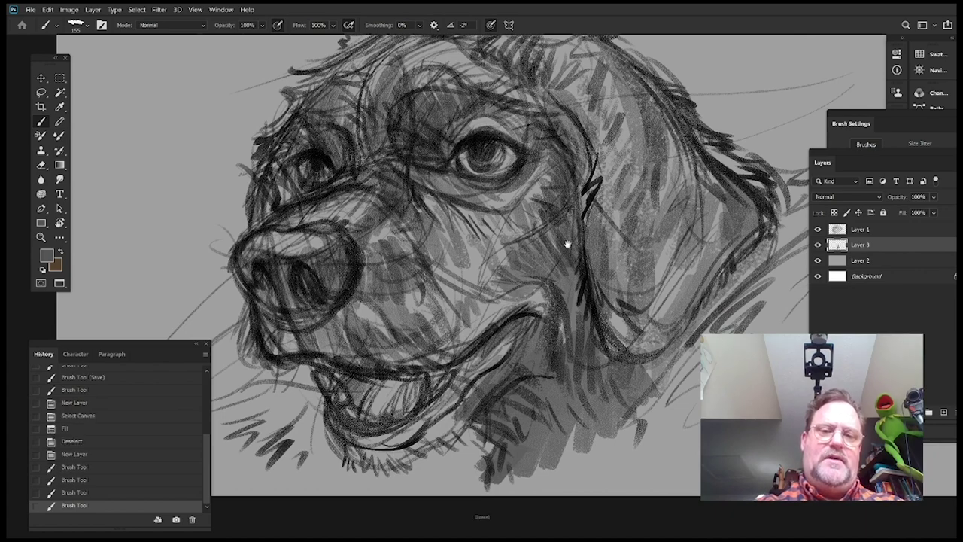
pyautogui.moveTo(568, 245); pyautogui.dragTo(629, 179)
pyautogui.moveTo(547, 210); pyautogui.dragTo(598, 192)
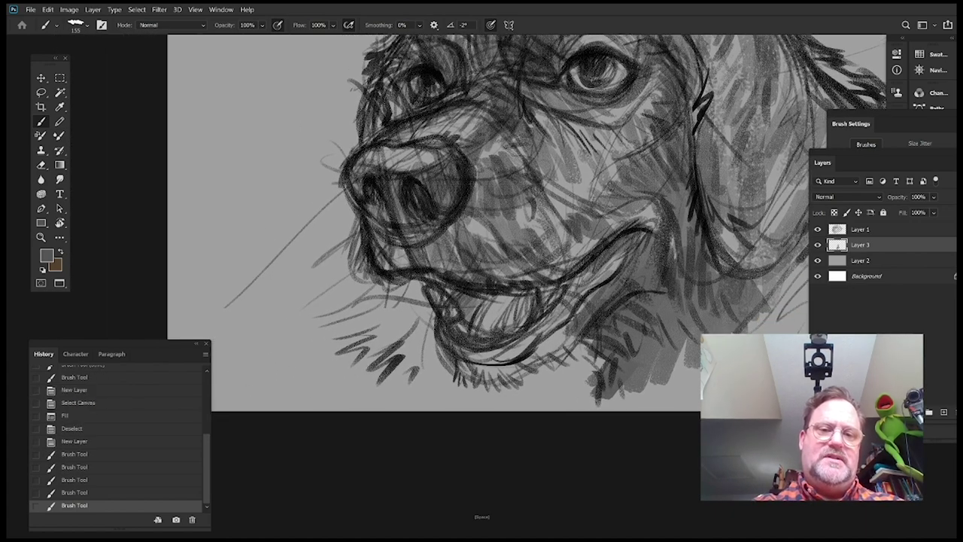
pyautogui.moveTo(407, 249)
pyautogui.mouseDown()
pyautogui.moveTo(365, 226)
pyautogui.moveTo(361, 175)
pyautogui.moveTo(398, 225)
pyautogui.moveTo(444, 197)
pyautogui.moveTo(418, 253)
pyautogui.moveTo(459, 218)
pyautogui.moveTo(483, 252)
pyautogui.mouseUp()
pyautogui.moveTo(639, 165)
pyautogui.mouseDown()
pyautogui.moveTo(639, 284)
pyautogui.moveTo(662, 278)
pyautogui.mouseUp()
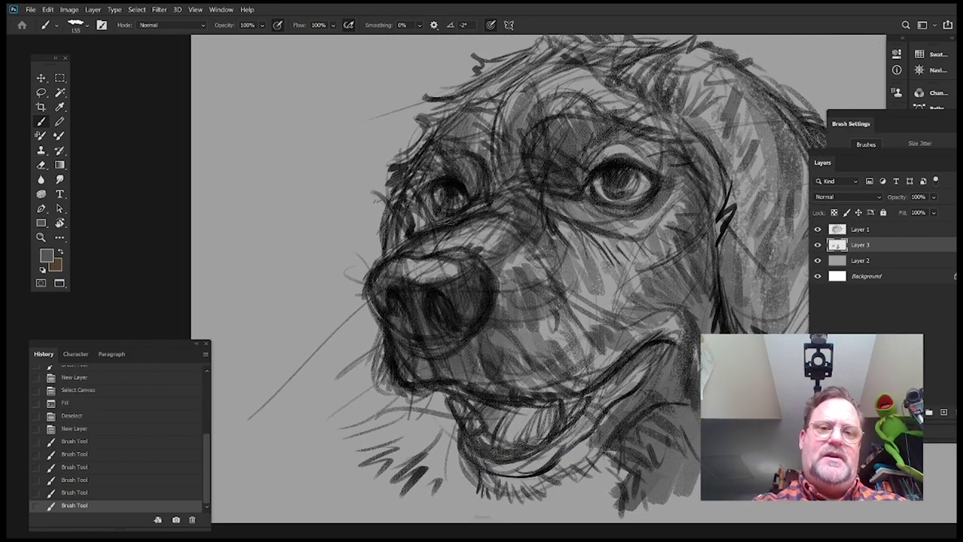
# Shade the eye sockets, the brow, the muzzle and the lower part of the ear with dark grey
pyautogui.moveTo(435, 221)
pyautogui.mouseDown()
pyautogui.moveTo(478, 149)
pyautogui.moveTo(431, 160)
pyautogui.mouseUp()
pyautogui.moveTo(564, 110); pyautogui.dragTo(540, 151)
pyautogui.moveTo(431, 175)
pyautogui.mouseDown()
pyautogui.moveTo(475, 126)
pyautogui.moveTo(453, 165)
pyautogui.mouseUp()
pyautogui.moveTo(666, 134)
pyautogui.mouseDown()
pyautogui.moveTo(496, 128)
pyautogui.moveTo(523, 310)
pyautogui.moveTo(474, 283)
pyautogui.mouseUp()
pyautogui.moveTo(473, 234)
pyautogui.mouseDown()
pyautogui.moveTo(485, 362)
pyautogui.moveTo(512, 372)
pyautogui.moveTo(548, 289)
pyautogui.moveTo(607, 266)
pyautogui.moveTo(556, 227)
pyautogui.moveTo(527, 284)
pyautogui.moveTo(515, 263)
pyautogui.moveTo(548, 259)
pyautogui.moveTo(575, 239)
pyautogui.moveTo(522, 217)
pyautogui.mouseUp()
pyautogui.moveTo(606, 323); pyautogui.dragTo(711, 282)
pyautogui.moveTo(553, 179)
pyautogui.mouseDown()
pyautogui.moveTo(531, 263)
pyautogui.moveTo(471, 285)
pyautogui.mouseUp()
pyautogui.moveTo(517, 232); pyautogui.dragTo(597, 194)
pyautogui.moveTo(611, 154)
pyautogui.mouseDown()
pyautogui.moveTo(600, 218)
pyautogui.moveTo(525, 250)
pyautogui.moveTo(486, 218)
pyautogui.mouseUp()
pyautogui.moveTo(551, 311); pyautogui.dragTo(545, 280)
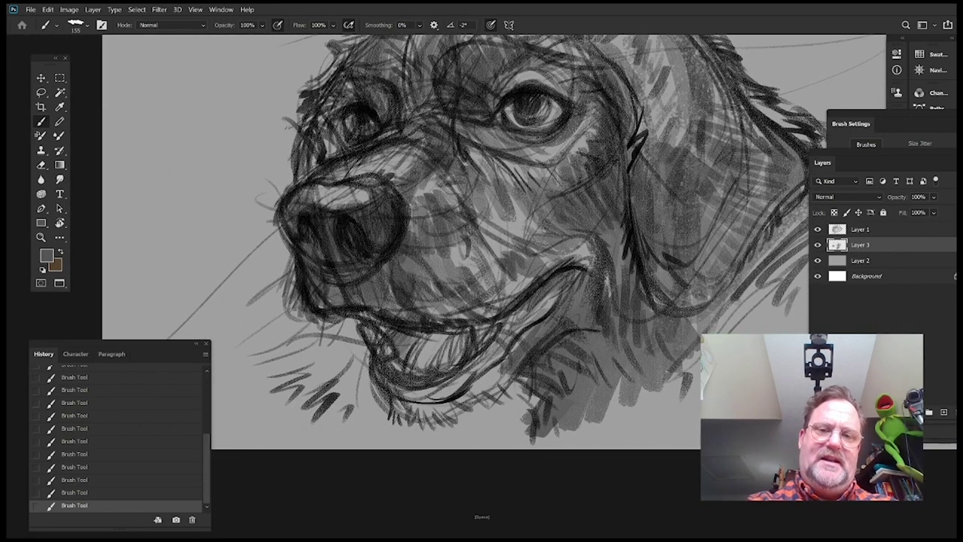
# Fill in the side of the muzzle and the cheek below the eye with diagonal dark grey strokes
pyautogui.moveTo(544, 201)
pyautogui.mouseDown()
pyautogui.moveTo(510, 249)
pyautogui.moveTo(444, 241)
pyautogui.mouseUp()
pyautogui.moveTo(558, 207); pyautogui.dragTo(551, 187)
pyautogui.moveTo(519, 199)
pyautogui.mouseDown()
pyautogui.moveTo(497, 239)
pyautogui.moveTo(447, 260)
pyautogui.mouseUp()
pyautogui.moveTo(482, 233)
pyautogui.mouseDown()
pyautogui.moveTo(432, 290)
pyautogui.moveTo(414, 293)
pyautogui.mouseUp()
pyautogui.moveTo(523, 168); pyautogui.dragTo(557, 247)
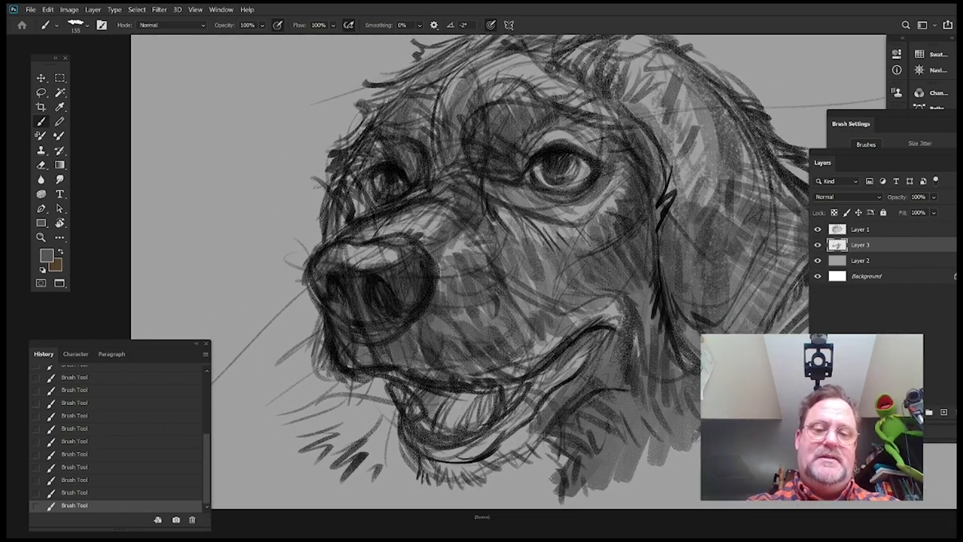
pyautogui.moveTo(471, 232); pyautogui.dragTo(439, 302)
# Shade the forehead and the brow area between and above the eyes with dark grey strokes
pyautogui.moveTo(602, 400); pyautogui.dragTo(564, 513)
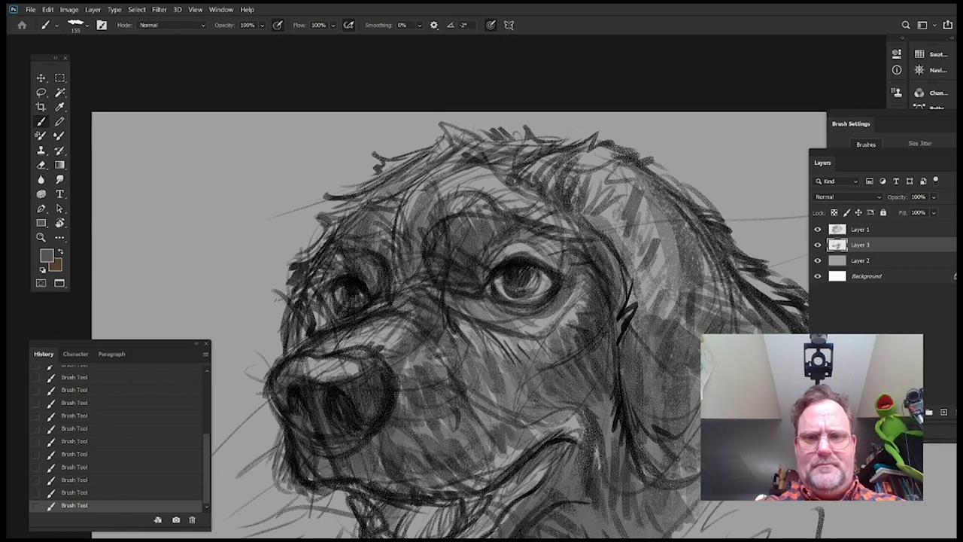
pyautogui.moveTo(482, 316); pyautogui.dragTo(479, 335)
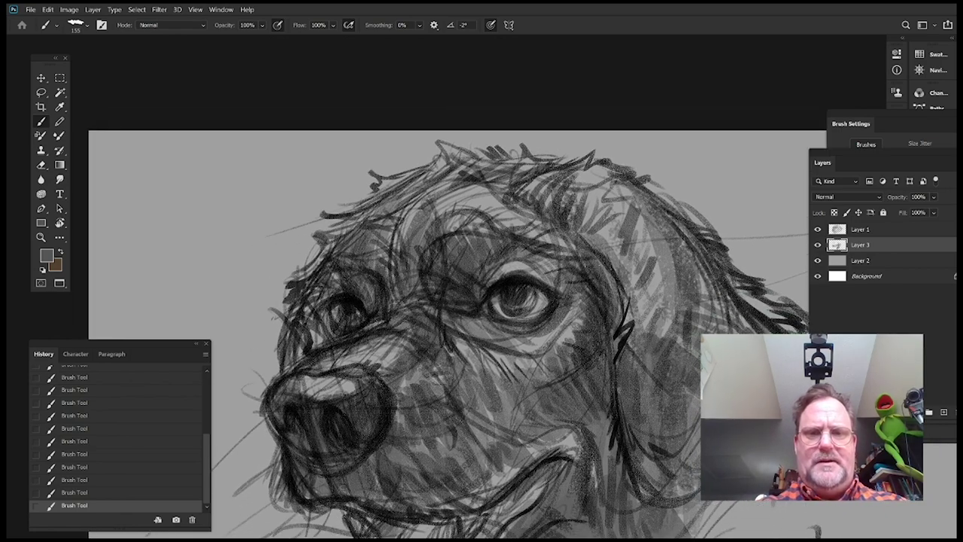
pyautogui.moveTo(474, 217); pyautogui.dragTo(425, 245)
pyautogui.moveTo(562, 234); pyautogui.dragTo(568, 247)
pyautogui.moveTo(477, 188); pyautogui.dragTo(378, 256)
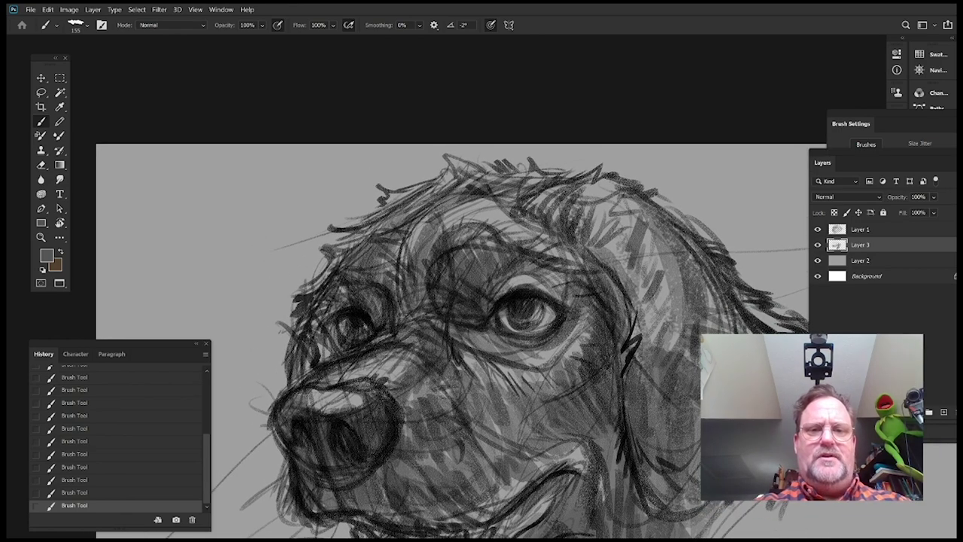
pyautogui.moveTo(439, 197); pyautogui.dragTo(391, 253)
pyautogui.moveTo(438, 209); pyautogui.dragTo(402, 266)
pyautogui.moveTo(507, 284); pyautogui.dragTo(549, 237)
pyautogui.moveTo(450, 148); pyautogui.dragTo(398, 207)
# Deepen the grey tone on the cheek and muzzle above the corner of the mouth
pyautogui.moveTo(624, 429)
pyautogui.mouseDown()
pyautogui.moveTo(548, 301)
pyautogui.moveTo(557, 322)
pyautogui.mouseUp()
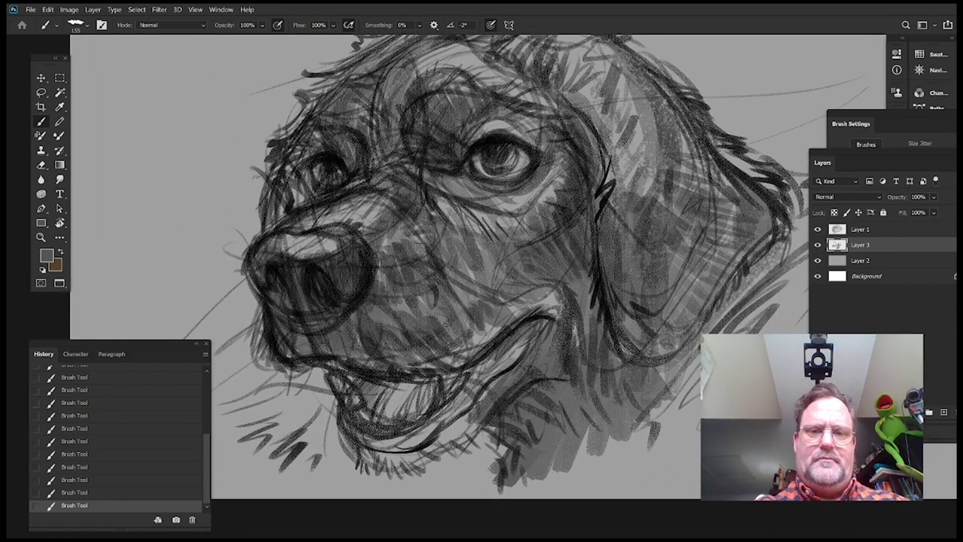
pyautogui.moveTo(524, 235)
pyautogui.mouseDown()
pyautogui.moveTo(505, 310)
pyautogui.moveTo(491, 295)
pyautogui.mouseUp()
pyautogui.moveTo(486, 232)
pyautogui.mouseDown()
pyautogui.moveTo(478, 281)
pyautogui.moveTo(453, 299)
pyautogui.mouseUp()
pyautogui.moveTo(459, 229)
pyautogui.mouseDown()
pyautogui.moveTo(448, 285)
pyautogui.moveTo(513, 256)
pyautogui.mouseUp()
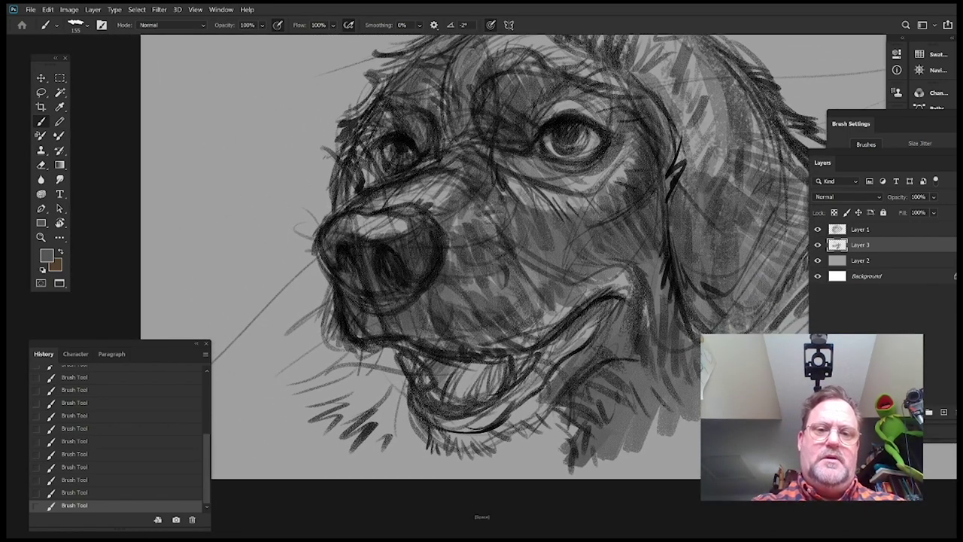
pyautogui.moveTo(541, 304)
pyautogui.mouseDown()
pyautogui.moveTo(580, 314)
pyautogui.moveTo(577, 297)
pyautogui.mouseUp()
# Paint dark grey tone along the lower lip of the open mouth
pyautogui.moveTo(527, 408); pyautogui.dragTo(529, 308)
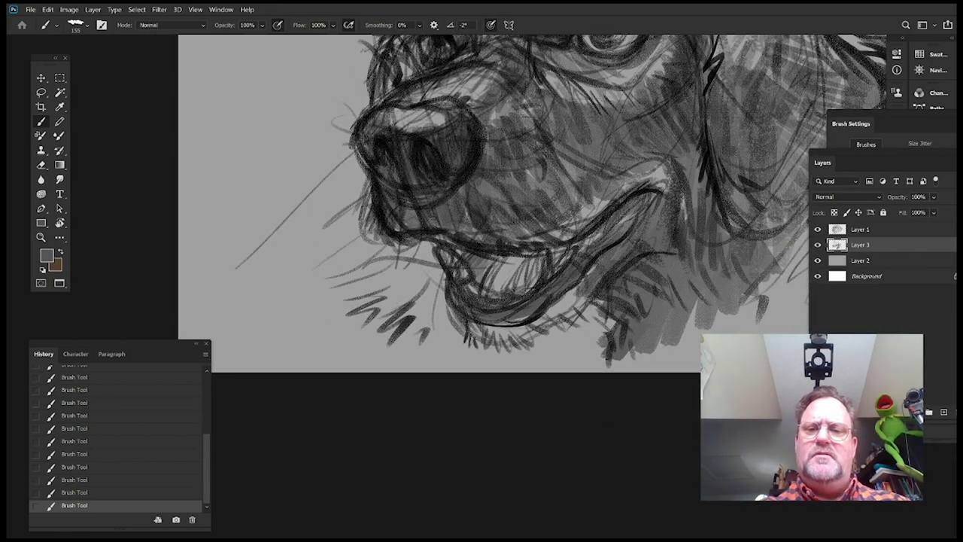
pyautogui.moveTo(637, 251); pyautogui.dragTo(623, 220)
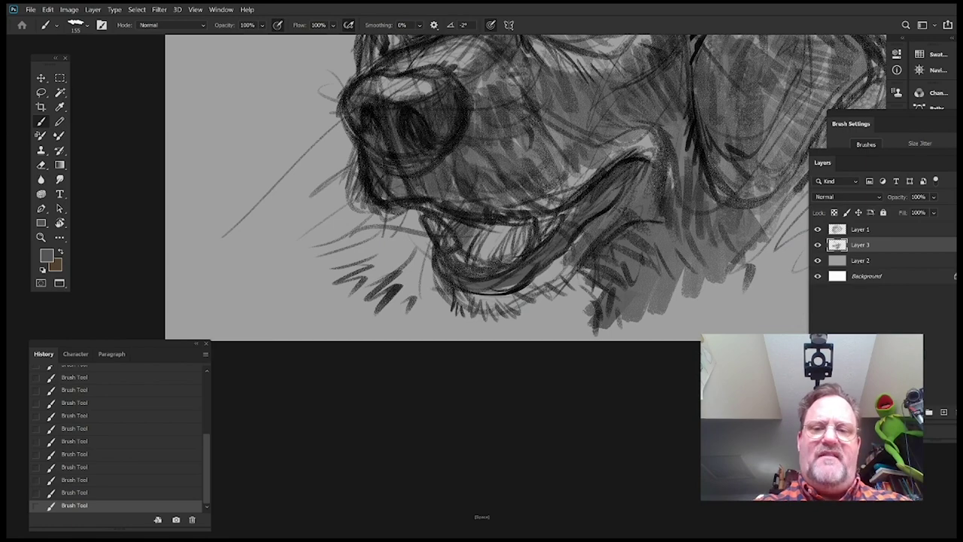
pyautogui.moveTo(450, 288); pyautogui.dragTo(555, 262)
# Extend the dark grey tone over the ear, the top of the head and the brow between the eyes
pyautogui.moveTo(758, 130); pyautogui.dragTo(623, 332)
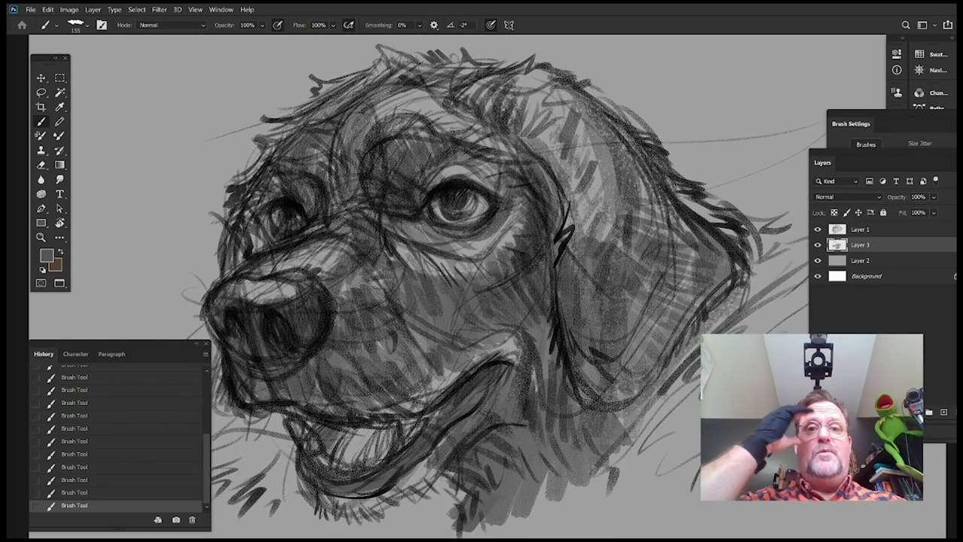
pyautogui.moveTo(669, 300); pyautogui.dragTo(718, 320)
pyautogui.moveTo(569, 125); pyautogui.dragTo(562, 151)
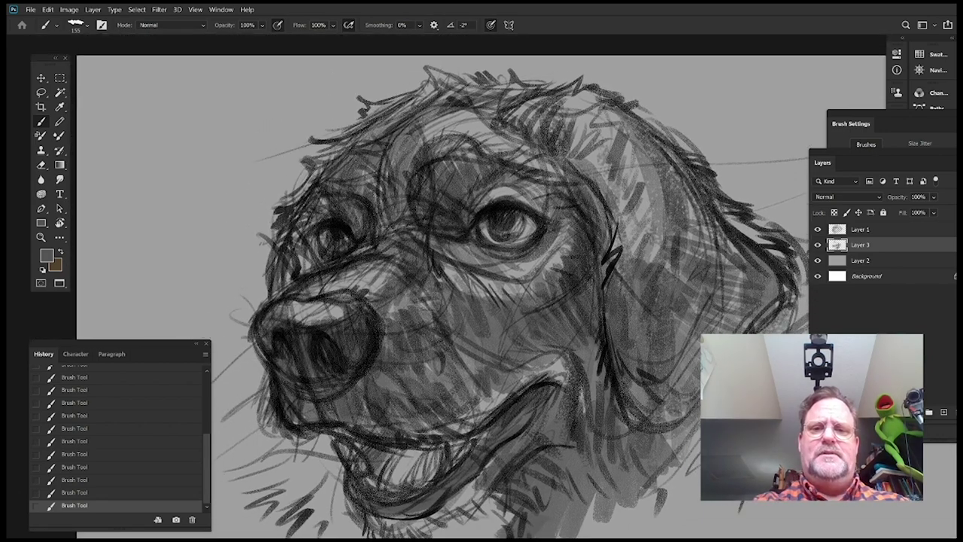
pyautogui.moveTo(595, 189); pyautogui.dragTo(633, 215)
pyautogui.moveTo(570, 175)
pyautogui.mouseDown()
pyautogui.moveTo(518, 137)
pyautogui.moveTo(450, 165)
pyautogui.mouseUp()
pyautogui.moveTo(482, 260); pyautogui.dragTo(526, 218)
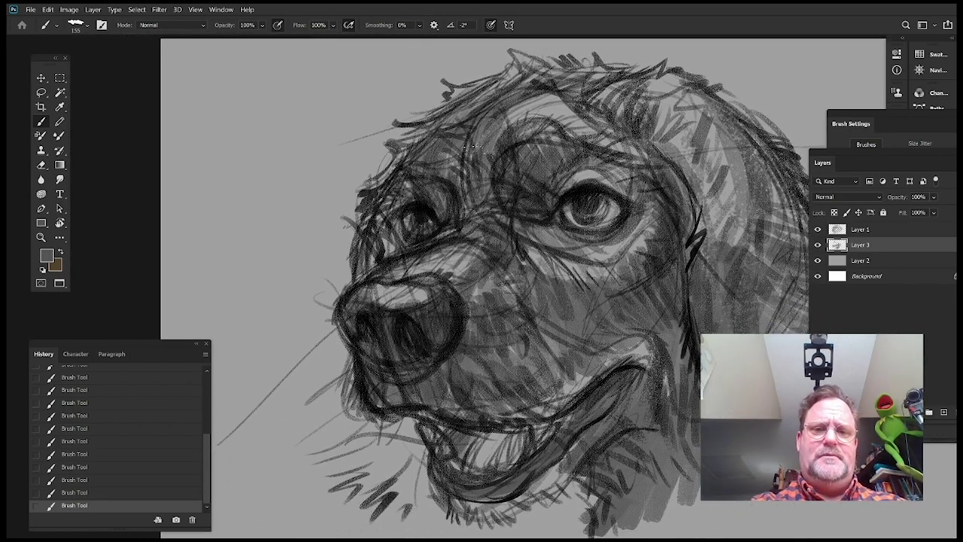
pyautogui.moveTo(484, 170); pyautogui.dragTo(506, 217)
pyautogui.moveTo(638, 329); pyautogui.dragTo(645, 295)
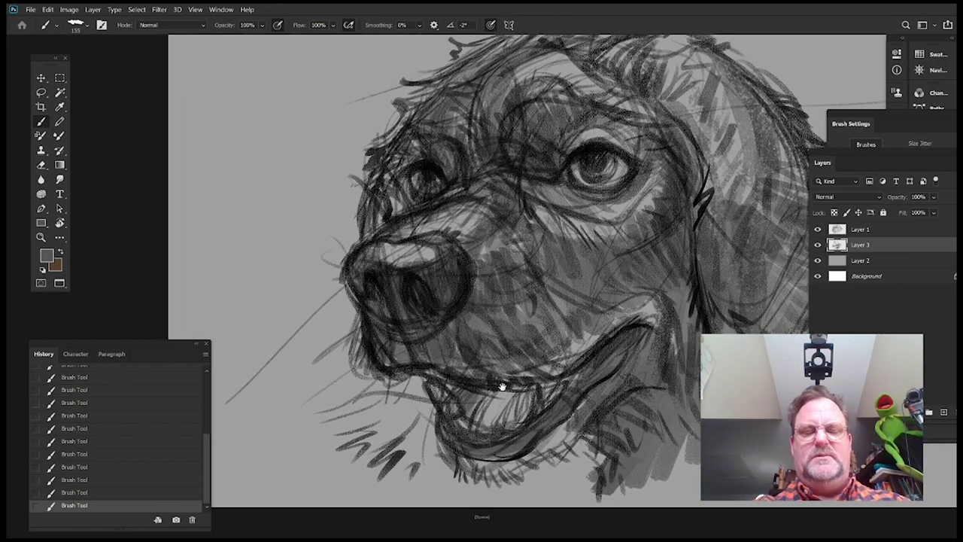
pyautogui.moveTo(502, 386); pyautogui.dragTo(479, 329)
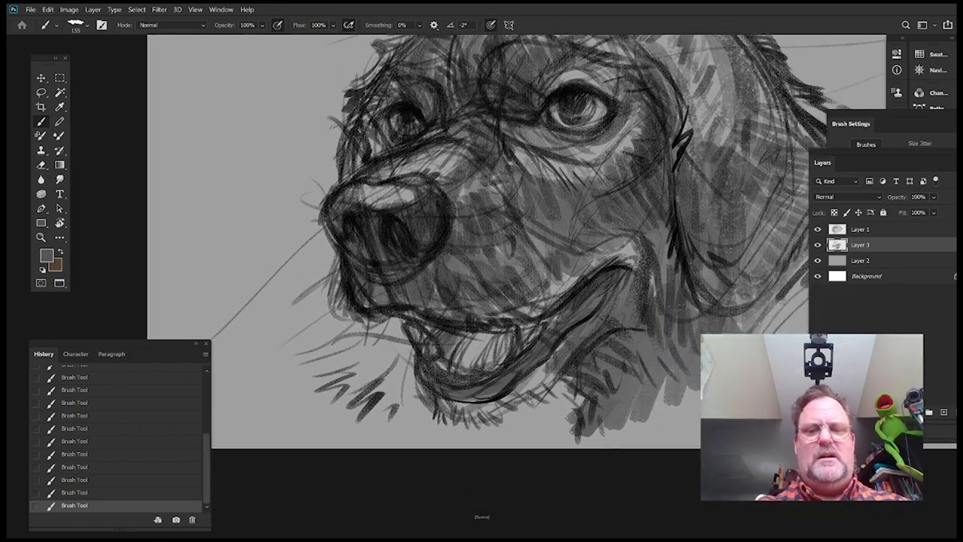
# Add a new layer above Layer 1 and set the foreground color to the near-white fdfdfd
pyautogui.click(882, 230)
pyautogui.click(943, 412)
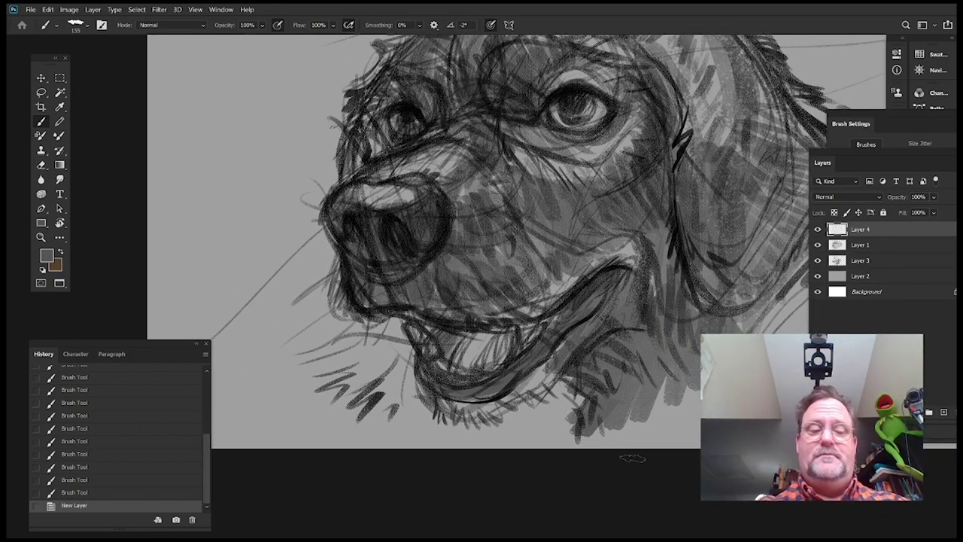
pyautogui.click(49, 258)
pyautogui.click(243, 118)
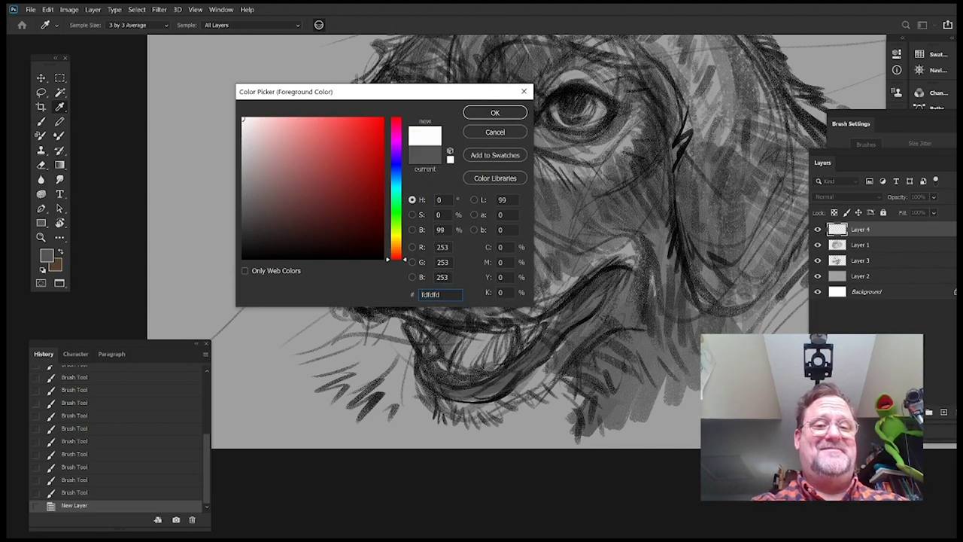
pyautogui.click(520, 109)
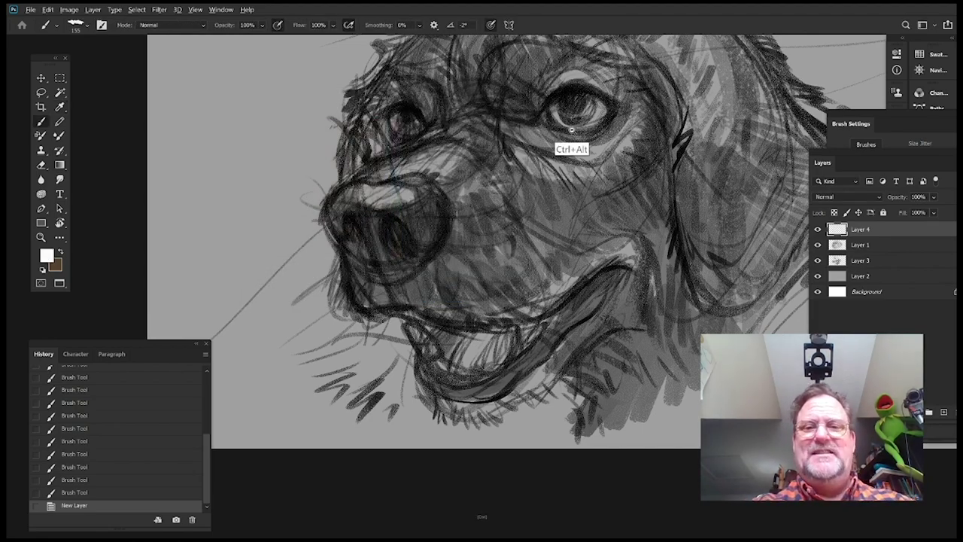
# Set the brush size to 37 px and paint a near-white catchlight in the pupil of each eye
pyautogui.keyDown('ctrl'); pyautogui.click(592, 125); pyautogui.keyUp('ctrl')
pyautogui.moveTo(592, 125); pyautogui.dragTo(591, 189)
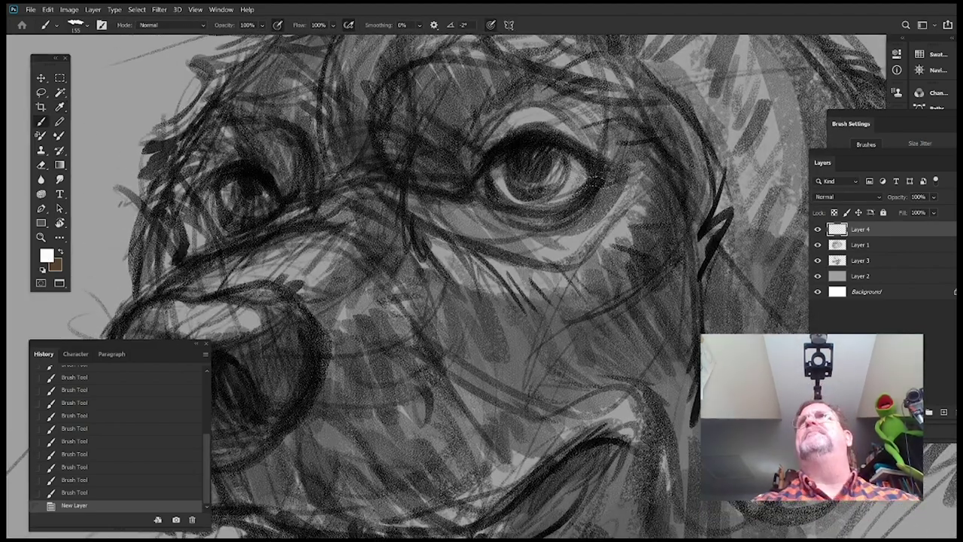
pyautogui.rightClick(541, 140)
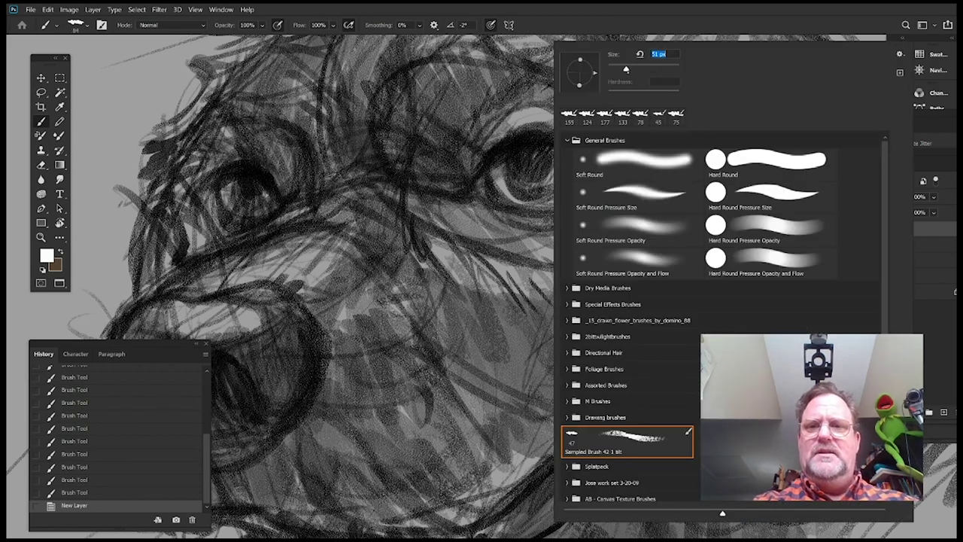
pyautogui.click(546, 160)
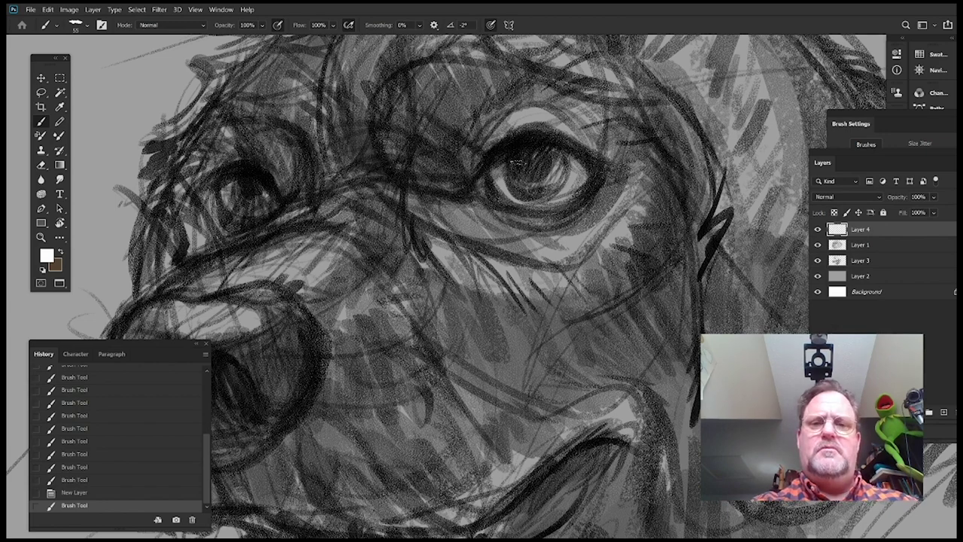
pyautogui.rightClick(544, 162)
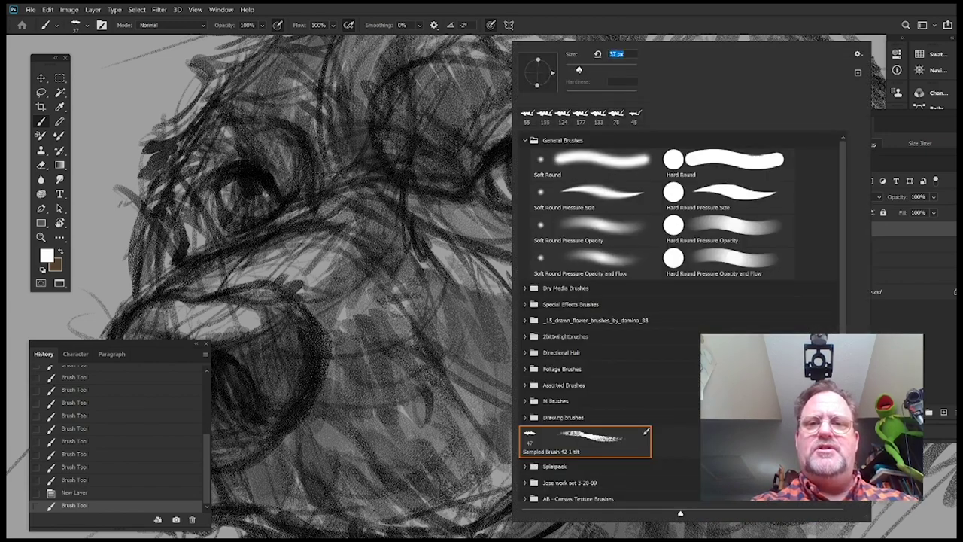
pyautogui.press('Return')
pyautogui.click(520, 173)
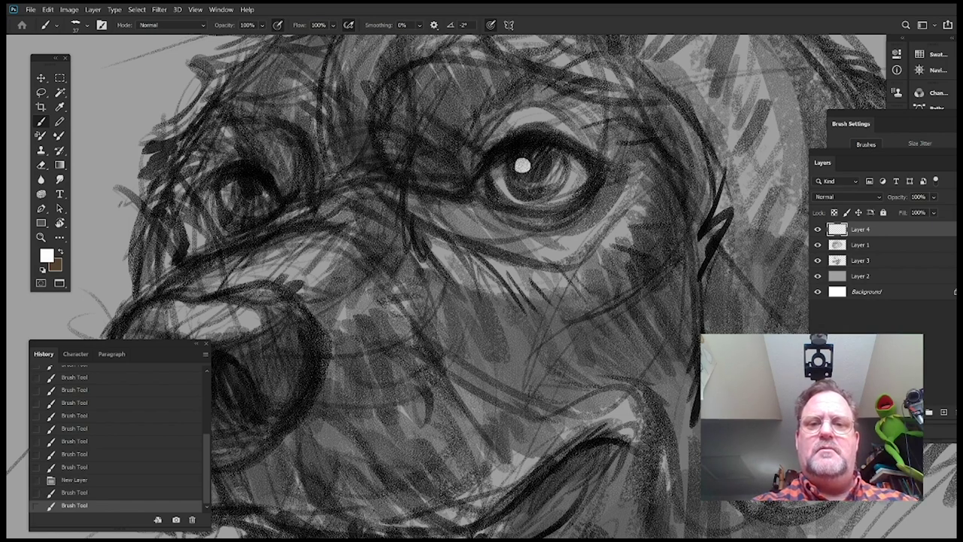
pyautogui.click(523, 165)
pyautogui.moveTo(588, 245); pyautogui.dragTo(695, 268)
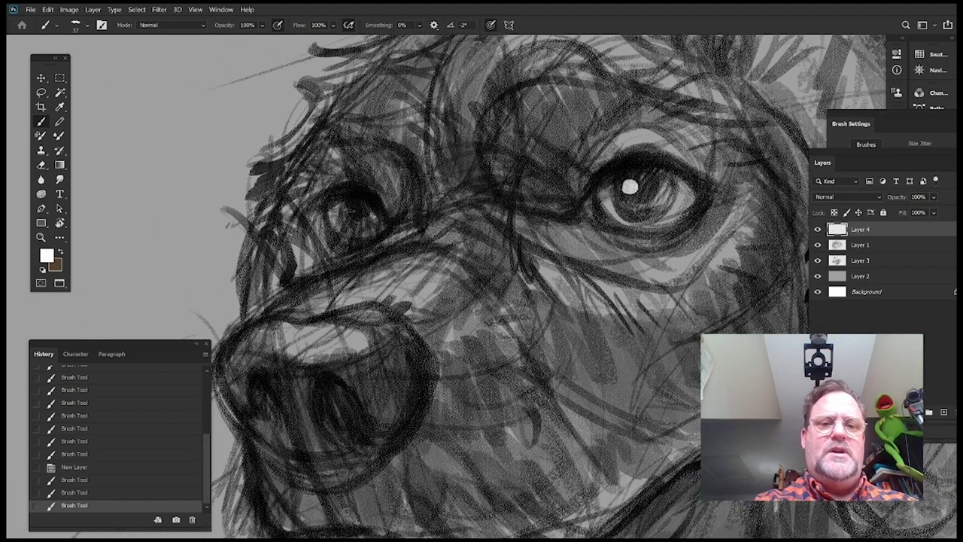
pyautogui.click(347, 214)
# Enlarge the brush to 66 px and paint light highlights on the nose and at the outer corner of the nearer eye
pyautogui.moveTo(617, 253)
pyautogui.mouseDown()
pyautogui.moveTo(589, 273)
pyautogui.moveTo(628, 231)
pyautogui.moveTo(591, 194)
pyautogui.mouseUp()
pyautogui.moveTo(553, 253); pyautogui.dragTo(538, 280)
pyautogui.moveTo(494, 358); pyautogui.dragTo(535, 302)
pyautogui.moveTo(506, 257); pyautogui.dragTo(505, 281)
pyautogui.rightClick(485, 278)
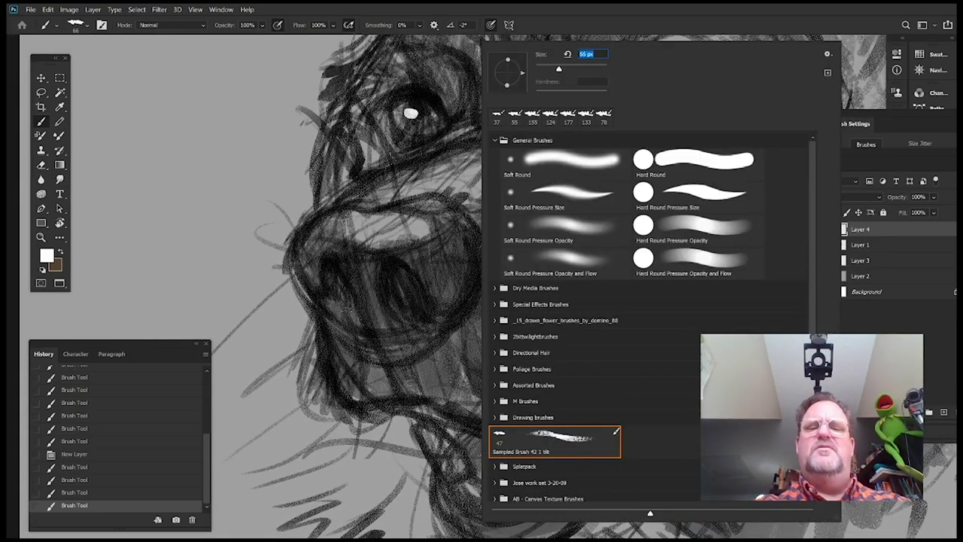
pyautogui.click(348, 309)
pyautogui.moveTo(720, 116); pyautogui.dragTo(468, 231)
pyautogui.moveTo(482, 207); pyautogui.dragTo(500, 216)
pyautogui.moveTo(451, 263)
pyautogui.mouseDown()
pyautogui.moveTo(498, 246)
pyautogui.moveTo(507, 254)
pyautogui.moveTo(496, 247)
pyautogui.mouseUp()
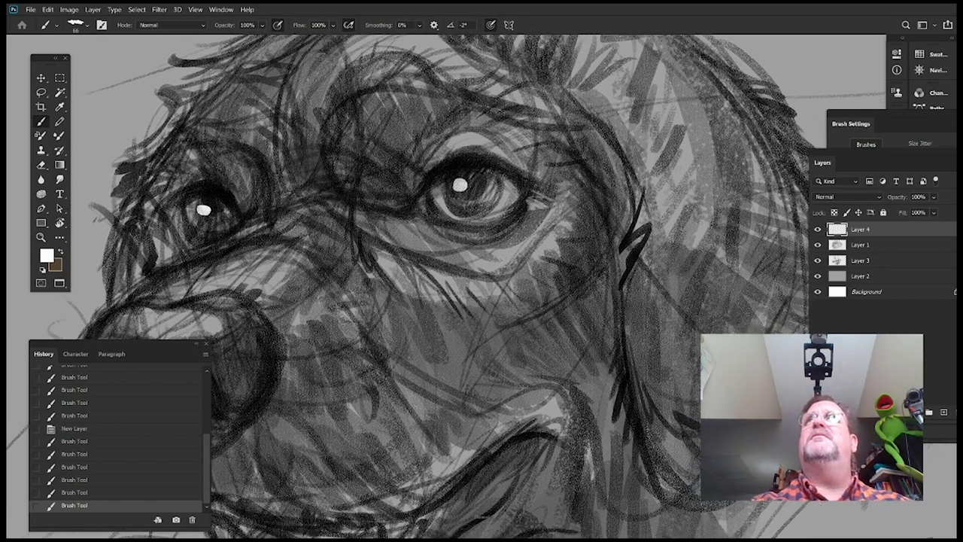
pyautogui.moveTo(519, 202); pyautogui.dragTo(533, 221)
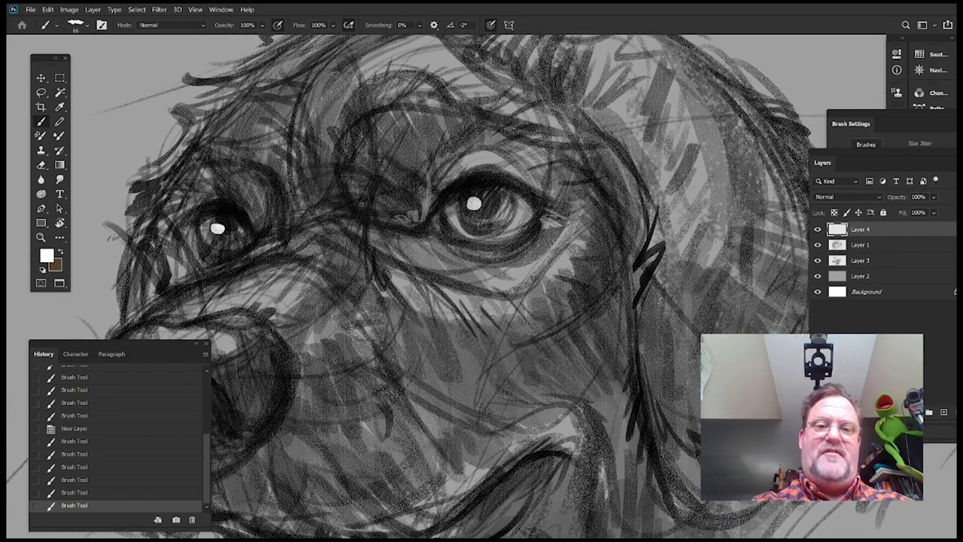
pyautogui.moveTo(220, 340); pyautogui.dragTo(229, 348)
pyautogui.moveTo(229, 348); pyautogui.dragTo(227, 328)
# Paint light strokes at the inner corner and along the upper lid of the nearer eye
pyautogui.moveTo(517, 197); pyautogui.dragTo(512, 228)
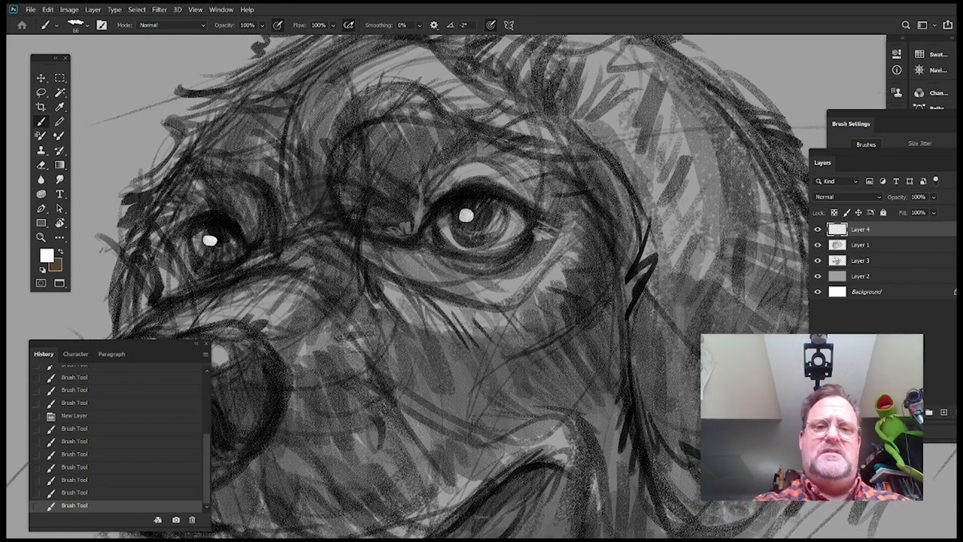
pyautogui.moveTo(438, 190)
pyautogui.mouseDown()
pyautogui.moveTo(452, 160)
pyautogui.moveTo(504, 172)
pyautogui.mouseUp()
pyautogui.moveTo(578, 269)
pyautogui.mouseDown()
pyautogui.moveTo(587, 263)
pyautogui.moveTo(525, 200)
pyautogui.moveTo(511, 215)
pyautogui.mouseUp()
# Reduce the brush to 39 px and paint a curved light reflection in the iris of the nearer eye
pyautogui.rightClick(502, 156)
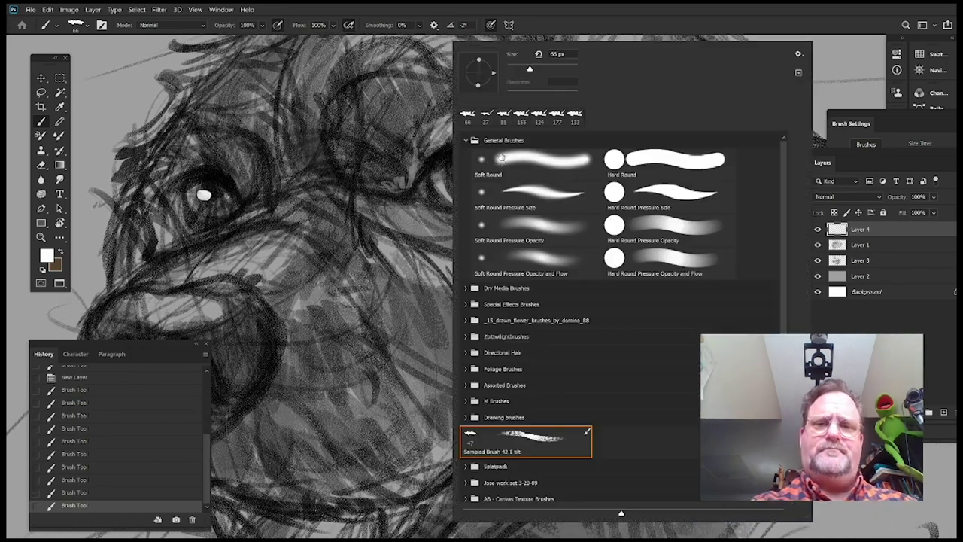
pyautogui.moveTo(530, 68); pyautogui.dragTo(520, 68)
pyautogui.click(444, 181)
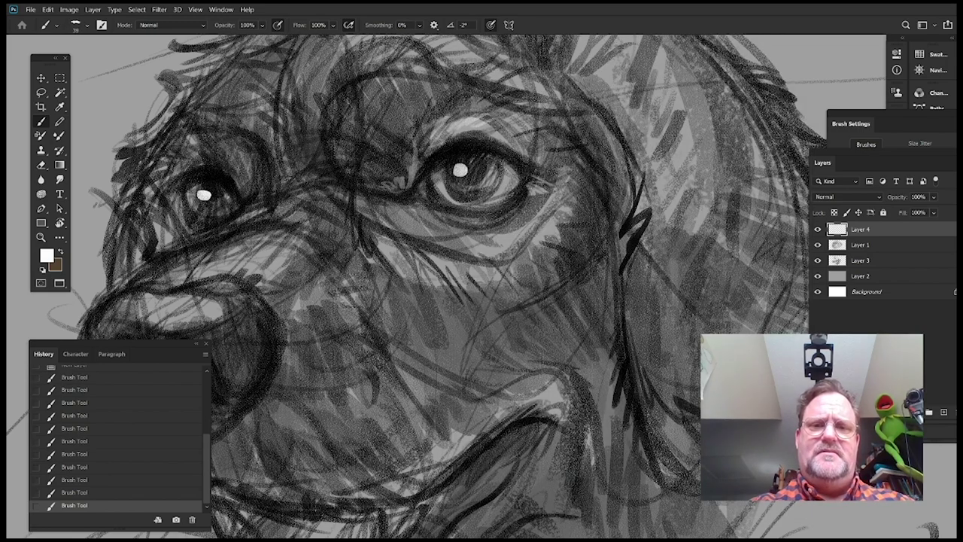
pyautogui.moveTo(505, 174); pyautogui.dragTo(496, 189)
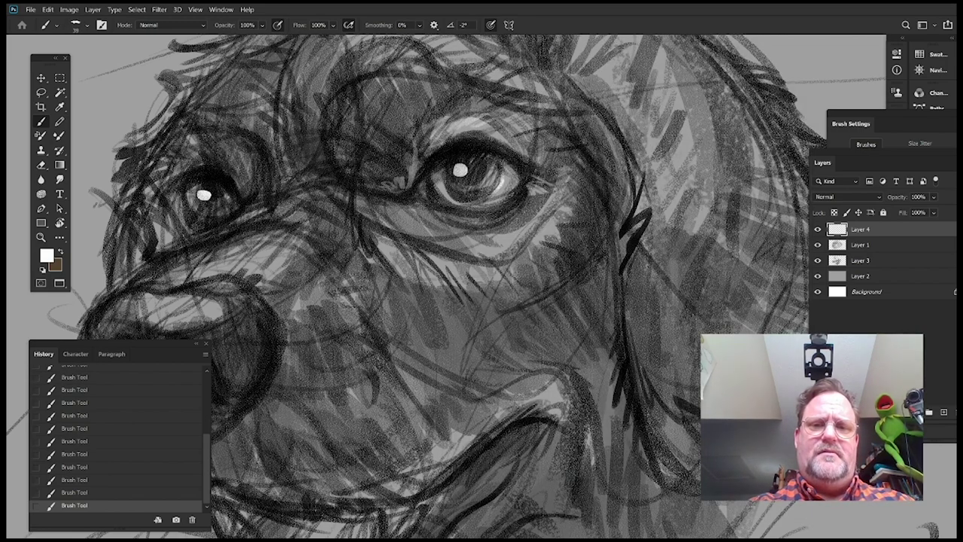
# Paint short light strokes beneath the far eye along the muzzle's edge and on the brow above that eye
pyautogui.moveTo(429, 253); pyautogui.dragTo(587, 235)
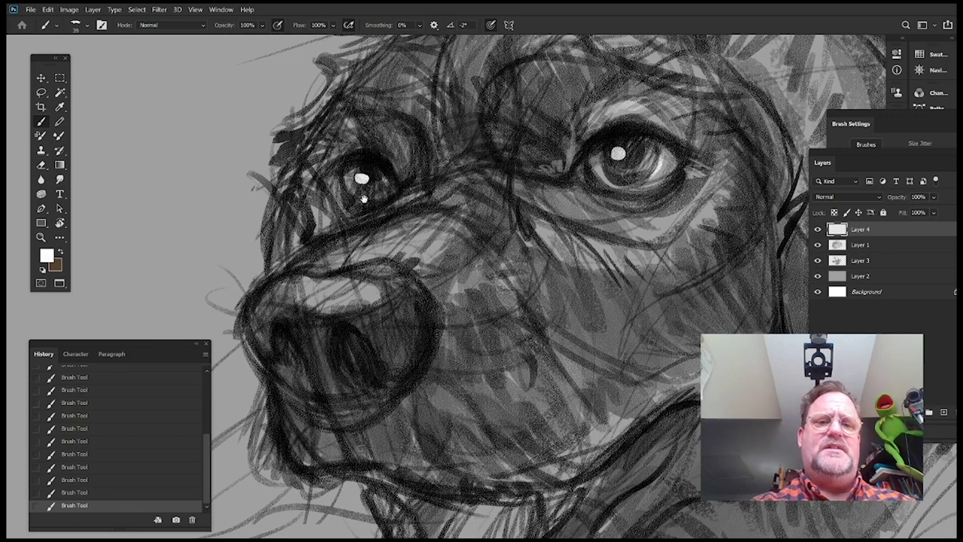
pyautogui.moveTo(363, 198)
pyautogui.mouseDown()
pyautogui.moveTo(432, 311)
pyautogui.moveTo(494, 271)
pyautogui.moveTo(492, 221)
pyautogui.moveTo(494, 236)
pyautogui.mouseUp()
pyautogui.moveTo(527, 137); pyautogui.dragTo(528, 167)
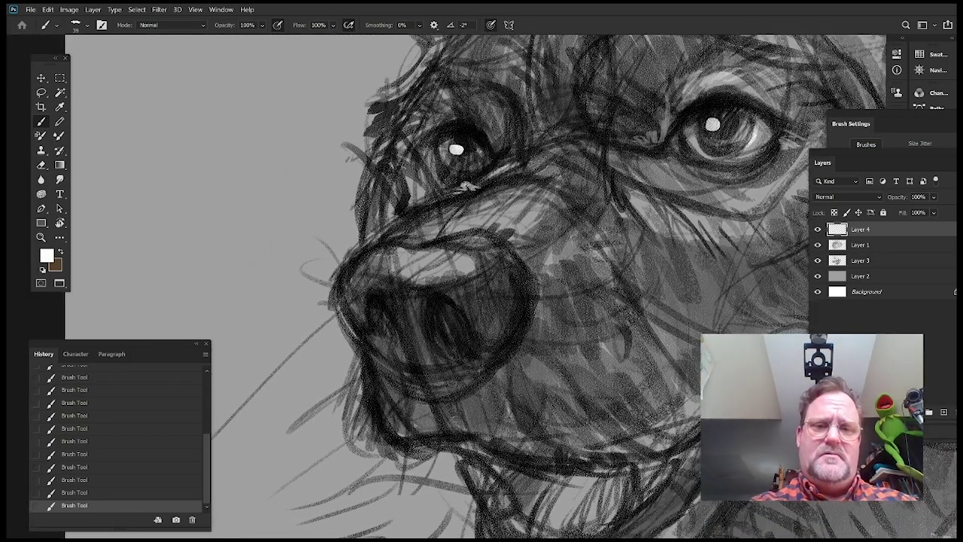
pyautogui.moveTo(436, 202)
pyautogui.mouseDown()
pyautogui.moveTo(426, 211)
pyautogui.moveTo(433, 213)
pyautogui.mouseUp()
pyautogui.moveTo(588, 240); pyautogui.dragTo(538, 251)
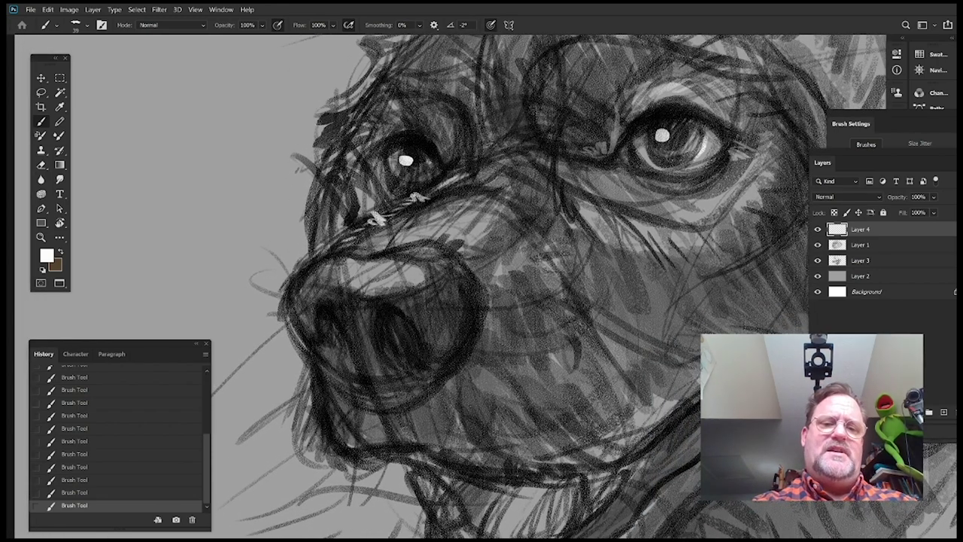
pyautogui.moveTo(521, 201); pyautogui.dragTo(515, 223)
pyautogui.moveTo(504, 132)
pyautogui.mouseDown()
pyautogui.moveTo(499, 176)
pyautogui.moveTo(491, 171)
pyautogui.moveTo(504, 178)
pyautogui.moveTo(477, 204)
pyautogui.mouseUp()
# Enlarge the brush to 59 px and paint light fur strokes at the outer corner of the nearer eye
pyautogui.rightClick(443, 202)
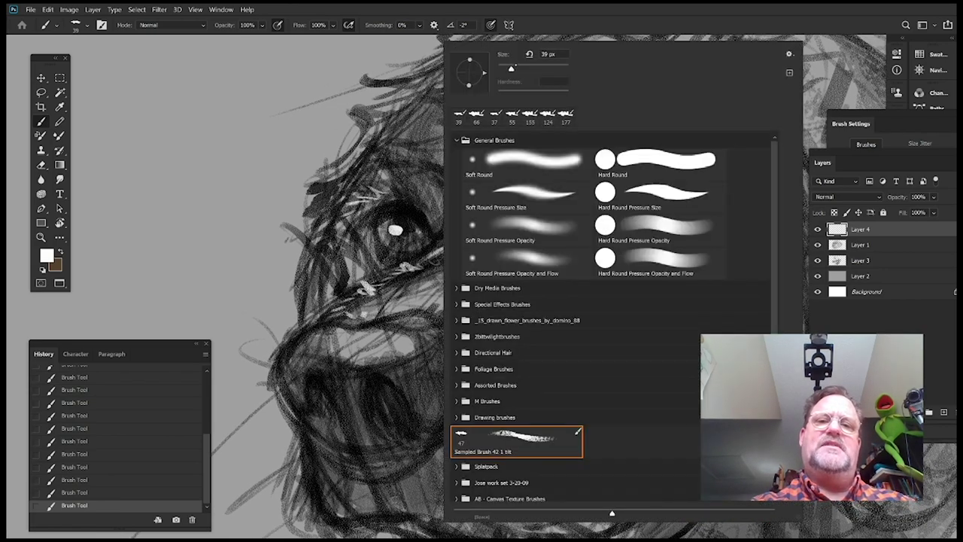
pyautogui.moveTo(511, 69); pyautogui.dragTo(518, 69)
pyautogui.click(379, 140)
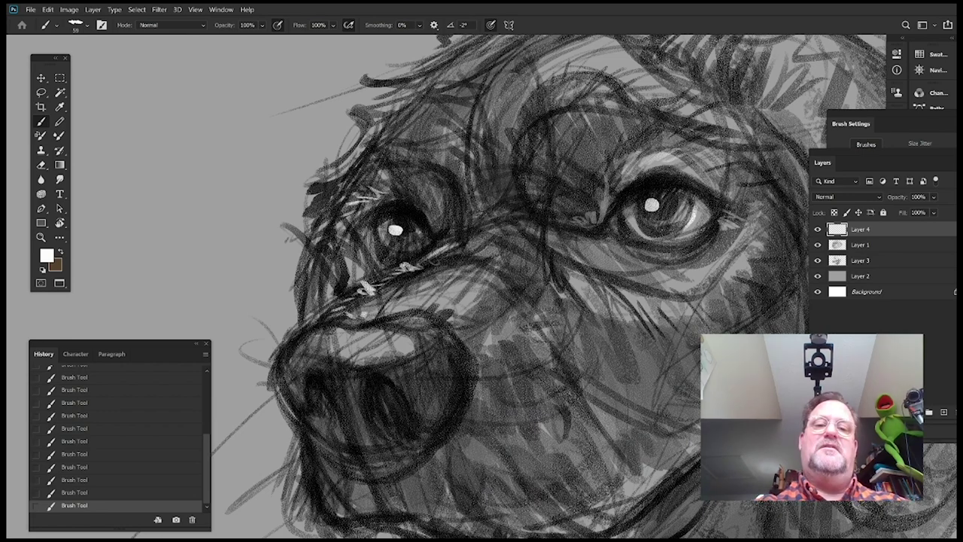
pyautogui.moveTo(700, 241)
pyautogui.mouseDown()
pyautogui.moveTo(693, 216)
pyautogui.moveTo(641, 259)
pyautogui.moveTo(645, 234)
pyautogui.moveTo(593, 247)
pyautogui.mouseUp()
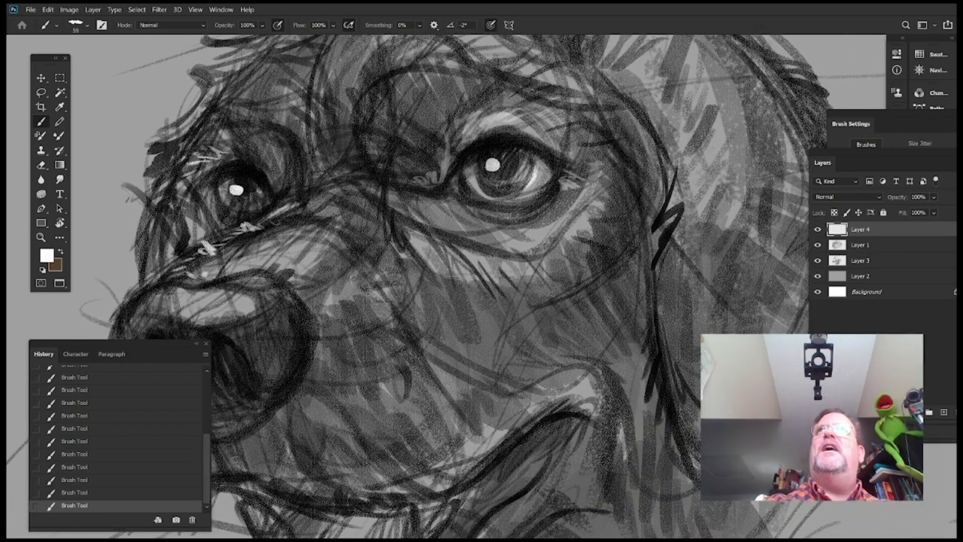
pyautogui.moveTo(644, 205); pyautogui.dragTo(665, 213)
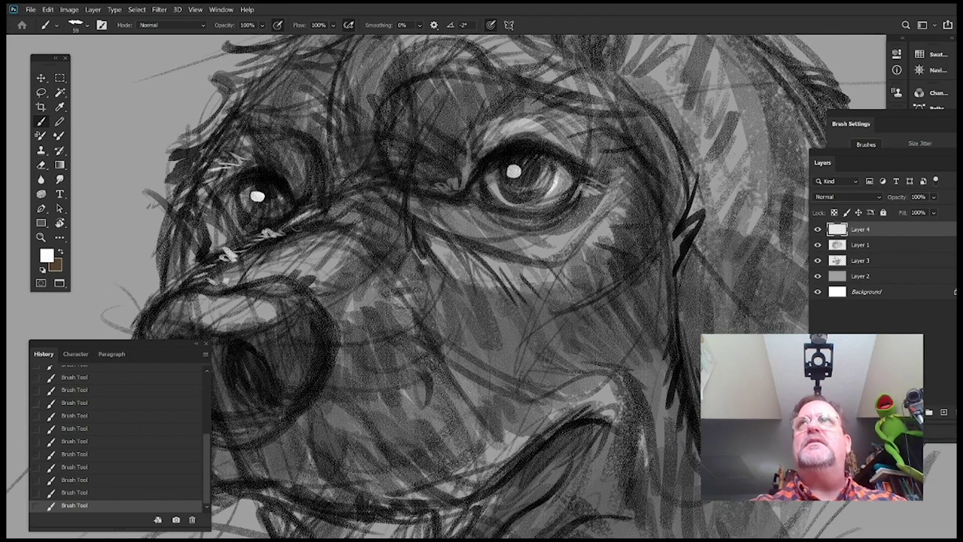
pyautogui.moveTo(625, 246); pyautogui.dragTo(590, 257)
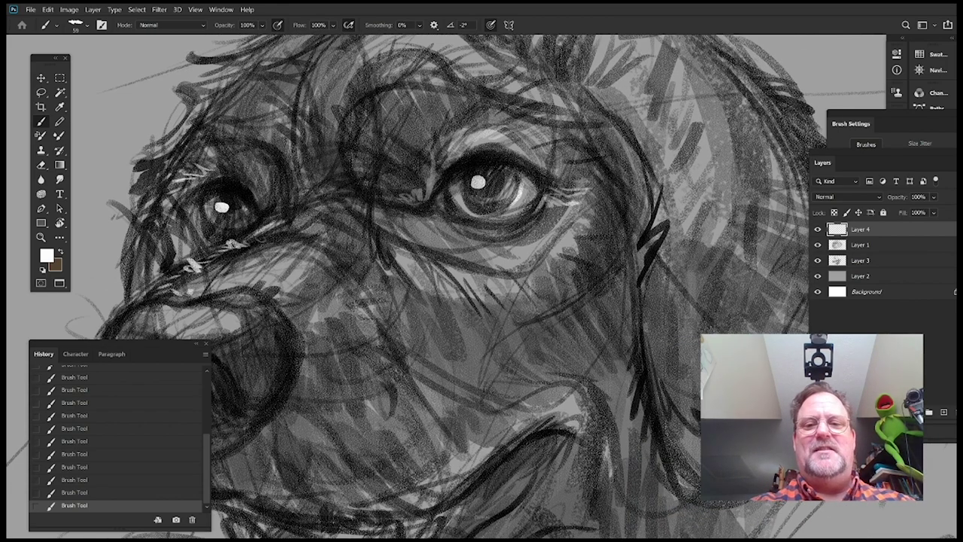
pyautogui.moveTo(483, 517); pyautogui.dragTo(476, 495)
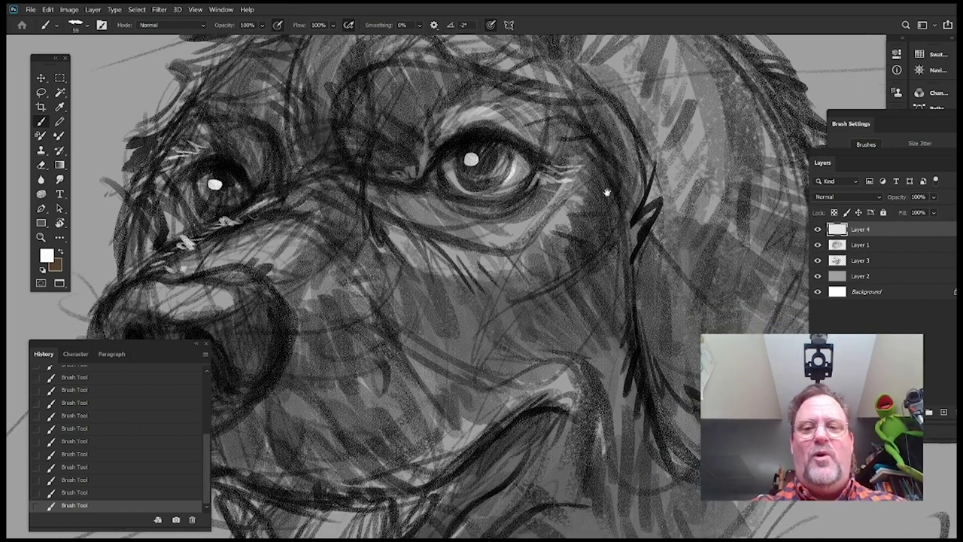
# Paint light fur strokes beneath the nearer eye, from the lower lid out towards the cheek
pyautogui.moveTo(640, 197); pyautogui.dragTo(671, 188)
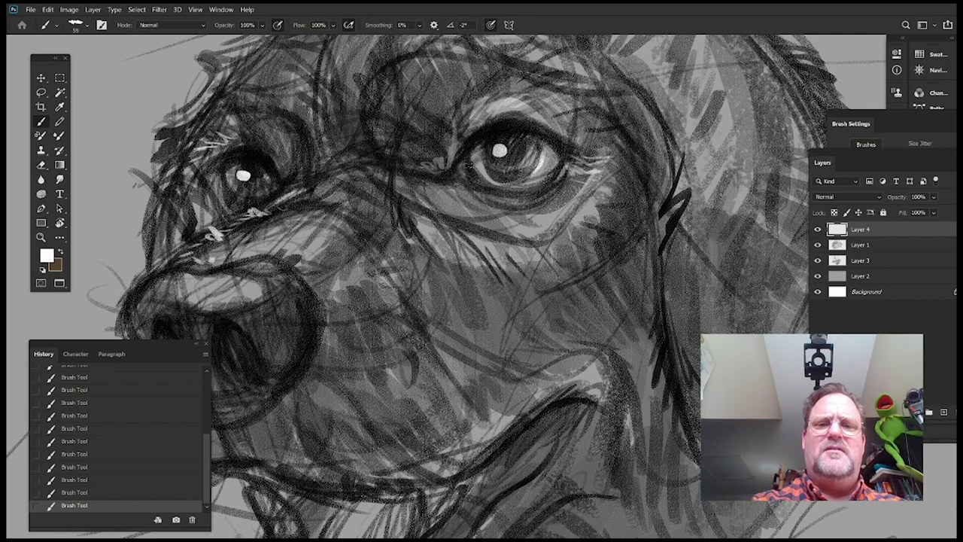
pyautogui.moveTo(588, 186)
pyautogui.mouseDown()
pyautogui.moveTo(580, 204)
pyautogui.moveTo(620, 198)
pyautogui.mouseUp()
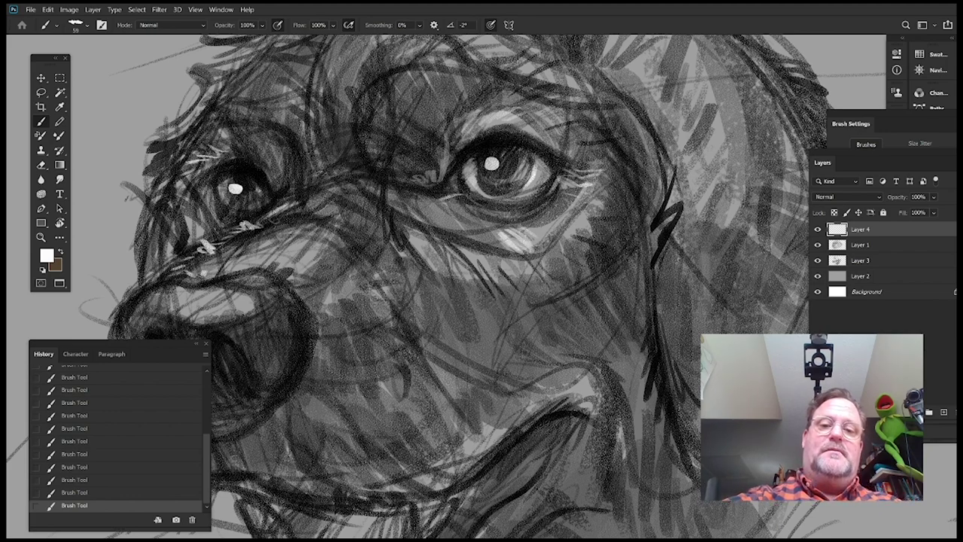
pyautogui.moveTo(591, 227)
pyautogui.mouseDown()
pyautogui.moveTo(584, 299)
pyautogui.moveTo(592, 235)
pyautogui.moveTo(648, 308)
pyautogui.moveTo(673, 240)
pyautogui.mouseUp()
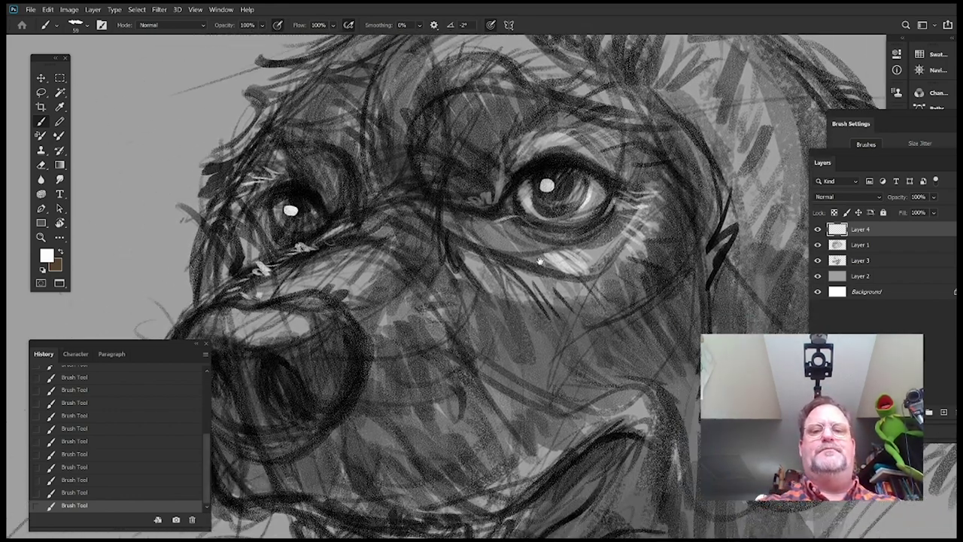
pyautogui.moveTo(548, 269)
pyautogui.mouseDown()
pyautogui.moveTo(534, 283)
pyautogui.moveTo(579, 248)
pyautogui.mouseUp()
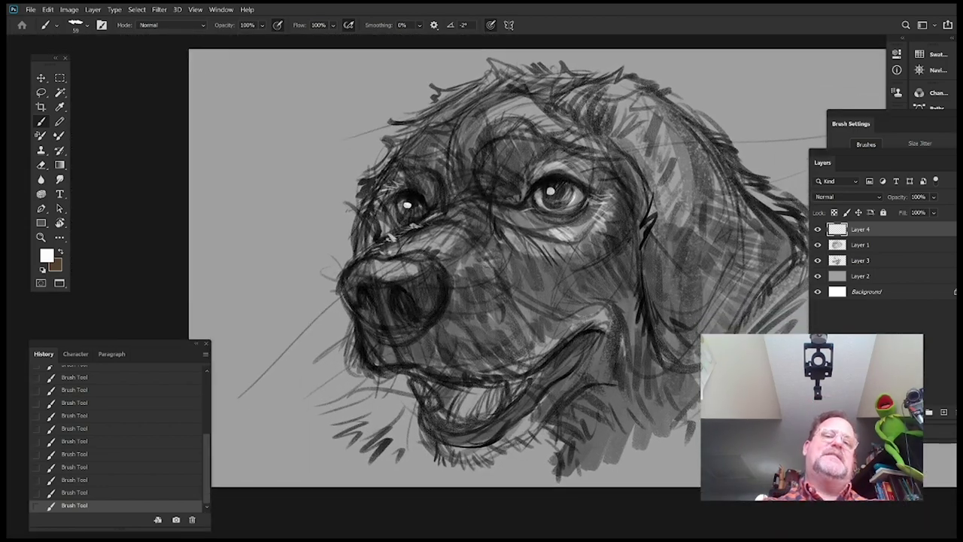
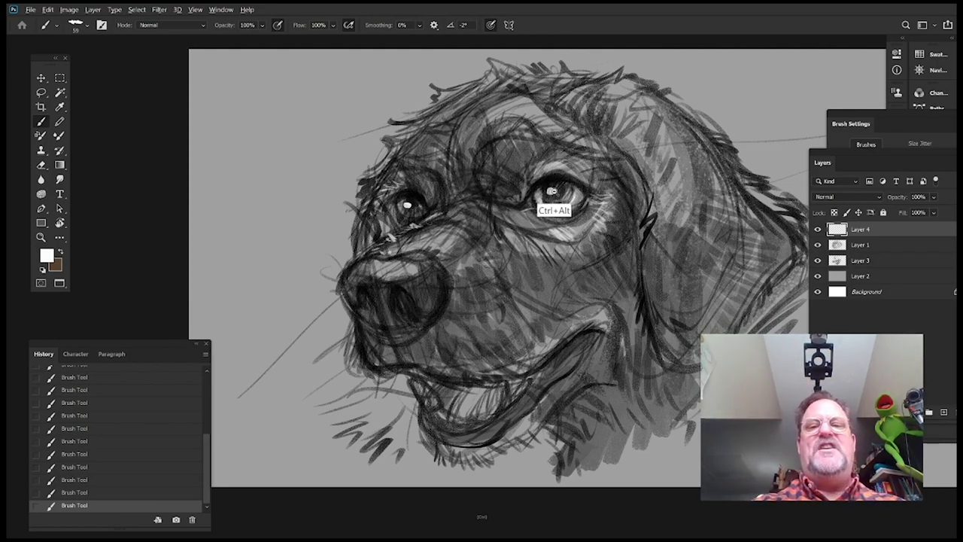
# Paint light fur strokes along the inner edge of the brow above the nearer eye and onto the forehead
pyautogui.moveTo(555, 195); pyautogui.dragTo(591, 246)
pyautogui.scroll(-2, 591, 246)
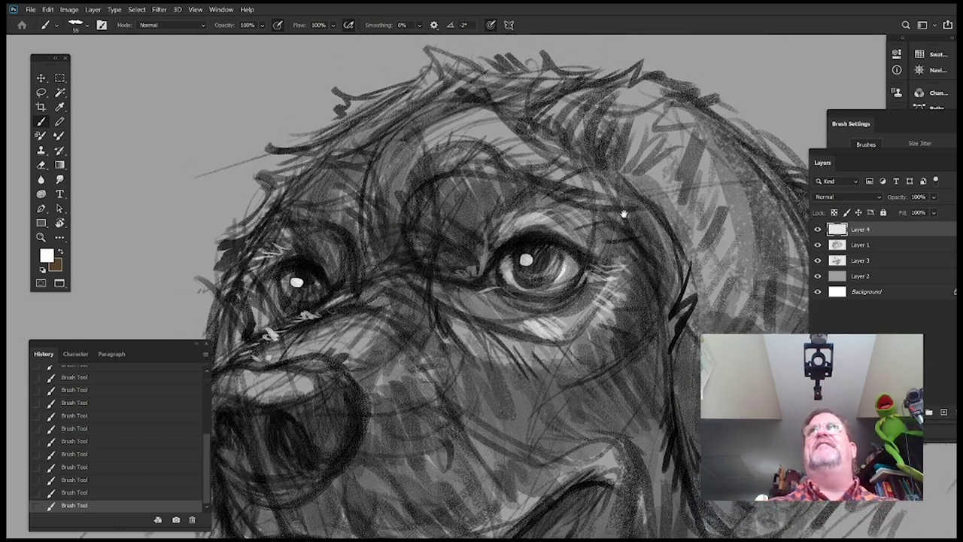
pyautogui.moveTo(385, 155); pyautogui.dragTo(397, 184)
pyautogui.moveTo(531, 145); pyautogui.dragTo(516, 163)
pyautogui.moveTo(376, 146); pyautogui.dragTo(391, 188)
pyautogui.moveTo(404, 140); pyautogui.dragTo(391, 187)
pyautogui.moveTo(411, 144)
pyautogui.mouseDown()
pyautogui.moveTo(398, 179)
pyautogui.moveTo(424, 167)
pyautogui.mouseUp()
pyautogui.moveTo(483, 261); pyautogui.dragTo(547, 234)
pyautogui.moveTo(412, 169); pyautogui.dragTo(434, 205)
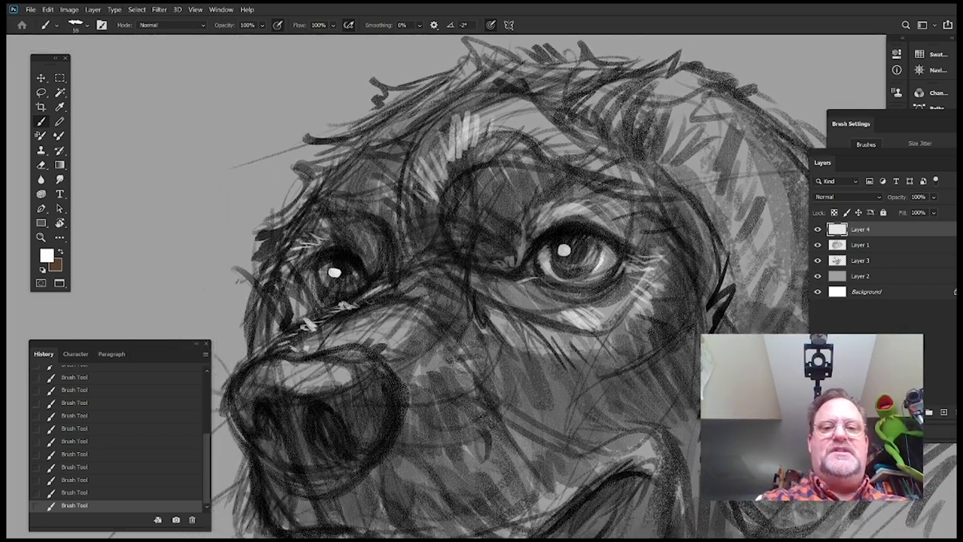
pyautogui.moveTo(516, 249); pyautogui.dragTo(532, 248)
# Enlarge the brush to 77 px and paint light fur strokes on top of the head beside the base of the ear
pyautogui.rightClick(445, 181)
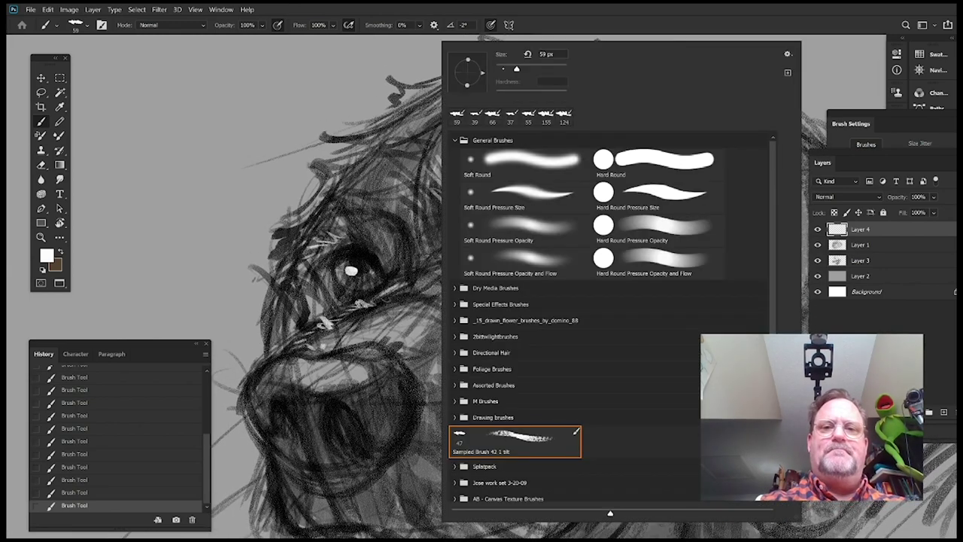
pyautogui.moveTo(517, 69); pyautogui.dragTo(523, 69)
pyautogui.press('Return')
pyautogui.moveTo(618, 181)
pyautogui.mouseDown()
pyautogui.moveTo(585, 179)
pyautogui.moveTo(444, 211)
pyautogui.mouseUp()
pyautogui.moveTo(447, 133); pyautogui.dragTo(486, 98)
pyautogui.moveTo(456, 138); pyautogui.dragTo(503, 114)
pyautogui.moveTo(471, 161)
pyautogui.mouseDown()
pyautogui.moveTo(513, 128)
pyautogui.moveTo(528, 168)
pyautogui.mouseUp()
pyautogui.moveTo(468, 242)
pyautogui.mouseDown()
pyautogui.moveTo(509, 230)
pyautogui.moveTo(500, 238)
pyautogui.mouseUp()
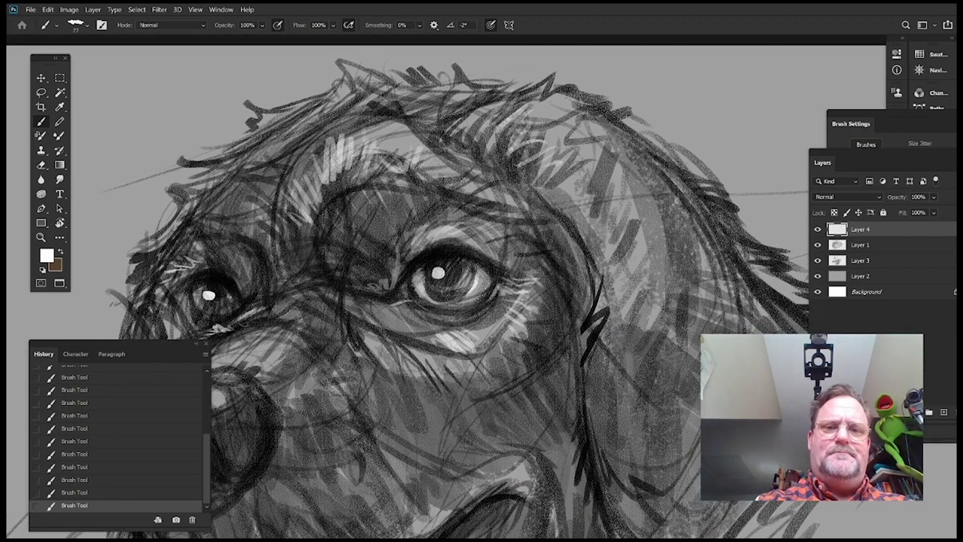
# Paint bright fur strokes across the forehead above the nearer eye's brow
pyautogui.moveTo(578, 259); pyautogui.dragTo(607, 281)
pyautogui.moveTo(408, 140)
pyautogui.mouseDown()
pyautogui.moveTo(380, 170)
pyautogui.moveTo(434, 166)
pyautogui.moveTo(458, 190)
pyautogui.mouseUp()
pyautogui.moveTo(560, 280); pyautogui.dragTo(560, 231)
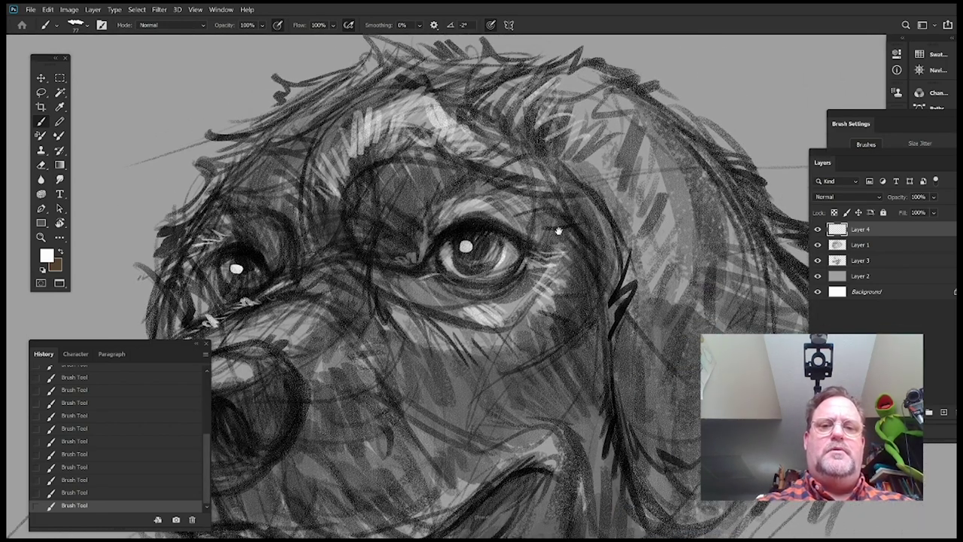
pyautogui.moveTo(447, 100); pyautogui.dragTo(474, 136)
pyautogui.moveTo(458, 122); pyautogui.dragTo(480, 138)
pyautogui.moveTo(512, 226)
pyautogui.mouseDown()
pyautogui.moveTo(548, 198)
pyautogui.moveTo(534, 198)
pyautogui.mouseUp()
pyautogui.moveTo(411, 241); pyautogui.dragTo(503, 228)
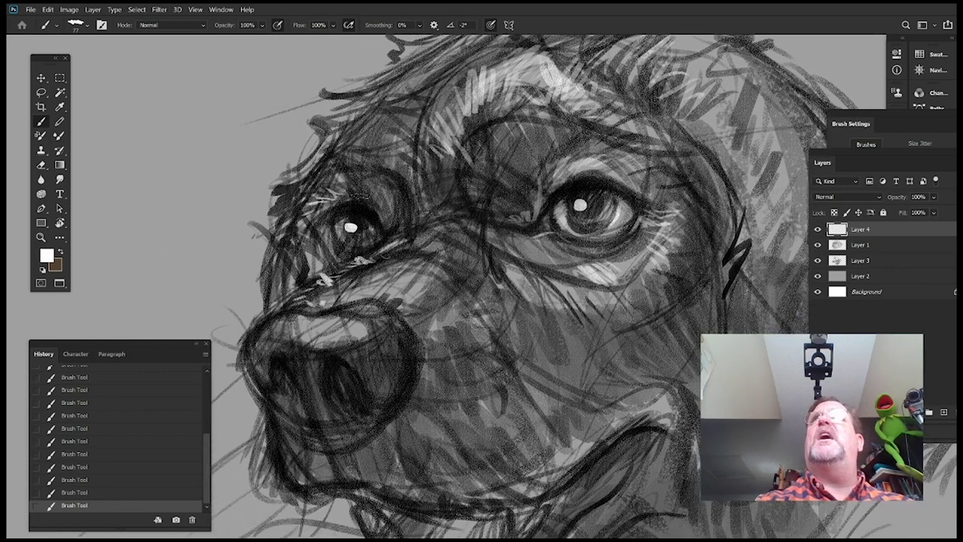
# Paint light fur strokes between the eyes, beside the inner brow of the far eye
pyautogui.moveTo(384, 157); pyautogui.dragTo(405, 218)
pyautogui.moveTo(414, 170); pyautogui.dragTo(415, 232)
pyautogui.moveTo(419, 146); pyautogui.dragTo(423, 225)
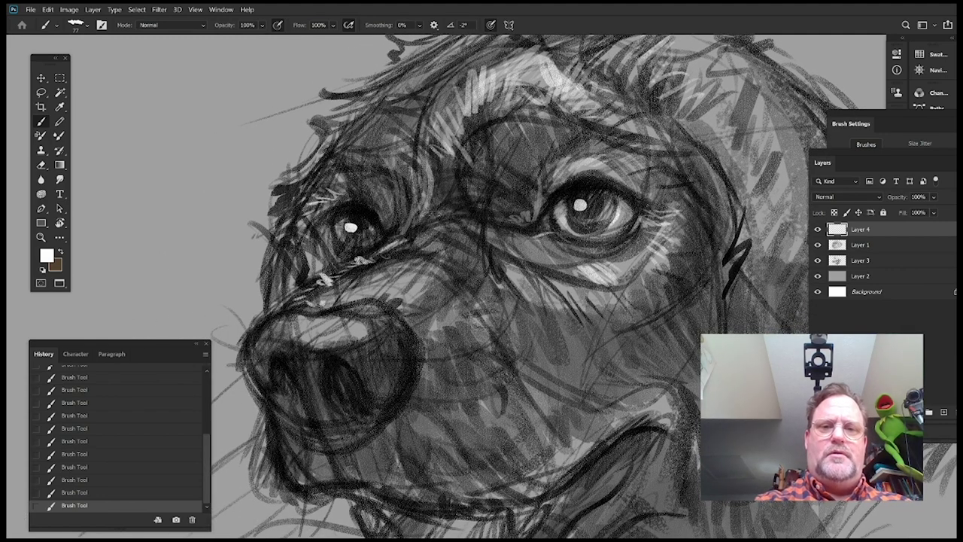
pyautogui.moveTo(441, 160); pyautogui.dragTo(444, 197)
pyautogui.moveTo(452, 155)
pyautogui.mouseDown()
pyautogui.moveTo(458, 189)
pyautogui.moveTo(462, 158)
pyautogui.mouseUp()
pyautogui.moveTo(456, 213)
pyautogui.mouseDown()
pyautogui.moveTo(471, 158)
pyautogui.moveTo(450, 167)
pyautogui.mouseUp()
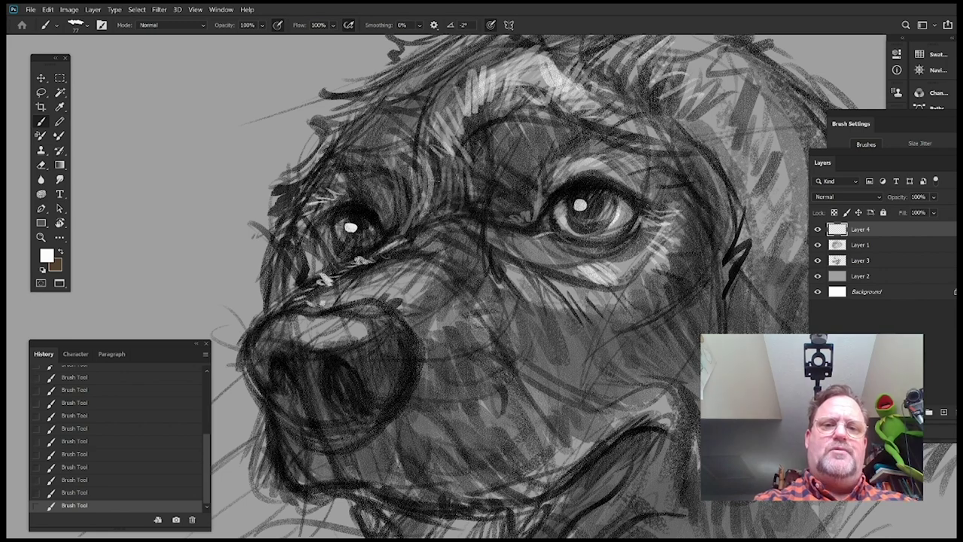
# Paint light fur strokes beside the far eye's inner corner and along the bridge between the eyes
pyautogui.moveTo(418, 211)
pyautogui.mouseDown()
pyautogui.moveTo(432, 174)
pyautogui.moveTo(389, 209)
pyautogui.mouseUp()
pyautogui.moveTo(400, 195); pyautogui.dragTo(387, 217)
pyautogui.moveTo(533, 258)
pyautogui.mouseDown()
pyautogui.moveTo(559, 248)
pyautogui.moveTo(553, 226)
pyautogui.mouseUp()
pyautogui.moveTo(400, 210)
pyautogui.mouseDown()
pyautogui.moveTo(416, 164)
pyautogui.moveTo(400, 170)
pyautogui.moveTo(455, 175)
pyautogui.mouseUp()
pyautogui.moveTo(526, 218)
pyautogui.mouseDown()
pyautogui.moveTo(521, 229)
pyautogui.moveTo(515, 211)
pyautogui.mouseUp()
pyautogui.moveTo(394, 217); pyautogui.dragTo(422, 182)
pyautogui.moveTo(411, 211)
pyautogui.mouseDown()
pyautogui.moveTo(438, 174)
pyautogui.moveTo(465, 179)
pyautogui.mouseUp()
pyautogui.moveTo(449, 210)
pyautogui.mouseDown()
pyautogui.moveTo(468, 191)
pyautogui.moveTo(469, 200)
pyautogui.mouseUp()
# Paint small highlight touches on top of the nose and the muzzle just above it
pyautogui.moveTo(570, 251); pyautogui.dragTo(552, 301)
pyautogui.moveTo(640, 295); pyautogui.dragTo(647, 235)
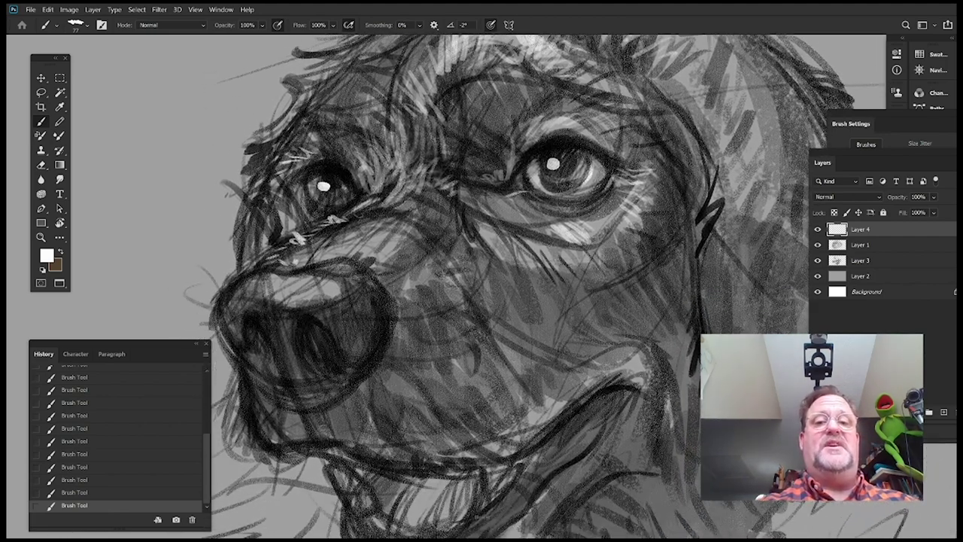
pyautogui.moveTo(482, 241); pyautogui.dragTo(534, 186)
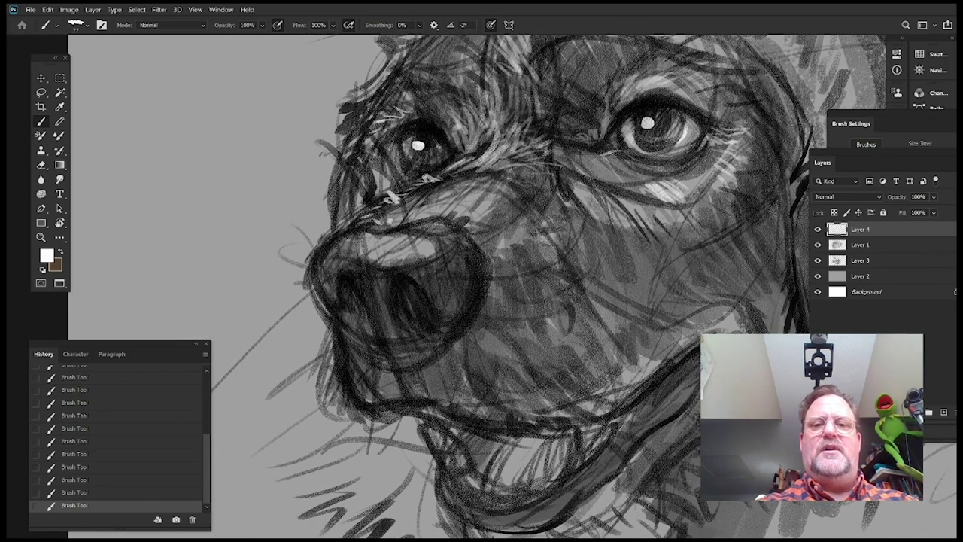
pyautogui.moveTo(557, 202); pyautogui.dragTo(563, 216)
pyautogui.moveTo(494, 275); pyautogui.dragTo(587, 216)
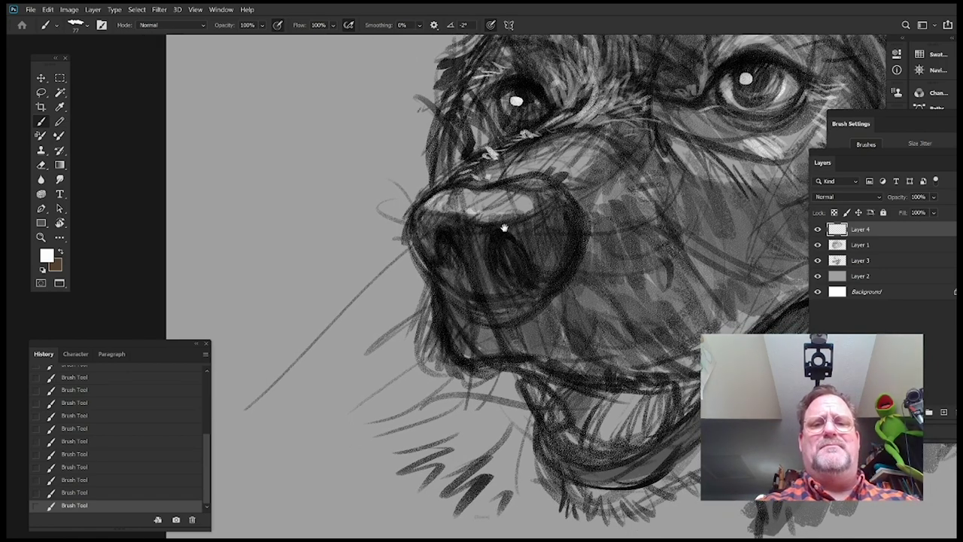
pyautogui.moveTo(588, 193); pyautogui.dragTo(525, 239)
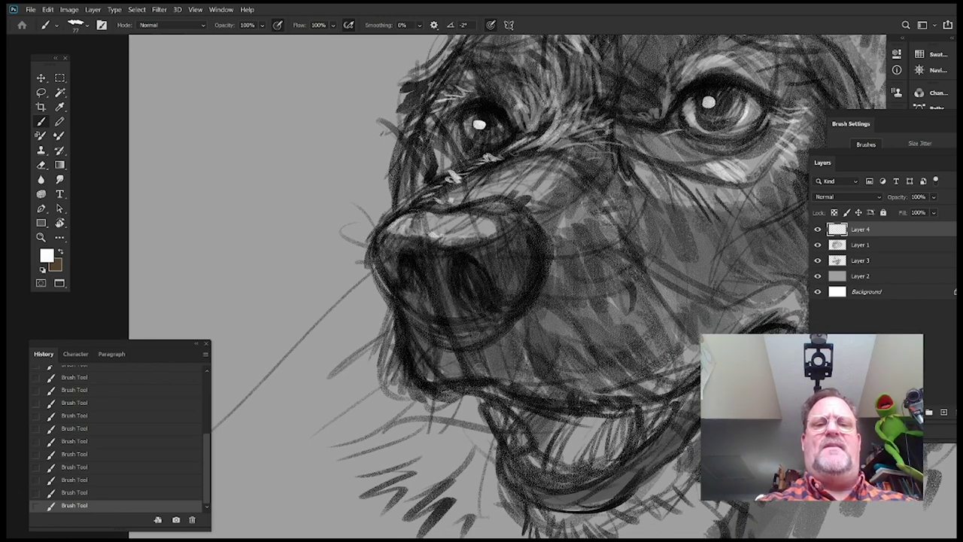
pyautogui.moveTo(479, 203); pyautogui.dragTo(507, 214)
pyautogui.moveTo(588, 246); pyautogui.dragTo(593, 172)
pyautogui.moveTo(515, 239)
pyautogui.mouseDown()
pyautogui.moveTo(484, 250)
pyautogui.moveTo(486, 296)
pyautogui.moveTo(483, 264)
pyautogui.mouseUp()
# Reduce the brush to 48 px and paint light accents inside both nostrils and along the nose's side edge
pyautogui.rightClick(446, 203)
pyautogui.press('Return')
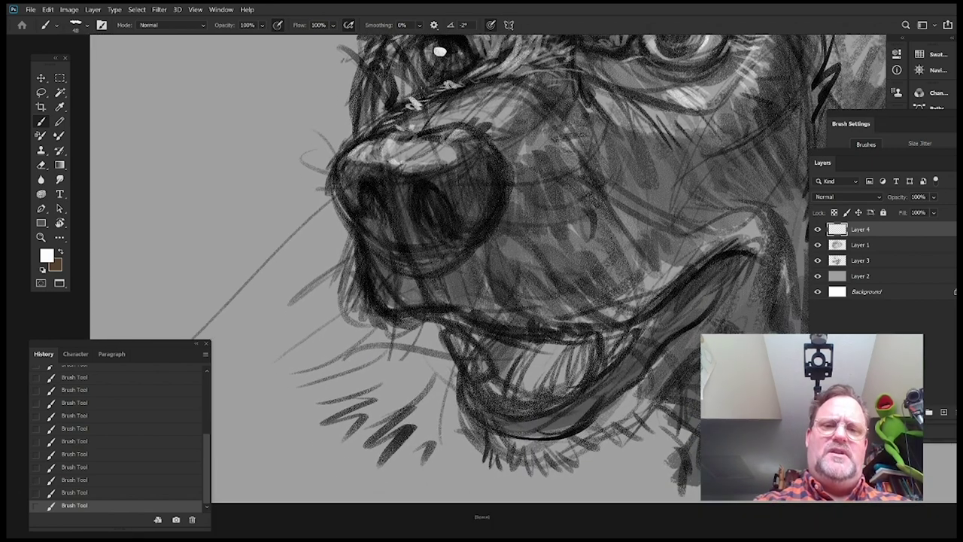
pyautogui.moveTo(497, 205); pyautogui.dragTo(521, 200)
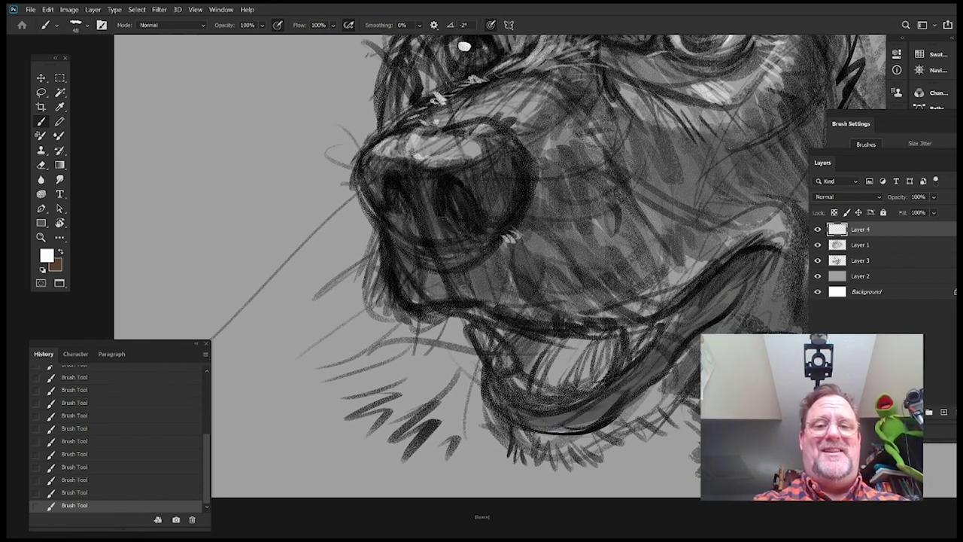
pyautogui.moveTo(446, 206); pyautogui.dragTo(468, 235)
pyautogui.moveTo(566, 193); pyautogui.dragTo(555, 182)
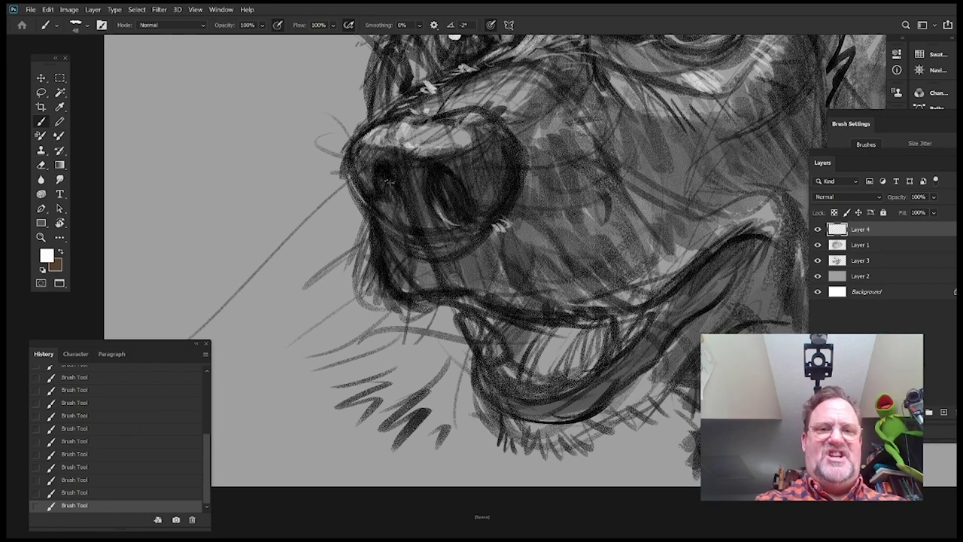
pyautogui.moveTo(389, 181); pyautogui.dragTo(392, 216)
pyautogui.moveTo(609, 223)
pyautogui.mouseDown()
pyautogui.moveTo(584, 339)
pyautogui.moveTo(569, 300)
pyautogui.mouseUp()
pyautogui.moveTo(585, 234)
pyautogui.mouseDown()
pyautogui.moveTo(572, 241)
pyautogui.moveTo(563, 226)
pyautogui.mouseUp()
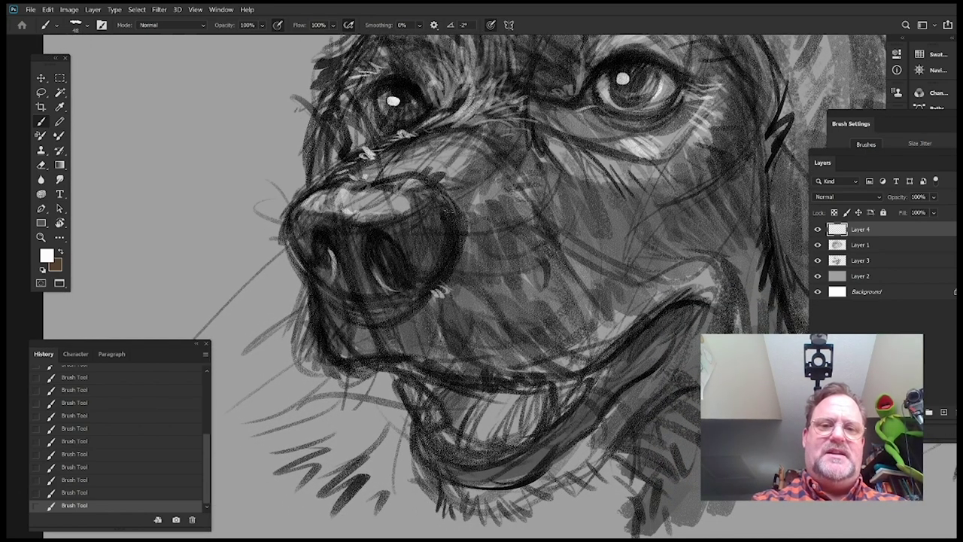
pyautogui.moveTo(564, 263); pyautogui.dragTo(600, 265)
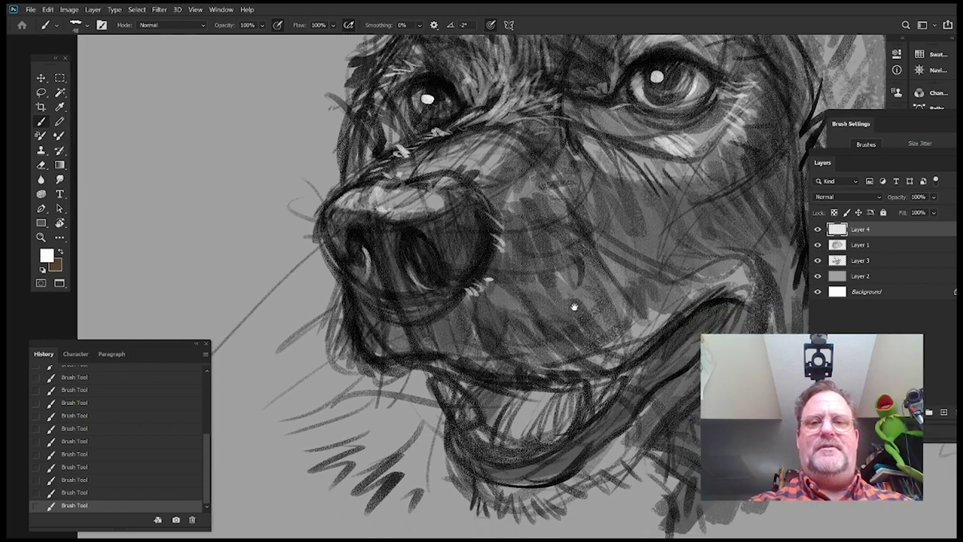
pyautogui.moveTo(574, 306); pyautogui.dragTo(579, 417)
# Paint short light fur strokes beneath the far eye, along its lower lid
pyautogui.moveTo(453, 211); pyautogui.dragTo(503, 198)
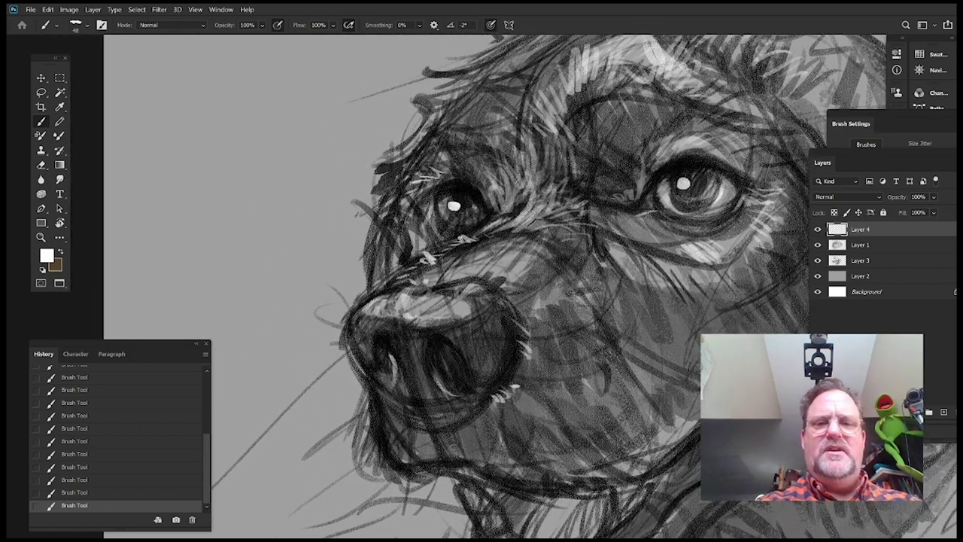
pyautogui.moveTo(459, 232); pyautogui.dragTo(451, 241)
pyautogui.moveTo(573, 257)
pyautogui.mouseDown()
pyautogui.moveTo(534, 323)
pyautogui.moveTo(552, 277)
pyautogui.mouseUp()
pyautogui.moveTo(542, 230)
pyautogui.mouseDown()
pyautogui.moveTo(553, 219)
pyautogui.moveTo(547, 296)
pyautogui.moveTo(521, 268)
pyautogui.moveTo(533, 262)
pyautogui.mouseUp()
# Set the brush to 61 px and paint light fur strokes on the outer side of the far eye's brow
pyautogui.rightClick(446, 158)
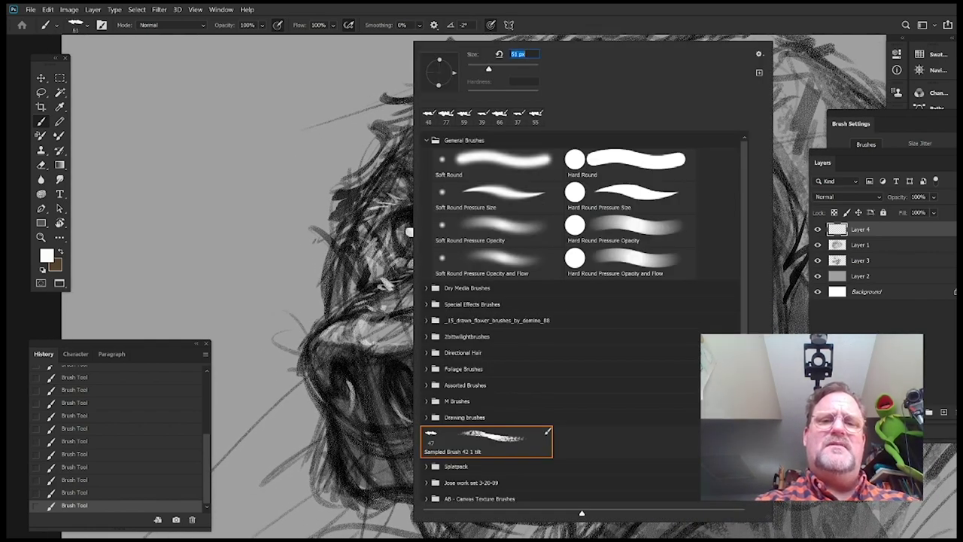
pyautogui.press('Escape')
pyautogui.moveTo(504, 186); pyautogui.dragTo(506, 174)
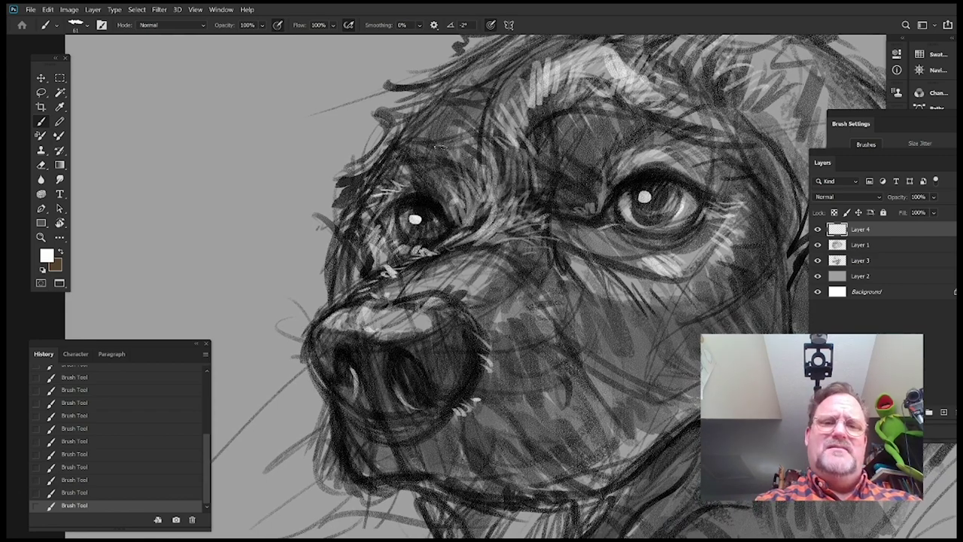
pyautogui.moveTo(401, 183); pyautogui.dragTo(381, 170)
pyautogui.moveTo(394, 184)
pyautogui.mouseDown()
pyautogui.moveTo(365, 176)
pyautogui.moveTo(357, 184)
pyautogui.mouseUp()
pyautogui.moveTo(367, 216); pyautogui.dragTo(352, 198)
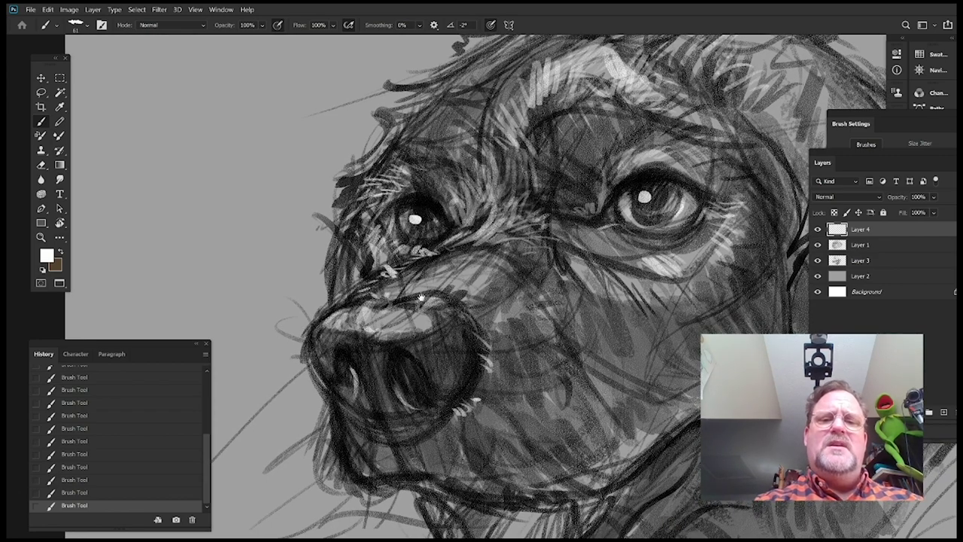
# Extend the light fur strokes up from the far eye's brow toward the edge of the head
pyautogui.moveTo(617, 225); pyautogui.dragTo(572, 210)
pyautogui.moveTo(497, 159); pyautogui.dragTo(514, 180)
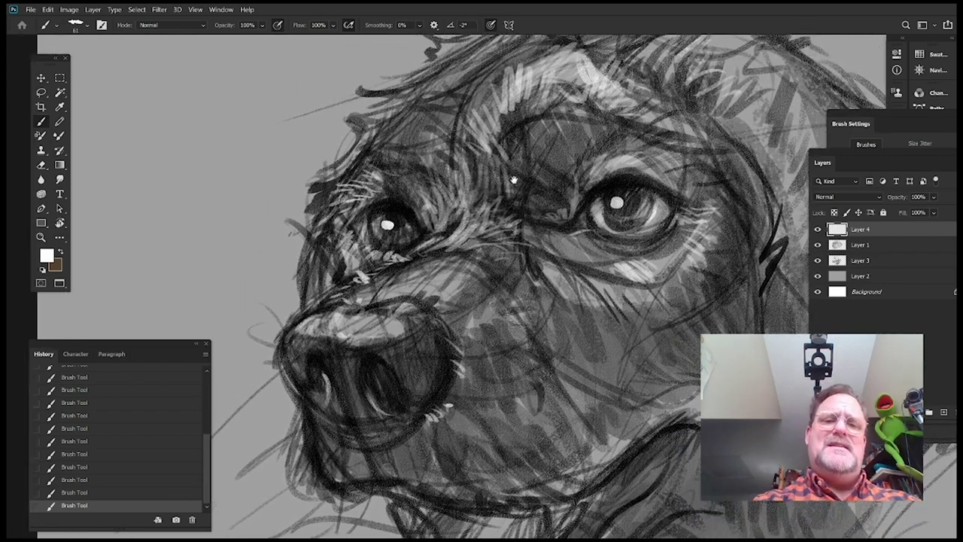
pyautogui.moveTo(381, 164); pyautogui.dragTo(363, 153)
pyautogui.moveTo(381, 161); pyautogui.dragTo(365, 152)
pyautogui.moveTo(551, 131); pyautogui.dragTo(553, 152)
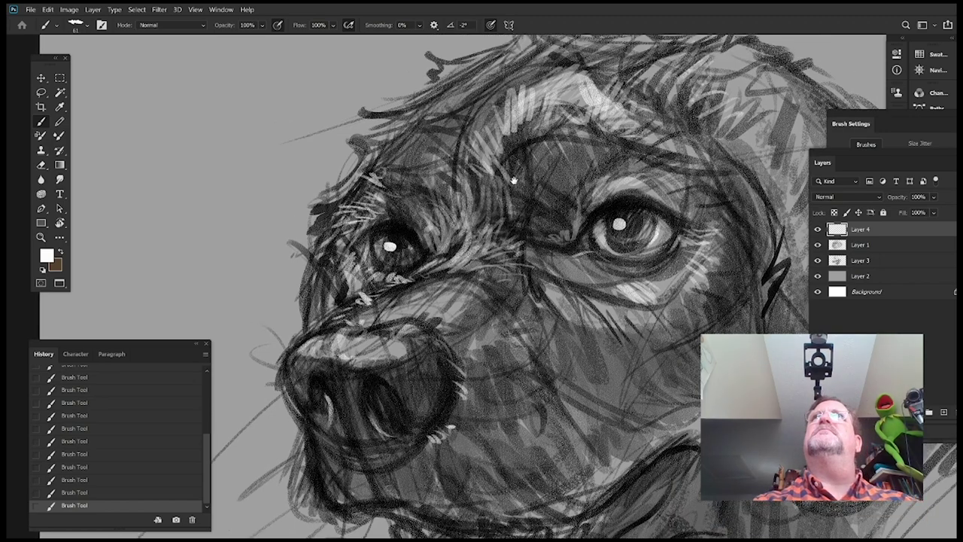
pyautogui.moveTo(514, 181); pyautogui.dragTo(512, 185)
pyautogui.moveTo(400, 168); pyautogui.dragTo(376, 159)
pyautogui.moveTo(404, 164); pyautogui.dragTo(386, 156)
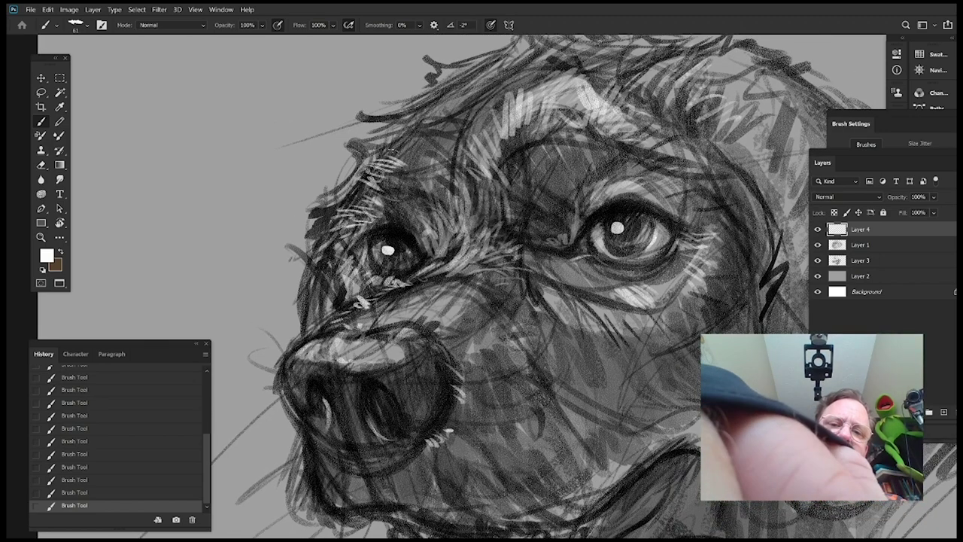
pyautogui.moveTo(471, 151); pyautogui.dragTo(473, 174)
# Paint light fur strokes on the outer end of the nearer eye's brow and around its outer corner
pyautogui.moveTo(724, 294)
pyautogui.mouseDown()
pyautogui.moveTo(620, 248)
pyautogui.moveTo(608, 223)
pyautogui.moveTo(546, 225)
pyautogui.mouseUp()
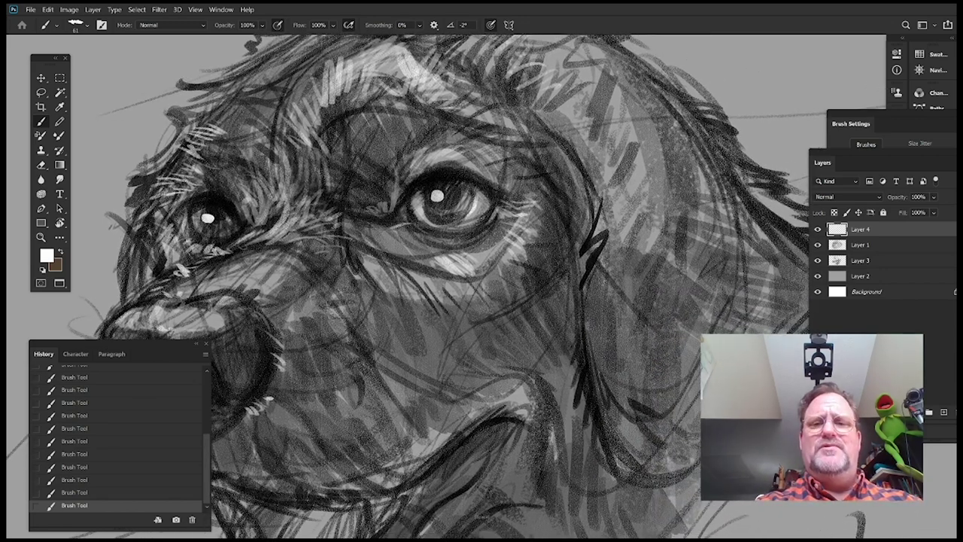
pyautogui.moveTo(633, 223); pyautogui.dragTo(614, 232)
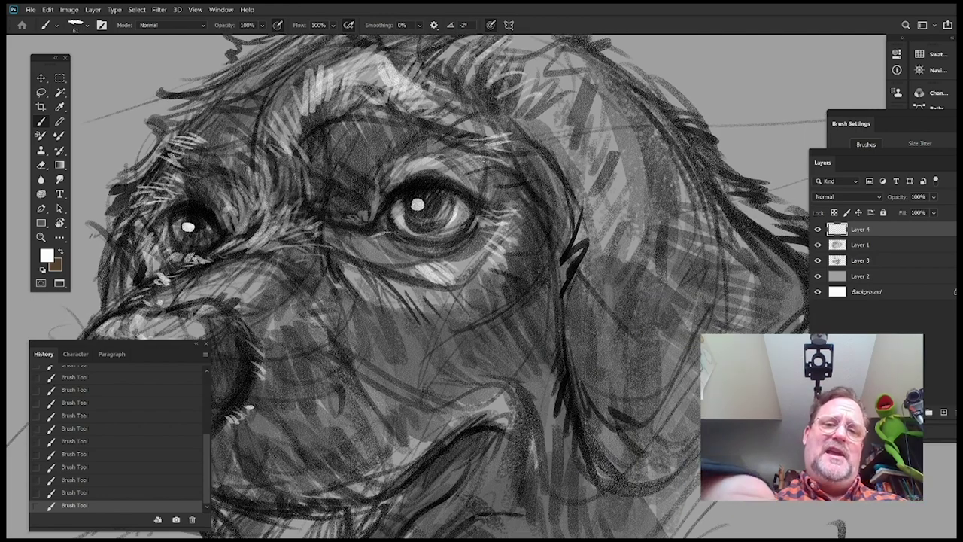
pyautogui.moveTo(514, 294); pyautogui.dragTo(496, 245)
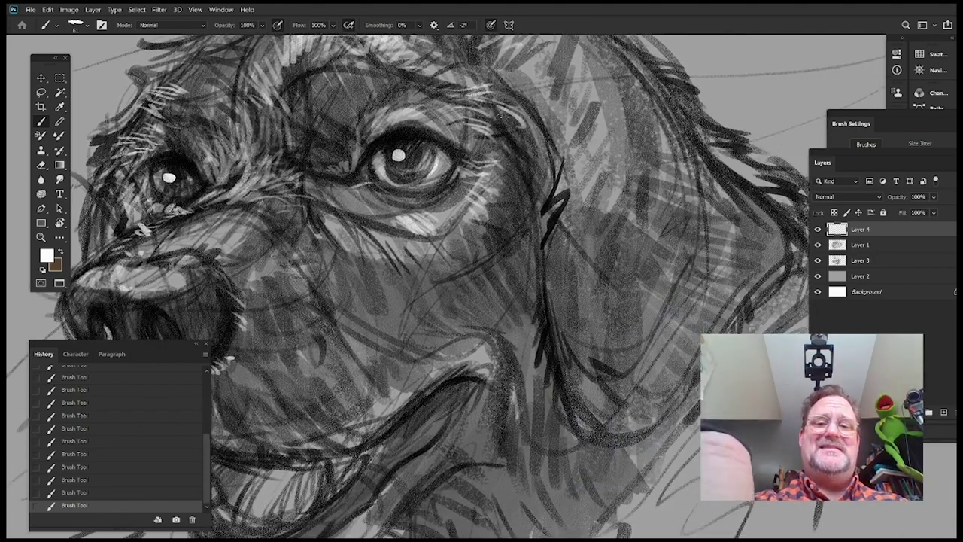
pyautogui.moveTo(596, 269)
pyautogui.mouseDown()
pyautogui.moveTo(623, 234)
pyautogui.moveTo(596, 201)
pyautogui.mouseUp()
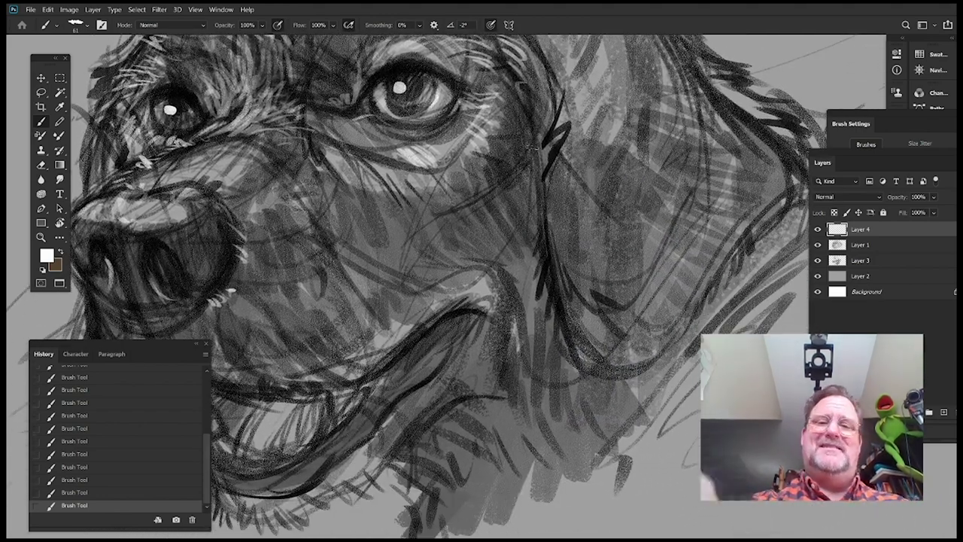
pyautogui.moveTo(527, 165)
pyautogui.mouseDown()
pyautogui.moveTo(658, 226)
pyautogui.moveTo(648, 241)
pyautogui.mouseUp()
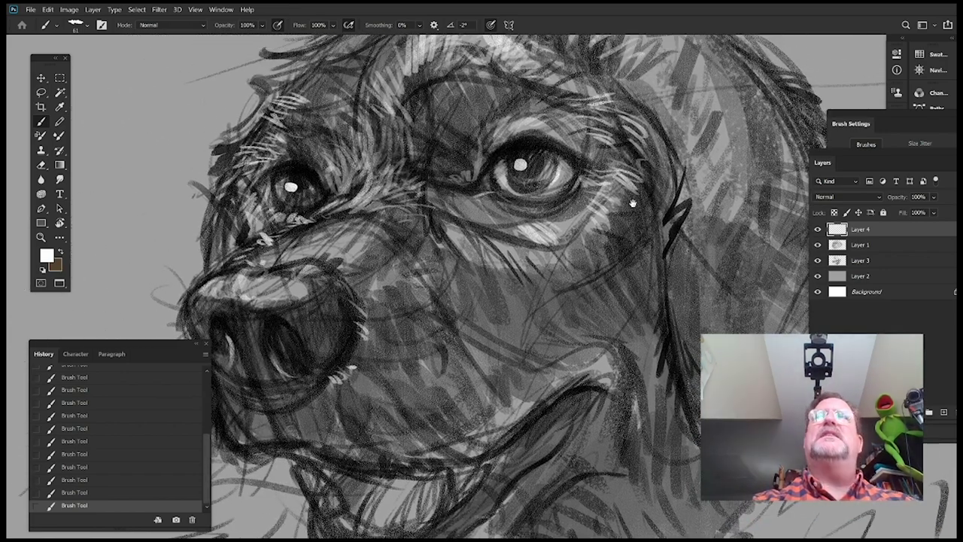
pyautogui.moveTo(618, 201); pyautogui.dragTo(604, 199)
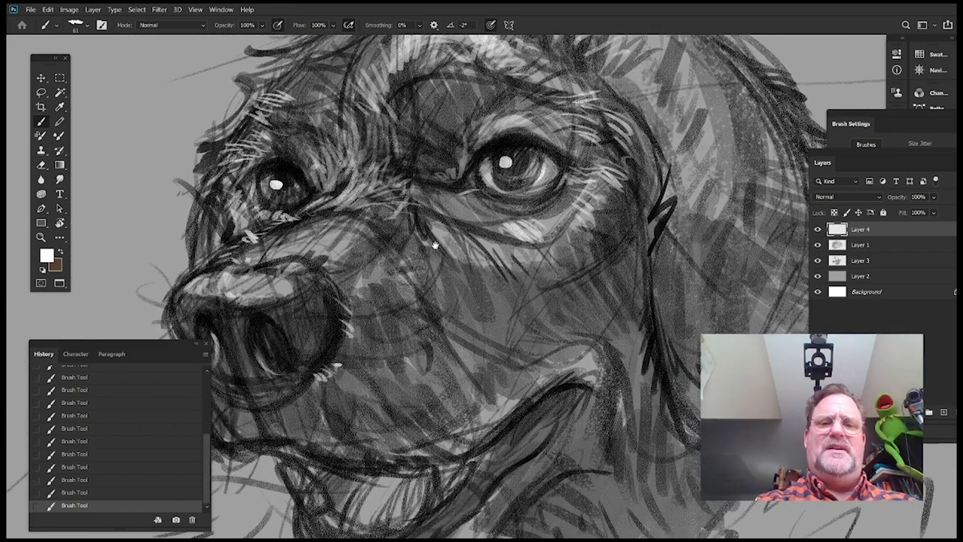
# Paint light fur strokes on the bridge beside the nearer eye, above its upper lid and below its inner corner
pyautogui.moveTo(407, 200); pyautogui.dragTo(470, 181)
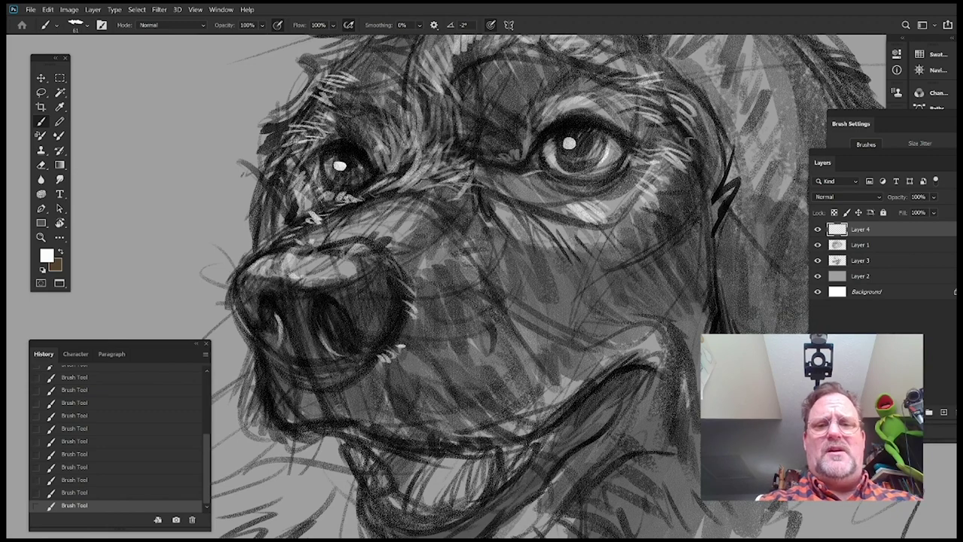
pyautogui.moveTo(632, 213)
pyautogui.mouseDown()
pyautogui.moveTo(579, 267)
pyautogui.moveTo(554, 268)
pyautogui.mouseUp()
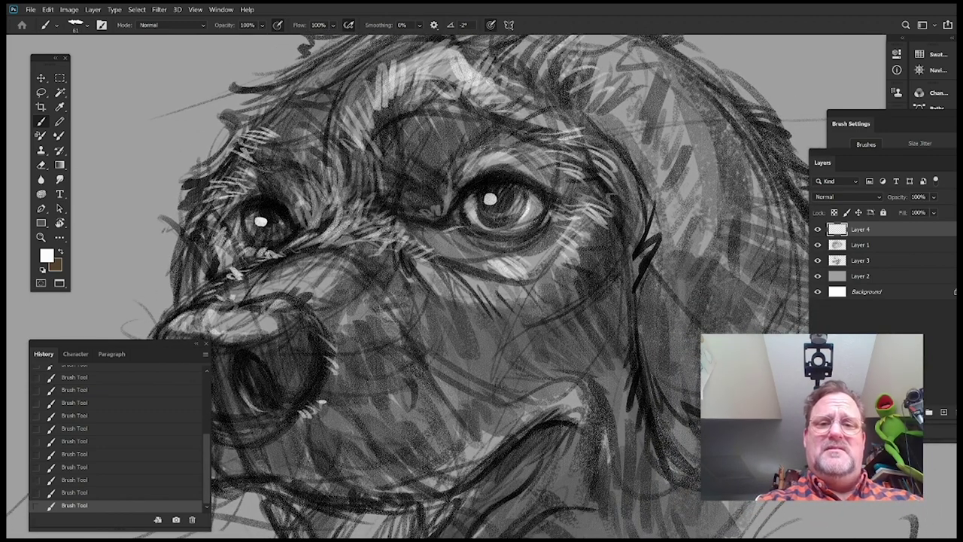
pyautogui.moveTo(452, 177)
pyautogui.mouseDown()
pyautogui.moveTo(471, 141)
pyautogui.moveTo(493, 140)
pyautogui.mouseUp()
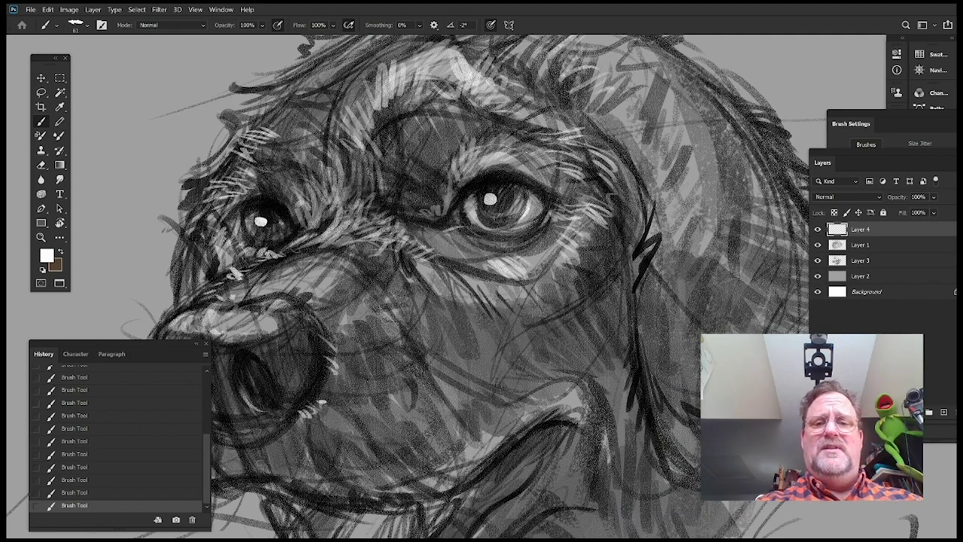
pyautogui.moveTo(566, 240)
pyautogui.mouseDown()
pyautogui.moveTo(554, 193)
pyautogui.moveTo(530, 201)
pyautogui.mouseUp()
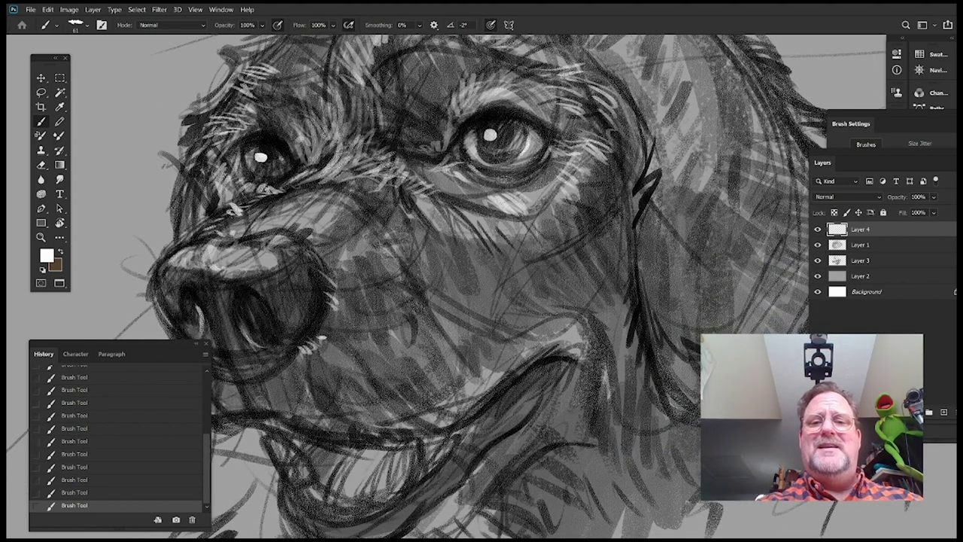
pyautogui.moveTo(638, 233)
pyautogui.mouseDown()
pyautogui.moveTo(695, 222)
pyautogui.moveTo(601, 270)
pyautogui.mouseUp()
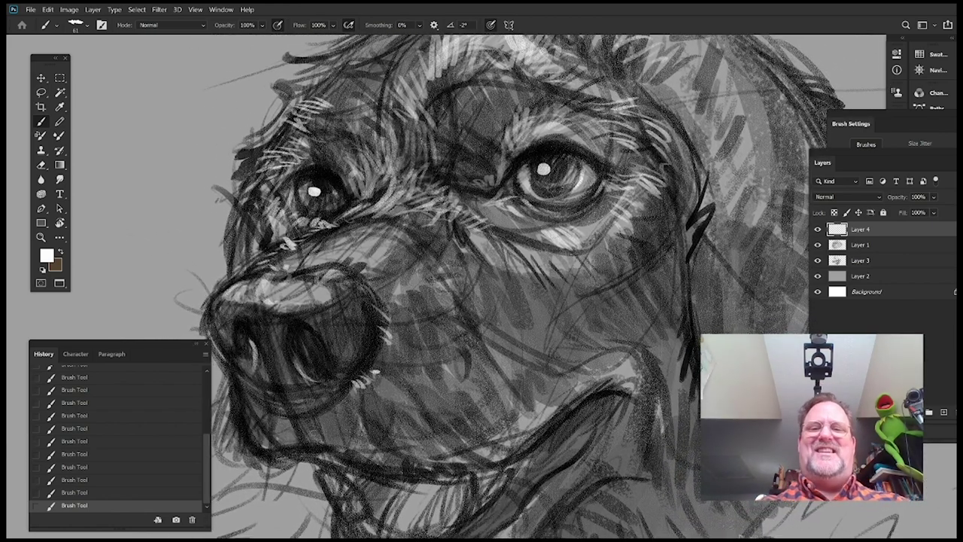
pyautogui.moveTo(673, 267)
pyautogui.mouseDown()
pyautogui.moveTo(553, 253)
pyautogui.moveTo(570, 254)
pyautogui.moveTo(514, 265)
pyautogui.mouseUp()
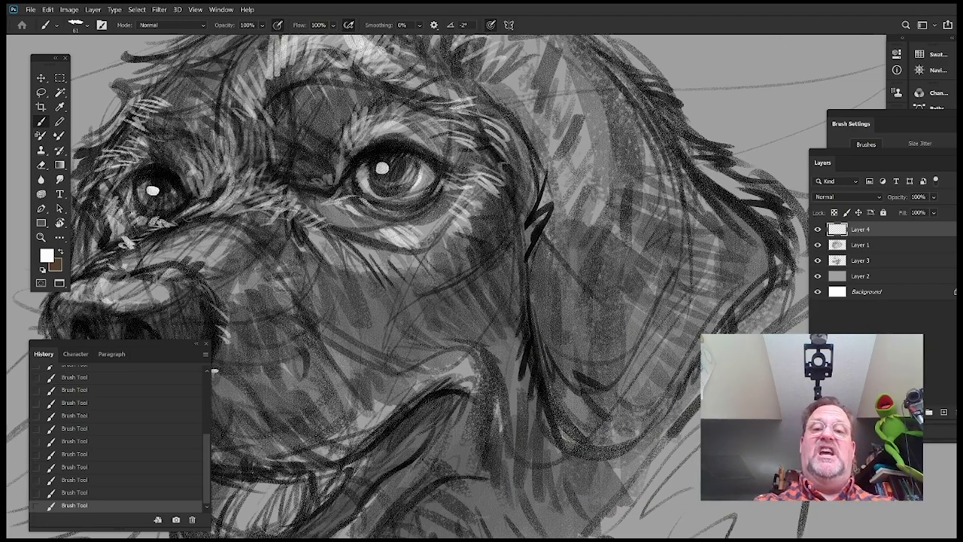
# Paint bright fur strokes down the front edge of the near ear where it meets the cheek
pyautogui.moveTo(508, 115); pyautogui.dragTo(545, 189)
pyautogui.moveTo(545, 170); pyautogui.dragTo(528, 231)
pyautogui.moveTo(542, 222); pyautogui.dragTo(527, 249)
pyautogui.moveTo(603, 297); pyautogui.dragTo(583, 207)
pyautogui.moveTo(530, 130); pyautogui.dragTo(506, 178)
pyautogui.moveTo(520, 160)
pyautogui.mouseDown()
pyautogui.moveTo(501, 190)
pyautogui.moveTo(502, 217)
pyautogui.mouseUp()
pyautogui.moveTo(513, 202); pyautogui.dragTo(503, 236)
pyautogui.moveTo(560, 274); pyautogui.dragTo(555, 267)
pyautogui.moveTo(518, 163); pyautogui.dragTo(506, 242)
pyautogui.moveTo(517, 235)
pyautogui.mouseDown()
pyautogui.moveTo(512, 279)
pyautogui.moveTo(527, 302)
pyautogui.mouseUp()
pyautogui.moveTo(522, 281); pyautogui.dragTo(535, 327)
# Continue the bright strokes down the ear's front edge and around its lower tip
pyautogui.moveTo(661, 243); pyautogui.dragTo(604, 262)
pyautogui.moveTo(478, 291); pyautogui.dragTo(496, 360)
pyautogui.moveTo(488, 354)
pyautogui.mouseDown()
pyautogui.moveTo(475, 371)
pyautogui.moveTo(485, 377)
pyautogui.mouseUp()
pyautogui.moveTo(489, 368); pyautogui.dragTo(510, 374)
pyautogui.moveTo(587, 322); pyautogui.dragTo(558, 361)
pyautogui.moveTo(522, 386); pyautogui.dragTo(507, 409)
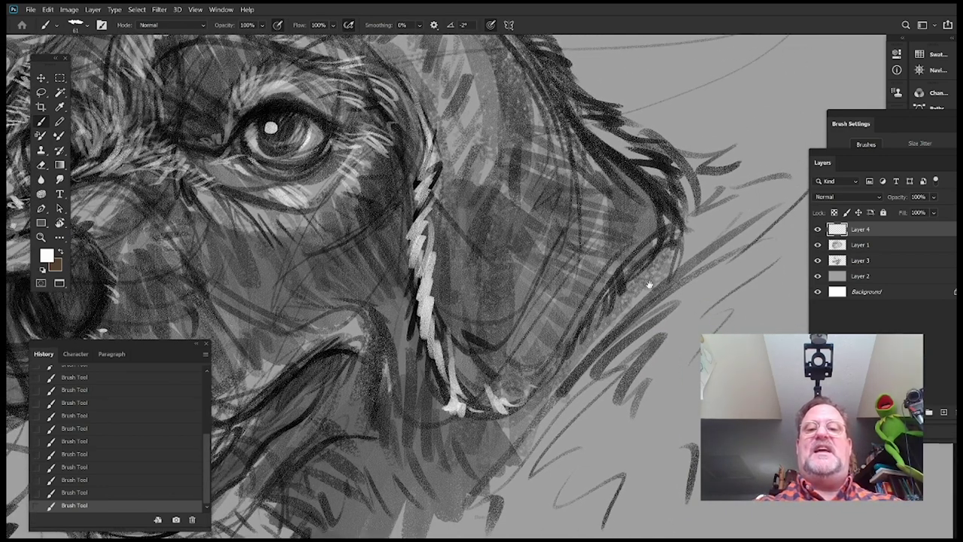
# Paint bright fur strokes at the top of the near ear and on the head beside its base
pyautogui.moveTo(650, 285); pyautogui.dragTo(624, 409)
pyautogui.moveTo(498, 167); pyautogui.dragTo(526, 210)
pyautogui.moveTo(611, 242); pyautogui.dragTo(742, 320)
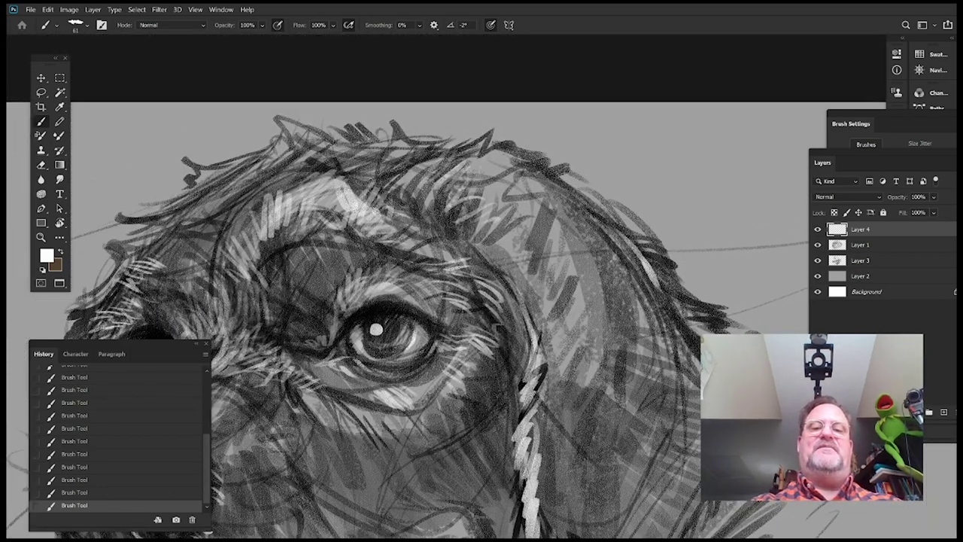
pyautogui.moveTo(519, 148); pyautogui.dragTo(507, 160)
pyautogui.moveTo(498, 296); pyautogui.dragTo(675, 253)
pyautogui.moveTo(583, 218)
pyautogui.mouseDown()
pyautogui.moveTo(587, 248)
pyautogui.moveTo(574, 256)
pyautogui.mouseUp()
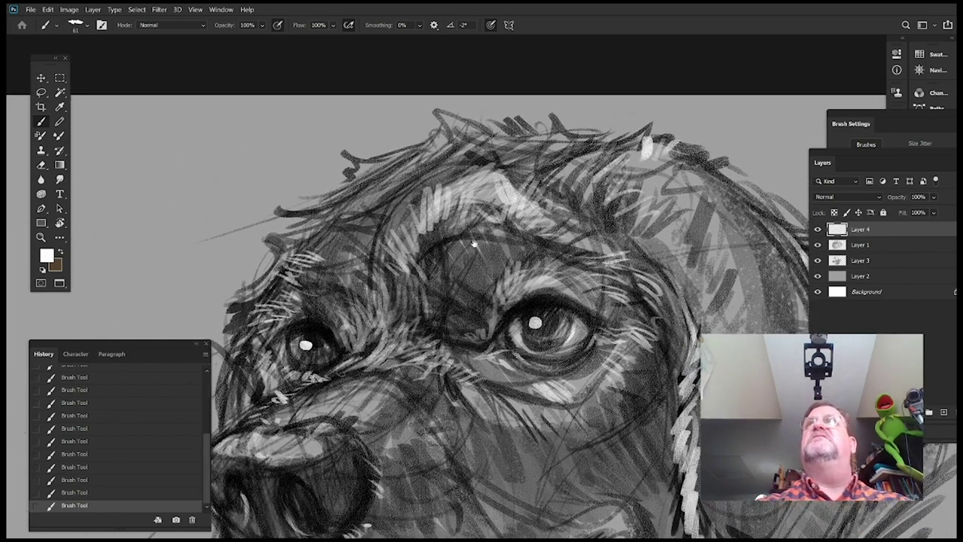
pyautogui.moveTo(475, 244); pyautogui.dragTo(446, 251)
pyautogui.moveTo(554, 149)
pyautogui.mouseDown()
pyautogui.moveTo(532, 167)
pyautogui.moveTo(544, 184)
pyautogui.mouseUp()
pyautogui.moveTo(557, 216); pyautogui.dragTo(476, 193)
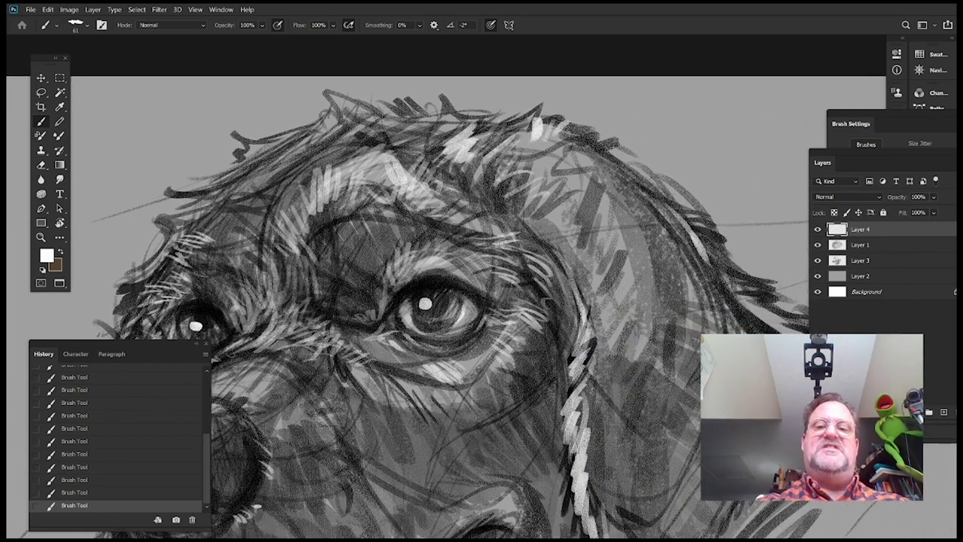
pyautogui.scroll(2, 586, 206)
pyautogui.hscroll(-4, 586, 206)
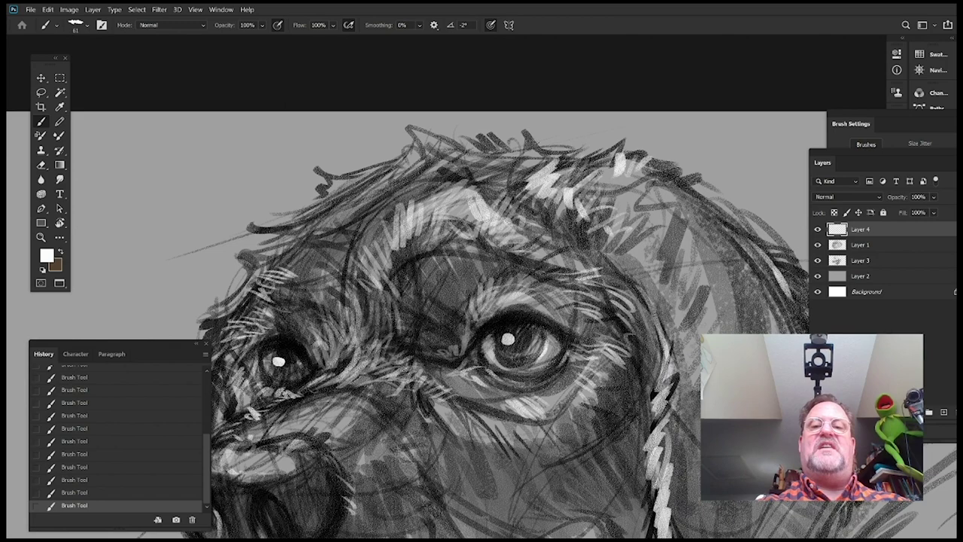
# Paint light accents on the crown tuft and on the forehead above the far eye
pyautogui.hscroll(-3, 587, 206)
pyautogui.moveTo(467, 276); pyautogui.dragTo(522, 245)
pyautogui.moveTo(544, 276)
pyautogui.mouseDown()
pyautogui.moveTo(565, 259)
pyautogui.moveTo(552, 240)
pyautogui.mouseUp()
pyautogui.click(477, 188)
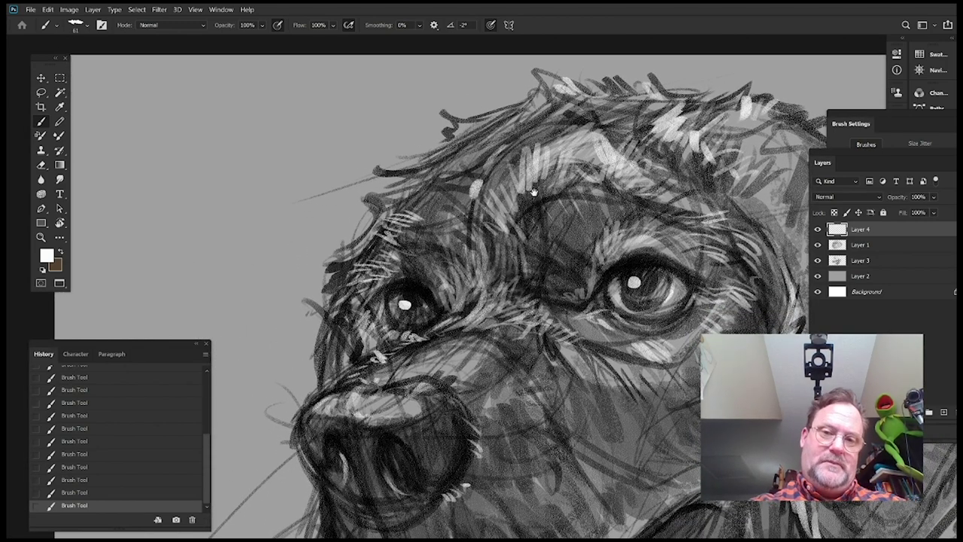
pyautogui.moveTo(545, 187)
pyautogui.mouseDown()
pyautogui.moveTo(581, 200)
pyautogui.moveTo(568, 204)
pyautogui.mouseUp()
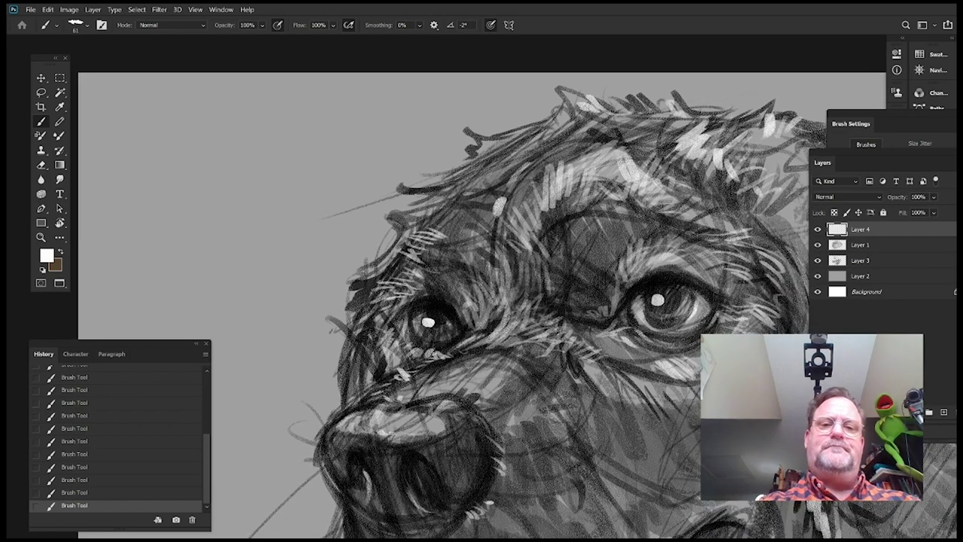
# Paint bright fur accents along the outline of the head on the far-eye side
pyautogui.moveTo(466, 182)
pyautogui.mouseDown()
pyautogui.moveTo(430, 207)
pyautogui.moveTo(457, 200)
pyautogui.mouseUp()
pyautogui.moveTo(624, 314)
pyautogui.mouseDown()
pyautogui.moveTo(565, 265)
pyautogui.moveTo(557, 286)
pyautogui.mouseUp()
pyautogui.moveTo(398, 136)
pyautogui.mouseDown()
pyautogui.moveTo(389, 140)
pyautogui.moveTo(444, 109)
pyautogui.mouseUp()
# Paint bright fur strokes down the front edge of the muzzle below the nose
pyautogui.moveTo(551, 355); pyautogui.dragTo(612, 233)
pyautogui.scroll(-3, 612, 234)
pyautogui.hscroll(3, 612, 233)
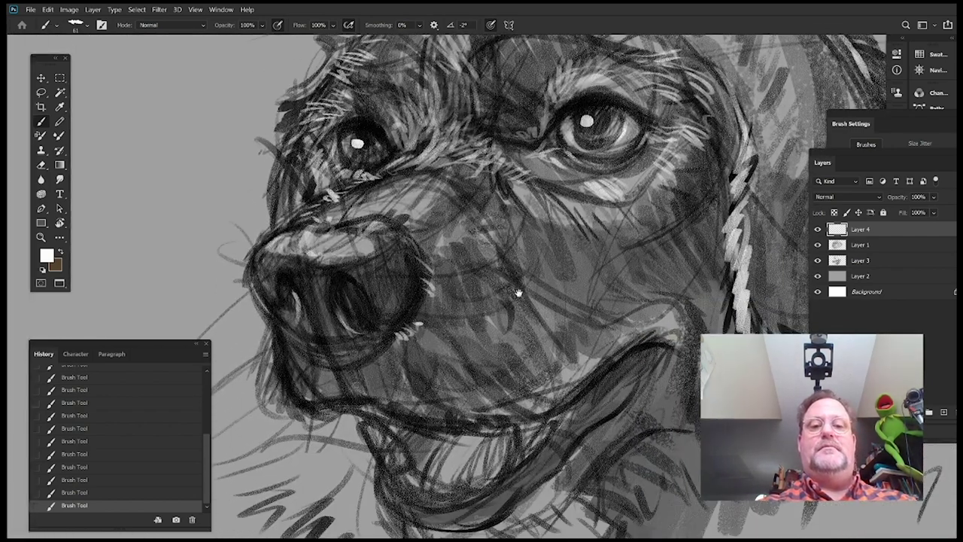
pyautogui.hscroll(-2, 517, 286)
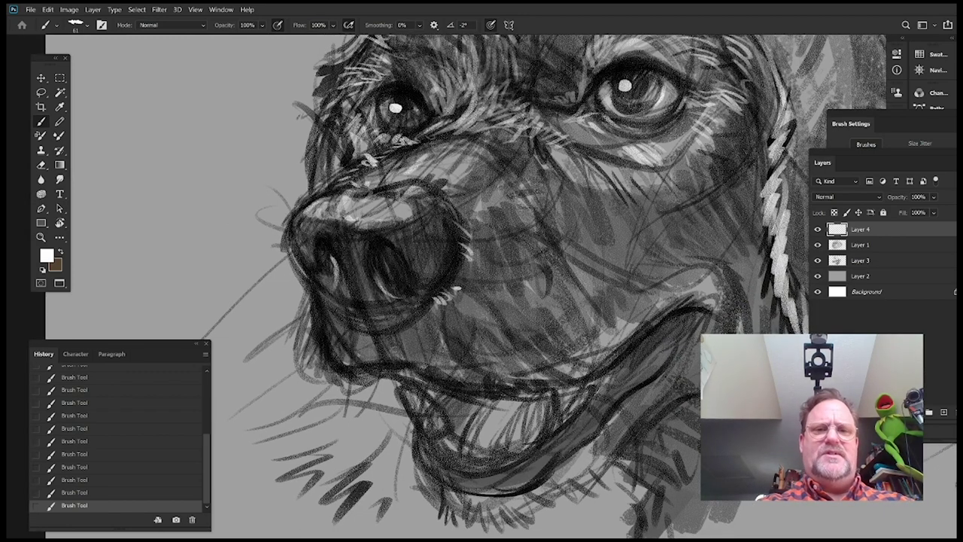
pyautogui.scroll(-4, 542, 214)
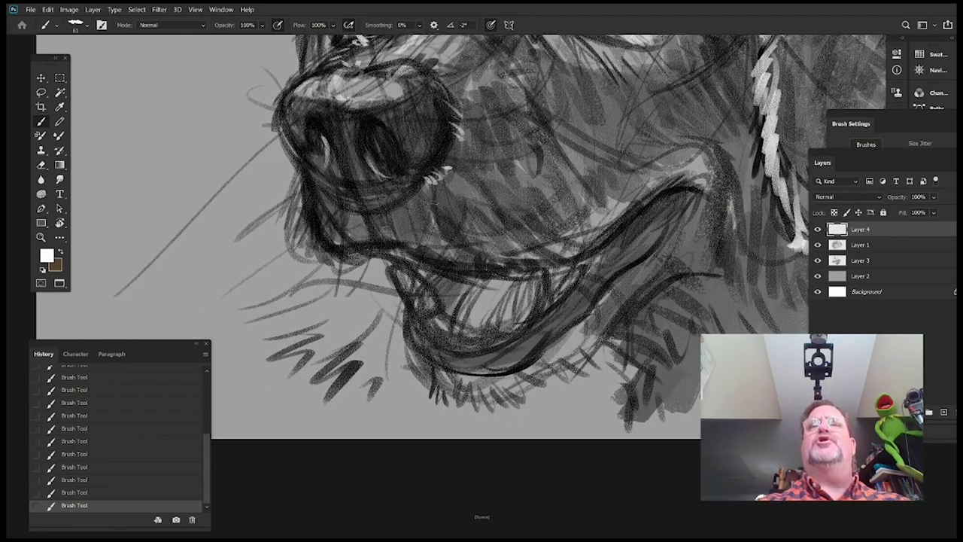
pyautogui.moveTo(306, 170); pyautogui.dragTo(318, 251)
pyautogui.scroll(1, 566, 305)
pyautogui.moveTo(566, 305); pyautogui.dragTo(512, 340)
pyautogui.moveTo(276, 285); pyautogui.dragTo(295, 297)
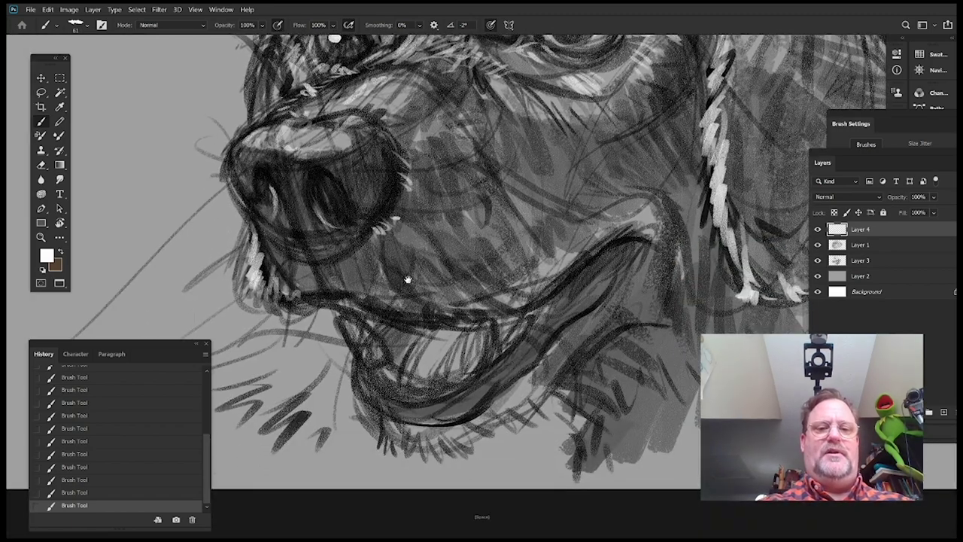
# Paint near-white highlights on the lower teeth and the large tooth inside the open mouth
pyautogui.moveTo(469, 267); pyautogui.dragTo(459, 258)
pyautogui.scroll(-3, 481, 257)
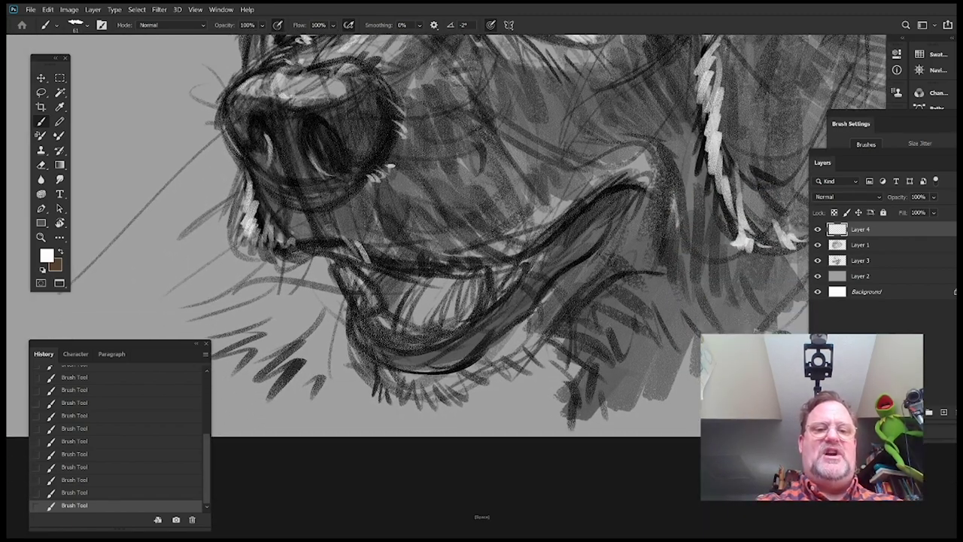
pyautogui.moveTo(346, 271)
pyautogui.mouseDown()
pyautogui.moveTo(368, 302)
pyautogui.moveTo(354, 293)
pyautogui.mouseUp()
pyautogui.moveTo(547, 263)
pyautogui.mouseDown()
pyautogui.moveTo(564, 435)
pyautogui.moveTo(508, 275)
pyautogui.mouseUp()
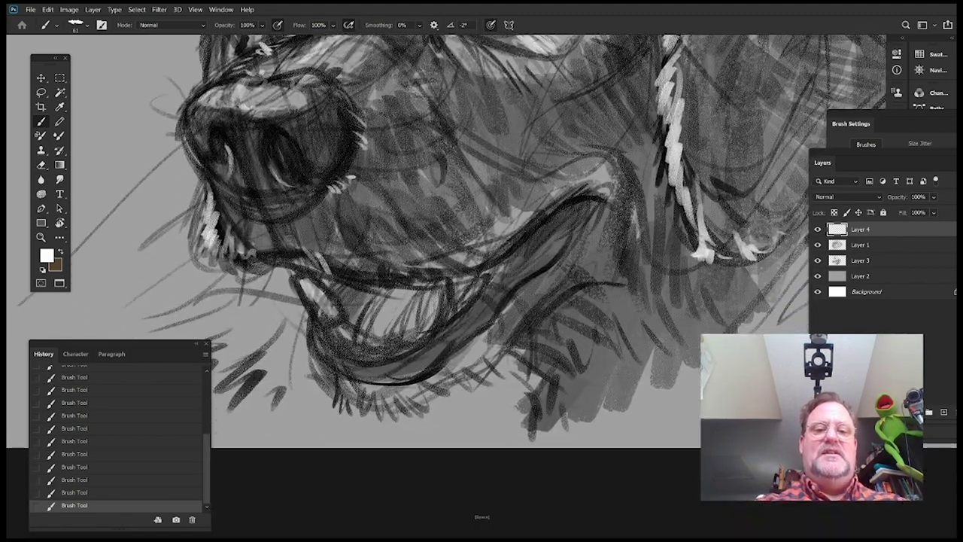
pyautogui.moveTo(443, 284); pyautogui.dragTo(432, 327)
pyautogui.moveTo(450, 287)
pyautogui.mouseDown()
pyautogui.moveTo(435, 322)
pyautogui.moveTo(441, 301)
pyautogui.mouseUp()
pyautogui.moveTo(573, 313)
pyautogui.mouseDown()
pyautogui.moveTo(621, 336)
pyautogui.moveTo(630, 292)
pyautogui.moveTo(468, 324)
pyautogui.moveTo(480, 307)
pyautogui.moveTo(448, 304)
pyautogui.mouseUp()
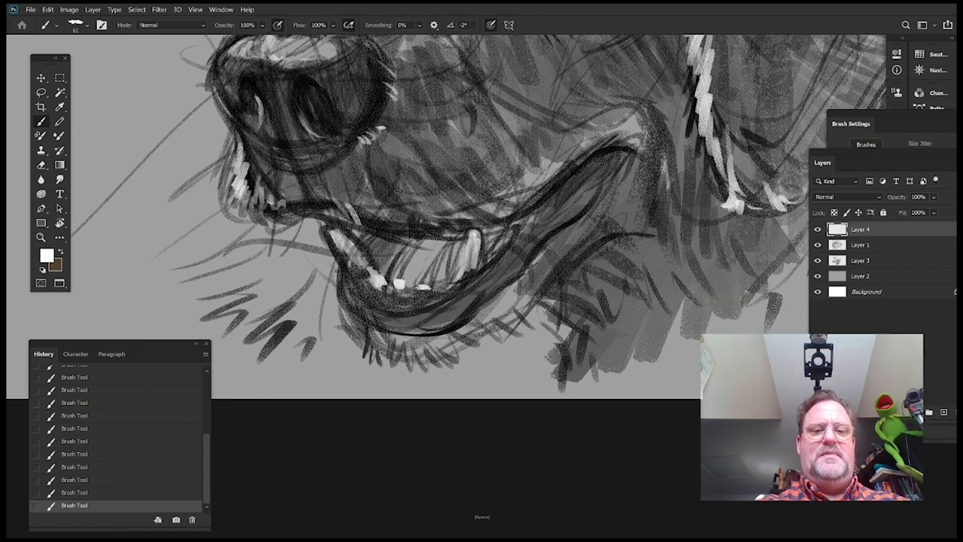
# Add small light accents to the front of the lower lip and fur strokes beside the far eye's inner corner
pyautogui.moveTo(561, 249); pyautogui.dragTo(509, 302)
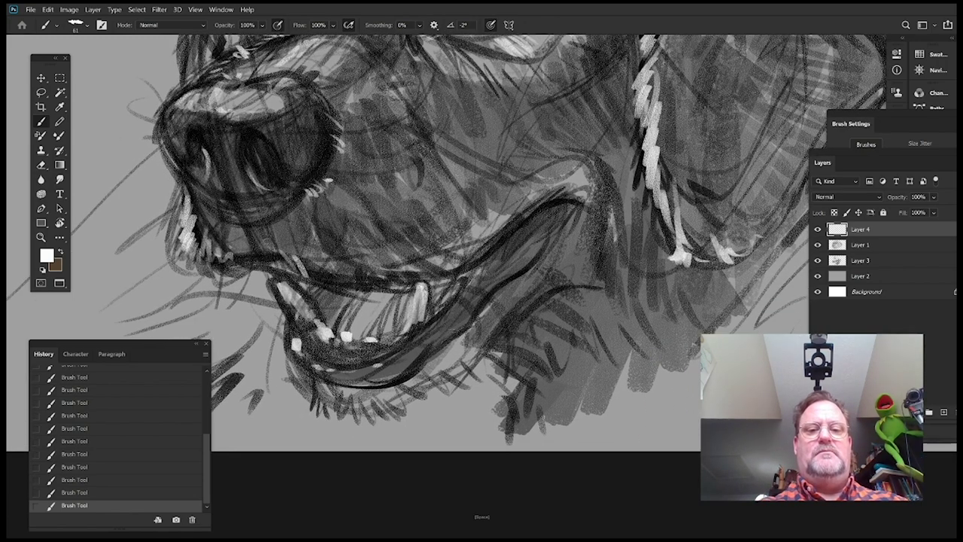
pyautogui.moveTo(628, 266)
pyautogui.mouseDown()
pyautogui.moveTo(630, 286)
pyautogui.moveTo(600, 215)
pyautogui.mouseUp()
pyautogui.moveTo(671, 79)
pyautogui.mouseDown()
pyautogui.moveTo(628, 259)
pyautogui.moveTo(675, 286)
pyautogui.mouseUp()
pyautogui.moveTo(587, 225)
pyautogui.mouseDown()
pyautogui.moveTo(592, 240)
pyautogui.moveTo(622, 190)
pyautogui.mouseUp()
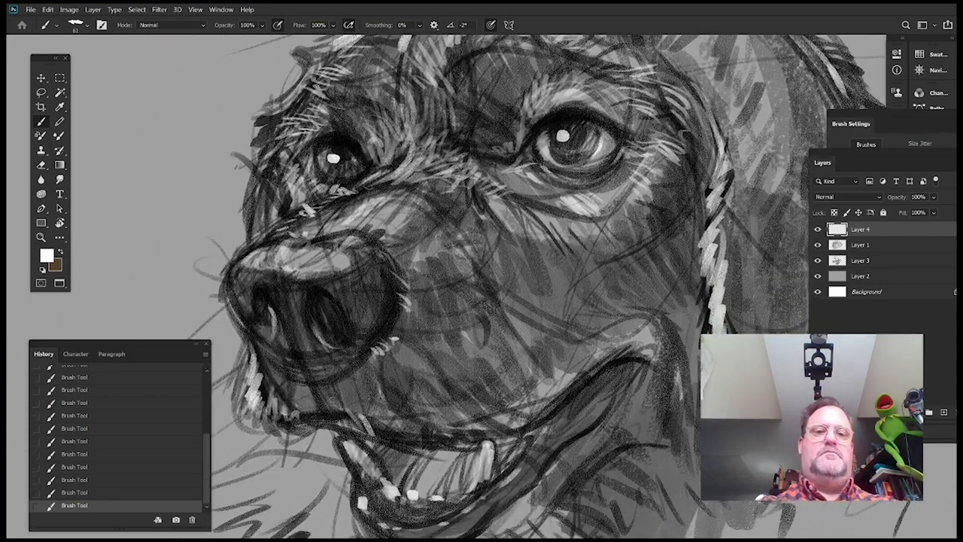
pyautogui.moveTo(362, 183); pyautogui.dragTo(372, 159)
pyautogui.moveTo(364, 173); pyautogui.dragTo(369, 134)
pyautogui.moveTo(526, 195)
pyautogui.mouseDown()
pyautogui.moveTo(606, 291)
pyautogui.moveTo(610, 243)
pyautogui.moveTo(642, 227)
pyautogui.moveTo(627, 208)
pyautogui.mouseUp()
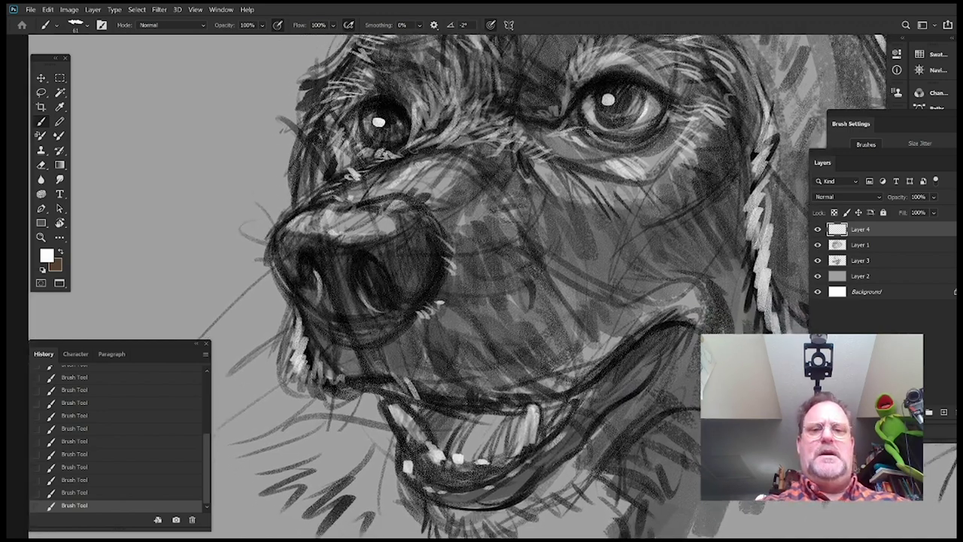
pyautogui.moveTo(560, 240); pyautogui.dragTo(533, 221)
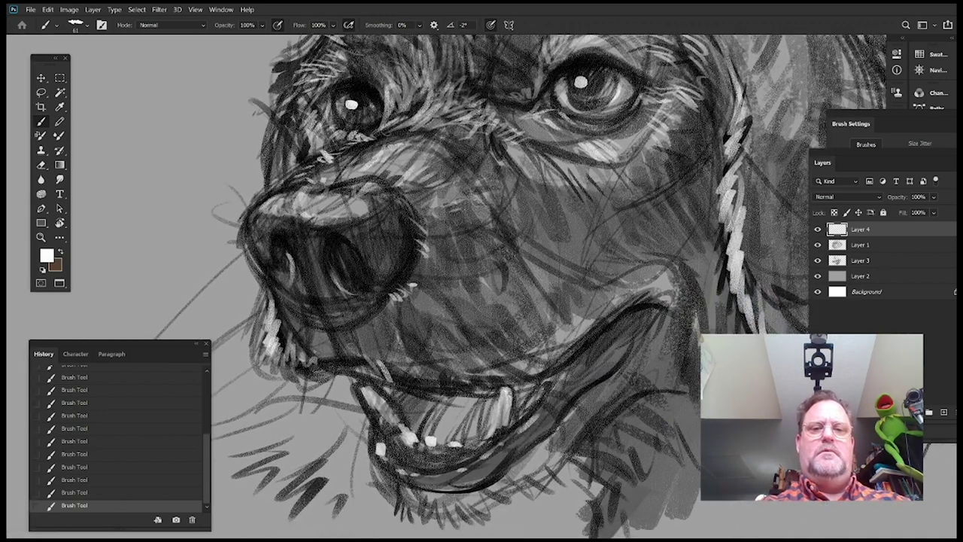
# Paint a few short light accents on the side of the muzzle behind the nose
pyautogui.moveTo(604, 295)
pyautogui.mouseDown()
pyautogui.moveTo(616, 245)
pyautogui.moveTo(537, 413)
pyautogui.moveTo(486, 396)
pyautogui.mouseUp()
pyautogui.moveTo(628, 308); pyautogui.dragTo(660, 261)
pyautogui.moveTo(579, 269)
pyautogui.mouseDown()
pyautogui.moveTo(595, 267)
pyautogui.moveTo(533, 219)
pyautogui.mouseUp()
pyautogui.moveTo(650, 266)
pyautogui.mouseDown()
pyautogui.moveTo(654, 298)
pyautogui.moveTo(654, 206)
pyautogui.mouseUp()
pyautogui.moveTo(511, 259); pyautogui.dragTo(545, 236)
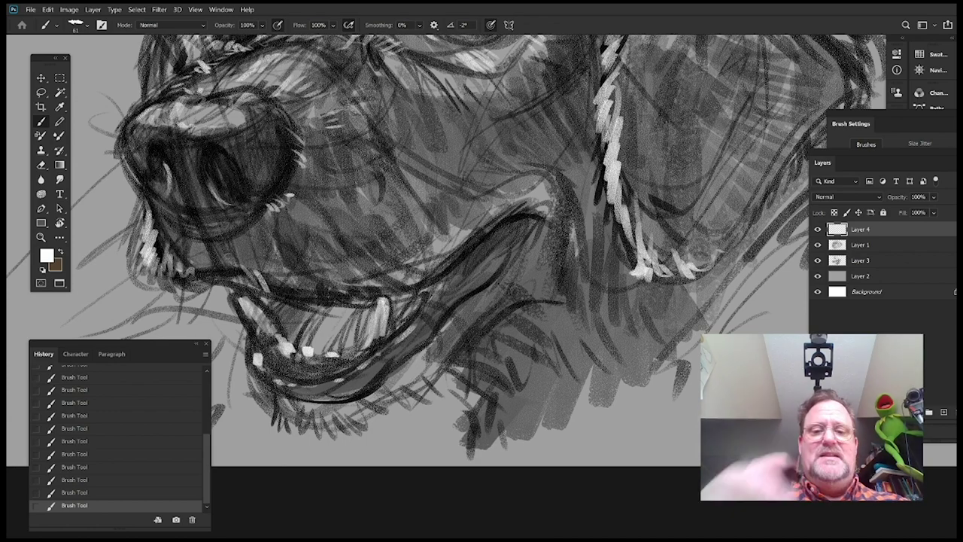
# Paint wet-looking highlights along the lower lip from the front of the jaw toward the mouth corner
pyautogui.moveTo(572, 282); pyautogui.dragTo(591, 252)
pyautogui.moveTo(501, 321); pyautogui.dragTo(580, 281)
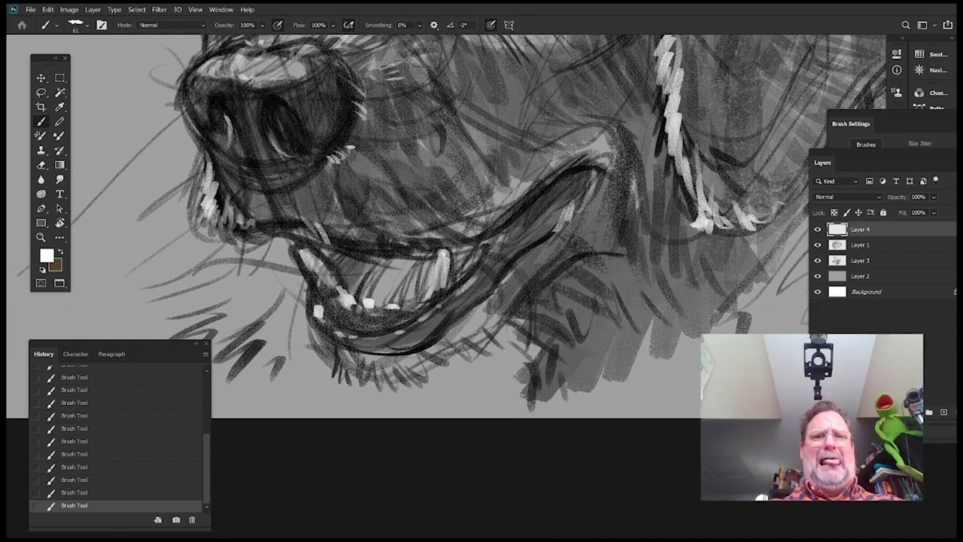
pyautogui.moveTo(616, 247); pyautogui.dragTo(611, 207)
pyautogui.moveTo(518, 200); pyautogui.dragTo(496, 217)
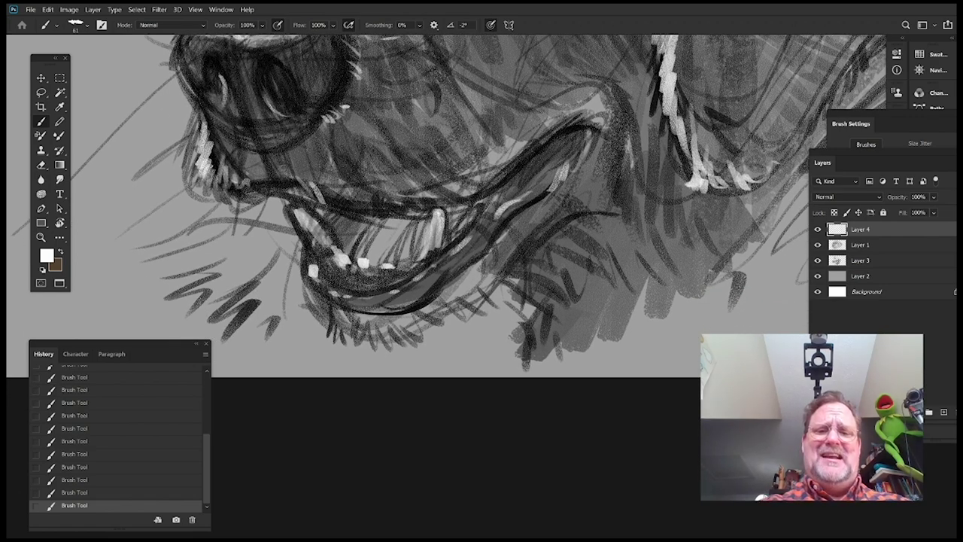
pyautogui.moveTo(542, 258); pyautogui.dragTo(578, 243)
pyautogui.moveTo(467, 293); pyautogui.dragTo(491, 276)
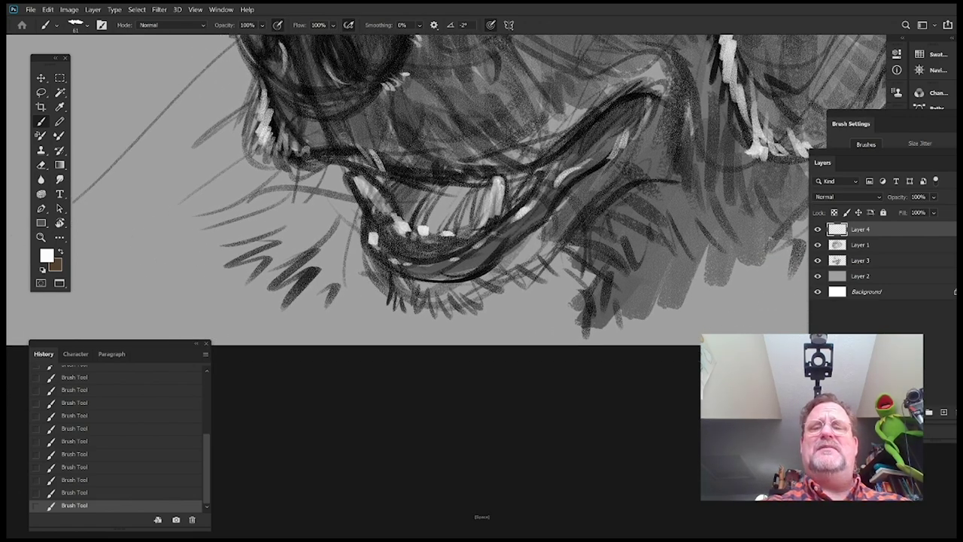
pyautogui.moveTo(537, 240); pyautogui.dragTo(520, 253)
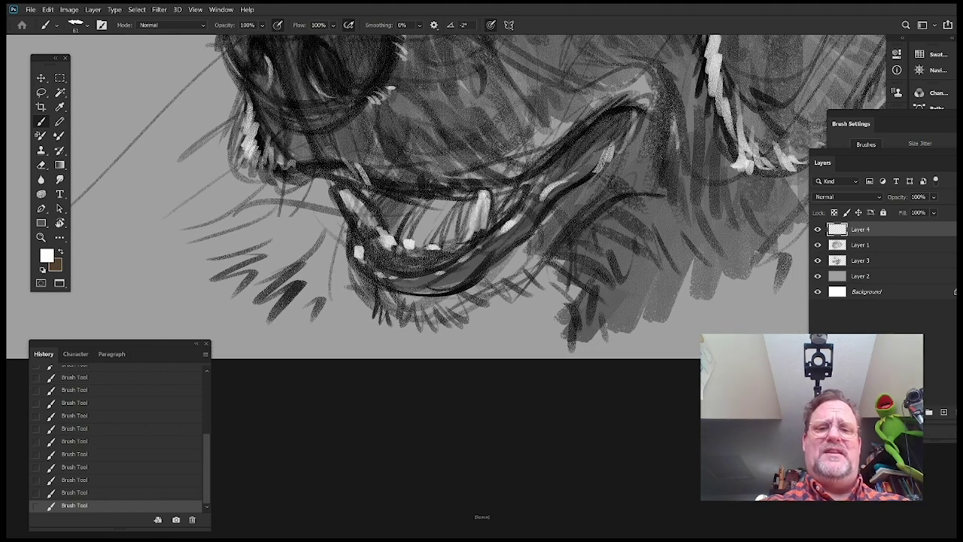
# Paint light fur strokes on the muzzle between the nose and the upper lip
pyautogui.moveTo(526, 216); pyautogui.dragTo(547, 259)
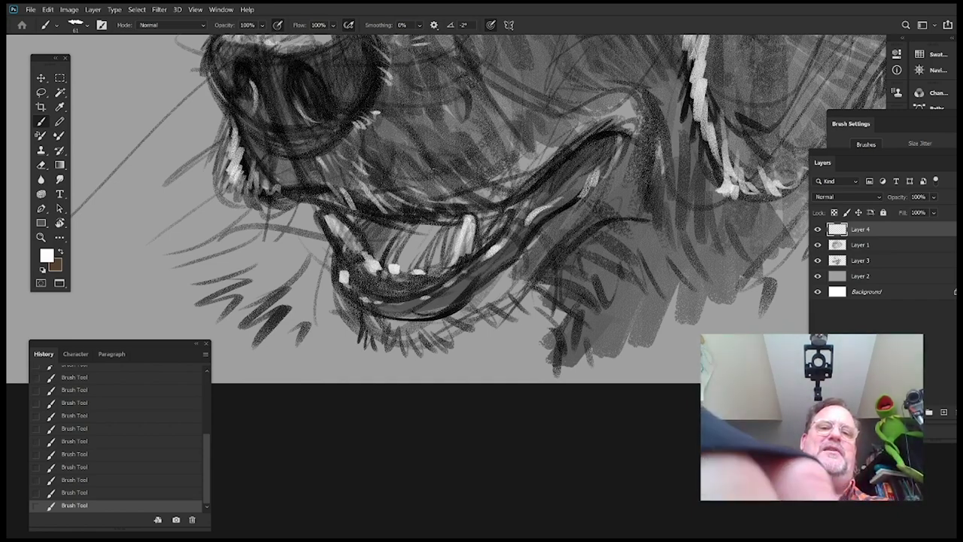
pyautogui.moveTo(406, 151); pyautogui.dragTo(418, 228)
pyautogui.moveTo(488, 149)
pyautogui.mouseDown()
pyautogui.moveTo(468, 137)
pyautogui.moveTo(637, 186)
pyautogui.mouseUp()
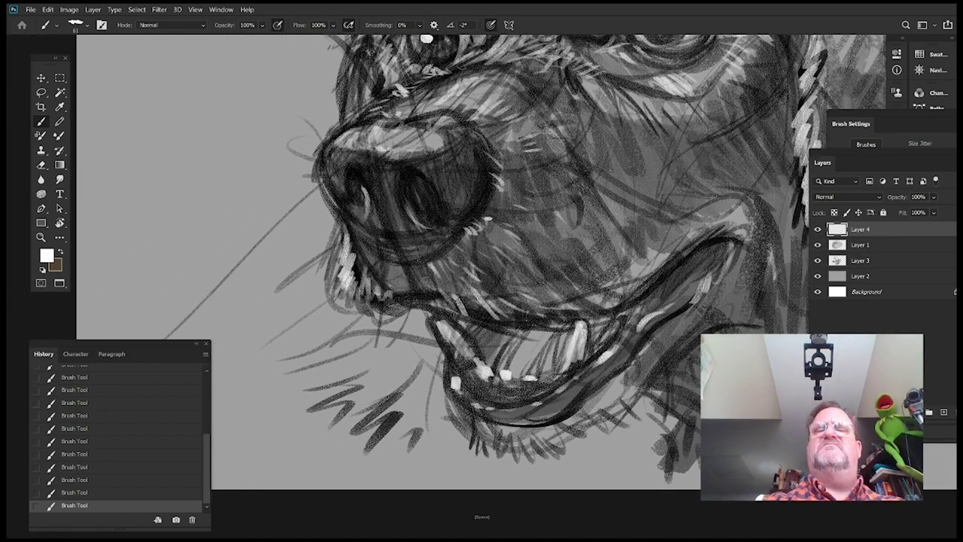
# Paint bright spots along the nose's upper rim and side, plus light fur tufts just below the nostrils
pyautogui.moveTo(526, 173); pyautogui.dragTo(595, 214)
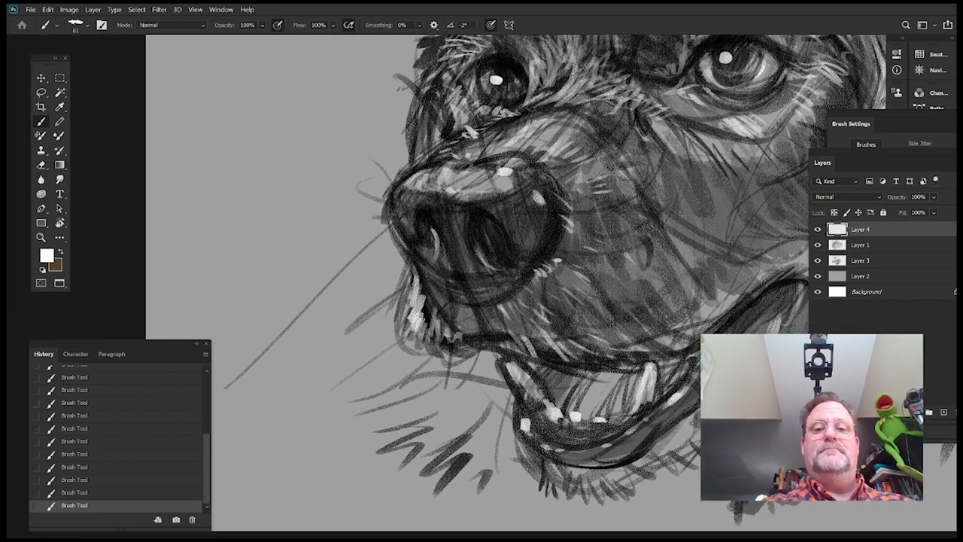
pyautogui.moveTo(519, 246); pyautogui.dragTo(397, 228)
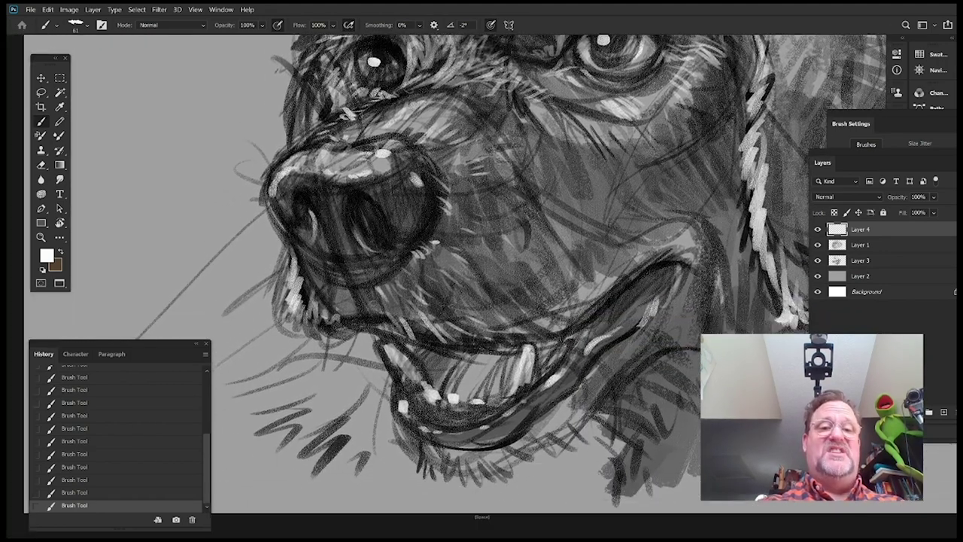
pyautogui.moveTo(540, 276)
pyautogui.mouseDown()
pyautogui.moveTo(637, 309)
pyautogui.moveTo(615, 310)
pyautogui.moveTo(623, 303)
pyautogui.moveTo(587, 246)
pyautogui.mouseUp()
pyautogui.moveTo(410, 209)
pyautogui.mouseDown()
pyautogui.moveTo(417, 253)
pyautogui.moveTo(426, 251)
pyautogui.mouseUp()
pyautogui.moveTo(589, 302)
pyautogui.mouseDown()
pyautogui.moveTo(515, 325)
pyautogui.moveTo(434, 406)
pyautogui.mouseUp()
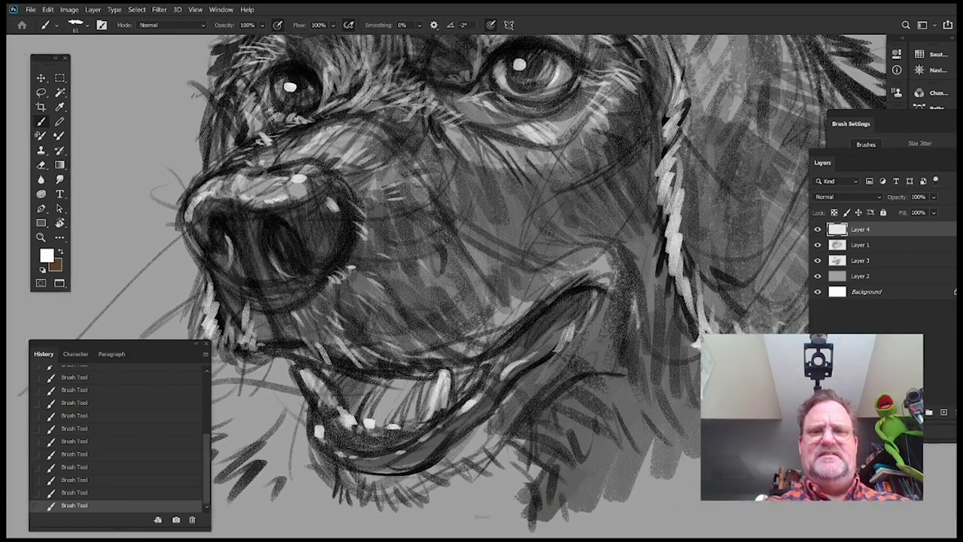
# Reduce the brush size to 42 px and paint thin white whiskers off the front of the muzzle
pyautogui.moveTo(452, 322); pyautogui.dragTo(645, 264)
pyautogui.moveTo(481, 283); pyautogui.dragTo(538, 266)
pyautogui.rightClick(495, 273)
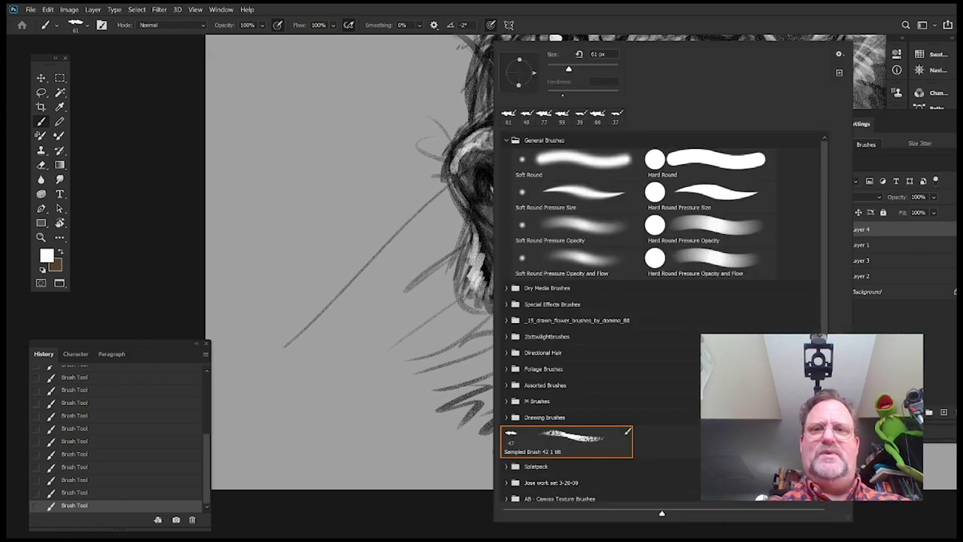
pyautogui.moveTo(568, 69); pyautogui.dragTo(562, 69)
pyautogui.click(418, 198)
pyautogui.moveTo(469, 268); pyautogui.dragTo(373, 298)
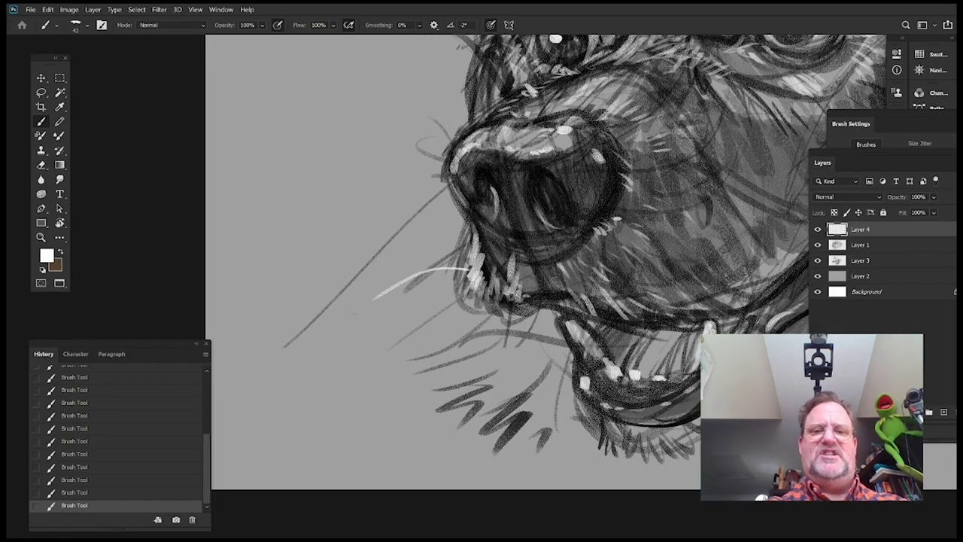
pyautogui.moveTo(598, 295); pyautogui.dragTo(608, 211)
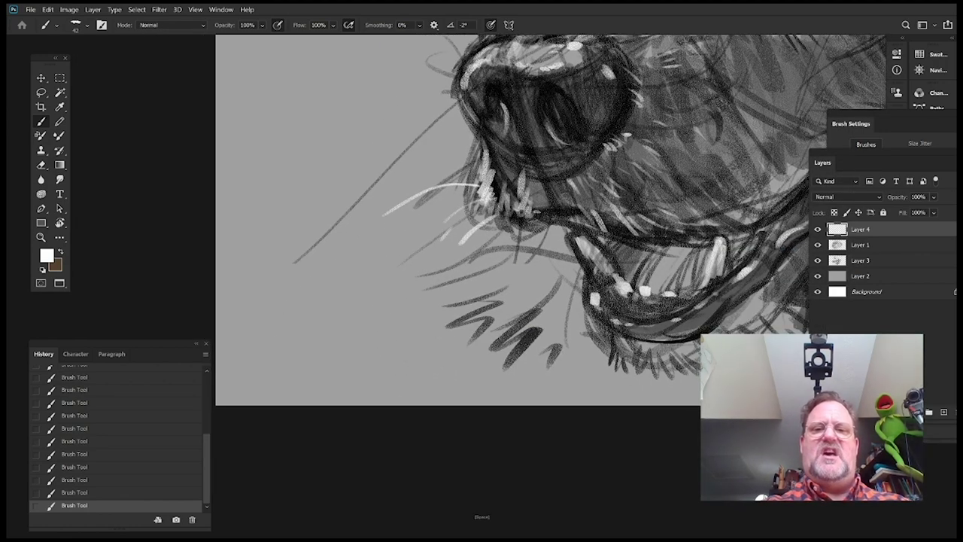
# Paint long thin whiskers curving back across the near side of the muzzle
pyautogui.moveTo(694, 190); pyautogui.dragTo(490, 295)
pyautogui.moveTo(555, 274); pyautogui.dragTo(525, 244)
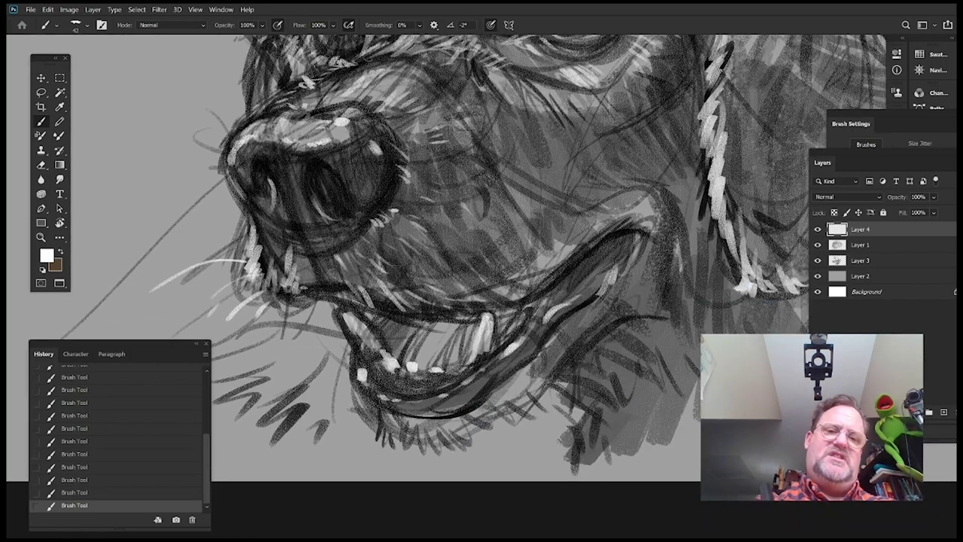
pyautogui.moveTo(662, 302)
pyautogui.mouseDown()
pyautogui.moveTo(614, 340)
pyautogui.moveTo(540, 344)
pyautogui.mouseUp()
pyautogui.moveTo(595, 290); pyautogui.dragTo(615, 213)
pyautogui.moveTo(555, 285); pyautogui.dragTo(595, 256)
# Set the brush size to 58 px and paint bright fur strokes along the chin and under the jaw
pyautogui.rightClick(593, 250)
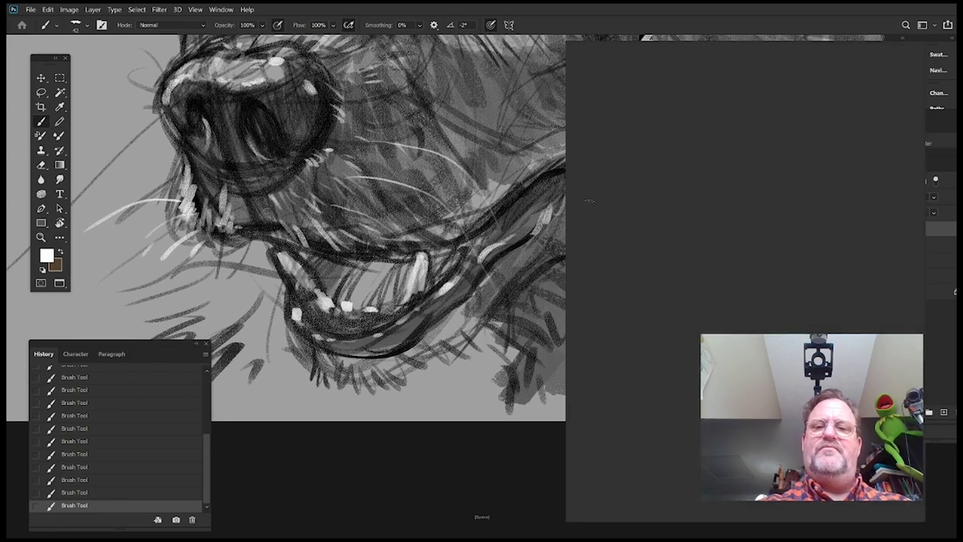
pyautogui.moveTo(634, 69); pyautogui.dragTo(639, 68)
pyautogui.click(563, 319)
pyautogui.moveTo(562, 319)
pyautogui.mouseDown()
pyautogui.moveTo(630, 249)
pyautogui.moveTo(630, 218)
pyautogui.moveTo(615, 209)
pyautogui.mouseUp()
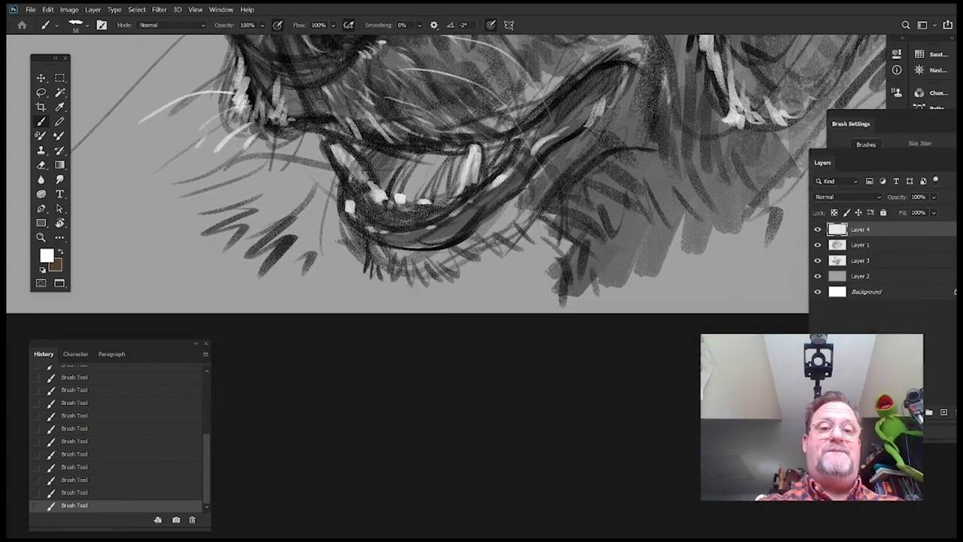
pyautogui.moveTo(385, 247); pyautogui.dragTo(386, 271)
pyautogui.moveTo(393, 255); pyautogui.dragTo(402, 277)
pyautogui.moveTo(521, 214); pyautogui.dragTo(489, 212)
pyautogui.moveTo(376, 257); pyautogui.dragTo(385, 277)
pyautogui.moveTo(388, 259)
pyautogui.mouseDown()
pyautogui.moveTo(402, 277)
pyautogui.moveTo(419, 276)
pyautogui.mouseUp()
pyautogui.moveTo(569, 231)
pyautogui.mouseDown()
pyautogui.moveTo(568, 297)
pyautogui.moveTo(524, 271)
pyautogui.mouseUp()
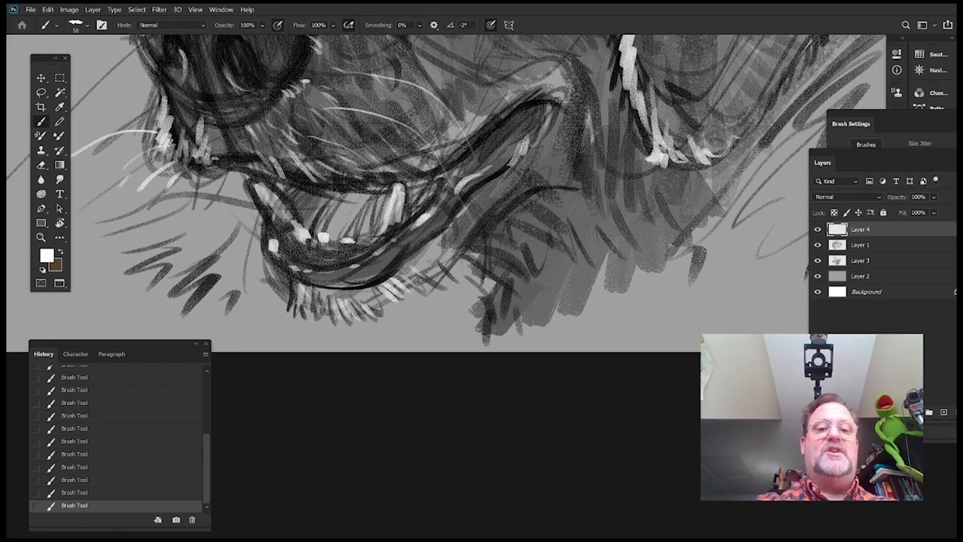
pyautogui.moveTo(418, 272); pyautogui.dragTo(444, 322)
pyautogui.moveTo(569, 217)
pyautogui.mouseDown()
pyautogui.moveTo(688, 346)
pyautogui.moveTo(632, 311)
pyautogui.mouseUp()
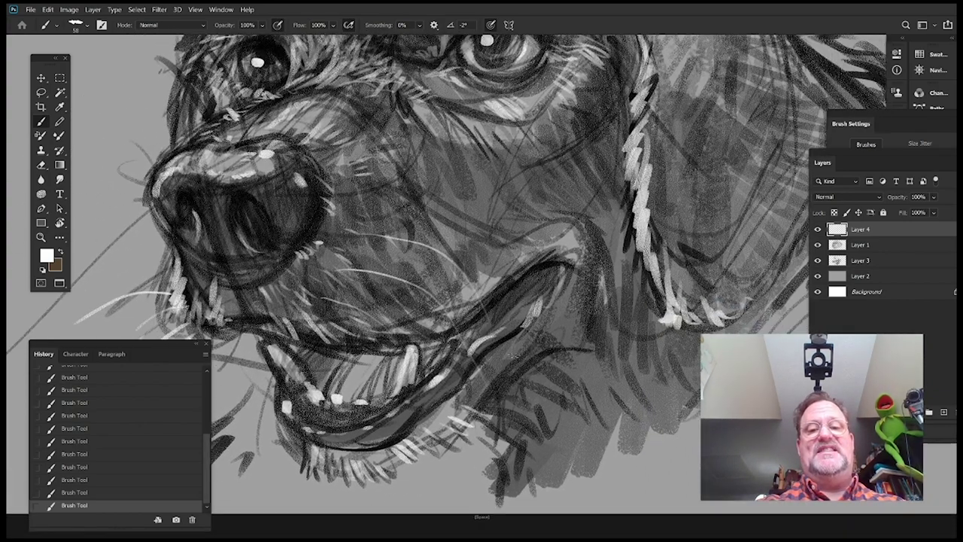
# Paint light accents on the jaw and inside the mouth corner, and brighten the lip fold above it
pyautogui.moveTo(510, 346); pyautogui.dragTo(527, 358)
pyautogui.moveTo(527, 354); pyautogui.dragTo(583, 339)
pyautogui.moveTo(599, 276); pyautogui.dragTo(575, 304)
pyautogui.moveTo(590, 292); pyautogui.dragTo(576, 310)
pyautogui.moveTo(657, 302); pyautogui.dragTo(629, 354)
pyautogui.moveTo(683, 286); pyautogui.dragTo(652, 257)
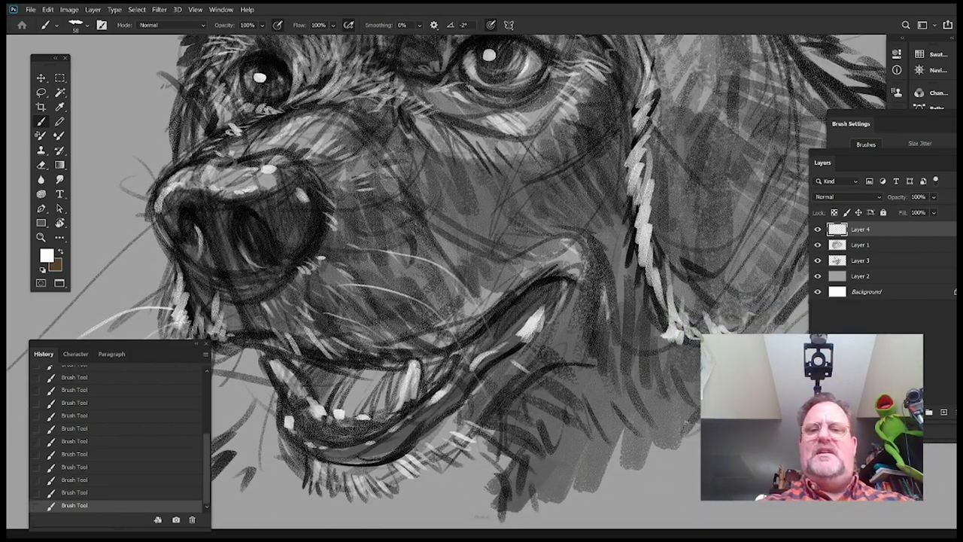
pyautogui.moveTo(593, 244); pyautogui.dragTo(647, 330)
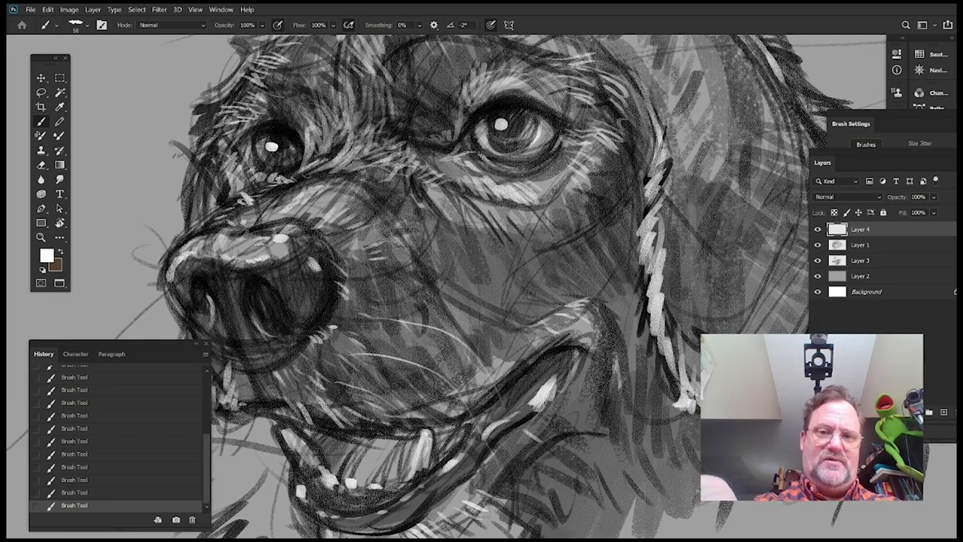
# Enlarge the brush to 86 px and paint bright fur strokes beneath the near eye and across its inner corner
pyautogui.rightClick(445, 188)
pyautogui.moveTo(523, 69); pyautogui.dragTo(534, 68)
pyautogui.click(410, 142)
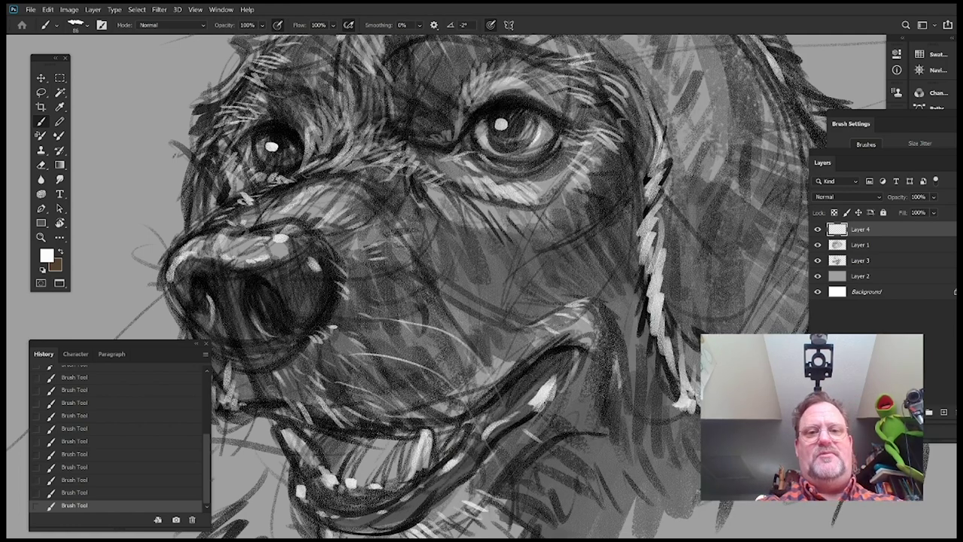
pyautogui.moveTo(463, 211); pyautogui.dragTo(518, 210)
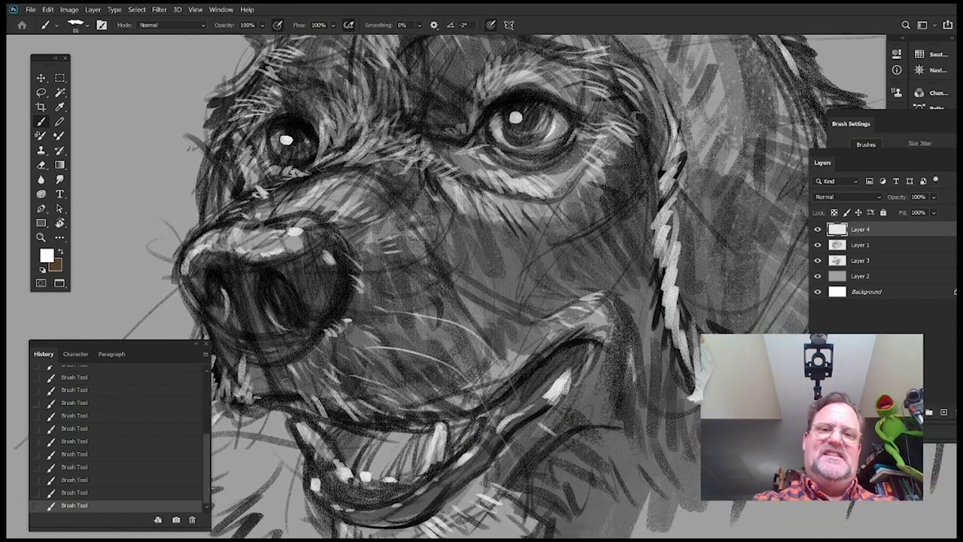
pyautogui.moveTo(432, 170)
pyautogui.mouseDown()
pyautogui.moveTo(415, 187)
pyautogui.moveTo(428, 194)
pyautogui.mouseUp()
pyautogui.moveTo(457, 192); pyautogui.dragTo(436, 198)
pyautogui.moveTo(542, 210); pyautogui.dragTo(557, 205)
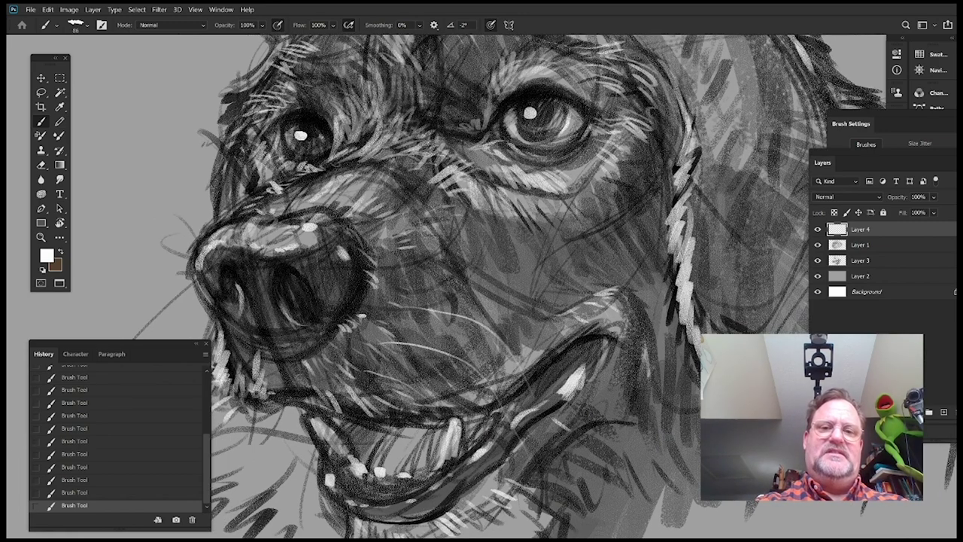
pyautogui.moveTo(420, 185)
pyautogui.mouseDown()
pyautogui.moveTo(415, 179)
pyautogui.moveTo(406, 207)
pyautogui.mouseUp()
pyautogui.moveTo(475, 206)
pyautogui.mouseDown()
pyautogui.moveTo(485, 202)
pyautogui.moveTo(423, 234)
pyautogui.moveTo(444, 271)
pyautogui.mouseUp()
pyautogui.moveTo(663, 245)
pyautogui.mouseDown()
pyautogui.moveTo(623, 367)
pyautogui.moveTo(599, 391)
pyautogui.mouseUp()
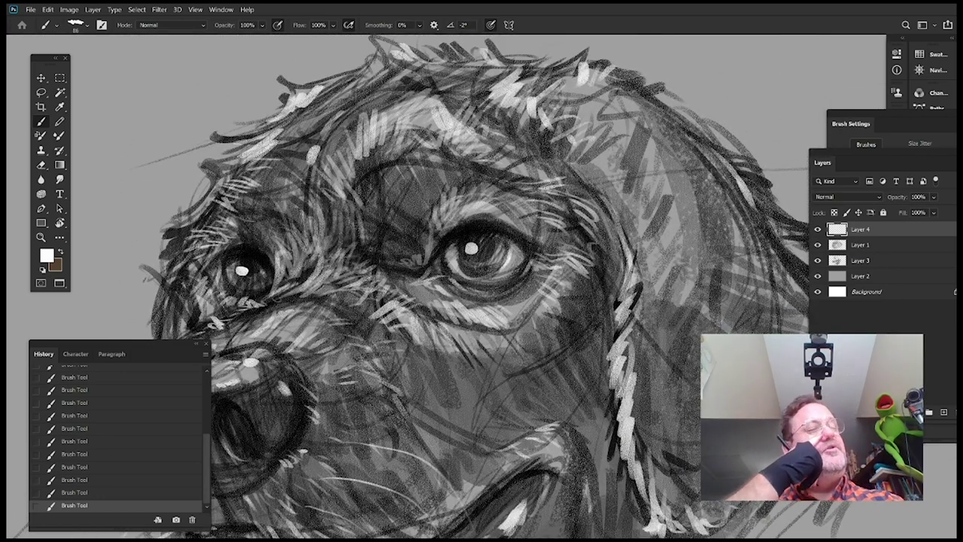
# Paint light fur strokes along the upper back edge of the near ear
pyautogui.moveTo(599, 391); pyautogui.dragTo(507, 404)
pyautogui.moveTo(630, 237)
pyautogui.mouseDown()
pyautogui.moveTo(595, 206)
pyautogui.moveTo(553, 200)
pyautogui.moveTo(634, 270)
pyautogui.mouseUp()
pyautogui.moveTo(480, 132); pyautogui.dragTo(515, 121)
pyautogui.moveTo(593, 270)
pyautogui.mouseDown()
pyautogui.moveTo(614, 232)
pyautogui.moveTo(594, 231)
pyautogui.mouseUp()
pyautogui.moveTo(570, 158); pyautogui.dragTo(596, 187)
pyautogui.moveTo(665, 313)
pyautogui.mouseDown()
pyautogui.moveTo(625, 249)
pyautogui.moveTo(629, 228)
pyautogui.mouseUp()
pyautogui.moveTo(683, 249); pyautogui.dragTo(712, 245)
pyautogui.moveTo(617, 205); pyautogui.dragTo(649, 197)
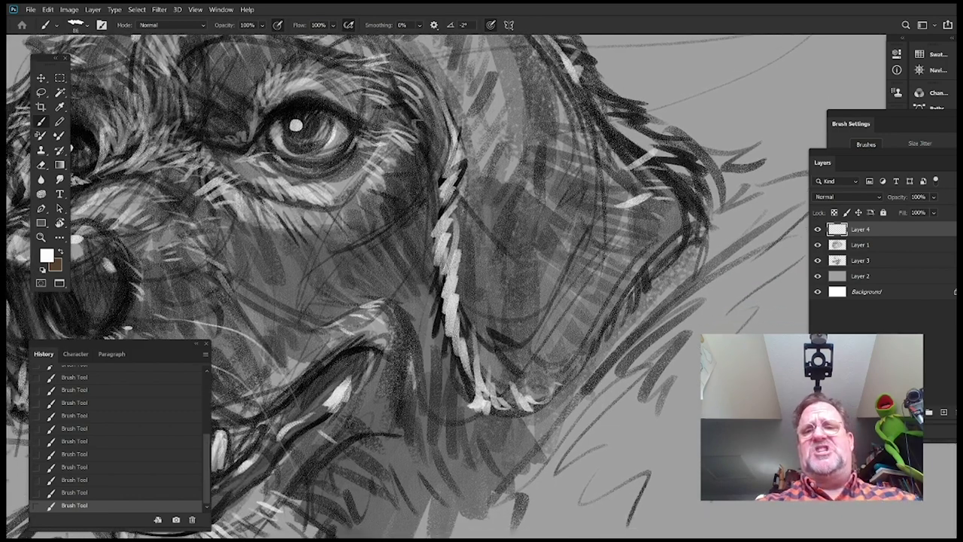
pyautogui.moveTo(640, 263); pyautogui.dragTo(617, 286)
# Paint light fur highlights along the lower outer edge of the near ear
pyautogui.moveTo(567, 158); pyautogui.dragTo(526, 325)
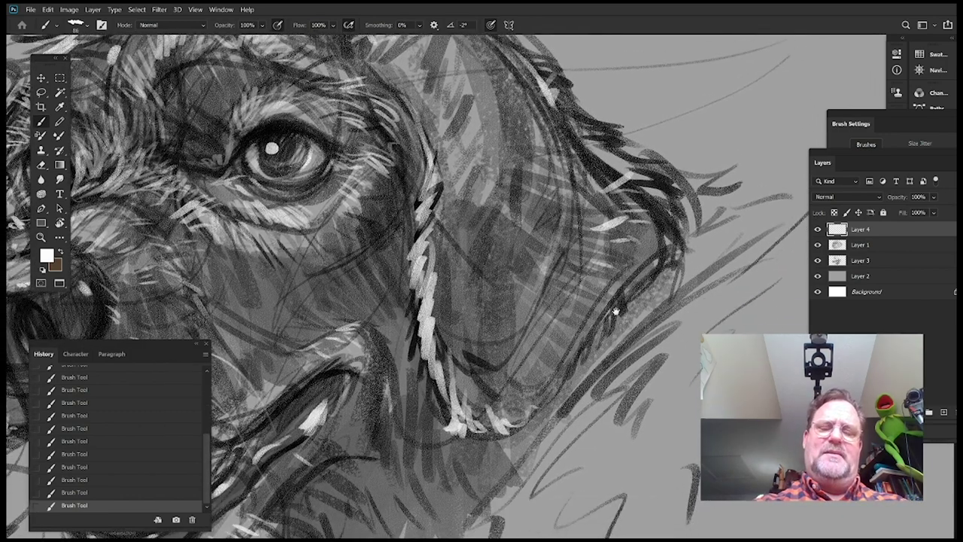
pyautogui.moveTo(615, 311); pyautogui.dragTo(595, 259)
pyautogui.moveTo(602, 216); pyautogui.dragTo(592, 244)
pyautogui.moveTo(604, 229); pyautogui.dragTo(585, 274)
pyautogui.moveTo(630, 247)
pyautogui.mouseDown()
pyautogui.moveTo(645, 266)
pyautogui.moveTo(656, 238)
pyautogui.mouseUp()
pyautogui.moveTo(579, 275); pyautogui.dragTo(569, 327)
pyautogui.moveTo(570, 318); pyautogui.dragTo(558, 339)
# Add light accents inside the near ear's lower flap and on the neck fur just beneath it
pyautogui.moveTo(576, 297); pyautogui.dragTo(641, 300)
pyautogui.moveTo(521, 323); pyautogui.dragTo(517, 342)
pyautogui.moveTo(508, 414)
pyautogui.mouseDown()
pyautogui.moveTo(587, 279)
pyautogui.moveTo(578, 243)
pyautogui.moveTo(510, 296)
pyautogui.moveTo(535, 324)
pyautogui.mouseUp()
pyautogui.moveTo(607, 266)
pyautogui.mouseDown()
pyautogui.moveTo(618, 299)
pyautogui.moveTo(654, 192)
pyautogui.mouseUp()
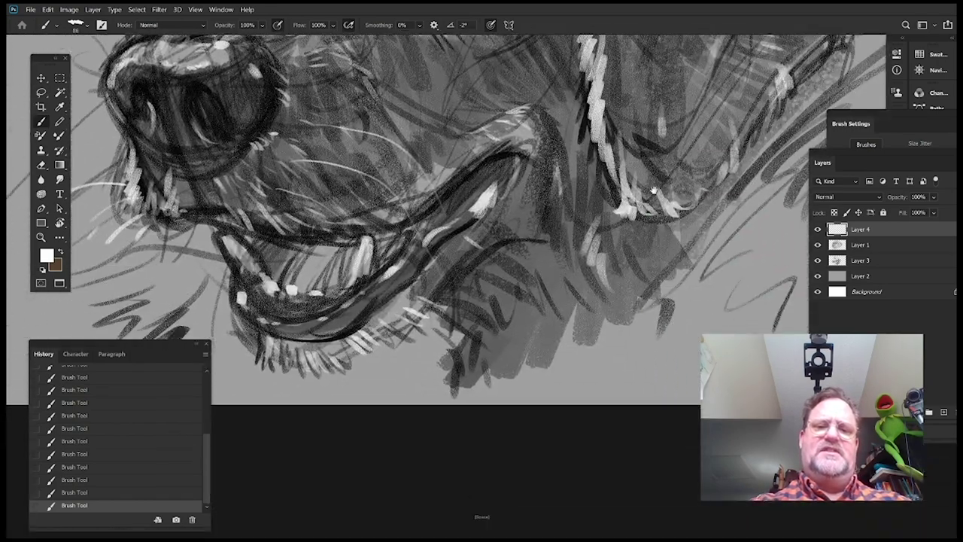
pyautogui.moveTo(605, 248); pyautogui.dragTo(621, 240)
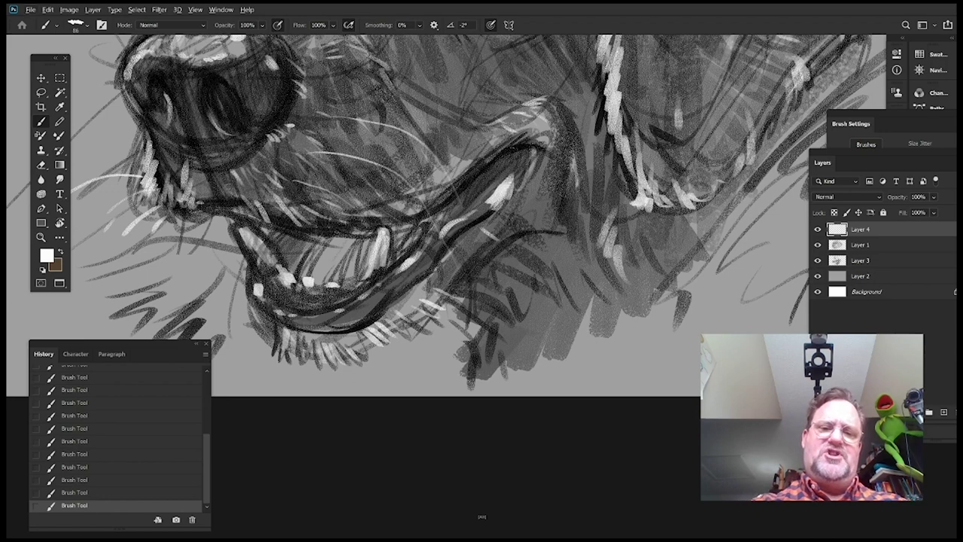
pyautogui.moveTo(455, 292); pyautogui.dragTo(481, 333)
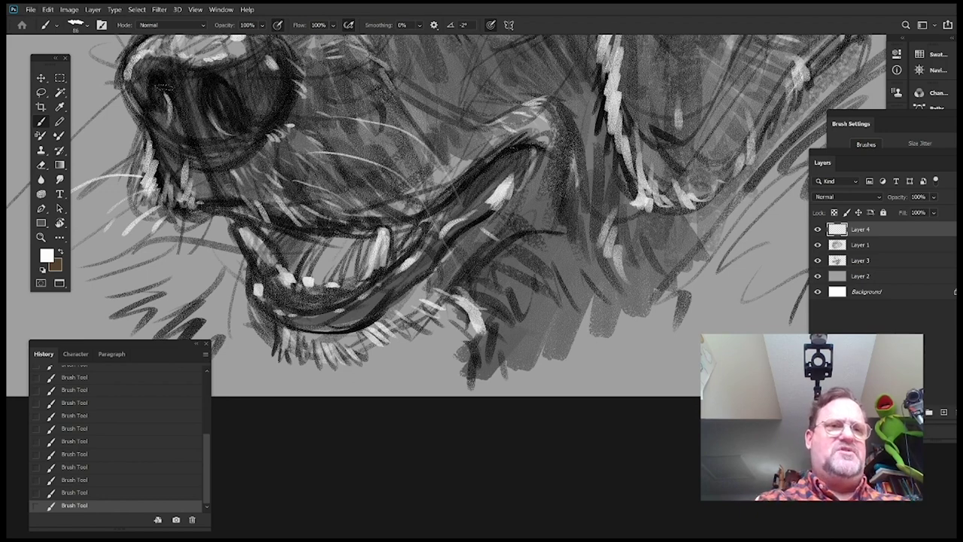
pyautogui.click(113, 492)
pyautogui.click(120, 479)
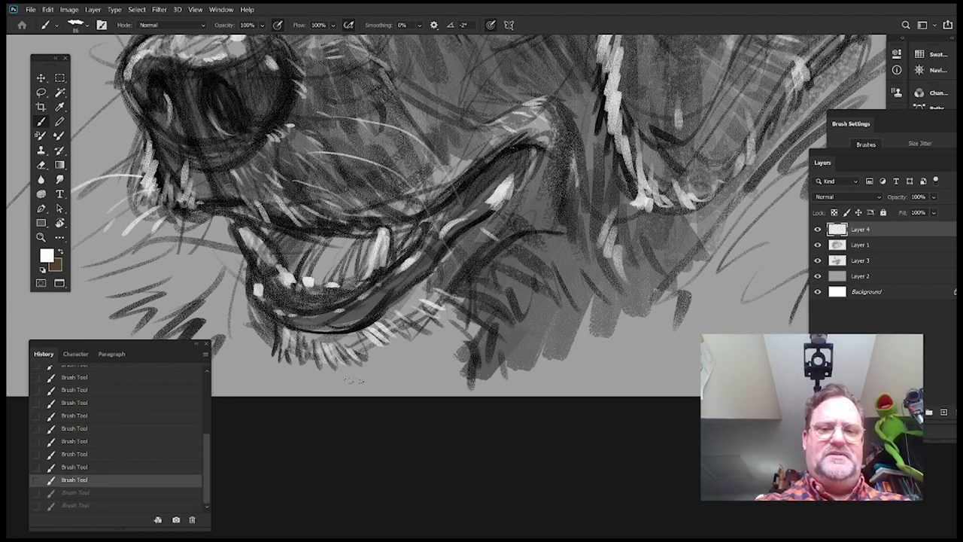
# Sample a dark tone and paint dark fur strokes on the neck beneath the jaw
pyautogui.keyDown('alt'); pyautogui.click(524, 233); pyautogui.keyUp('alt')
pyautogui.moveTo(630, 226); pyautogui.dragTo(634, 185)
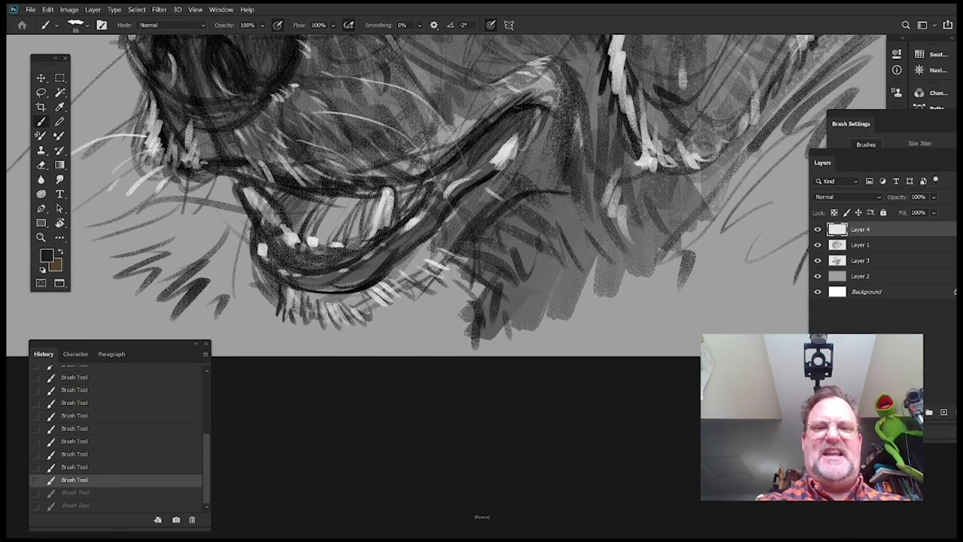
pyautogui.moveTo(501, 217)
pyautogui.mouseDown()
pyautogui.moveTo(445, 252)
pyautogui.moveTo(474, 249)
pyautogui.moveTo(467, 274)
pyautogui.mouseUp()
pyautogui.moveTo(593, 199); pyautogui.dragTo(630, 232)
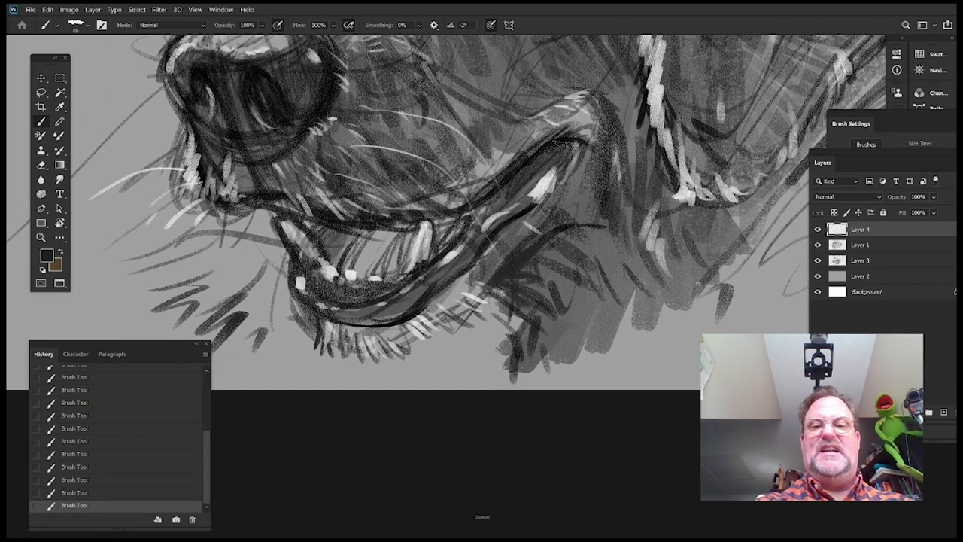
pyautogui.moveTo(517, 175); pyautogui.dragTo(536, 183)
# Sample a light grey from the mouth area and add a small light stroke to the near eye
pyautogui.keyDown('alt'); pyautogui.click(445, 242); pyautogui.keyUp('alt')
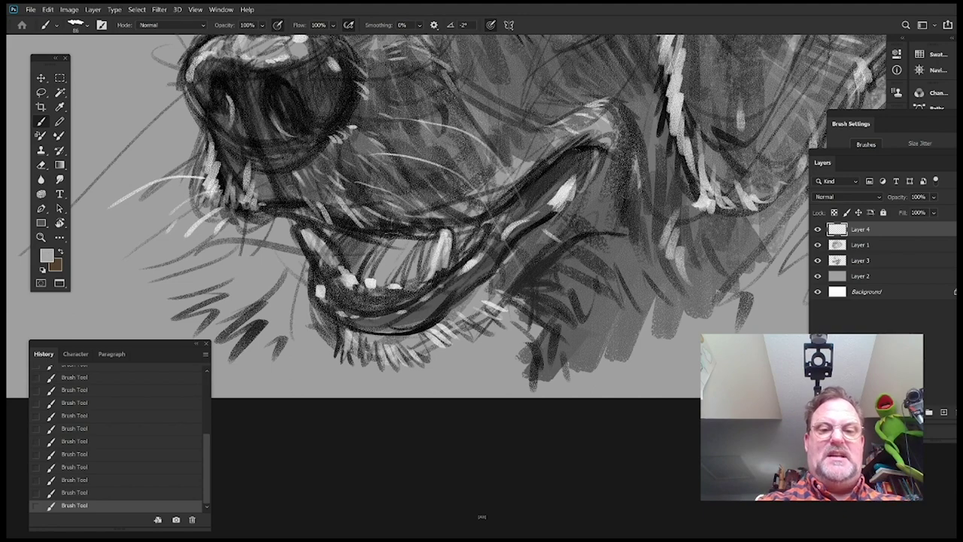
pyautogui.moveTo(479, 55); pyautogui.dragTo(483, 298)
pyautogui.moveTo(545, 218); pyautogui.dragTo(564, 210)
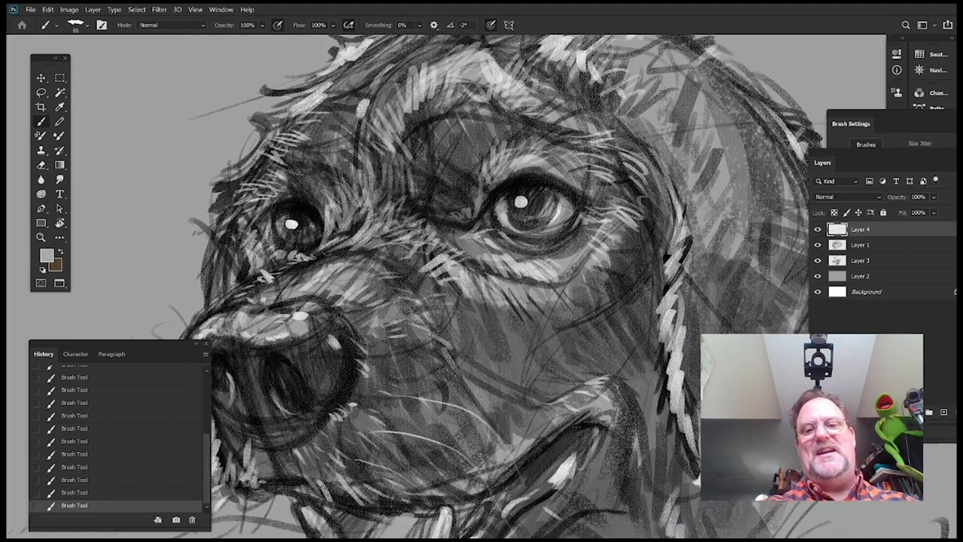
# Sample black from the near eye, select Layer 3, set the brush size to 56 px and darken the near eye's iris
pyautogui.keyDown('alt'); pyautogui.click(526, 182); pyautogui.keyUp('alt')
pyautogui.rightClick(539, 198)
pyautogui.click(927, 260)
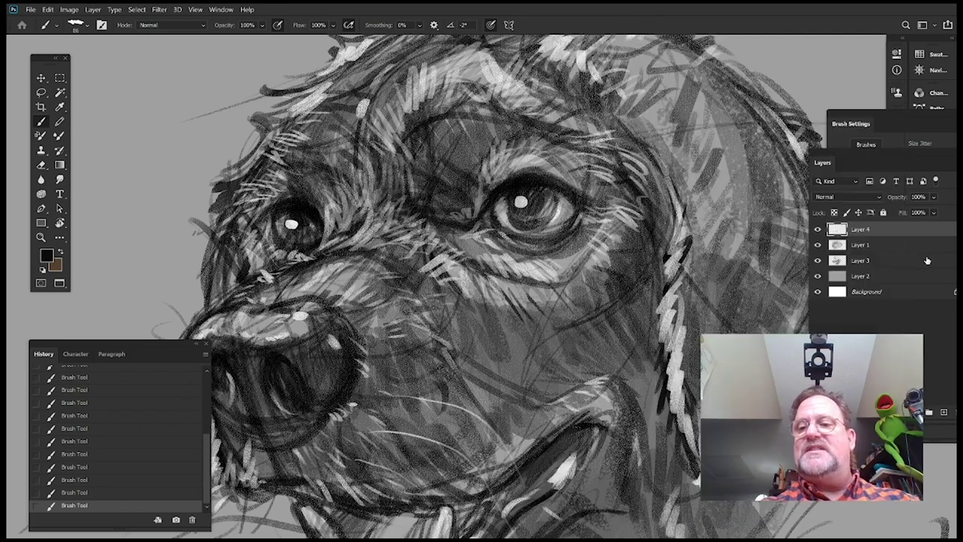
pyautogui.click(899, 260)
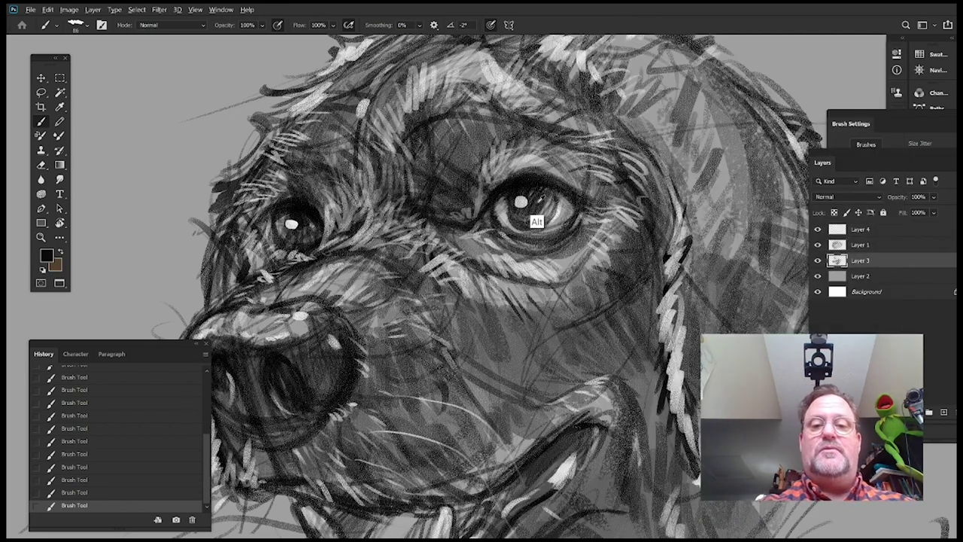
pyautogui.rightClick(543, 196)
pyautogui.moveTo(627, 69); pyautogui.dragTo(617, 69)
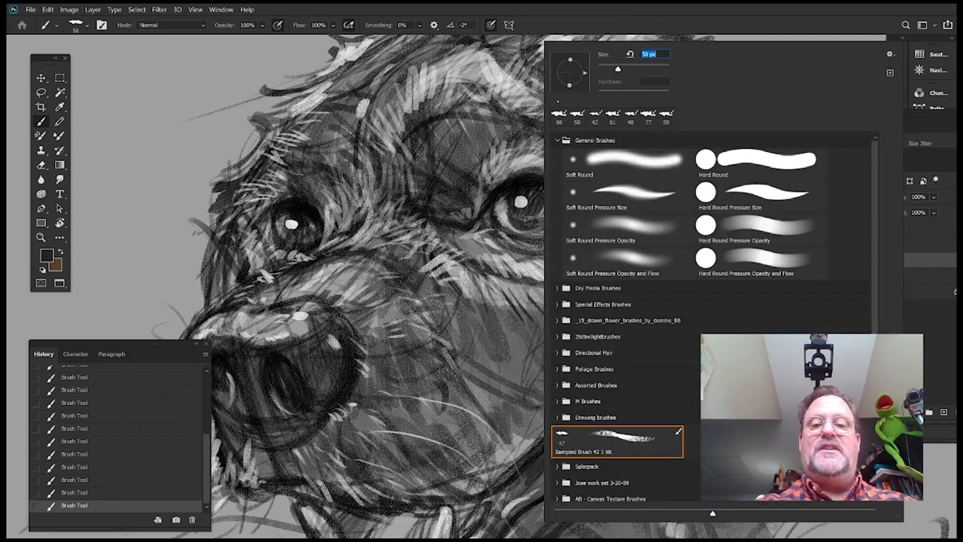
pyautogui.click(541, 202)
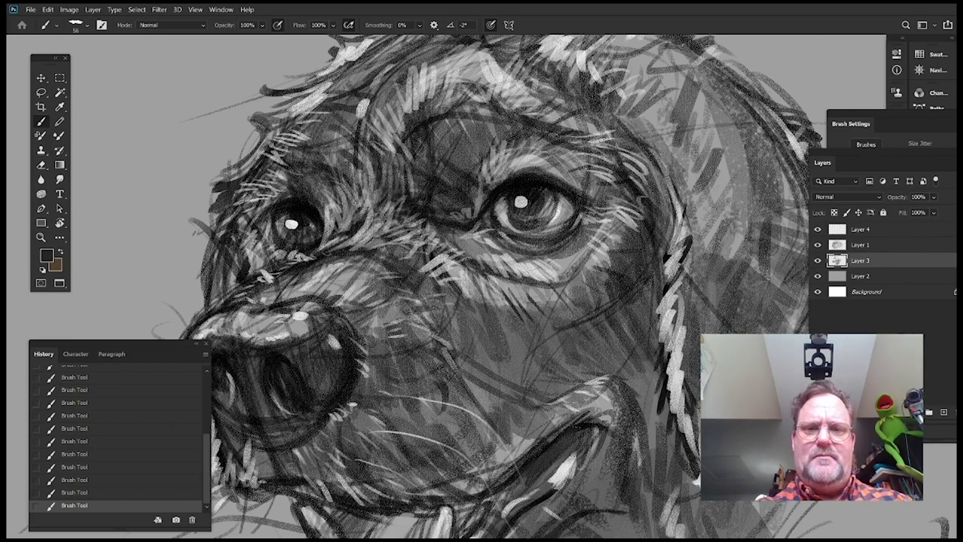
pyautogui.moveTo(540, 204)
pyautogui.mouseDown()
pyautogui.moveTo(570, 199)
pyautogui.moveTo(555, 209)
pyautogui.mouseUp()
# Paint dark strokes around the near eye and across the bridge of the nose
pyautogui.scroll(1, 554, 208)
pyautogui.moveTo(568, 176)
pyautogui.mouseDown()
pyautogui.moveTo(556, 230)
pyautogui.moveTo(497, 235)
pyautogui.mouseUp()
pyautogui.moveTo(485, 183); pyautogui.dragTo(481, 220)
pyautogui.moveTo(444, 250)
pyautogui.mouseDown()
pyautogui.moveTo(671, 238)
pyautogui.moveTo(675, 249)
pyautogui.mouseUp()
pyautogui.moveTo(431, 295)
pyautogui.mouseDown()
pyautogui.moveTo(458, 279)
pyautogui.moveTo(418, 260)
pyautogui.mouseUp()
pyautogui.moveTo(678, 206); pyautogui.dragTo(605, 206)
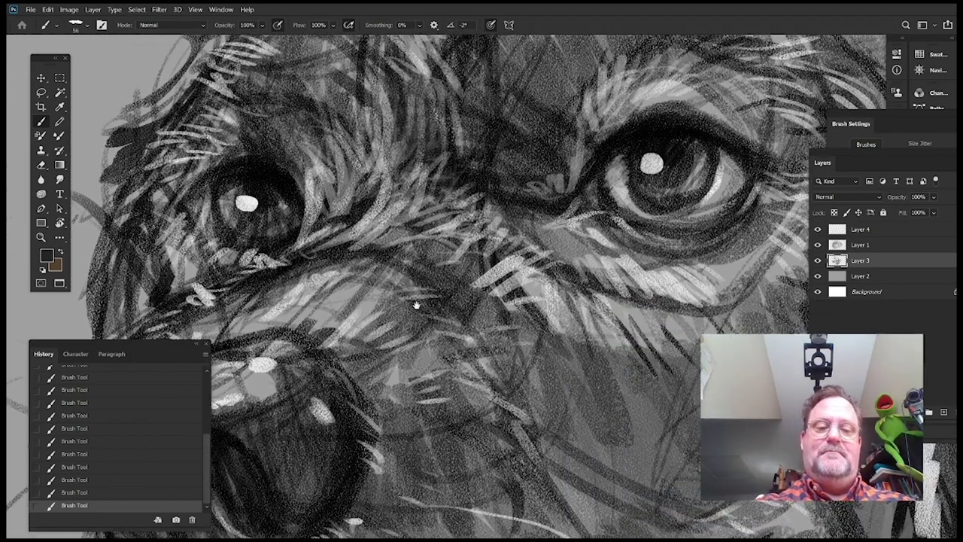
pyautogui.moveTo(417, 304); pyautogui.dragTo(505, 252)
pyautogui.moveTo(315, 132); pyautogui.dragTo(306, 156)
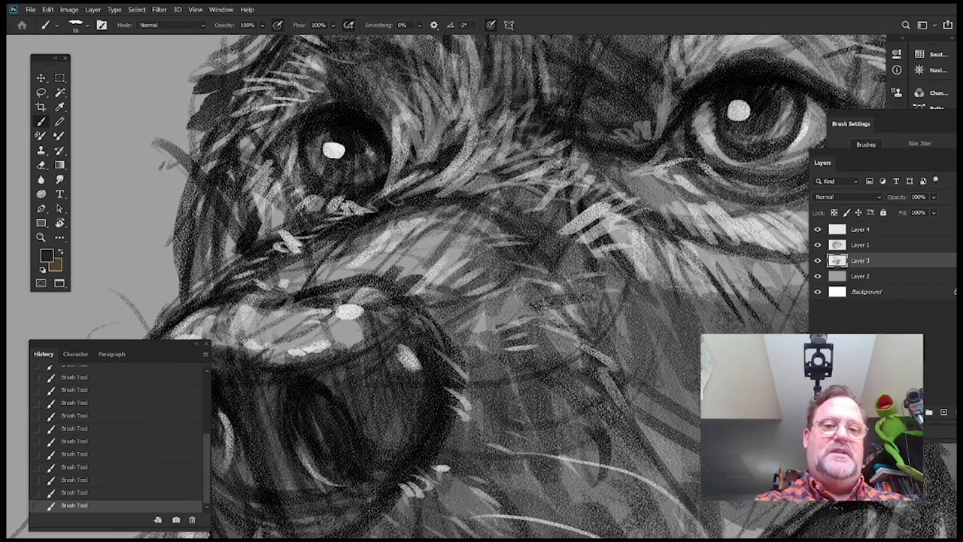
pyautogui.hotkey('ctrl', 'z')
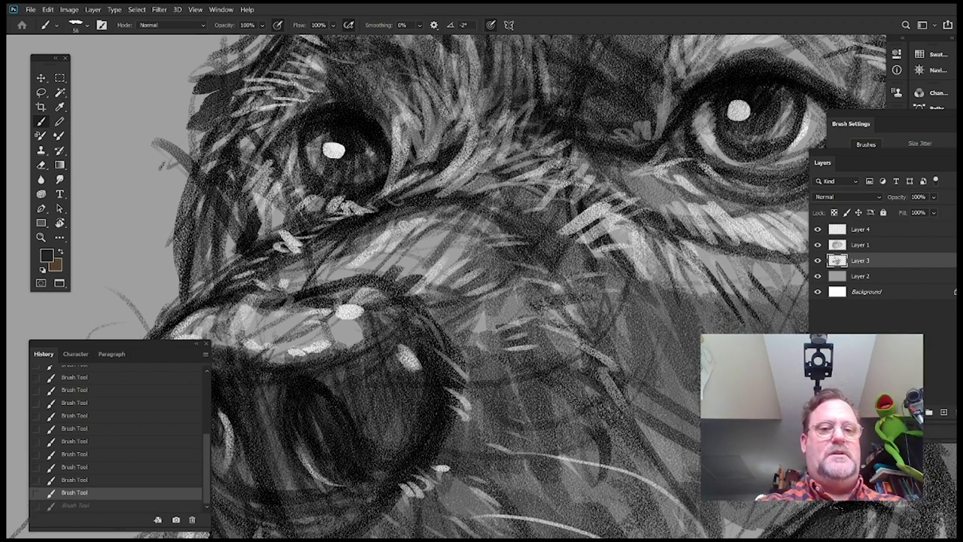
pyautogui.hotkey('ctrl', 'shift', 'z')
pyautogui.moveTo(334, 146); pyautogui.dragTo(366, 179)
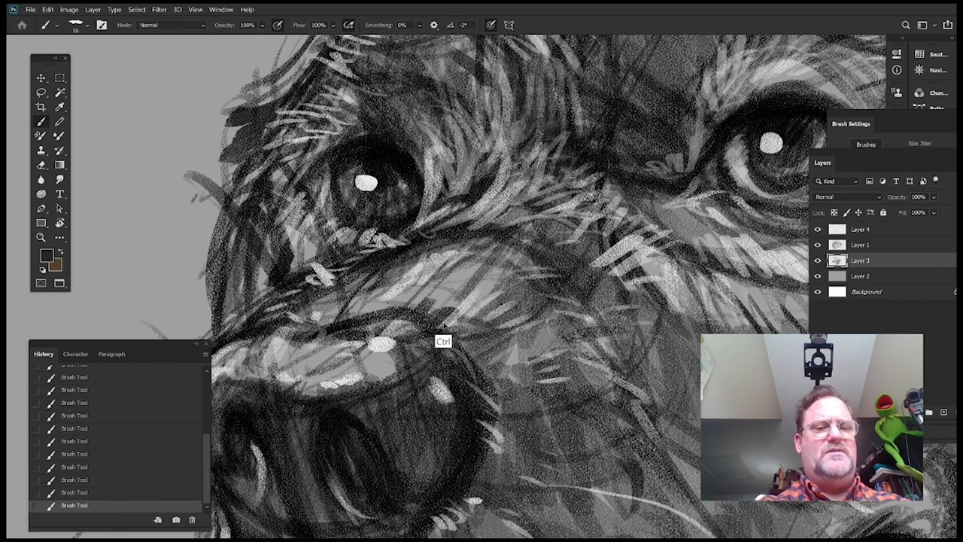
pyautogui.hotkey('ctrl', 'z')
# Sample white from the far eye's catchlight and paint light strokes on the outer side of its iris
pyautogui.keyDown('alt'); pyautogui.click(368, 188); pyautogui.keyUp('alt')
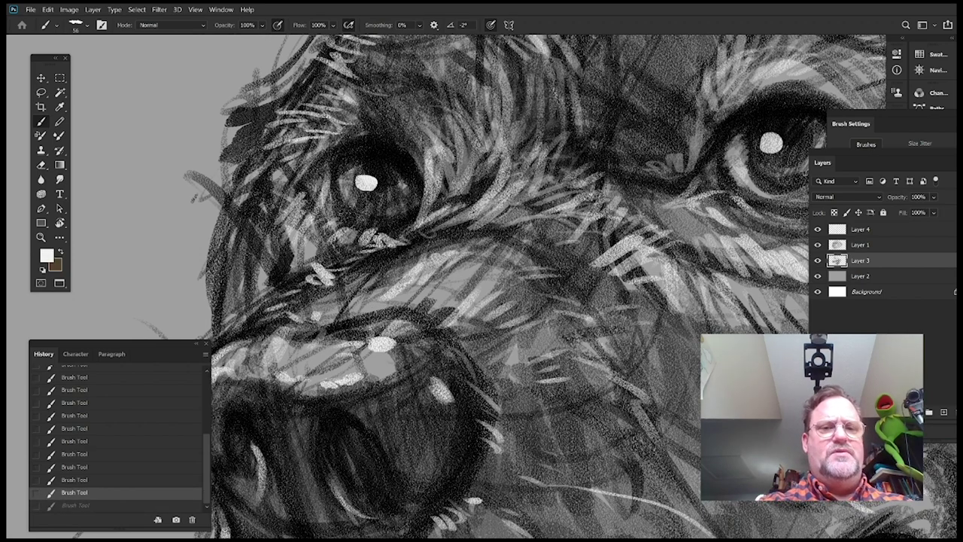
pyautogui.moveTo(351, 191); pyautogui.dragTo(354, 224)
pyautogui.moveTo(503, 215); pyautogui.dragTo(563, 218)
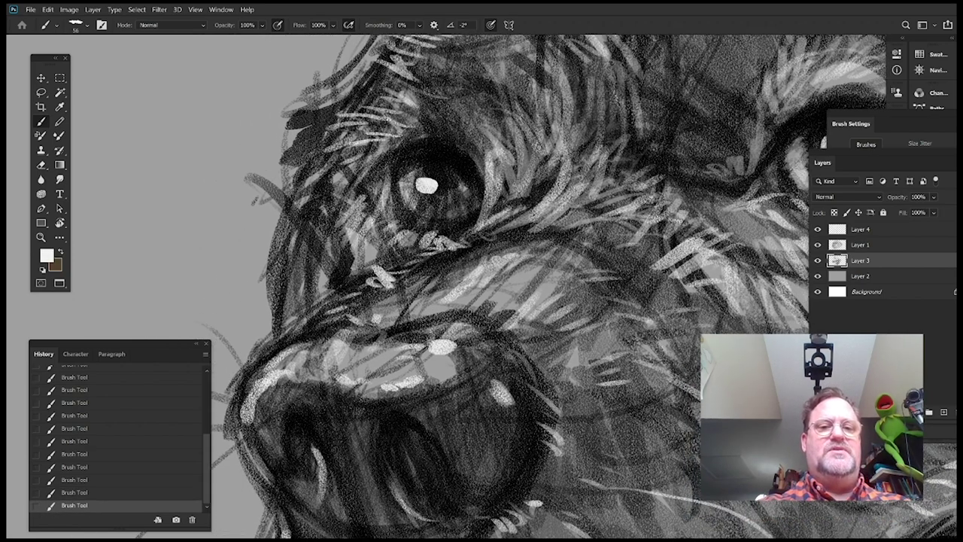
# Set the brush size to 78 px and paint light strokes along the lower rim of the near nostril
pyautogui.moveTo(407, 322); pyautogui.dragTo(496, 210)
pyautogui.moveTo(386, 250)
pyautogui.mouseDown()
pyautogui.moveTo(416, 240)
pyautogui.moveTo(560, 242)
pyautogui.mouseUp()
pyautogui.moveTo(611, 312)
pyautogui.mouseDown()
pyautogui.moveTo(546, 232)
pyautogui.moveTo(494, 193)
pyautogui.mouseUp()
pyautogui.rightClick(500, 192)
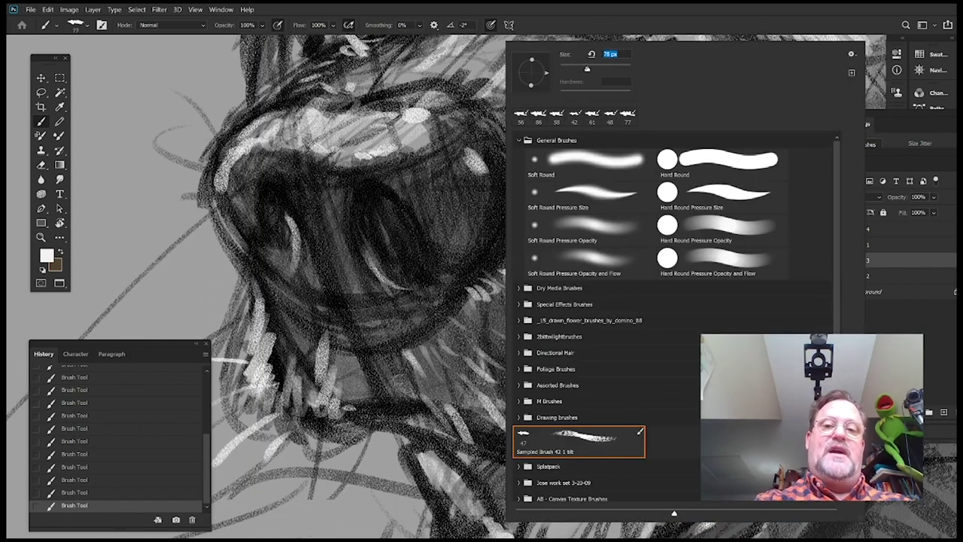
pyautogui.click(391, 192)
pyautogui.moveTo(361, 200)
pyautogui.mouseDown()
pyautogui.moveTo(374, 275)
pyautogui.moveTo(397, 288)
pyautogui.mouseUp()
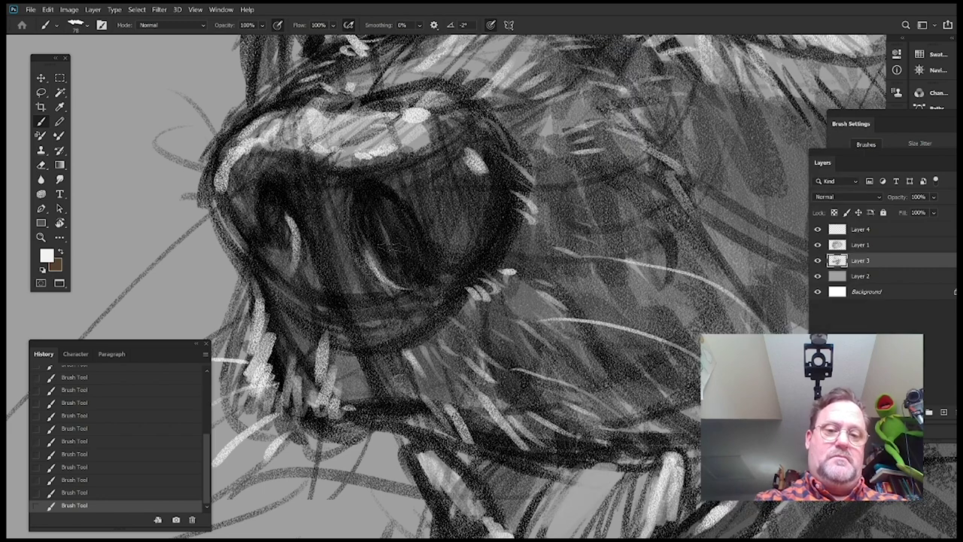
pyautogui.moveTo(360, 257); pyautogui.dragTo(413, 293)
pyautogui.moveTo(486, 210); pyautogui.dragTo(510, 217)
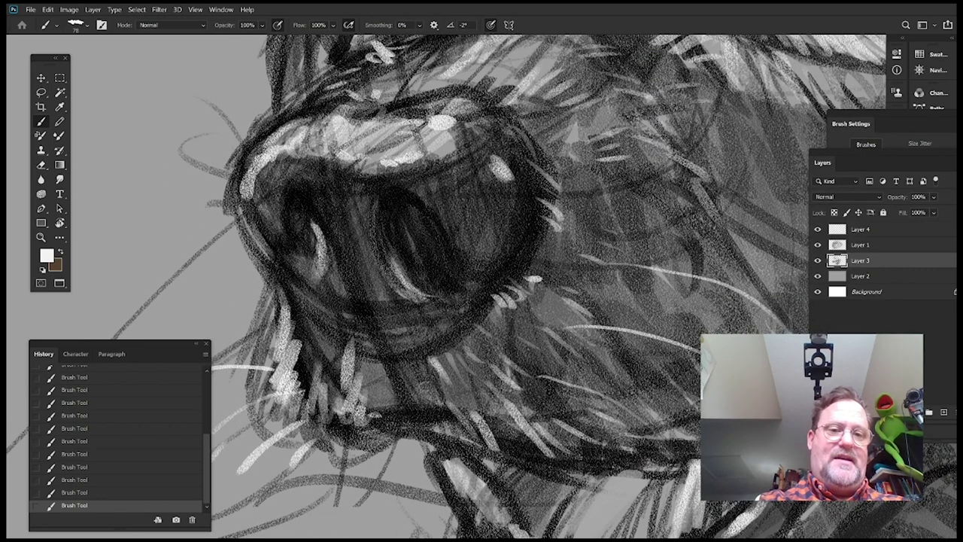
# Paint soft light strokes on the far nostril's rim and along the lower and side edges of the nose
pyautogui.moveTo(324, 264); pyautogui.dragTo(347, 298)
pyautogui.moveTo(524, 281); pyautogui.dragTo(516, 308)
pyautogui.moveTo(299, 319)
pyautogui.mouseDown()
pyautogui.moveTo(347, 366)
pyautogui.moveTo(430, 361)
pyautogui.mouseUp()
pyautogui.moveTo(573, 227); pyautogui.dragTo(538, 258)
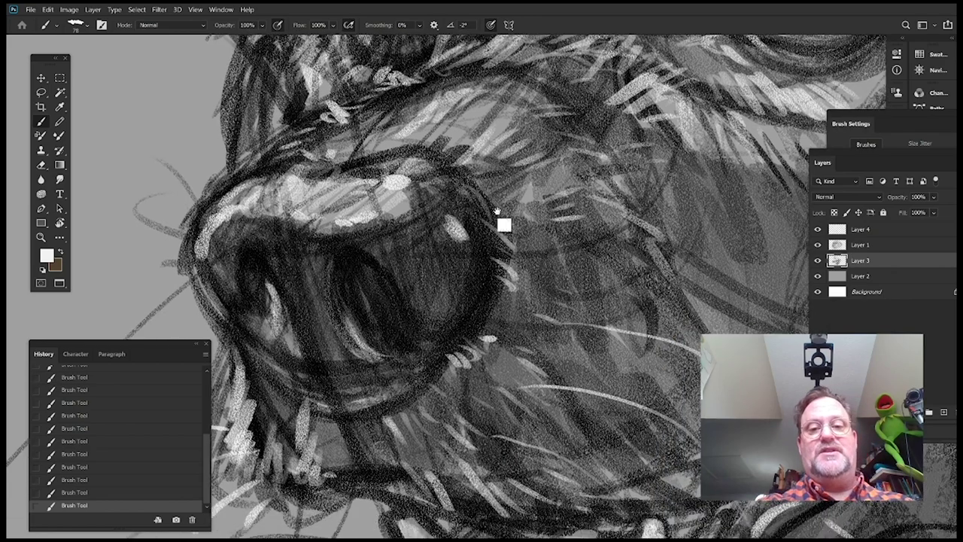
pyautogui.moveTo(477, 226); pyautogui.dragTo(467, 246)
pyautogui.moveTo(669, 234)
pyautogui.mouseDown()
pyautogui.moveTo(625, 260)
pyautogui.moveTo(625, 240)
pyautogui.moveTo(611, 229)
pyautogui.mouseUp()
pyautogui.scroll(2, 609, 240)
pyautogui.scroll(-2, 605, 271)
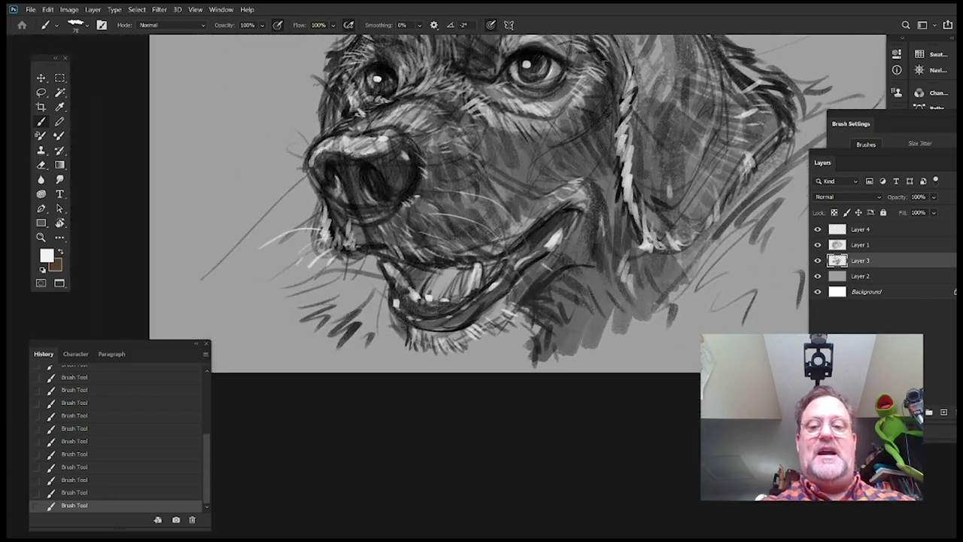
# Set the brush size to 165 px, try a broad white stroke beneath the muzzle and undo it
pyautogui.moveTo(612, 264); pyautogui.dragTo(656, 238)
pyautogui.rightClick(656, 238)
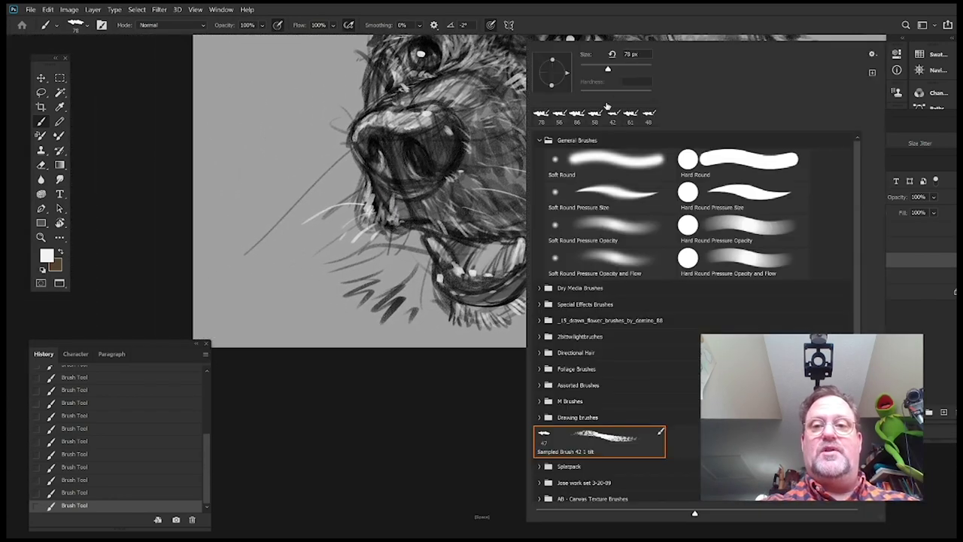
pyautogui.moveTo(420, 236)
pyautogui.mouseDown()
pyautogui.moveTo(369, 264)
pyautogui.moveTo(415, 240)
pyautogui.mouseUp()
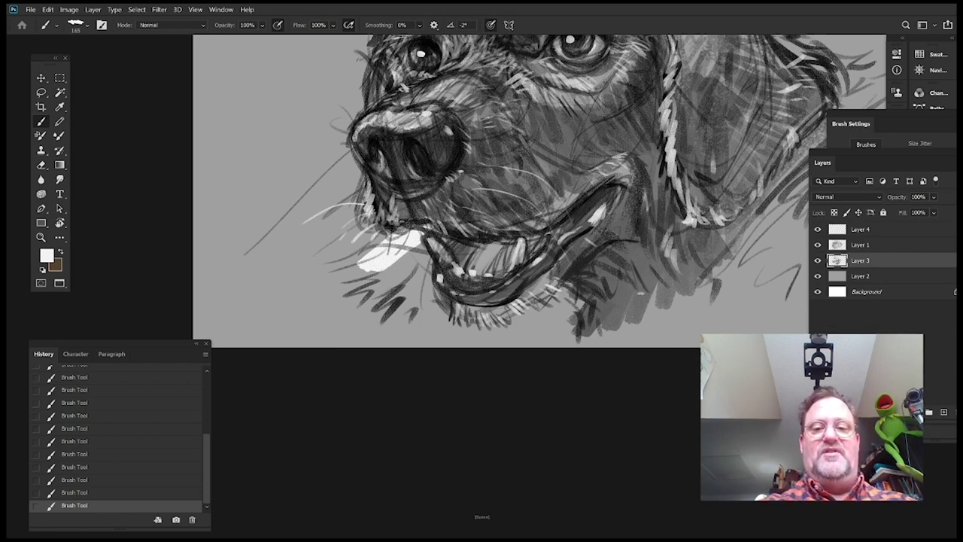
pyautogui.hotkey('ctrl', 'z')
pyautogui.hotkey('ctrl', 'z')
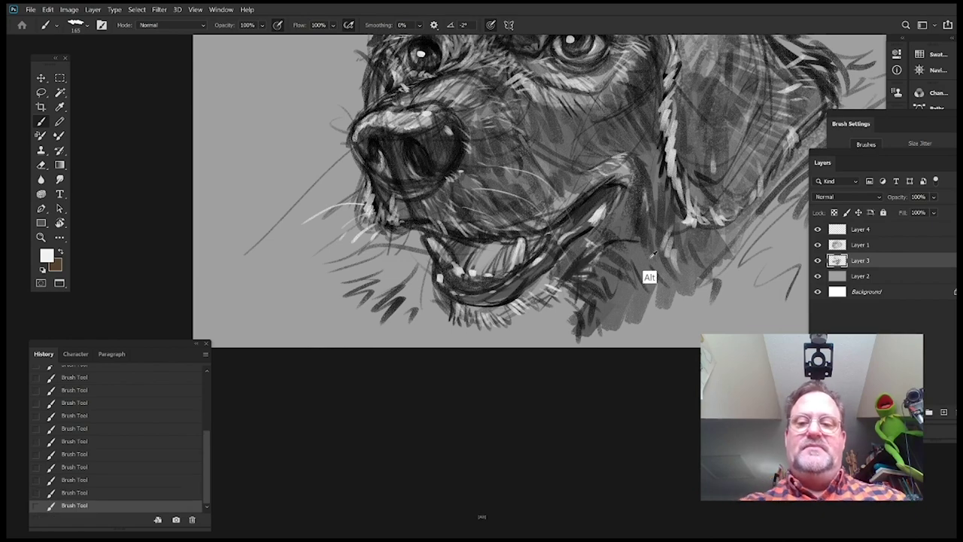
# Sample a mid grey from the neck and paint broad background strokes around the muzzle and beneath the chin
pyautogui.keyDown('alt'); pyautogui.click(649, 260); pyautogui.keyUp('alt')
pyautogui.moveTo(574, 214); pyautogui.dragTo(628, 176)
pyautogui.moveTo(462, 200)
pyautogui.mouseDown()
pyautogui.moveTo(443, 218)
pyautogui.moveTo(465, 236)
pyautogui.moveTo(477, 287)
pyautogui.mouseUp()
pyautogui.moveTo(683, 202)
pyautogui.mouseDown()
pyautogui.moveTo(625, 256)
pyautogui.moveTo(619, 240)
pyautogui.mouseUp()
pyautogui.moveTo(419, 310)
pyautogui.mouseDown()
pyautogui.moveTo(431, 334)
pyautogui.moveTo(462, 338)
pyautogui.mouseUp()
pyautogui.moveTo(504, 312)
pyautogui.mouseDown()
pyautogui.moveTo(506, 349)
pyautogui.moveTo(563, 314)
pyautogui.mouseUp()
# Block in broad mid-grey strokes on the neck and in the background beneath the near ear
pyautogui.moveTo(678, 248); pyautogui.dragTo(477, 292)
pyautogui.moveTo(621, 196)
pyautogui.mouseDown()
pyautogui.moveTo(512, 318)
pyautogui.moveTo(509, 350)
pyautogui.moveTo(544, 354)
pyautogui.mouseUp()
pyautogui.moveTo(682, 290)
pyautogui.mouseDown()
pyautogui.moveTo(643, 350)
pyautogui.moveTo(641, 315)
pyautogui.mouseUp()
pyautogui.moveTo(657, 182)
pyautogui.mouseDown()
pyautogui.moveTo(584, 280)
pyautogui.moveTo(594, 332)
pyautogui.mouseUp()
pyautogui.moveTo(665, 198); pyautogui.dragTo(733, 255)
pyautogui.moveTo(710, 223)
pyautogui.mouseDown()
pyautogui.moveTo(641, 190)
pyautogui.moveTo(699, 199)
pyautogui.moveTo(623, 132)
pyautogui.moveTo(741, 176)
pyautogui.mouseUp()
pyautogui.moveTo(524, 251); pyautogui.dragTo(626, 202)
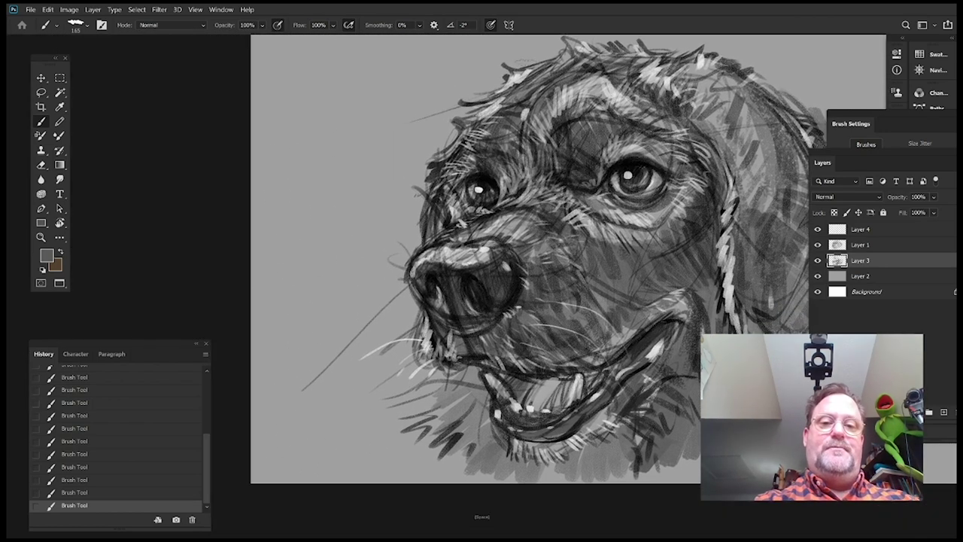
# Paint short diagonal grey strokes in the background along the forehead and the far side of the face
pyautogui.moveTo(471, 110); pyautogui.dragTo(423, 150)
pyautogui.moveTo(449, 184)
pyautogui.mouseDown()
pyautogui.moveTo(481, 147)
pyautogui.moveTo(420, 188)
pyautogui.mouseUp()
pyautogui.moveTo(453, 185); pyautogui.dragTo(438, 208)
pyautogui.moveTo(483, 239); pyautogui.dragTo(486, 203)
pyautogui.moveTo(453, 168); pyautogui.dragTo(418, 203)
pyautogui.moveTo(445, 188)
pyautogui.mouseDown()
pyautogui.moveTo(411, 221)
pyautogui.moveTo(415, 232)
pyautogui.mouseUp()
pyautogui.moveTo(446, 230); pyautogui.dragTo(424, 253)
pyautogui.moveTo(552, 254); pyautogui.dragTo(401, 392)
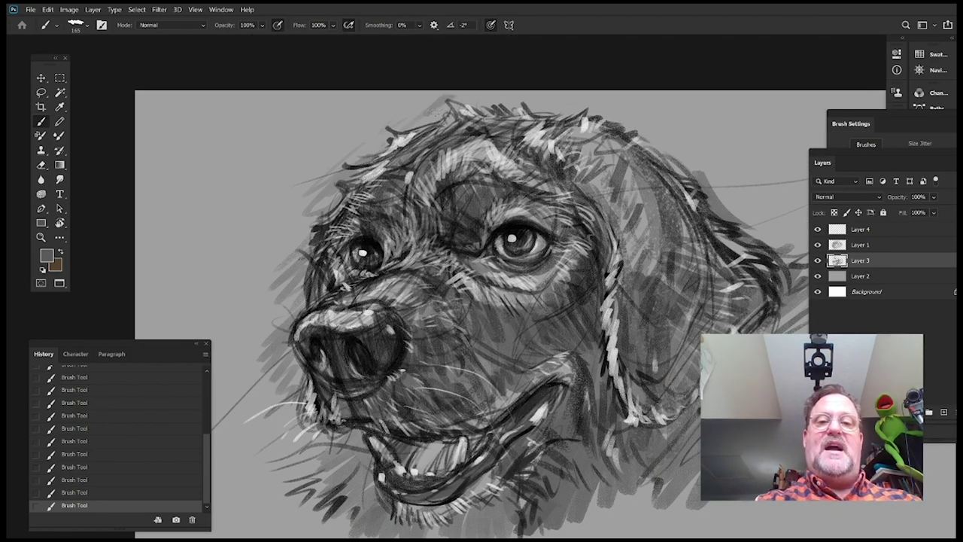
# Continue the grey background strokes above the top of the head and behind the near ear's upper edge
pyautogui.moveTo(482, 94); pyautogui.dragTo(429, 118)
pyautogui.moveTo(668, 237); pyautogui.dragTo(606, 234)
pyautogui.moveTo(661, 195); pyautogui.dragTo(634, 180)
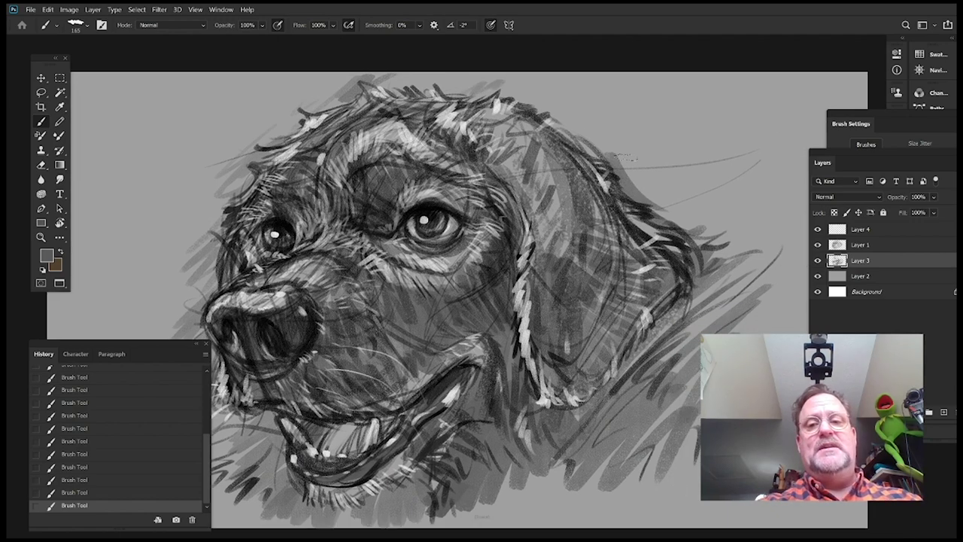
pyautogui.moveTo(678, 236); pyautogui.dragTo(639, 227)
# Set the brush size to 259 px and paint broad diagonal grey strokes in the background behind and below the near ear
pyautogui.rightClick(701, 125)
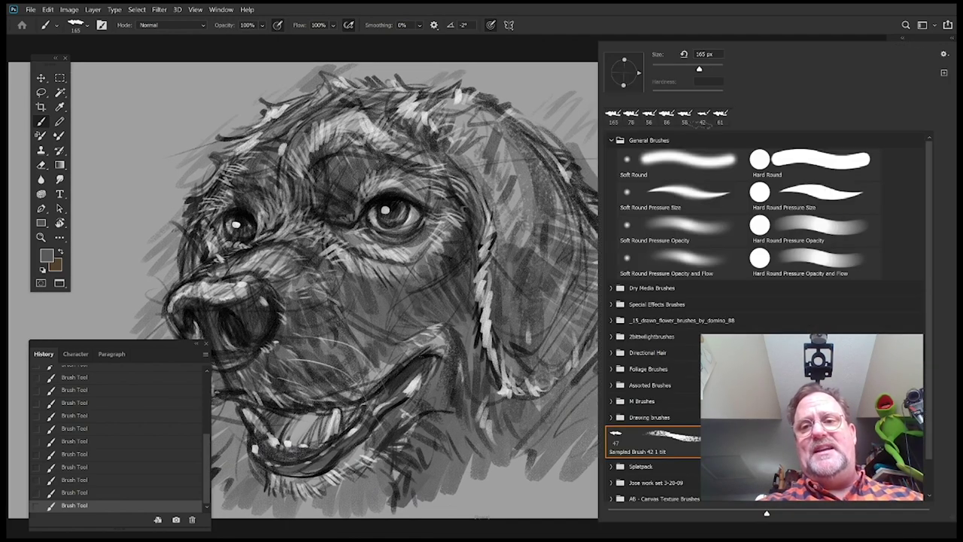
pyautogui.click(580, 109)
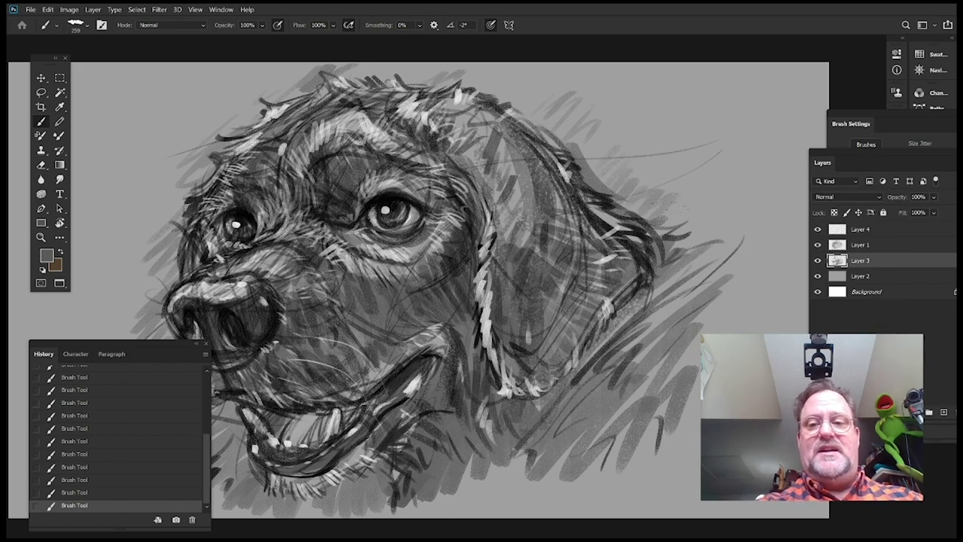
pyautogui.moveTo(638, 334); pyautogui.dragTo(624, 251)
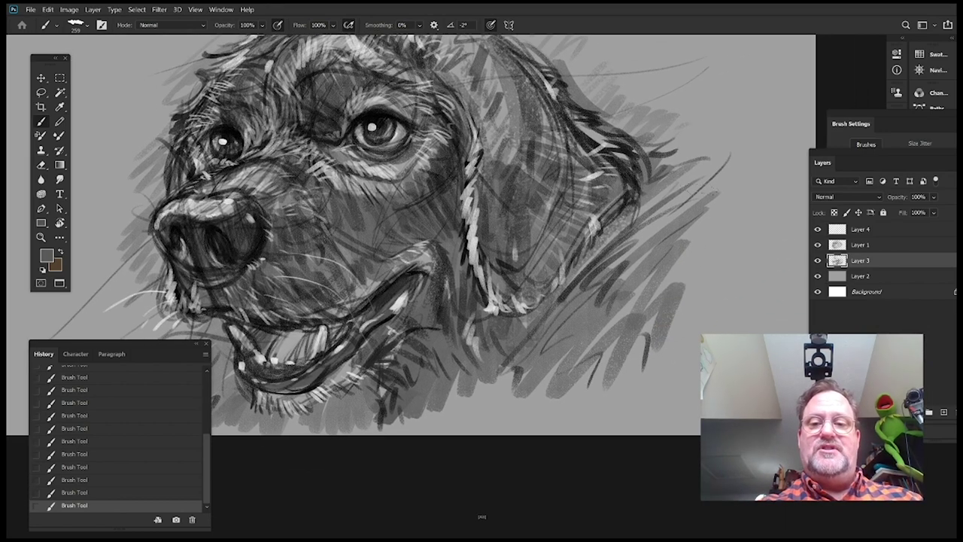
pyautogui.moveTo(696, 193); pyautogui.dragTo(521, 322)
pyautogui.moveTo(679, 207); pyautogui.dragTo(524, 331)
pyautogui.moveTo(589, 299); pyautogui.dragTo(535, 368)
pyautogui.moveTo(591, 331); pyautogui.dragTo(546, 384)
pyautogui.moveTo(590, 350); pyautogui.dragTo(573, 387)
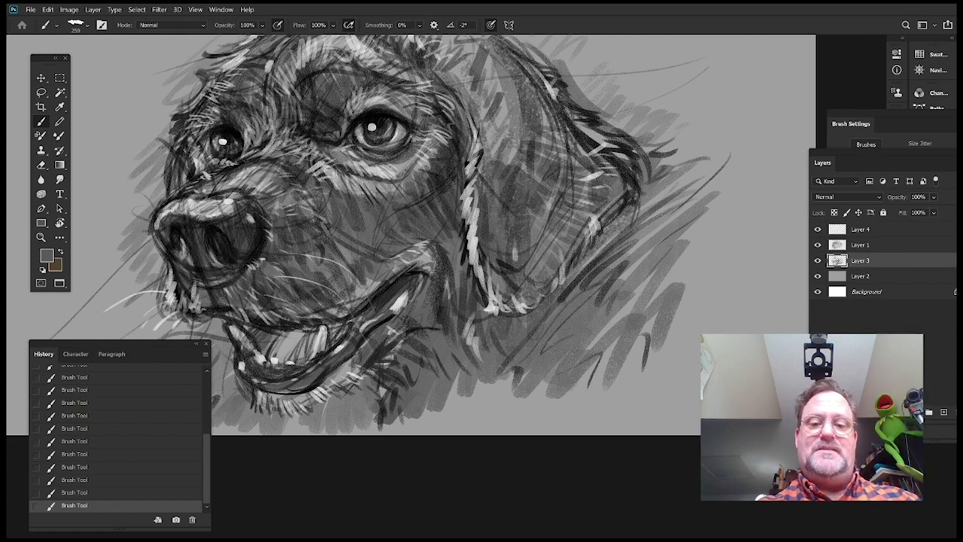
# Add more grey strokes in the background below the near ear, continuing on a new layer above Layer 3
pyautogui.moveTo(566, 304)
pyautogui.mouseDown()
pyautogui.moveTo(518, 366)
pyautogui.moveTo(537, 375)
pyautogui.mouseUp()
pyautogui.moveTo(591, 325); pyautogui.dragTo(563, 359)
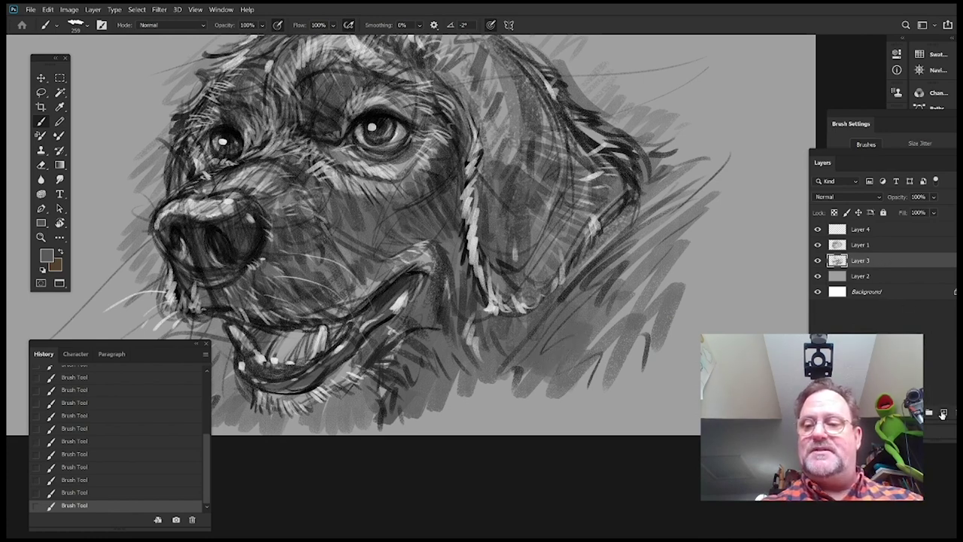
pyautogui.click(944, 412)
pyautogui.moveTo(667, 207); pyautogui.dragTo(567, 287)
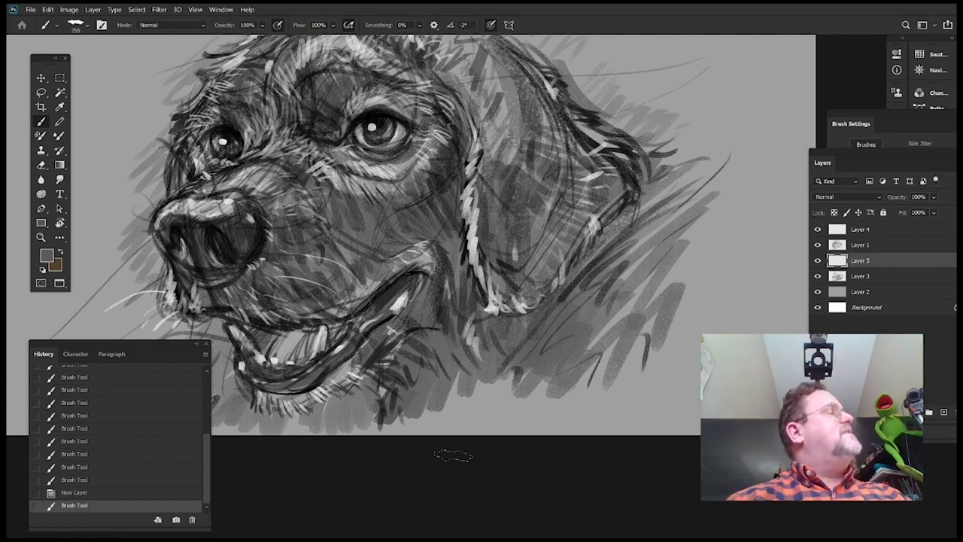
# Add a new layer above Layer 4, sample a light grey from the drawing and set the layer's blend mode to Overlay
pyautogui.click(889, 231)
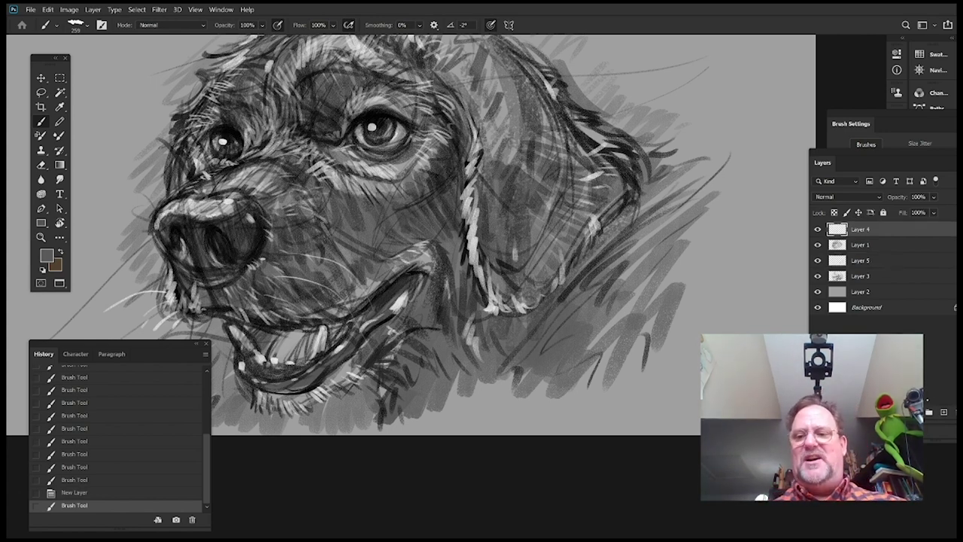
pyautogui.click(940, 413)
pyautogui.moveTo(508, 169); pyautogui.dragTo(604, 201)
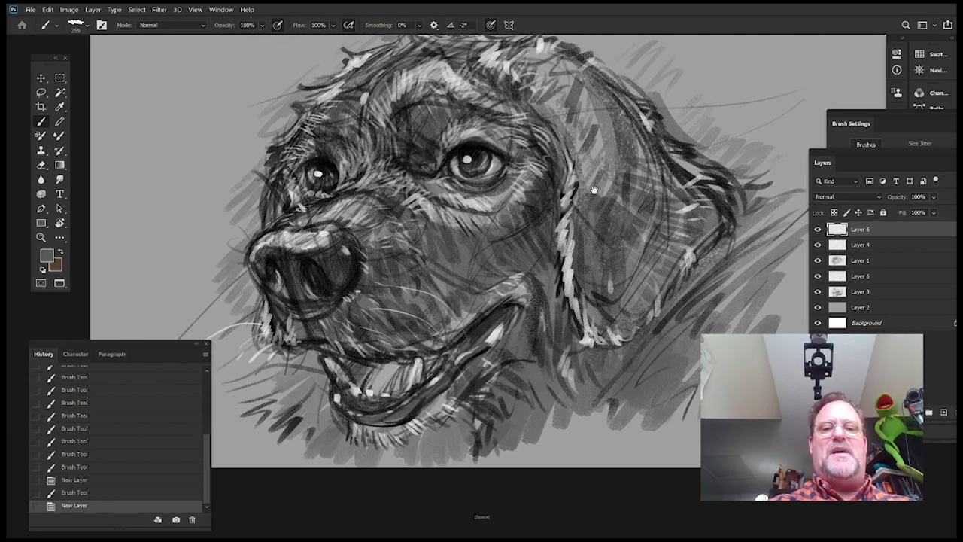
pyautogui.keyDown('alt'); pyautogui.click(477, 218); pyautogui.keyUp('alt')
pyautogui.click(847, 196)
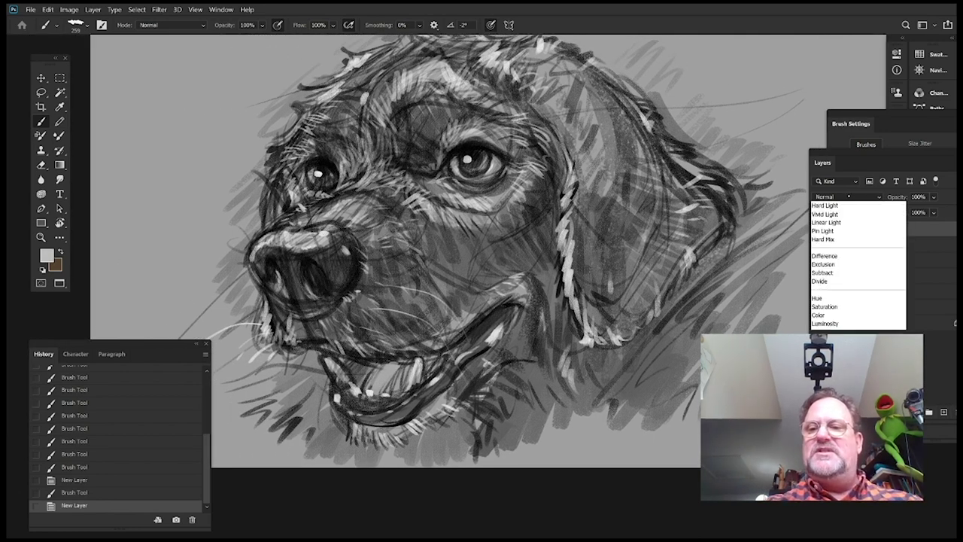
pyautogui.click(857, 316)
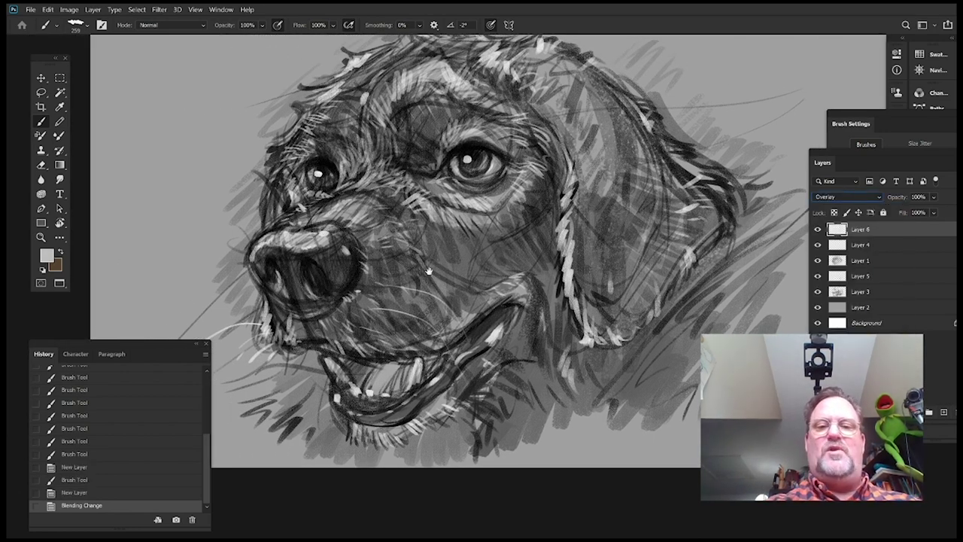
# Paint light grey overlay highlights on the brow above the far eye and along the bridge of the muzzle
pyautogui.moveTo(544, 168); pyautogui.dragTo(592, 195)
pyautogui.moveTo(380, 154)
pyautogui.mouseDown()
pyautogui.moveTo(403, 151)
pyautogui.moveTo(440, 207)
pyautogui.moveTo(479, 216)
pyautogui.moveTo(519, 218)
pyautogui.moveTo(565, 205)
pyautogui.moveTo(592, 181)
pyautogui.moveTo(537, 142)
pyautogui.moveTo(453, 114)
pyautogui.moveTo(350, 163)
pyautogui.mouseUp()
pyautogui.press('space')
pyautogui.moveTo(641, 207); pyautogui.dragTo(645, 176)
pyautogui.moveTo(395, 185)
pyautogui.mouseDown()
pyautogui.moveTo(444, 195)
pyautogui.moveTo(414, 219)
pyautogui.mouseUp()
pyautogui.press('space')
pyautogui.moveTo(607, 249)
pyautogui.mouseDown()
pyautogui.moveTo(651, 211)
pyautogui.moveTo(603, 202)
pyautogui.mouseUp()
pyautogui.press('space')
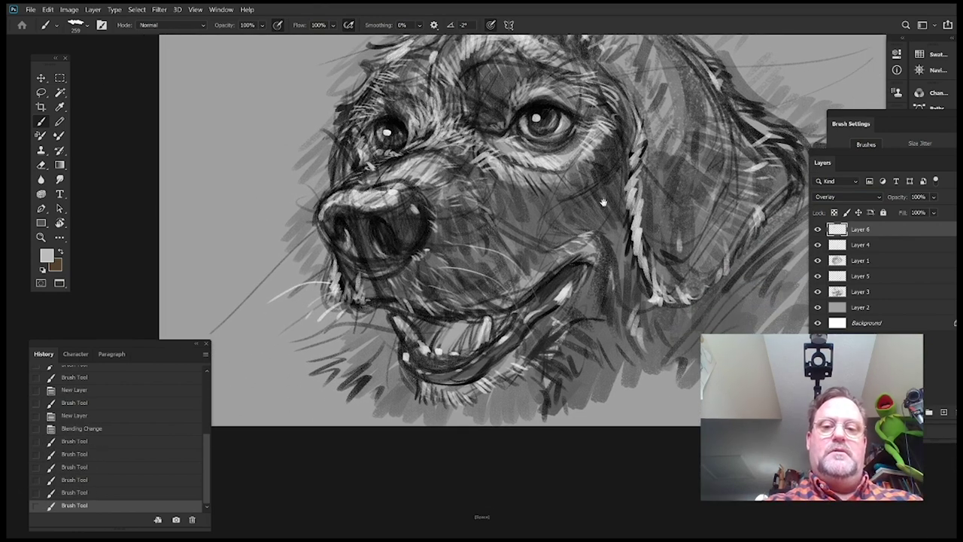
# Brighten the fur on the side of the muzzle and along the upper lip towards the mouth corner
pyautogui.moveTo(452, 186)
pyautogui.mouseDown()
pyautogui.moveTo(489, 212)
pyautogui.moveTo(493, 237)
pyautogui.moveTo(453, 221)
pyautogui.mouseUp()
pyautogui.press('space')
pyautogui.moveTo(611, 207); pyautogui.dragTo(538, 204)
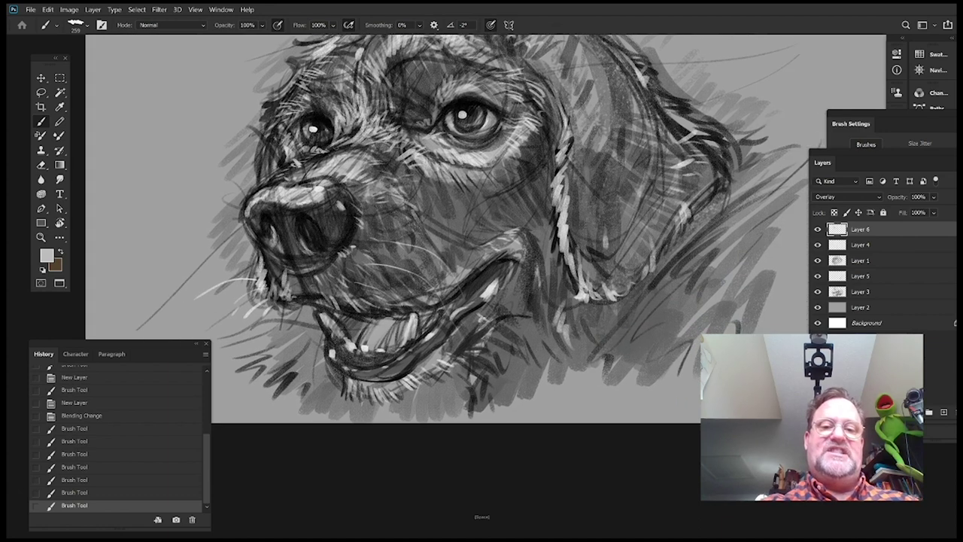
pyautogui.moveTo(426, 239)
pyautogui.mouseDown()
pyautogui.moveTo(447, 253)
pyautogui.moveTo(515, 230)
pyautogui.mouseUp()
pyautogui.press('space')
pyautogui.moveTo(647, 150); pyautogui.dragTo(600, 196)
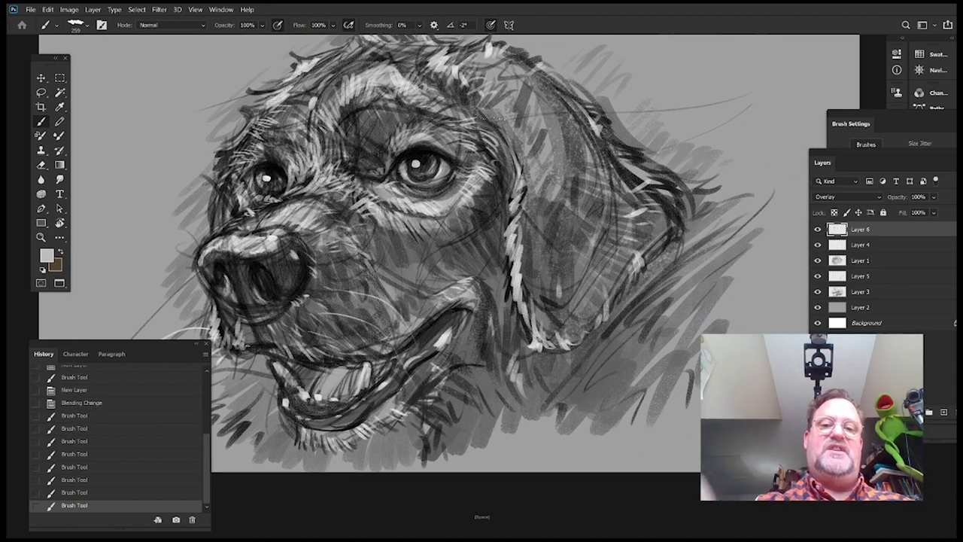
# Paint light overlay strokes down the upper part of the near ear and across the top of the forehead
pyautogui.moveTo(481, 85); pyautogui.dragTo(527, 152)
pyautogui.press('space')
pyautogui.moveTo(557, 143); pyautogui.dragTo(569, 138)
pyautogui.moveTo(554, 81)
pyautogui.mouseDown()
pyautogui.moveTo(527, 110)
pyautogui.moveTo(569, 143)
pyautogui.moveTo(547, 203)
pyautogui.mouseUp()
pyautogui.press('space')
pyautogui.moveTo(618, 143); pyautogui.dragTo(665, 202)
pyautogui.moveTo(466, 98); pyautogui.dragTo(368, 136)
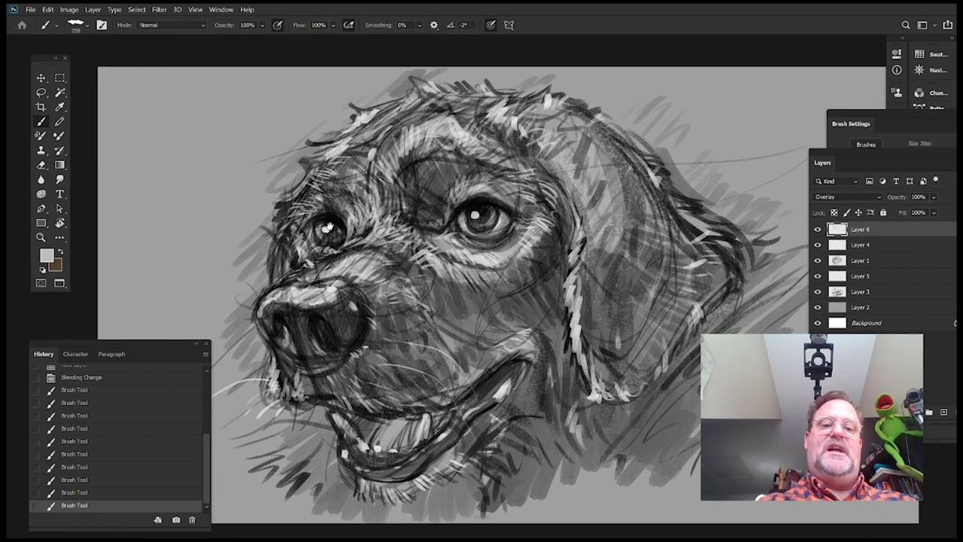
# Add light overlay strokes around the front of the mouth, the upper lip and the lower lip
pyautogui.moveTo(503, 314); pyautogui.dragTo(518, 185)
pyautogui.moveTo(358, 253)
pyautogui.mouseDown()
pyautogui.moveTo(392, 281)
pyautogui.moveTo(387, 319)
pyautogui.mouseUp()
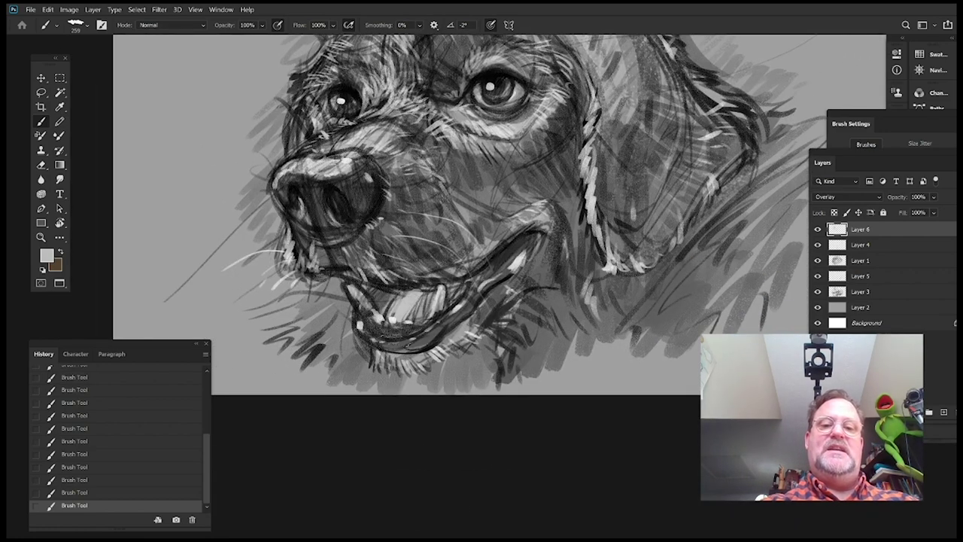
pyautogui.press('space')
pyautogui.moveTo(421, 286); pyautogui.dragTo(381, 299)
pyautogui.moveTo(474, 304); pyautogui.dragTo(492, 316)
pyautogui.press('space')
pyautogui.moveTo(645, 258); pyautogui.dragTo(613, 279)
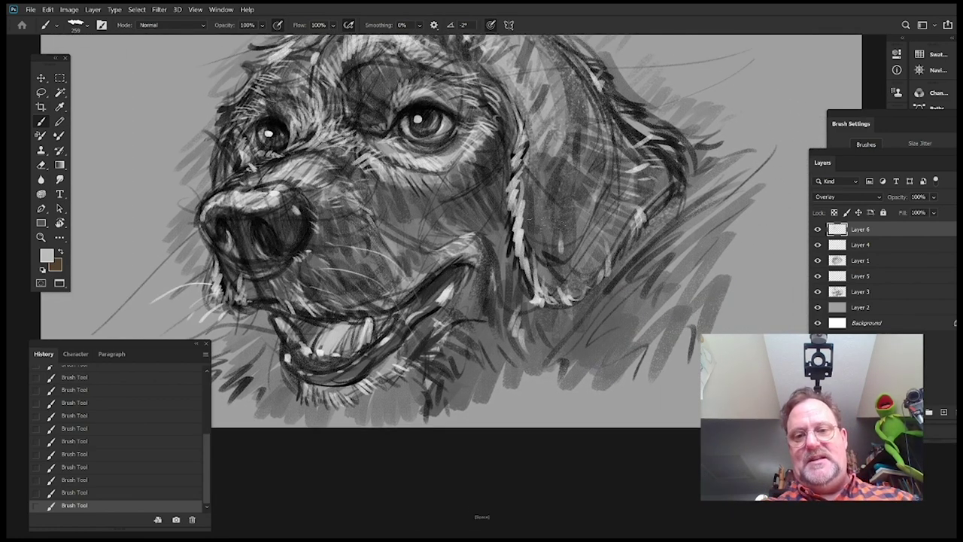
# Highlight the near ear's lower and rear edge and the fur where the ear meets the top of the head
pyautogui.moveTo(542, 301)
pyautogui.mouseDown()
pyautogui.moveTo(614, 225)
pyautogui.moveTo(646, 172)
pyautogui.mouseUp()
pyautogui.press('space')
pyautogui.moveTo(461, 199)
pyautogui.mouseDown()
pyautogui.moveTo(539, 301)
pyautogui.moveTo(564, 271)
pyautogui.moveTo(545, 259)
pyautogui.moveTo(541, 241)
pyautogui.moveTo(525, 252)
pyautogui.moveTo(542, 244)
pyautogui.mouseUp()
pyautogui.hotkey('alt', 'space')
pyautogui.moveTo(610, 253); pyautogui.dragTo(602, 247)
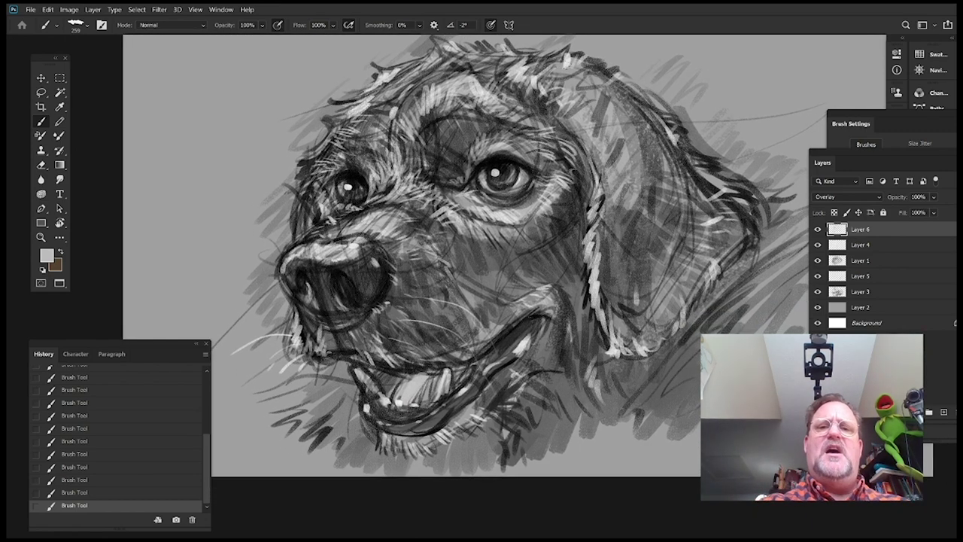
pyautogui.moveTo(531, 73)
pyautogui.mouseDown()
pyautogui.moveTo(575, 72)
pyautogui.moveTo(615, 105)
pyautogui.mouseUp()
pyautogui.press('space')
pyautogui.moveTo(645, 157); pyautogui.dragTo(645, 153)
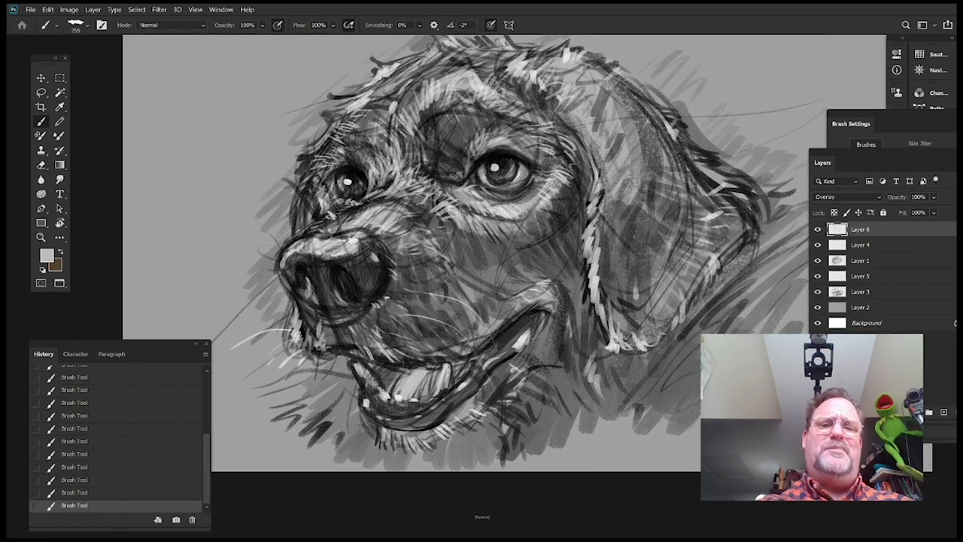
pyautogui.moveTo(617, 101); pyautogui.dragTo(628, 67)
pyautogui.moveTo(469, 248); pyautogui.dragTo(483, 211)
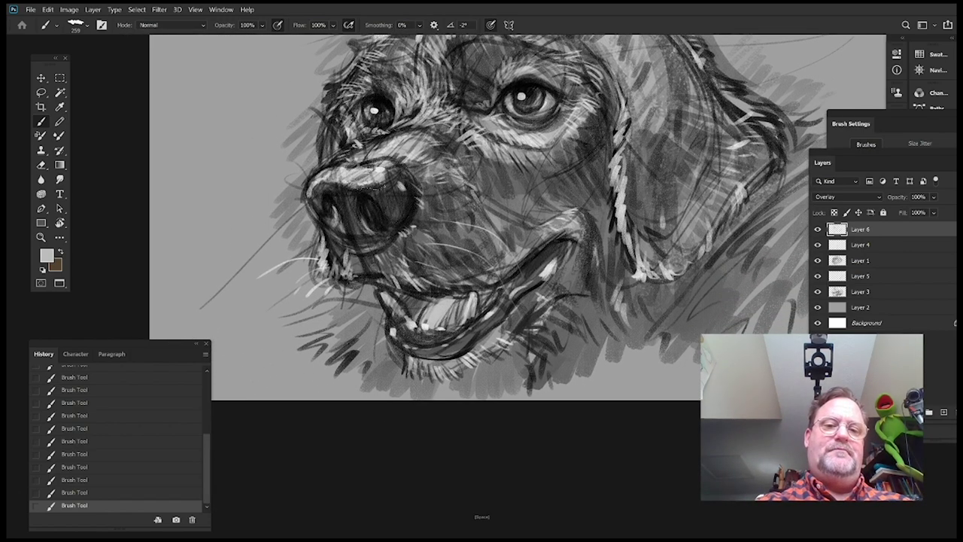
# Set the brush size to 182 px, touch up the fur around the front lip and resample a light grey
pyautogui.rightClick(483, 211)
pyautogui.press('Escape')
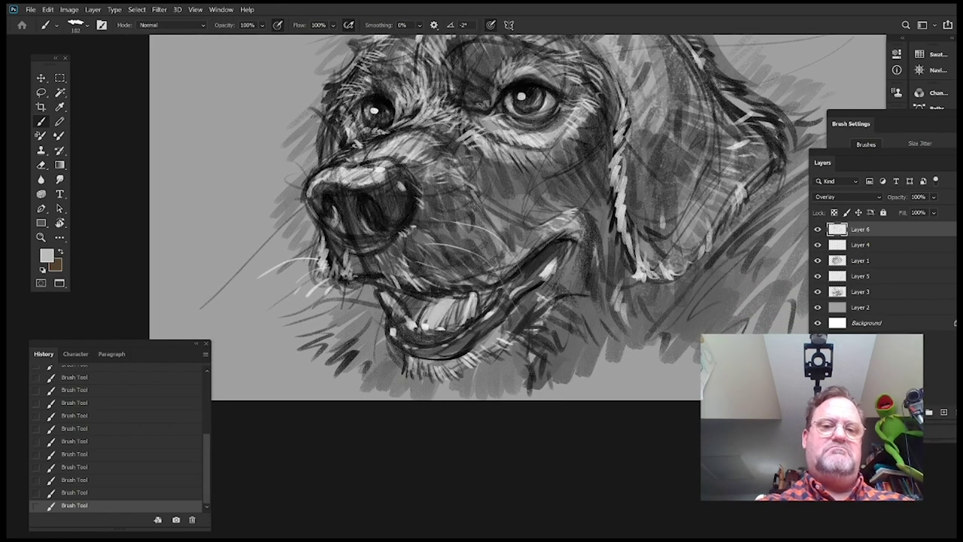
pyautogui.press('space')
pyautogui.moveTo(482, 284); pyautogui.dragTo(481, 230)
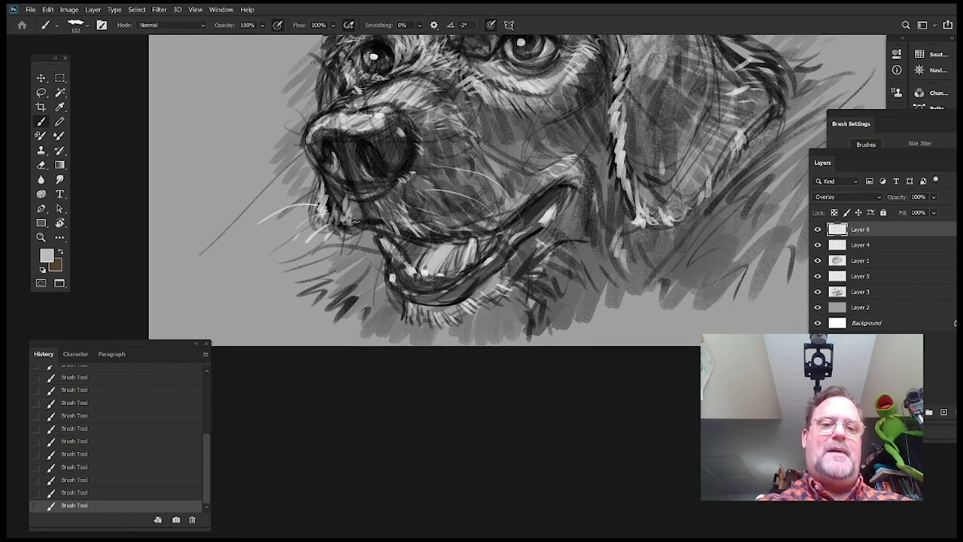
pyautogui.moveTo(564, 149); pyautogui.dragTo(580, 212)
pyautogui.keyDown('alt'); pyautogui.click(404, 218); pyautogui.keyUp('alt')
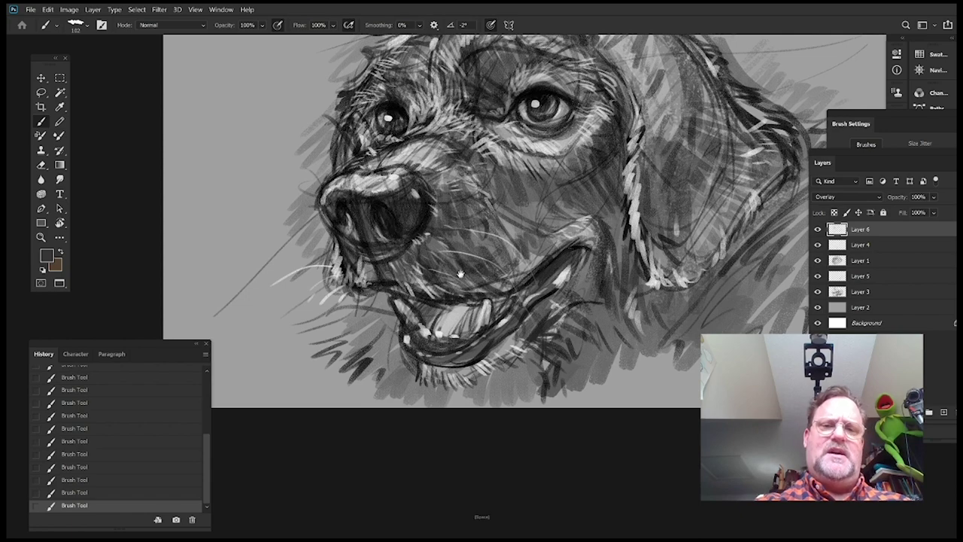
pyautogui.moveTo(460, 274); pyautogui.dragTo(431, 312)
pyautogui.keyDown('alt'); pyautogui.click(403, 214); pyautogui.keyUp('alt')
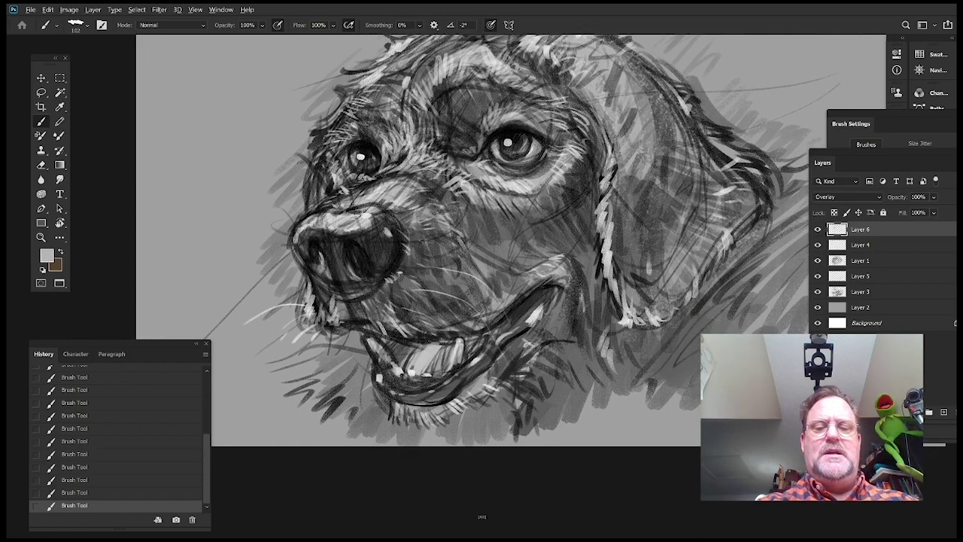
# Set the brush size to 171 px and brighten the fur on the cheek and around the mouth
pyautogui.rightClick(634, 115)
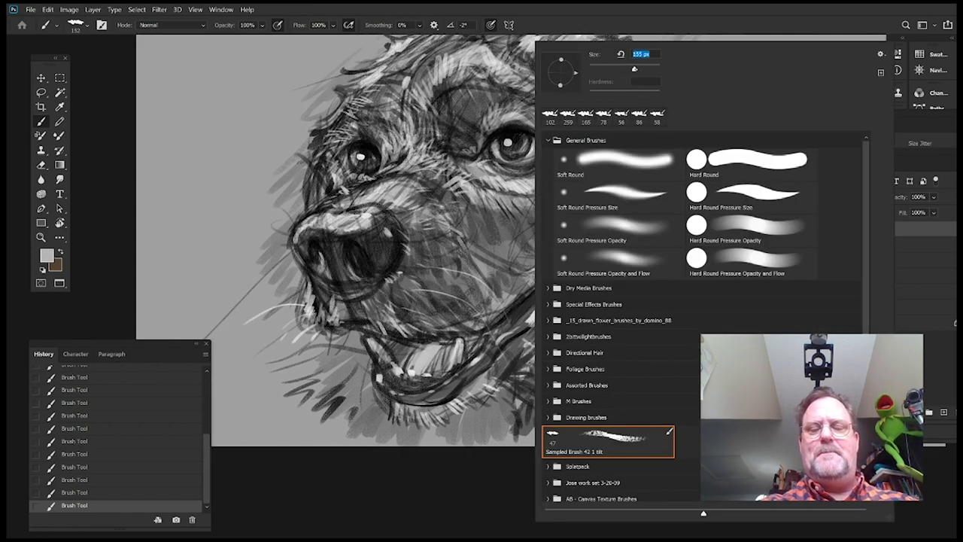
pyautogui.moveTo(634, 69); pyautogui.dragTo(636, 69)
pyautogui.press('Return')
pyautogui.moveTo(636, 157); pyautogui.dragTo(586, 139)
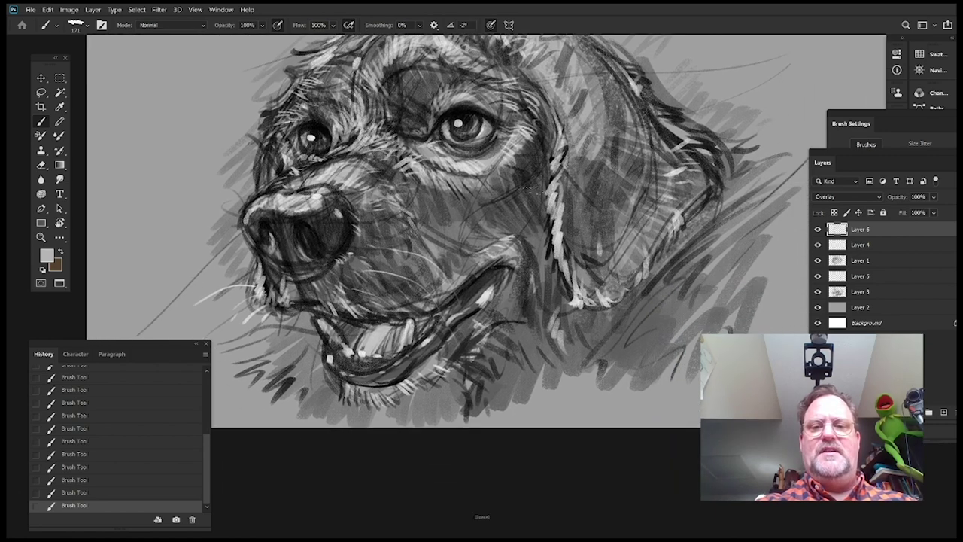
pyautogui.moveTo(523, 313); pyautogui.dragTo(543, 278)
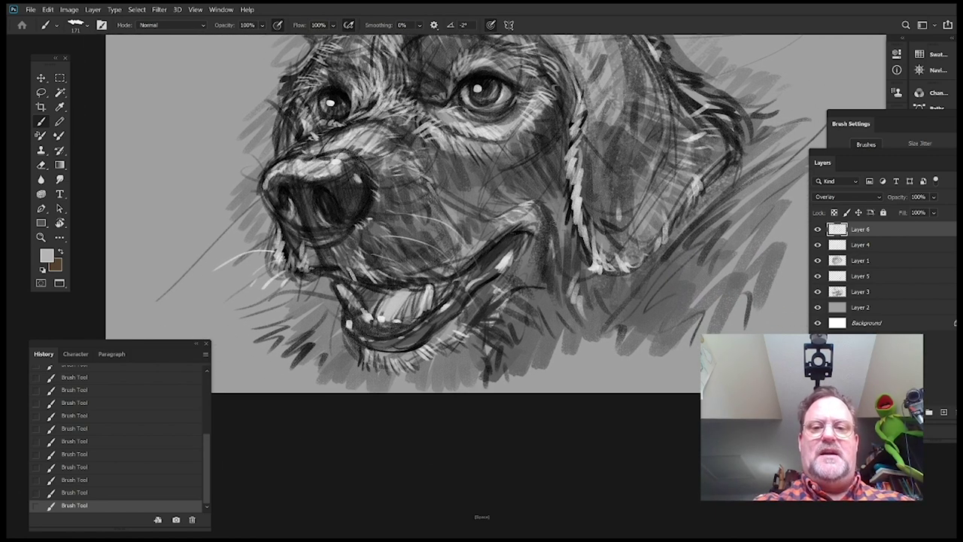
pyautogui.moveTo(513, 161); pyautogui.dragTo(535, 183)
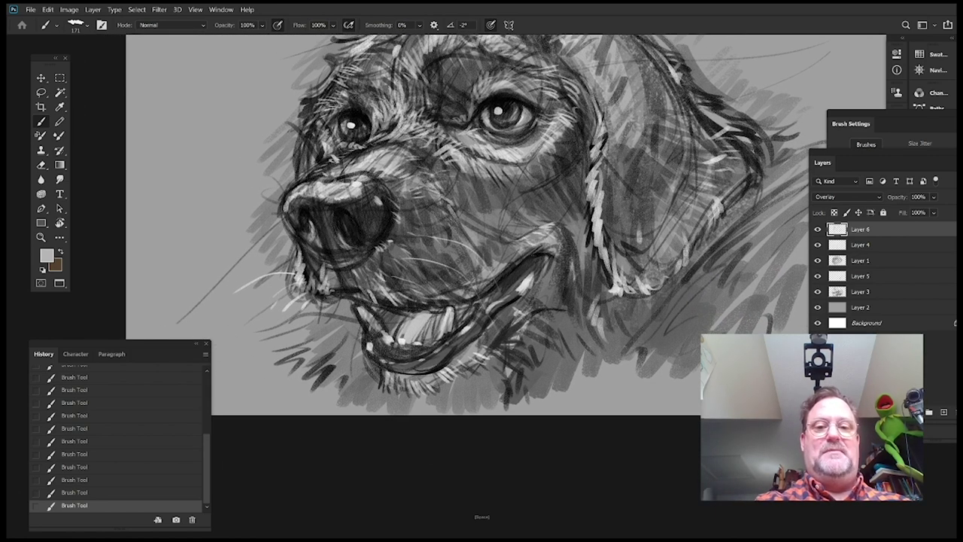
pyautogui.moveTo(466, 260); pyautogui.dragTo(486, 209)
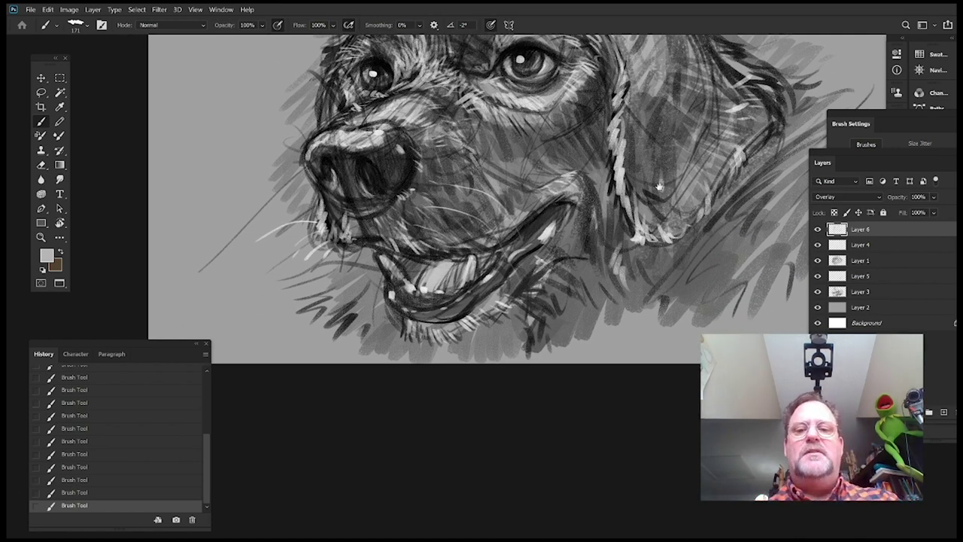
pyautogui.moveTo(660, 185); pyautogui.dragTo(672, 283)
pyautogui.moveTo(627, 219)
pyautogui.mouseDown()
pyautogui.moveTo(637, 271)
pyautogui.moveTo(543, 225)
pyautogui.moveTo(592, 212)
pyautogui.moveTo(635, 238)
pyautogui.mouseUp()
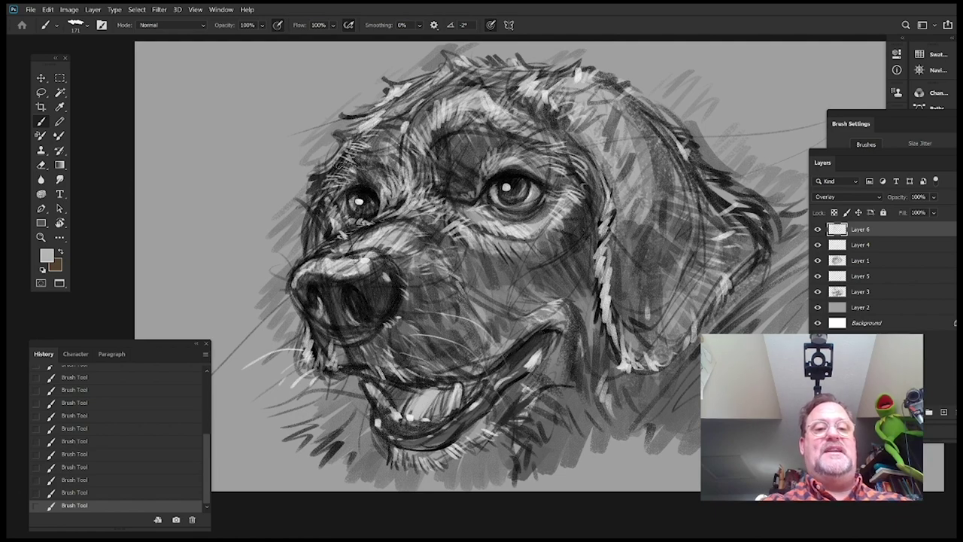
# Reduce the brush size to 94 px for finer strokes on the far side of the head
pyautogui.moveTo(487, 235); pyautogui.dragTo(577, 237)
pyautogui.rightClick(463, 95)
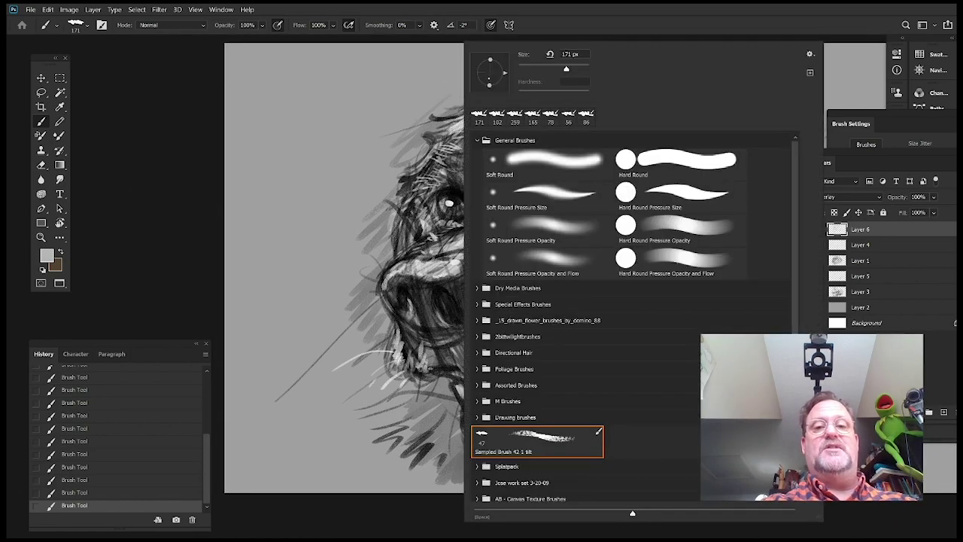
pyautogui.press('Escape')
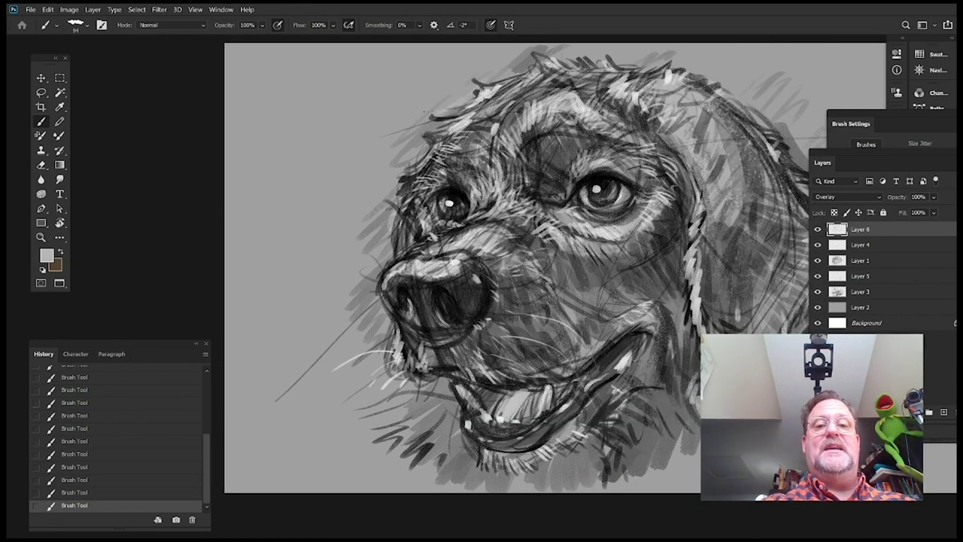
# Try light grey strokes in the background along the forehead, the far side of the face and the nose
pyautogui.moveTo(425, 146); pyautogui.dragTo(379, 204)
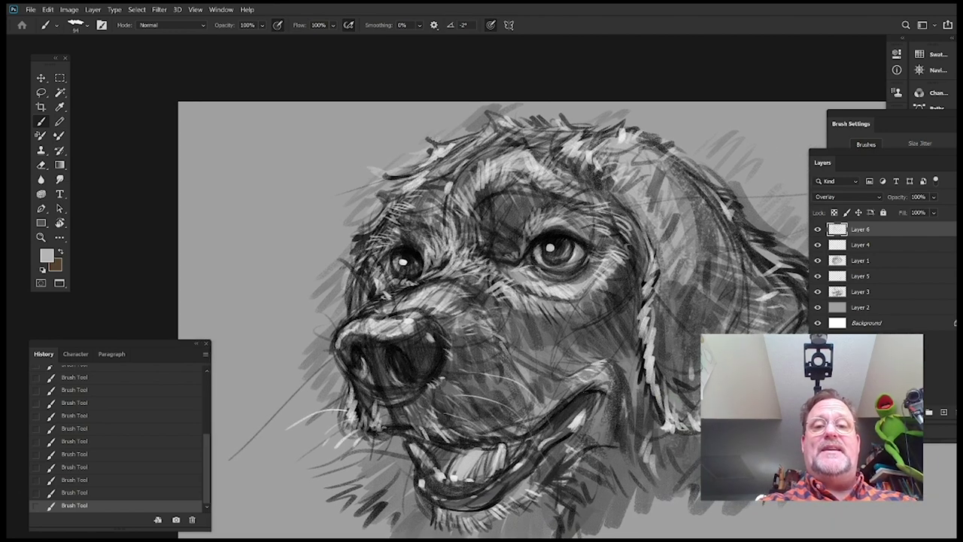
pyautogui.moveTo(469, 233); pyautogui.dragTo(535, 166)
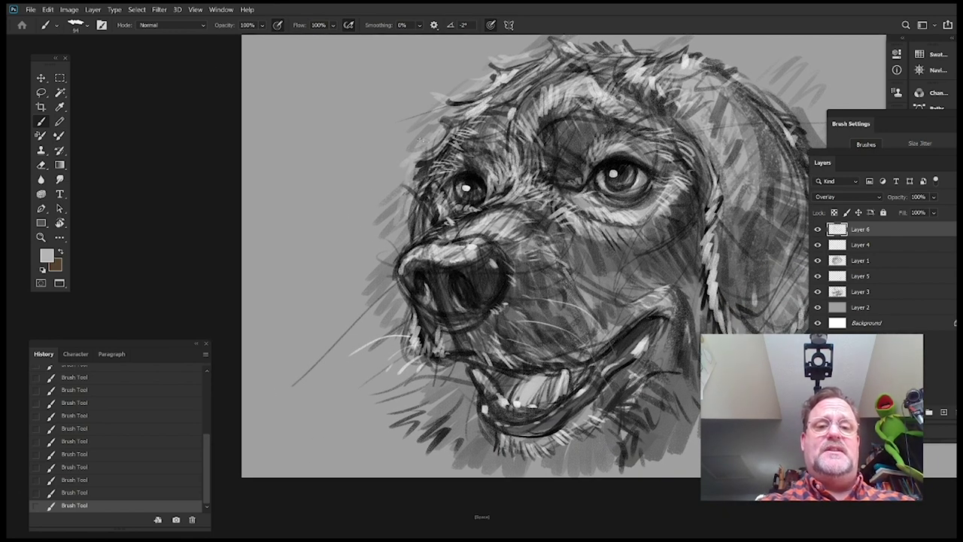
pyautogui.moveTo(448, 246); pyautogui.dragTo(446, 150)
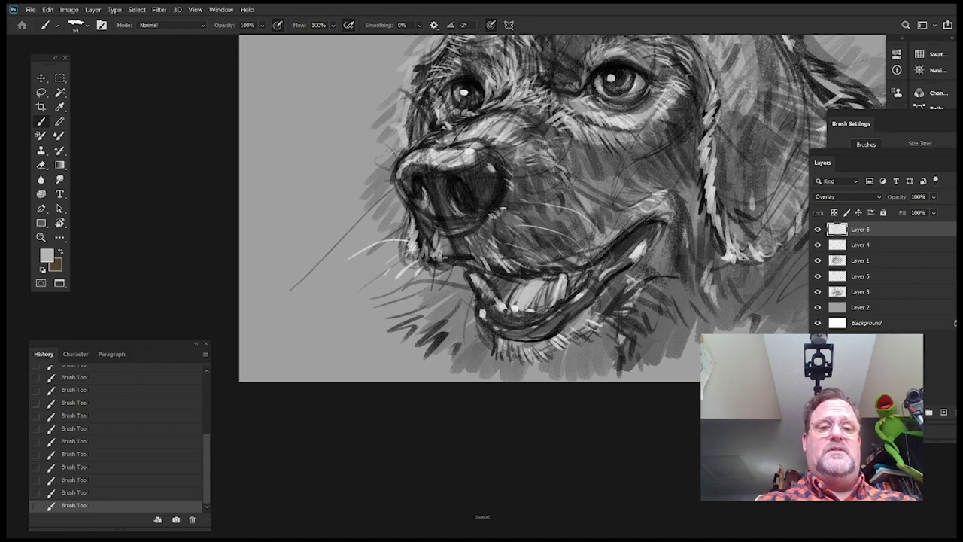
pyautogui.moveTo(679, 244); pyautogui.dragTo(646, 261)
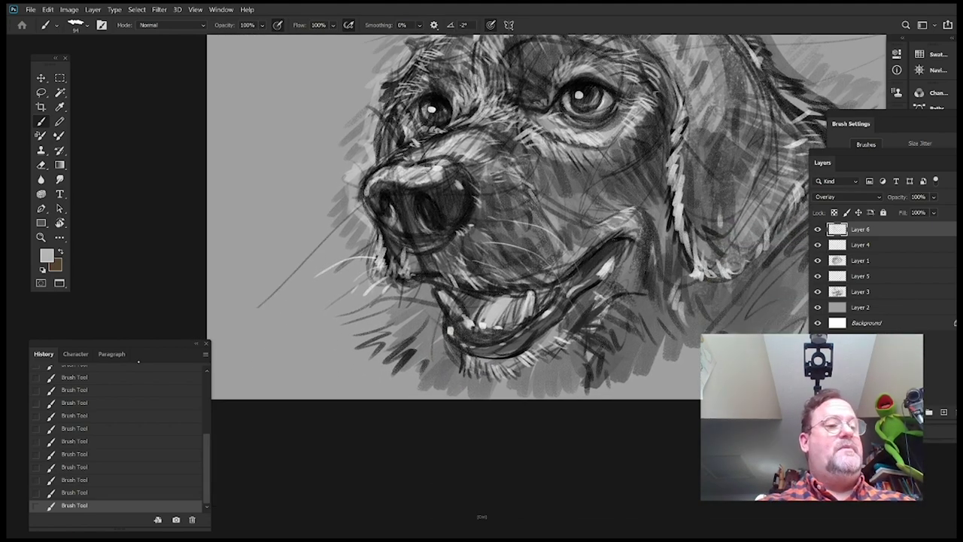
# Undo the recent light strokes on the far side of the head
pyautogui.hotkey('ctrl', 'z')
pyautogui.hotkey('ctrl', 'z')
pyautogui.hotkey('ctrl', 'z')
pyautogui.hotkey('ctrl', 'z')
pyautogui.hotkey('ctrl', 'z')
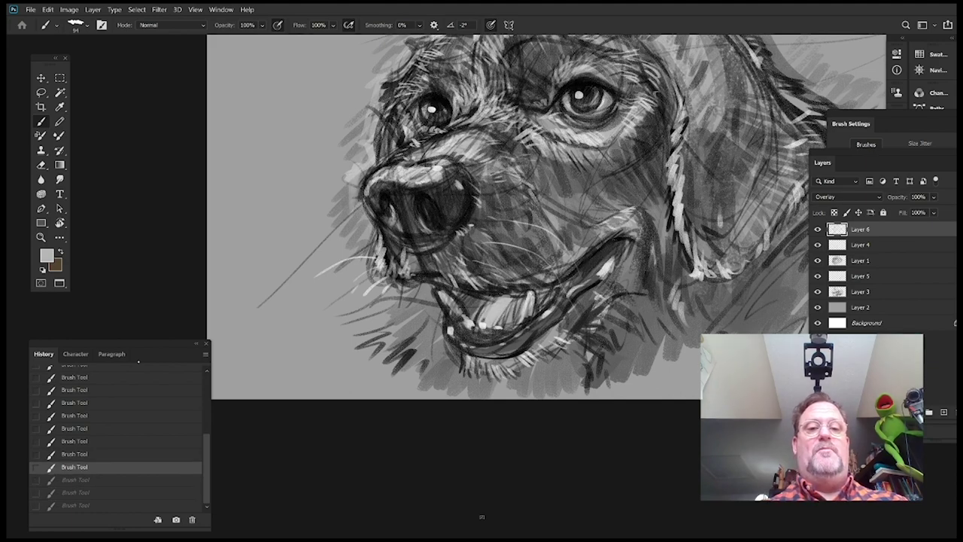
pyautogui.hotkey('ctrl', 'z')
pyautogui.hotkey('ctrl', 'z')
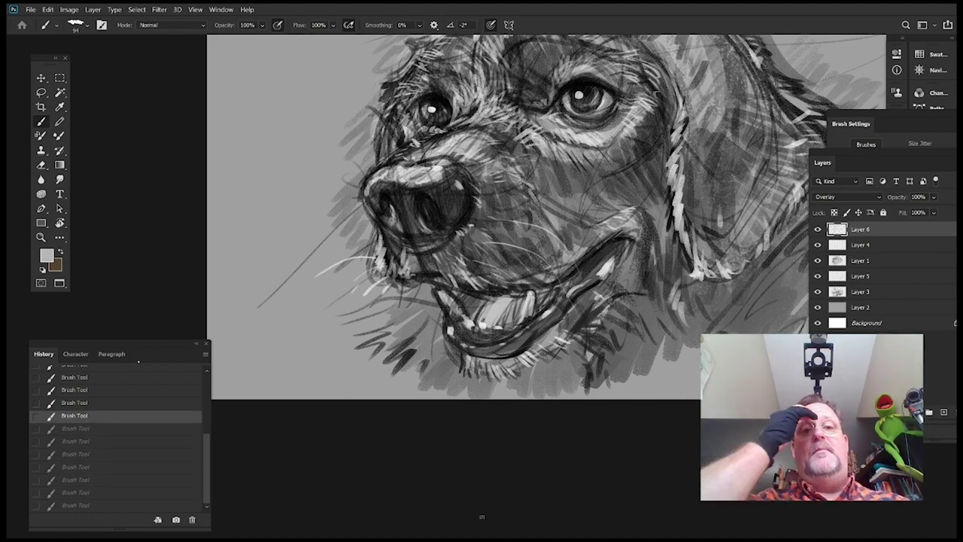
pyautogui.moveTo(736, 137)
pyautogui.mouseDown()
pyautogui.moveTo(590, 276)
pyautogui.moveTo(645, 242)
pyautogui.moveTo(536, 245)
pyautogui.mouseUp()
pyautogui.hotkey('ctrl', 'z')
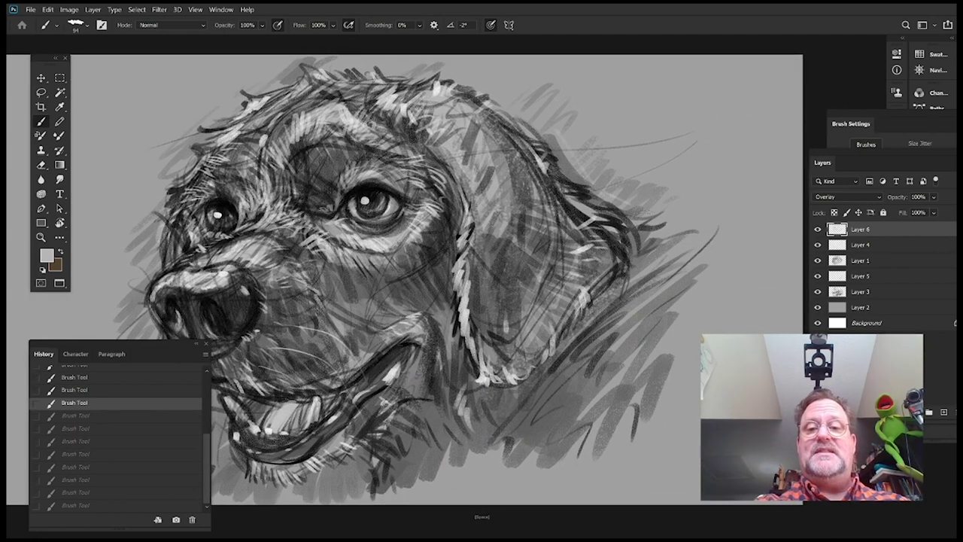
# Touch up the near ear's lower edge and paint light overlay strokes in the background behind the ear
pyautogui.moveTo(529, 360); pyautogui.dragTo(522, 367)
pyautogui.moveTo(522, 366); pyautogui.dragTo(511, 351)
pyautogui.moveTo(657, 217); pyautogui.dragTo(702, 204)
pyautogui.moveTo(663, 224); pyautogui.dragTo(707, 209)
pyautogui.moveTo(655, 281); pyautogui.dragTo(598, 283)
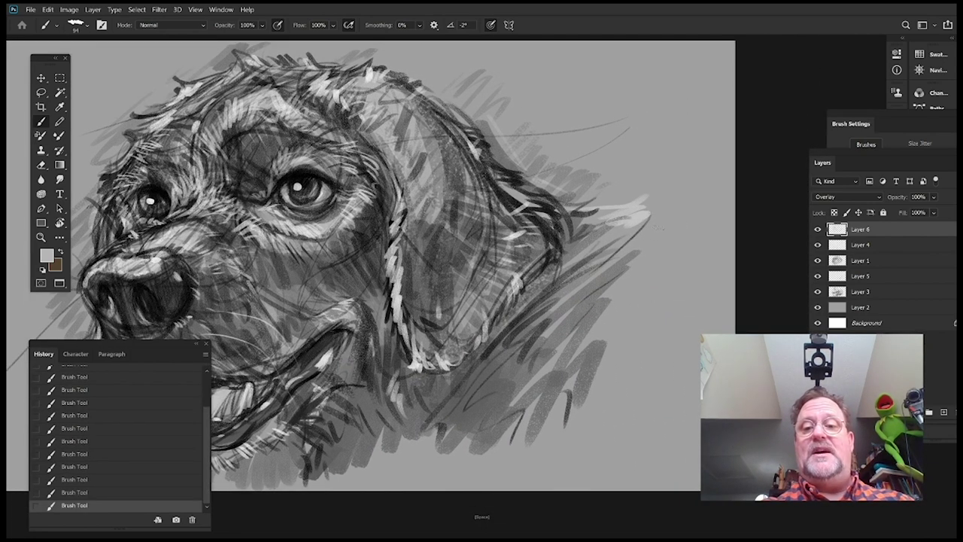
# Enlarge the brush to 158 px and paint light overlay strokes fanning out into the background behind the near ear's tip
pyautogui.rightClick(599, 283)
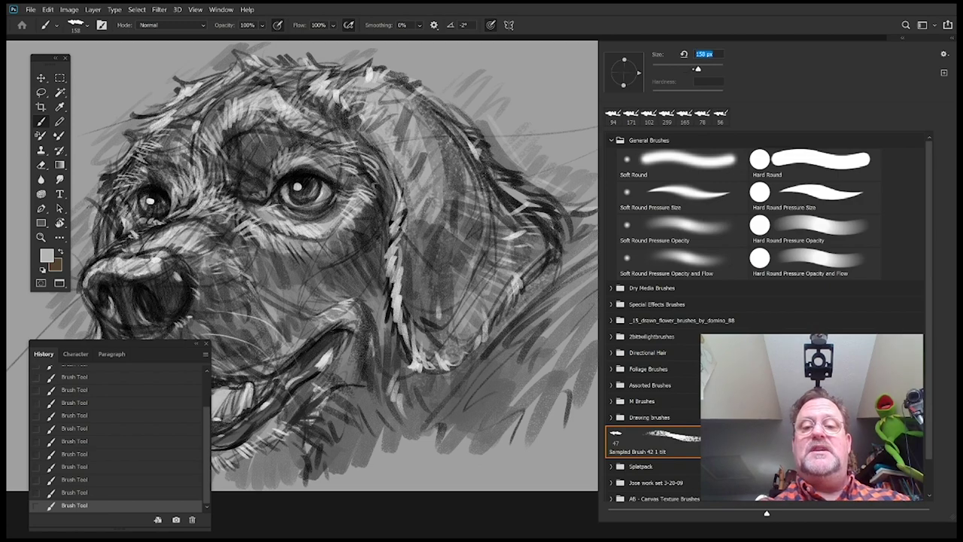
pyautogui.press('Escape')
pyautogui.moveTo(571, 238)
pyautogui.mouseDown()
pyautogui.moveTo(648, 210)
pyautogui.moveTo(624, 224)
pyautogui.mouseUp()
pyautogui.moveTo(577, 261); pyautogui.dragTo(667, 218)
pyautogui.moveTo(602, 251); pyautogui.dragTo(684, 234)
pyautogui.moveTo(605, 262); pyautogui.dragTo(670, 239)
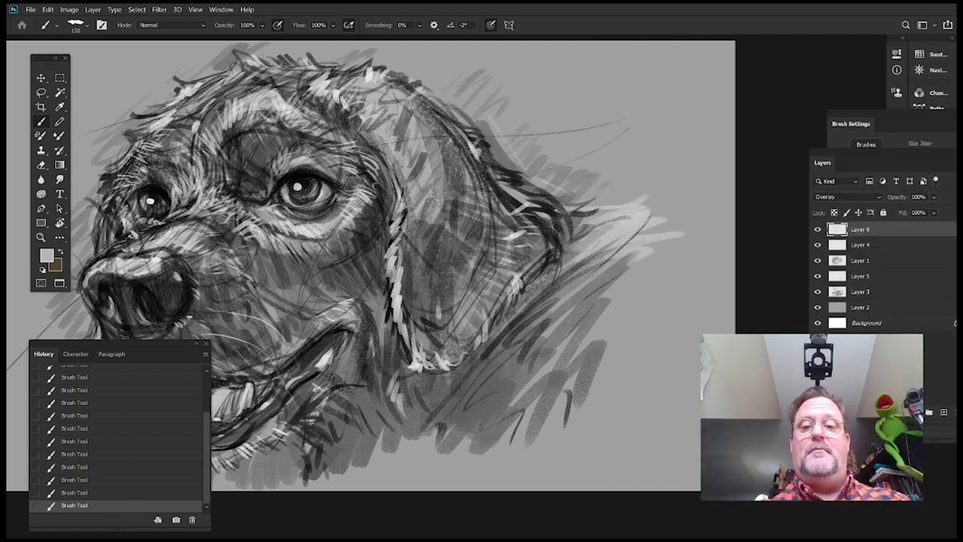
# Extend the light overlay strokes over the background down along the back of the ear and neck
pyautogui.moveTo(634, 356); pyautogui.dragTo(636, 293)
pyautogui.moveTo(577, 226); pyautogui.dragTo(633, 196)
pyautogui.moveTo(558, 242); pyautogui.dragTo(610, 208)
pyautogui.moveTo(539, 268); pyautogui.dragTo(585, 235)
pyautogui.moveTo(532, 292); pyautogui.dragTo(567, 268)
pyautogui.moveTo(545, 307)
pyautogui.mouseDown()
pyautogui.moveTo(582, 286)
pyautogui.moveTo(575, 299)
pyautogui.mouseUp()
pyautogui.moveTo(576, 220); pyautogui.dragTo(647, 183)
pyautogui.moveTo(587, 221); pyautogui.dragTo(643, 192)
pyautogui.moveTo(540, 257); pyautogui.dragTo(580, 217)
pyautogui.moveTo(513, 283); pyautogui.dragTo(635, 196)
pyautogui.moveTo(538, 279)
pyautogui.mouseDown()
pyautogui.moveTo(632, 216)
pyautogui.moveTo(590, 260)
pyautogui.moveTo(606, 328)
pyautogui.mouseUp()
pyautogui.moveTo(507, 181)
pyautogui.mouseDown()
pyautogui.moveTo(542, 155)
pyautogui.moveTo(603, 29)
pyautogui.mouseUp()
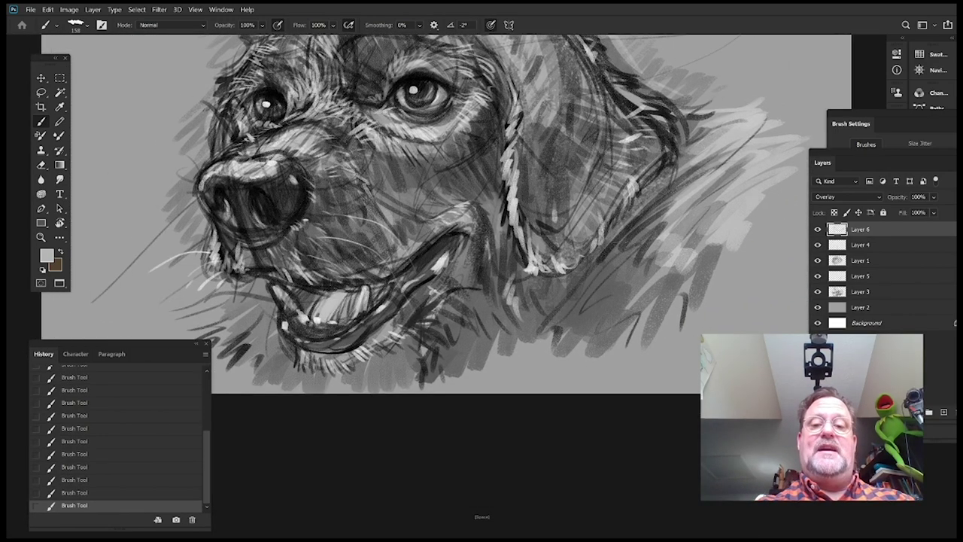
# Add light overlay strokes to the background below the chin and on the far side of the nose
pyautogui.moveTo(592, 286); pyautogui.dragTo(652, 251)
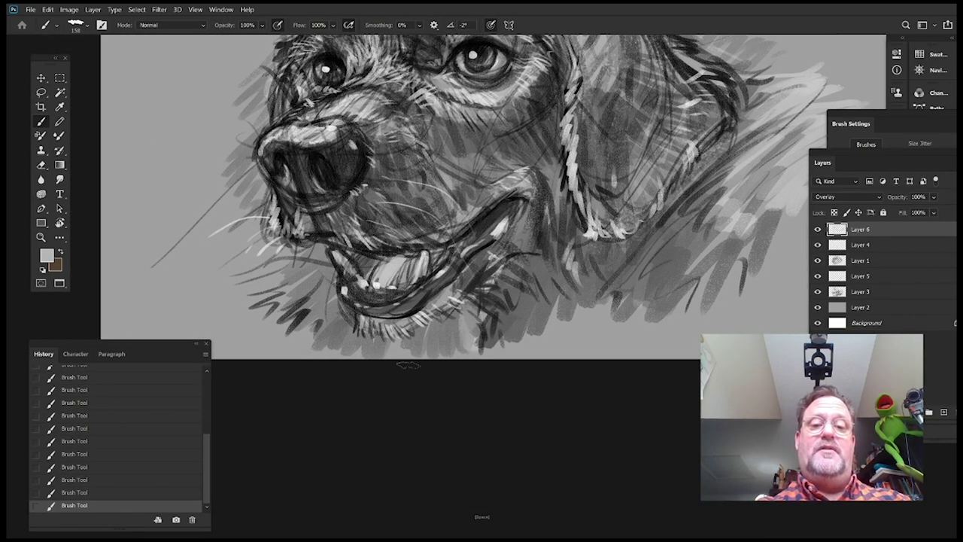
pyautogui.moveTo(545, 251); pyautogui.dragTo(593, 277)
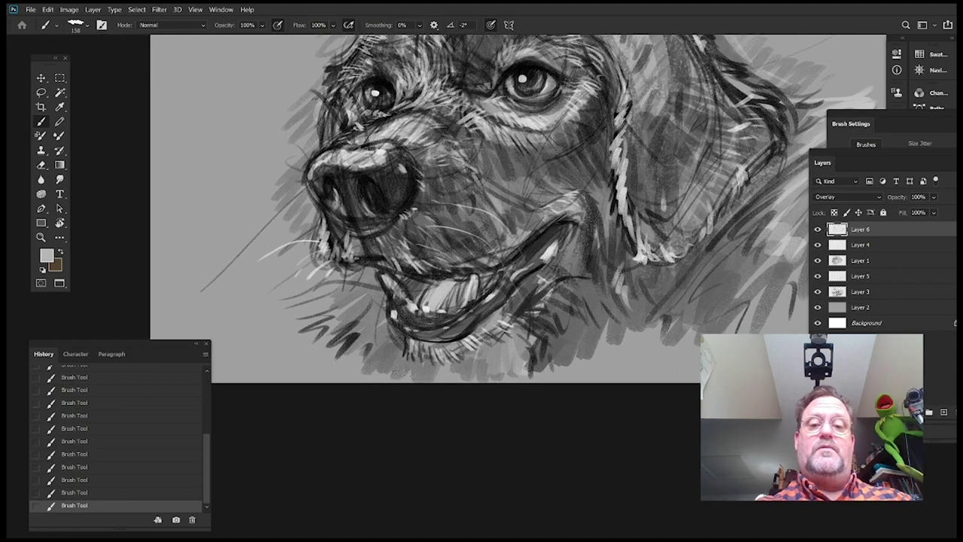
pyautogui.moveTo(578, 147)
pyautogui.mouseDown()
pyautogui.moveTo(621, 213)
pyautogui.moveTo(595, 264)
pyautogui.mouseUp()
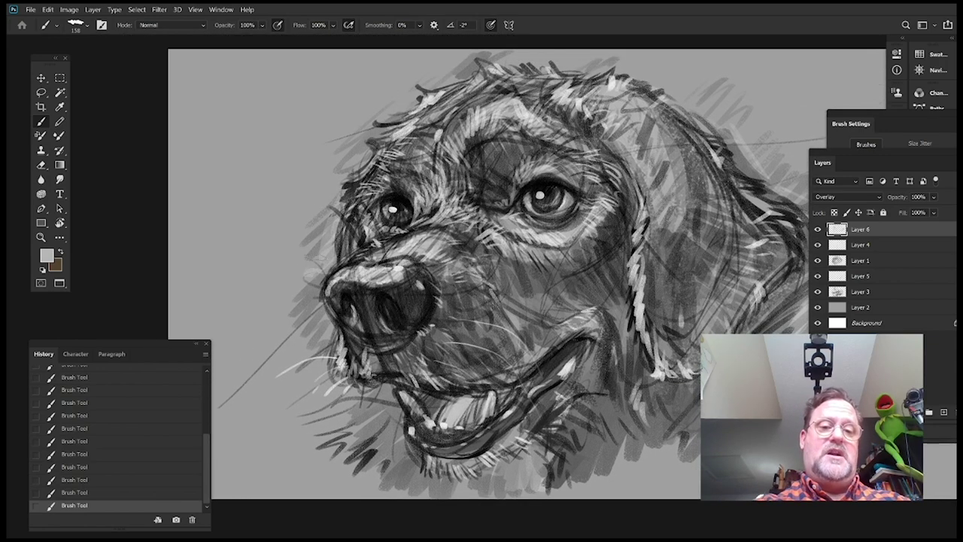
pyautogui.moveTo(610, 203); pyautogui.dragTo(585, 256)
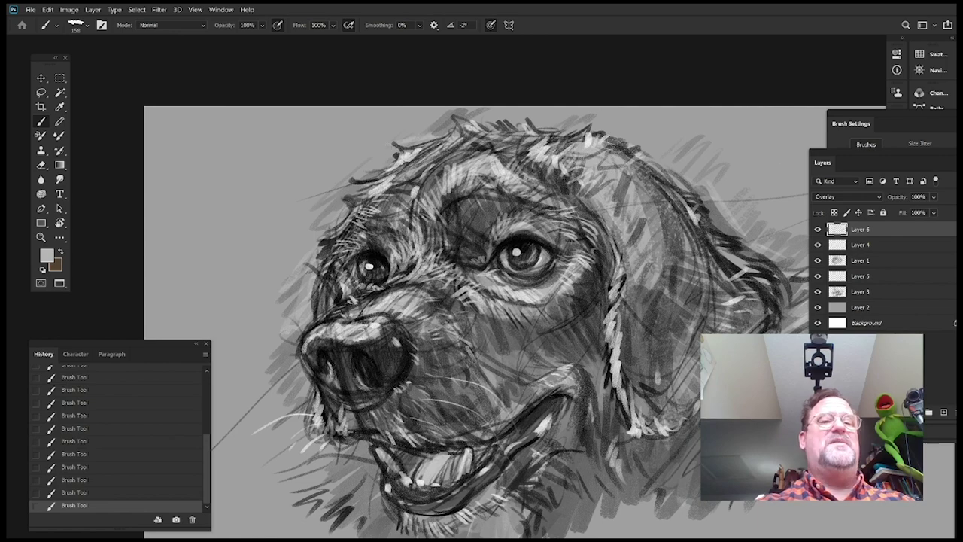
pyautogui.moveTo(643, 284)
pyautogui.mouseDown()
pyautogui.moveTo(667, 230)
pyautogui.moveTo(570, 239)
pyautogui.mouseUp()
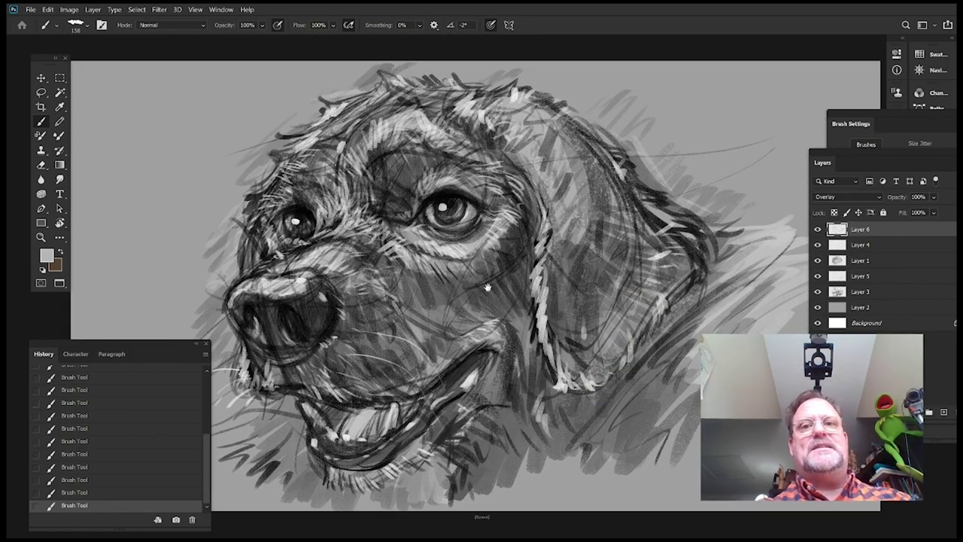
pyautogui.moveTo(488, 288)
pyautogui.mouseDown()
pyautogui.moveTo(535, 227)
pyautogui.moveTo(546, 274)
pyautogui.mouseUp()
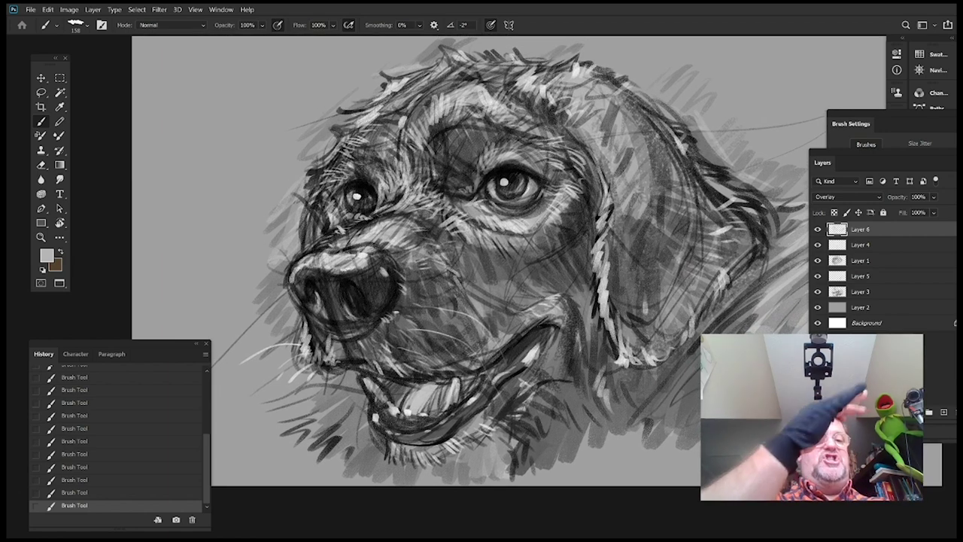
pyautogui.moveTo(482, 301); pyautogui.dragTo(575, 273)
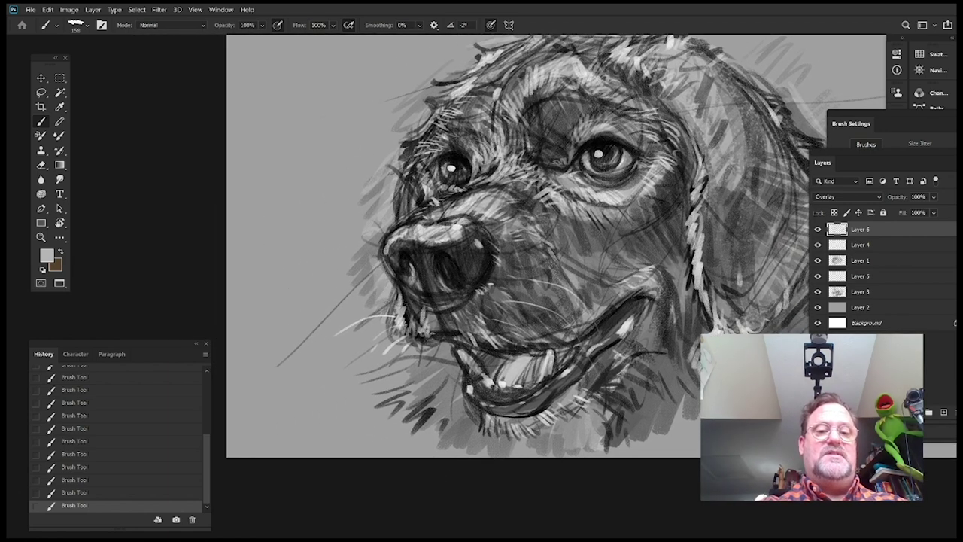
pyautogui.moveTo(375, 280); pyautogui.dragTo(384, 300)
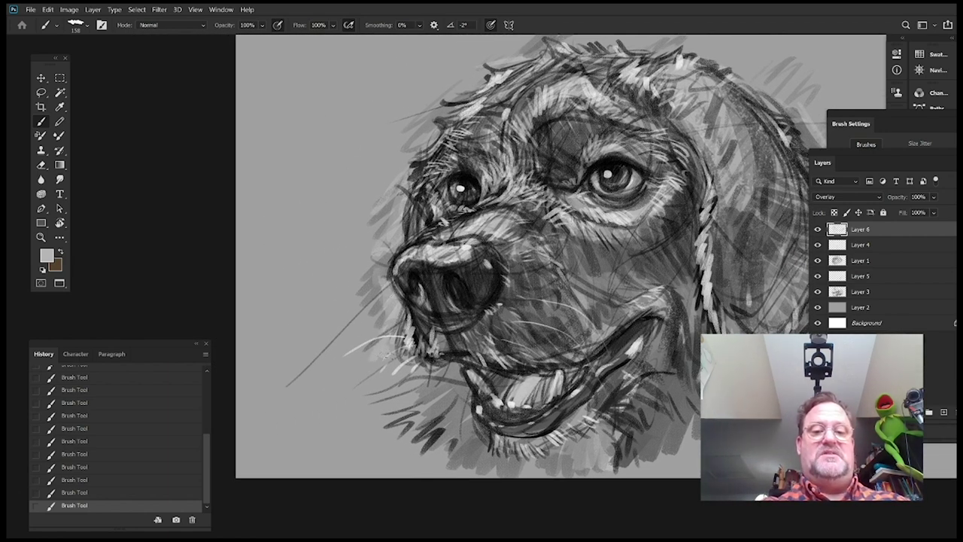
pyautogui.moveTo(658, 336); pyautogui.dragTo(490, 365)
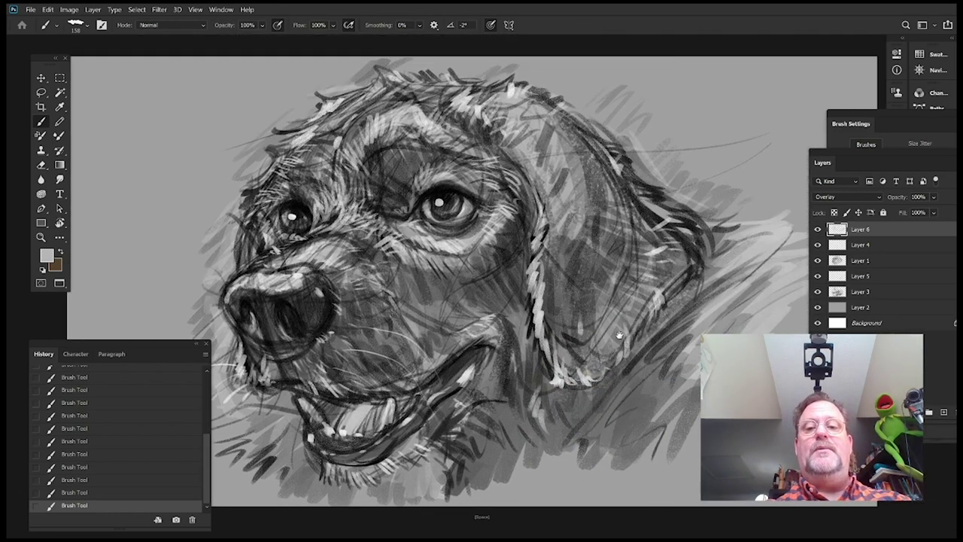
# Enlarge the brush to 183 px and paint light background strokes beside the muzzle and whiskers
pyautogui.moveTo(620, 336); pyautogui.dragTo(624, 341)
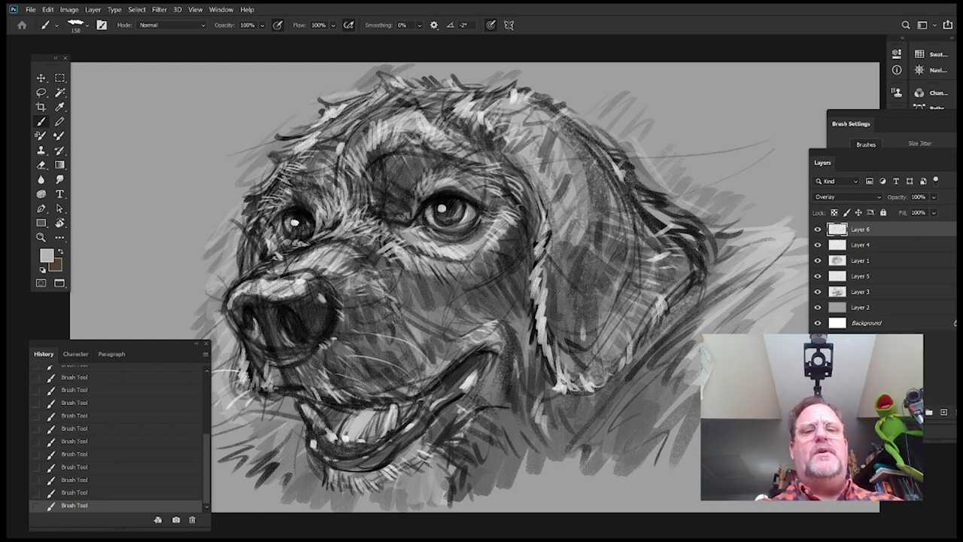
pyautogui.press('space')
pyautogui.moveTo(426, 289); pyautogui.dragTo(459, 272)
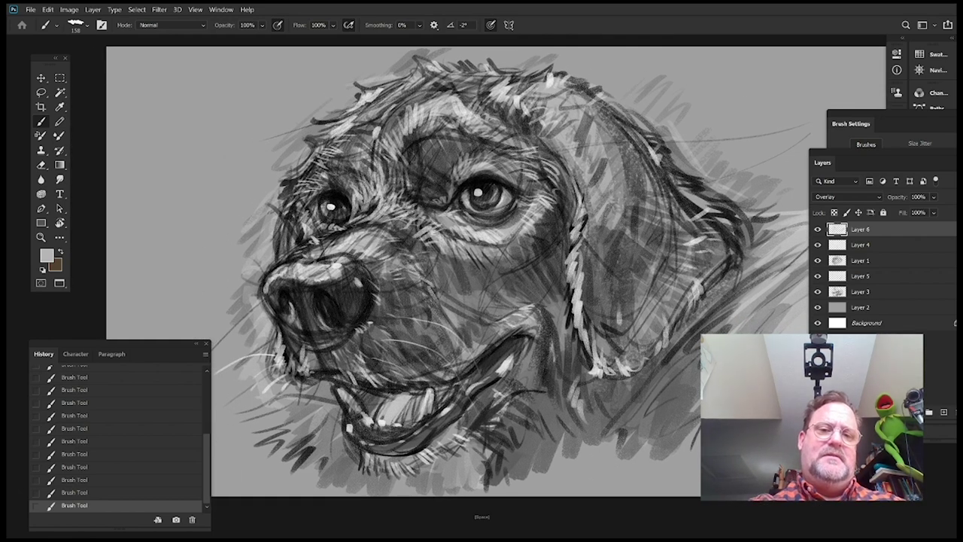
pyautogui.rightClick(407, 250)
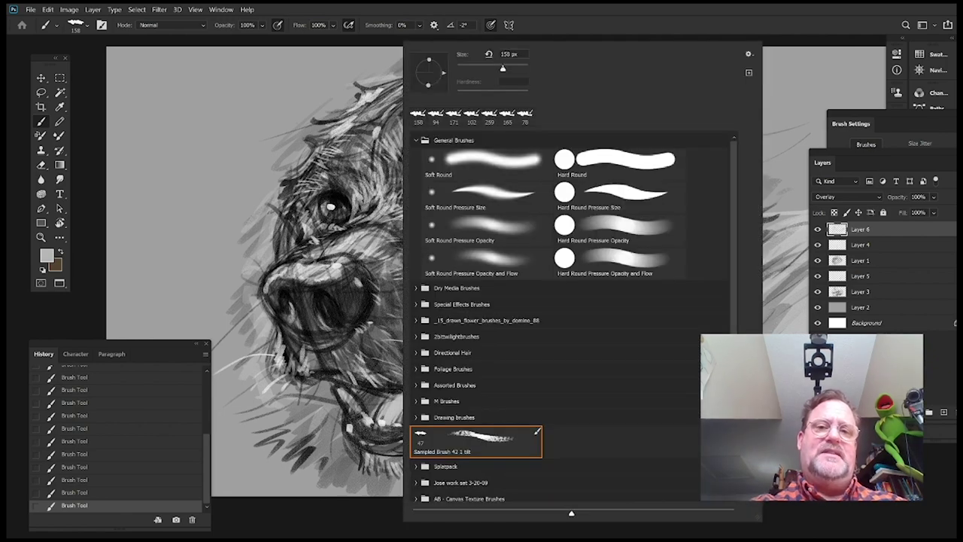
pyautogui.moveTo(503, 68); pyautogui.dragTo(507, 69)
pyautogui.press('Return')
pyautogui.press('space')
pyautogui.moveTo(496, 237)
pyautogui.mouseDown()
pyautogui.moveTo(493, 264)
pyautogui.moveTo(501, 239)
pyautogui.mouseUp()
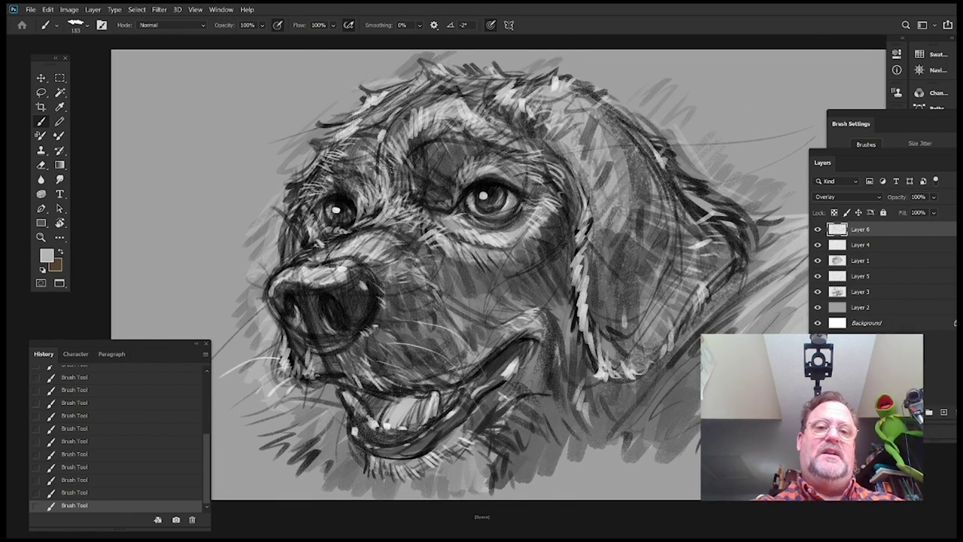
pyautogui.press('space')
pyautogui.moveTo(445, 316); pyautogui.dragTo(489, 242)
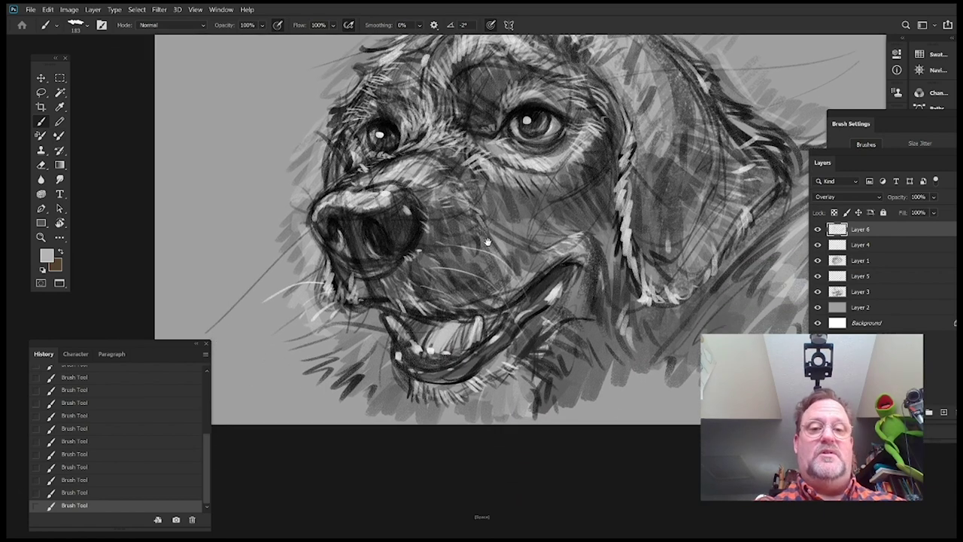
pyautogui.moveTo(350, 208)
pyautogui.mouseDown()
pyautogui.moveTo(377, 198)
pyautogui.moveTo(400, 210)
pyautogui.mouseUp()
pyautogui.press('space')
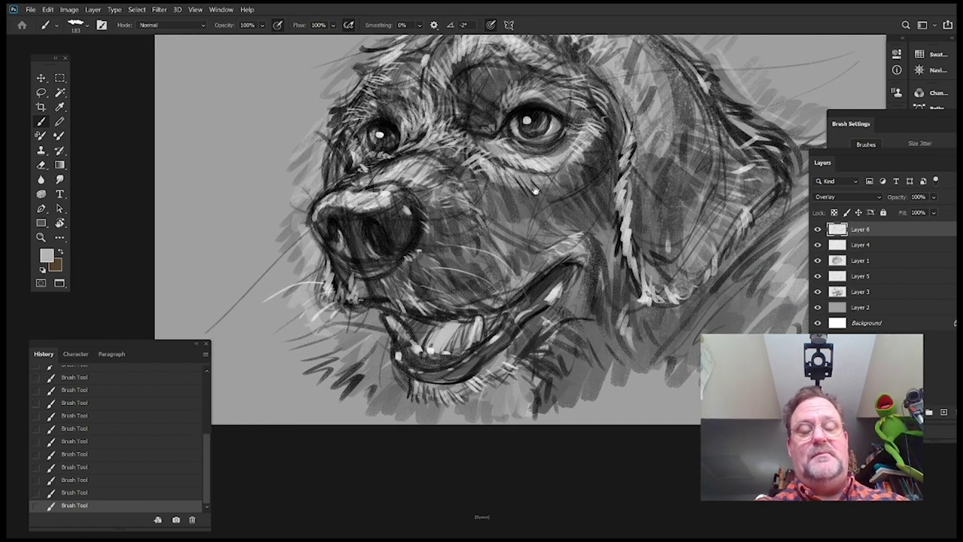
pyautogui.moveTo(535, 191); pyautogui.dragTo(554, 195)
pyautogui.press('space')
pyautogui.moveTo(463, 183); pyautogui.dragTo(454, 221)
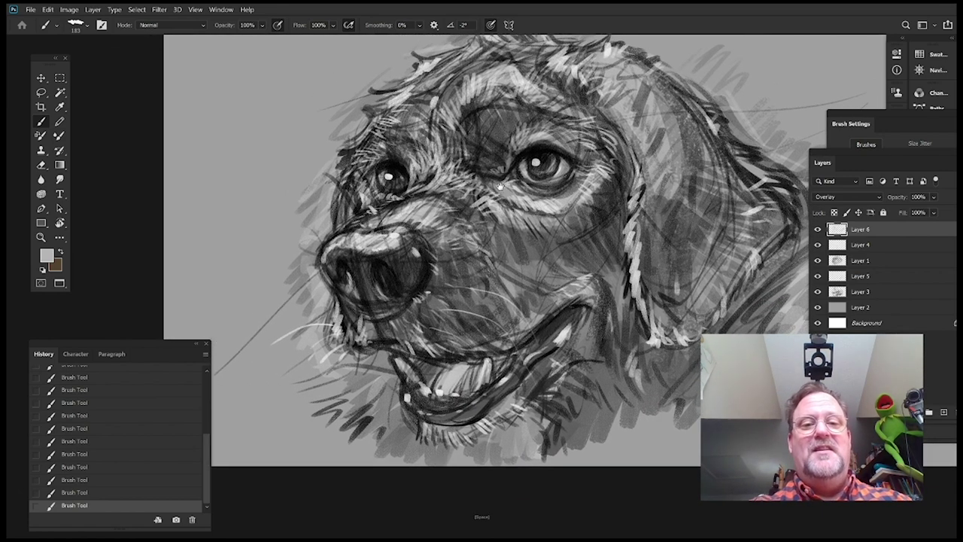
# Paint light overlay strokes into the background below the jaw and around the lower neck
pyautogui.moveTo(657, 108); pyautogui.dragTo(555, 140)
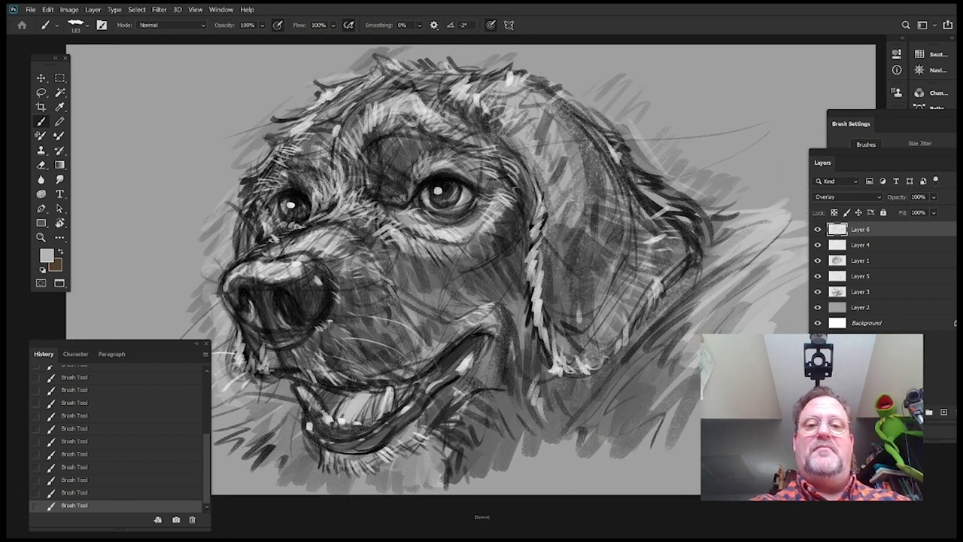
pyautogui.moveTo(538, 324); pyautogui.dragTo(534, 222)
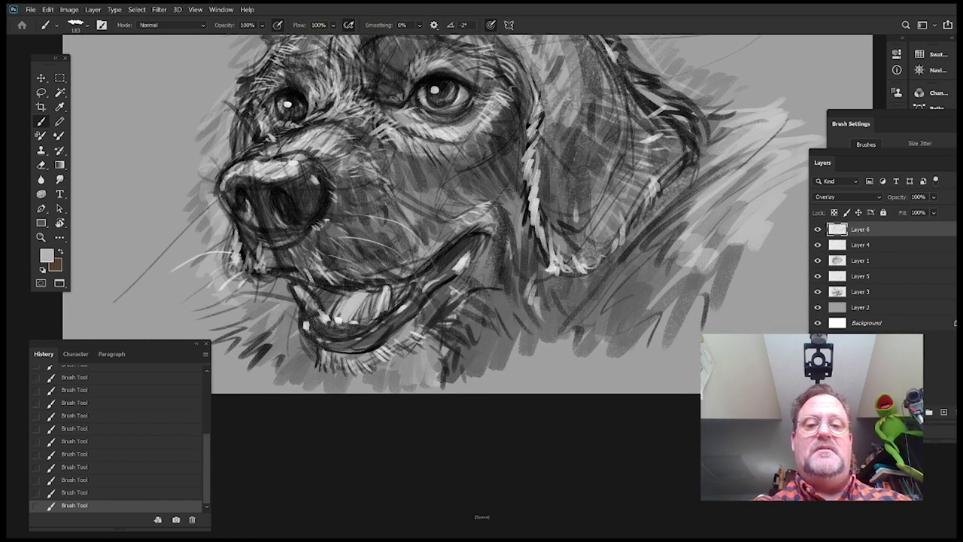
pyautogui.moveTo(422, 218); pyautogui.dragTo(466, 185)
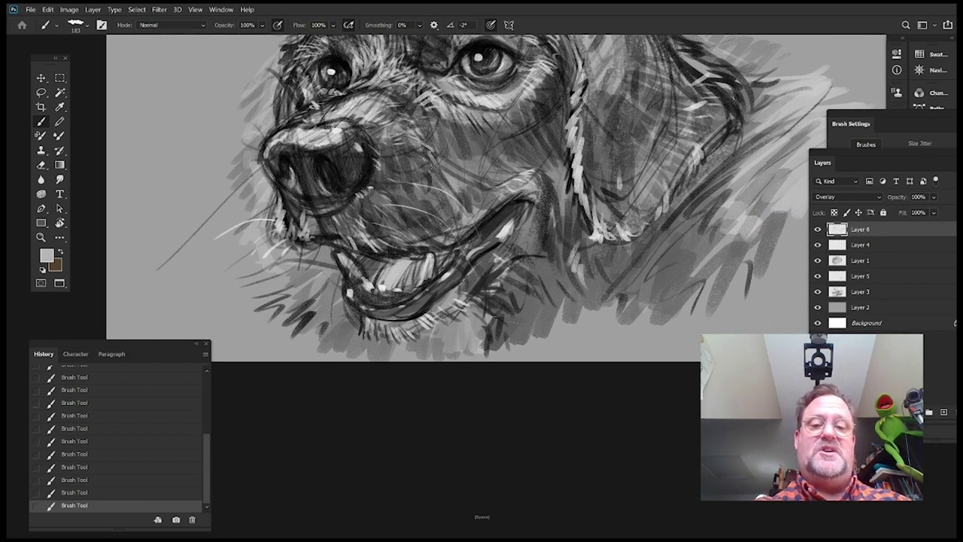
pyautogui.moveTo(613, 240); pyautogui.dragTo(606, 208)
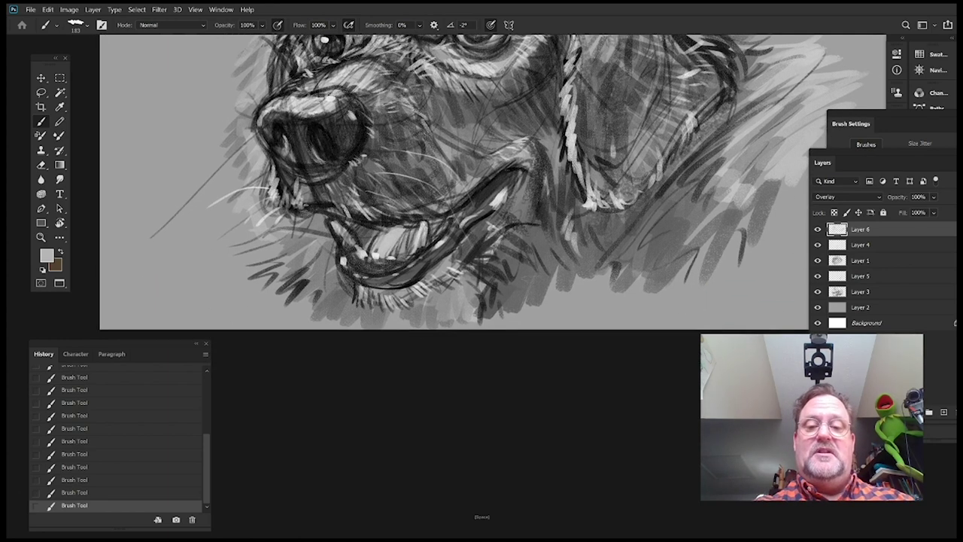
pyautogui.moveTo(602, 271); pyautogui.dragTo(495, 318)
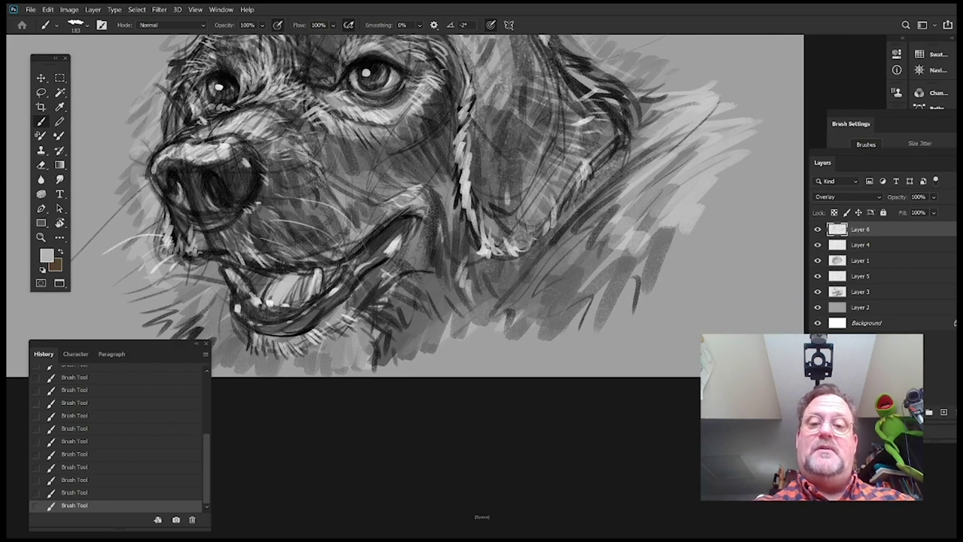
pyautogui.moveTo(688, 207); pyautogui.dragTo(704, 277)
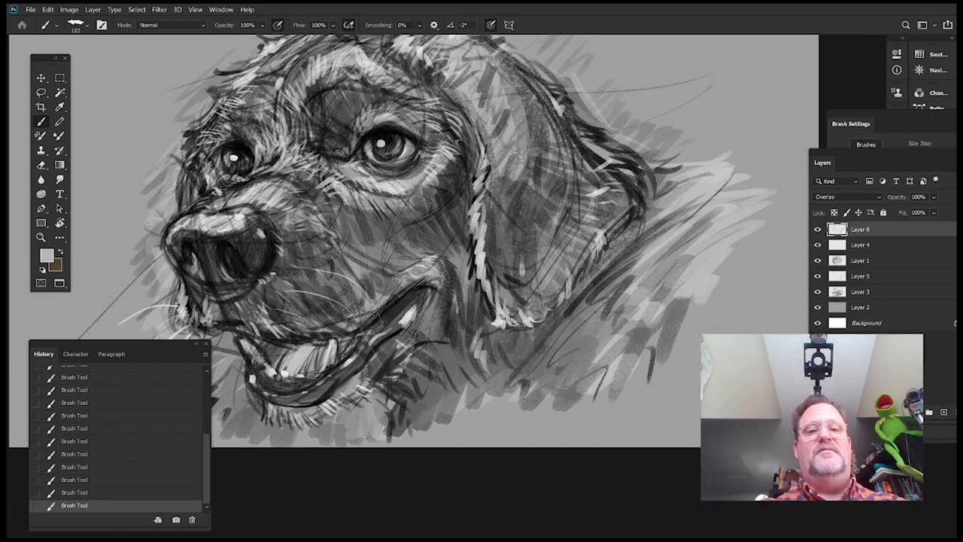
pyautogui.moveTo(510, 389); pyautogui.dragTo(608, 426)
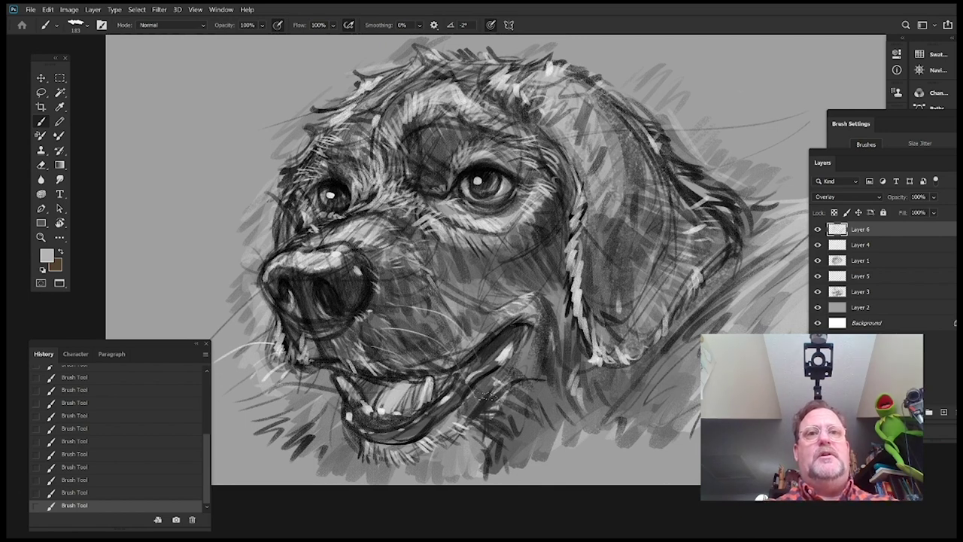
pyautogui.moveTo(483, 306); pyautogui.dragTo(496, 280)
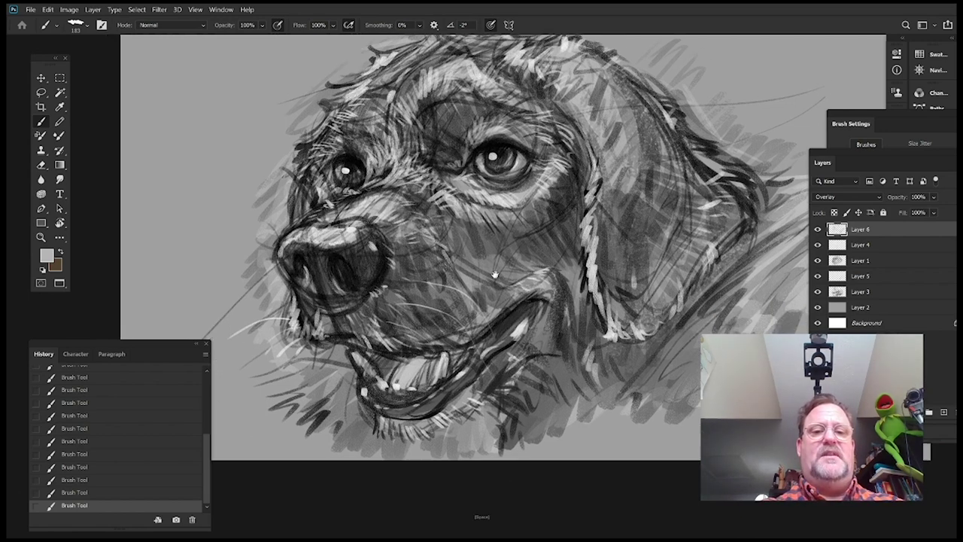
# Sample a dark tone from the cheek and darken the shading around the lower edge of the nose and muzzle
pyautogui.keyDown('alt'); pyautogui.click(564, 210); pyautogui.keyUp('alt')
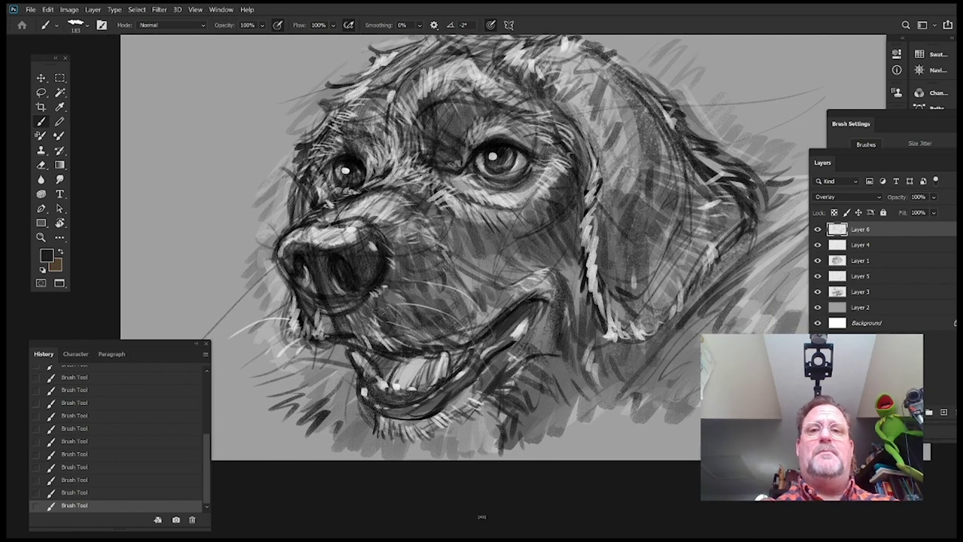
pyautogui.moveTo(365, 293); pyautogui.dragTo(384, 334)
pyautogui.moveTo(397, 292)
pyautogui.mouseDown()
pyautogui.moveTo(396, 334)
pyautogui.moveTo(387, 286)
pyautogui.moveTo(370, 307)
pyautogui.mouseUp()
pyautogui.moveTo(473, 182); pyautogui.dragTo(470, 249)
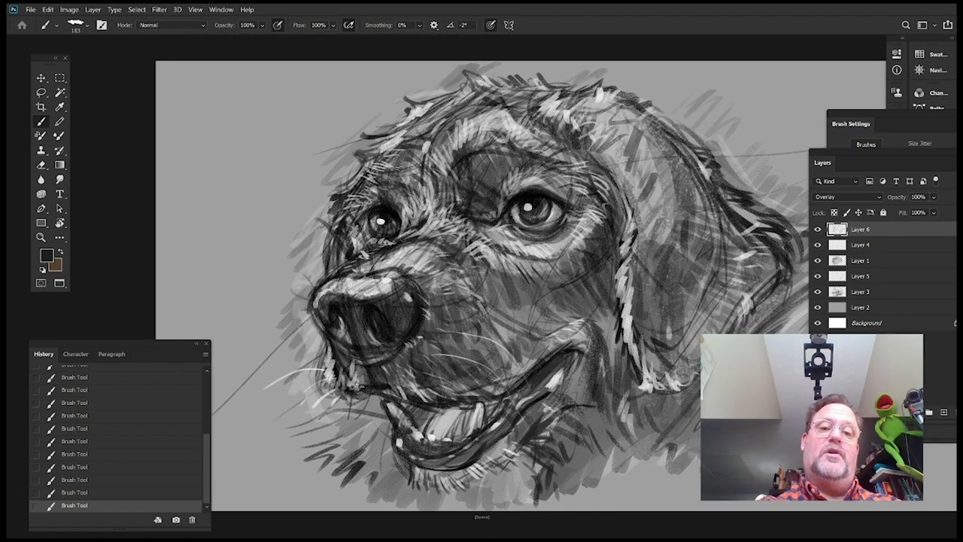
pyautogui.moveTo(621, 236); pyautogui.dragTo(580, 217)
pyautogui.moveTo(594, 252); pyautogui.dragTo(590, 234)
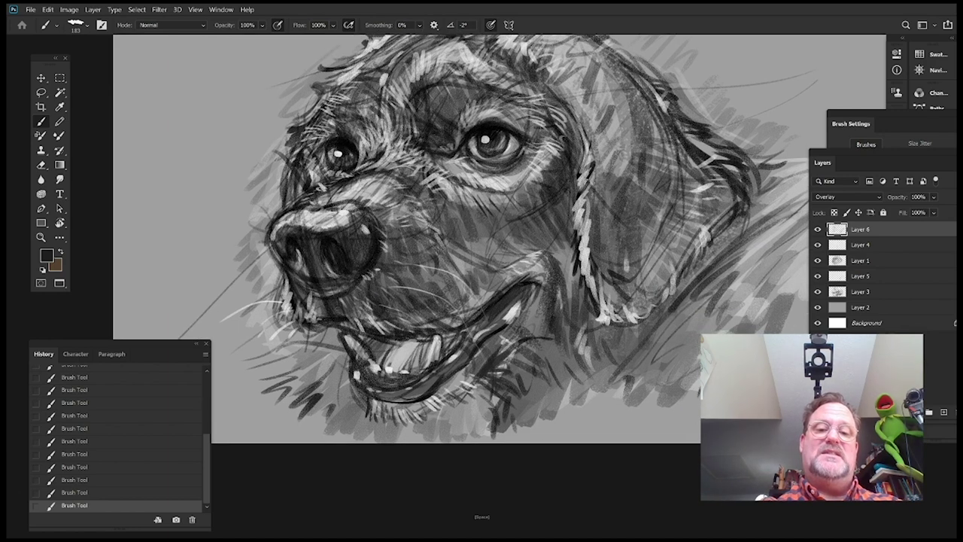
pyautogui.moveTo(462, 306); pyautogui.dragTo(488, 282)
pyautogui.moveTo(535, 222); pyautogui.dragTo(536, 188)
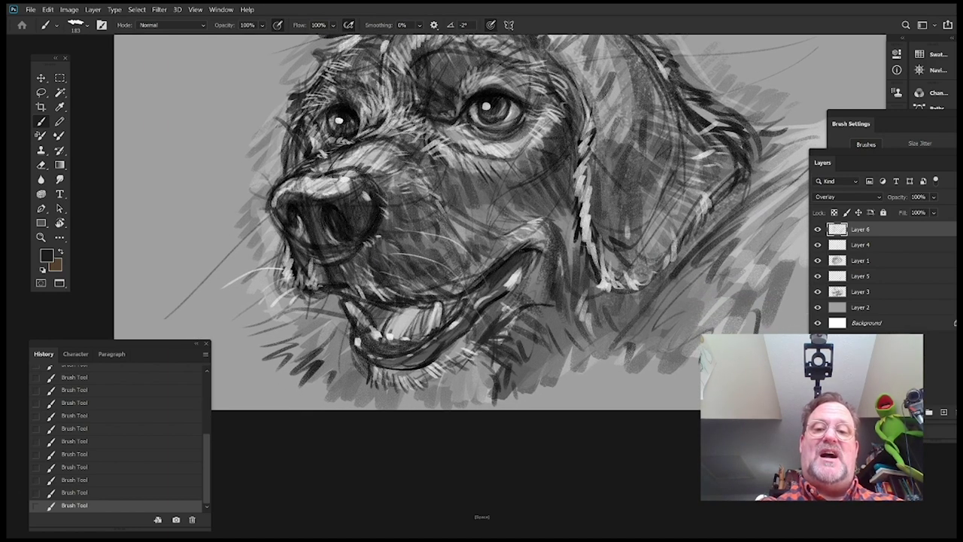
# Sample a light tone from the fur on the near ear's front edge as the brush colour
pyautogui.keyDown('alt'); pyautogui.click(589, 216); pyautogui.keyUp('alt')
pyautogui.moveTo(570, 239); pyautogui.dragTo(541, 273)
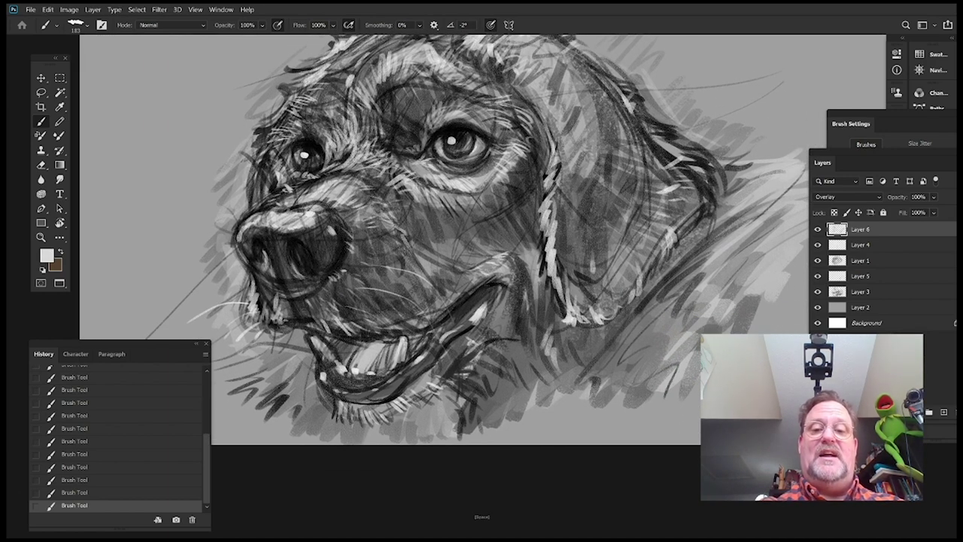
pyautogui.moveTo(591, 207); pyautogui.dragTo(598, 232)
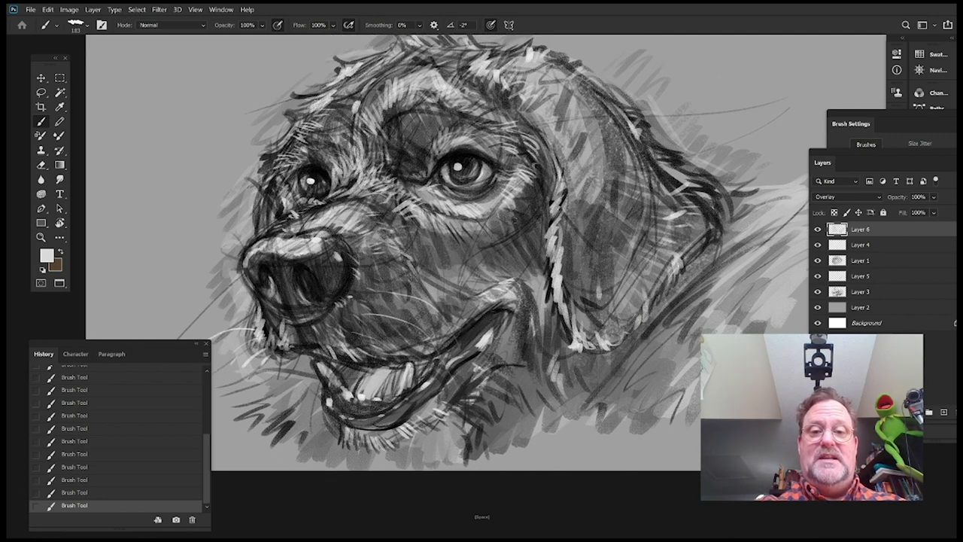
pyautogui.moveTo(454, 258); pyautogui.dragTo(438, 299)
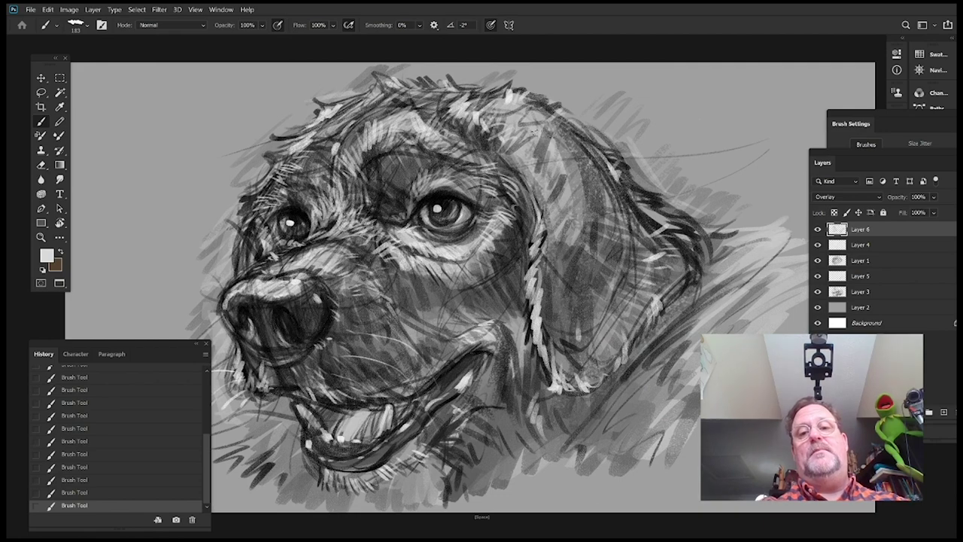
pyautogui.moveTo(632, 229); pyautogui.dragTo(724, 231)
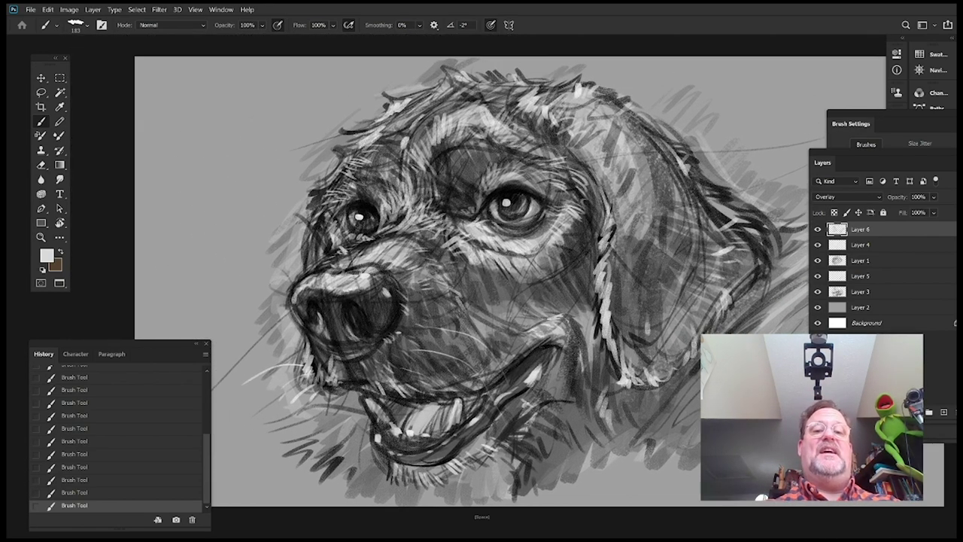